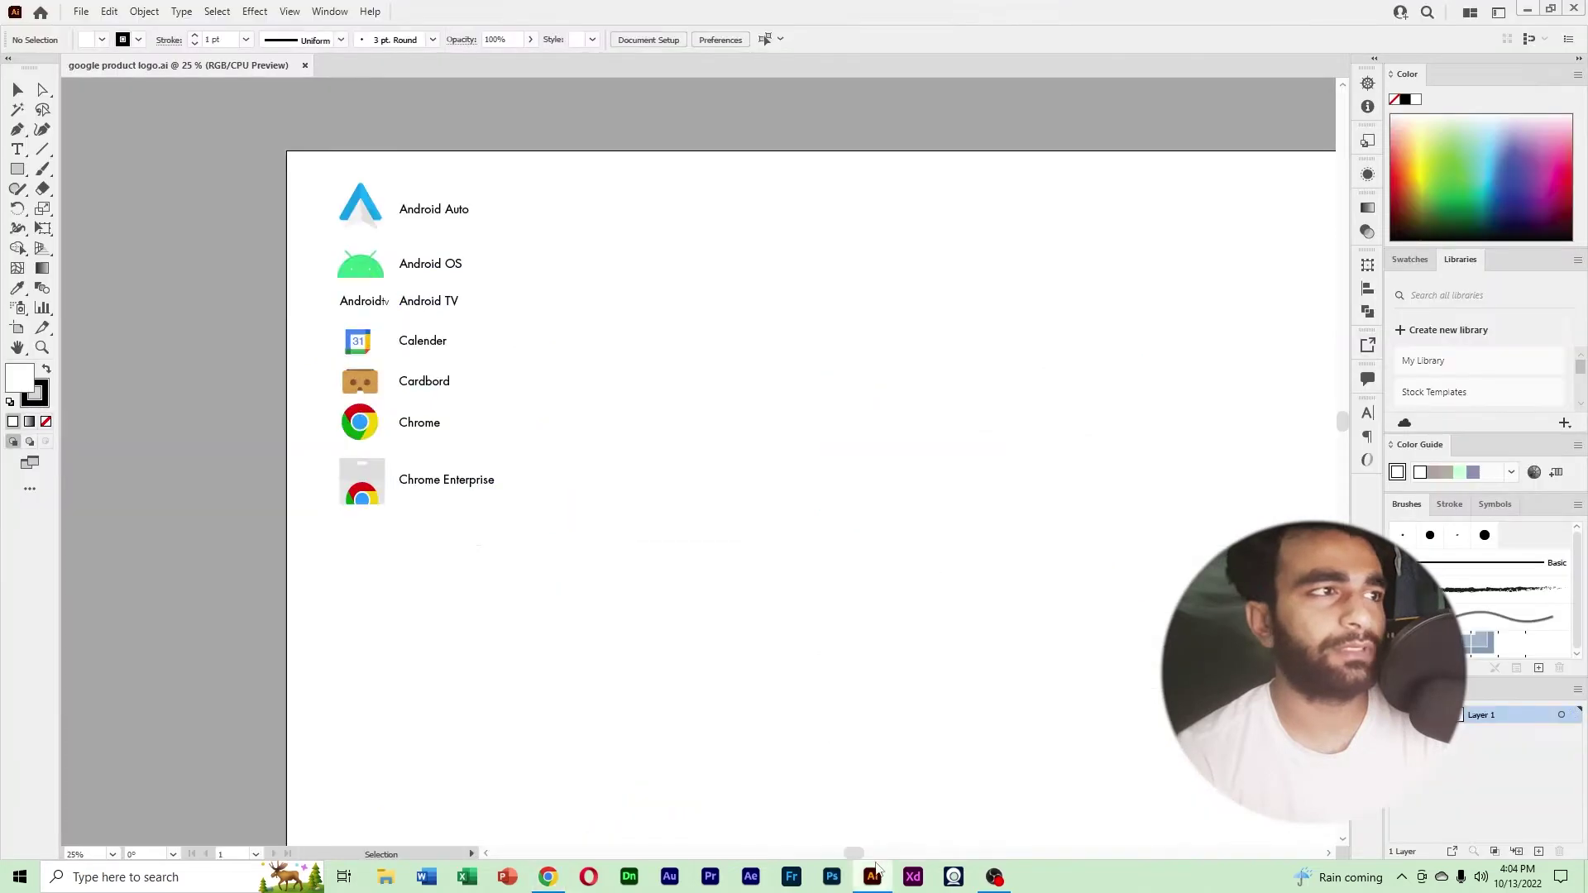
Copy the Contacts icon from the Google products page and paste it into the Illustrator document as a reference.
key(ctrl+a)
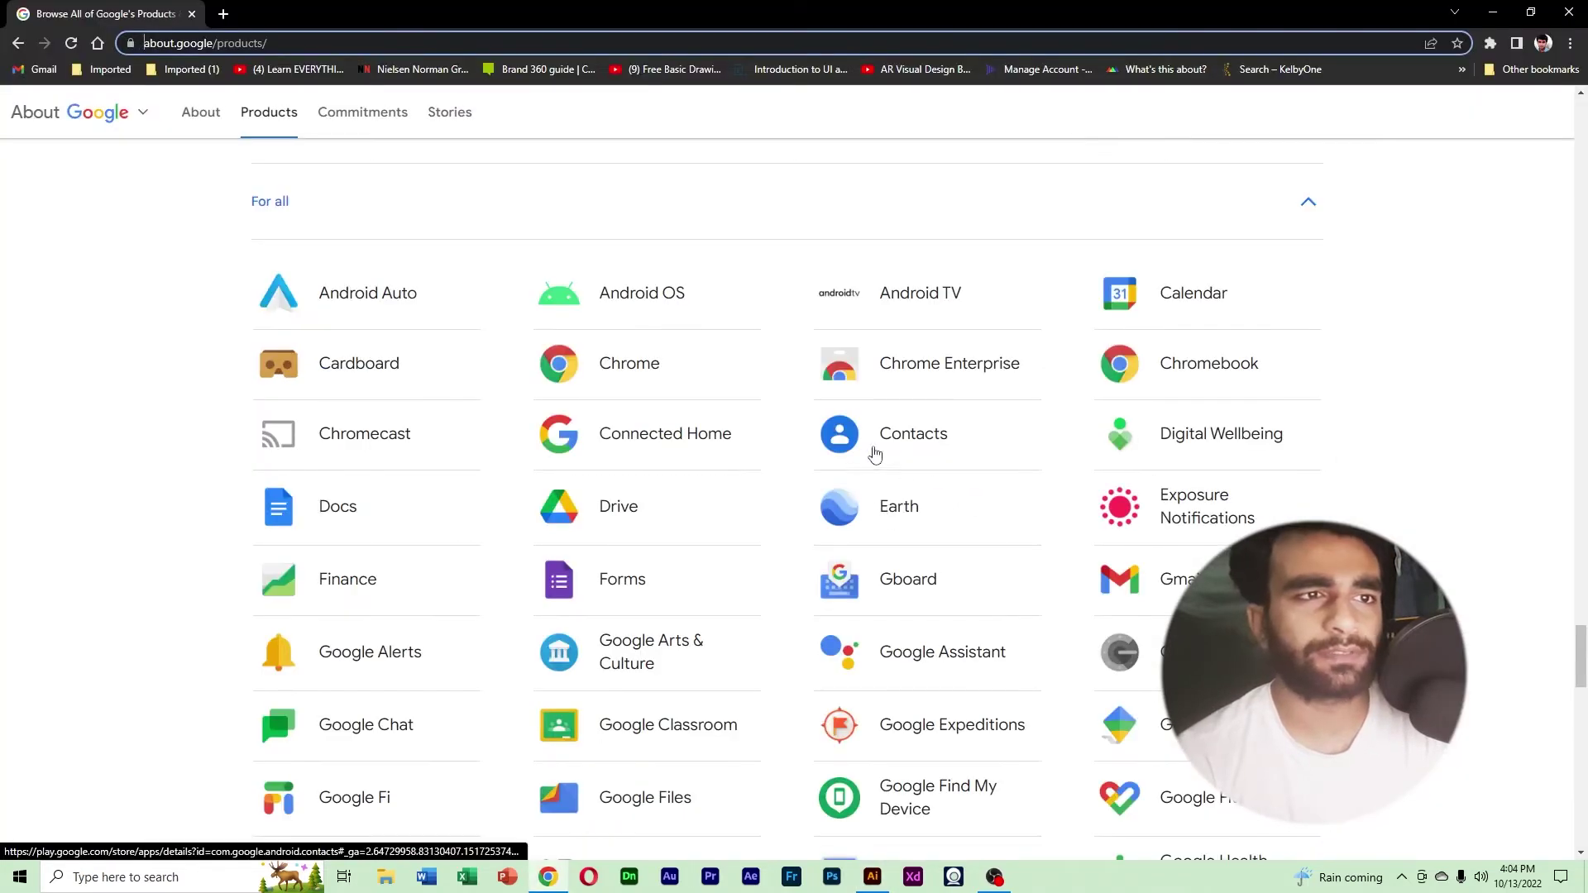
right_click(845, 426)
click(901, 621)
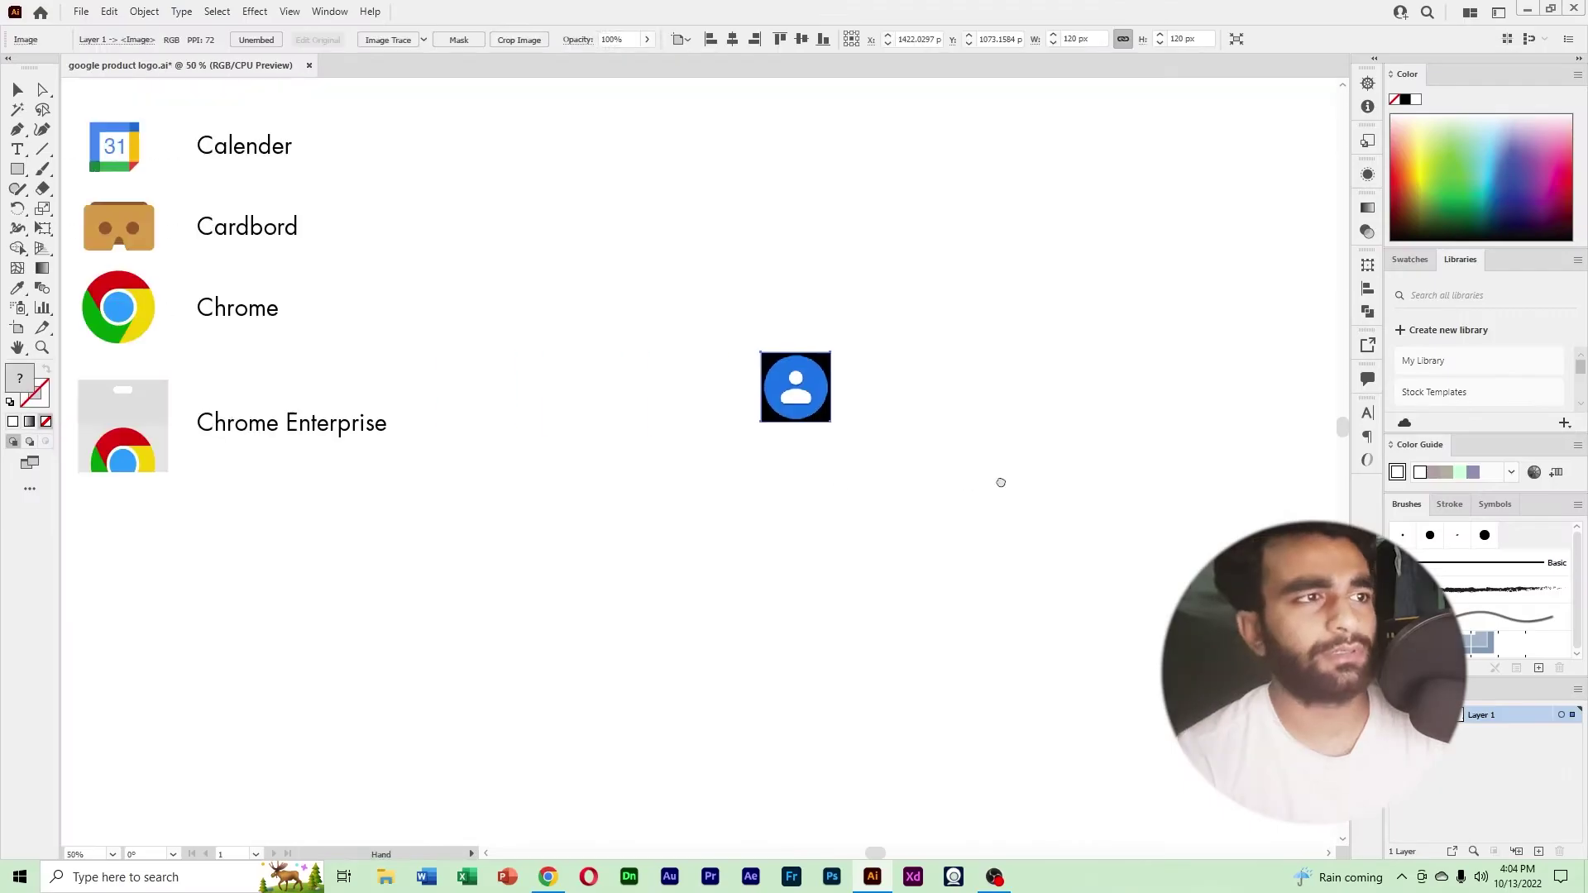
Draw a circle about 138 px in diameter between the product name list and the pasted Contacts icon.
drag(1001, 482, 1007, 482)
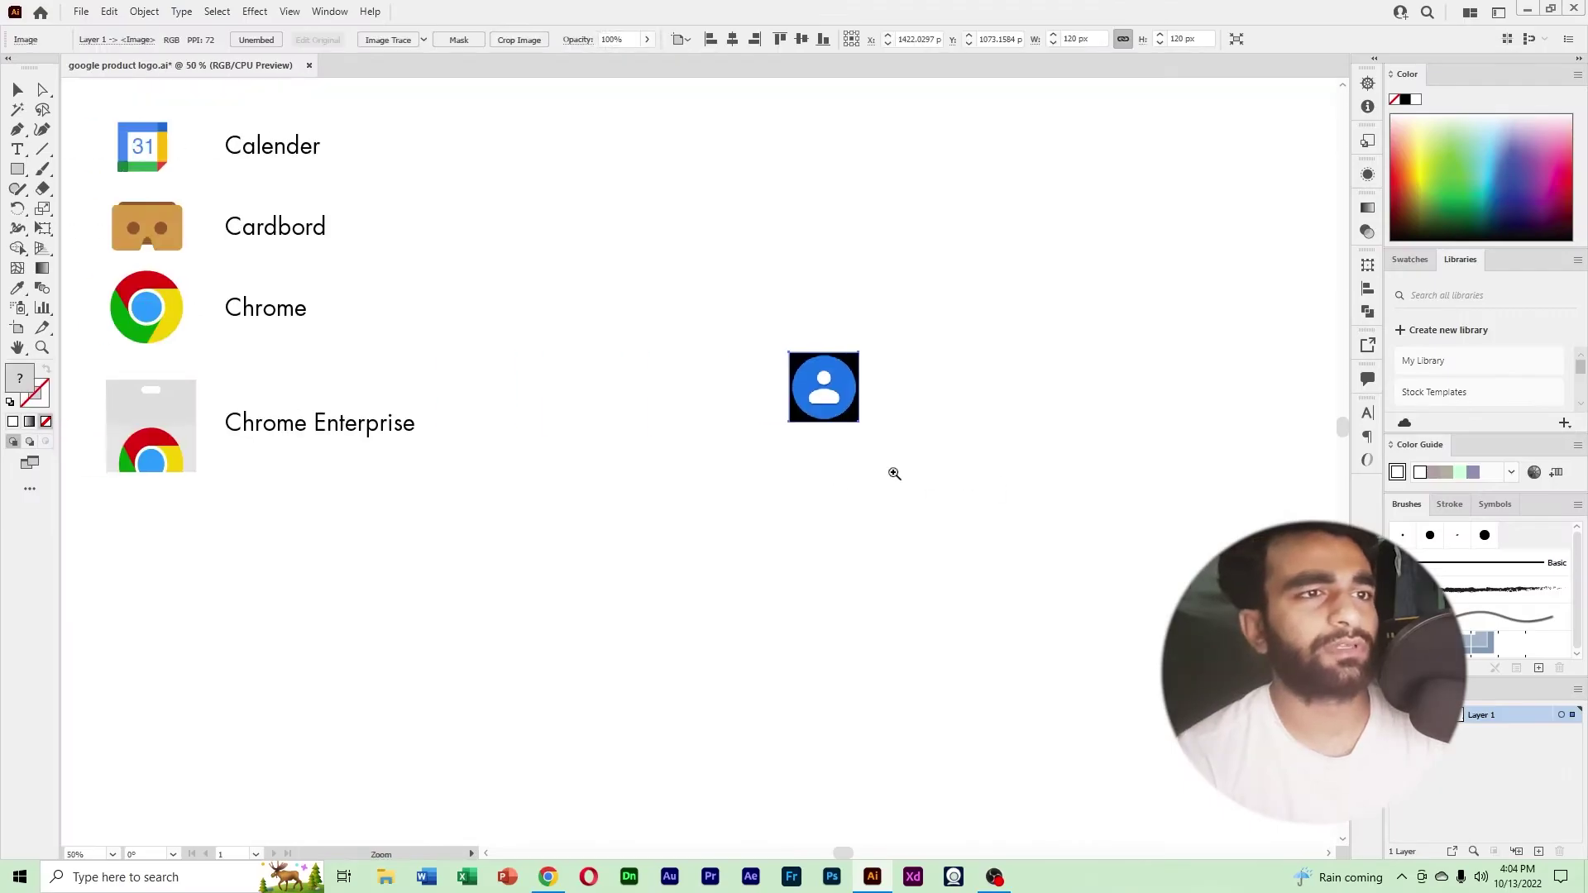
ctrl+click(894, 474)
drag(712, 474, 1073, 554)
drag(11, 166, 17, 168)
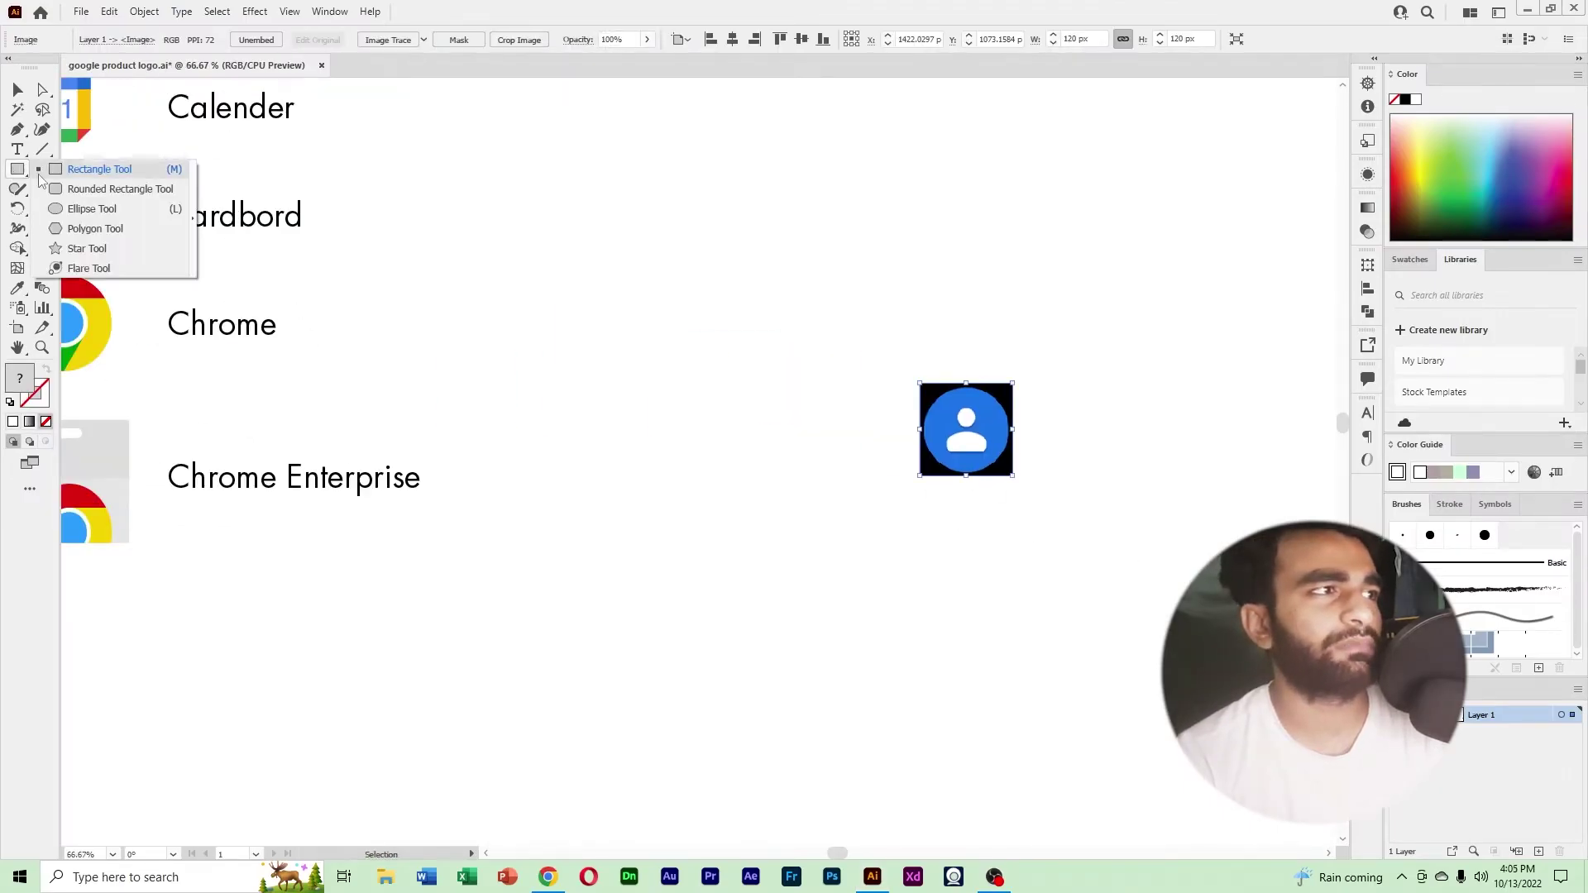
click(83, 208)
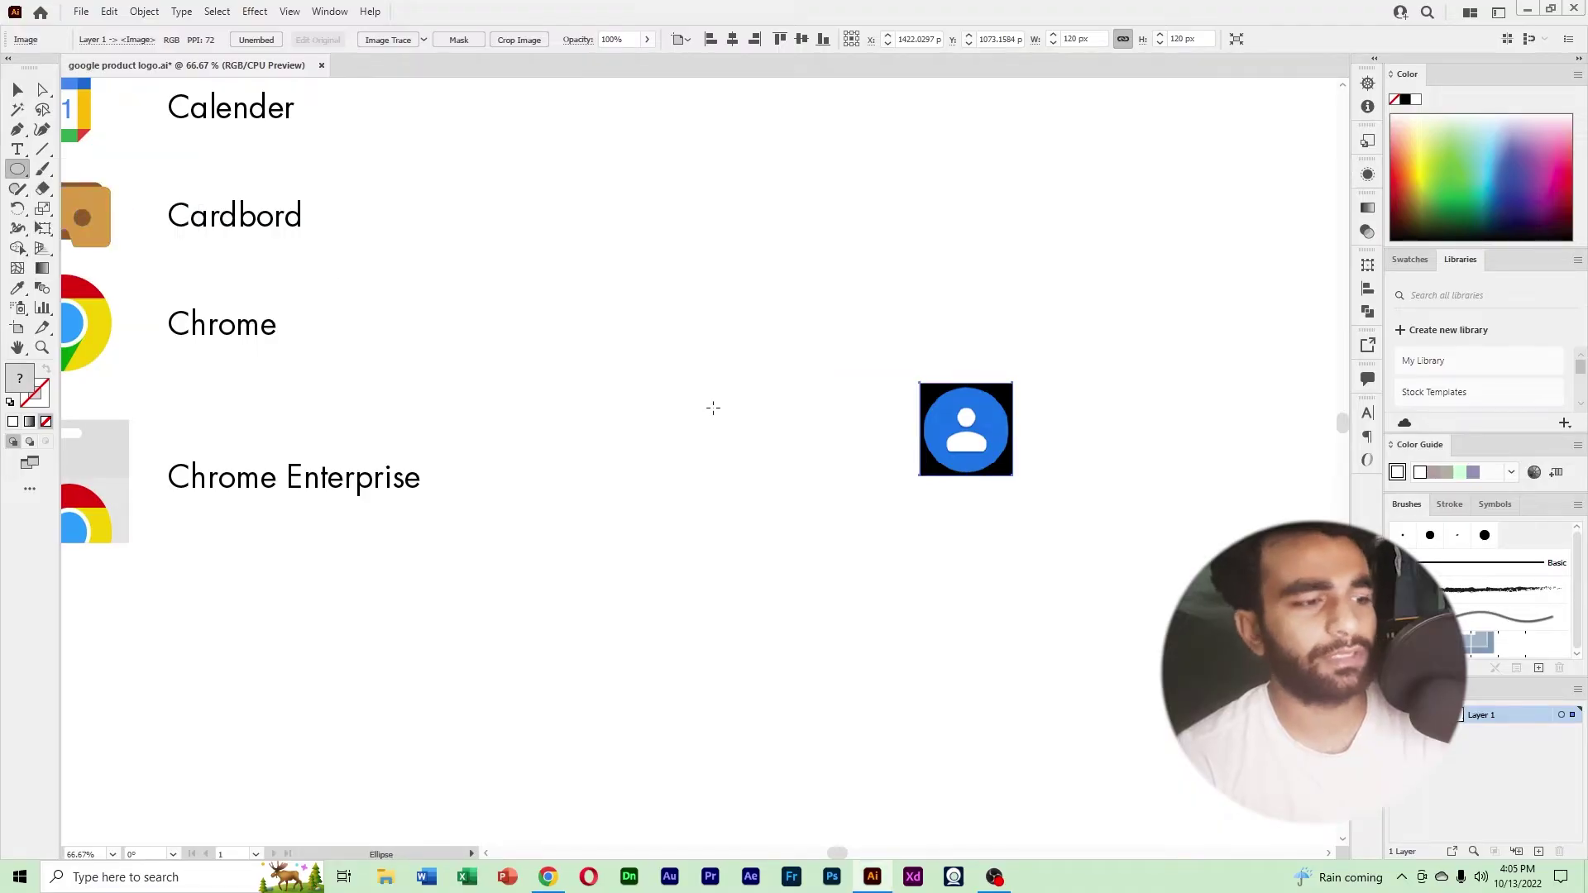
drag(680, 400, 813, 483)
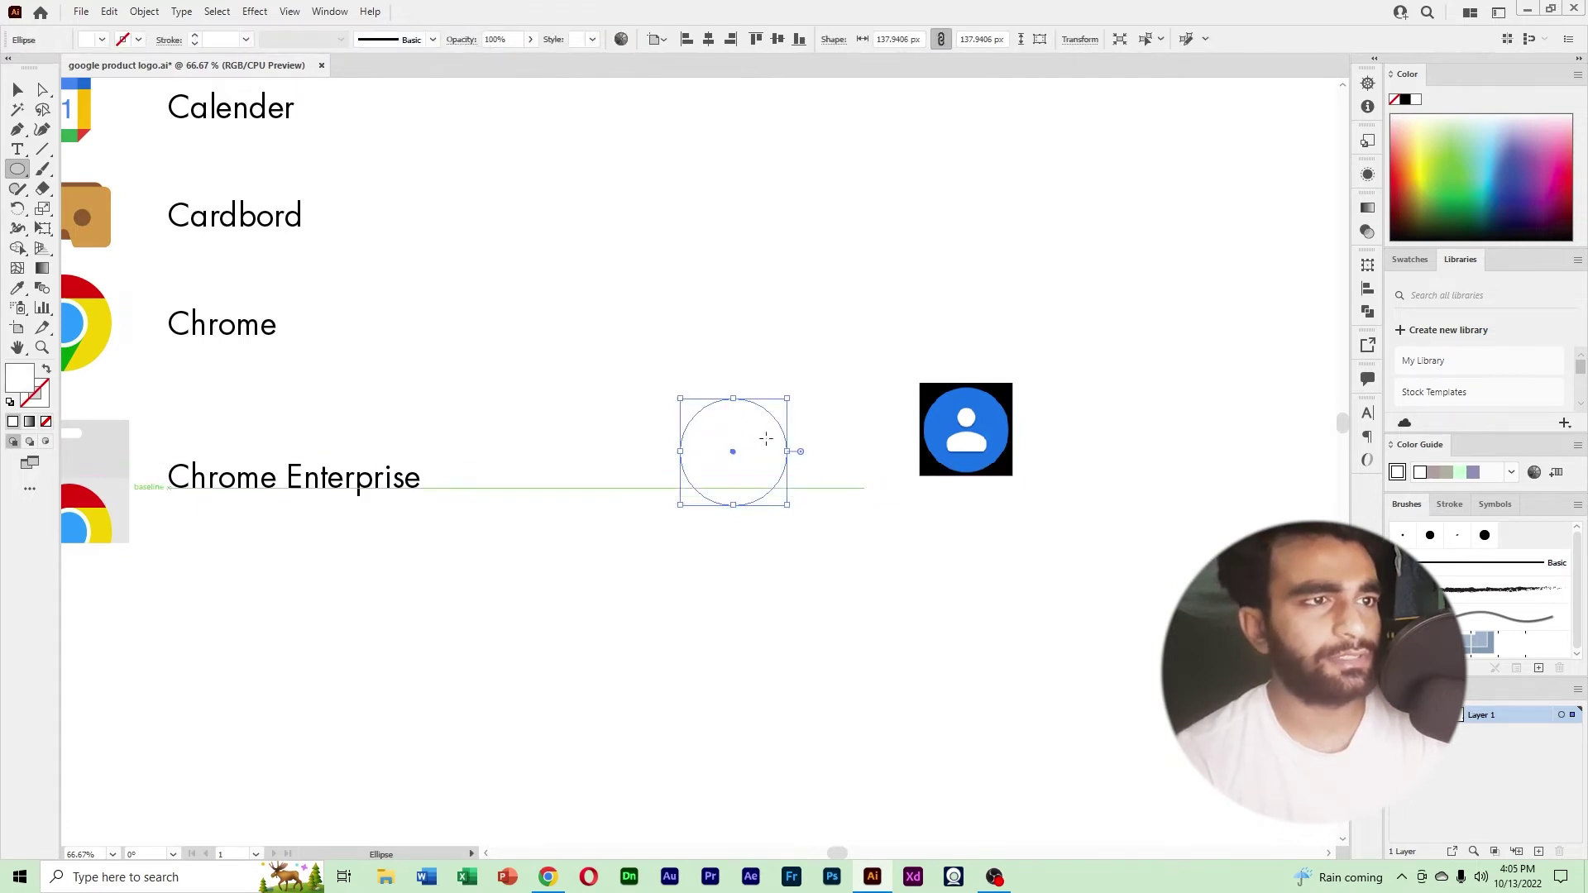
Fill the new circle with the blue sampled from the reference icon's background and deselect it.
click(17, 288)
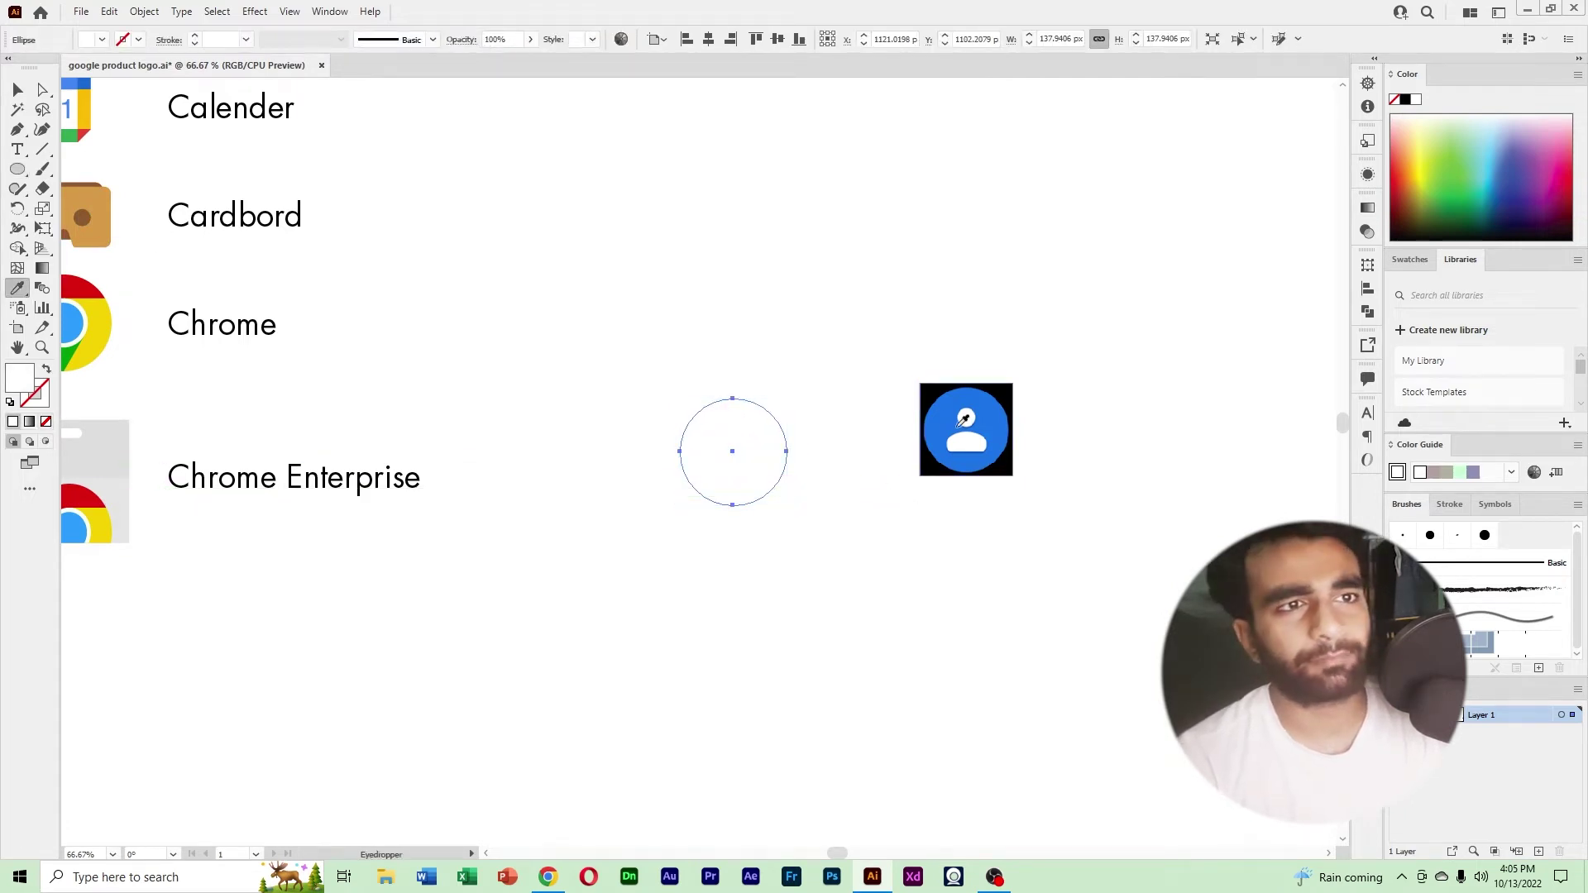
click(996, 417)
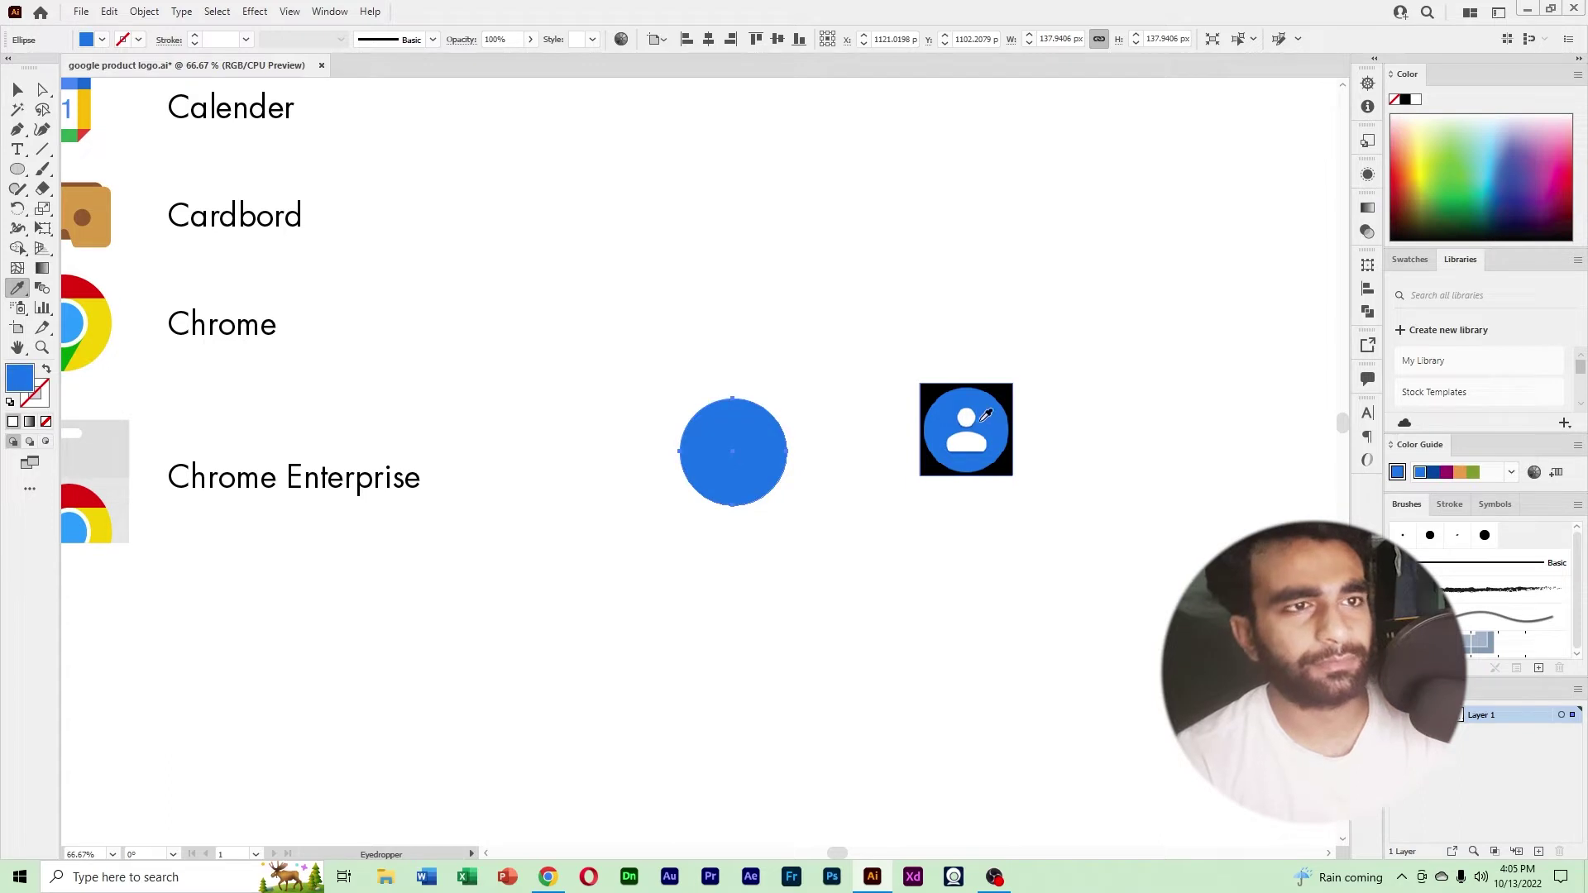
key(v)
click(828, 485)
Duplicate the blue circle in place, shrink the copy to about 30 px and move it into the upper half as the head.
ctrl+click(828, 486)
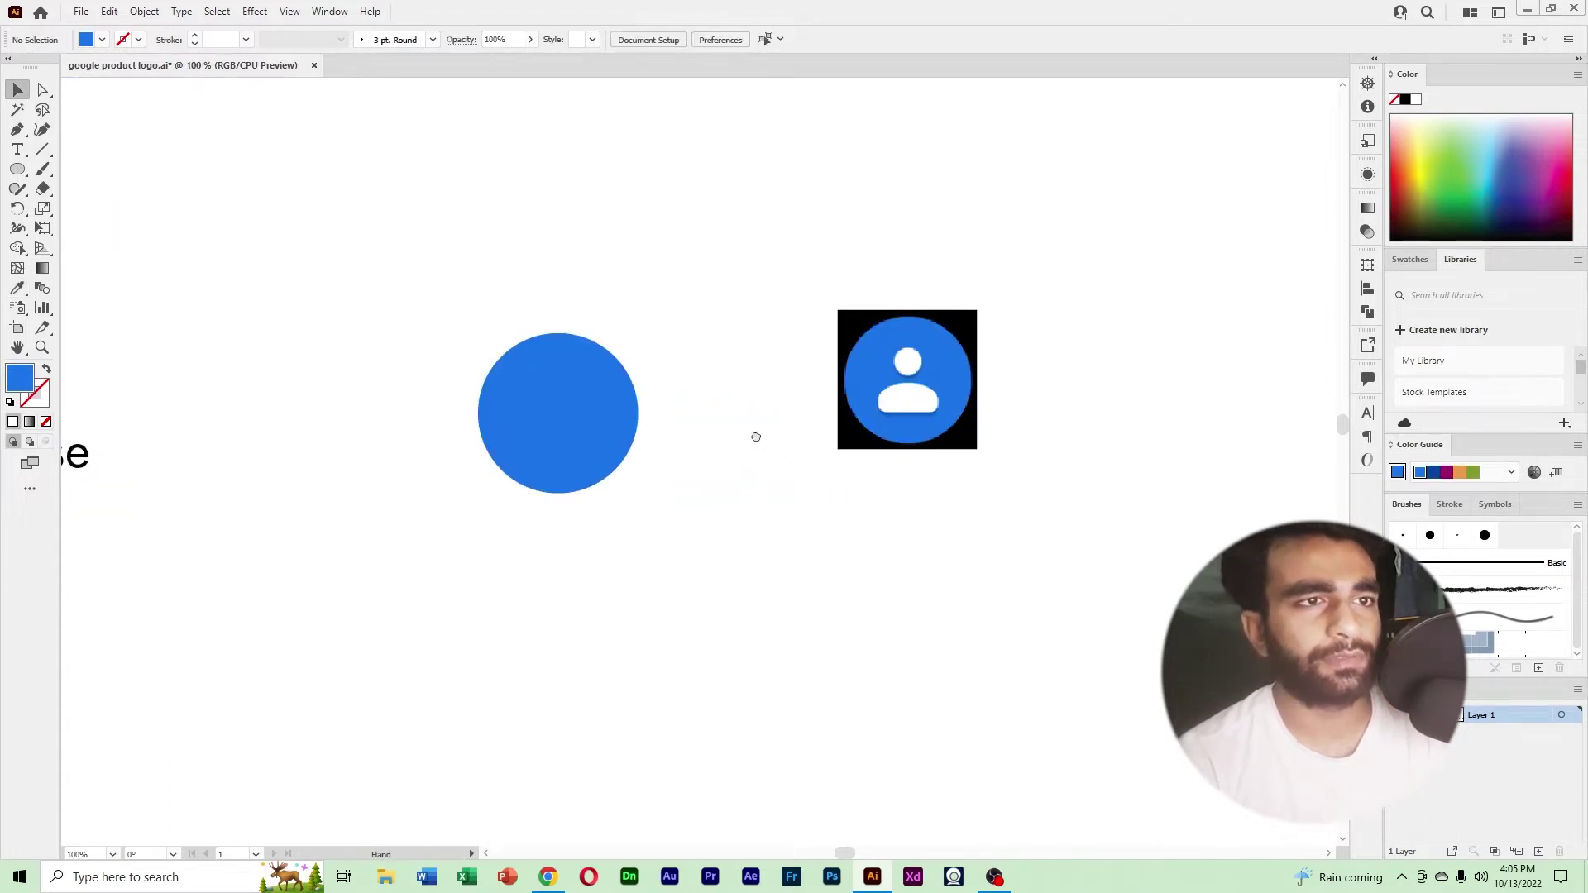
drag(752, 433, 819, 492)
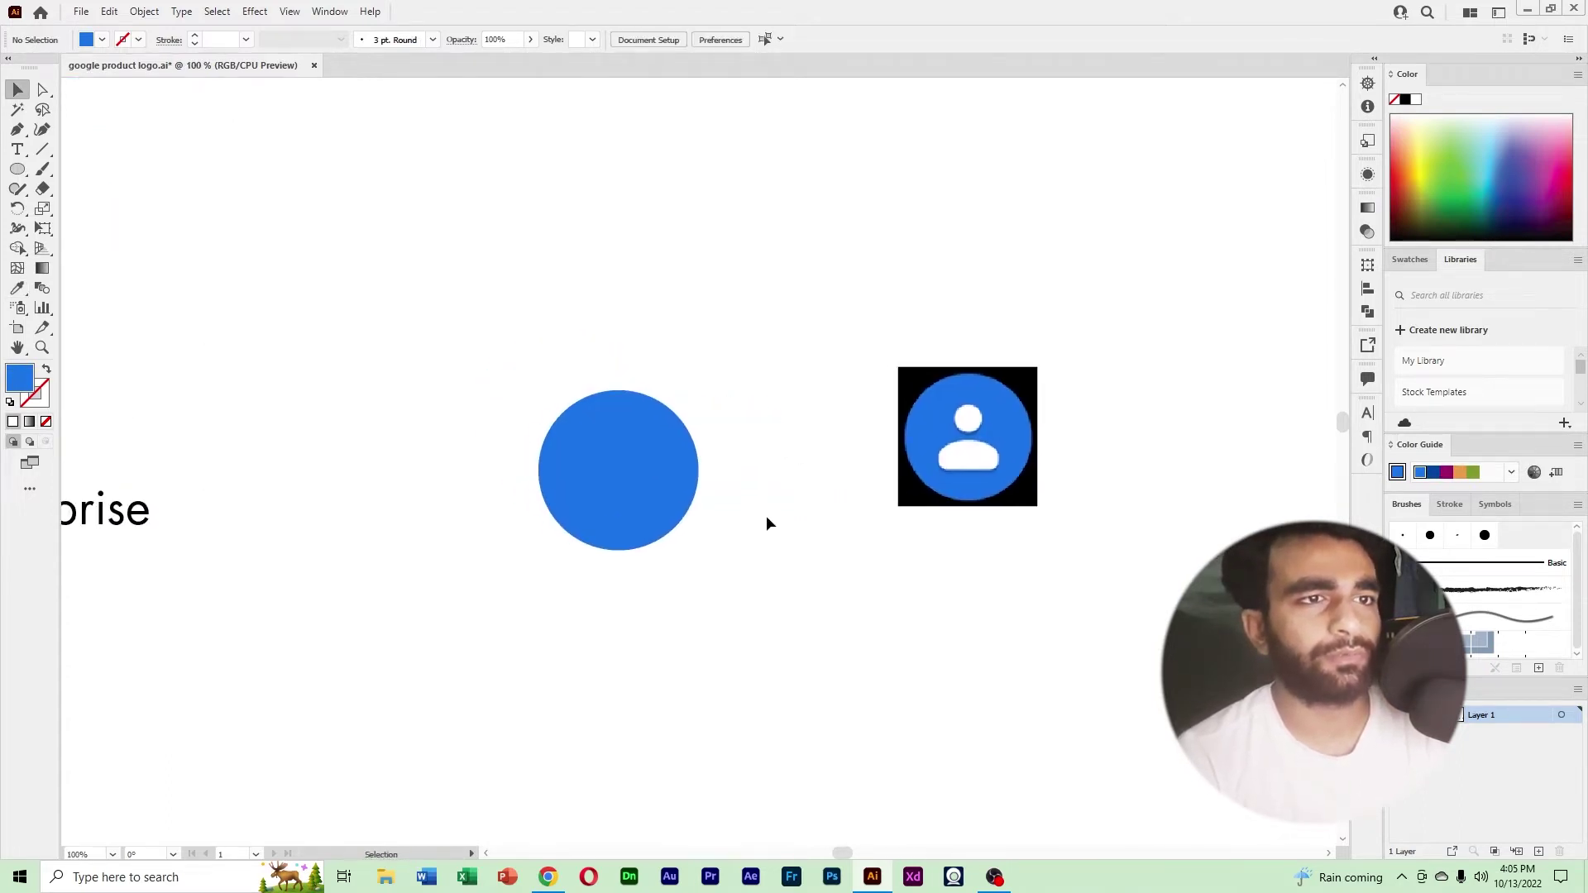
click(601, 463)
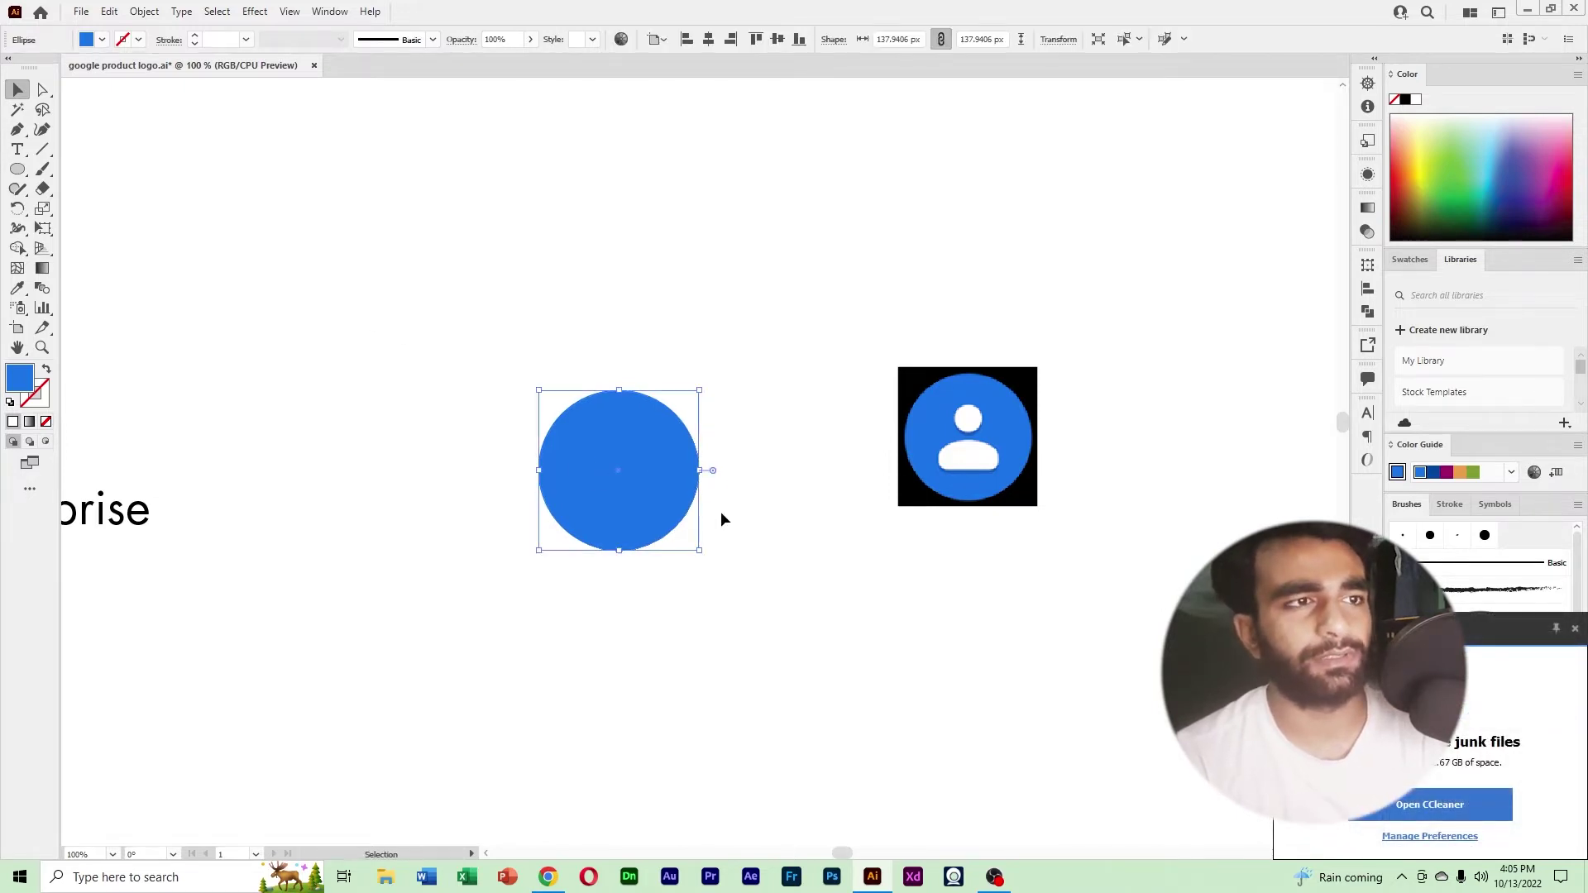
drag(700, 551, 644, 495)
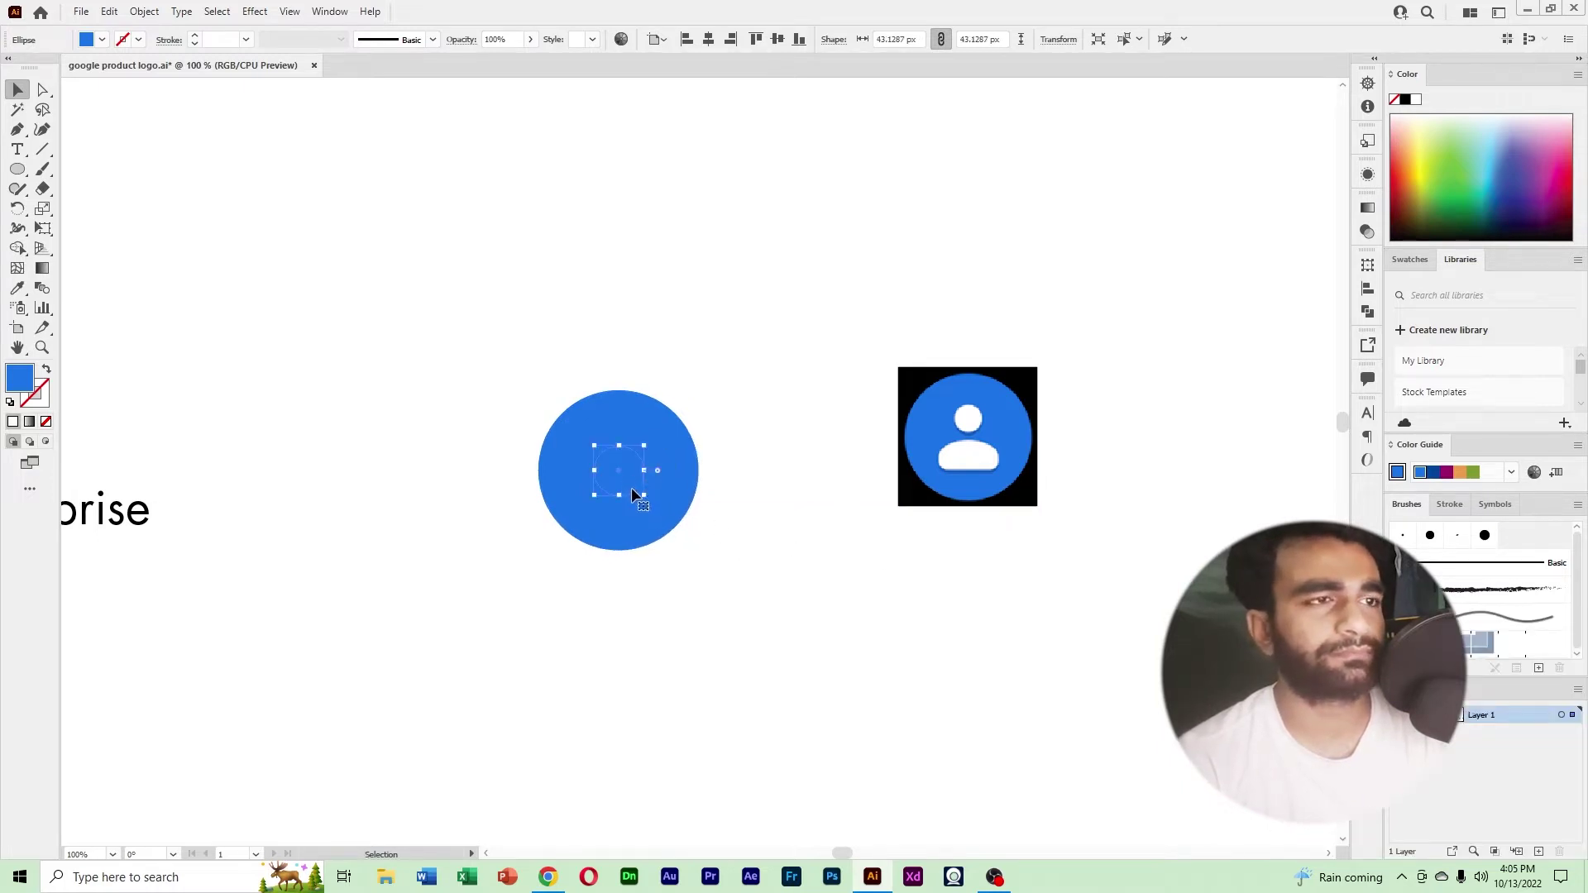
drag(645, 494, 620, 445)
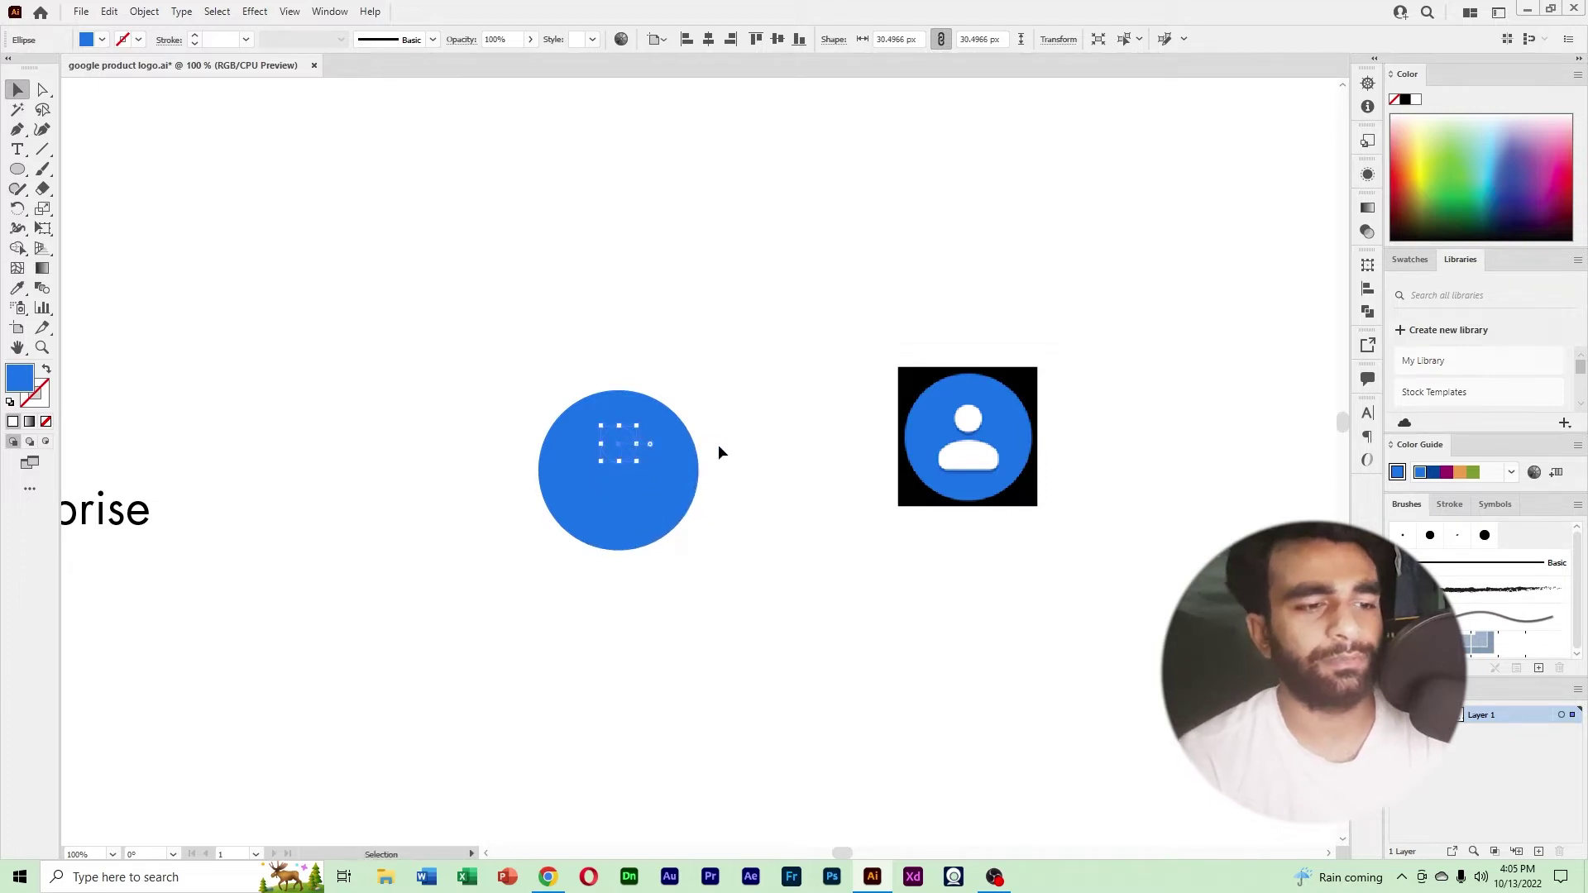
Fill the small head circle with the white sampled from the reference icon's head and deselect it.
key(i)
click(982, 417)
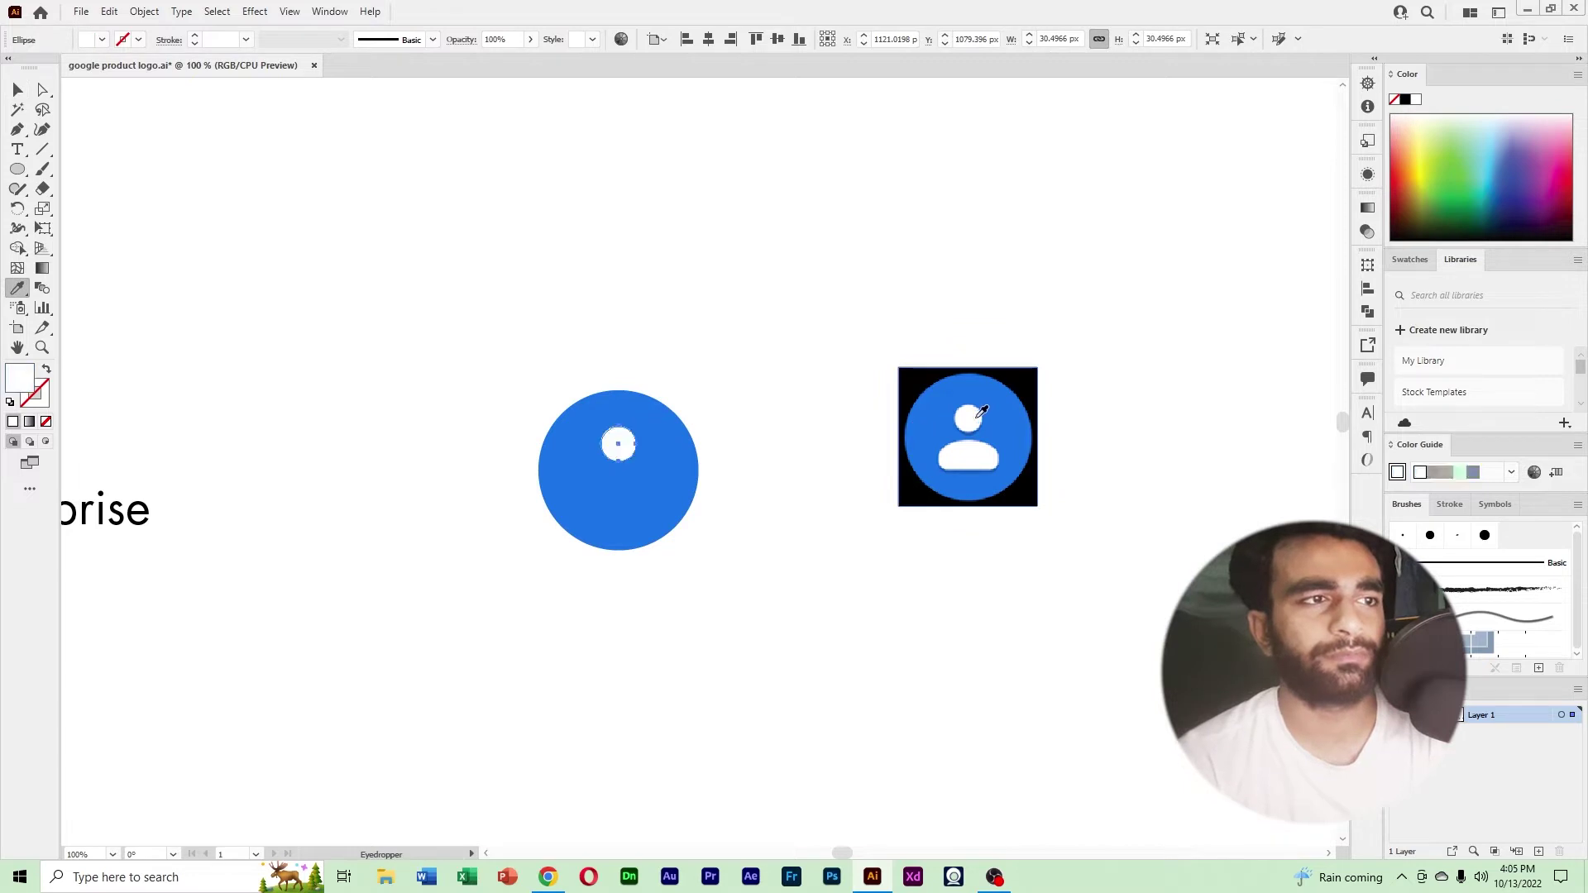
key(v)
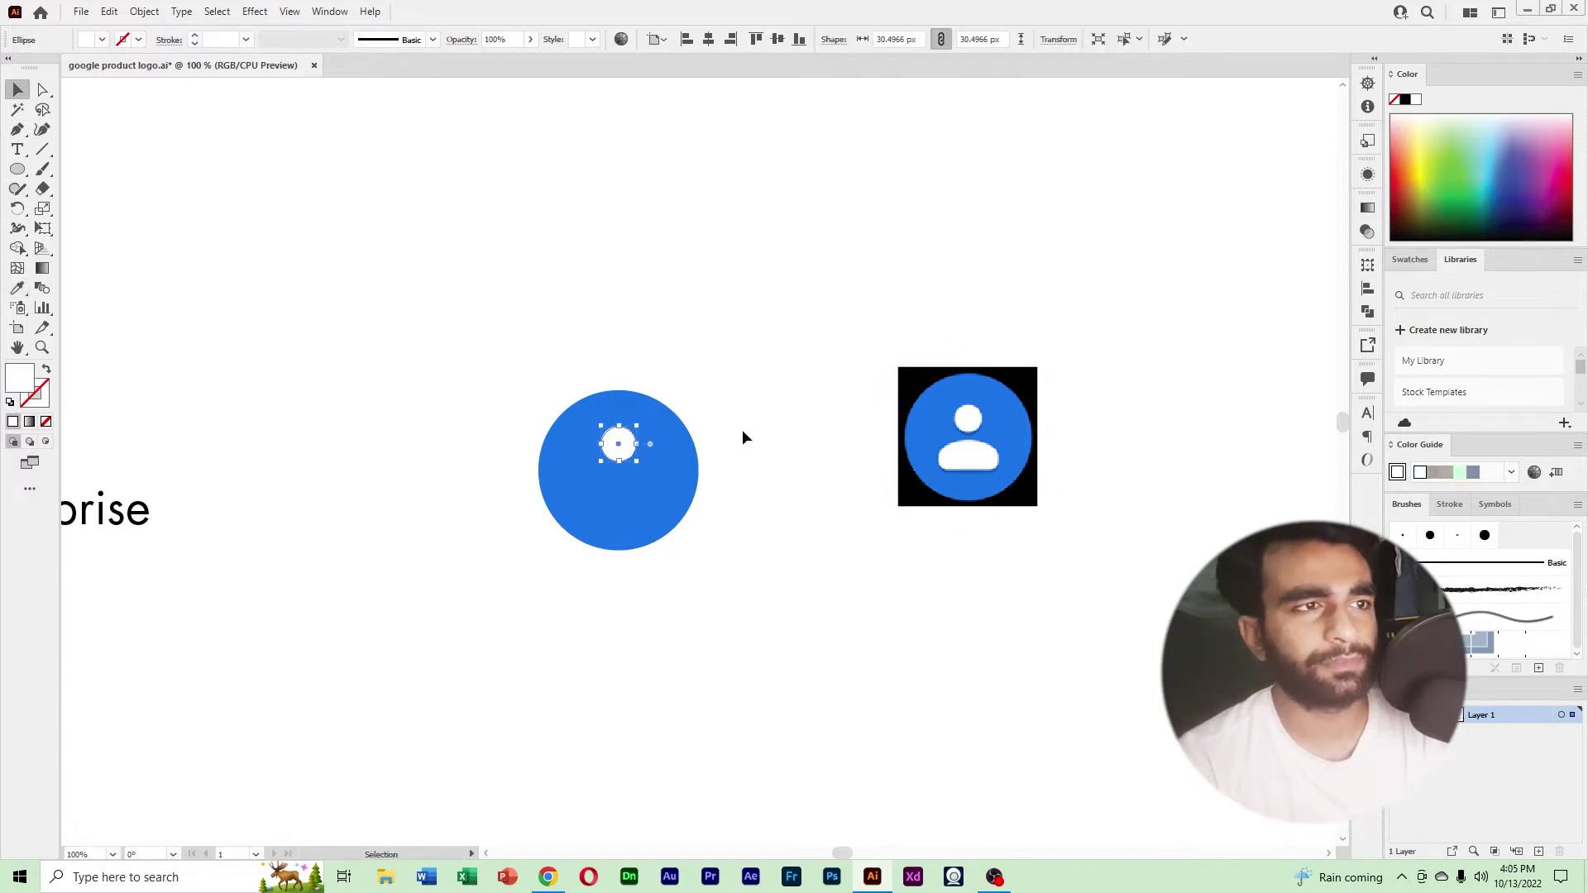
click(743, 431)
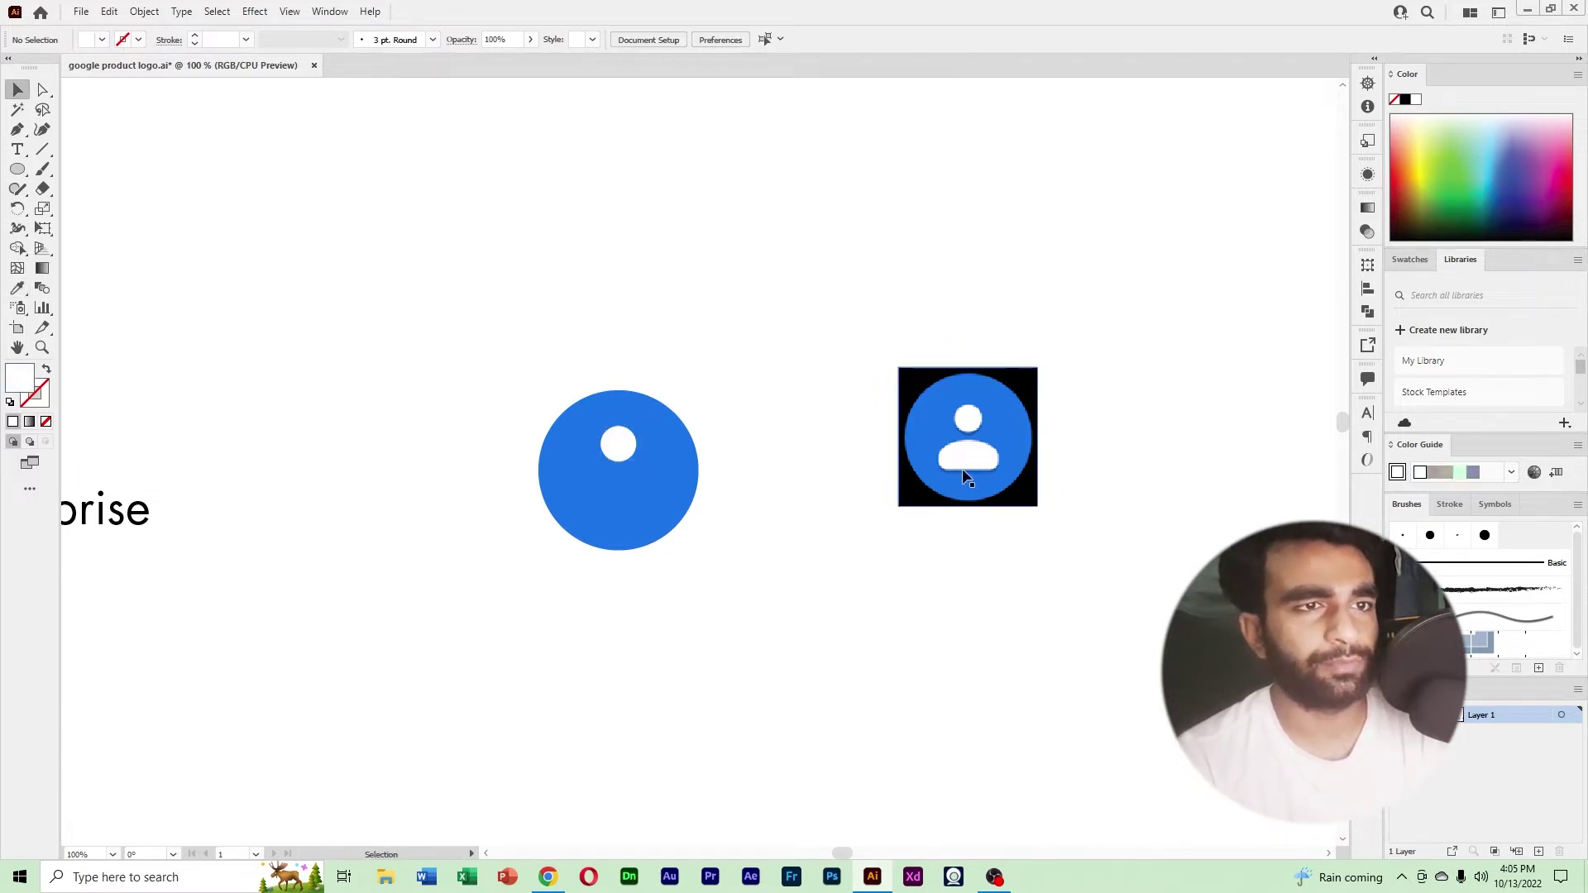
Draw a vertical rectangle about 73 by 151 px beside the blue circle as the base for the shoulders.
click(17, 170)
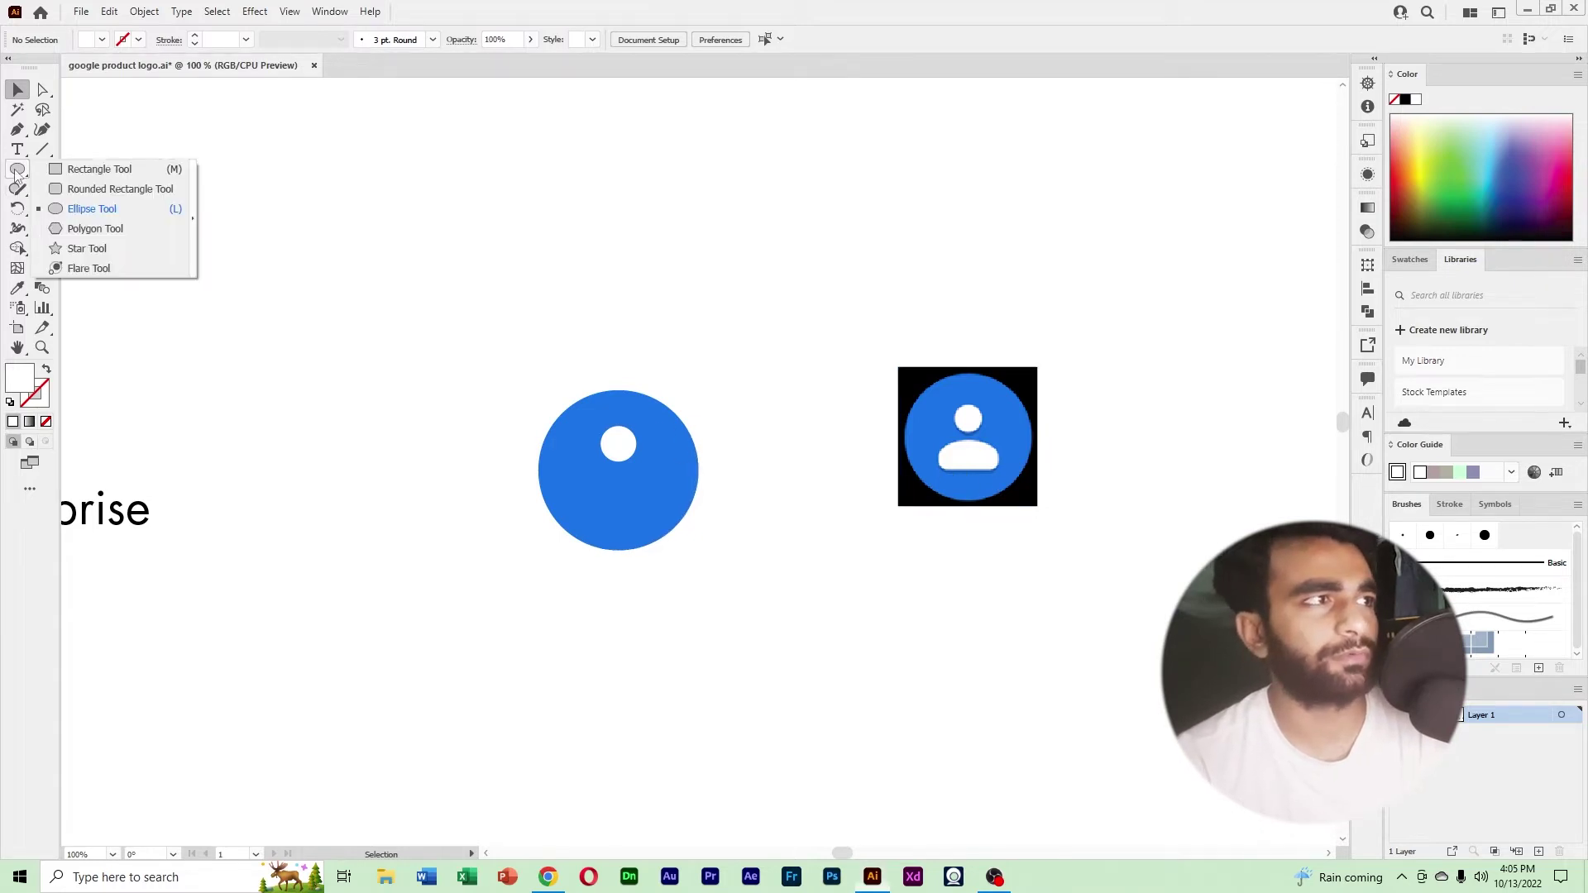
click(100, 168)
drag(264, 414, 394, 631)
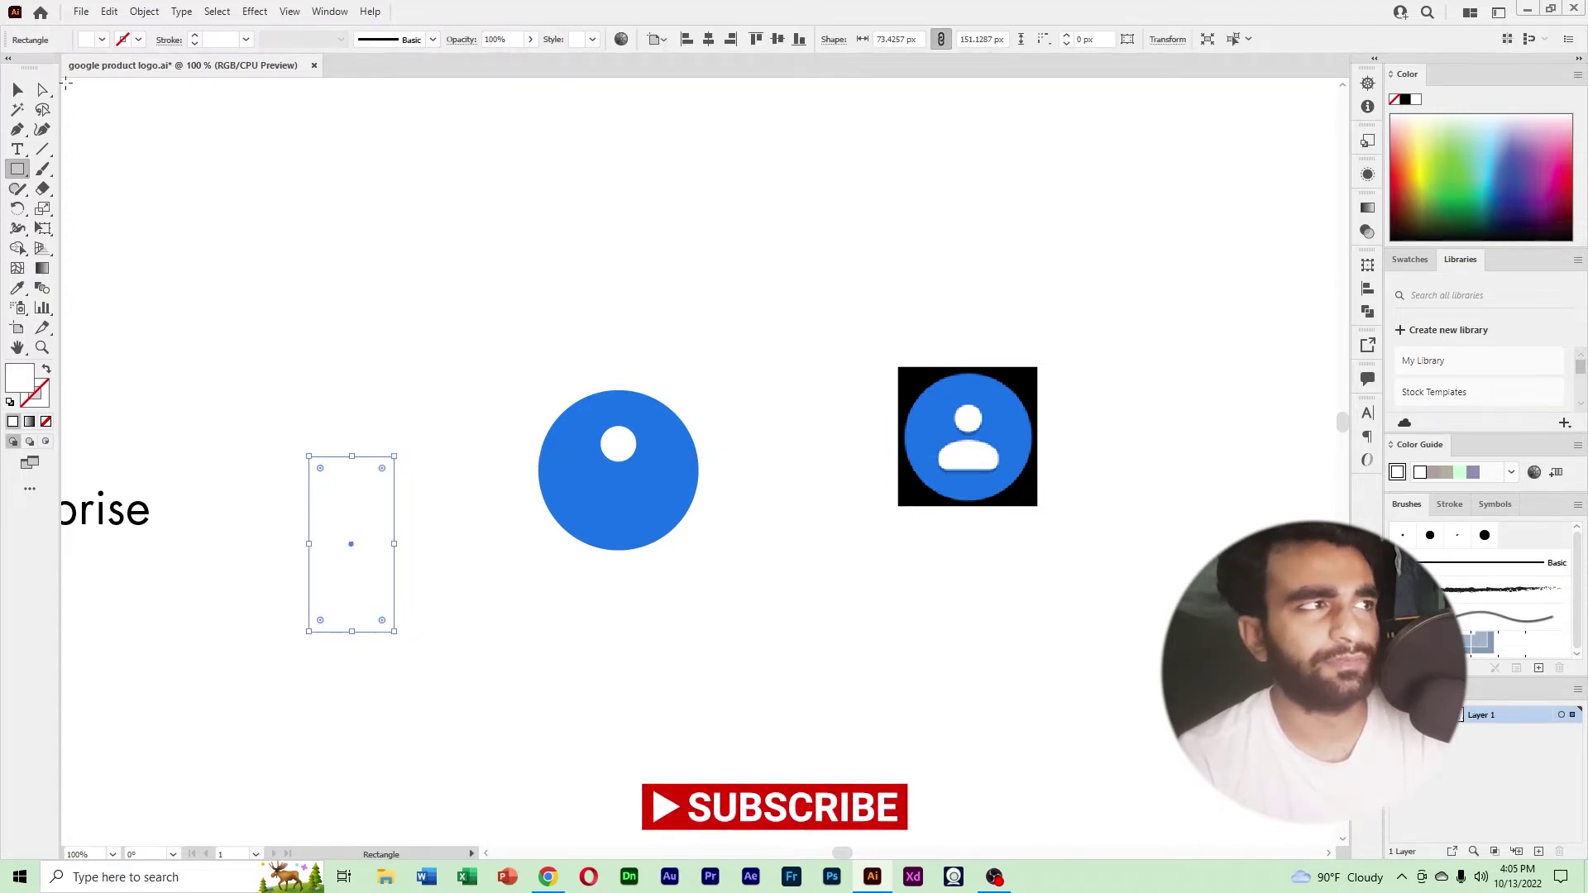
Try to round the rectangle's corners to a radius of about 37 px.
click(45, 90)
drag(382, 469, 352, 547)
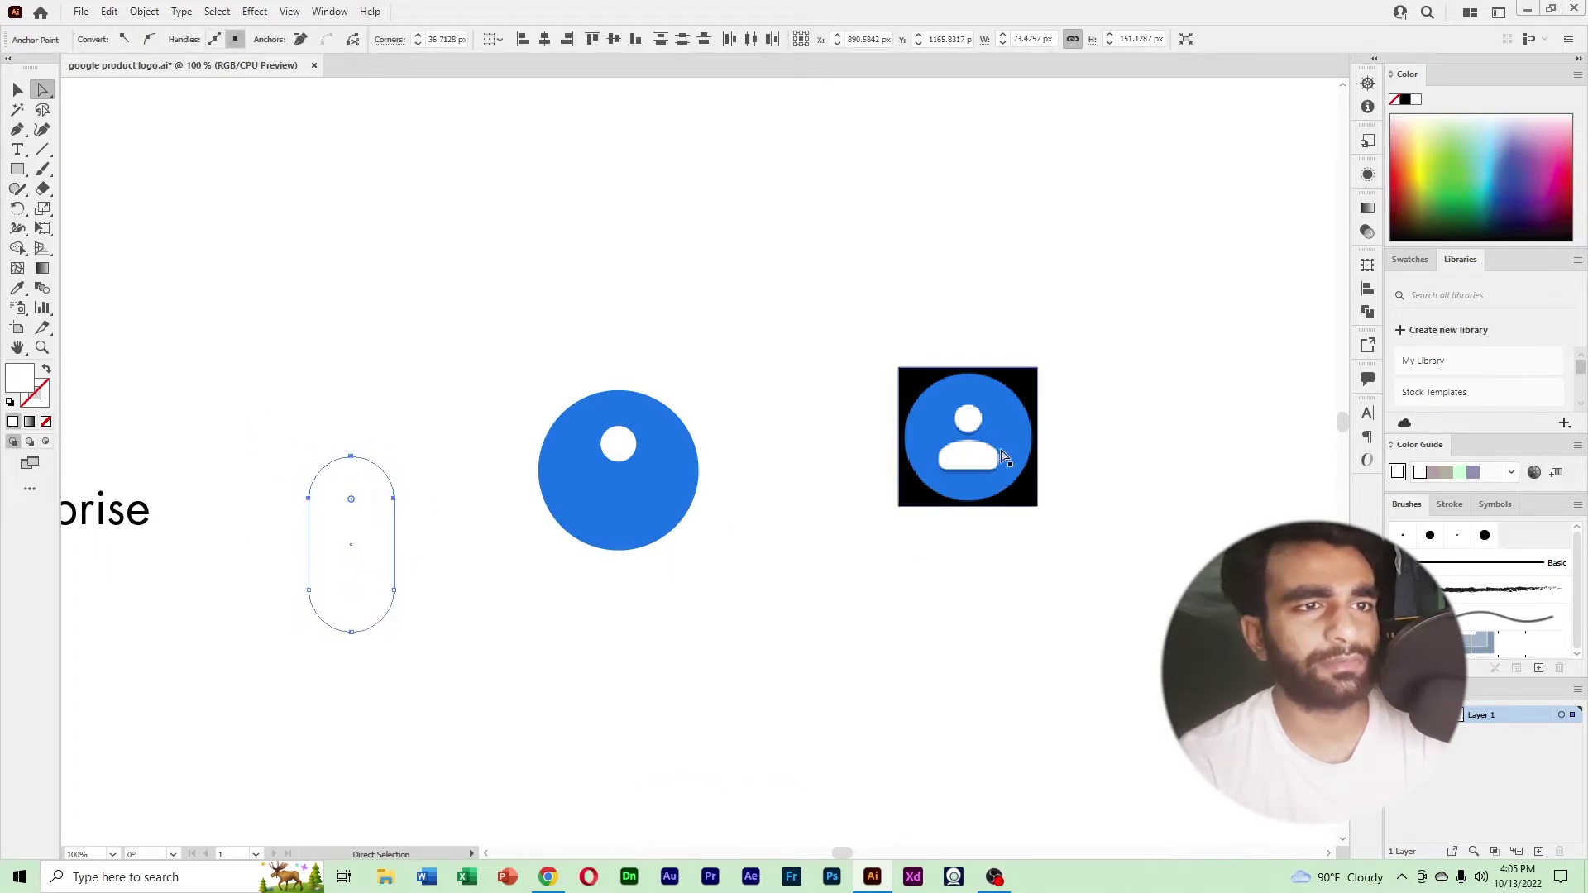
key(ctrl+z)
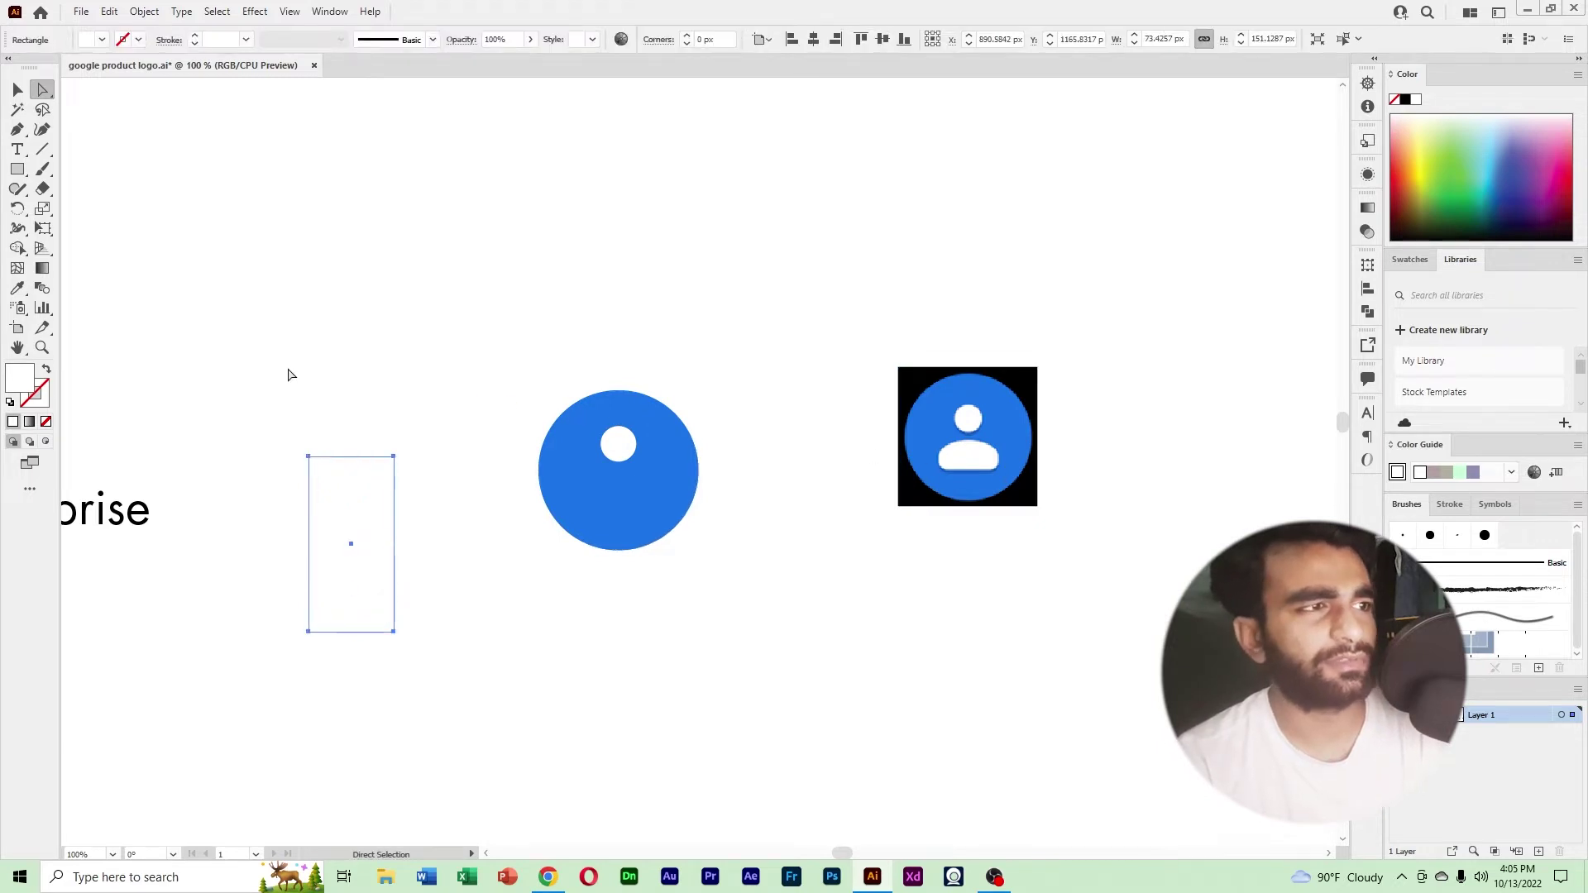
Fill the rectangle with the blue sampled from the reference icon's background.
click(291, 374)
click(347, 530)
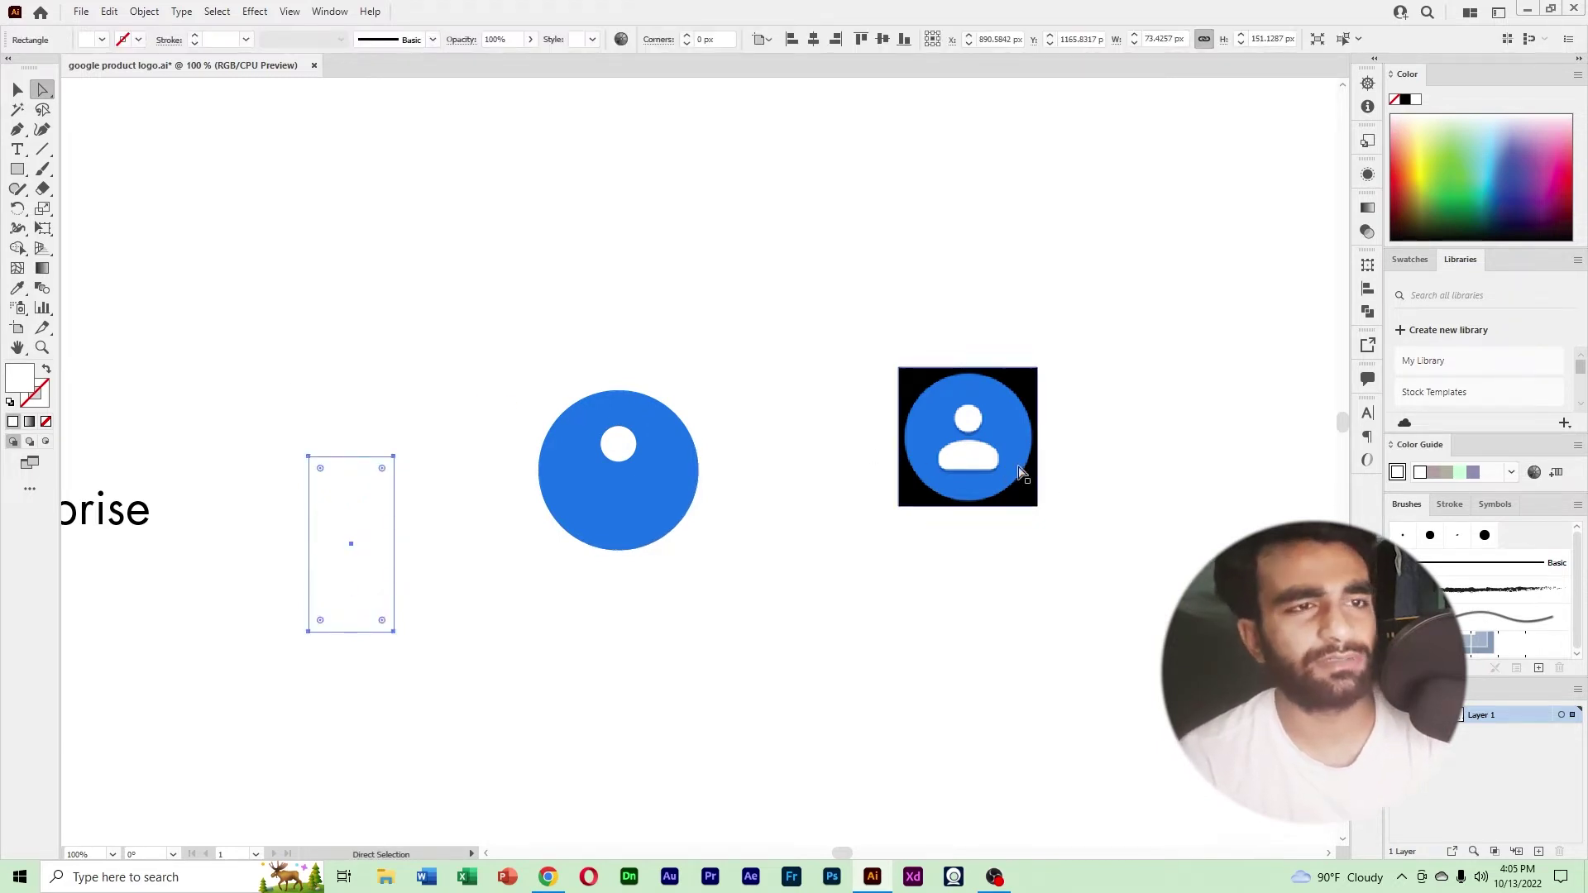
key(i)
click(1011, 427)
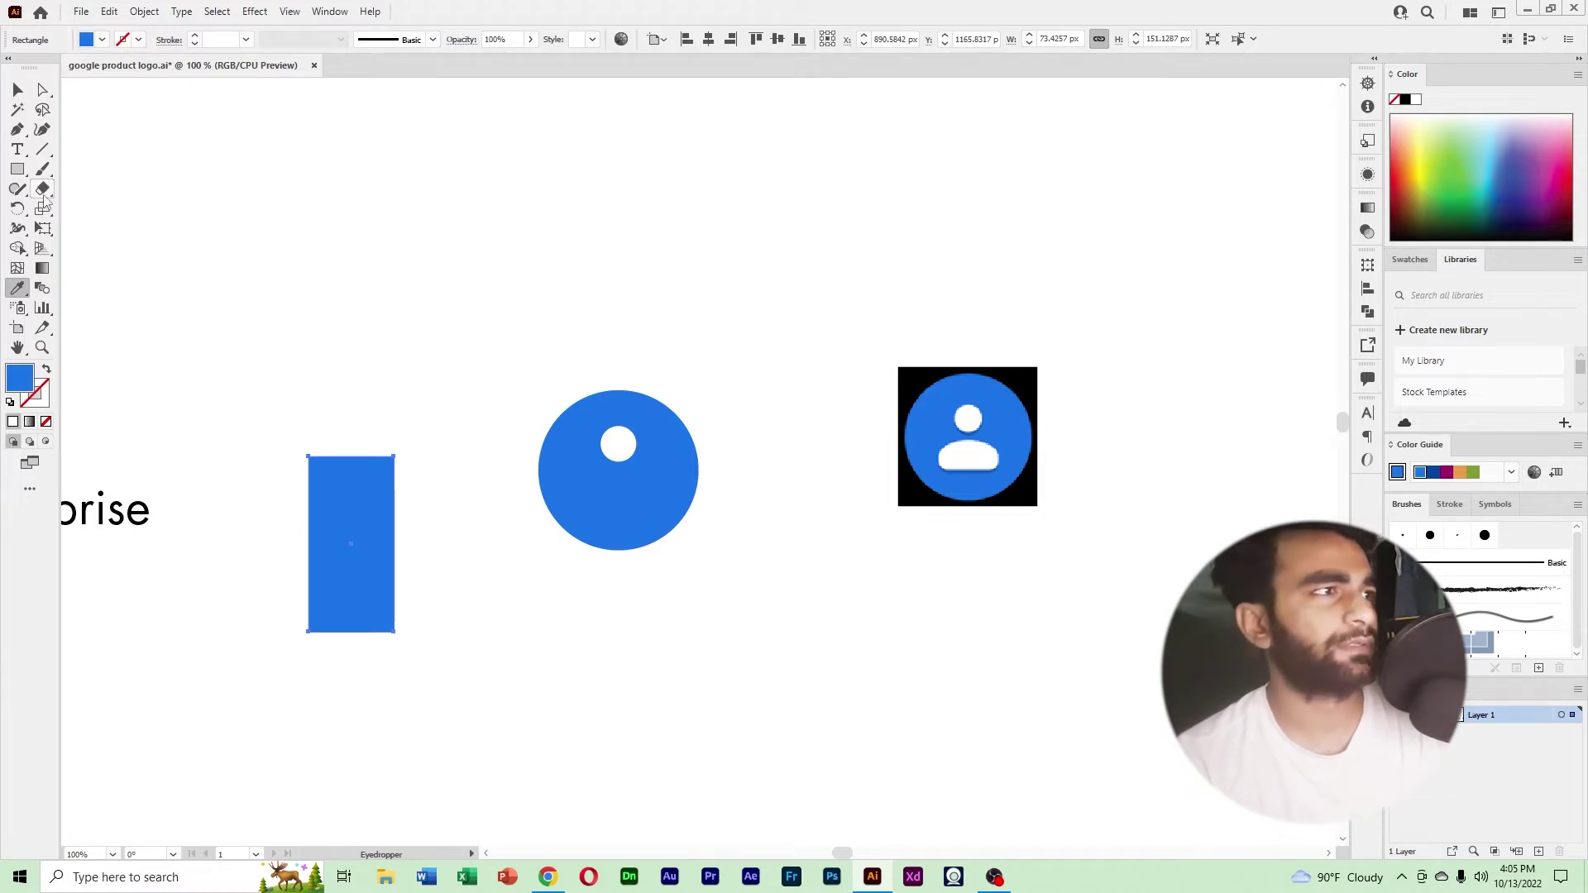
Draw a circle about 153 px across centred on the rectangle's top and lower it until its upper arc sits just below the rectangle's top edge.
drag(23, 178, 107, 207)
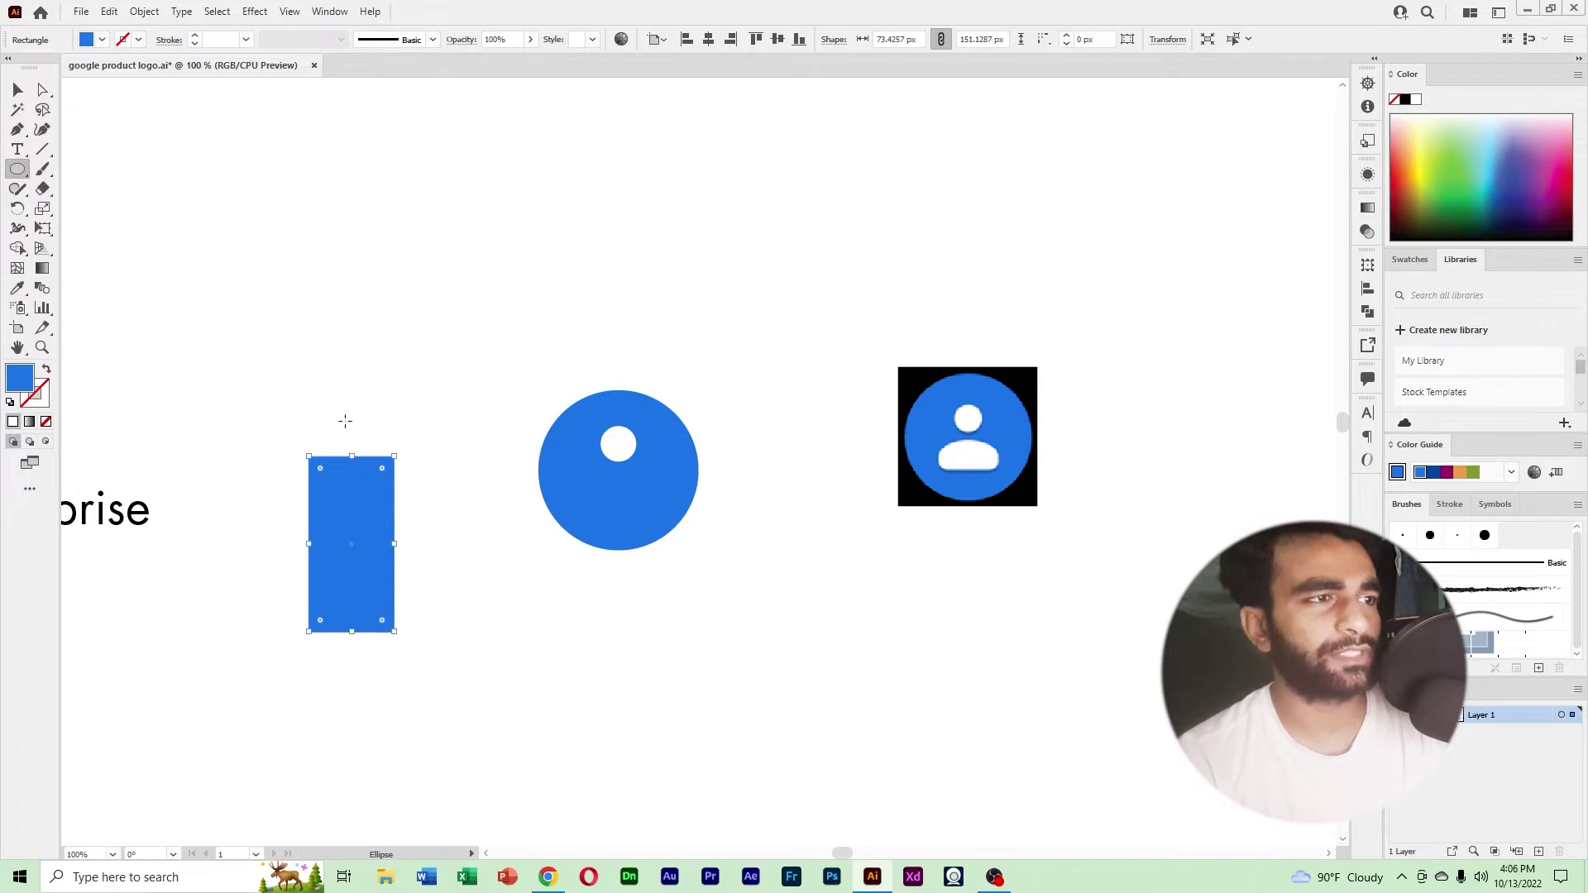
drag(350, 425, 440, 499)
click(18, 90)
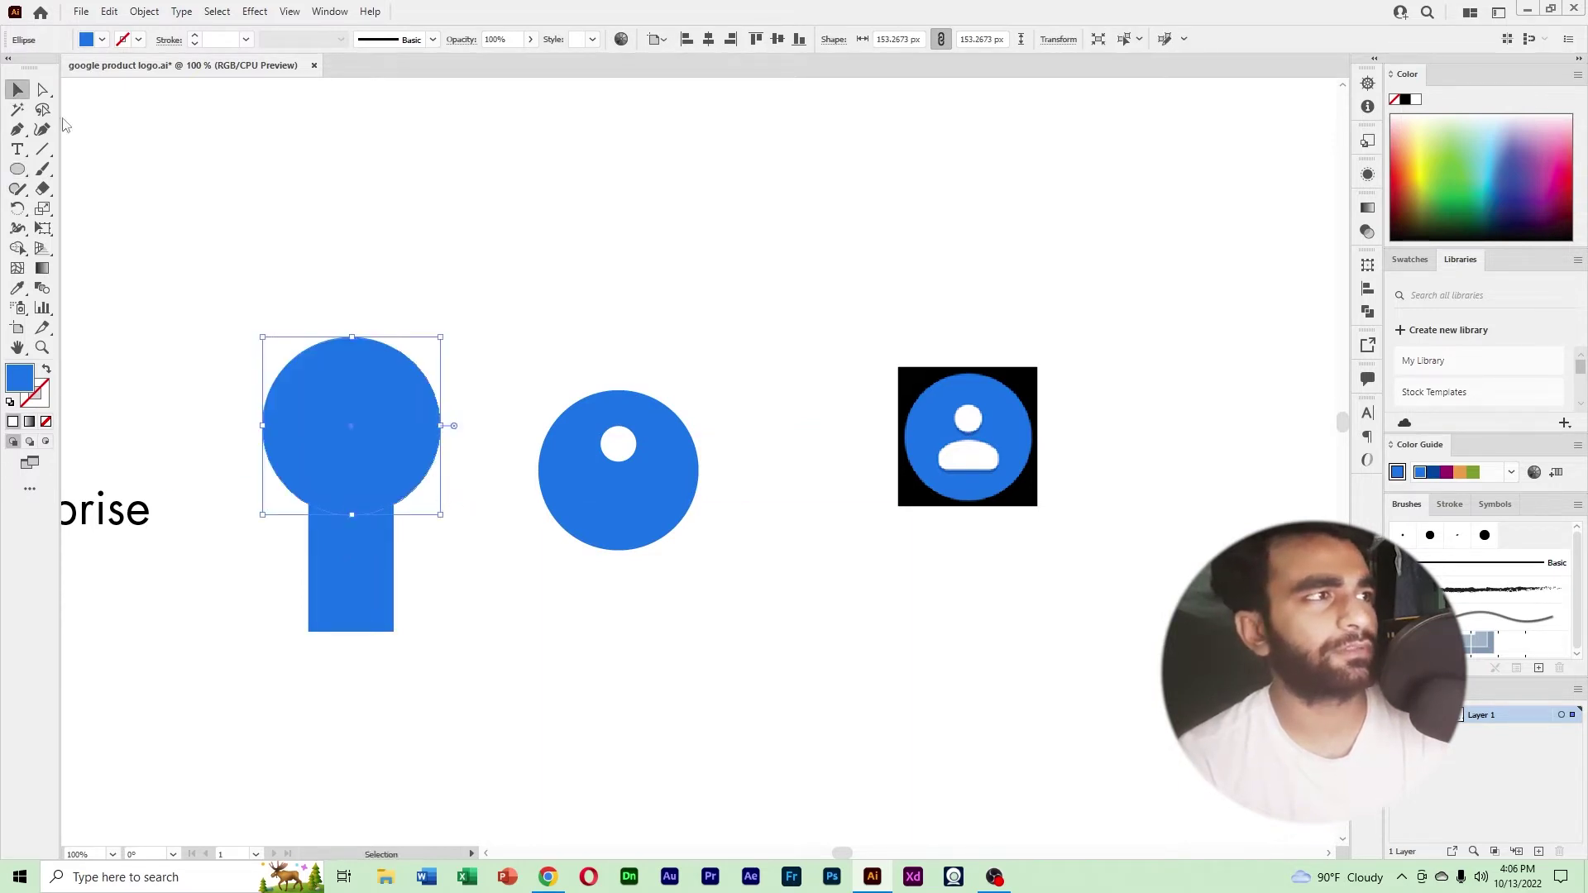
click(429, 184)
drag(372, 400, 425, 570)
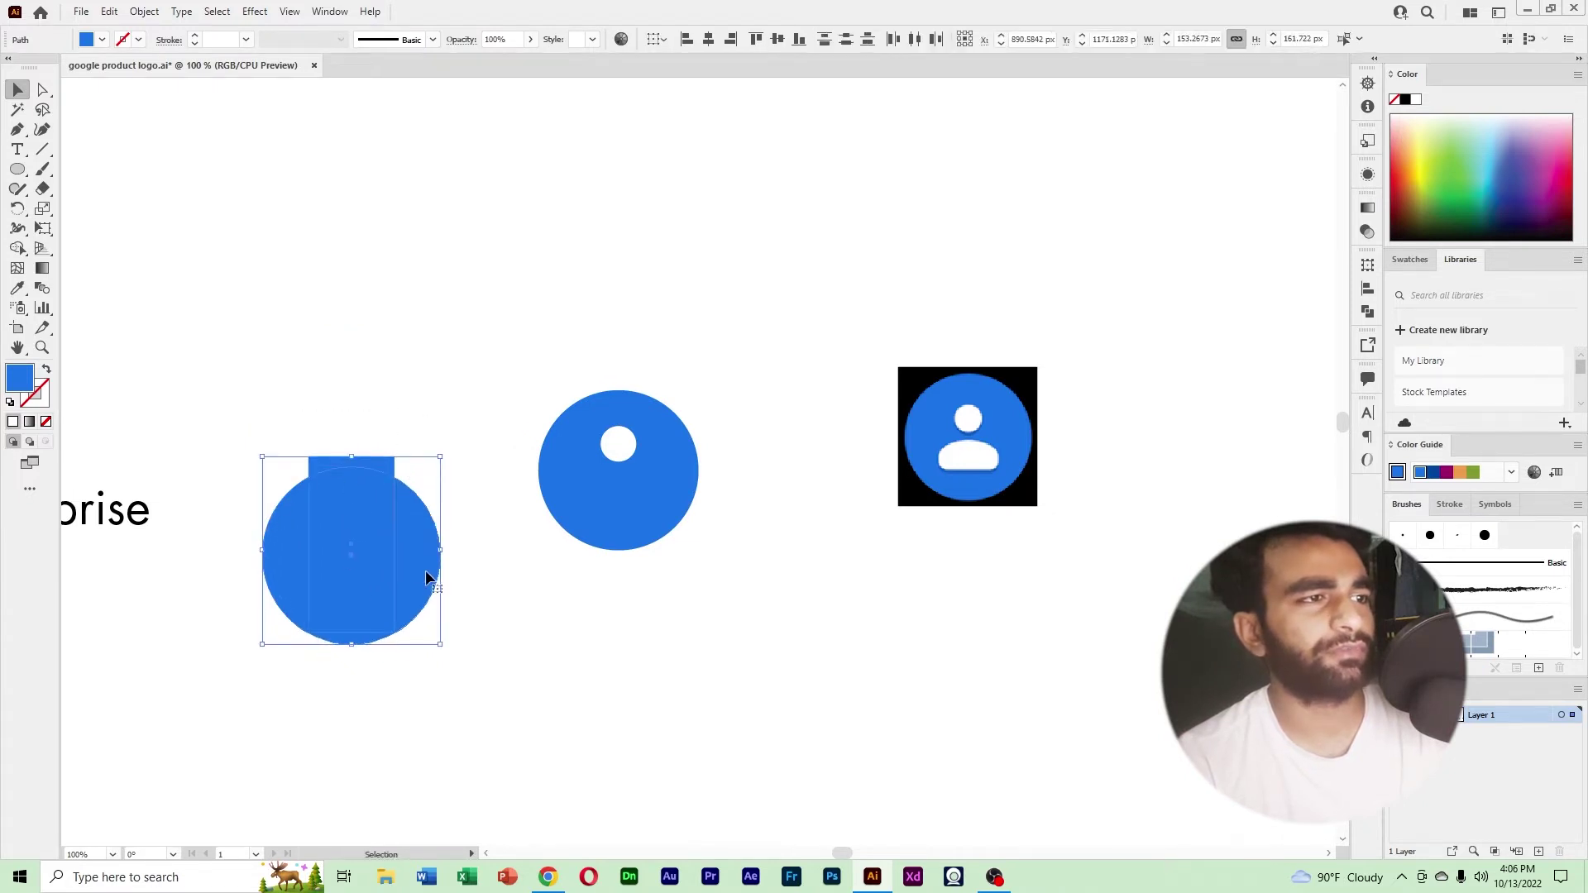
Extend the rectangle downward past the overlapping circle to a height of about 223 px.
click(460, 625)
click(384, 461)
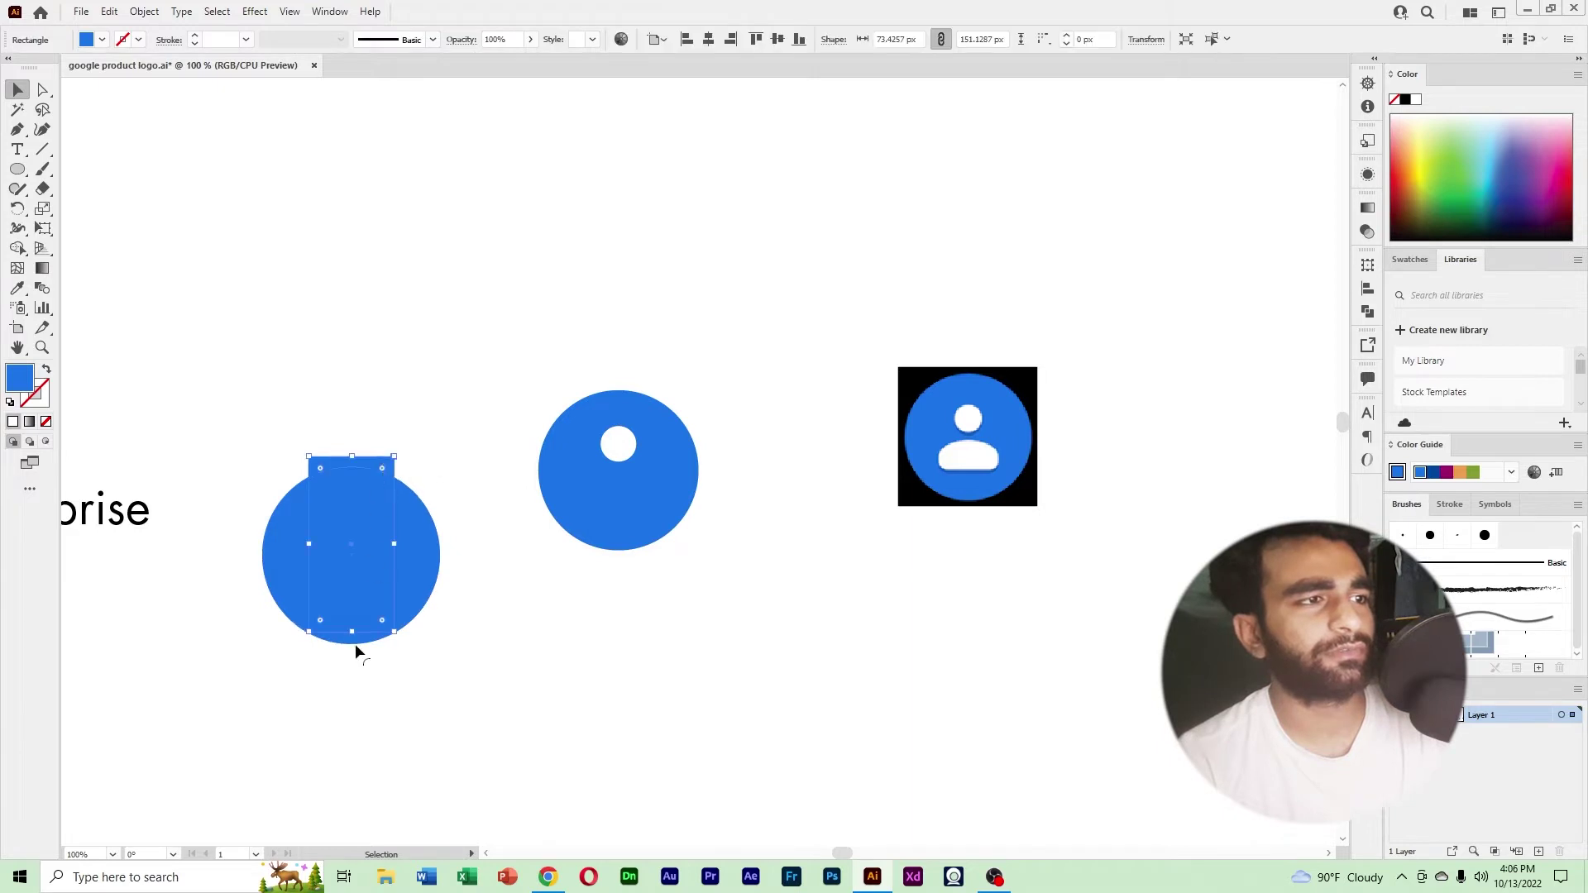
drag(351, 631, 350, 717)
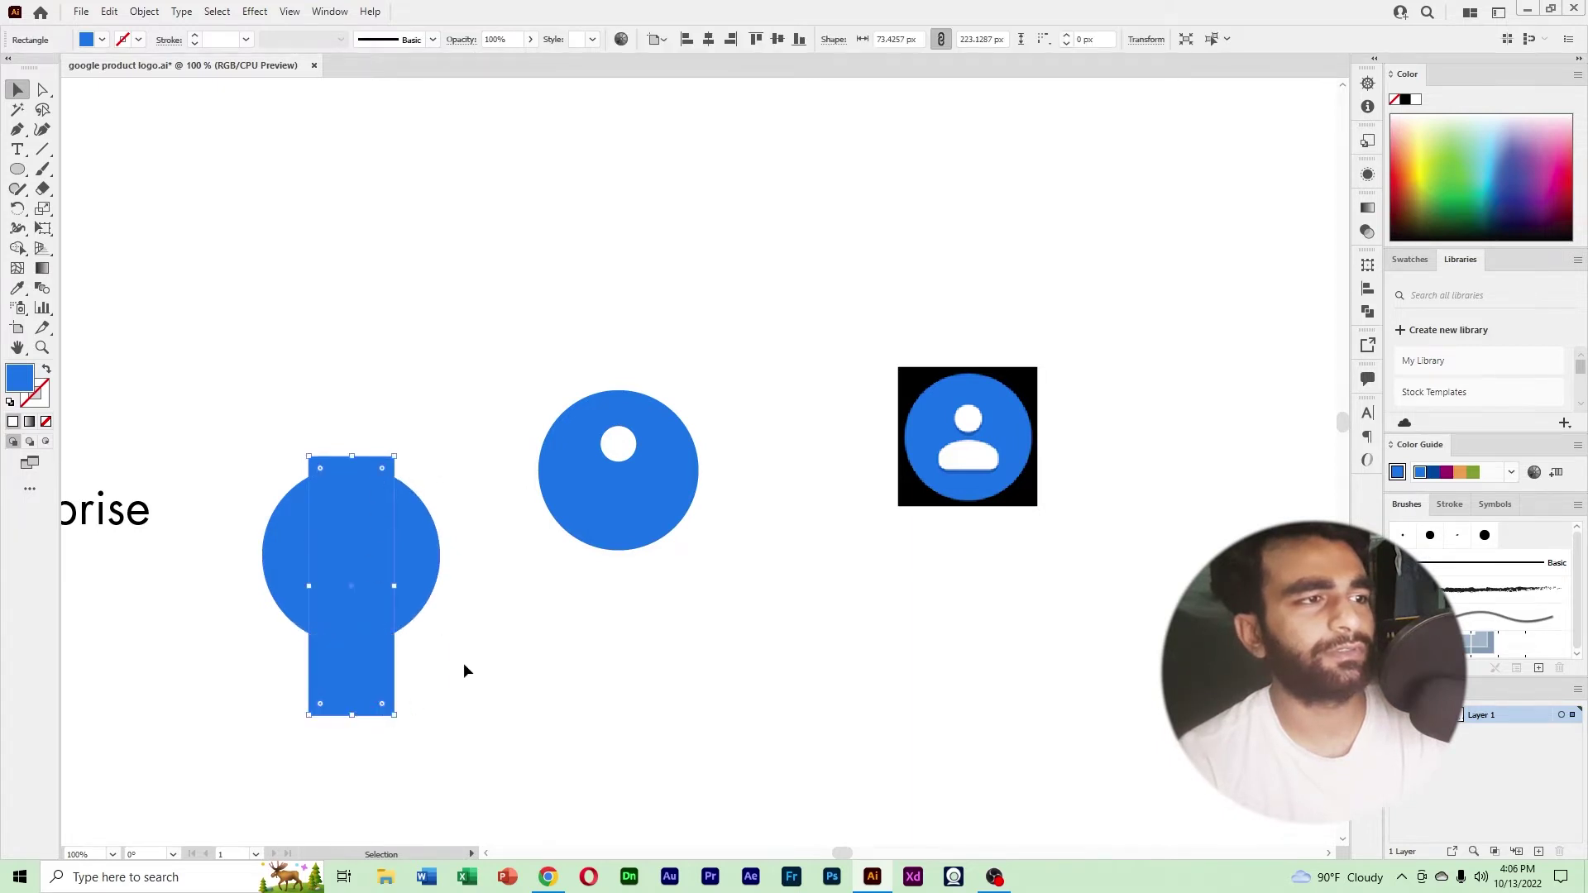
click(464, 659)
Use Shape Builder to remove the rectangle's top and the circle's side segments, then merge the remaining regions into one arched-top shape.
drag(287, 436, 451, 638)
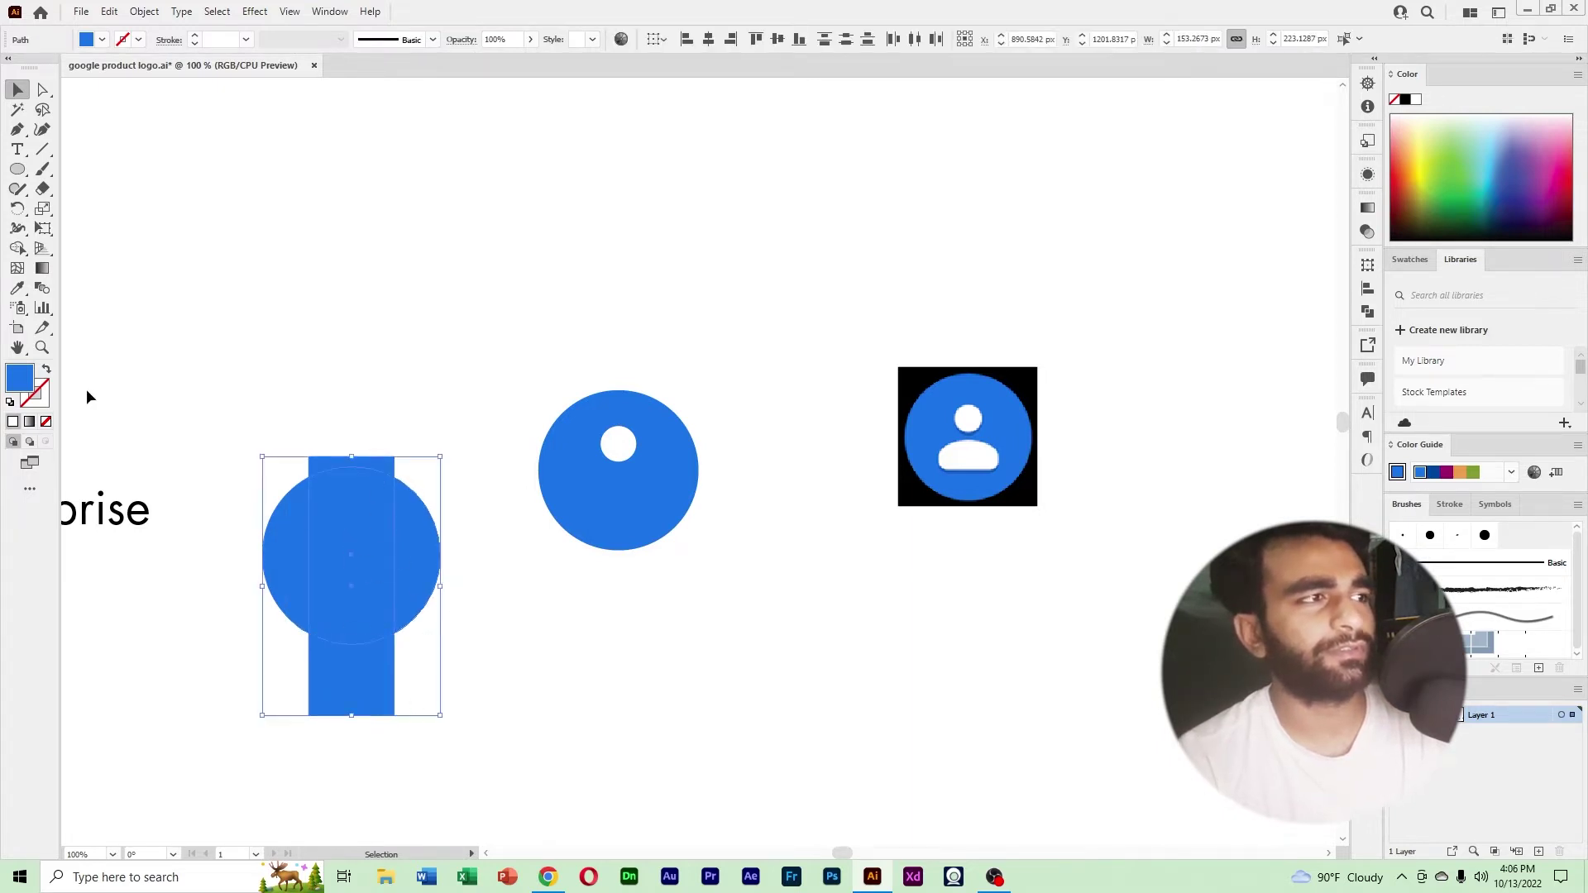
click(17, 248)
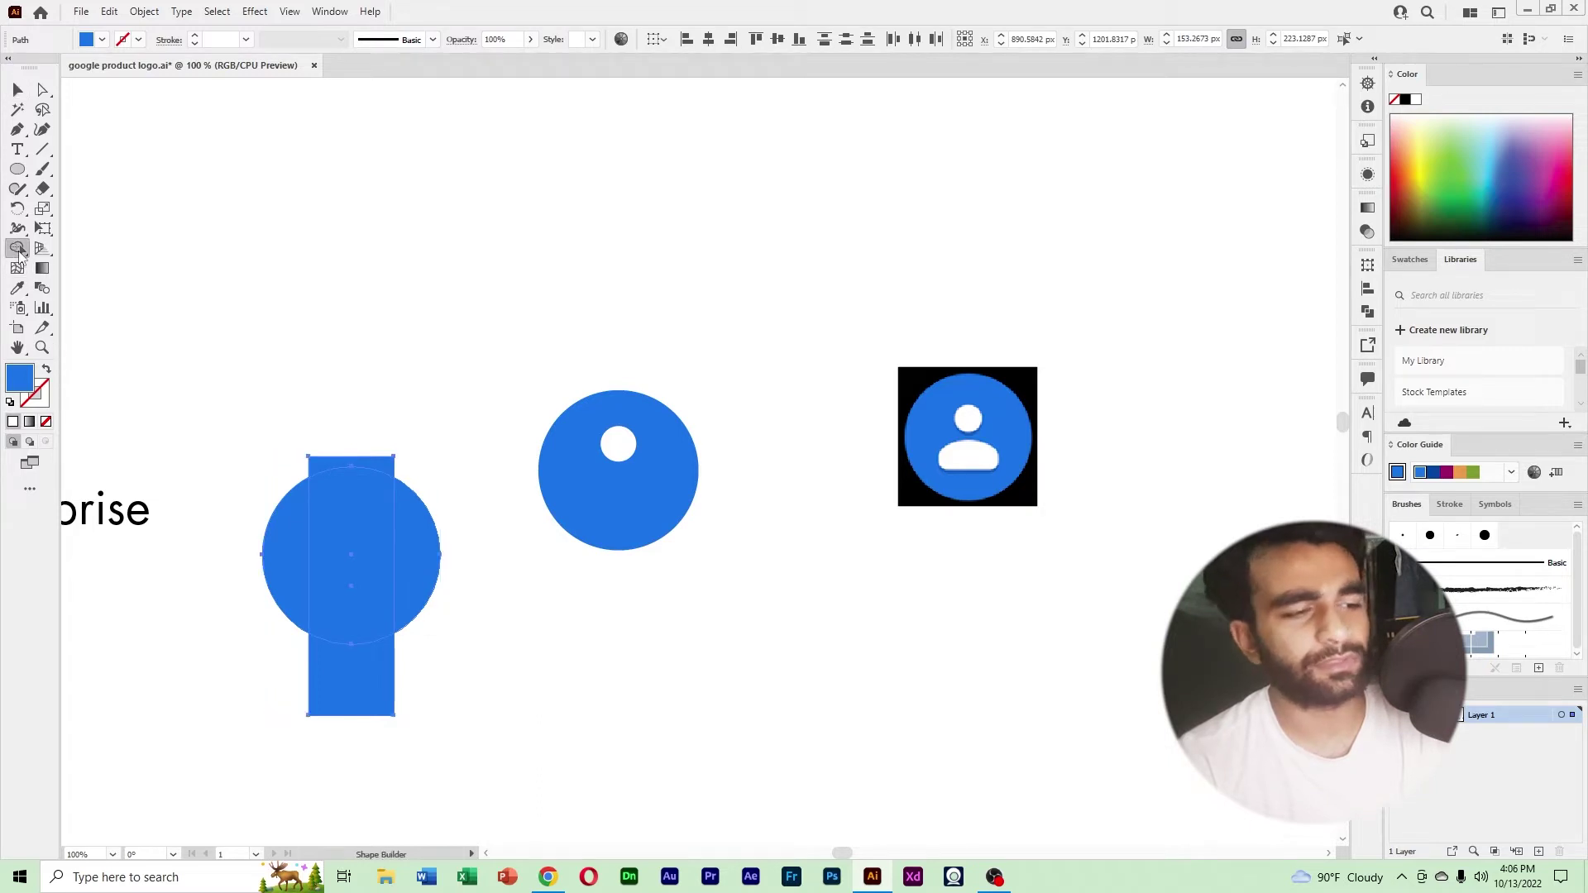
alt+click(322, 468)
alt+click(428, 541)
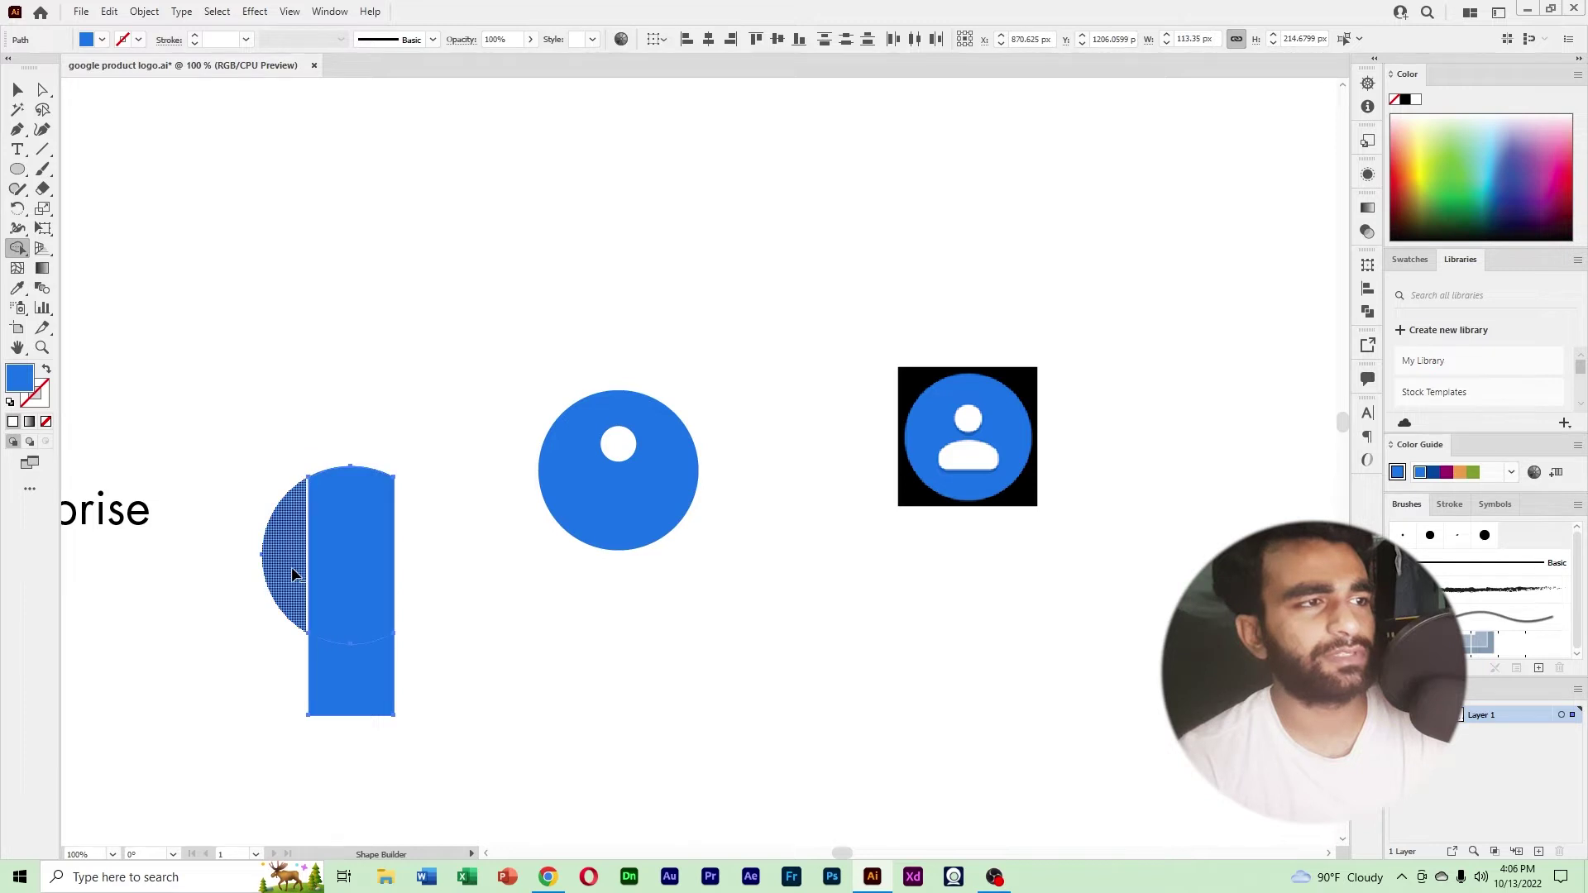
alt+click(294, 574)
drag(365, 532, 345, 694)
Raise the bottom edge of the arched shape to shorten it to about 43 px tall.
click(43, 89)
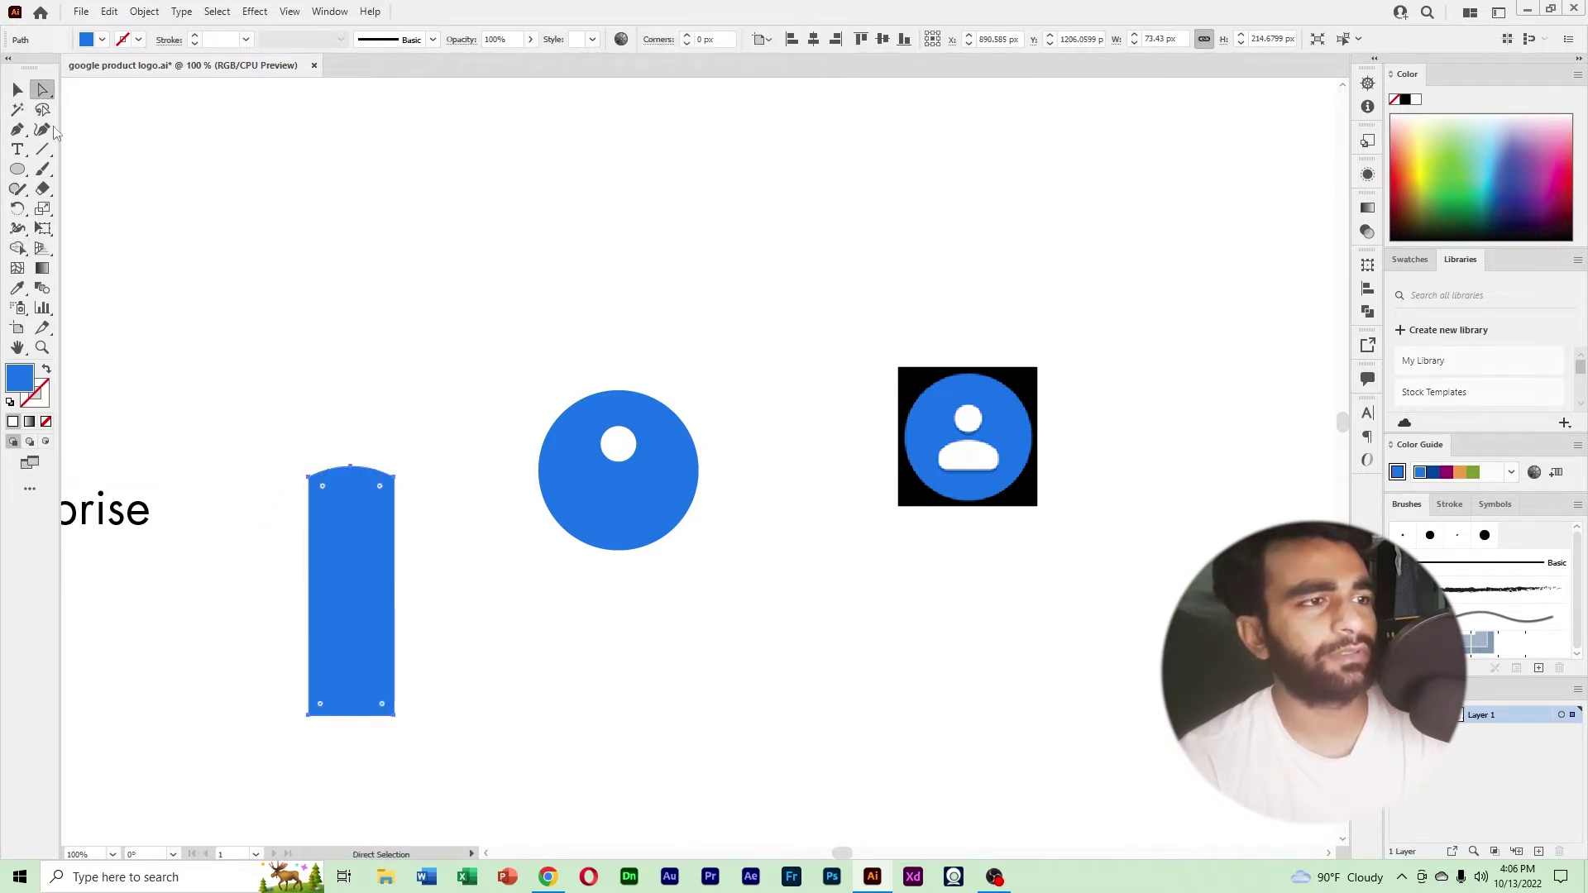
drag(454, 743, 241, 660)
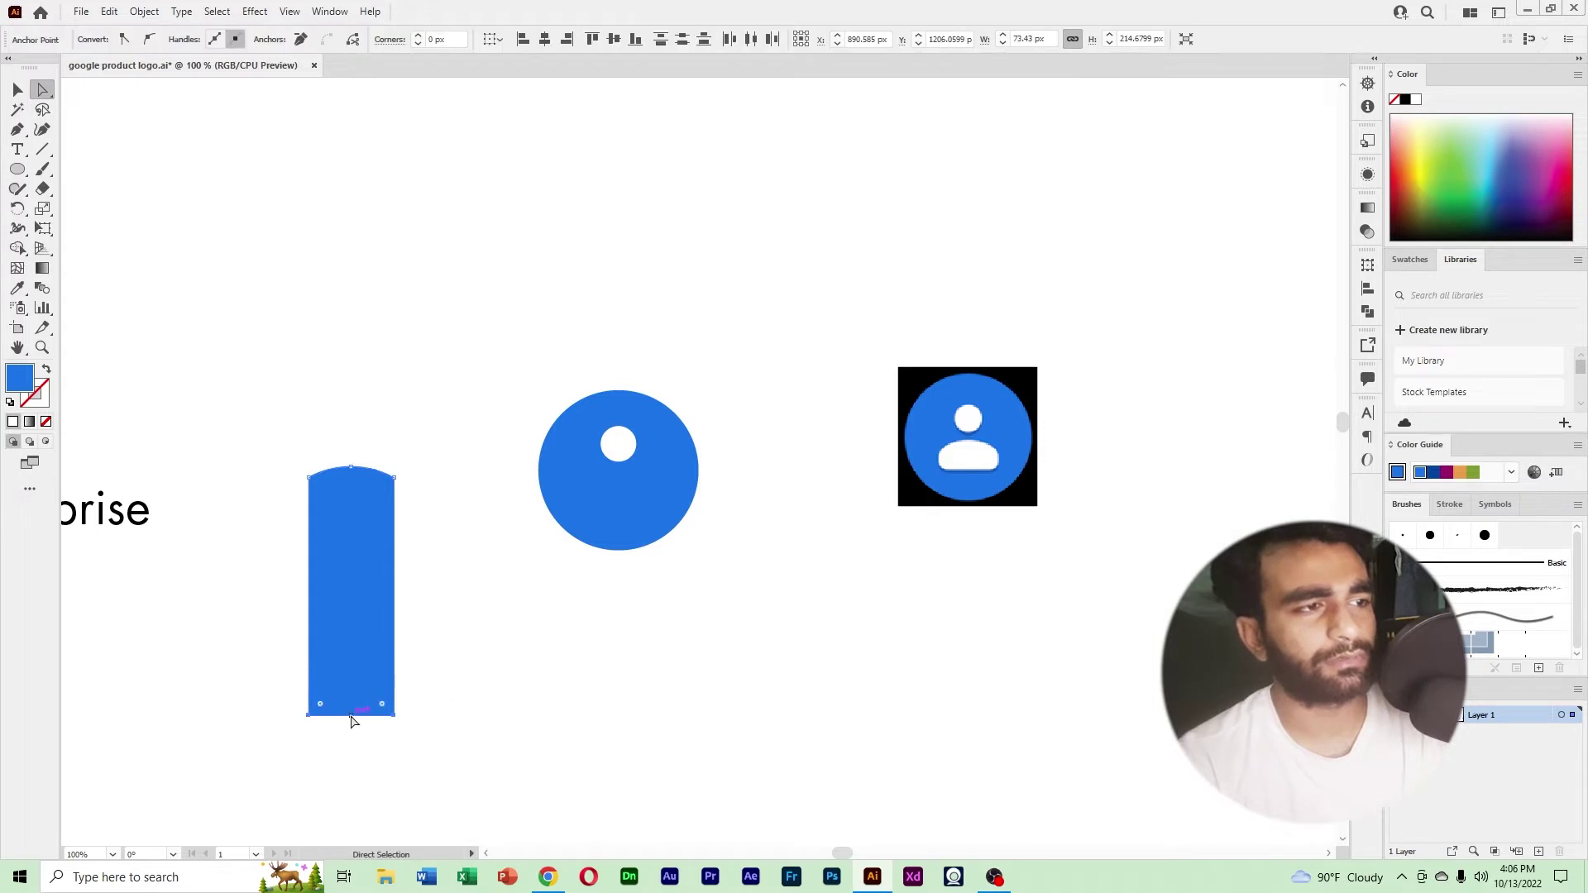
drag(350, 717, 360, 515)
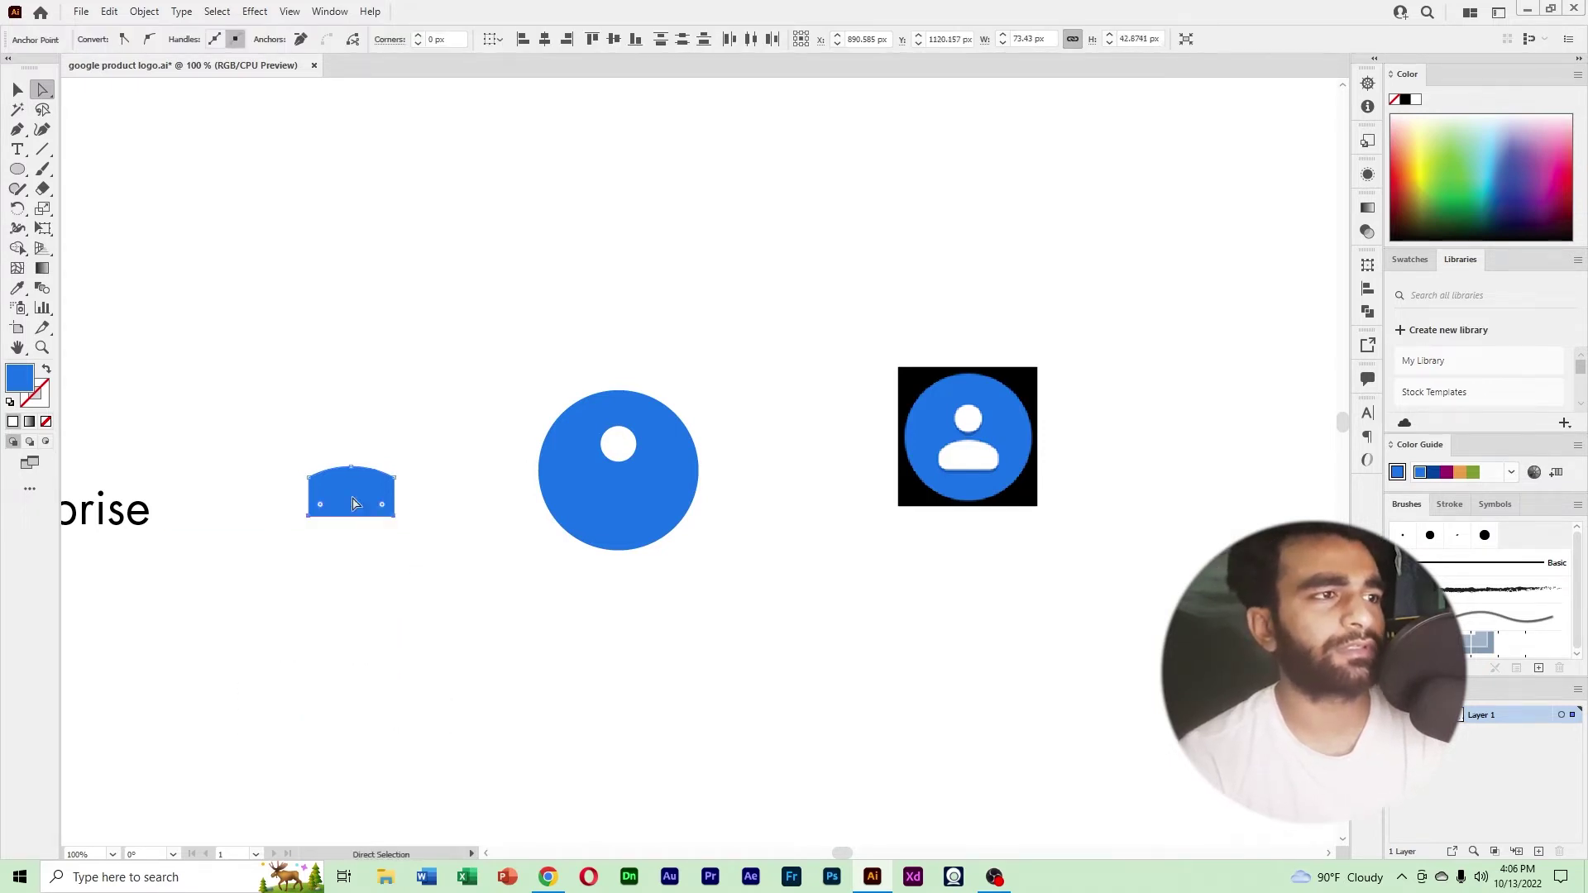
Round the two upper corners of the shortened shape to match the reference icon's shoulders, and deselect it.
drag(285, 427, 408, 496)
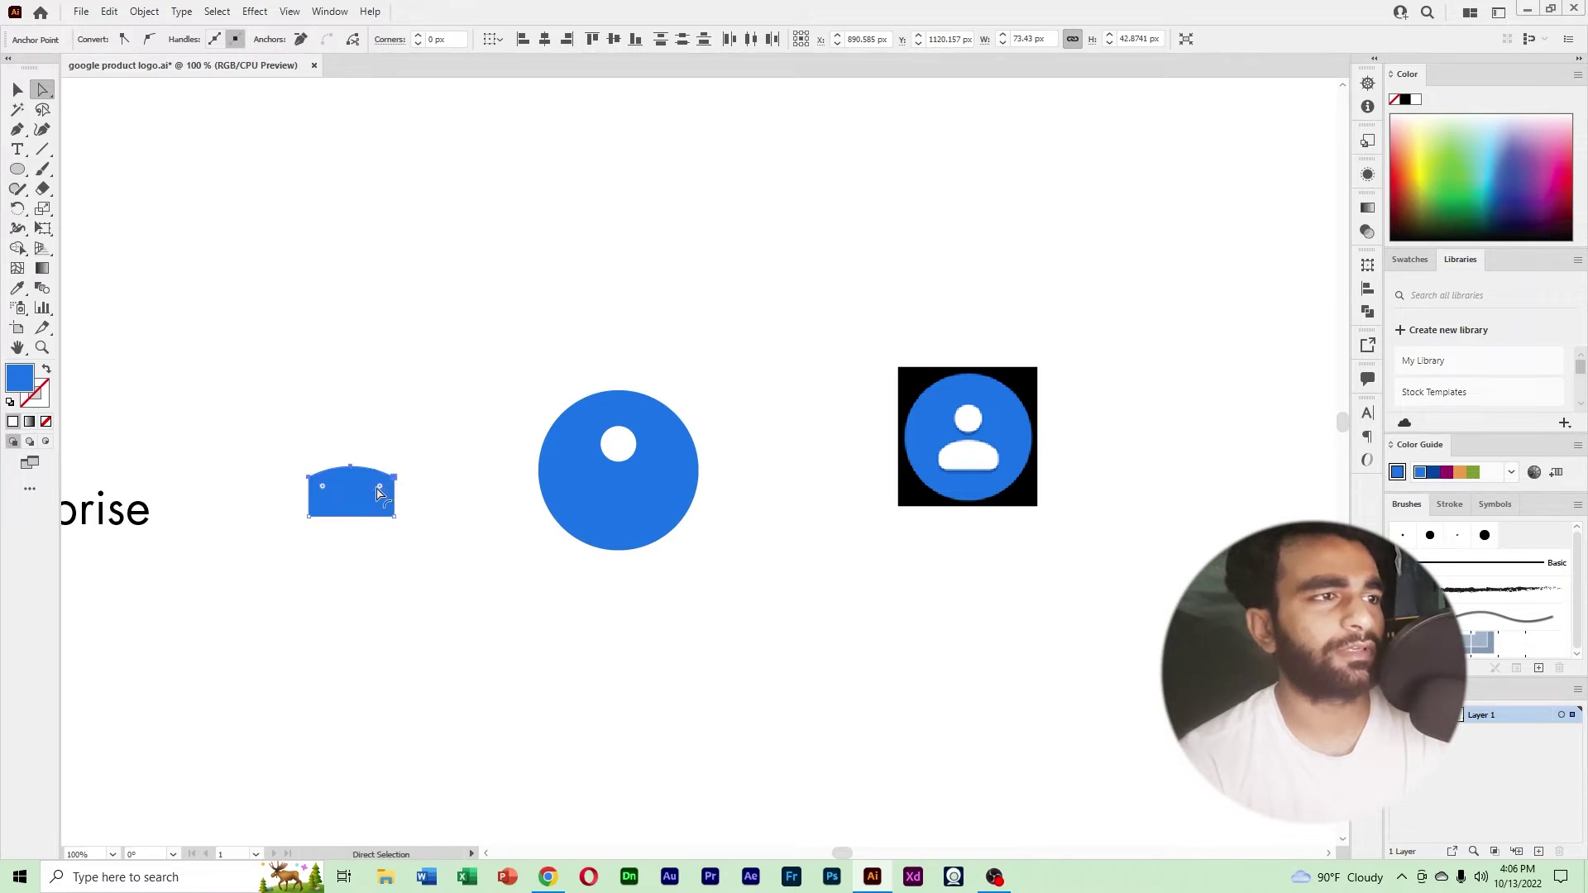
drag(377, 495, 390, 498)
click(468, 546)
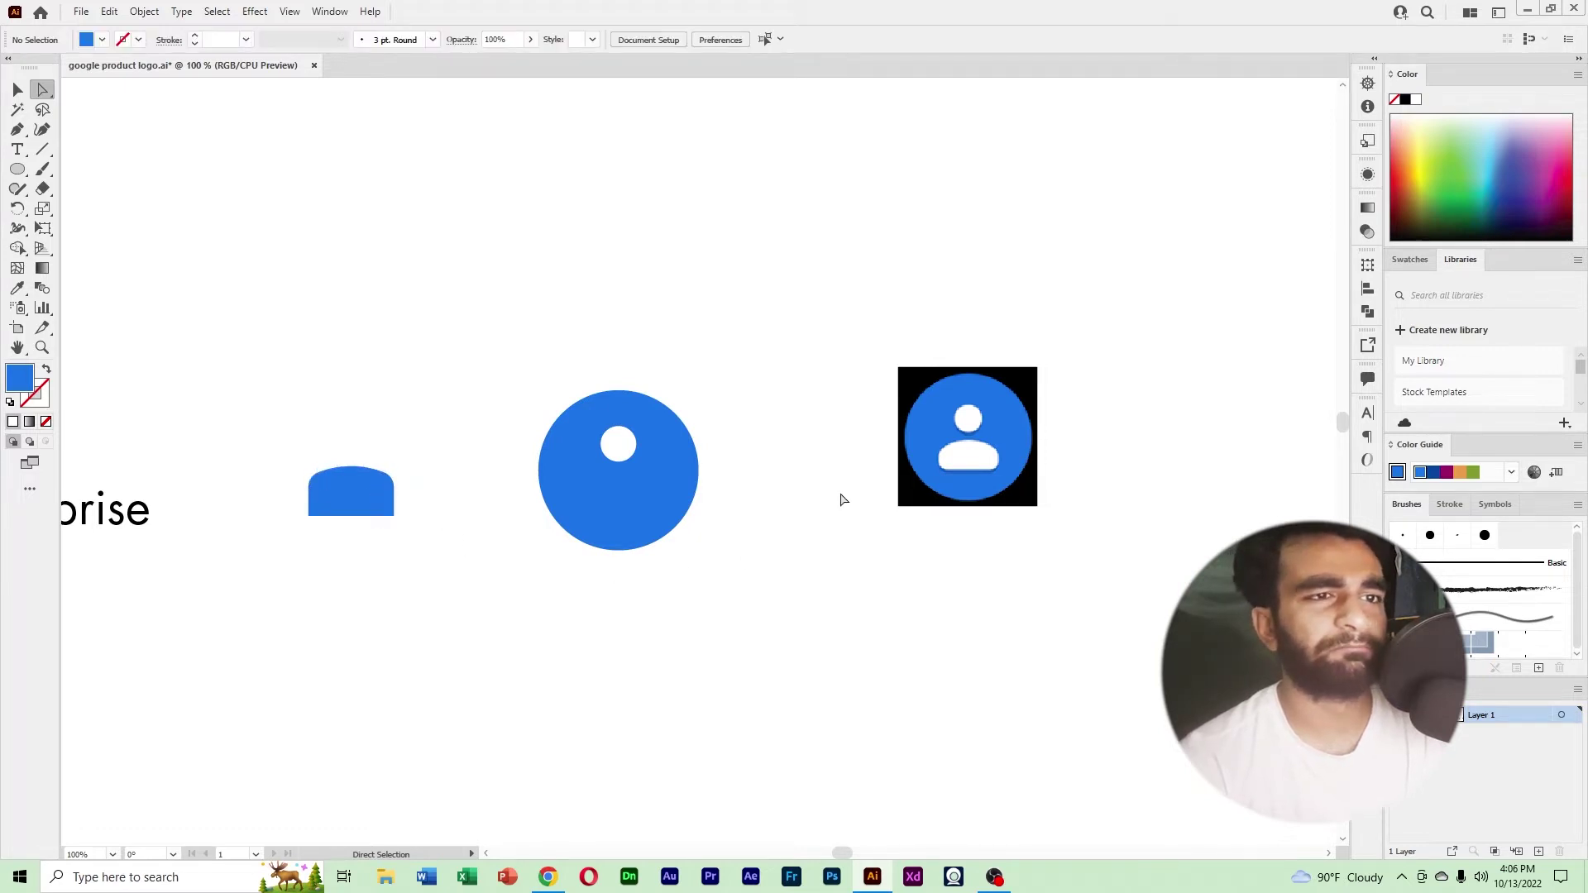
Slightly round the two lower corners of the blue arched shape and deselect it.
drag(444, 549, 384, 512)
key(ctrl+z)
click(431, 549)
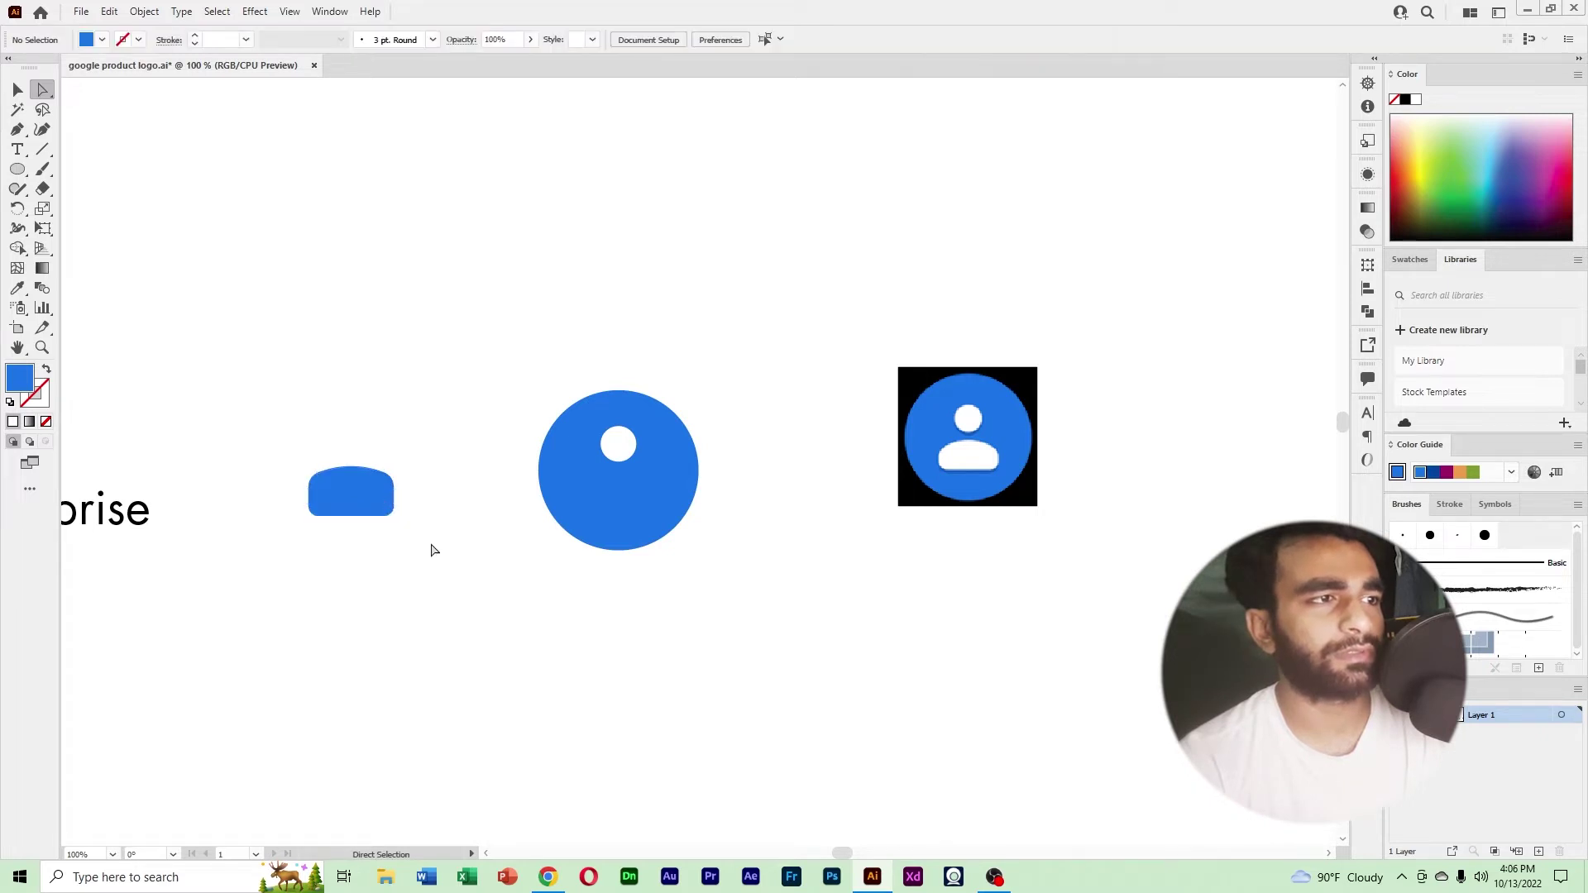
drag(290, 456, 373, 506)
click(476, 530)
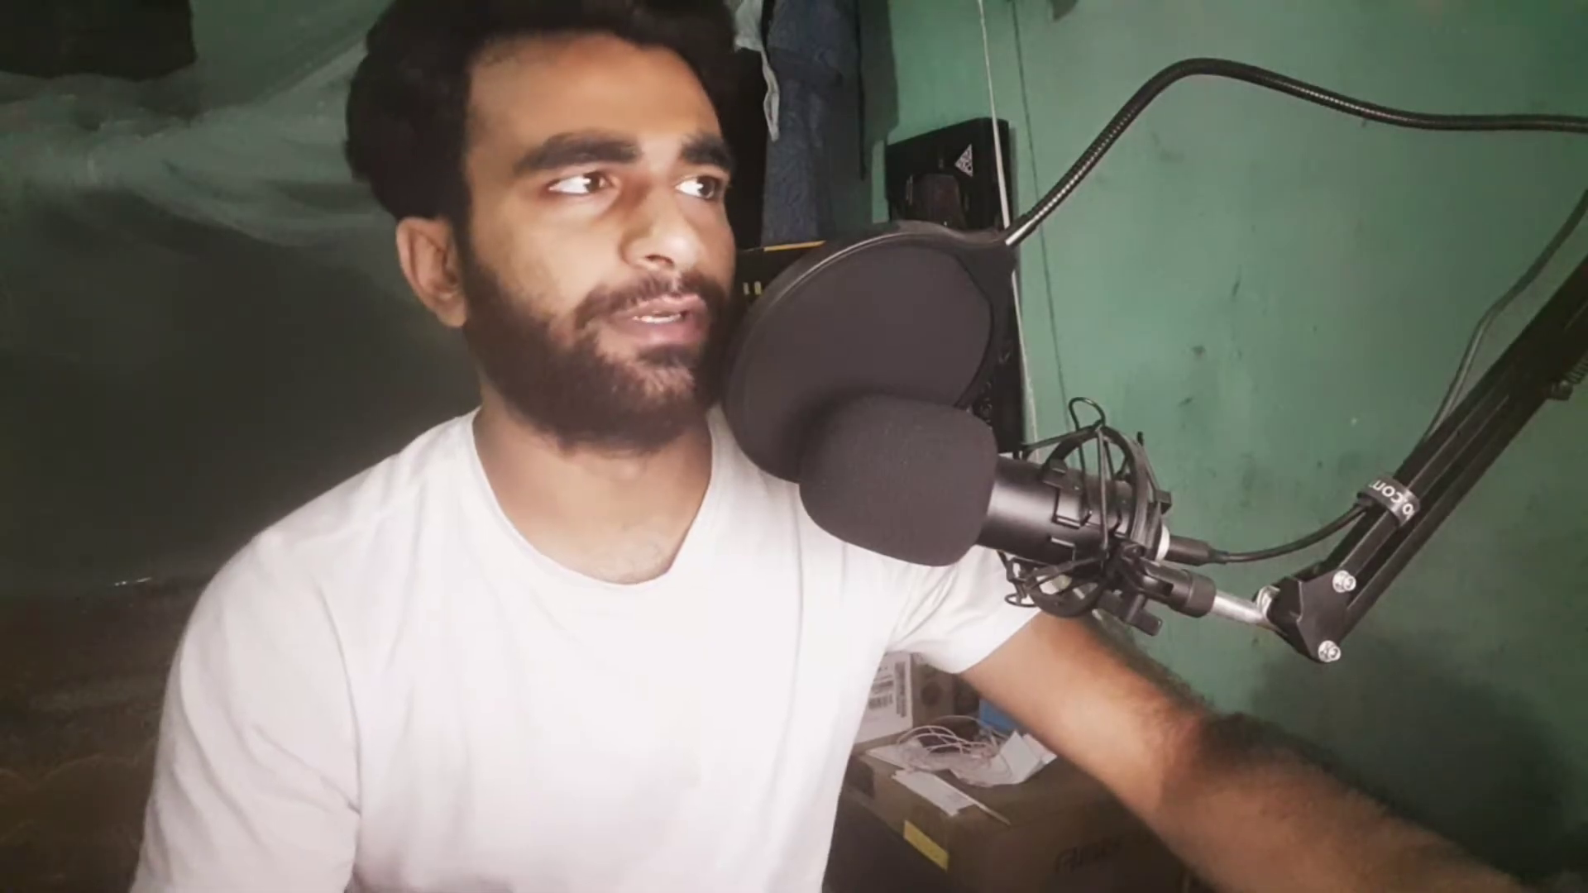
Move the arched shape into the blue circle beneath the white head and fill it with white sampled from the reference icon.
drag(324, 506, 596, 523)
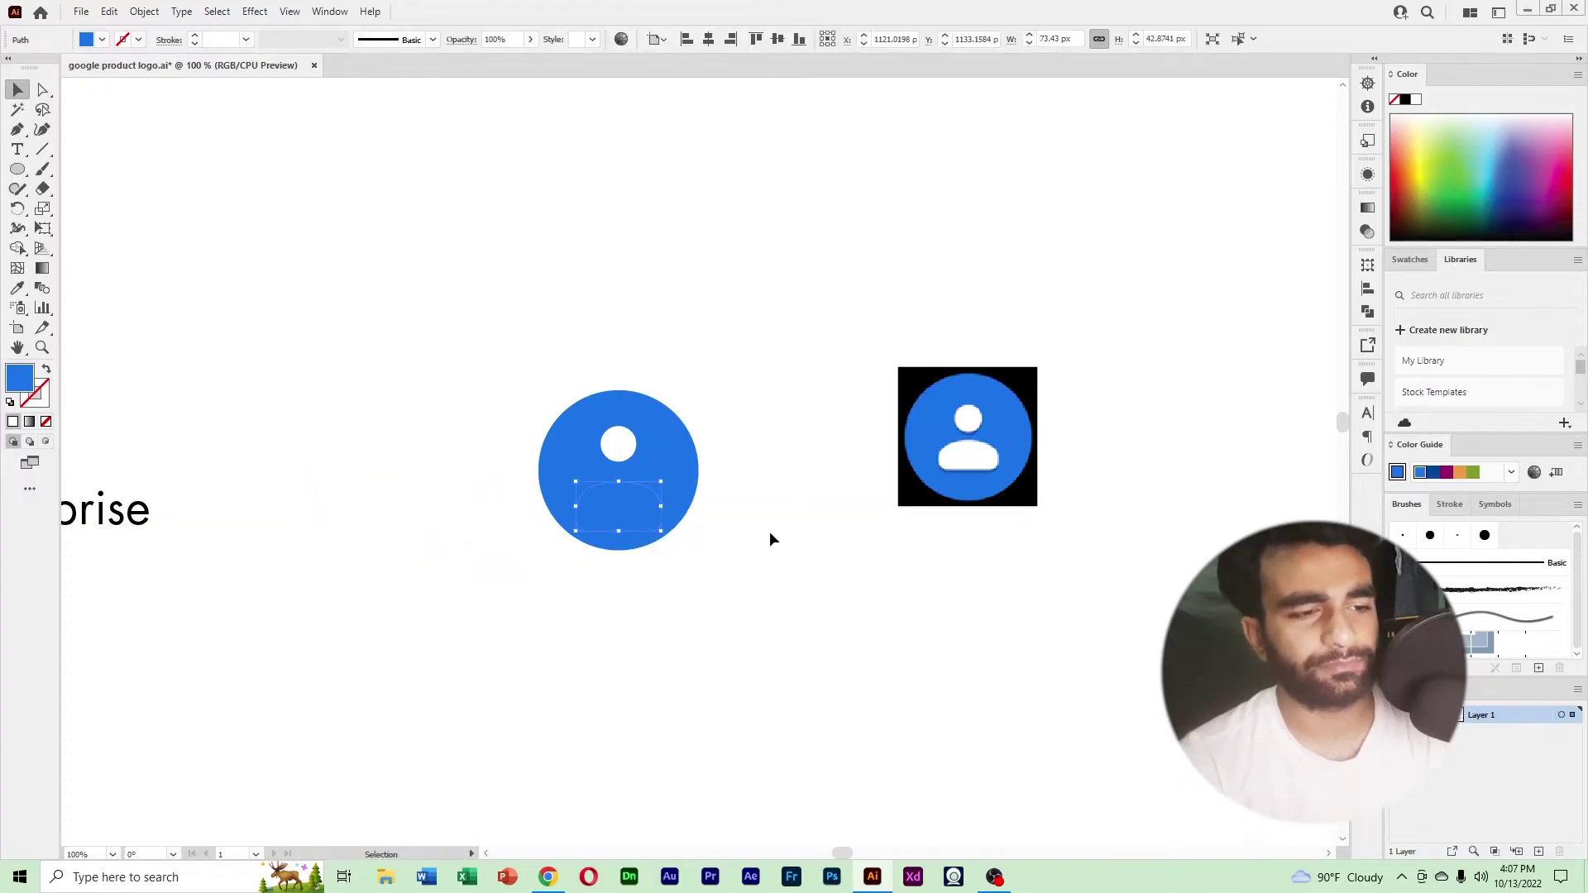
key(i)
click(963, 455)
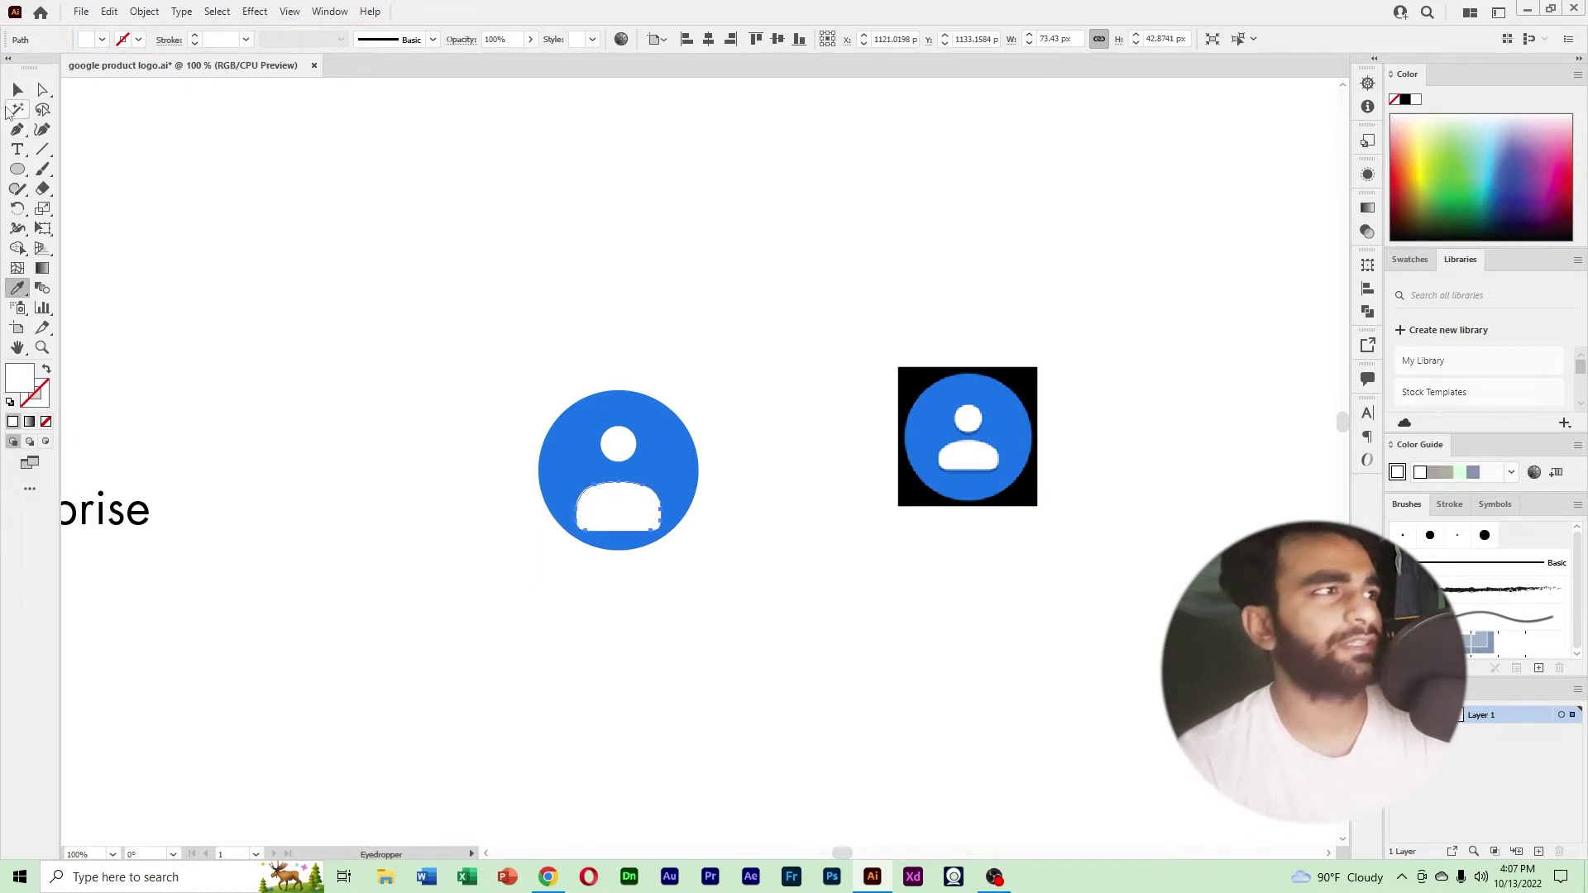
click(17, 90)
click(726, 688)
Scale the white body shape down proportionally about its centre to about 56 by 33 px.
key(shift+space)
key(shift+c)
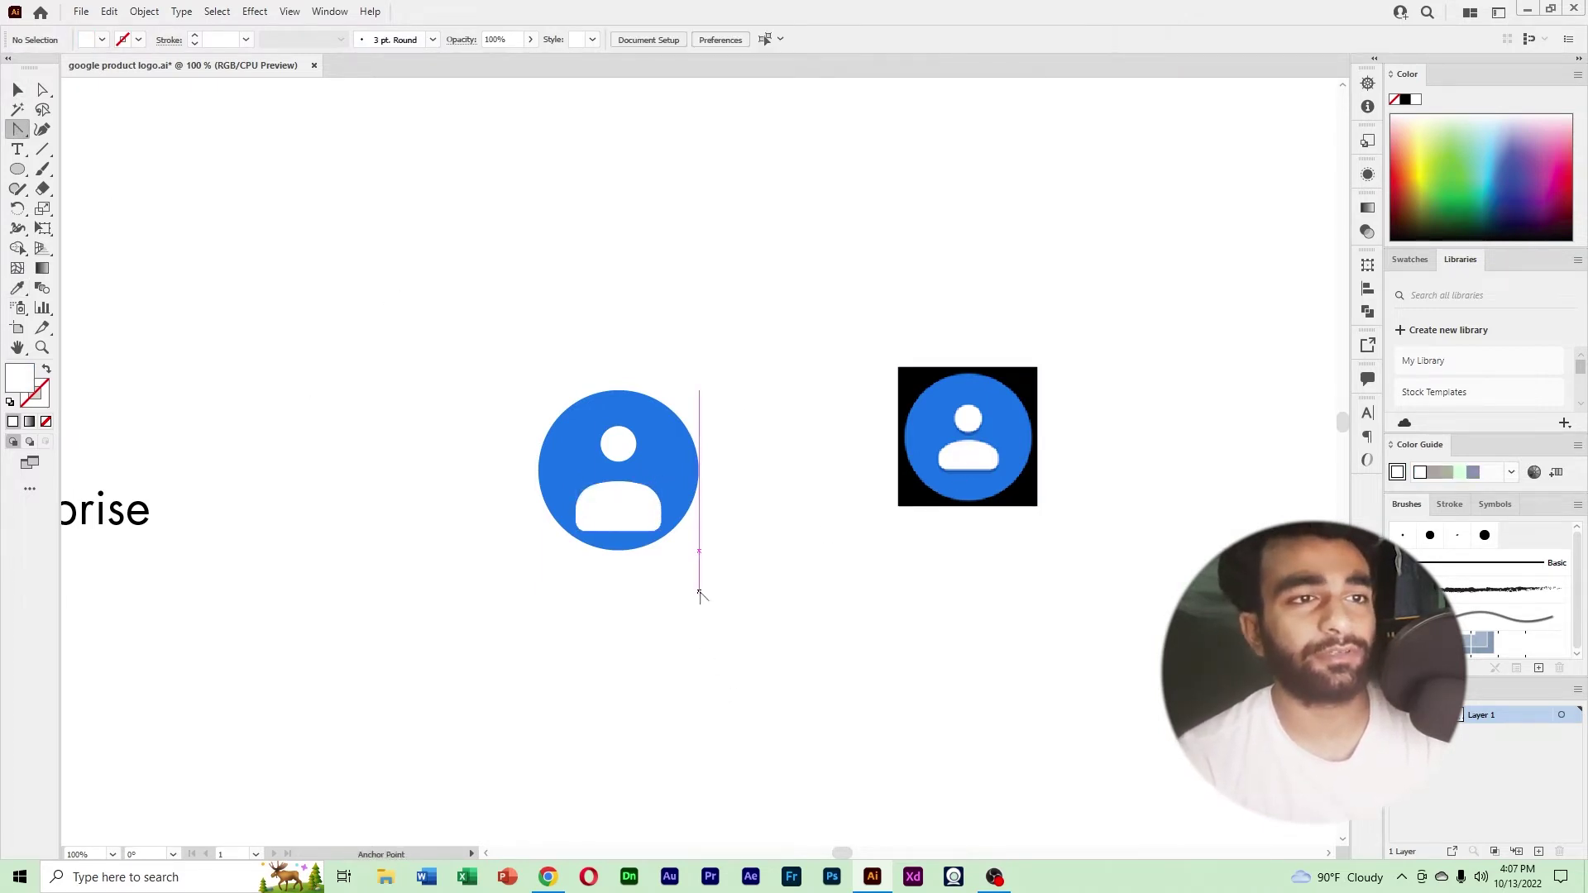
ctrl+click(701, 566)
drag(686, 463, 644, 606)
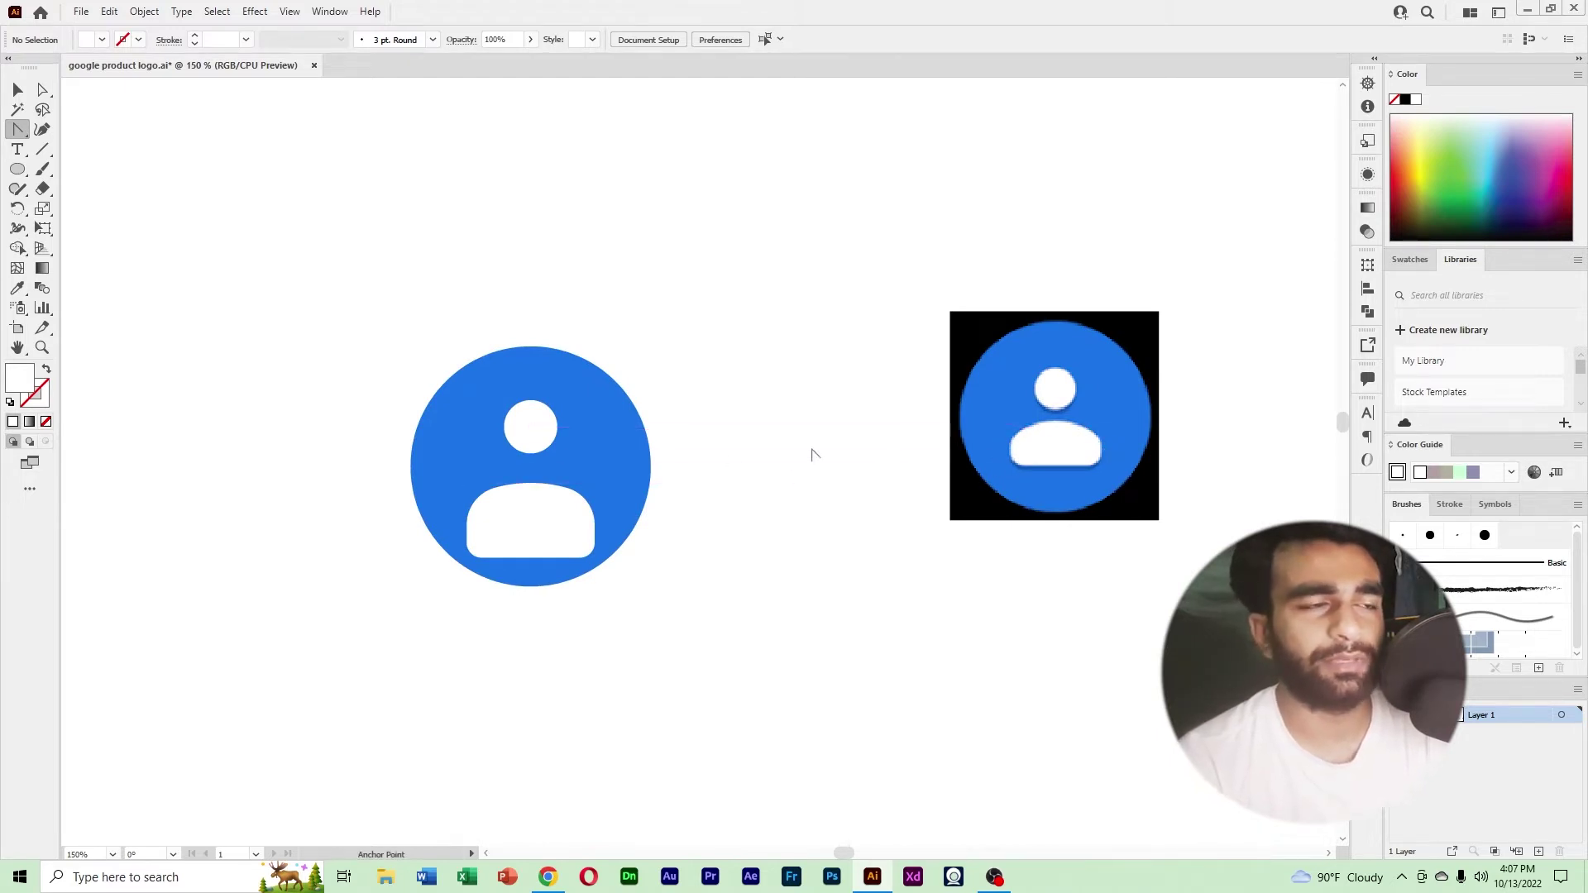
click(17, 90)
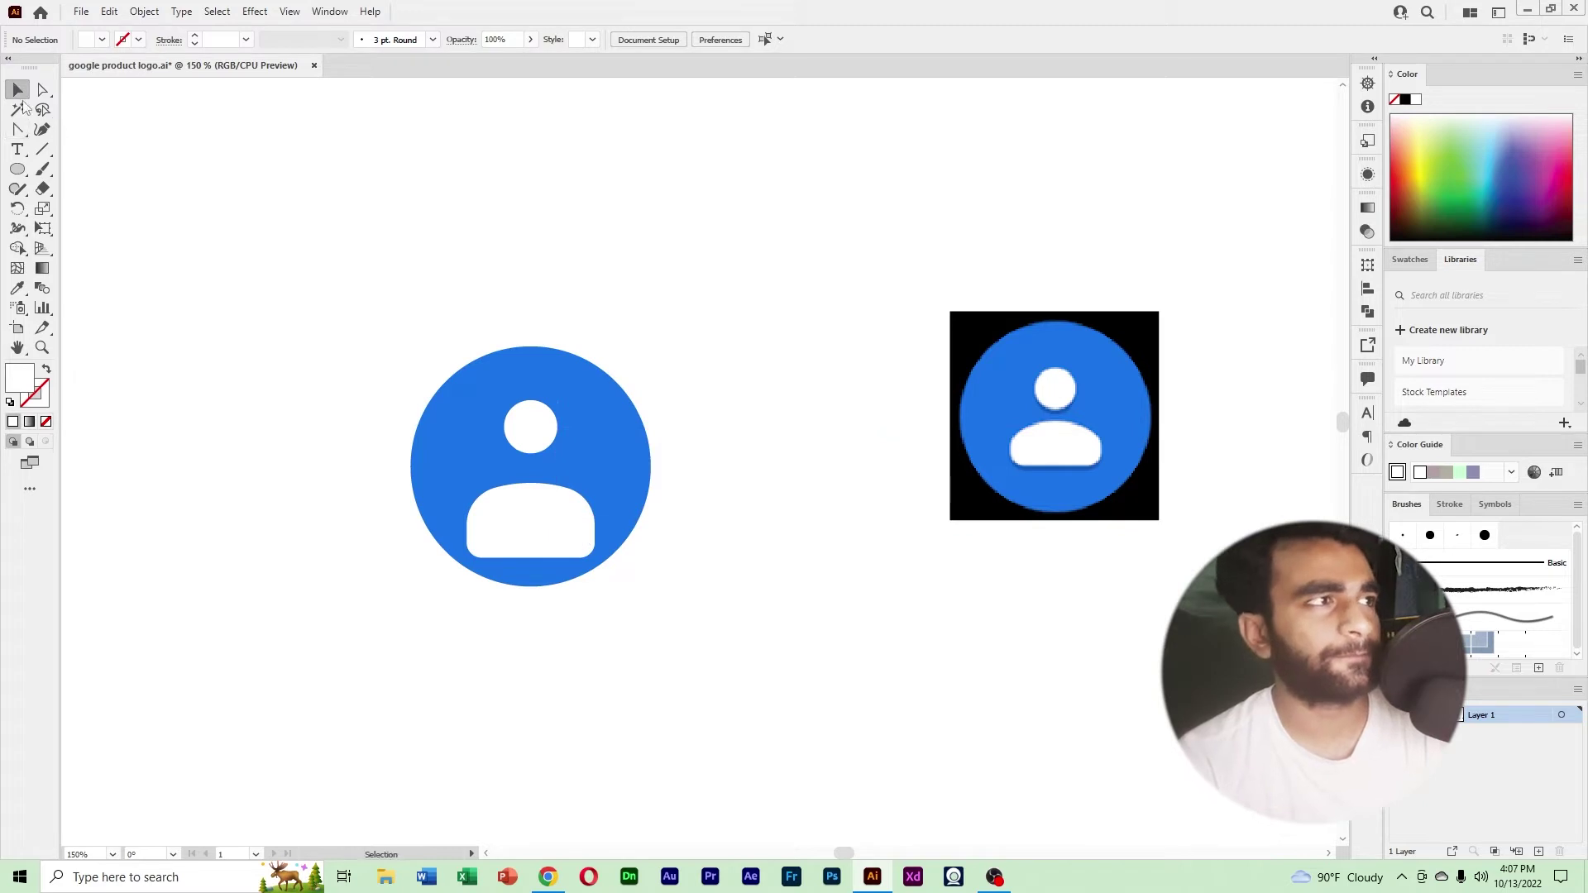
click(546, 528)
mouse_move(596, 558)
mouse_down()
mouse_move(611, 555)
mouse_move(582, 559)
mouse_up()
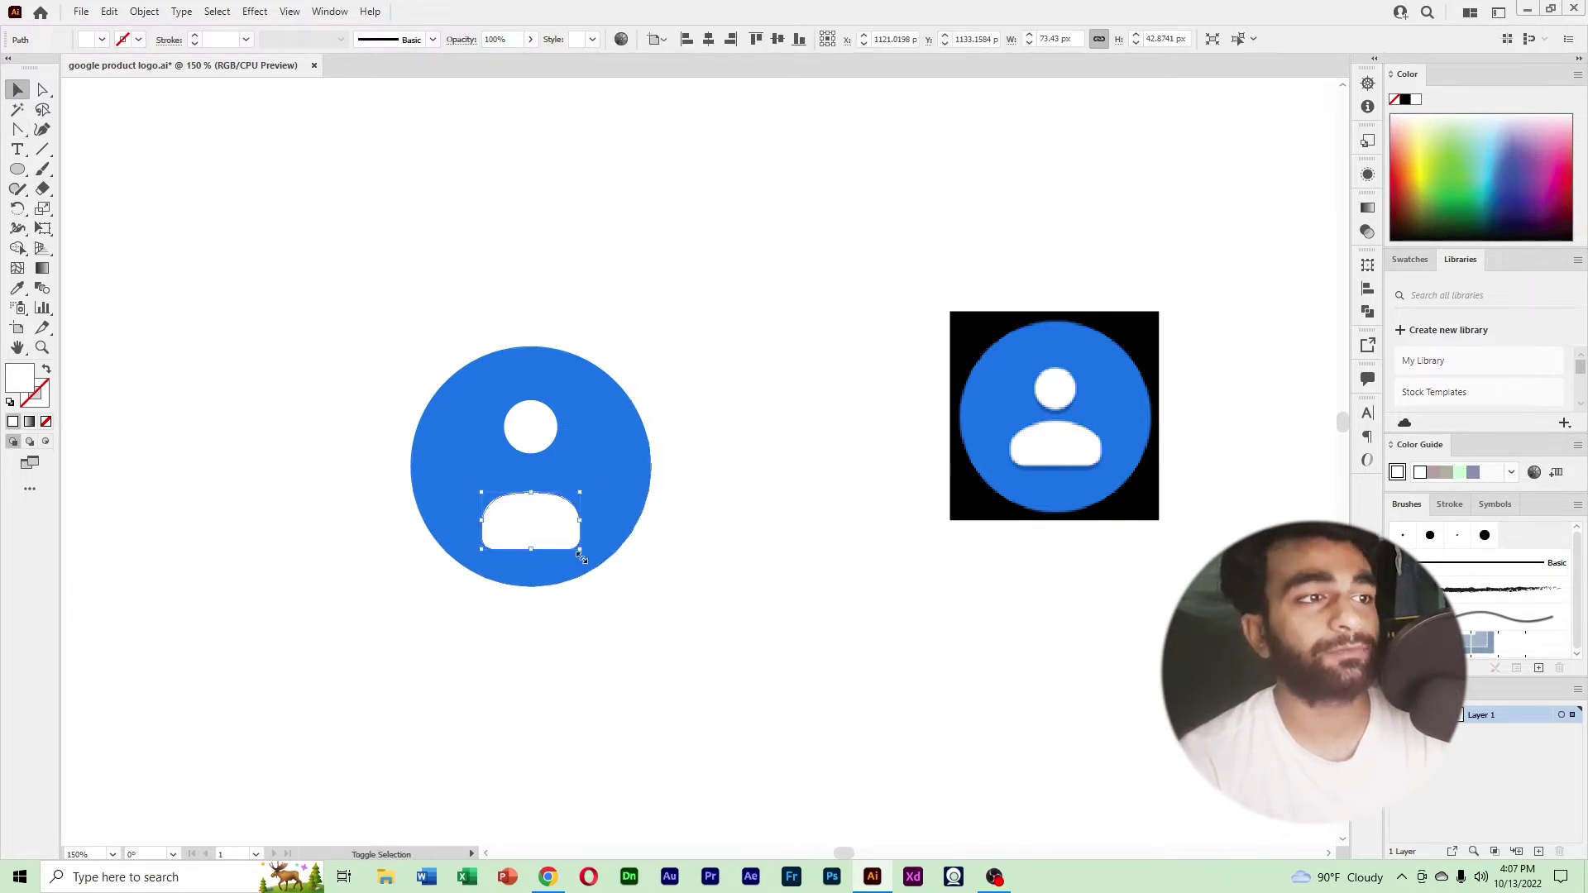
click(681, 562)
Shrink the white head circle about its centre to about 24 px and move the body shape up closer beneath it.
click(524, 419)
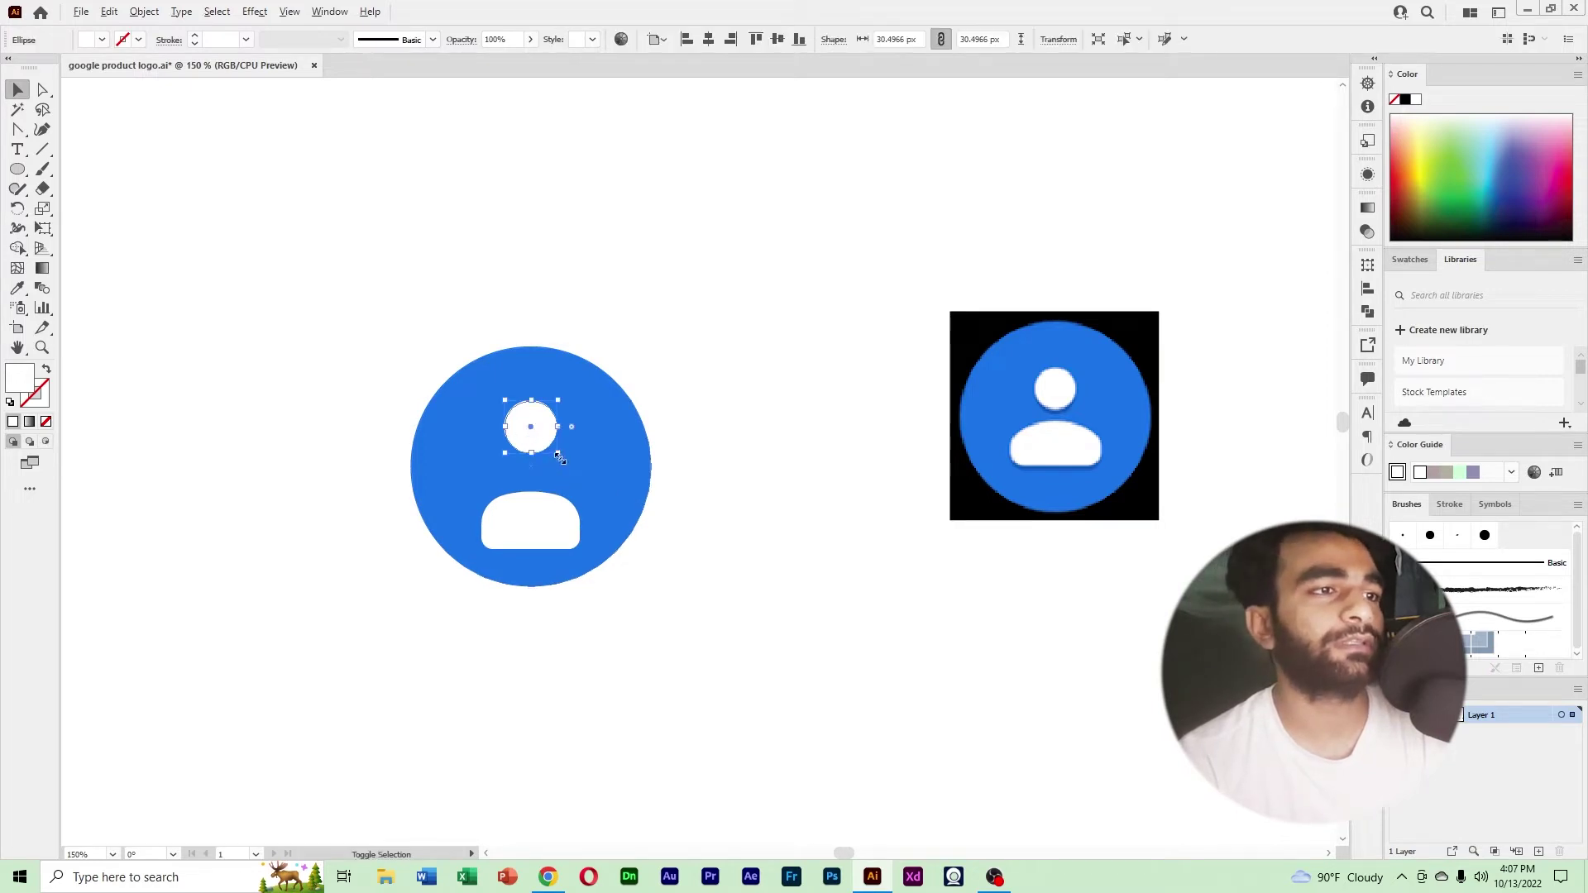
drag(558, 452, 552, 458)
click(722, 533)
drag(539, 533, 543, 507)
click(673, 533)
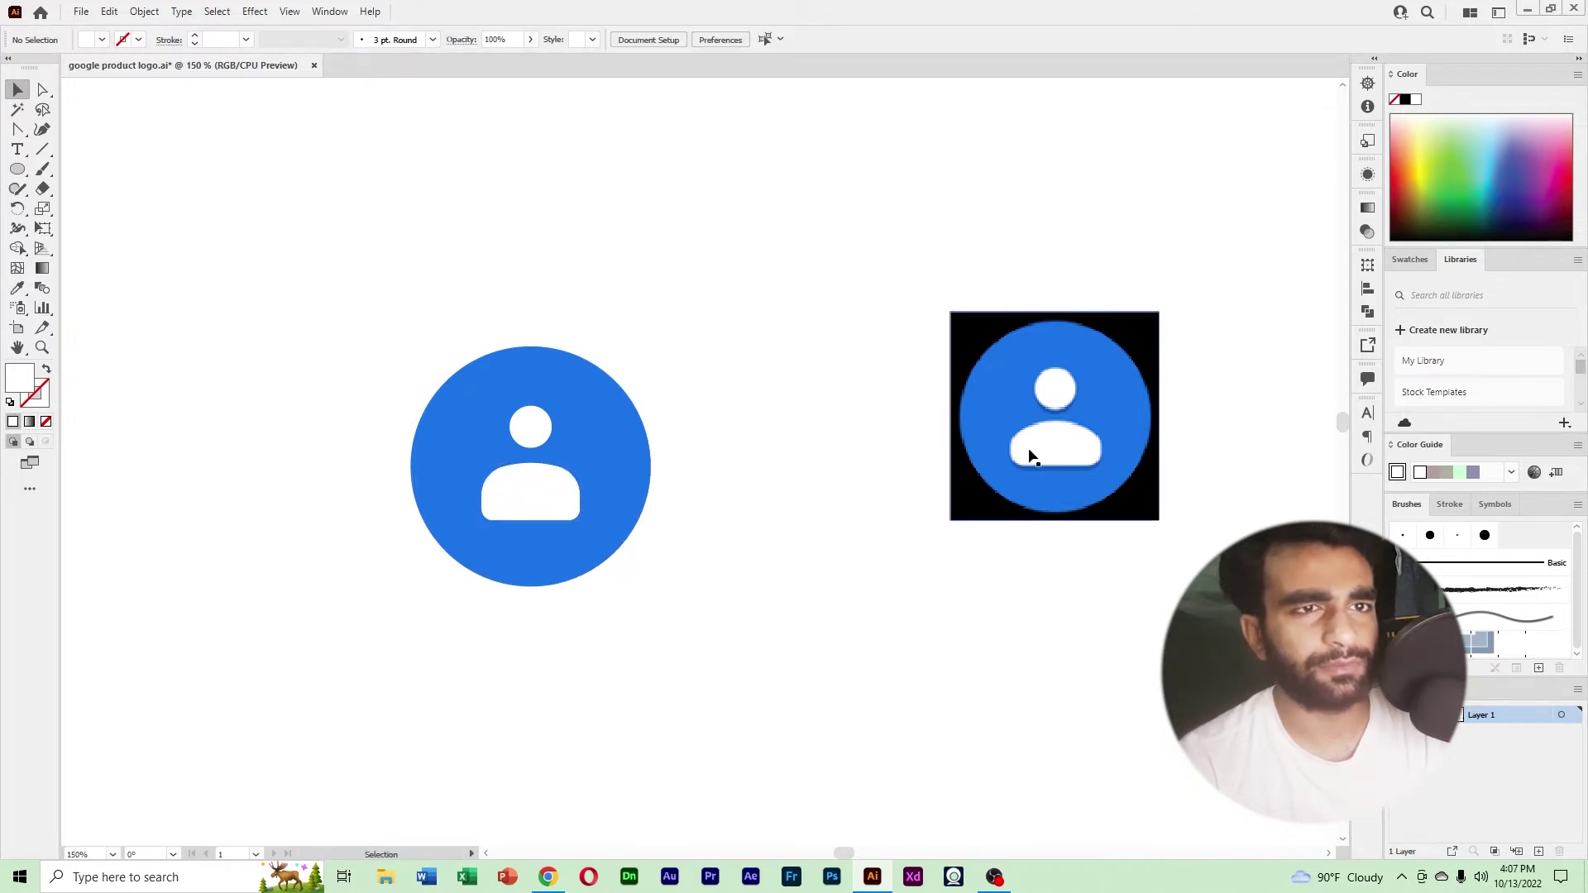
Copy the white head circle and the body shape together.
click(522, 427)
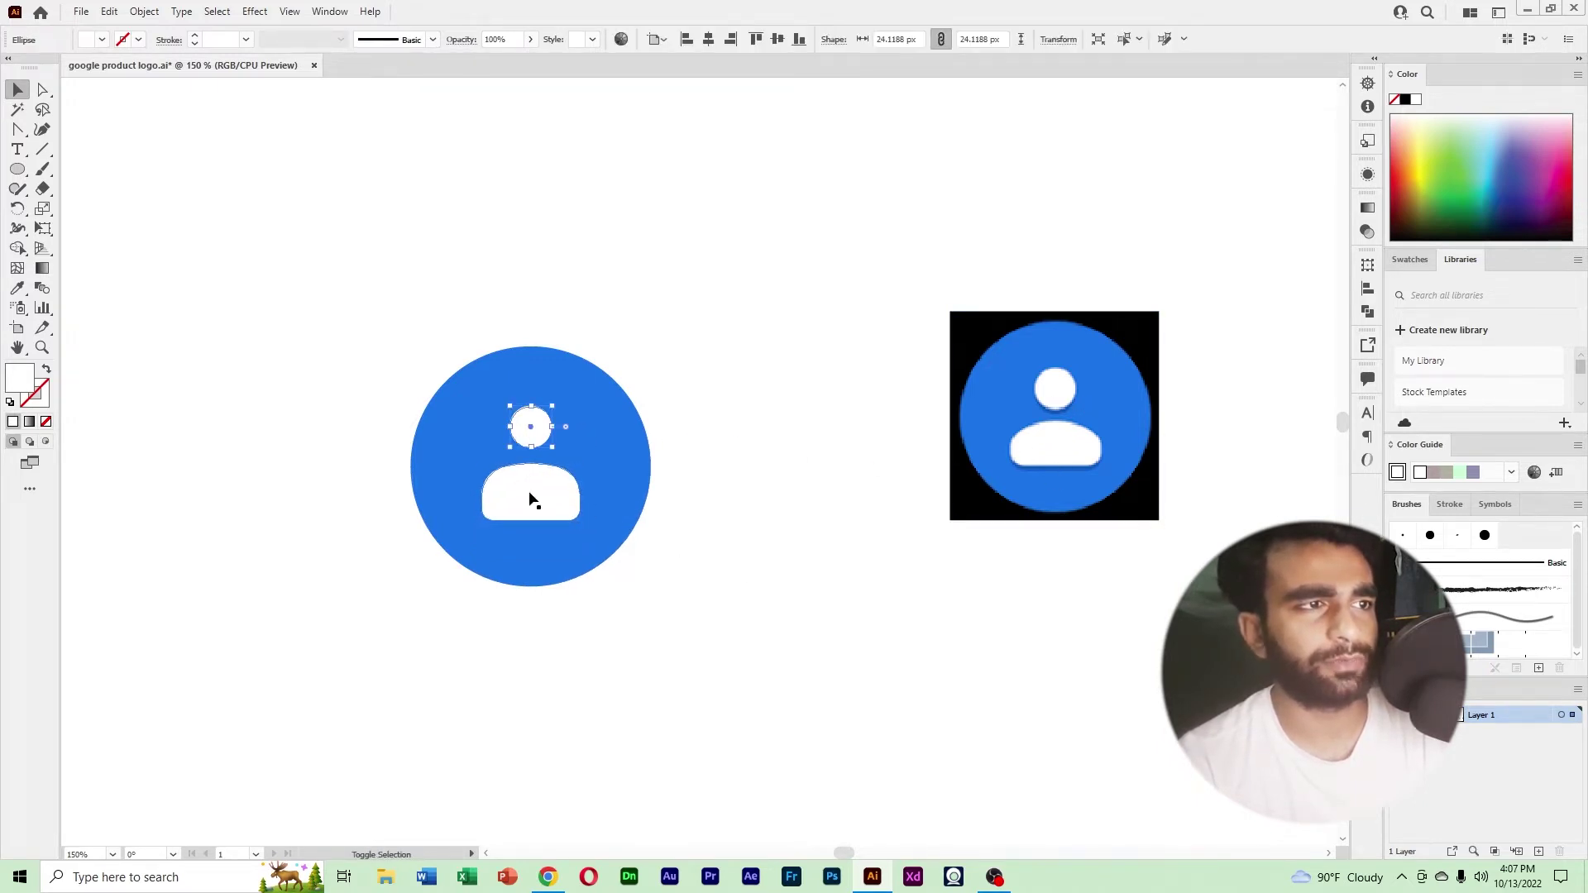
shift+click(532, 497)
key(a)
key(ctrl+c)
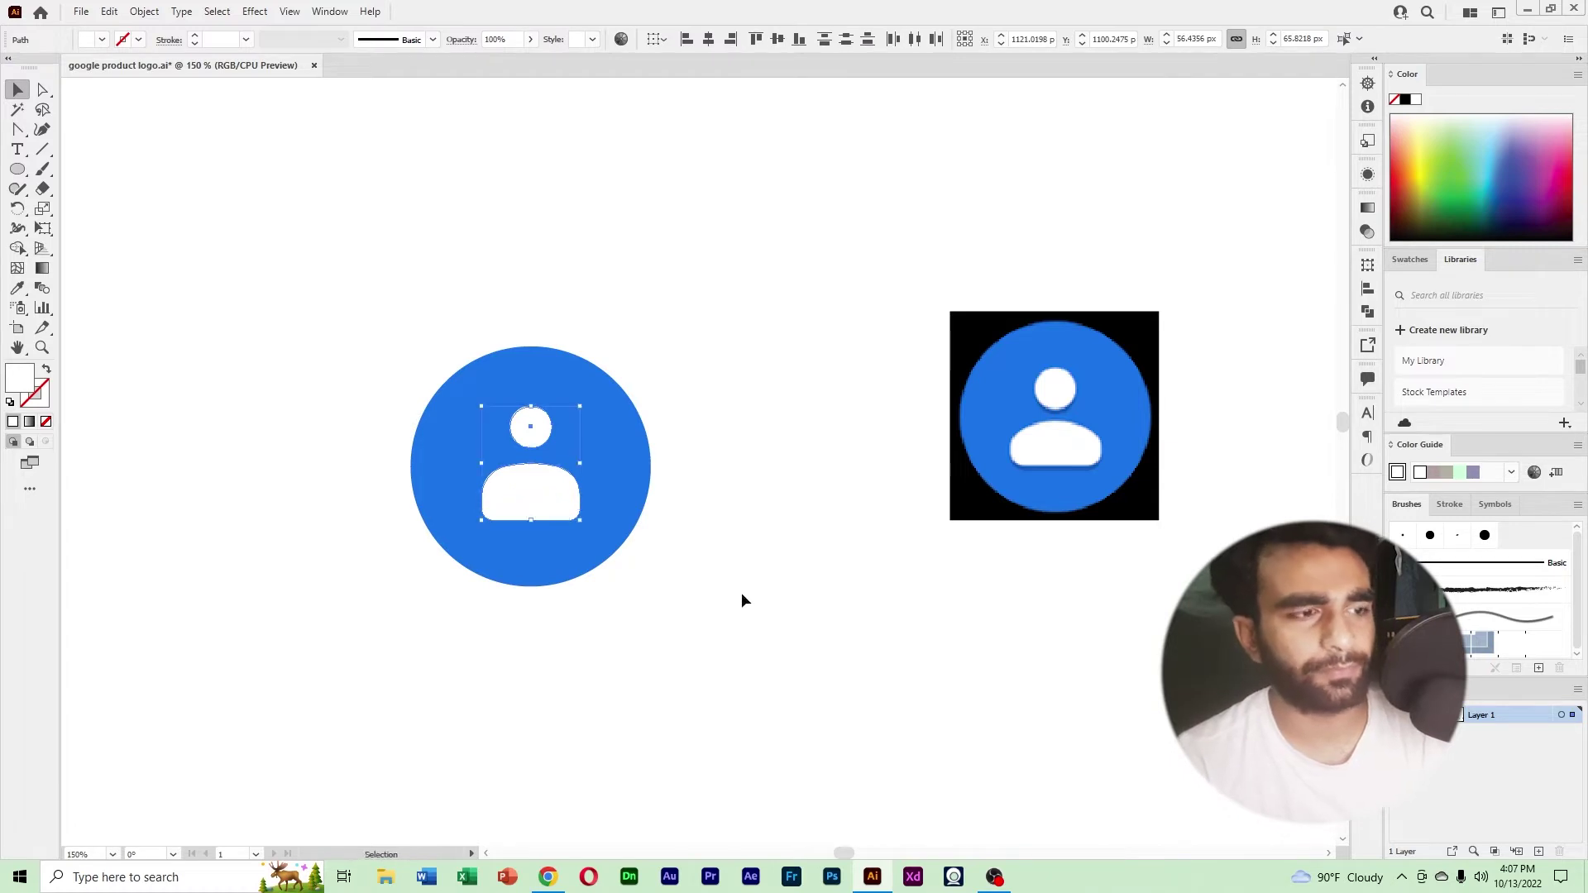
key(ctrl+v)
key(a)
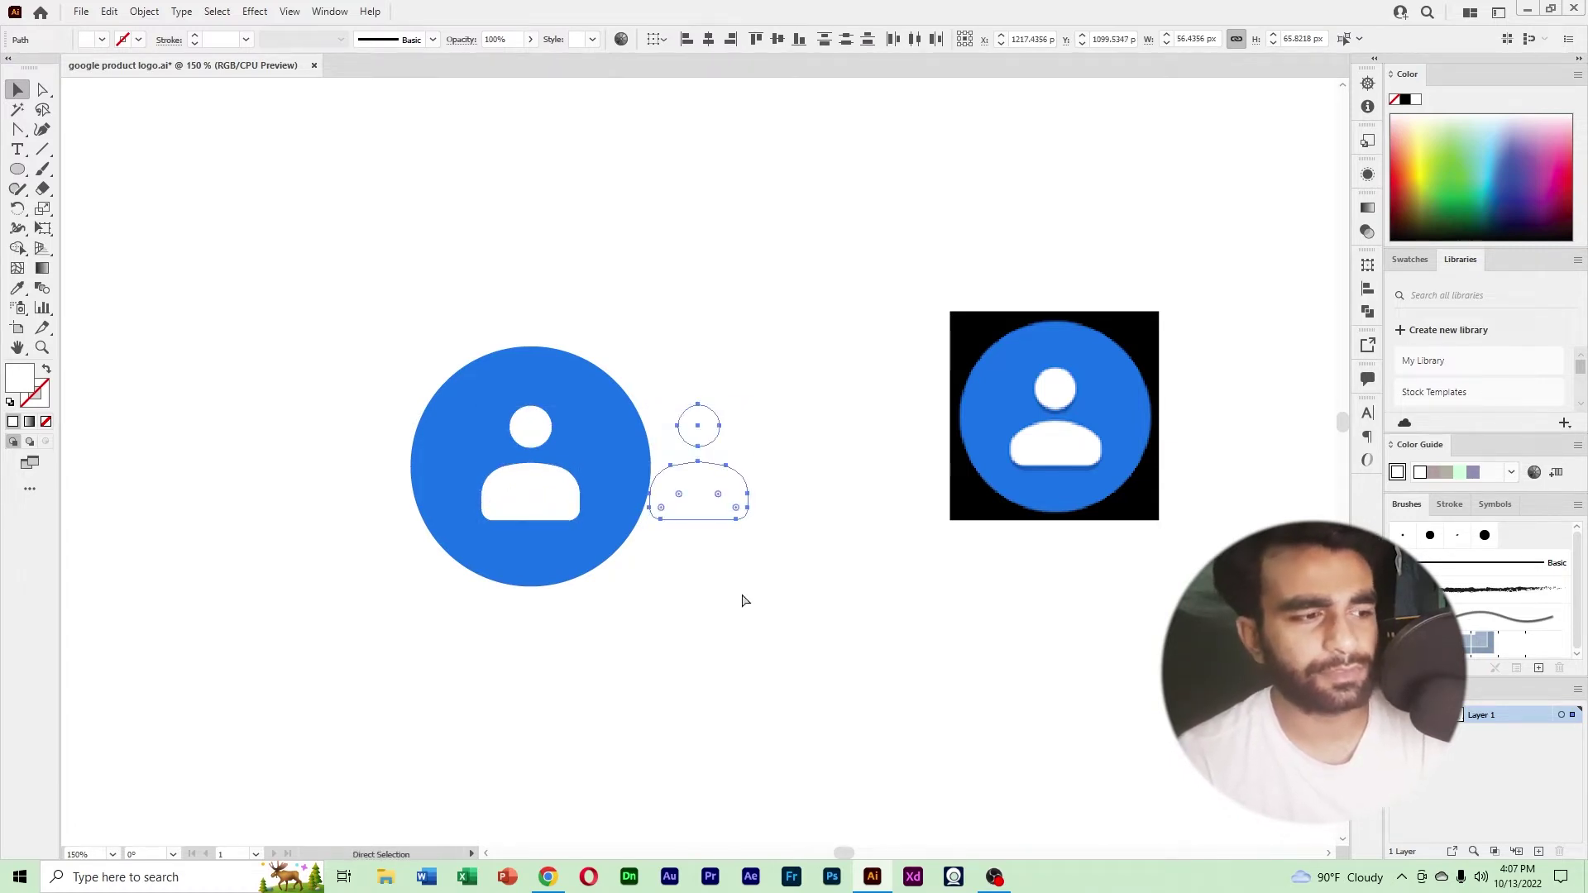
key(ctrl+z)
Paste the head and body copies in place and nudge them slightly upward to expose an edge of the originals, then deselect.
key(v)
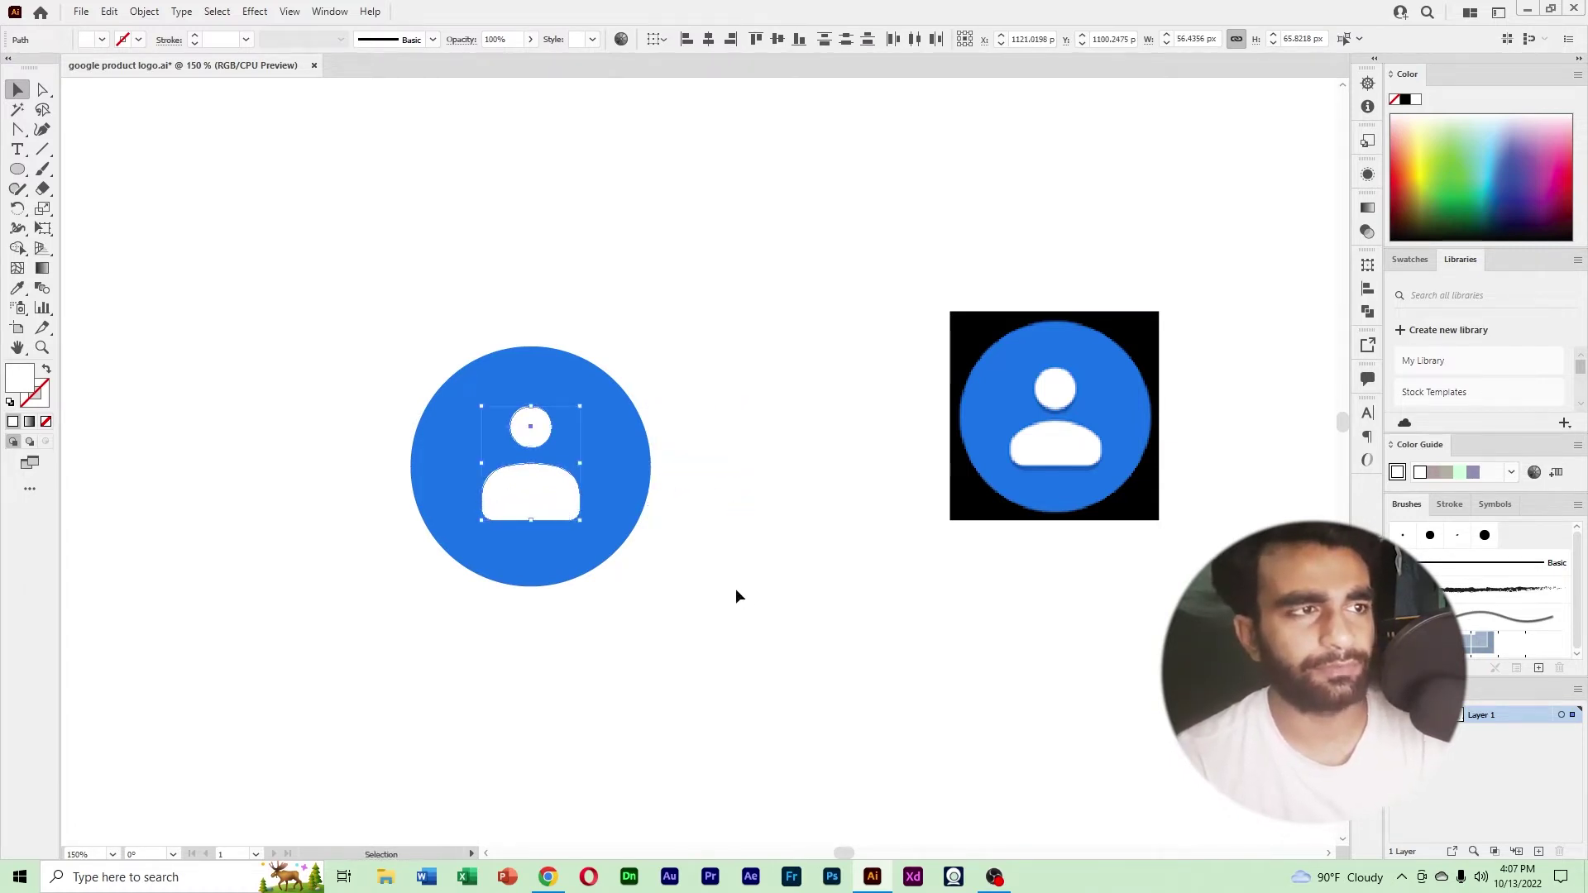
key(Up)
key(Up)
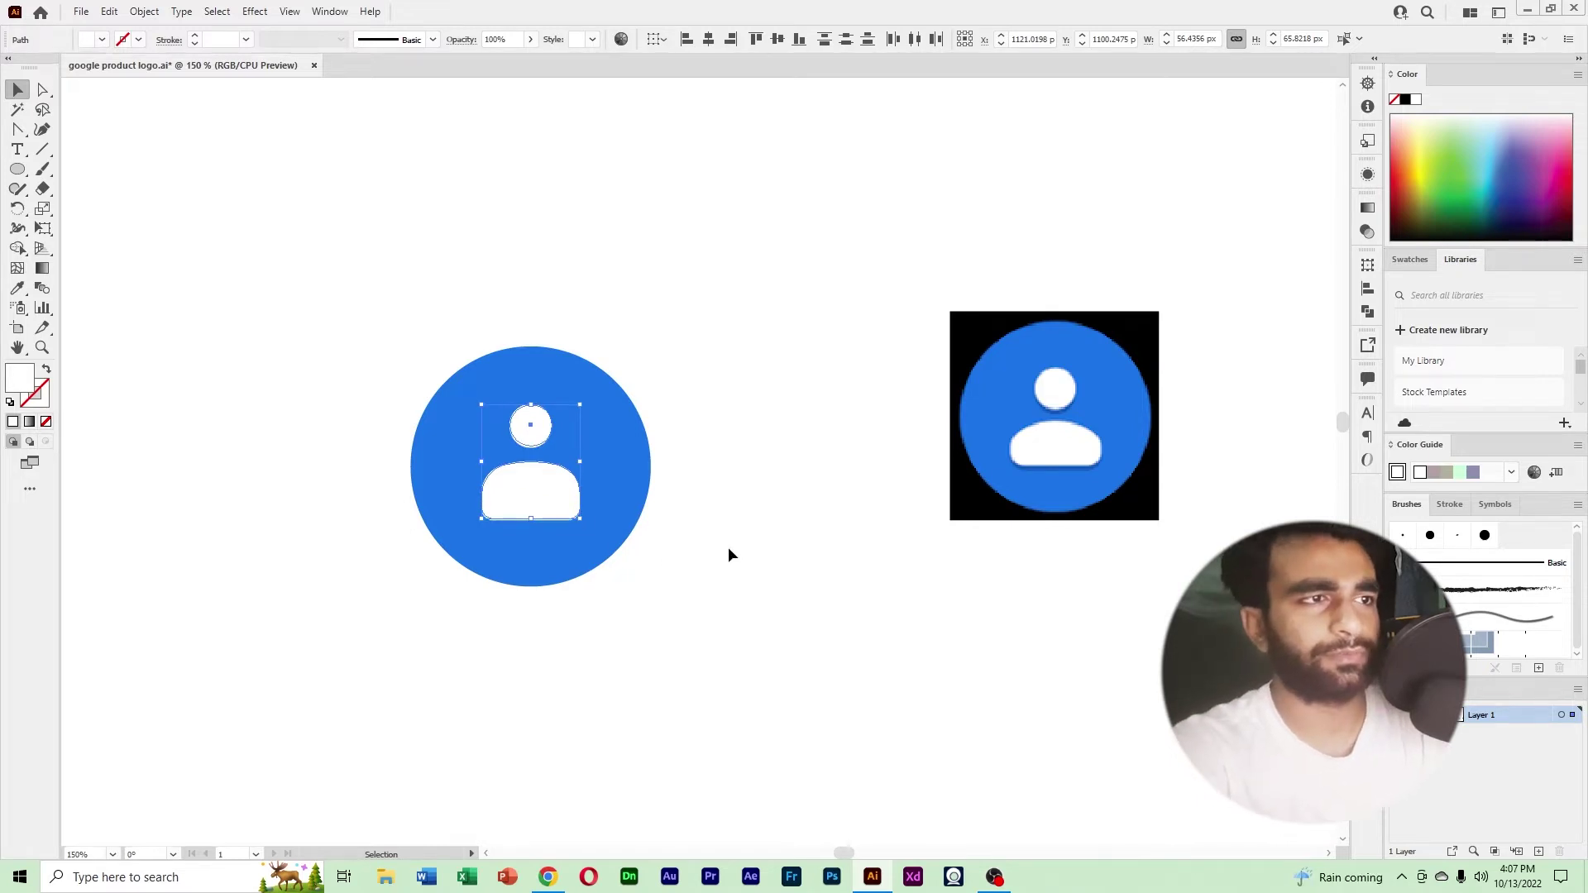
click(728, 555)
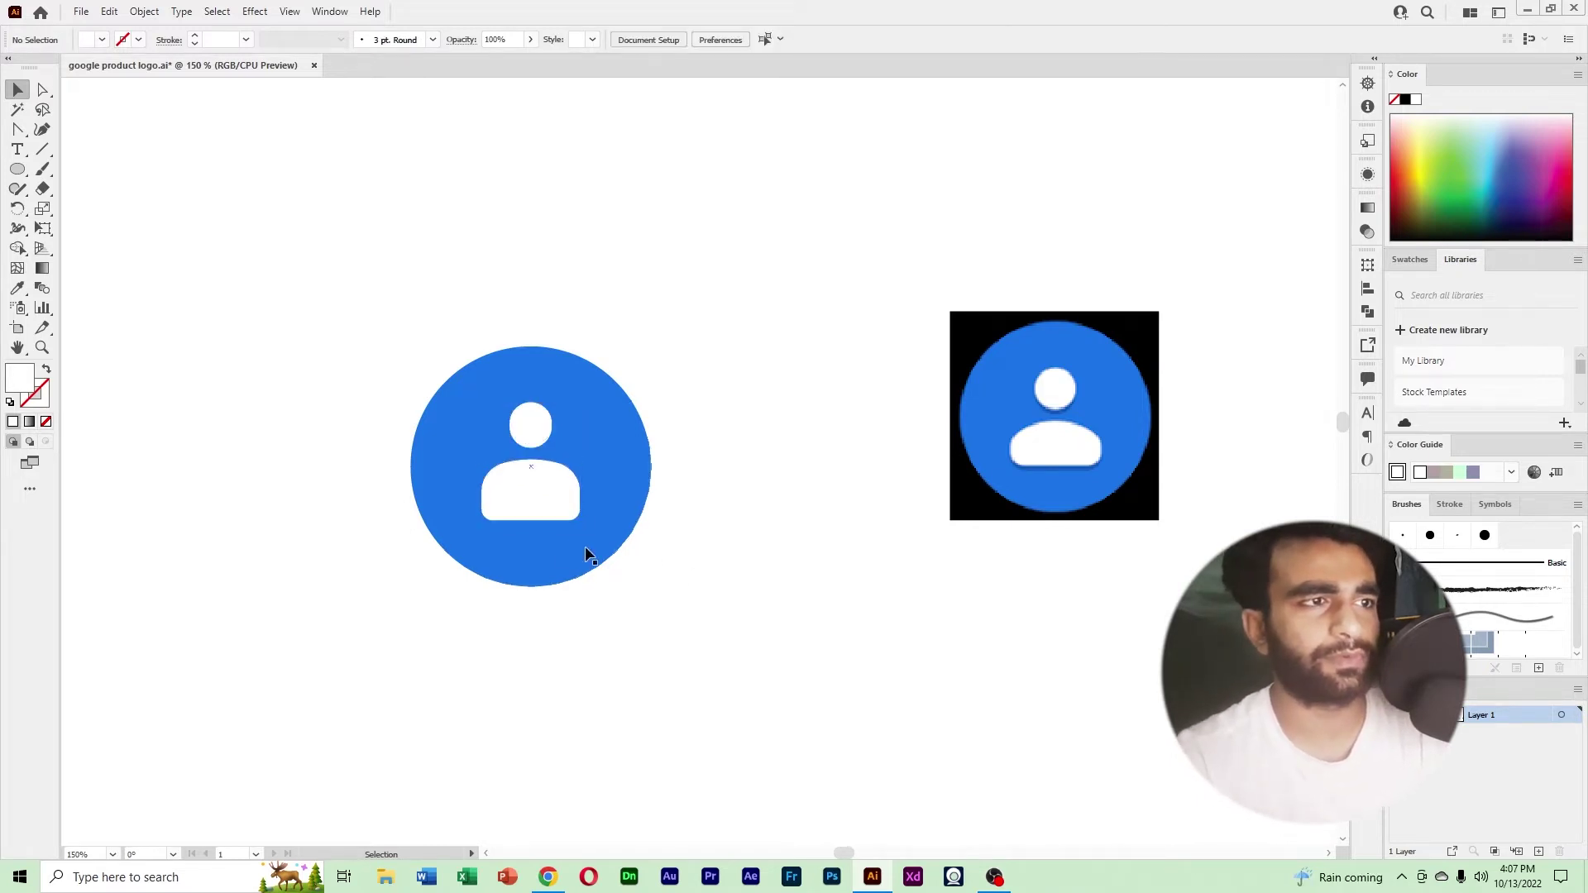
Select the rear head and body shapes and fill them with blue sampled from the large circle.
click(542, 521)
shift+click(539, 428)
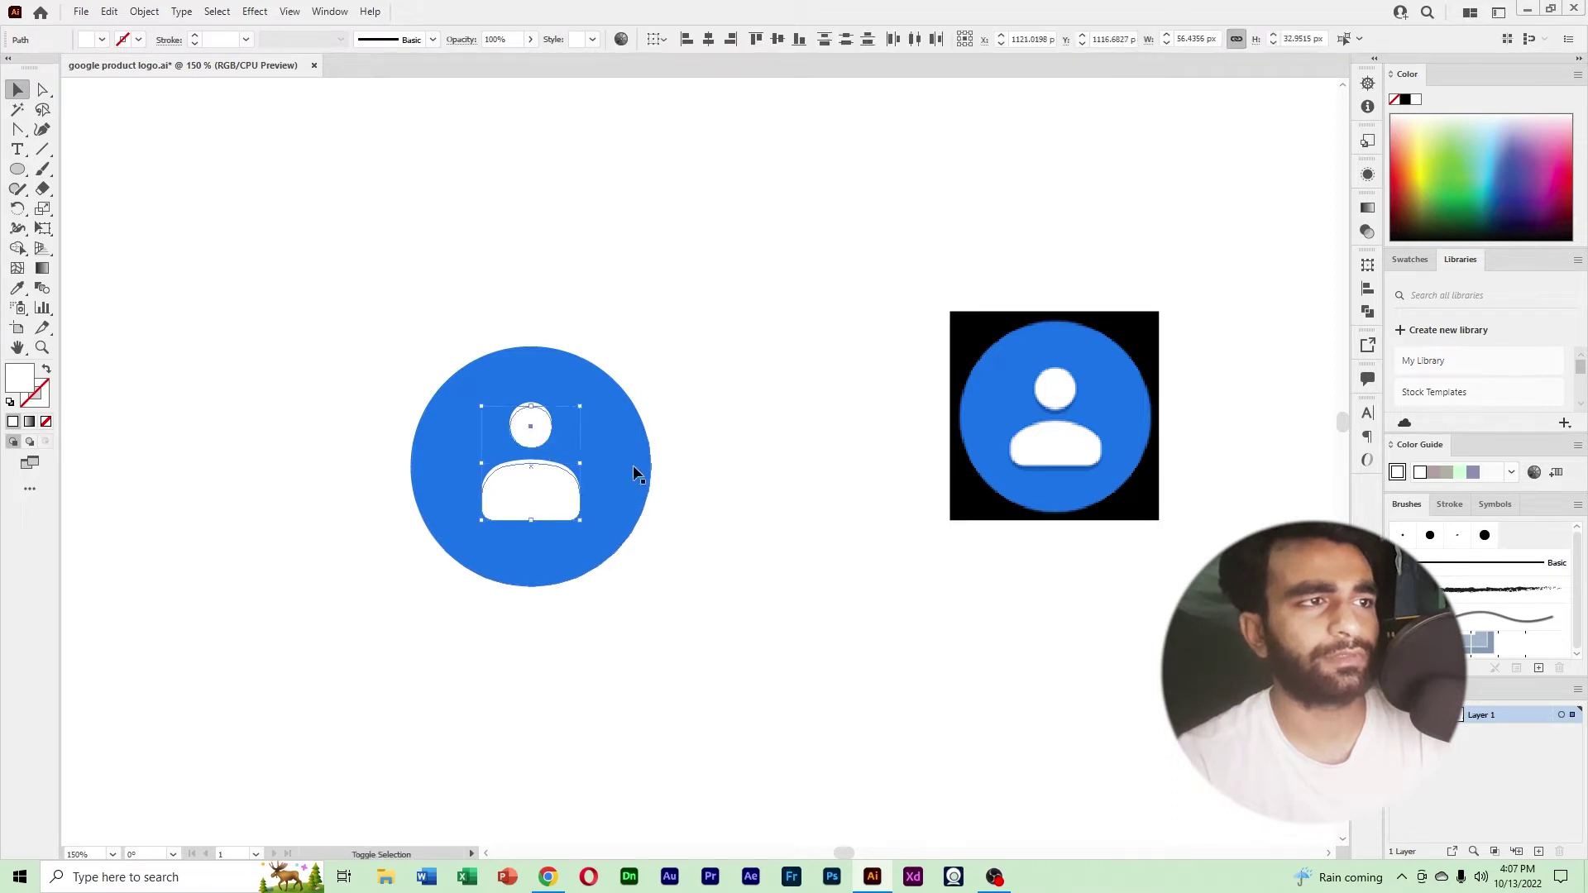
click(18, 287)
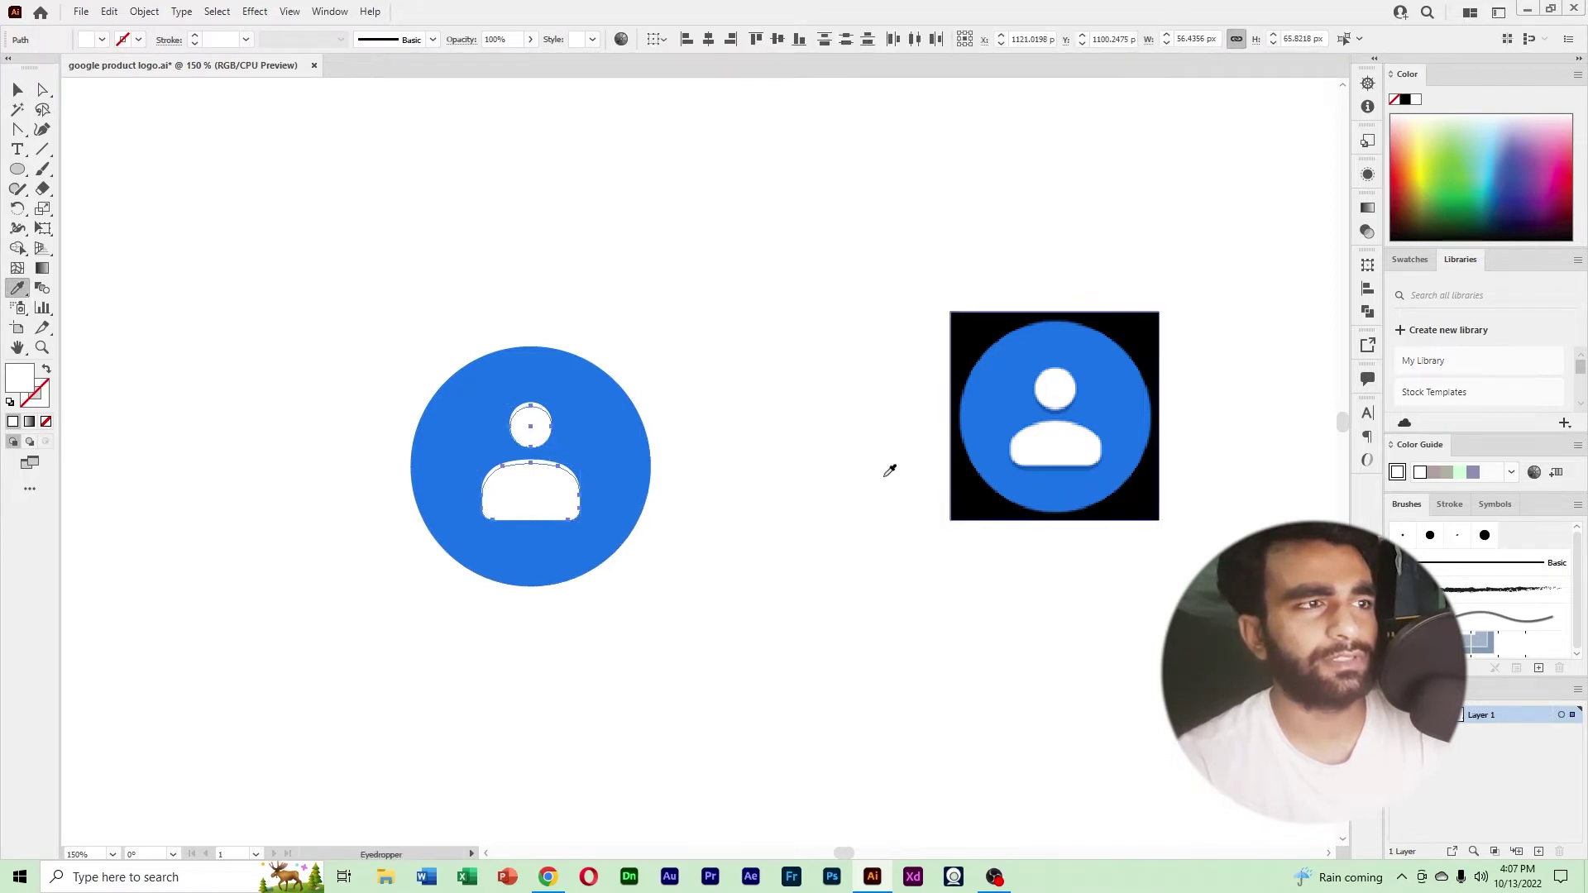
click(600, 393)
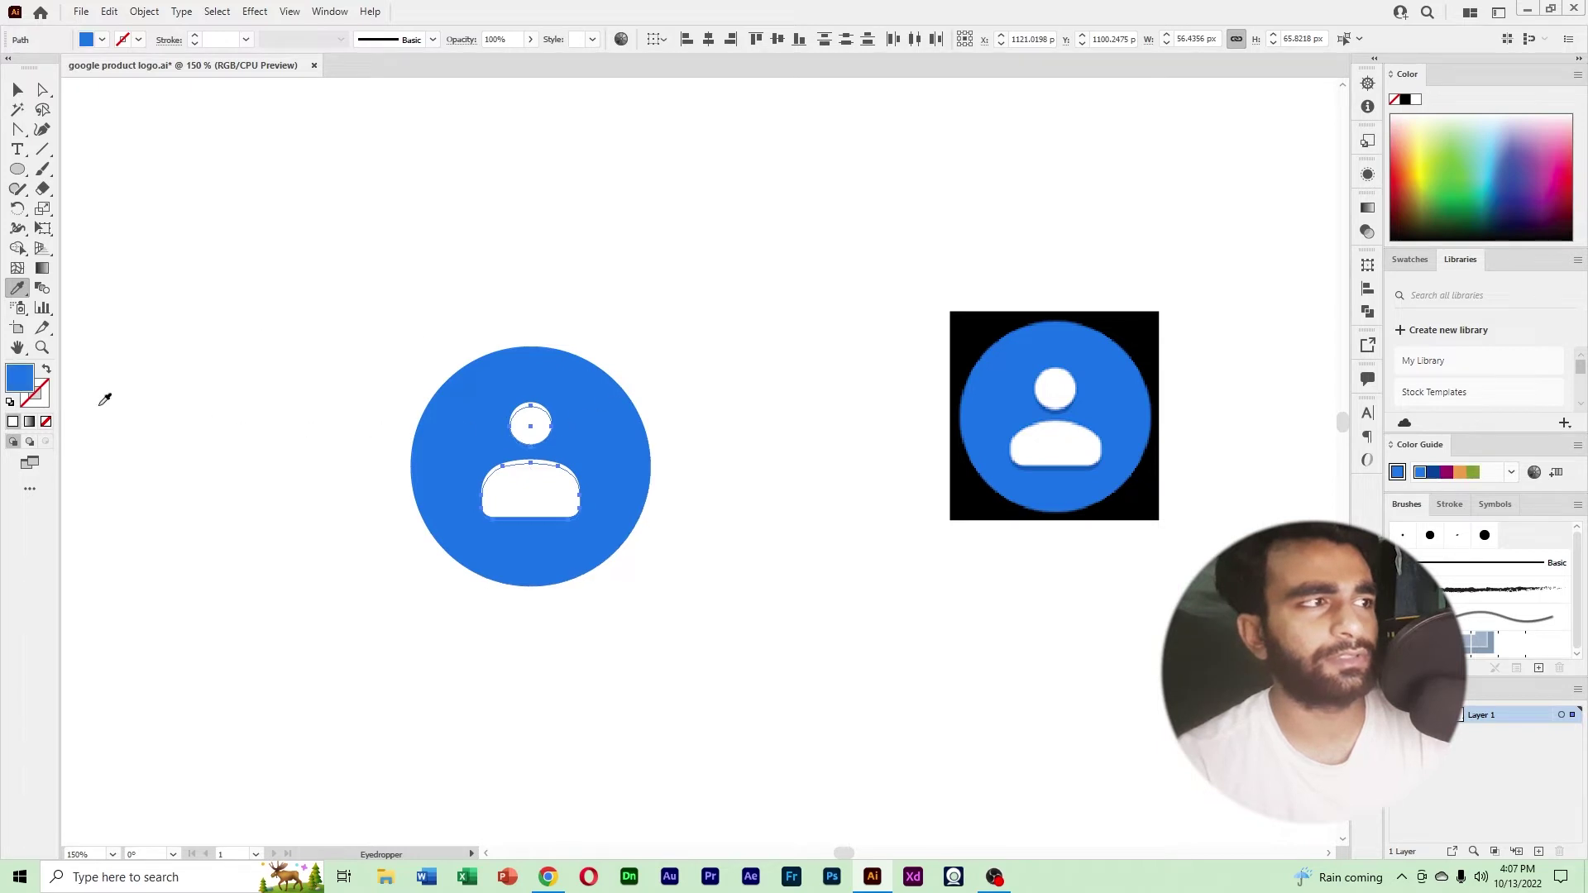
Darken the fill of the rear head and body shapes to #1e76d6 and deselect them.
double_click(20, 379)
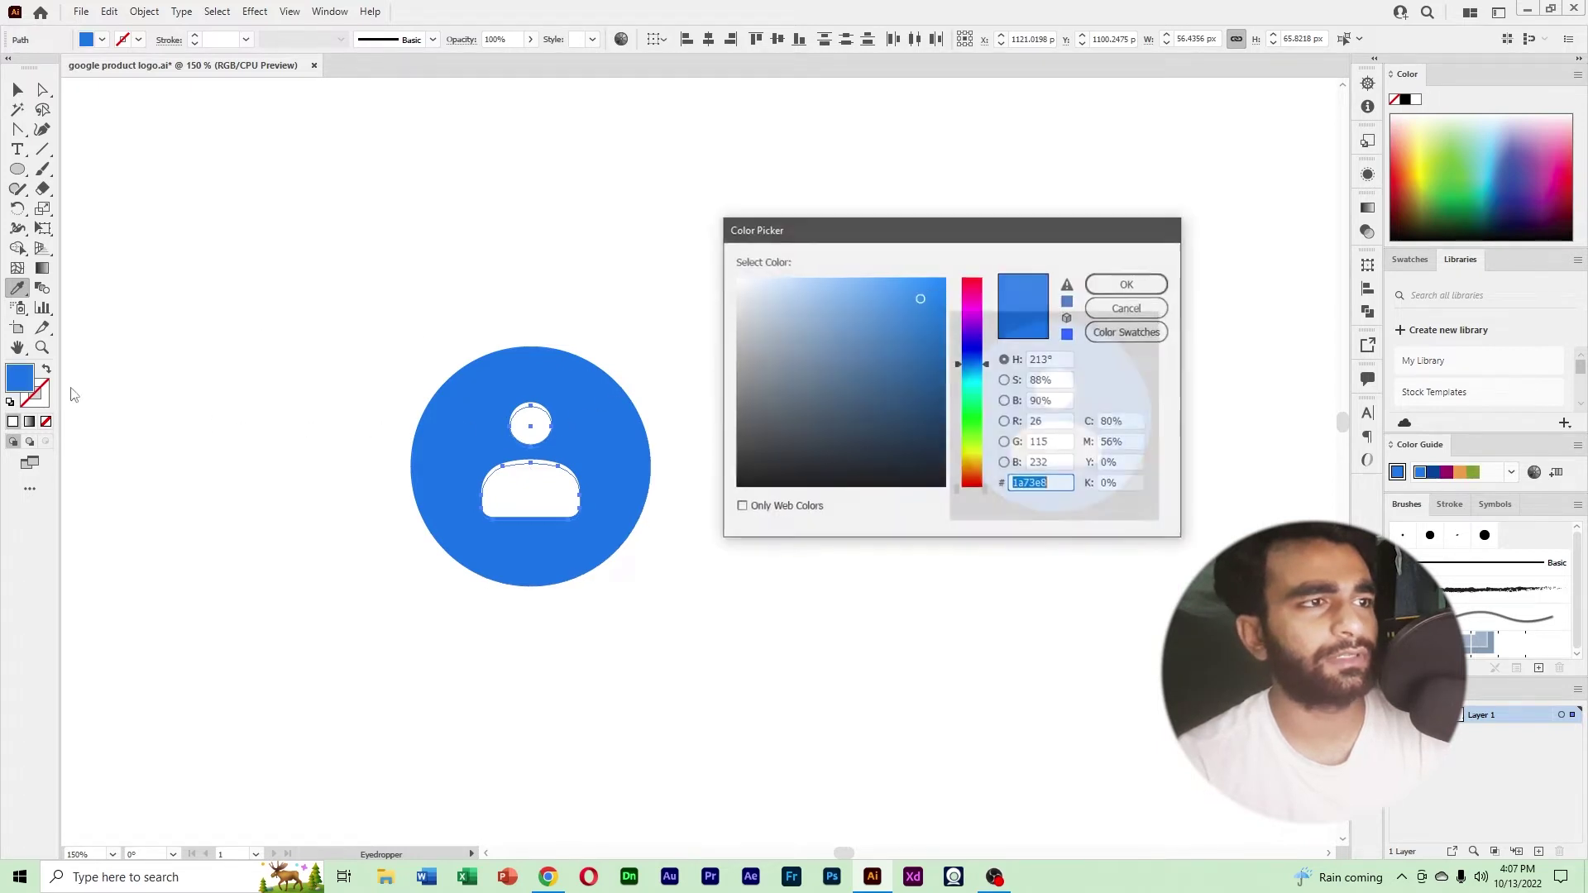
click(918, 309)
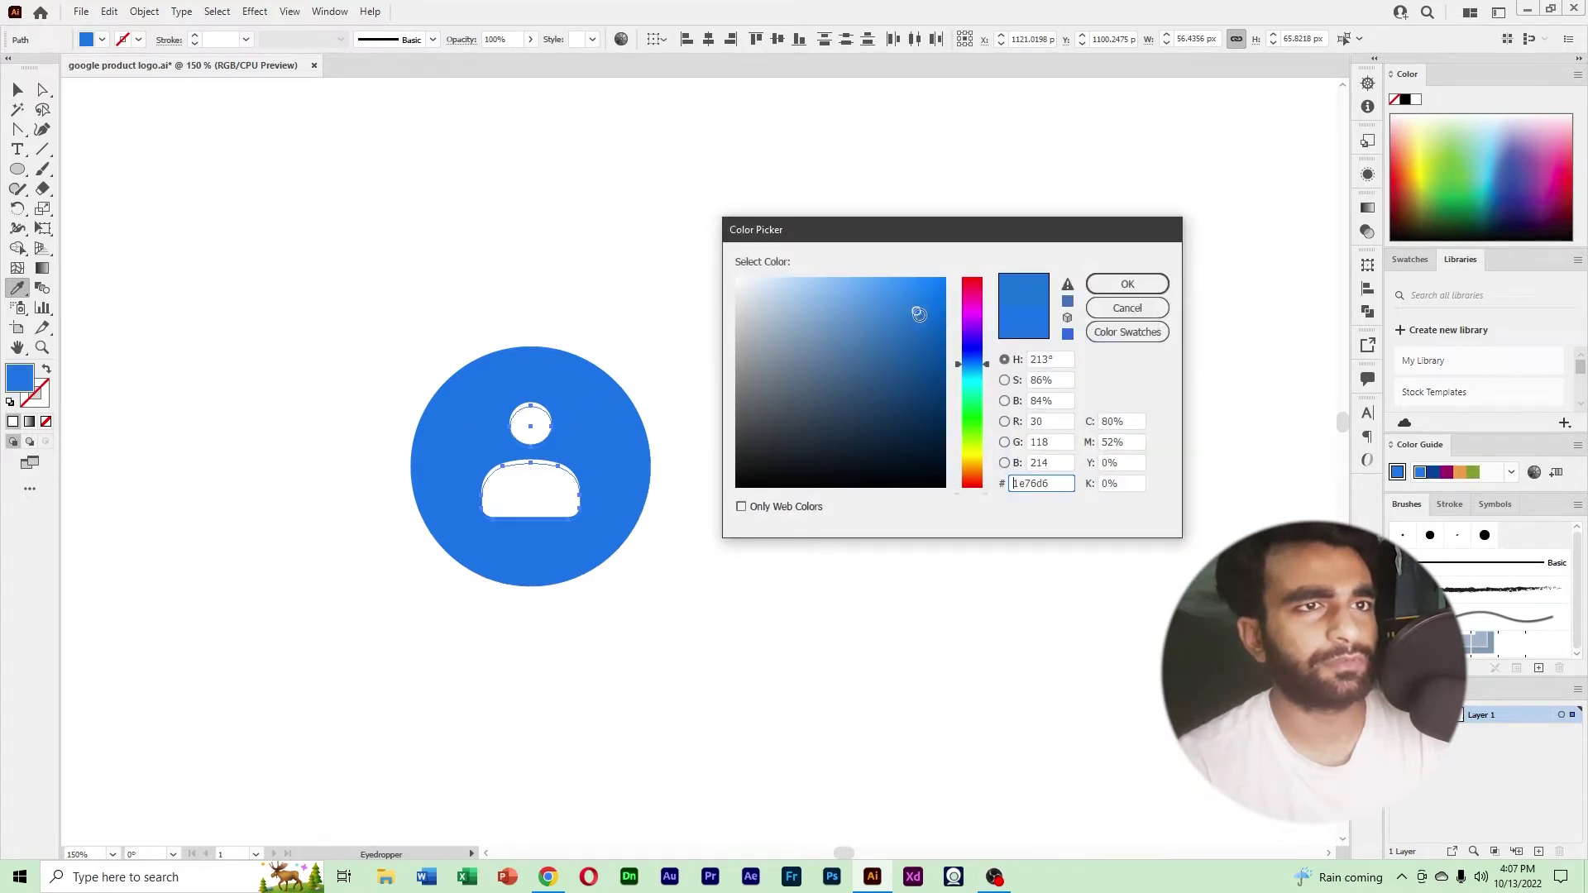
click(1126, 283)
click(17, 89)
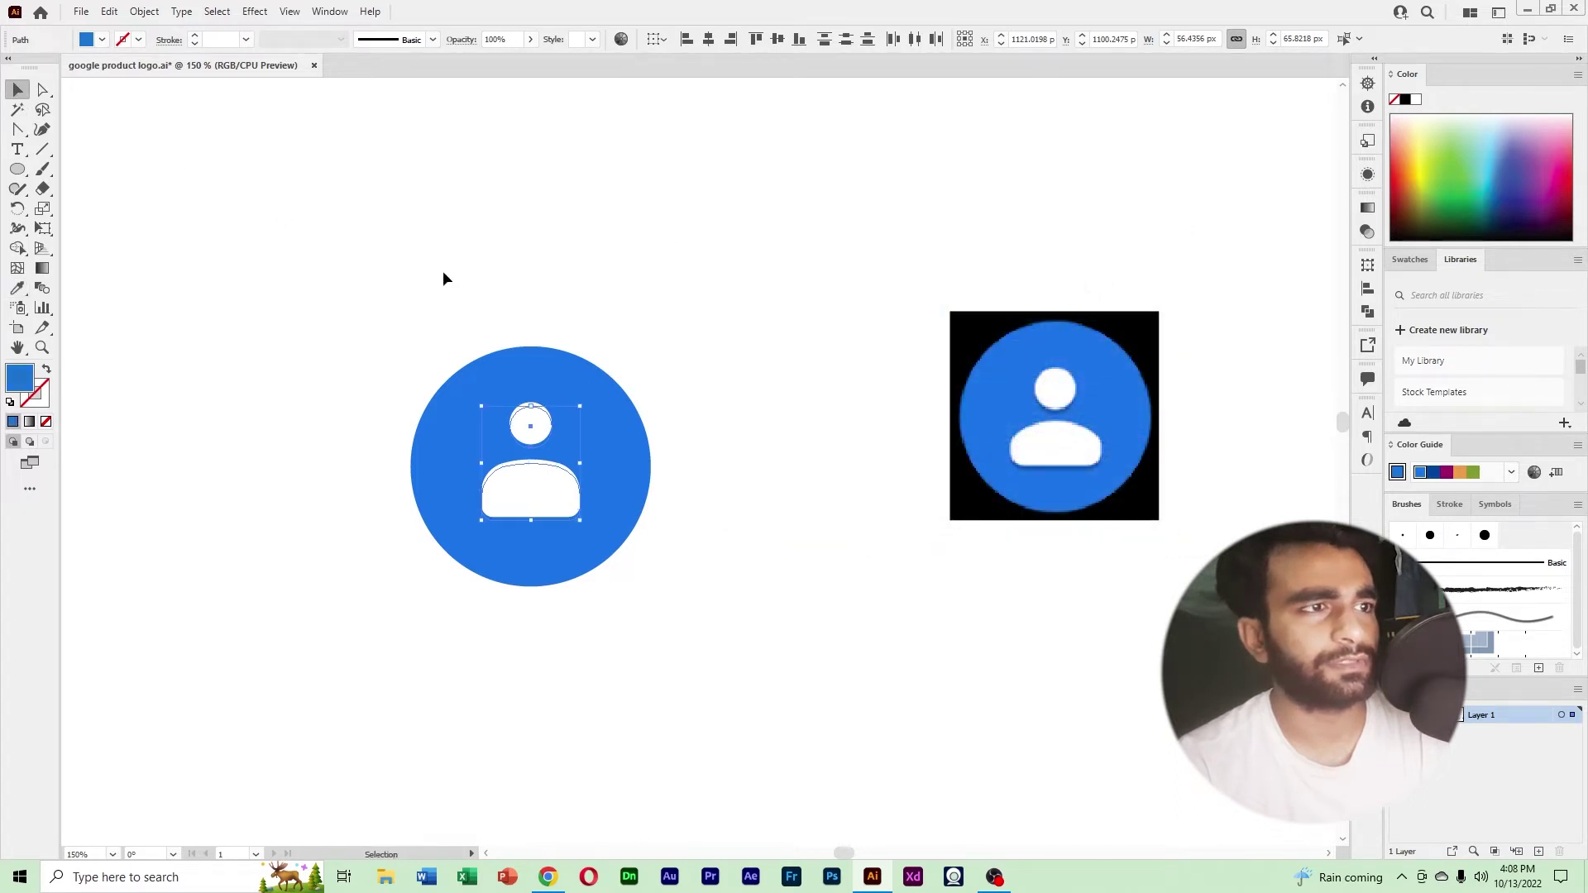
click(414, 273)
Select the rear head and body shapes and set their fill to the darker blue #1a66aa, then deselect.
ctrl+click(712, 511)
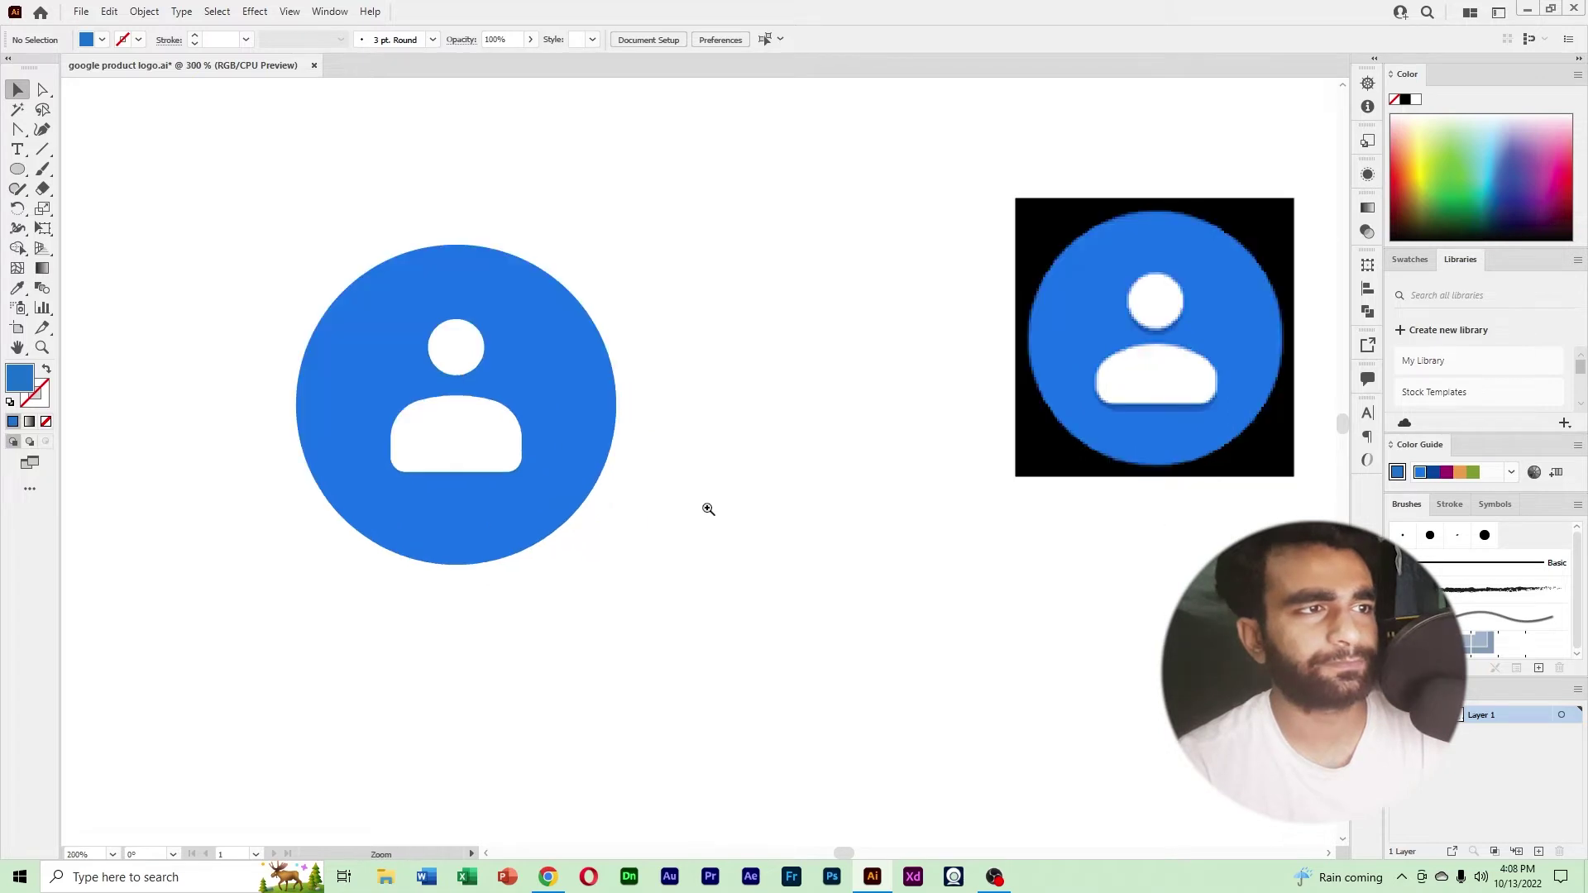
ctrl+click(712, 510)
drag(334, 433, 745, 571)
click(728, 407)
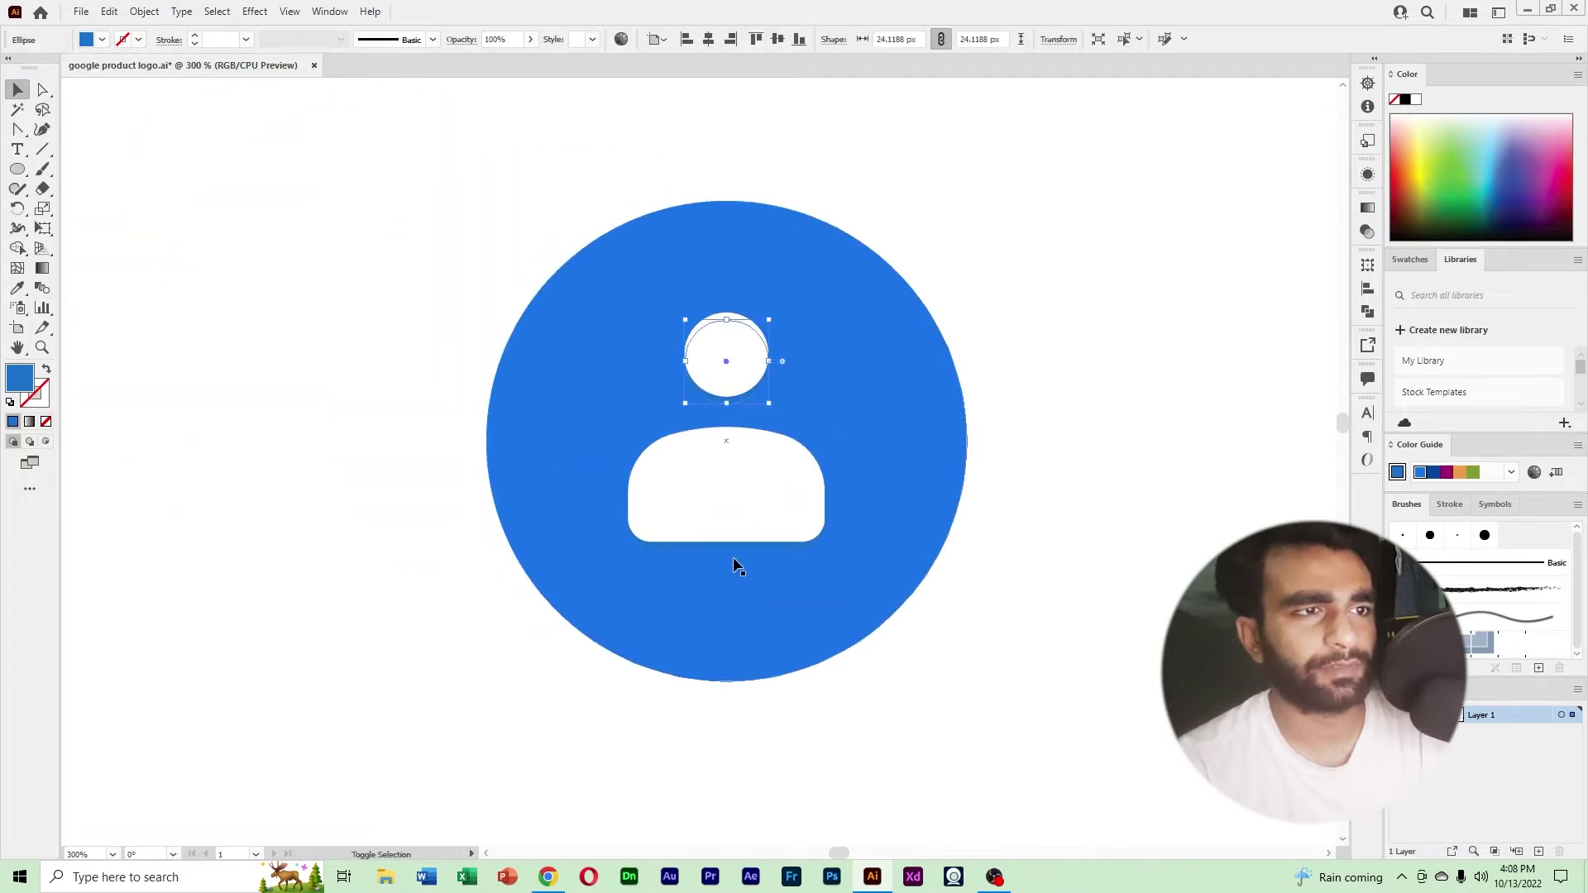
shift+click(733, 548)
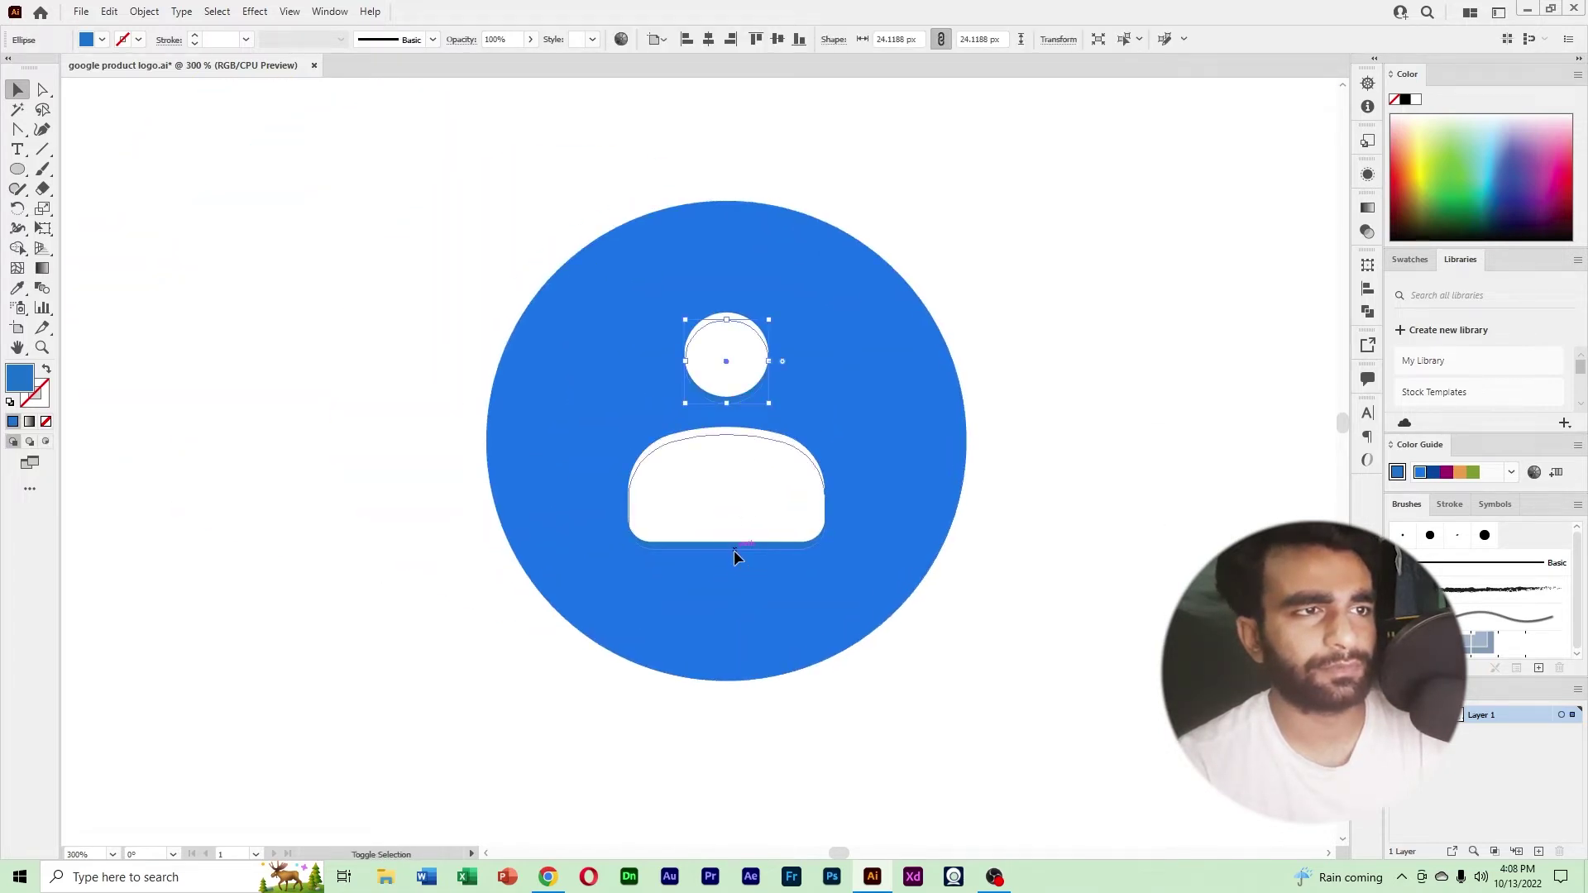
double_click(19, 381)
click(917, 345)
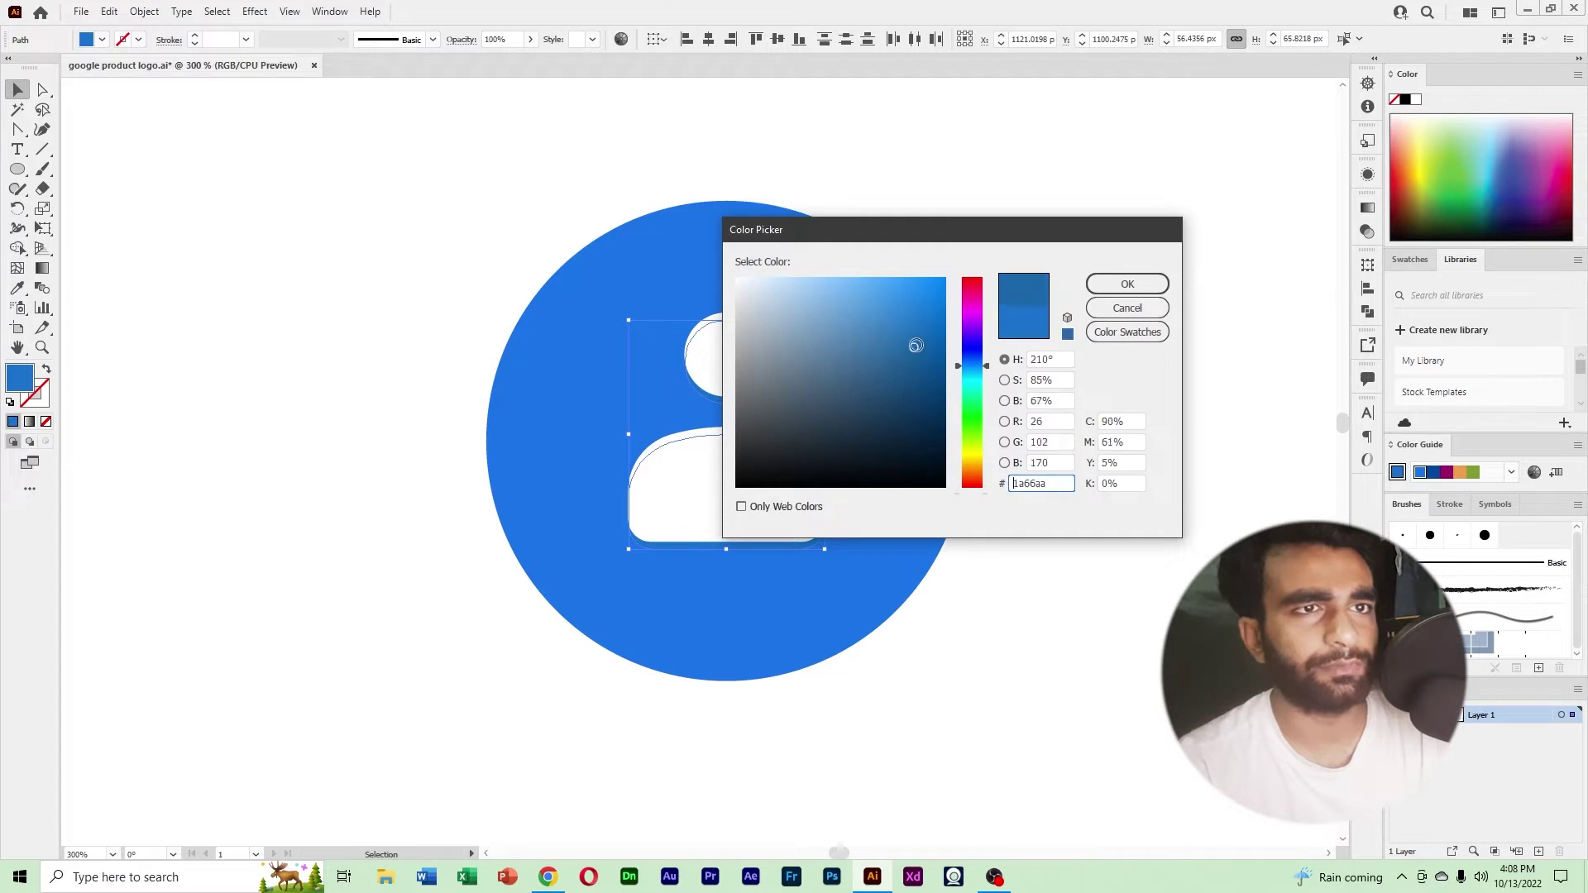
click(1130, 285)
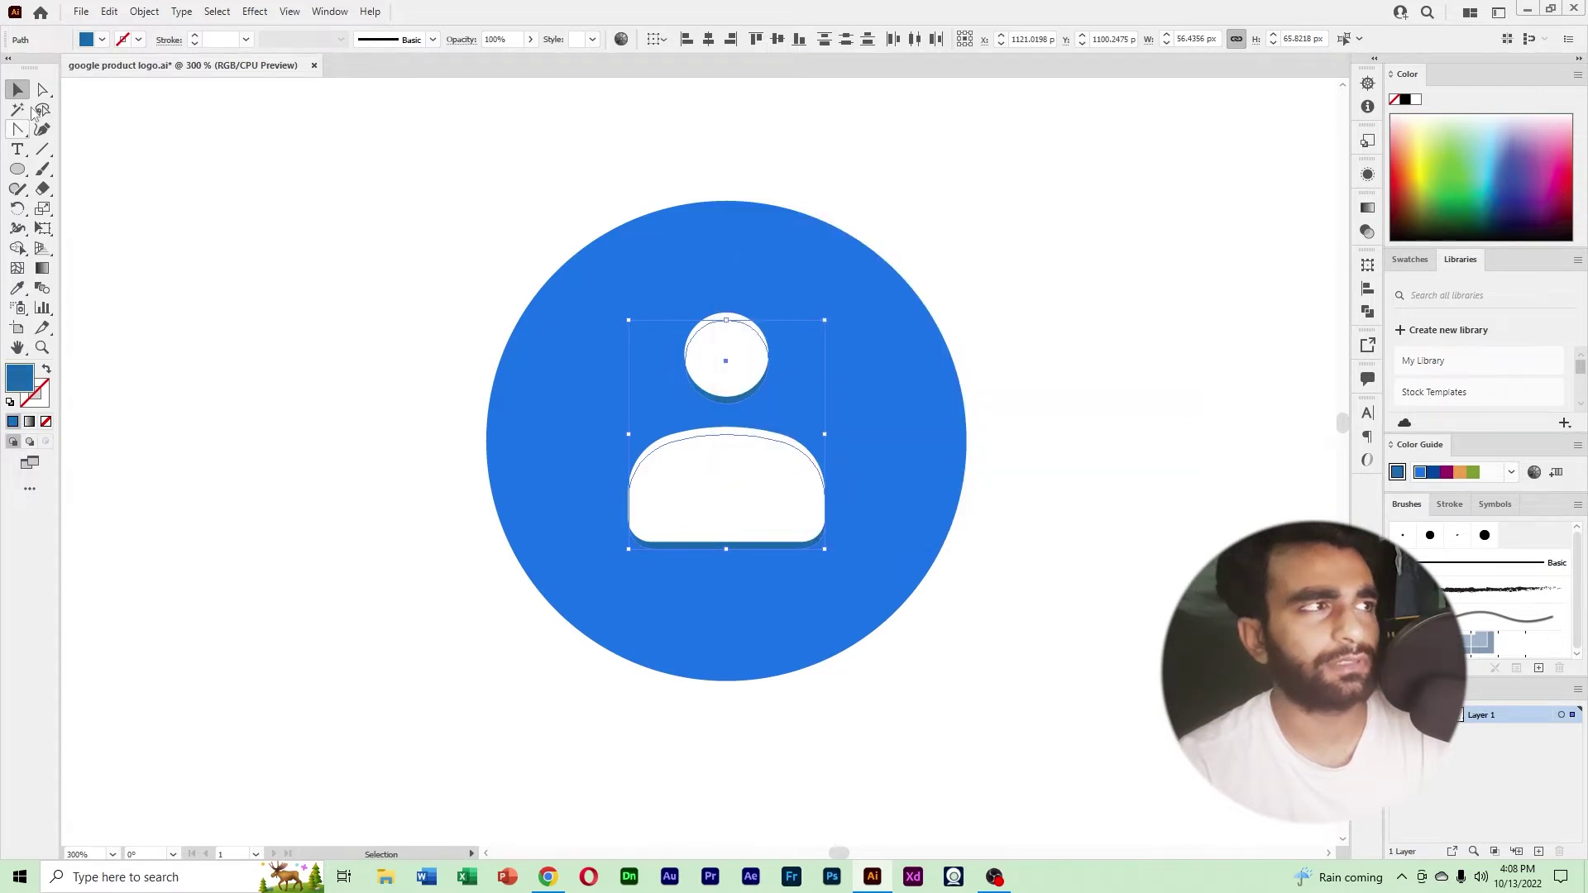
click(365, 218)
Select all shapes of the finished Contacts logo, group them and deselect.
ctrl+alt+click(361, 217)
ctrl+alt+click(362, 217)
ctrl+alt+click(361, 217)
drag(908, 560, 487, 302)
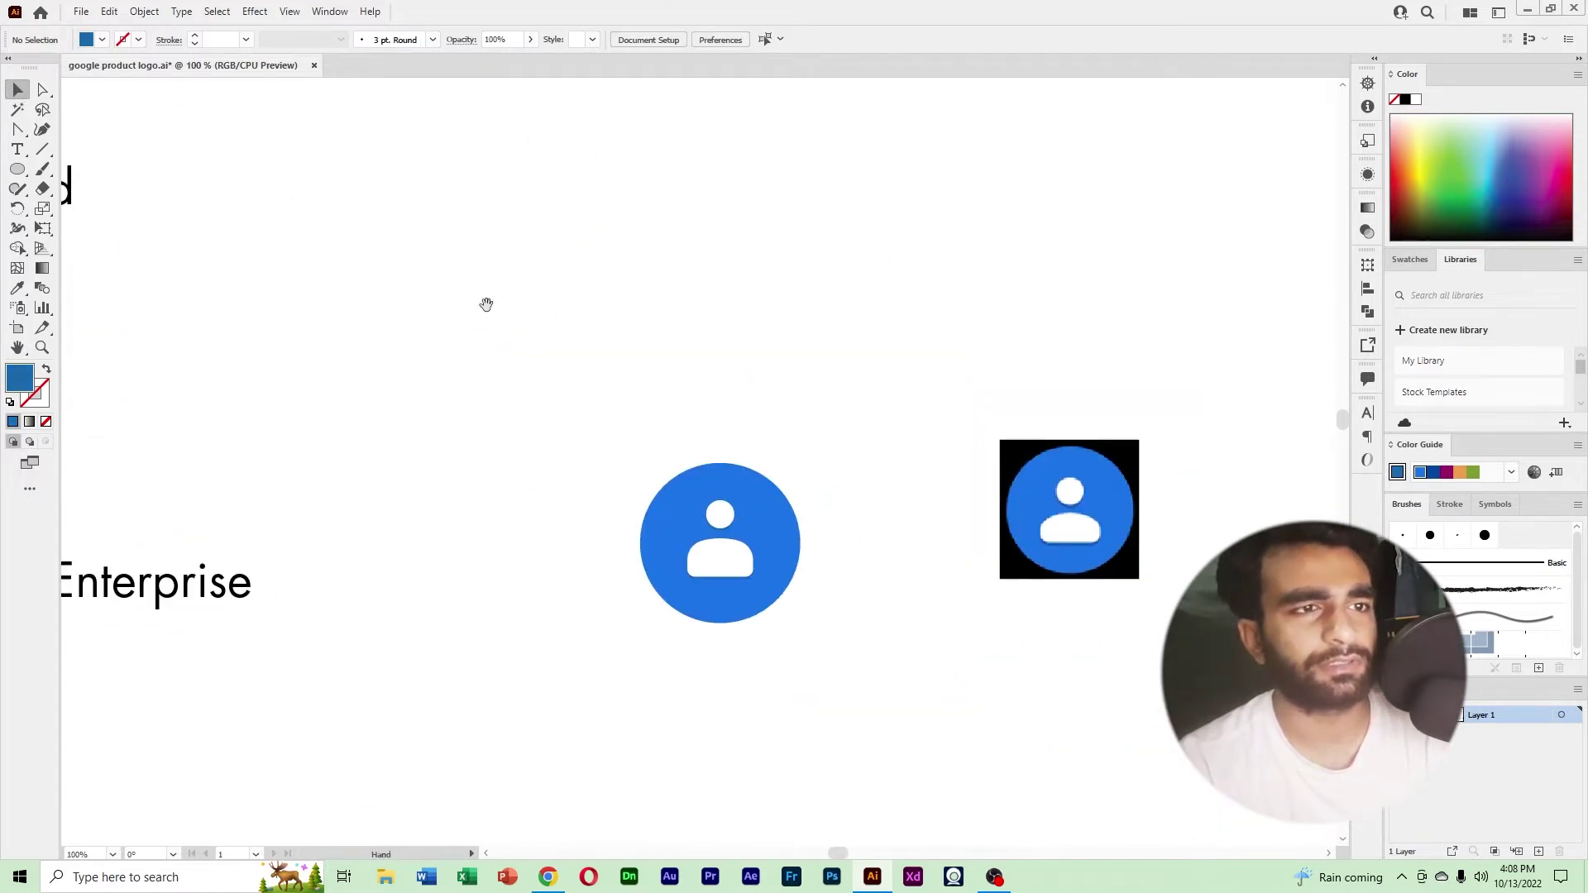
drag(948, 497, 930, 497)
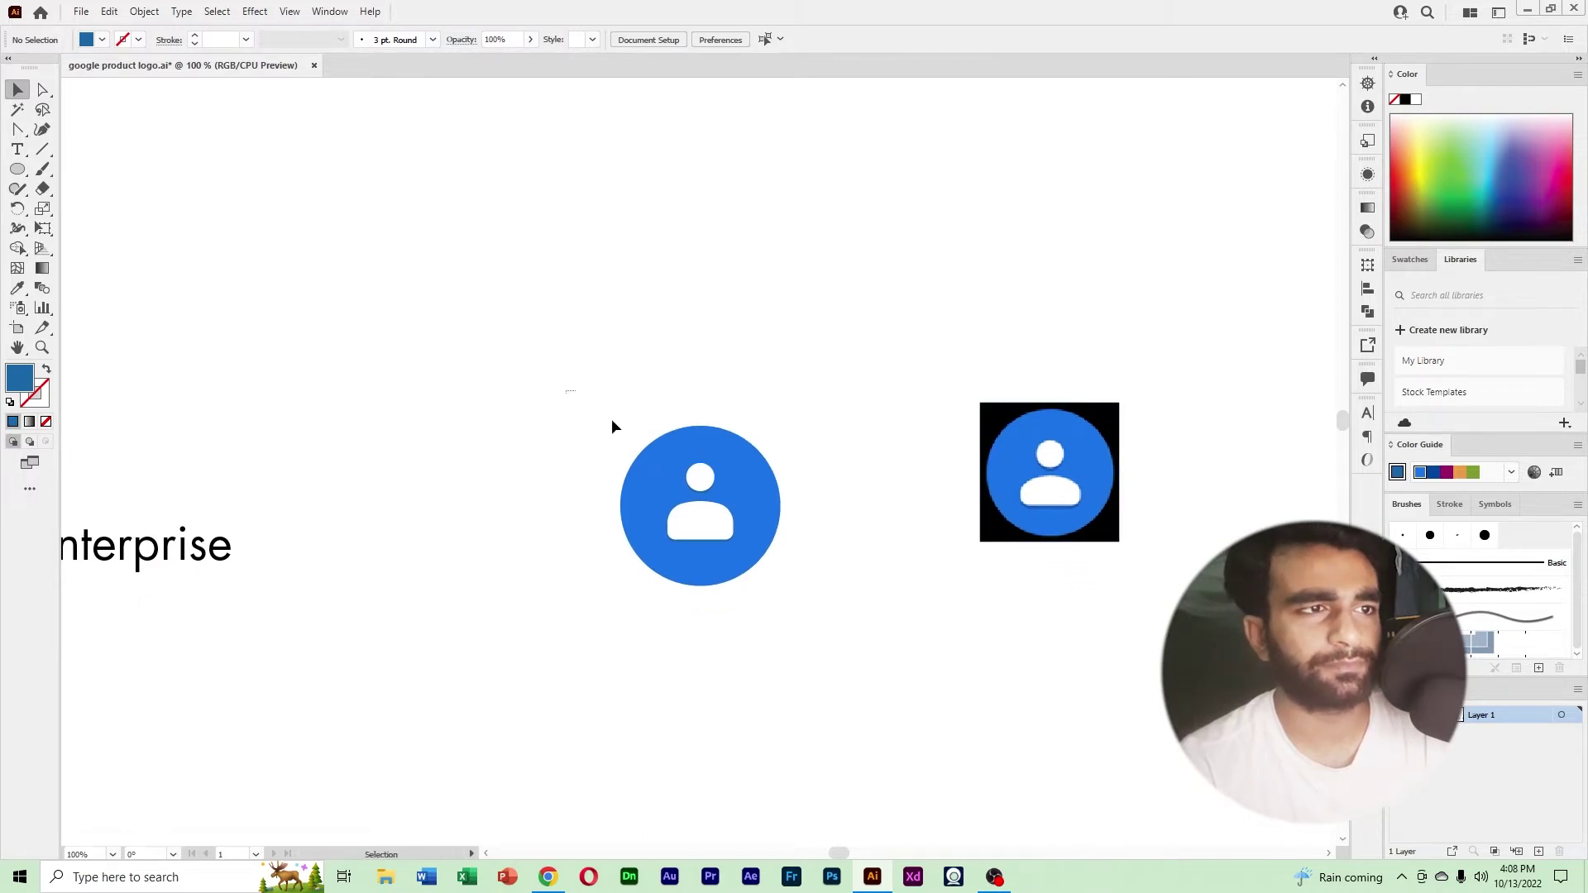
drag(613, 425, 819, 656)
key(a)
click(814, 652)
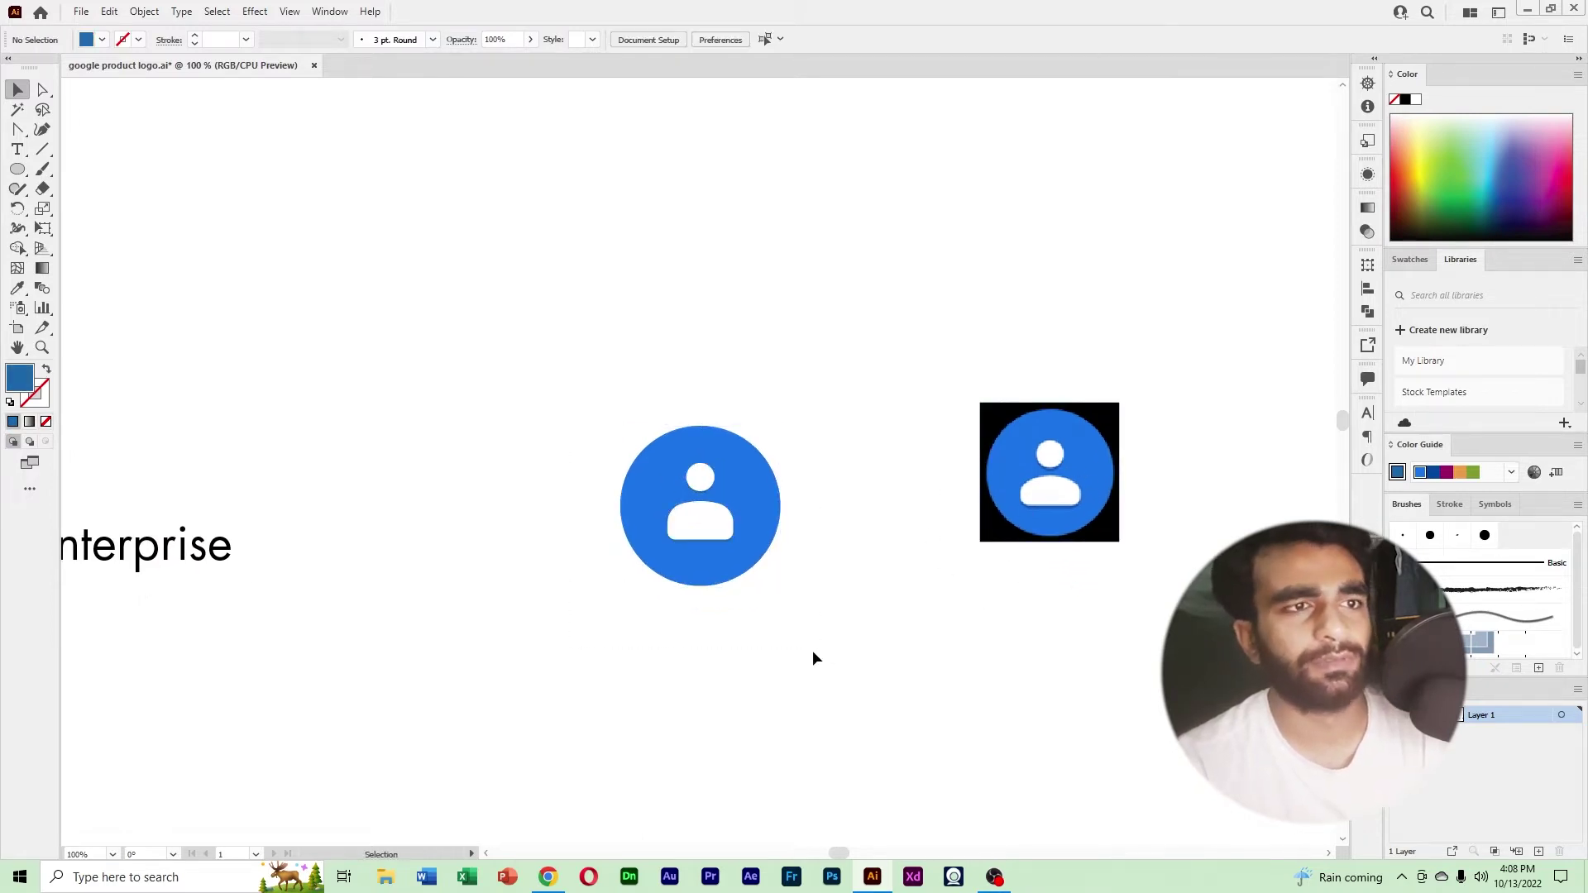
Move the Contacts logo into the logo column below the Chrome Enterprise logo and deselect it.
ctrl+alt+click(769, 626)
drag(668, 606, 1015, 675)
drag(1002, 479, 339, 695)
click(500, 716)
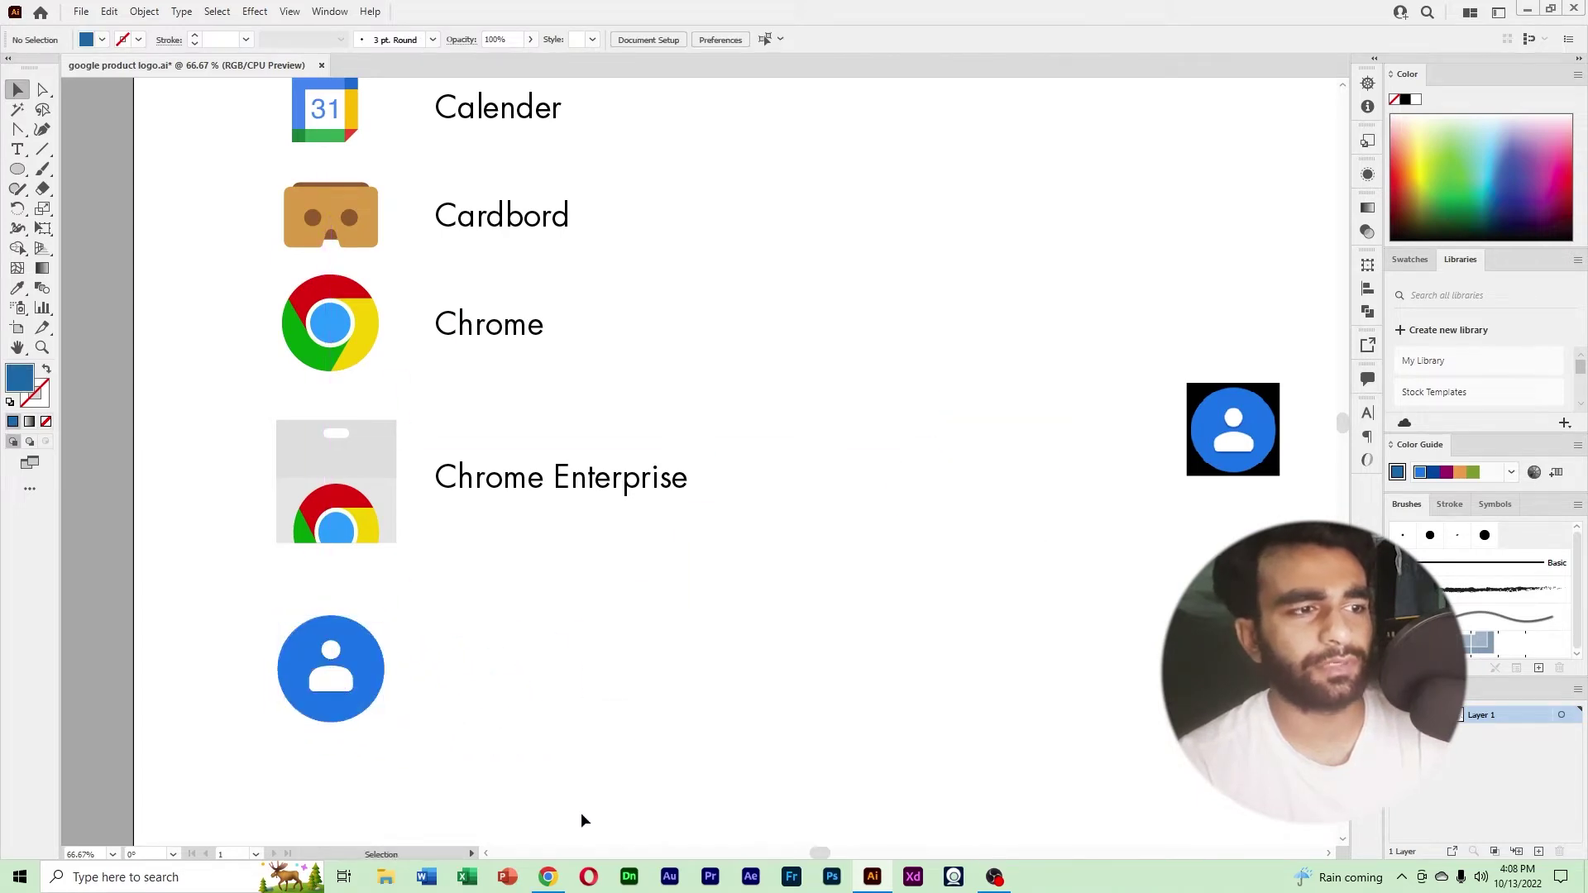
Check the product name on the Google products page in Chrome and label the logo "Contacts" in Illustrator.
click(549, 877)
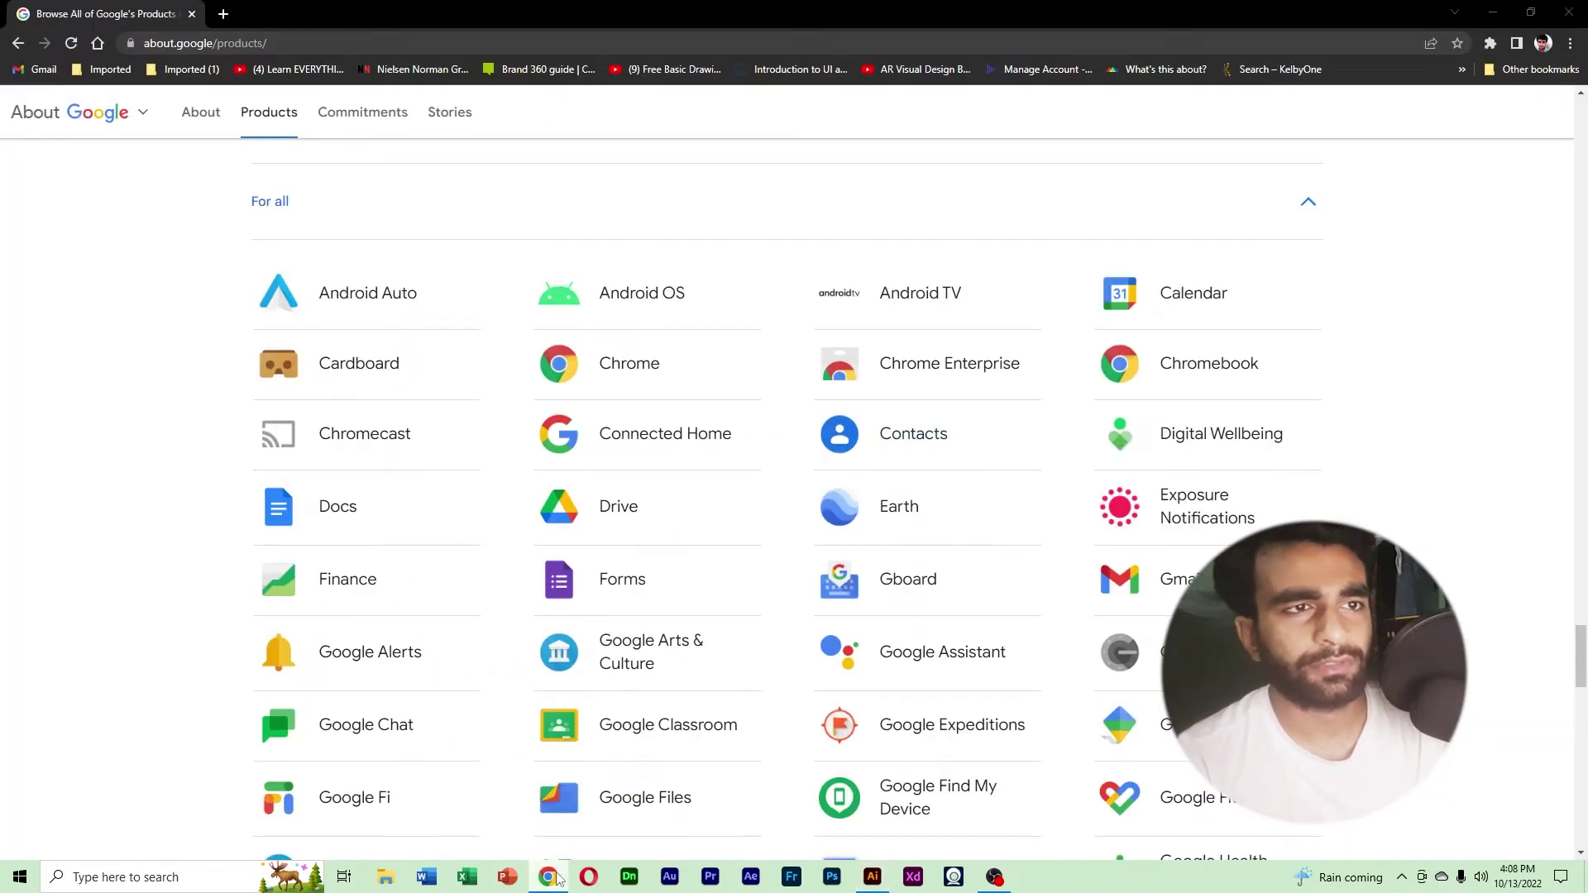
click(549, 877)
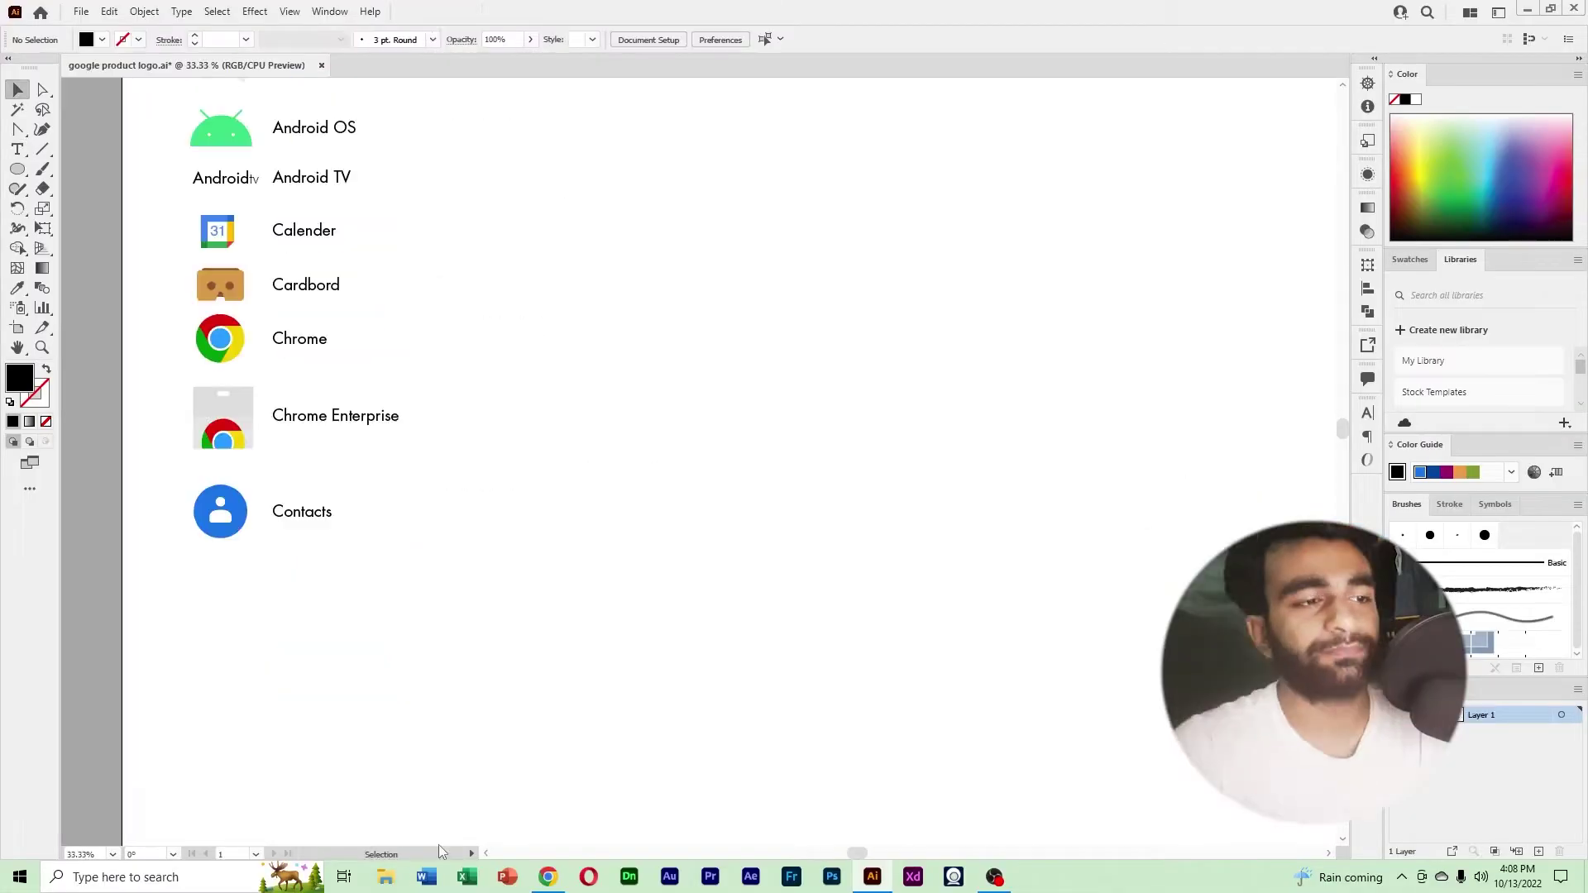
Switch to Chrome and copy the Digital Wellbeing icon from the Google products page.
click(548, 877)
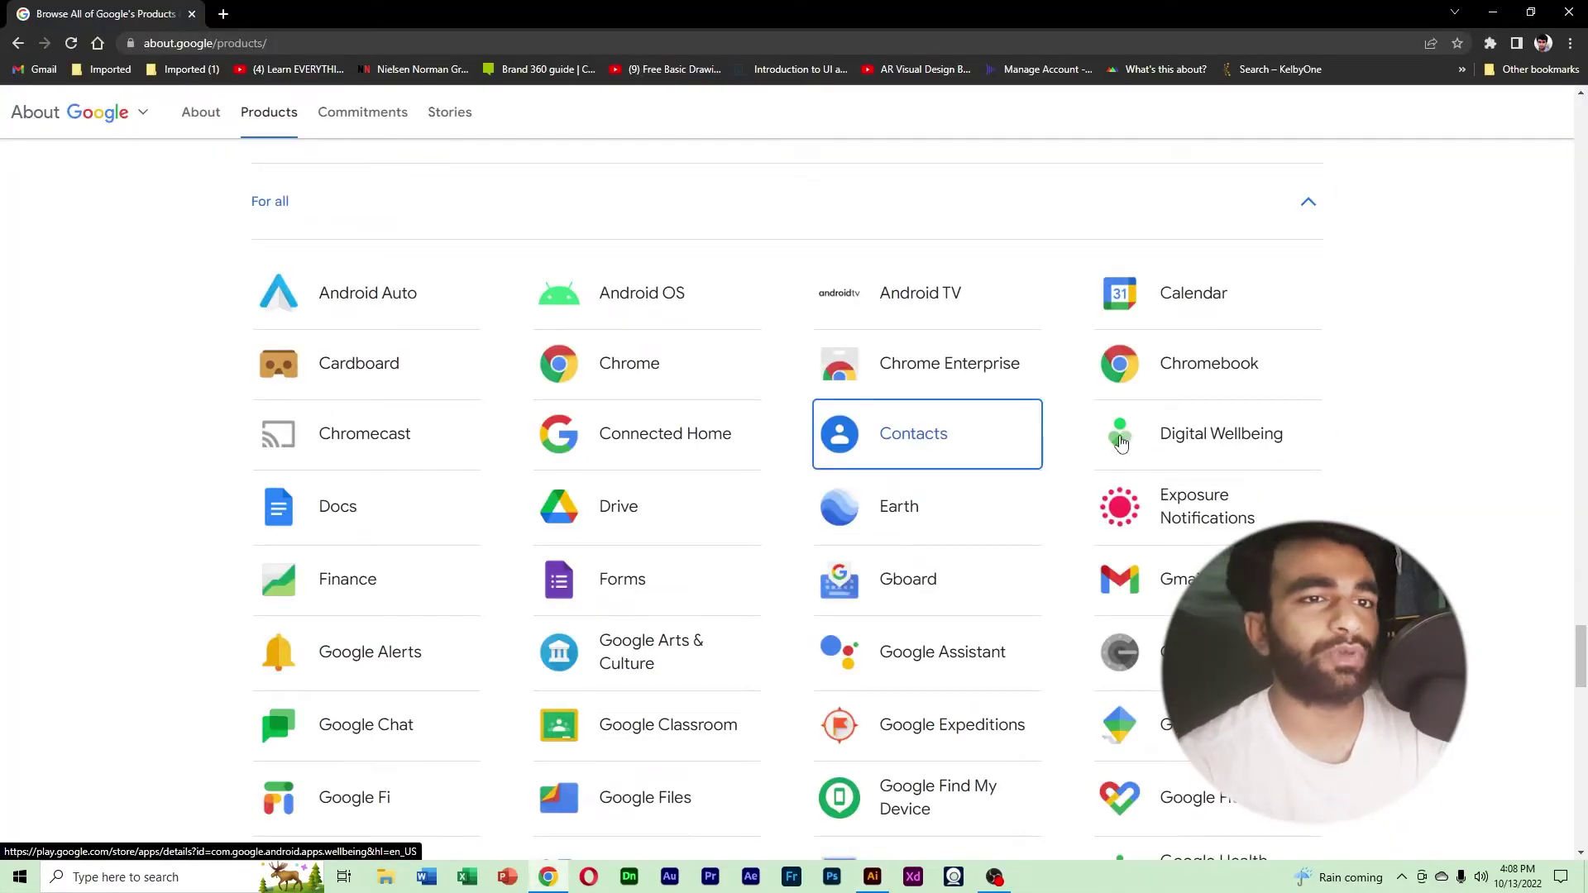
right_click(1121, 438)
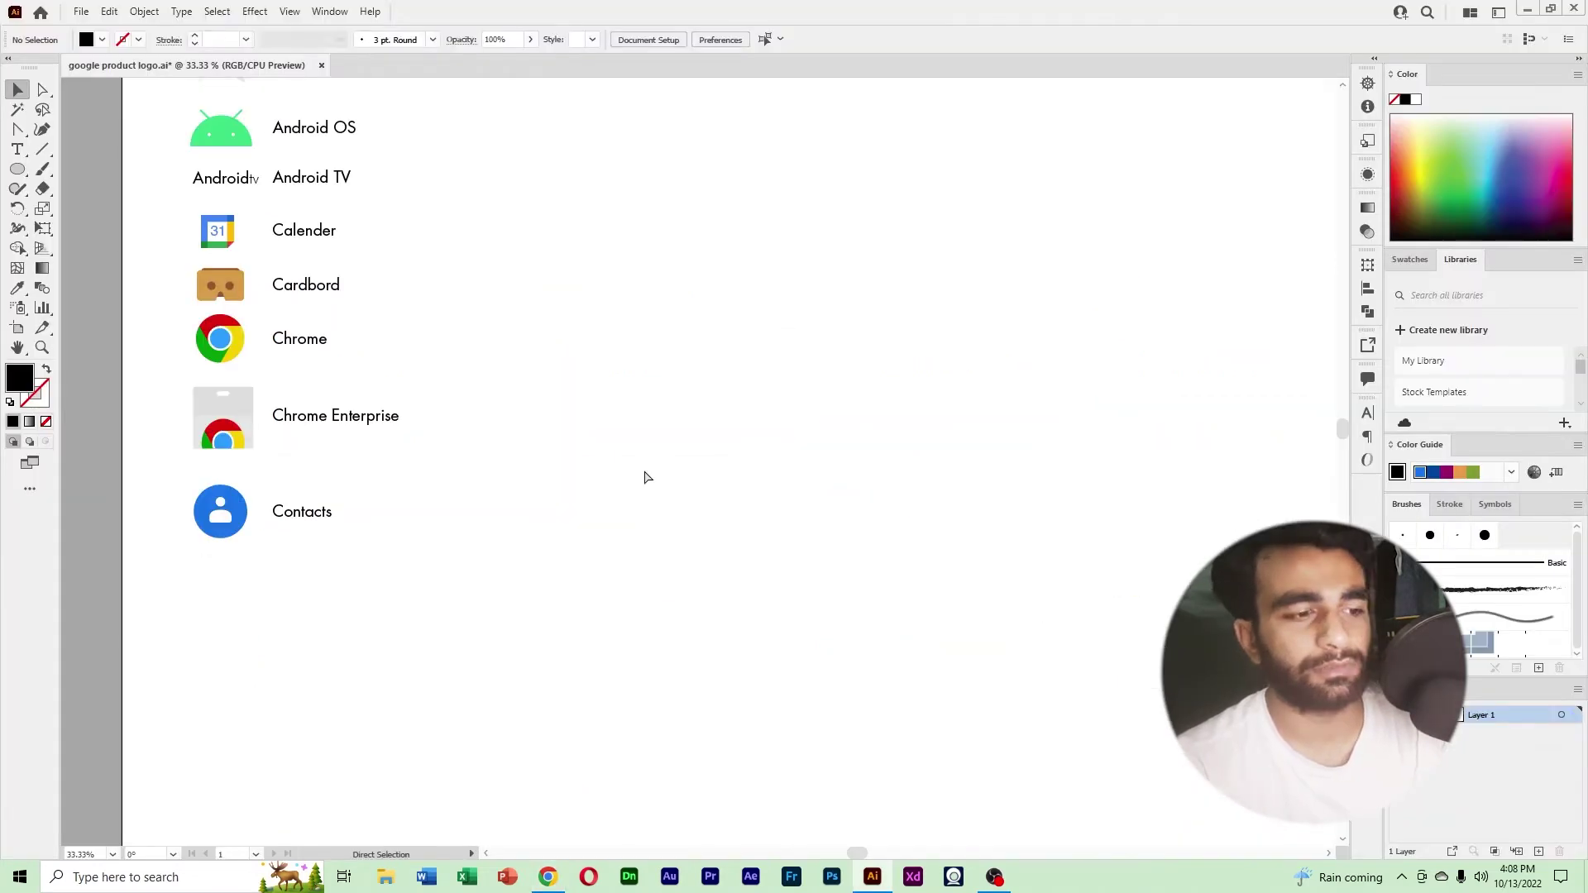
Paste the copied Digital Wellbeing icon into the empty area beside the logo list and deselect it.
key(ctrl+v)
drag(772, 497, 1010, 513)
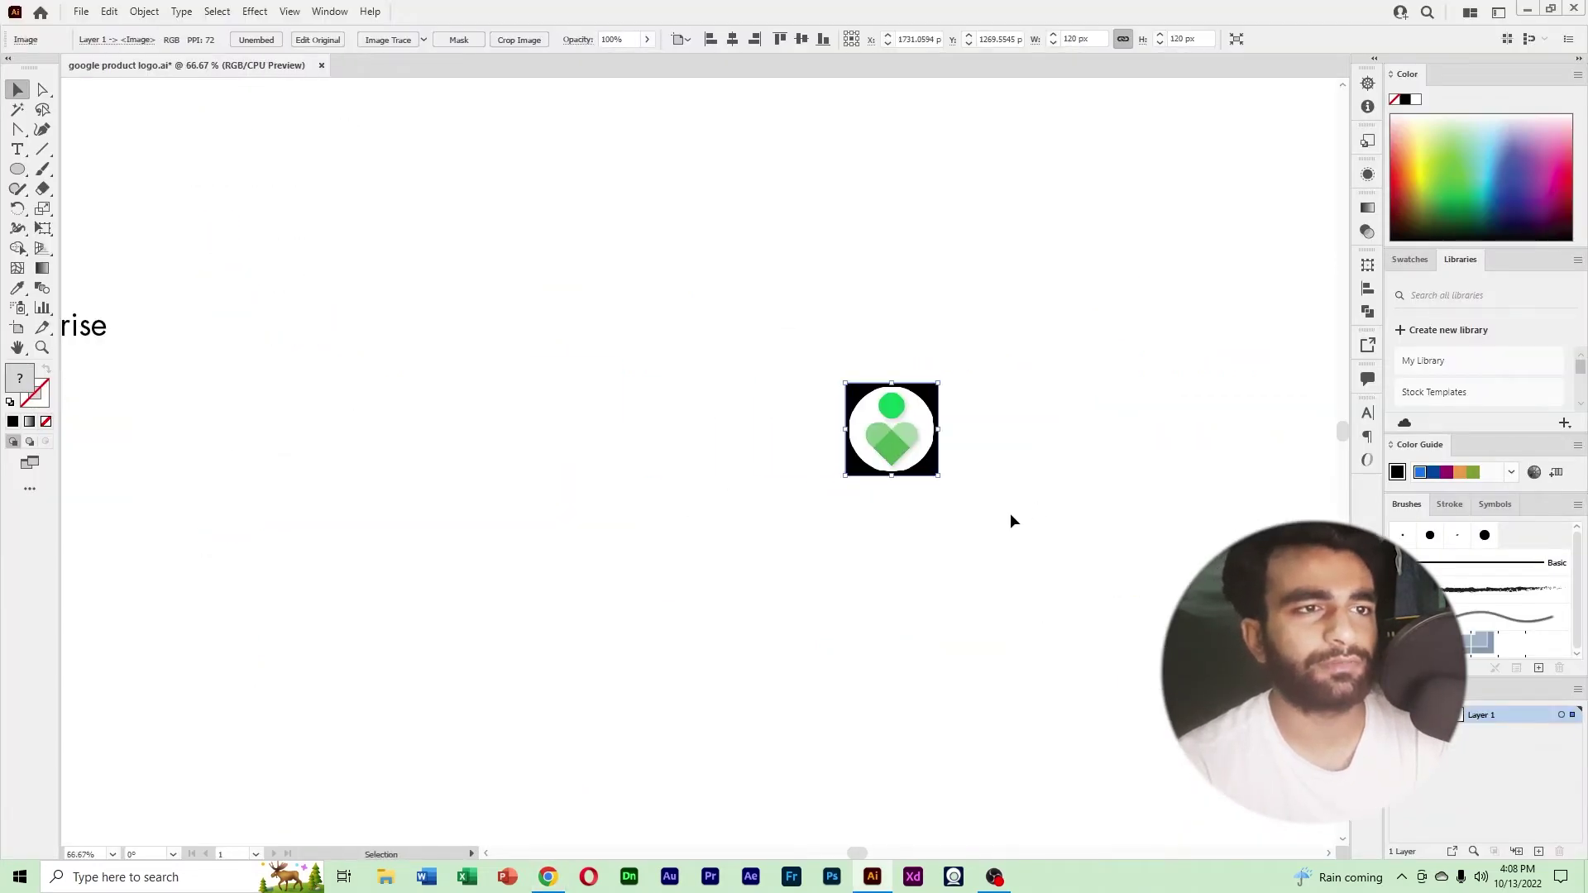
click(1010, 513)
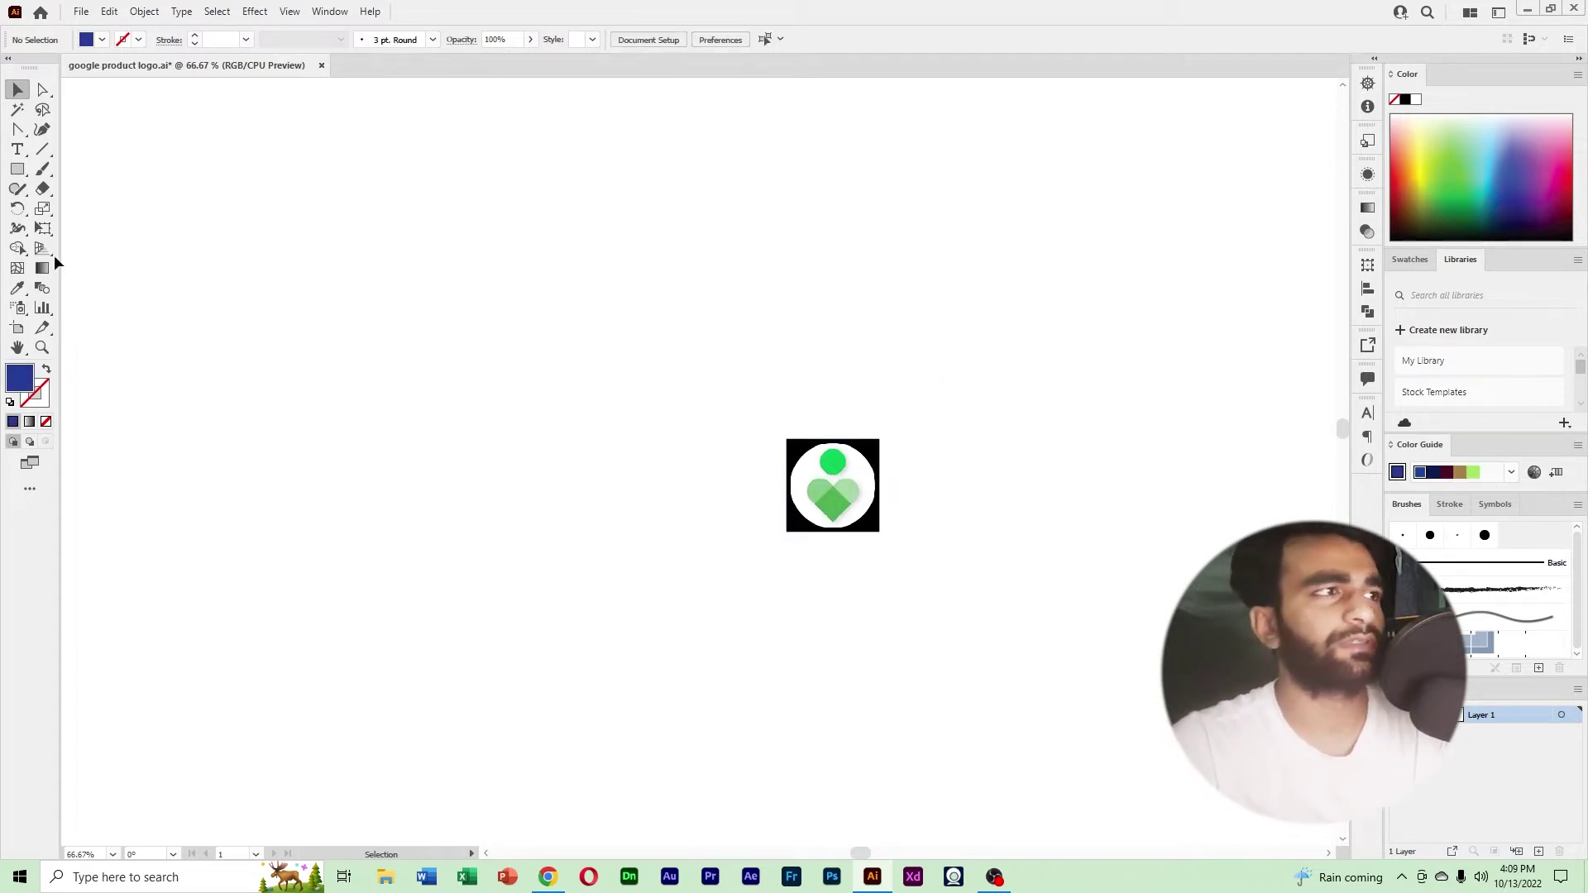
Draw a tall rectangle about 86 px wide and 338 px high beside the pasted icon and fully round its two upper corners.
click(19, 170)
drag(457, 448, 524, 709)
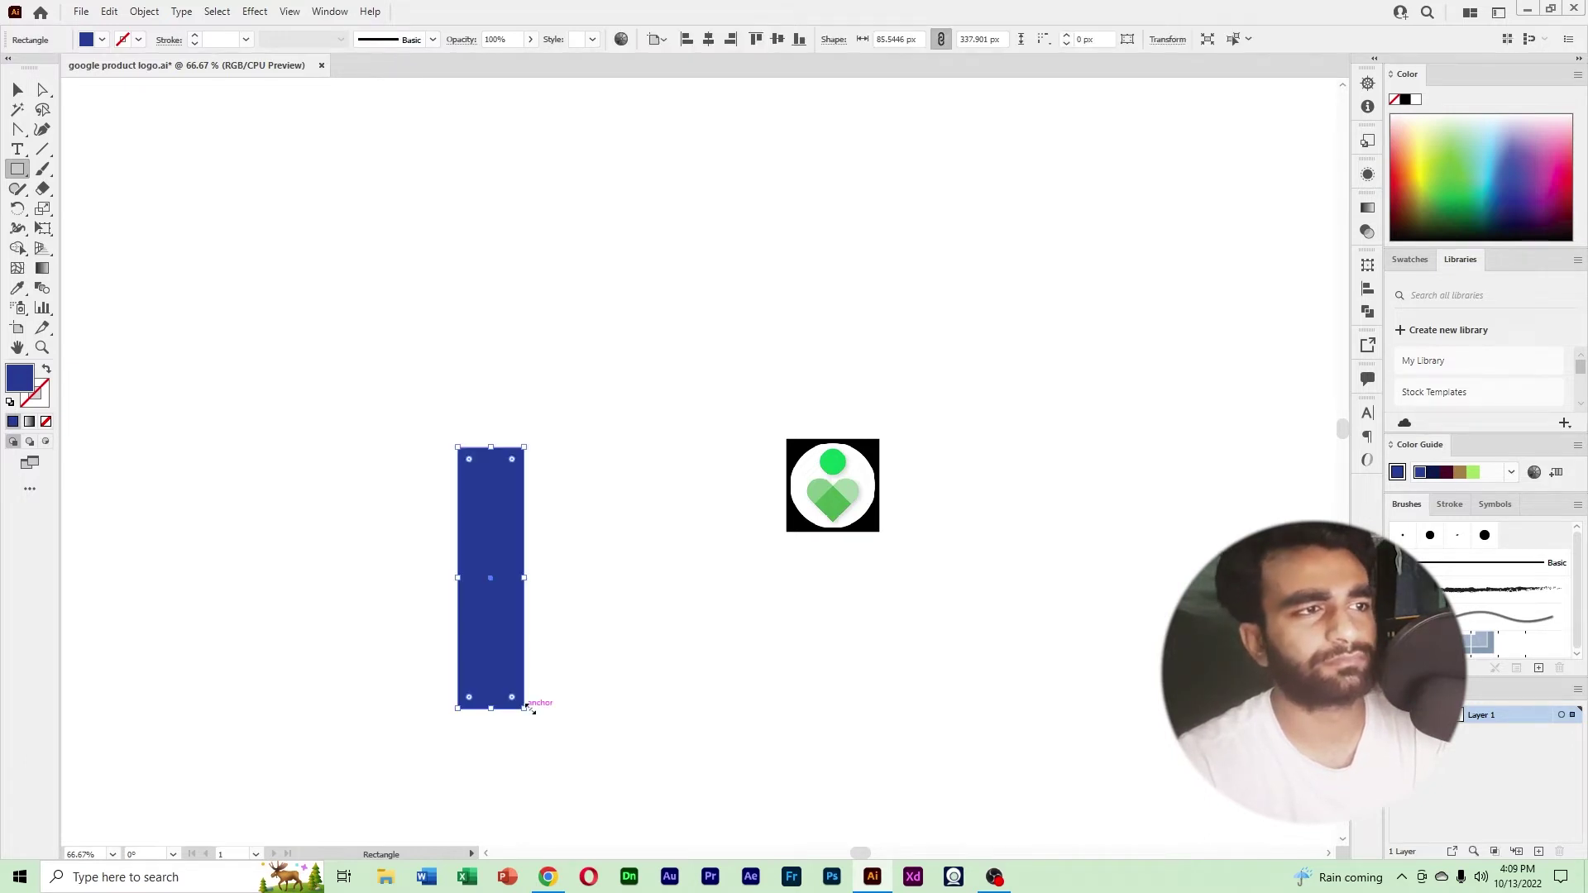
click(43, 90)
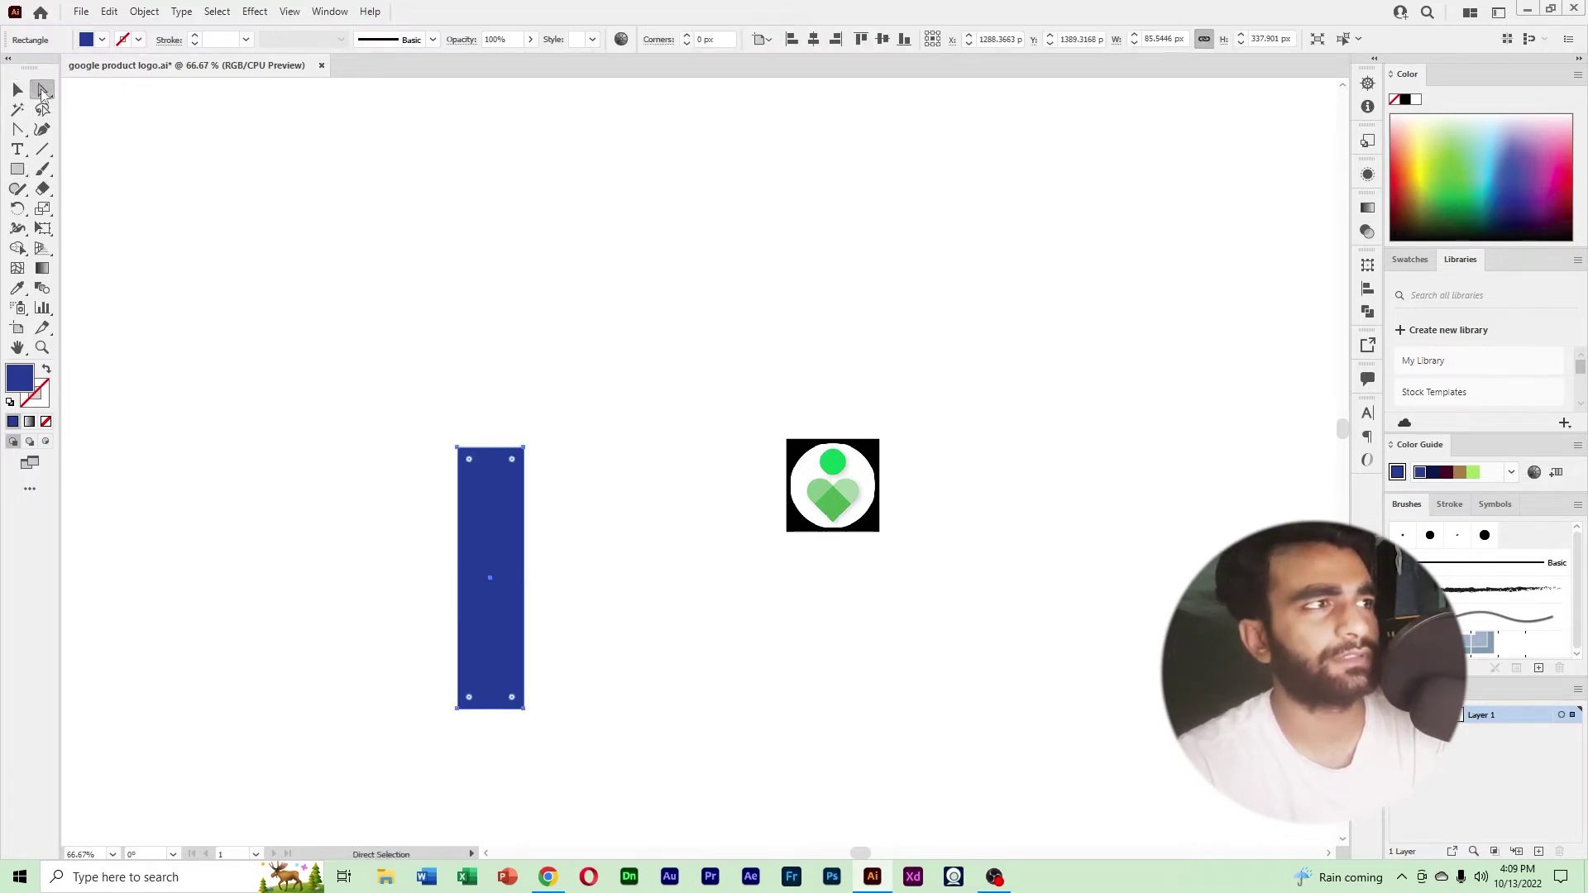
drag(417, 393, 628, 563)
drag(513, 463, 490, 581)
click(732, 536)
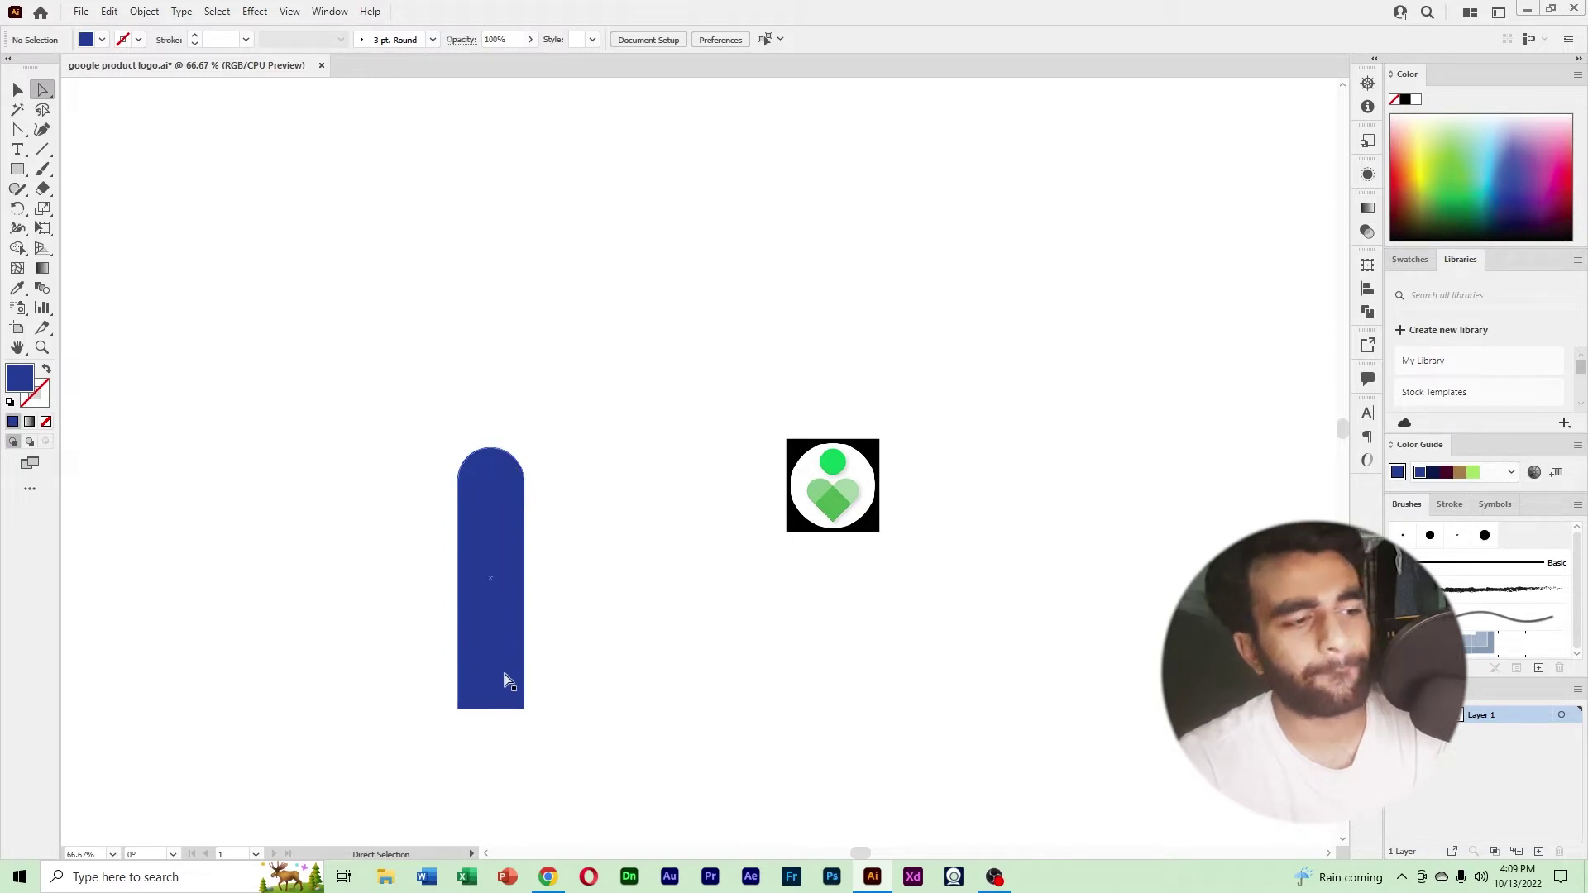
Duplicate the round-topped bar, keep one copy above the original and delete the extra copy beside it.
drag(507, 680, 346, 643)
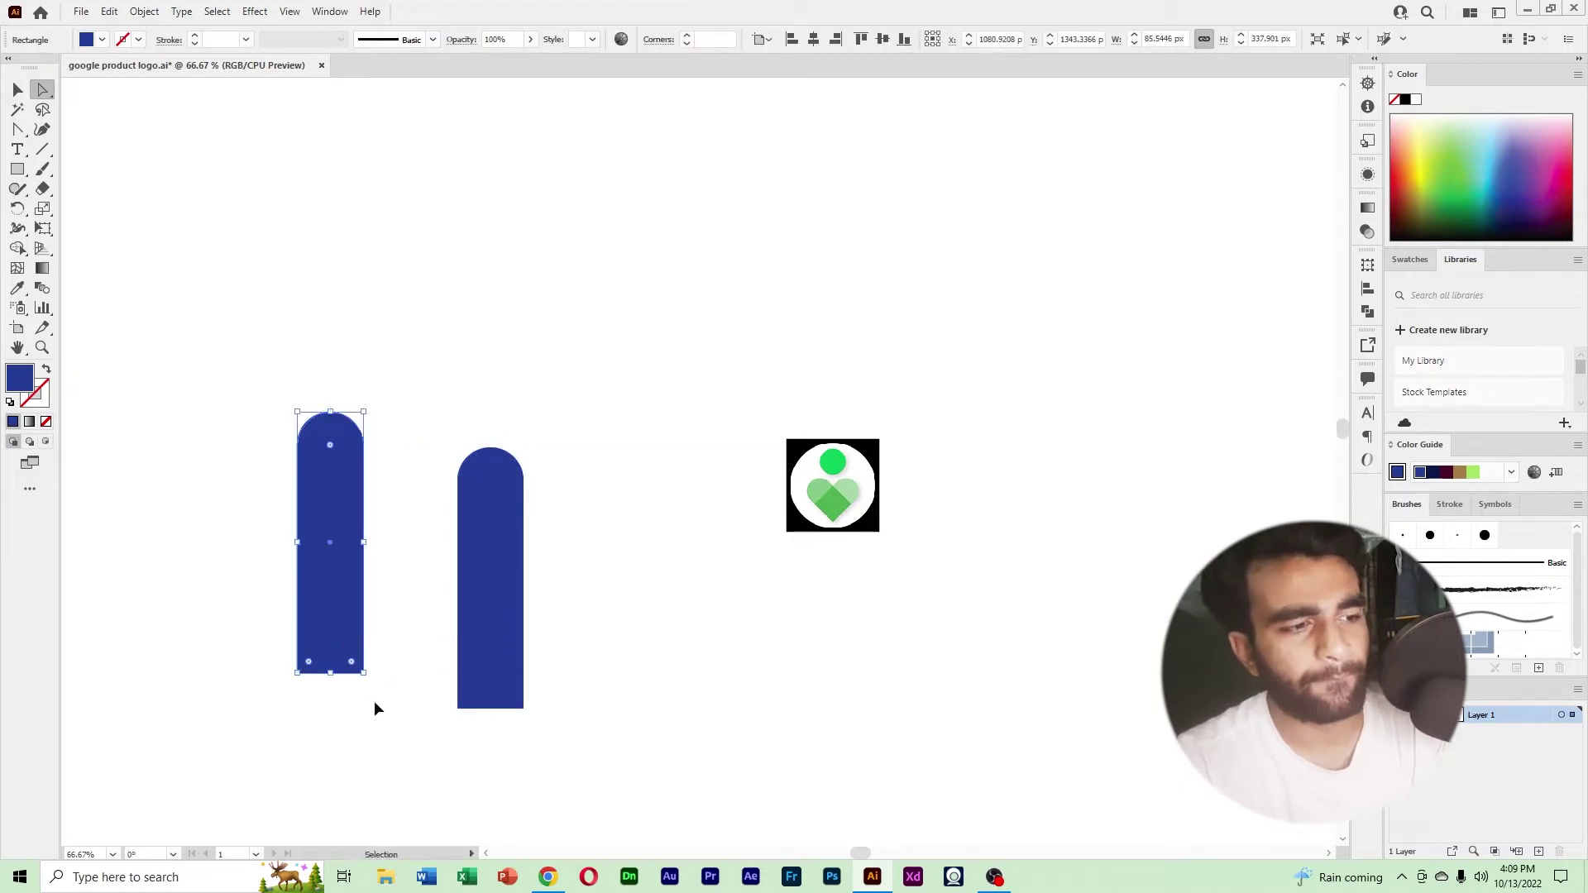
drag(347, 559, 588, 277)
drag(364, 532, 426, 577)
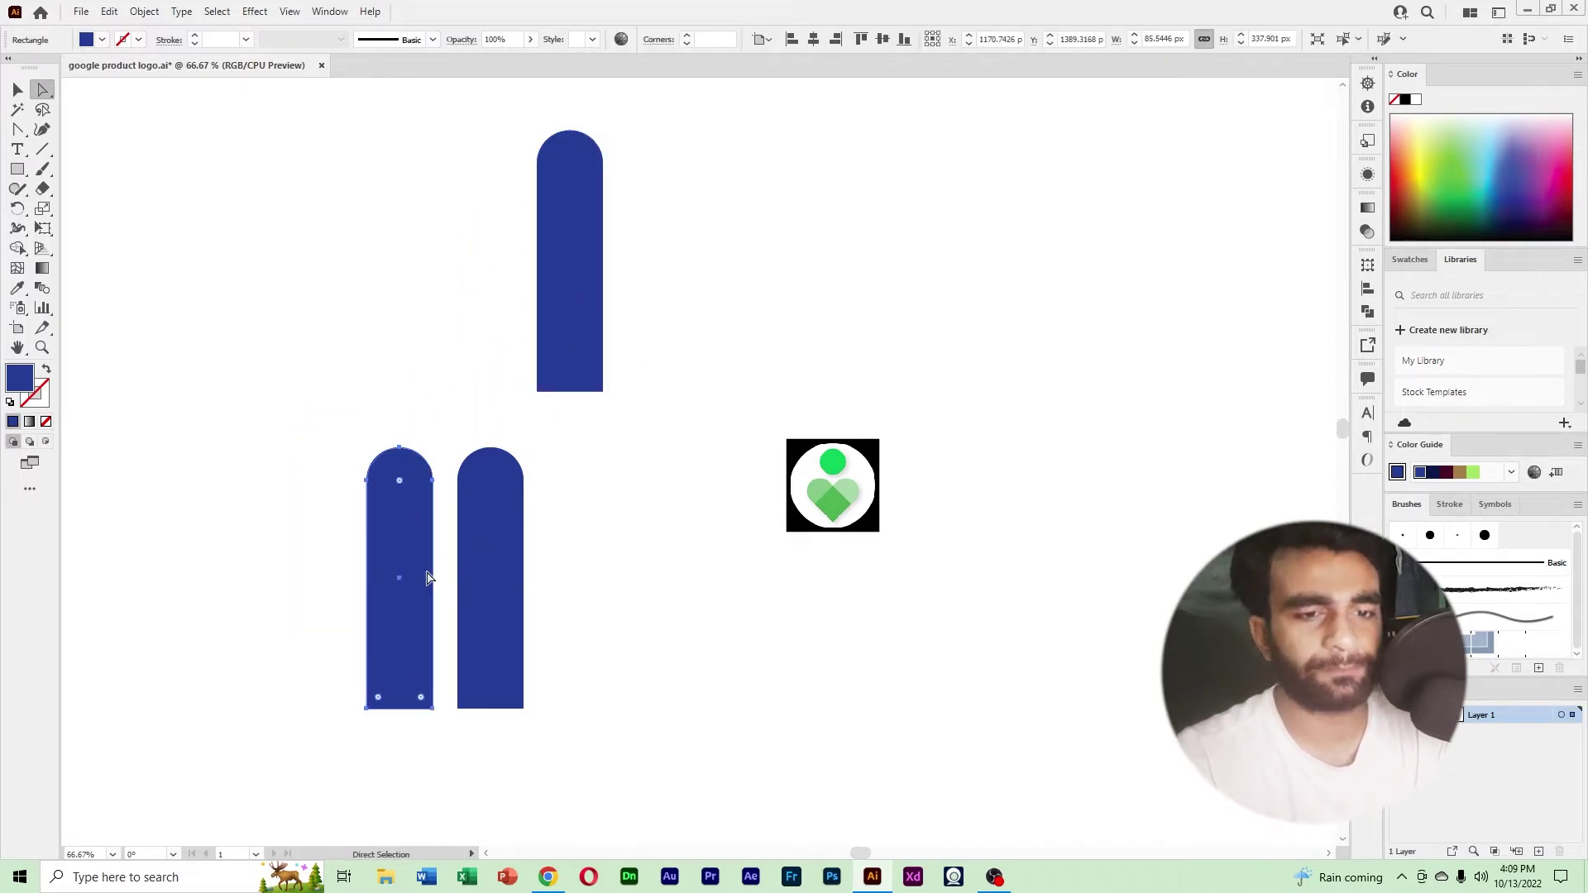
key(Delete)
Rotate the lower bar about 45 degrees so its rounded end points to the upper left, and deselect it.
click(485, 517)
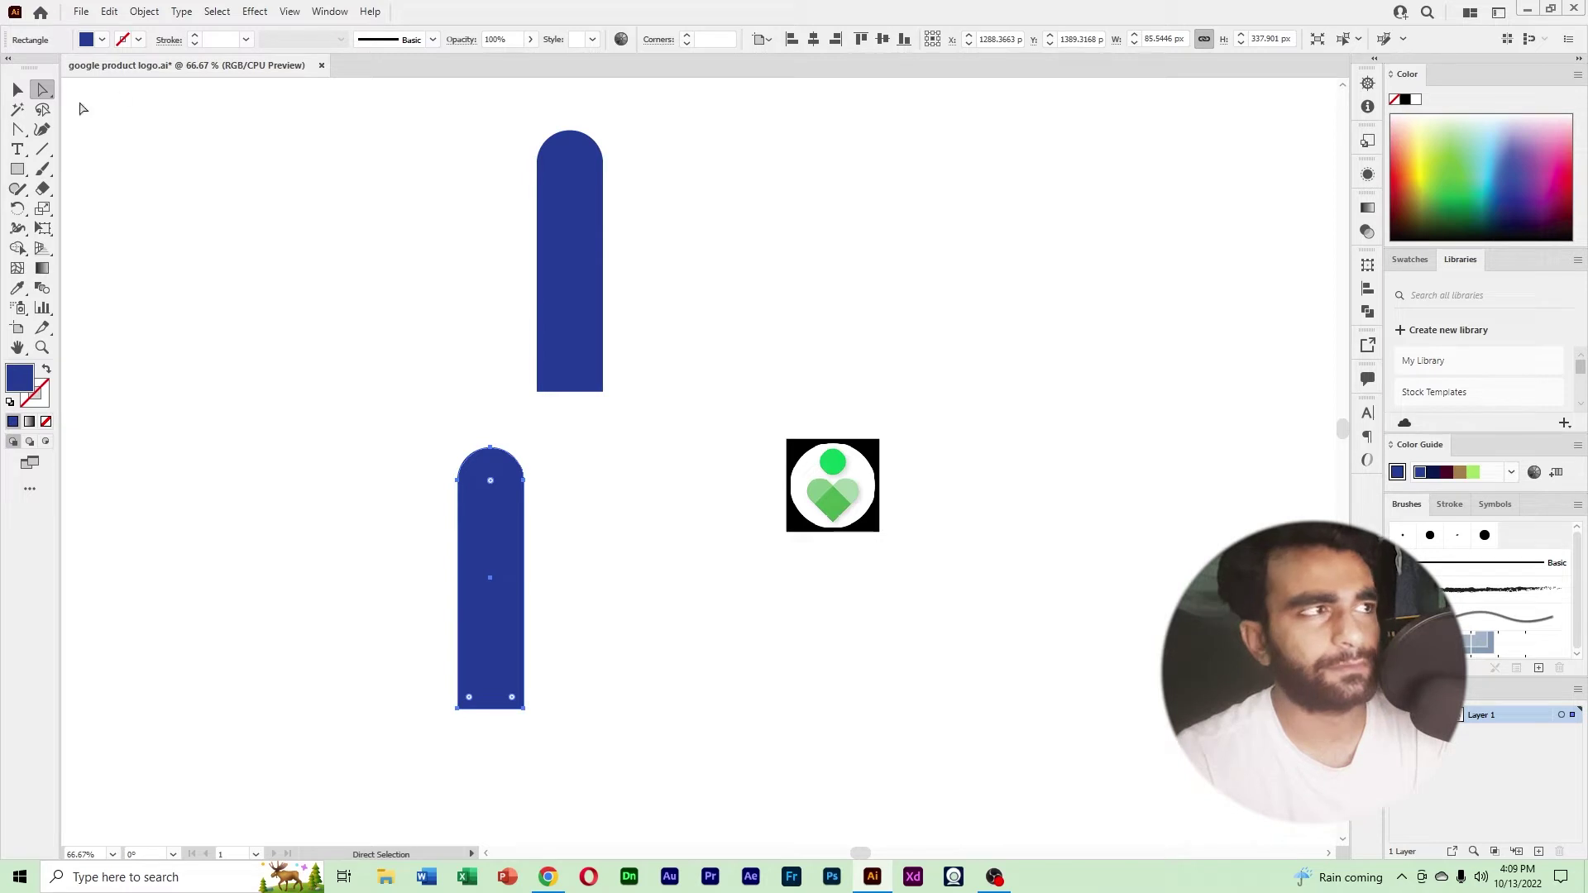
click(15, 91)
drag(527, 711, 611, 701)
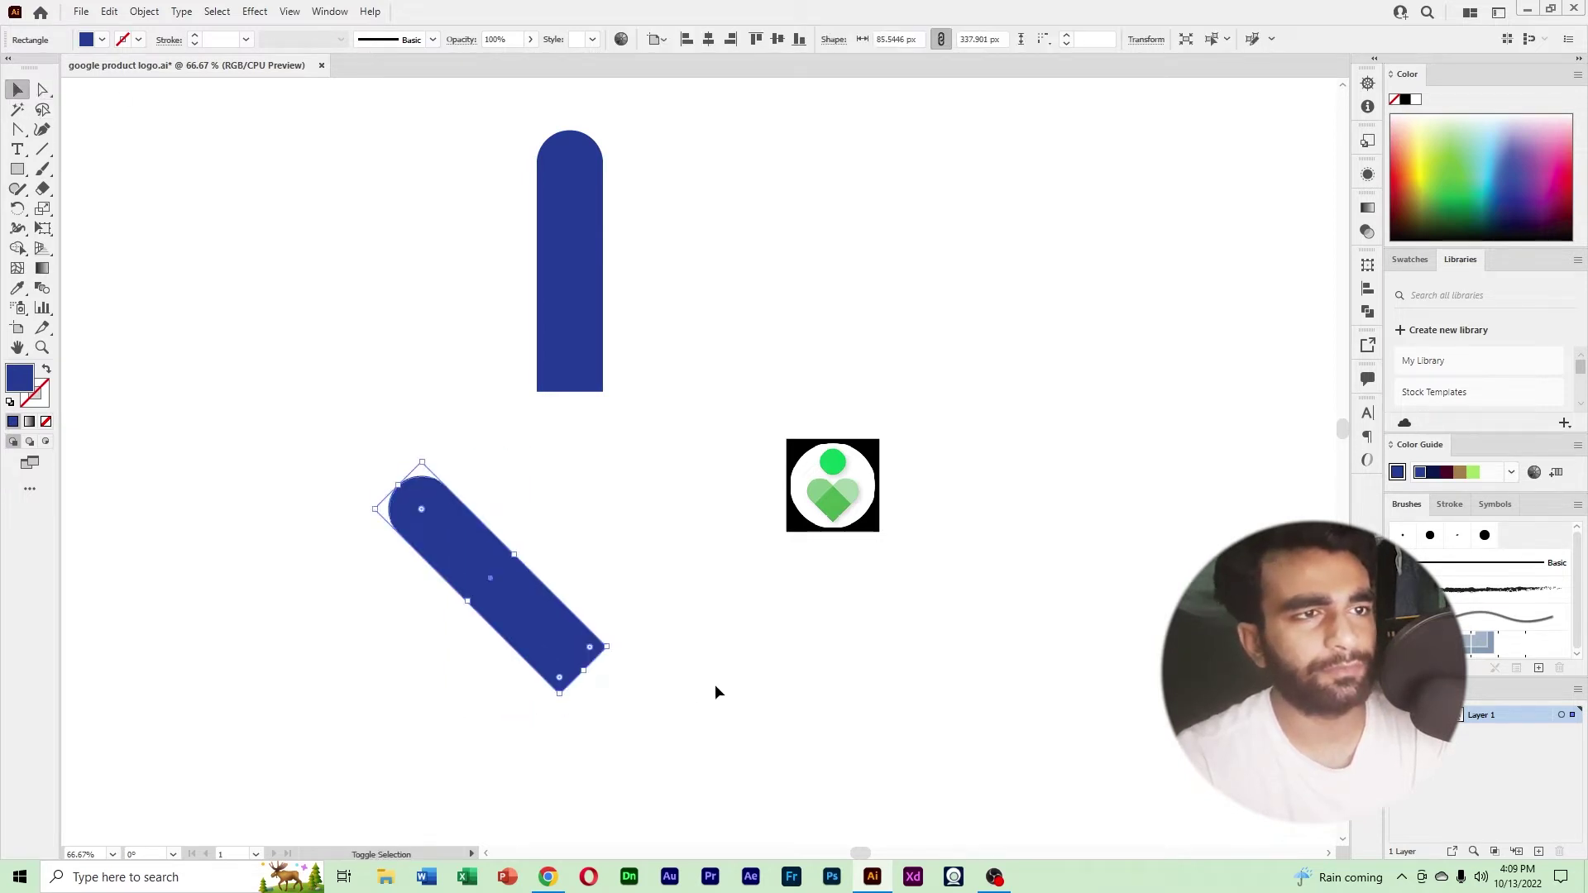
click(713, 683)
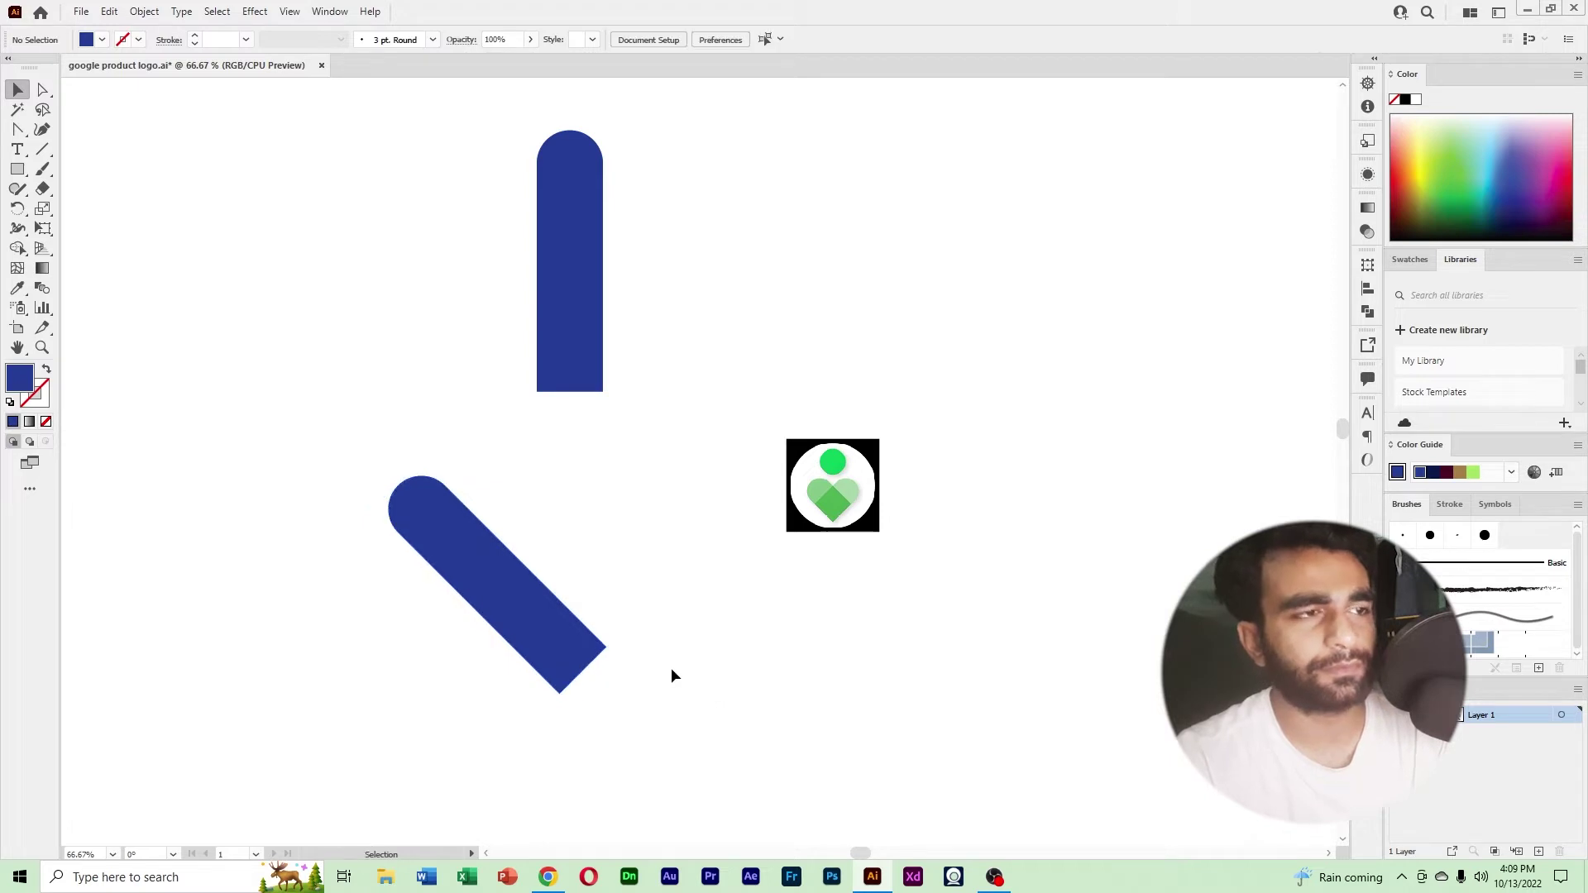
Reflect a copy of the diagonal bar and move it over the original so their rounded ends form a heart.
right_click(531, 607)
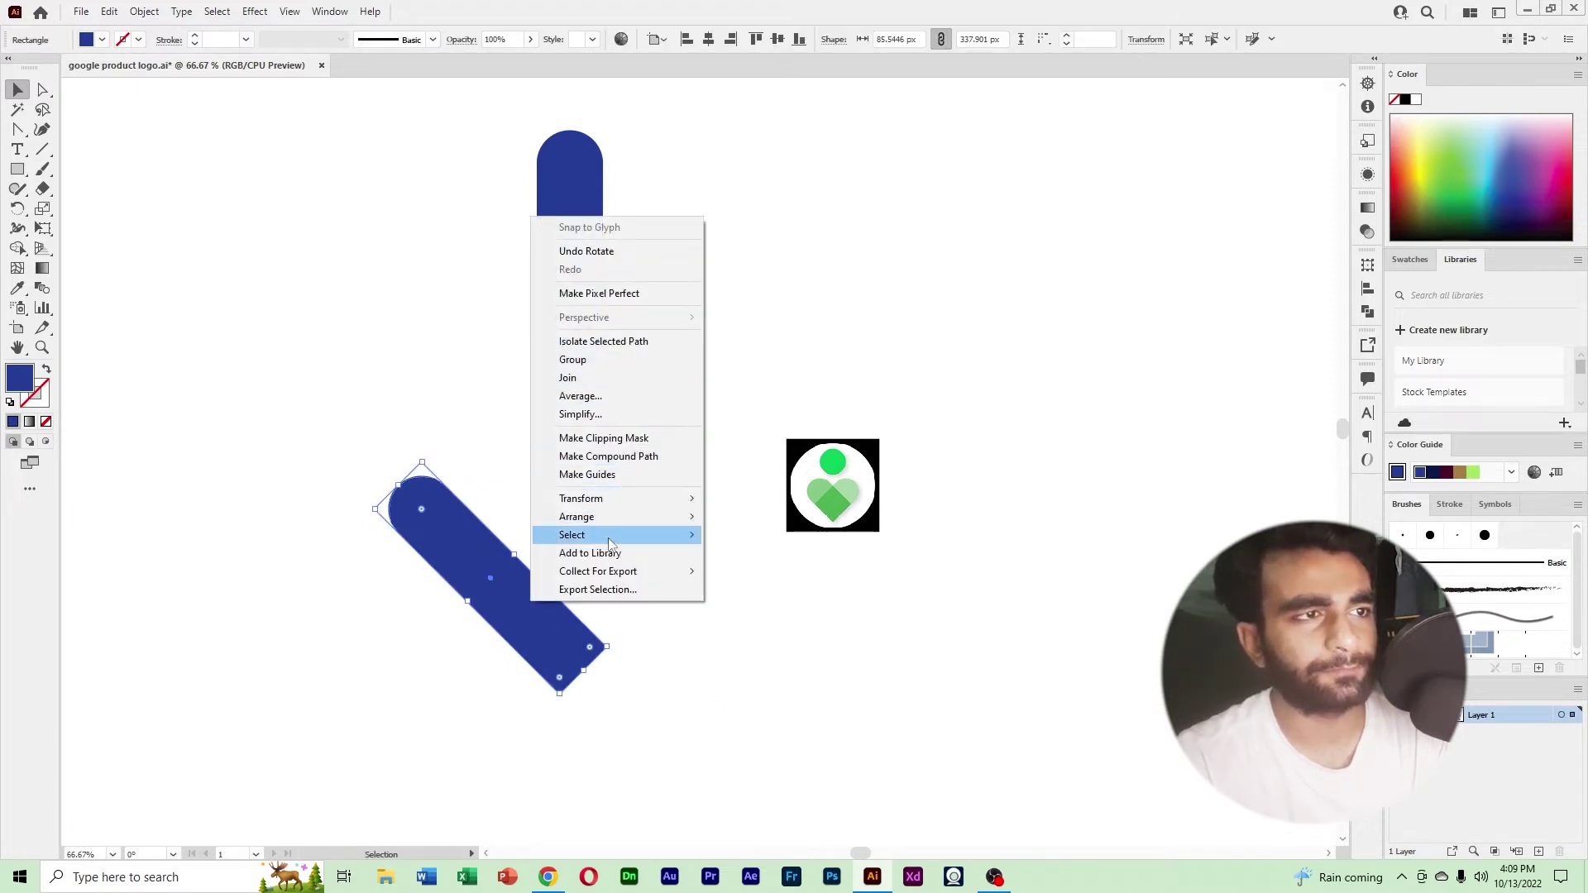
mouse_move(646, 502)
click(746, 559)
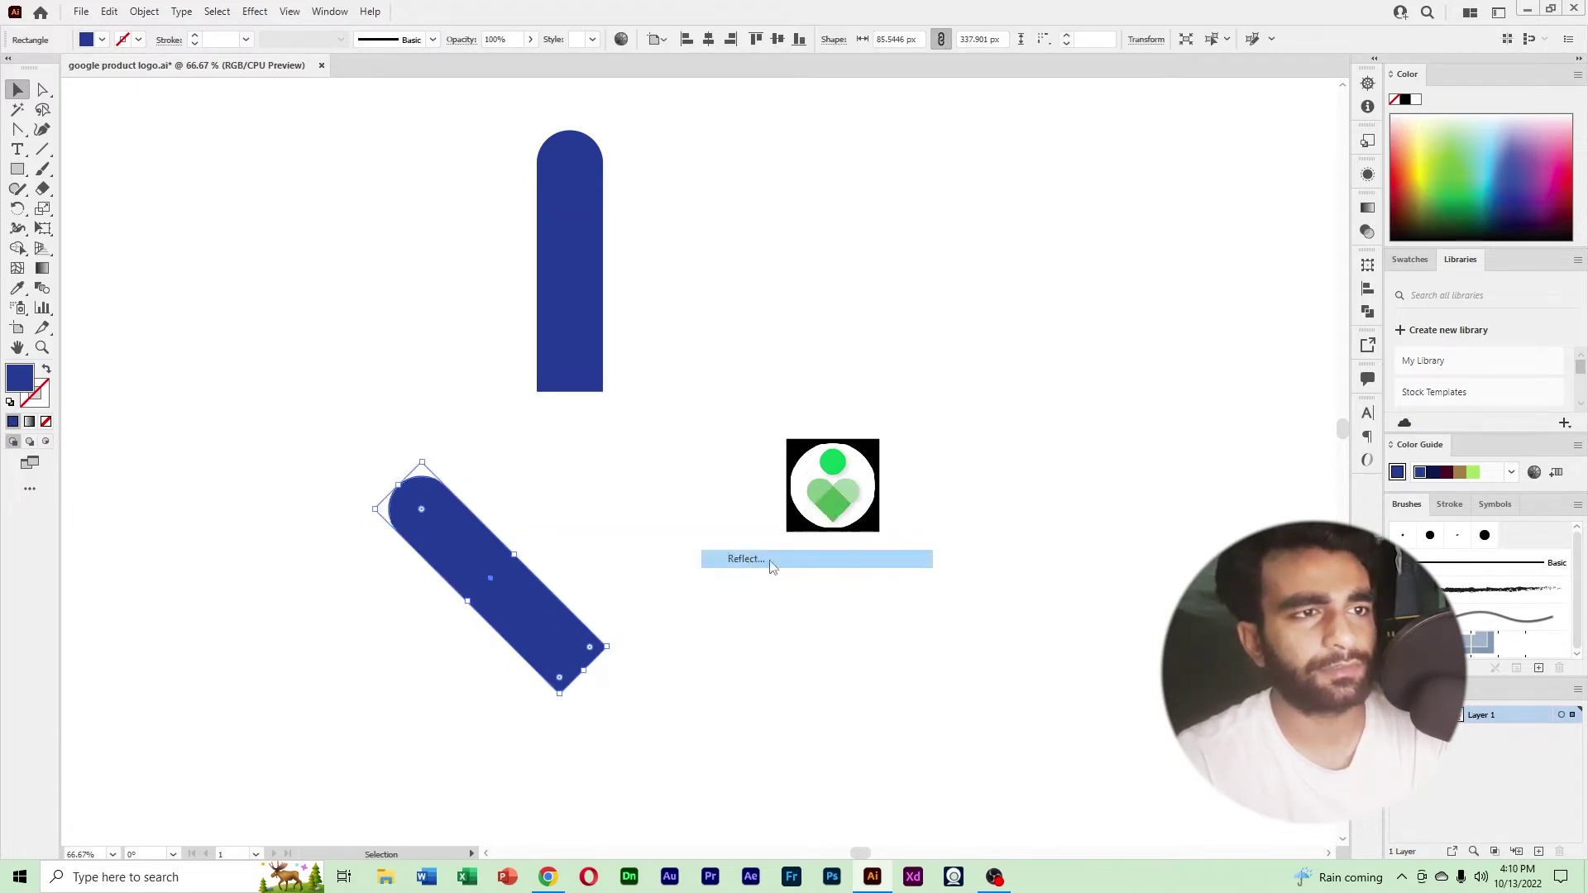
click(1061, 581)
click(780, 635)
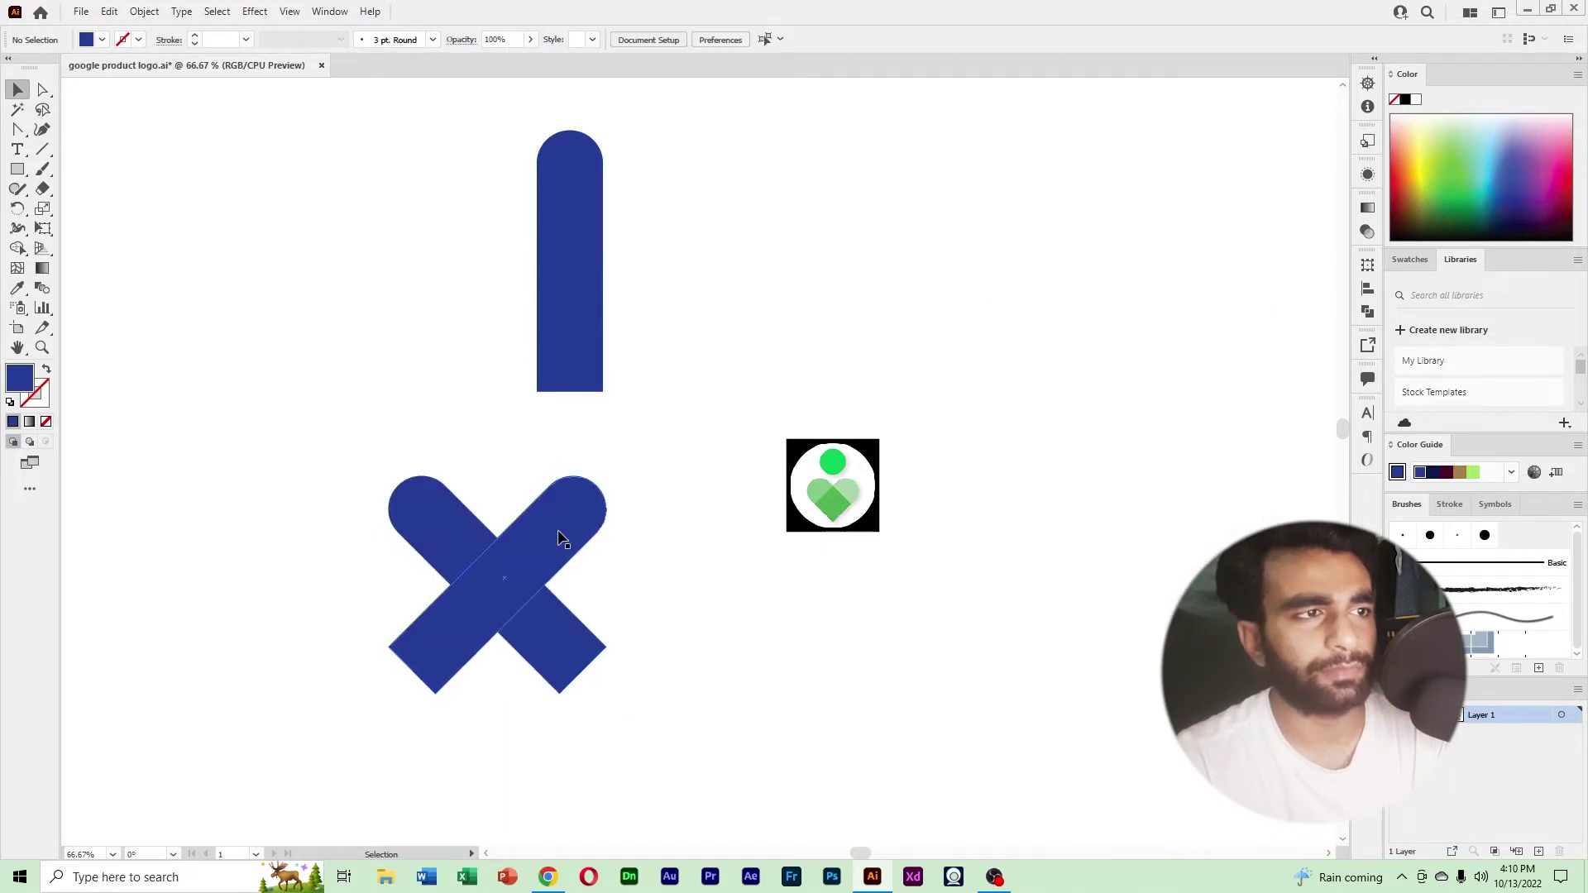
drag(564, 536, 466, 532)
Cut away the two lower legs of the crossed bars with the Shape Builder, leaving only the heart, and deselect it.
drag(684, 668, 319, 445)
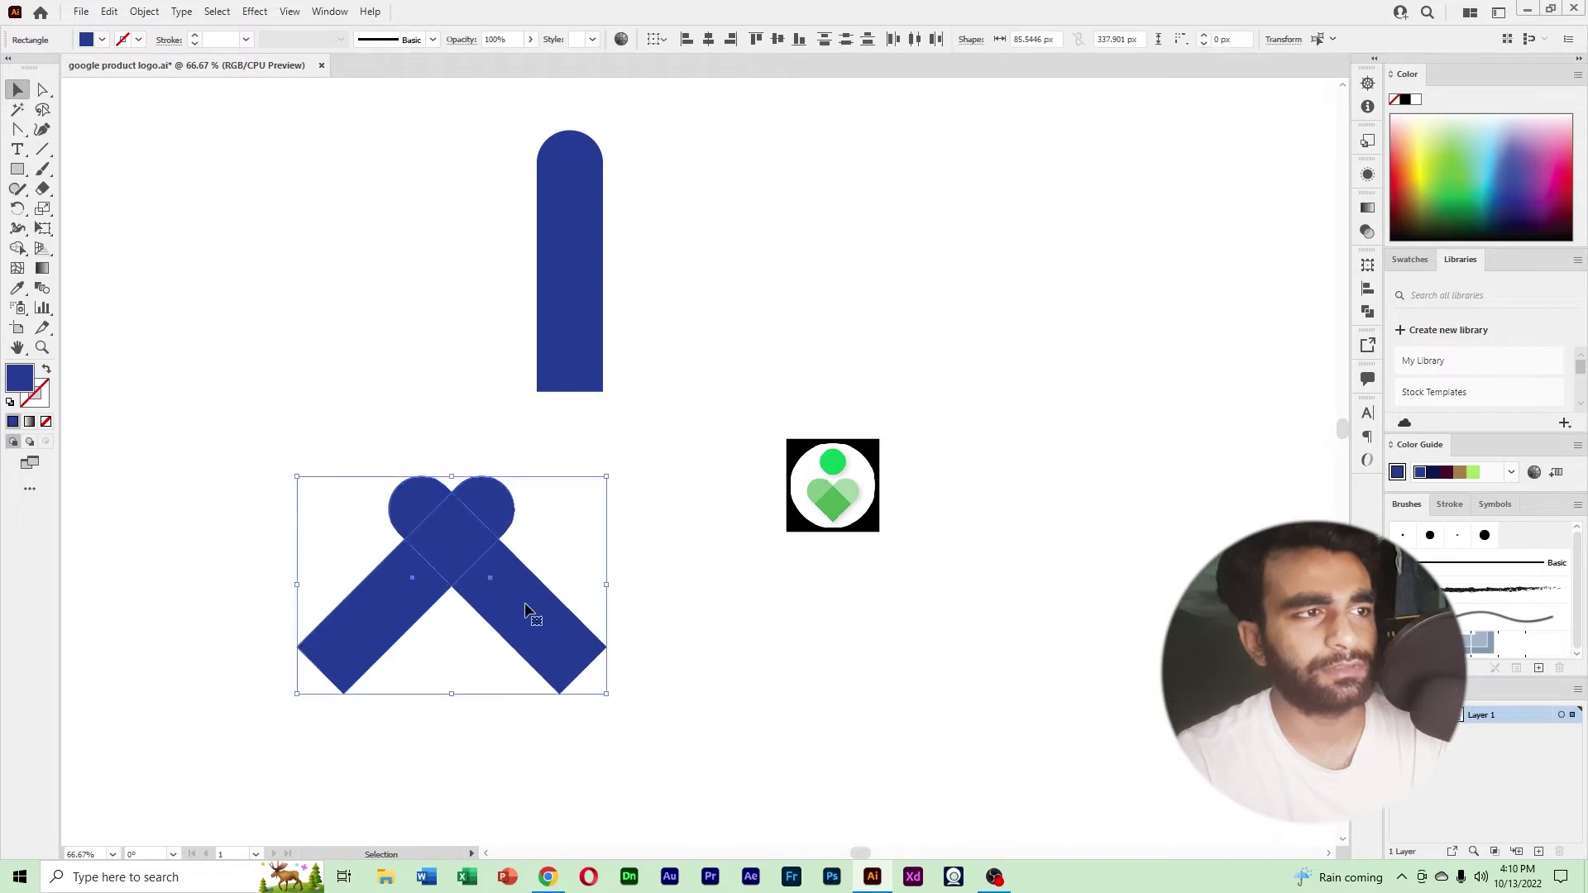
drag(639, 542, 757, 602)
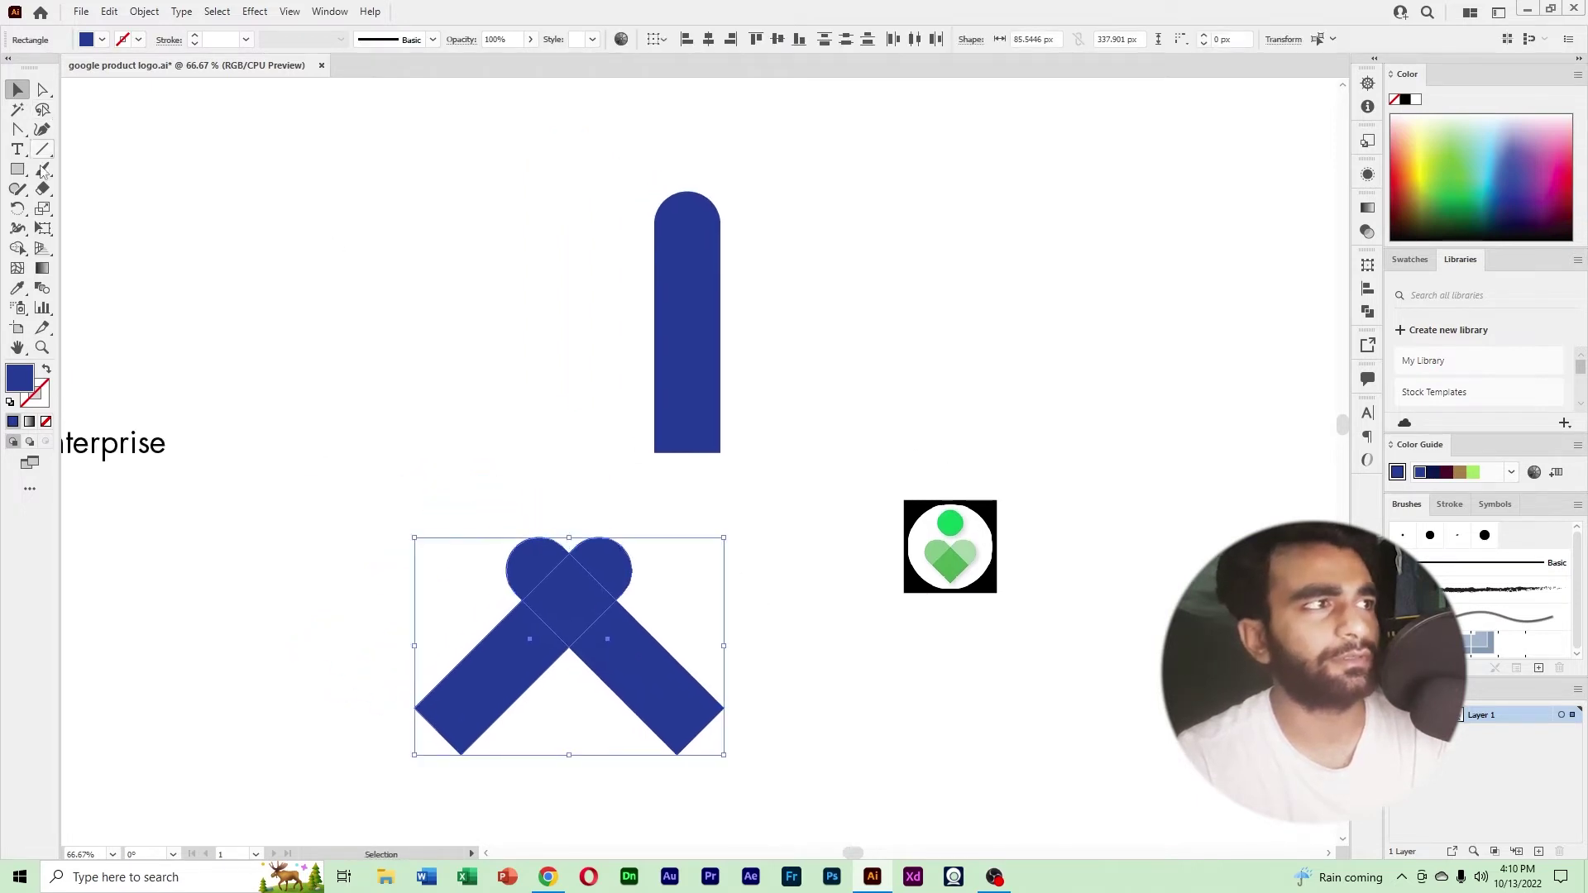
click(18, 249)
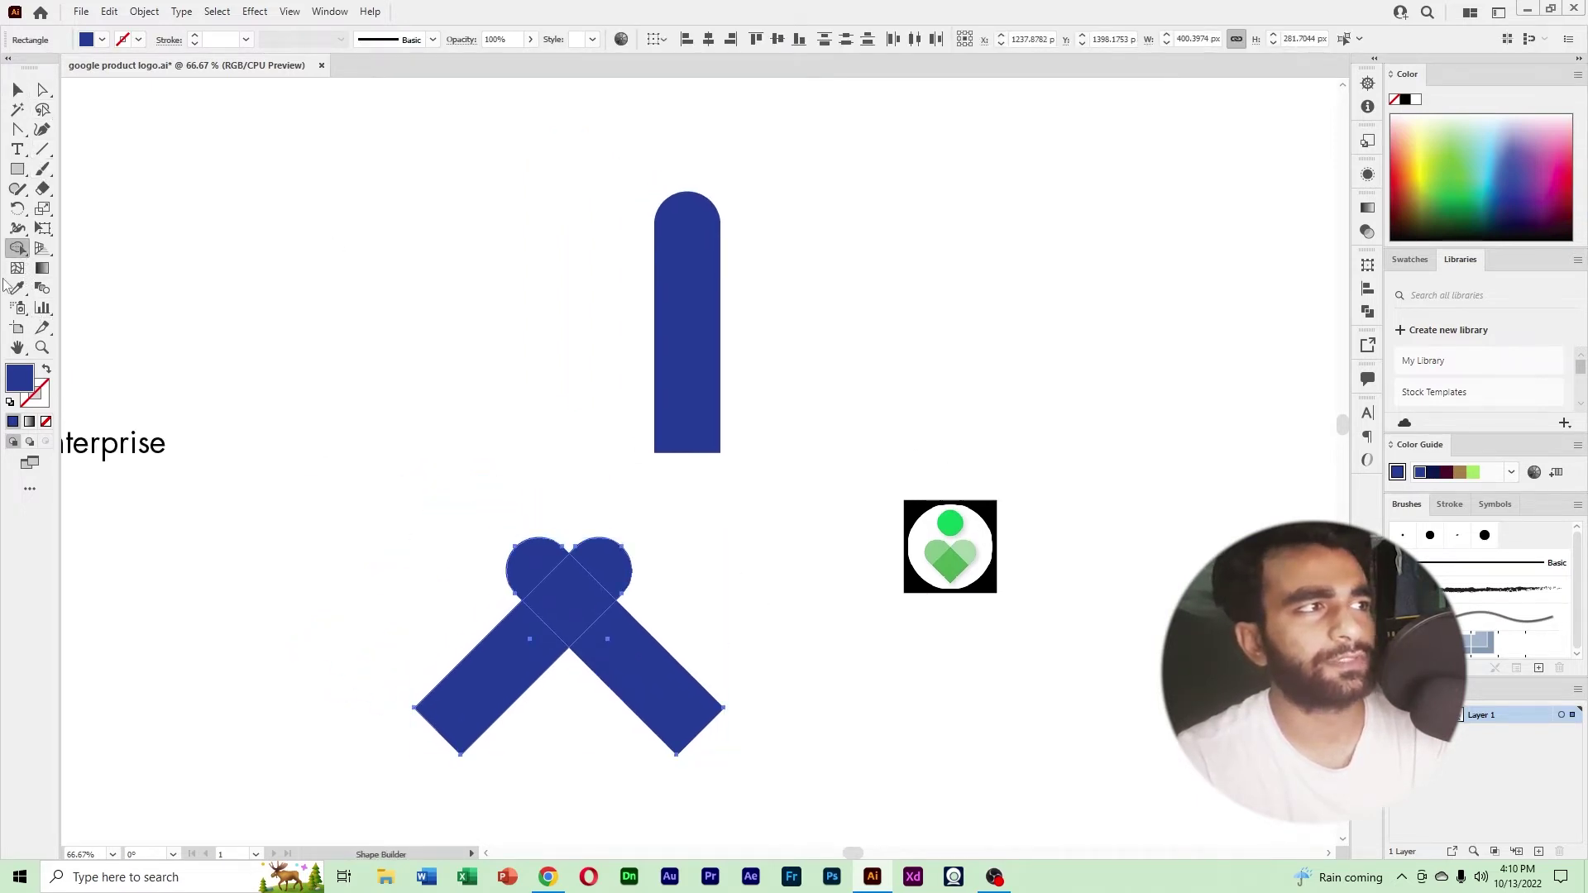
alt+click(488, 691)
alt+click(667, 675)
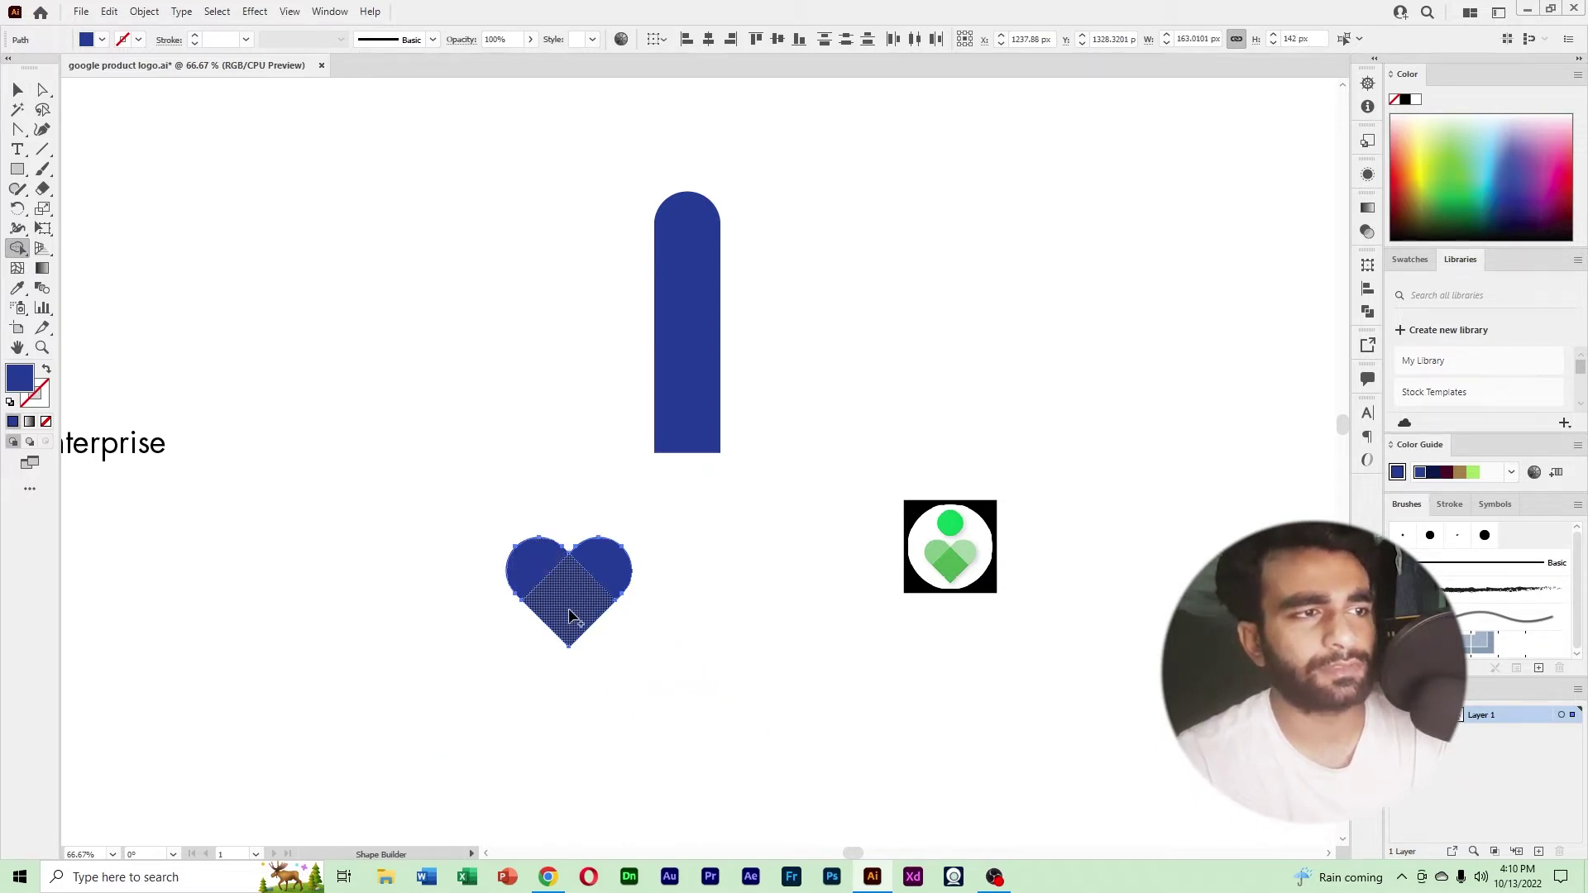
click(18, 89)
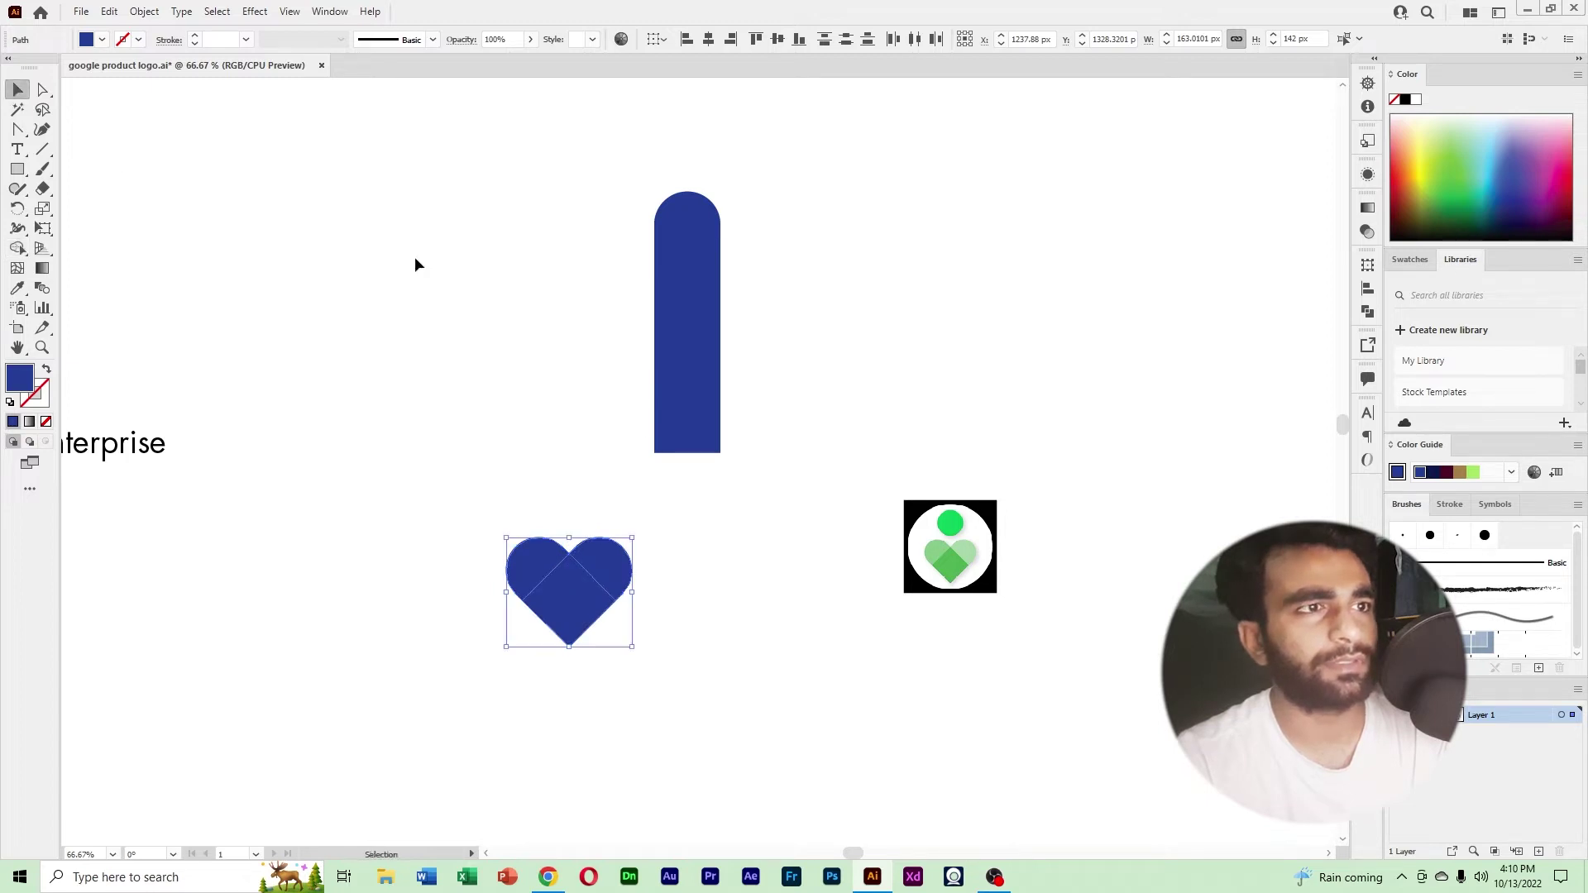
click(414, 256)
Move the upper bar above the heart, cross it with a copy rotated 90 degrees, and shift both bars up.
drag(693, 399, 579, 377)
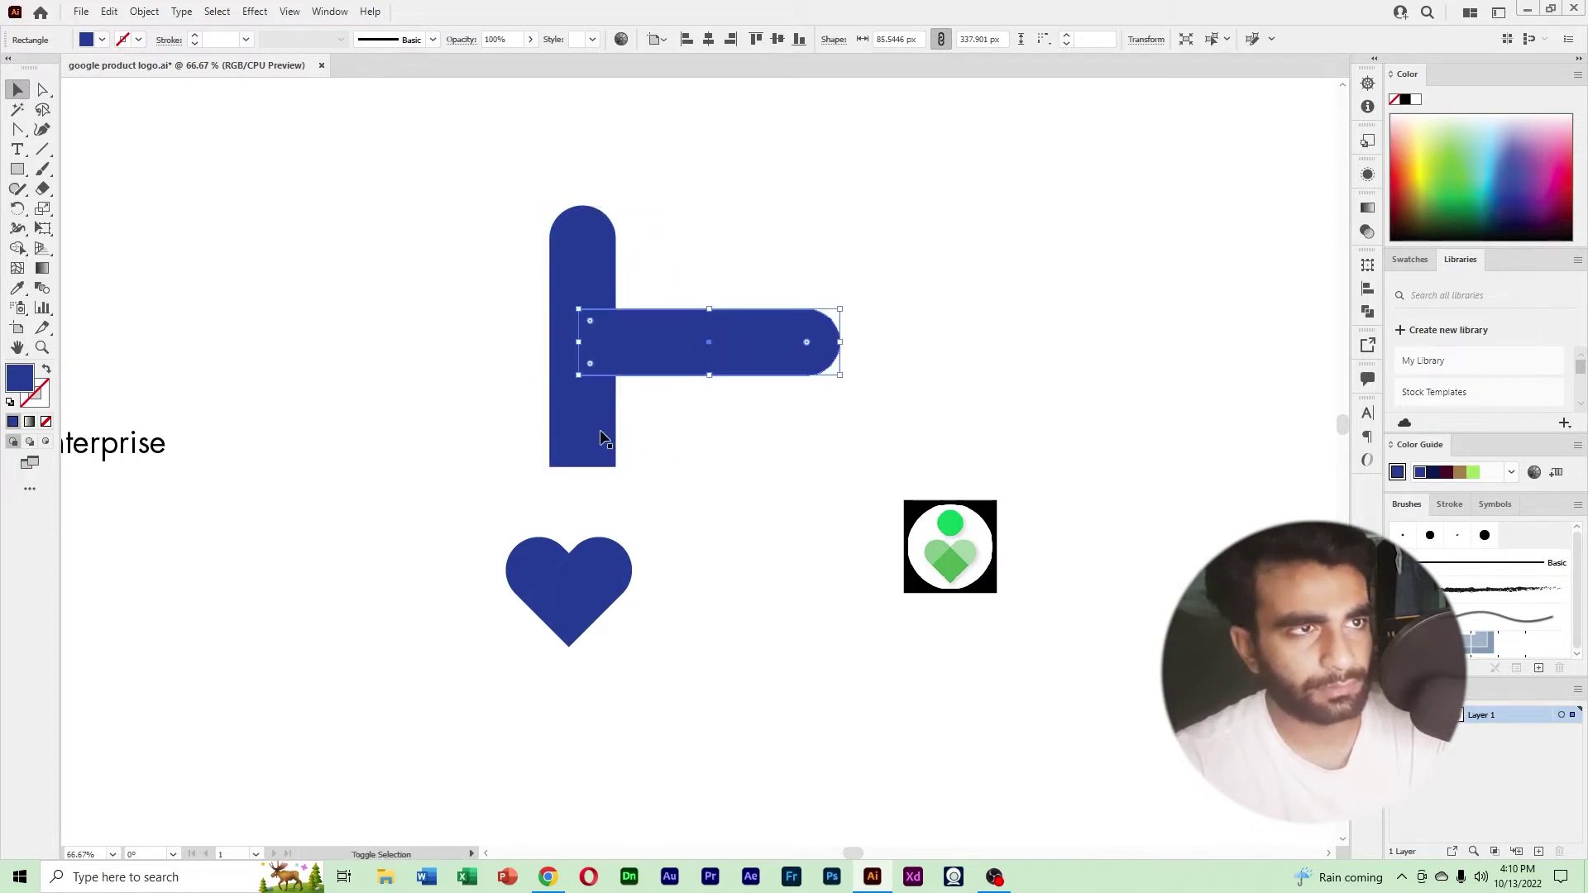
drag(686, 360, 608, 397)
drag(474, 290, 589, 387)
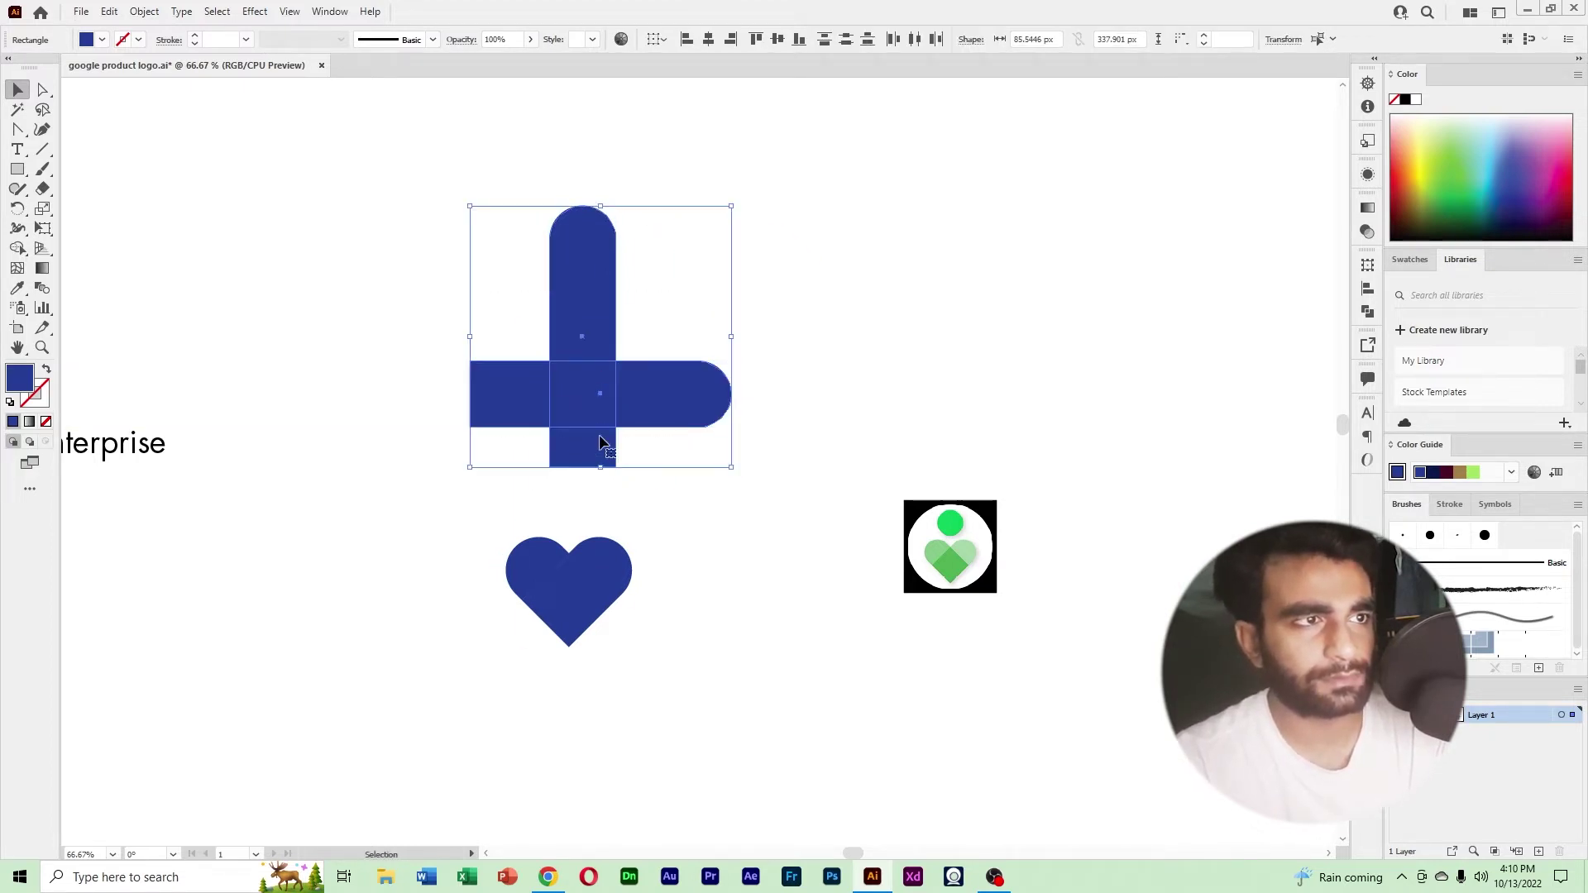
drag(603, 443, 645, 337)
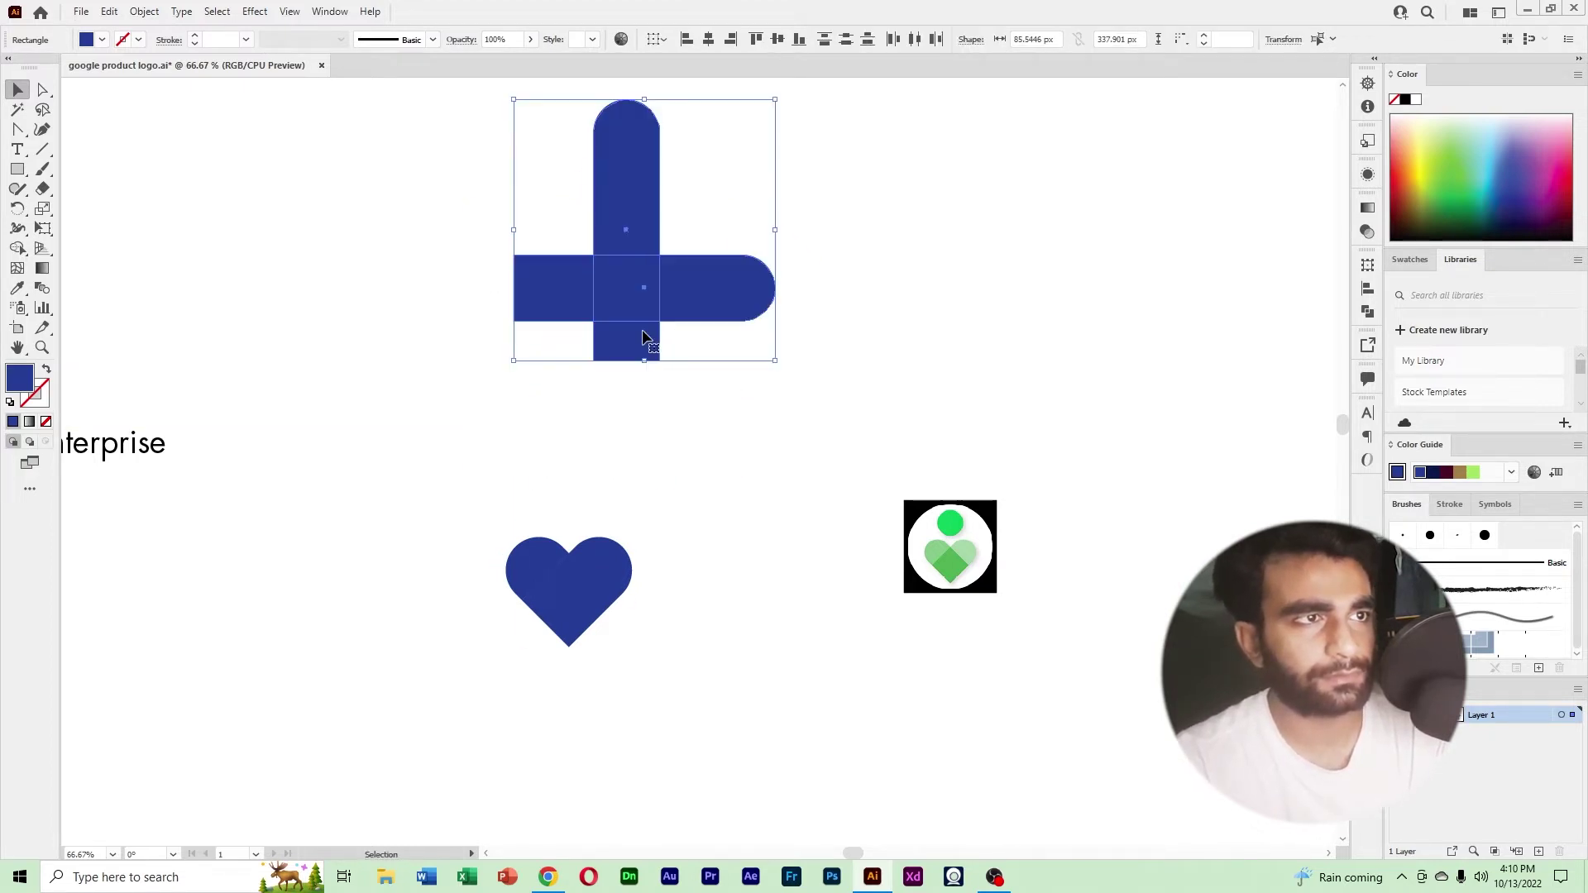
Remove the four outer arms of the crossed bars with the Shape Builder, keeping only the central square.
right_click(16, 171)
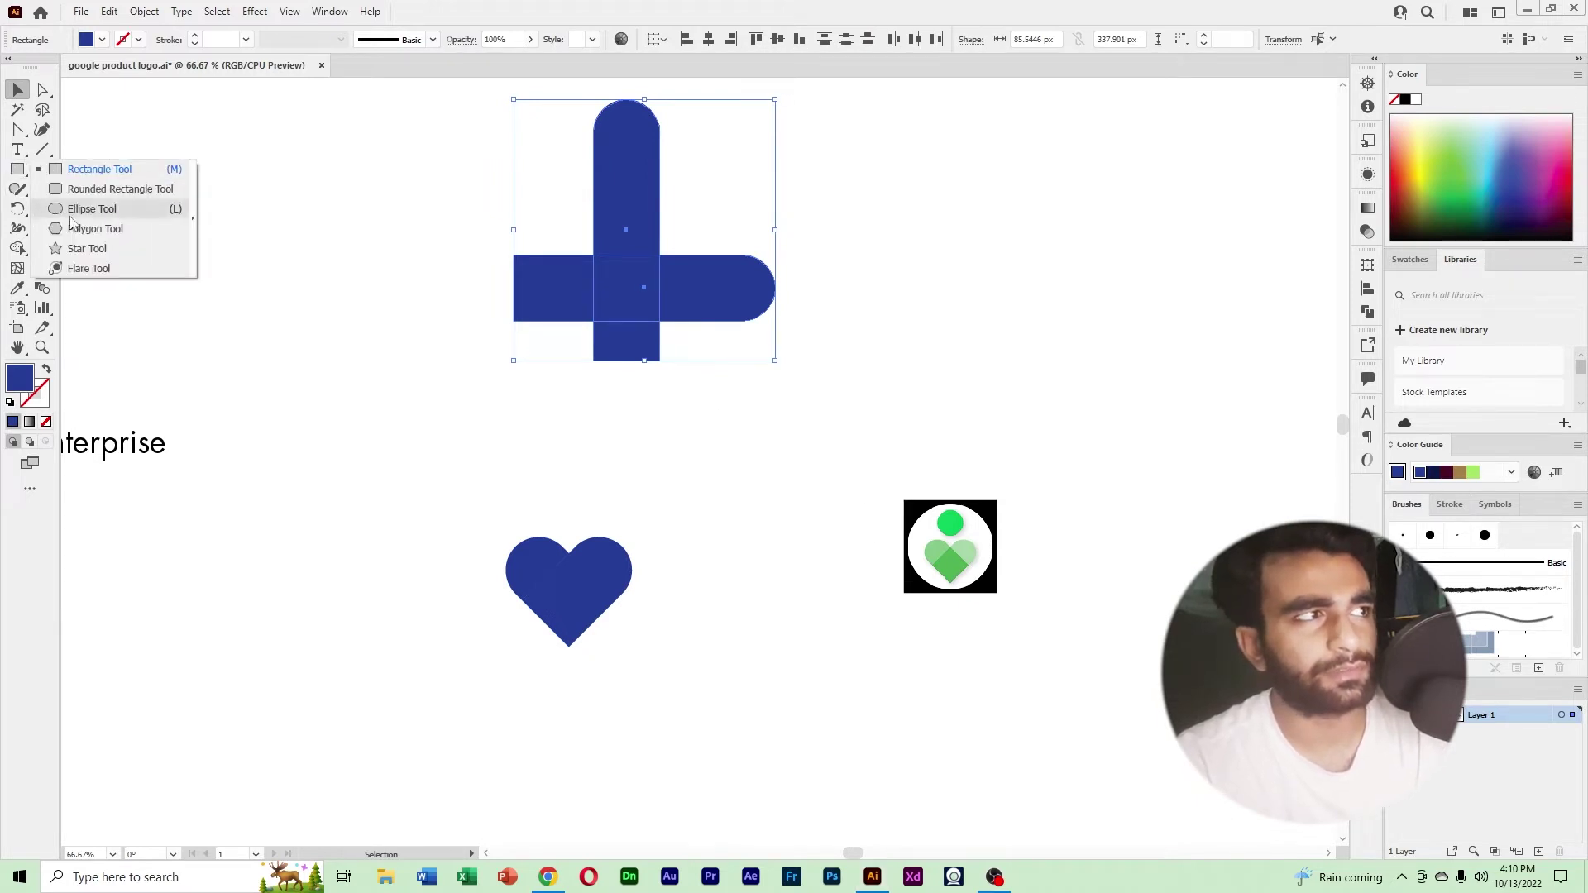
click(16, 99)
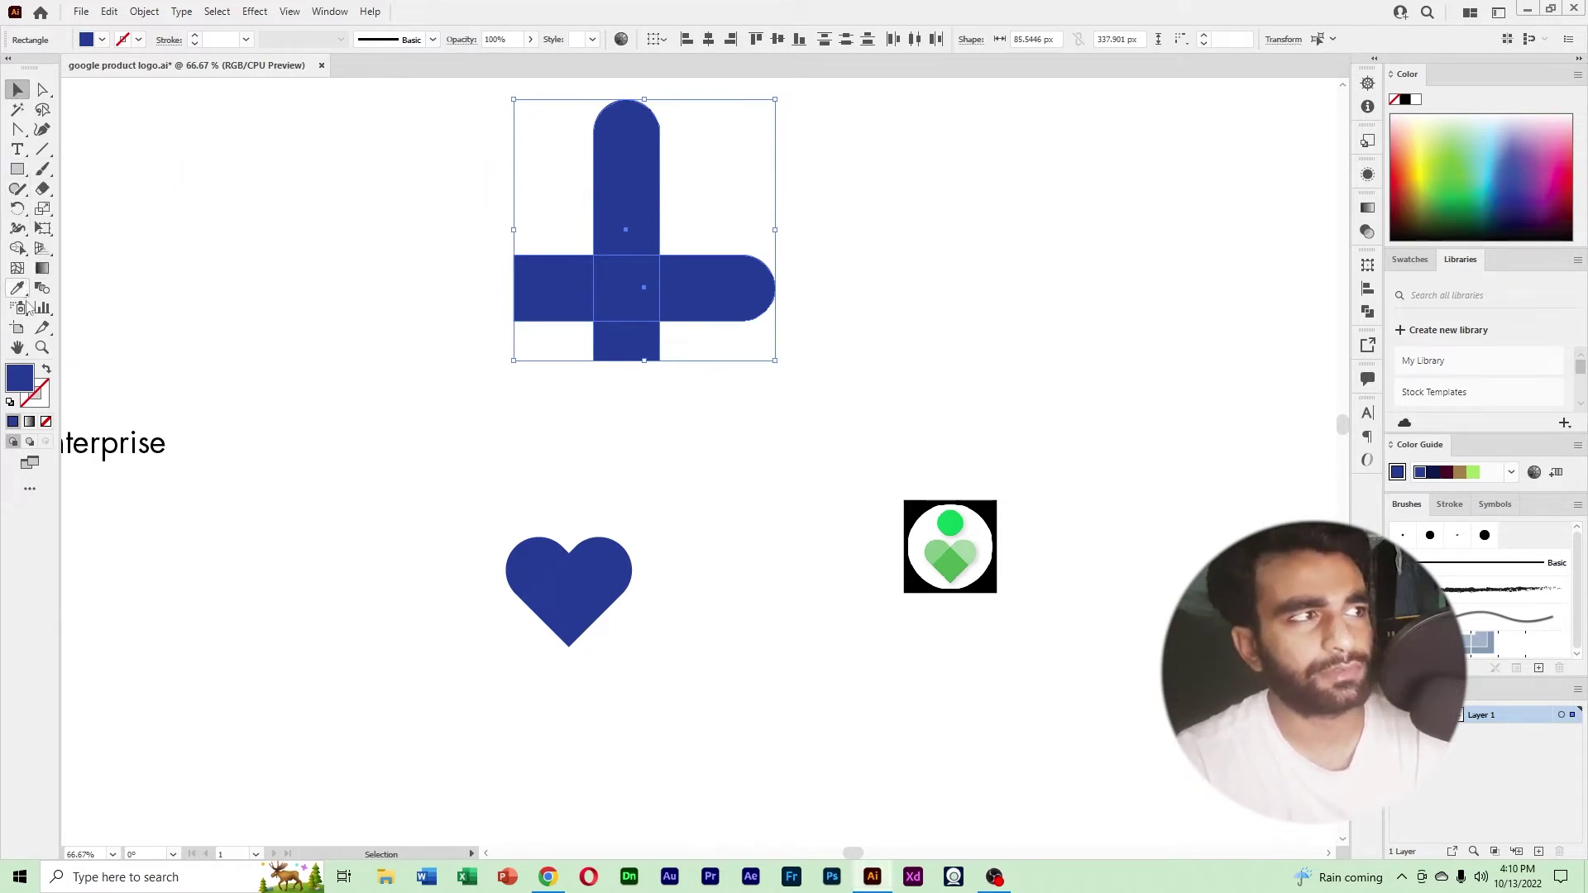
click(17, 248)
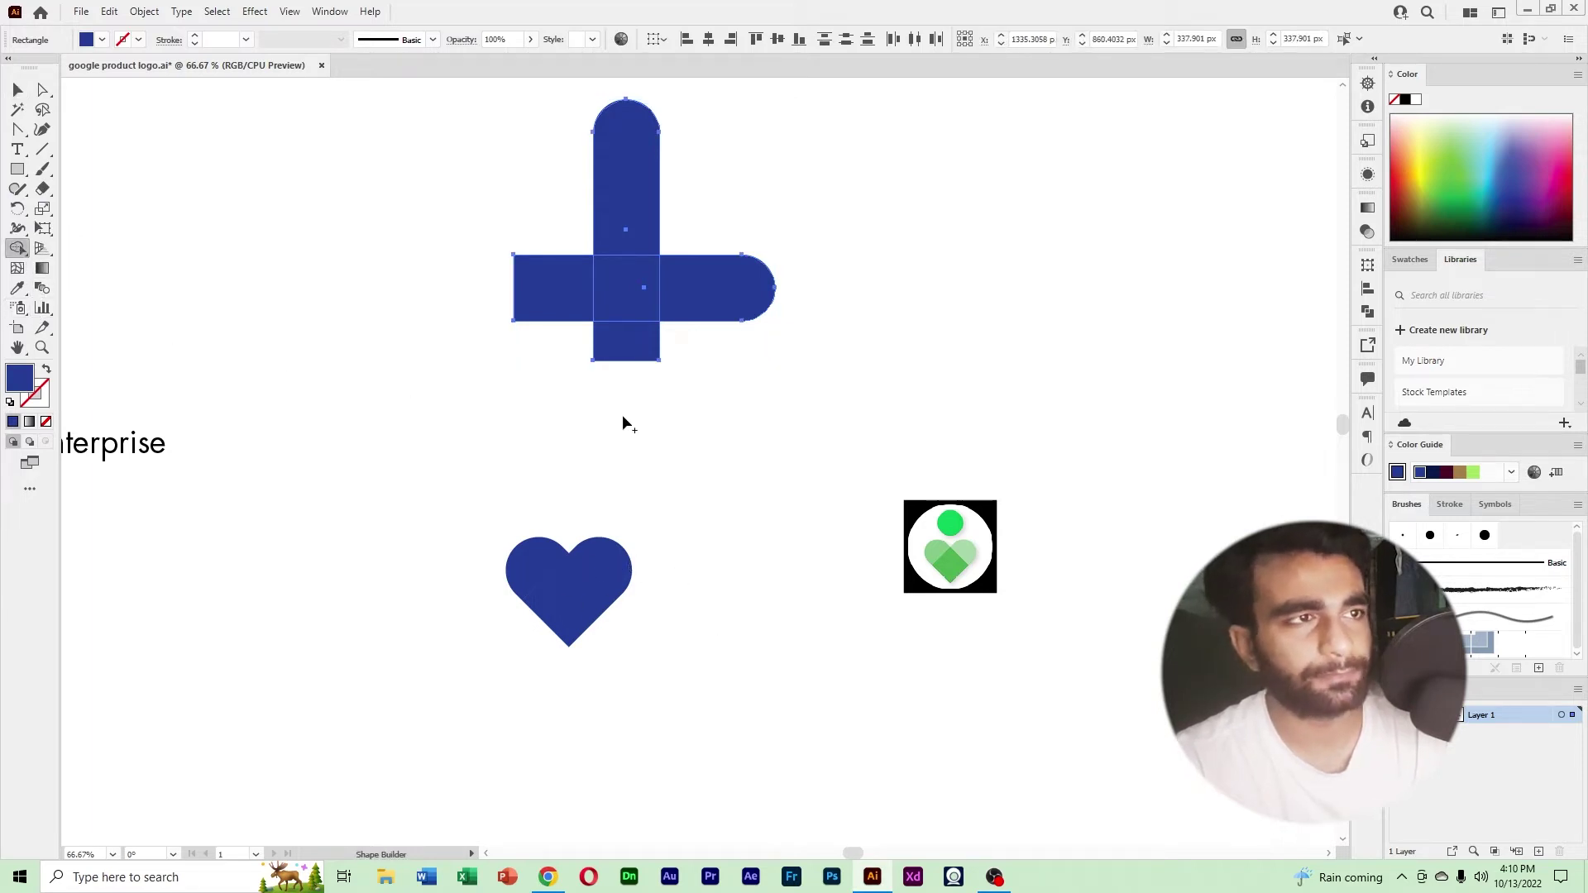
alt+click(625, 348)
alt+click(713, 294)
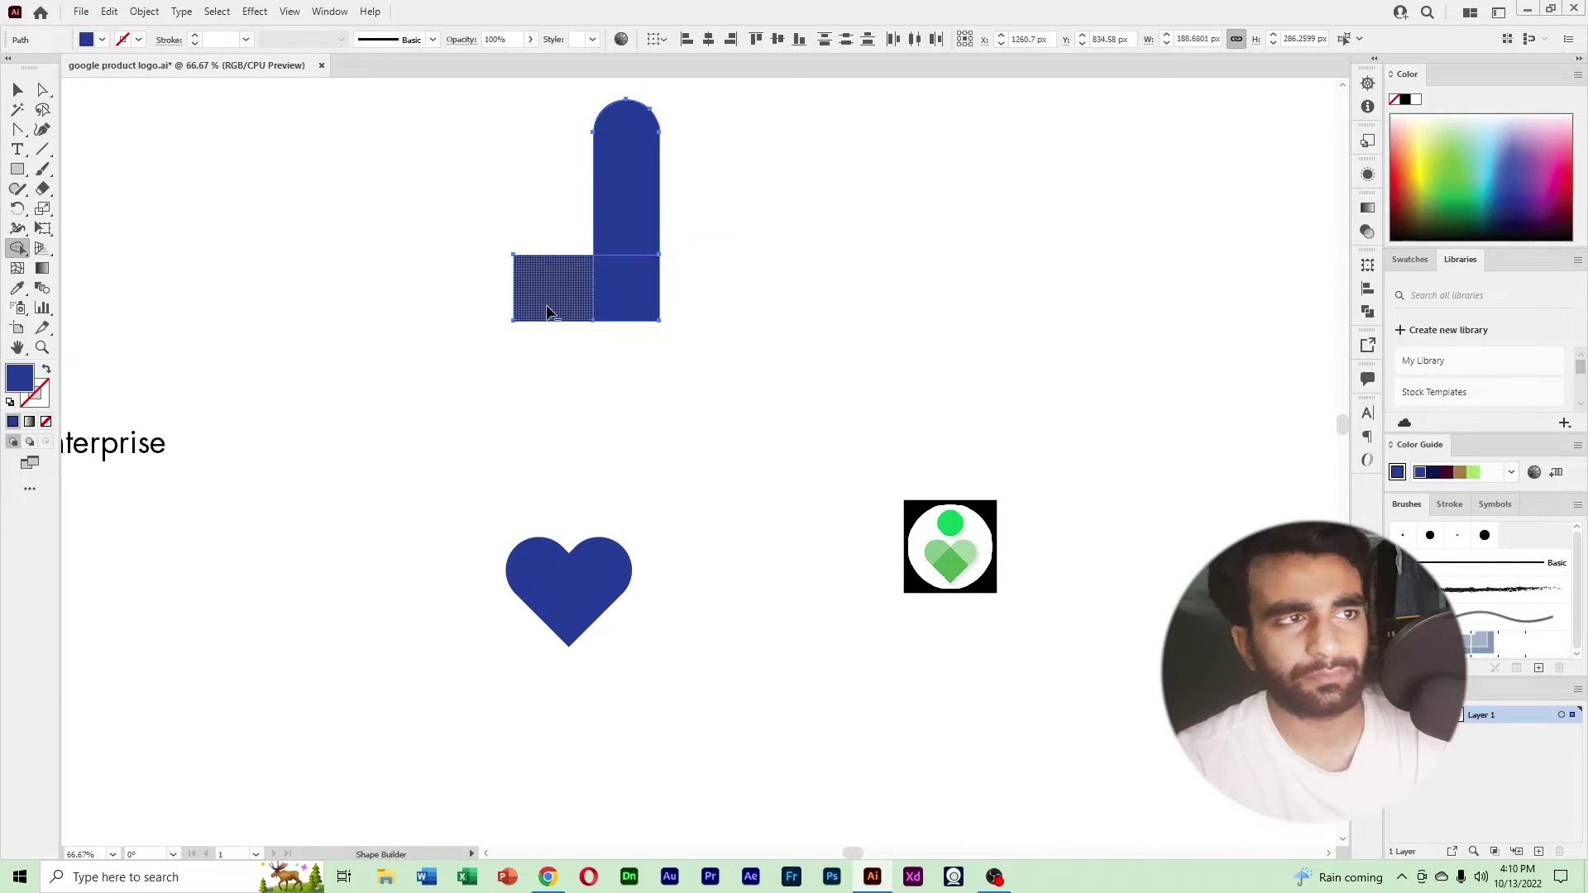
alt+click(549, 308)
alt+click(612, 196)
click(18, 88)
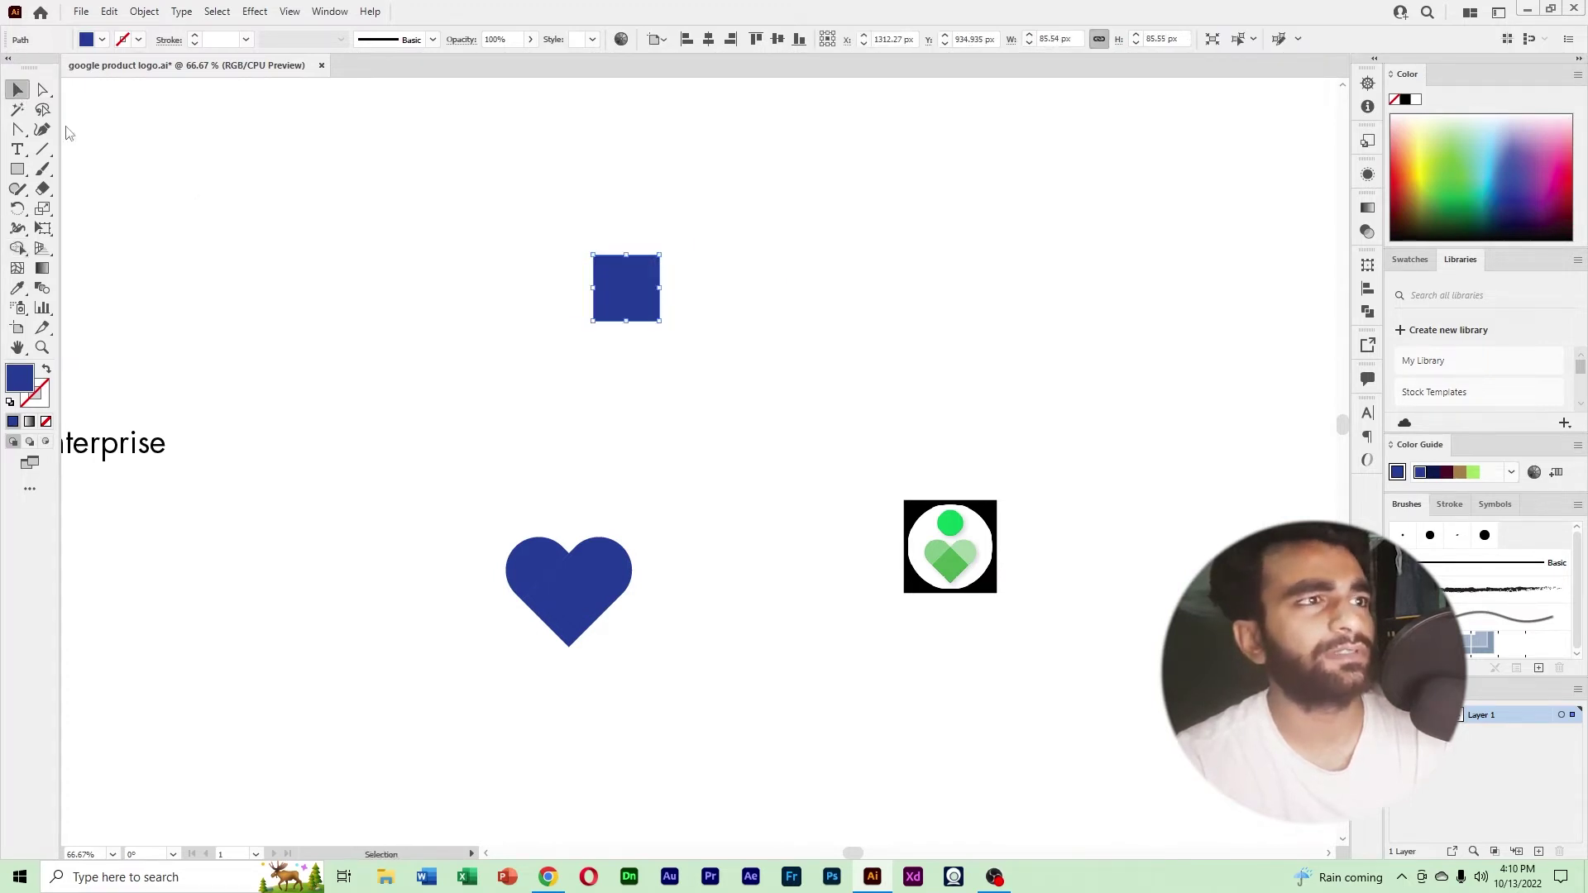
Round all four corners of the square by about 43 px to turn it into a circle, and deselect it.
click(43, 90)
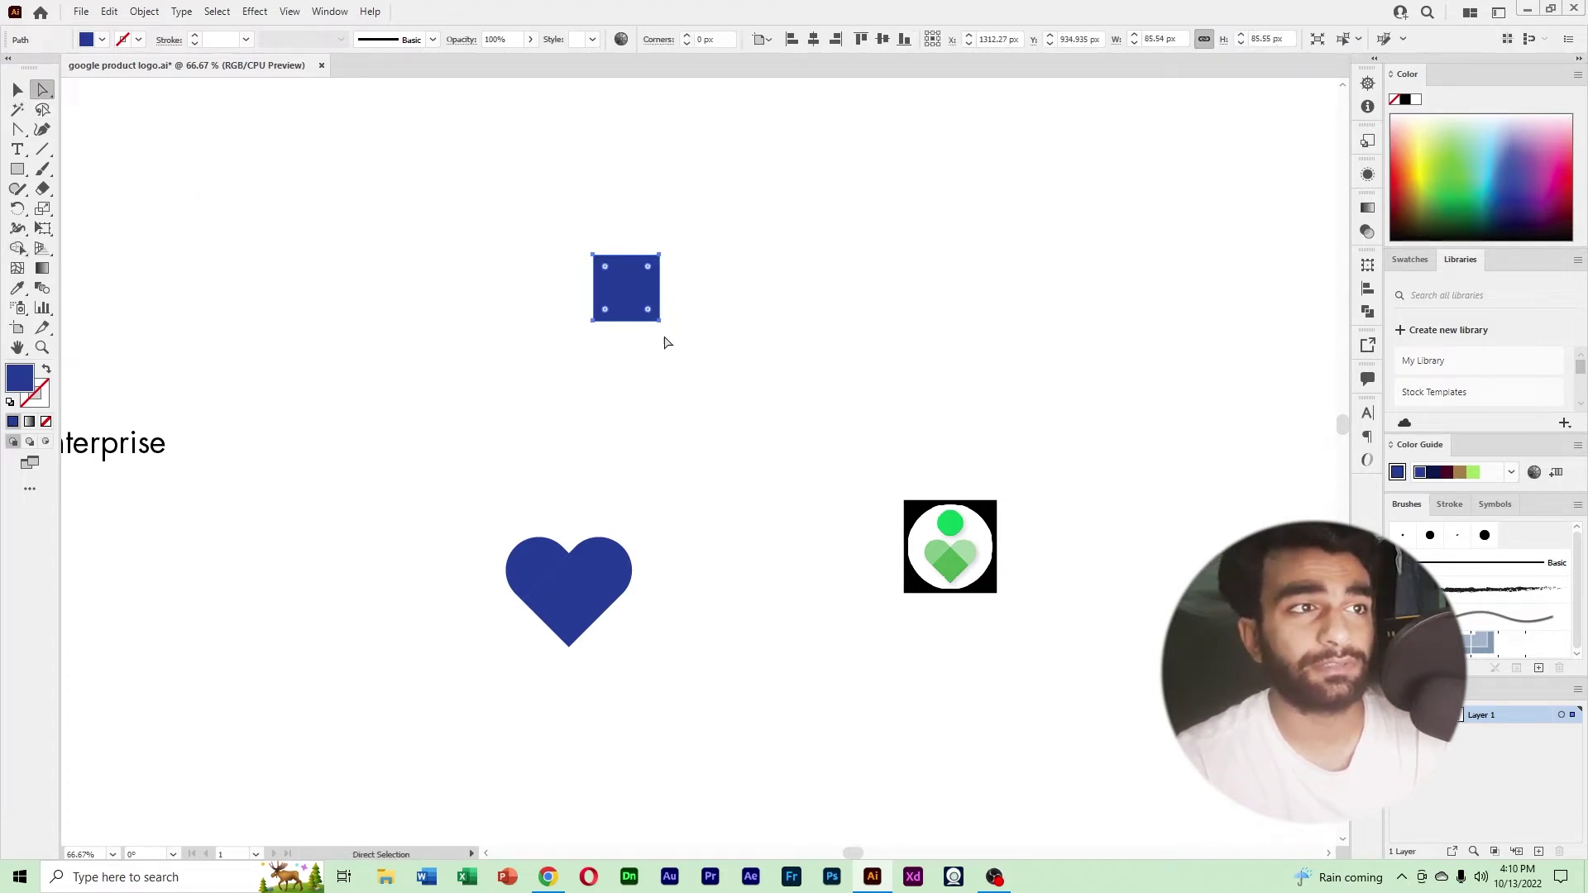
drag(648, 271, 613, 384)
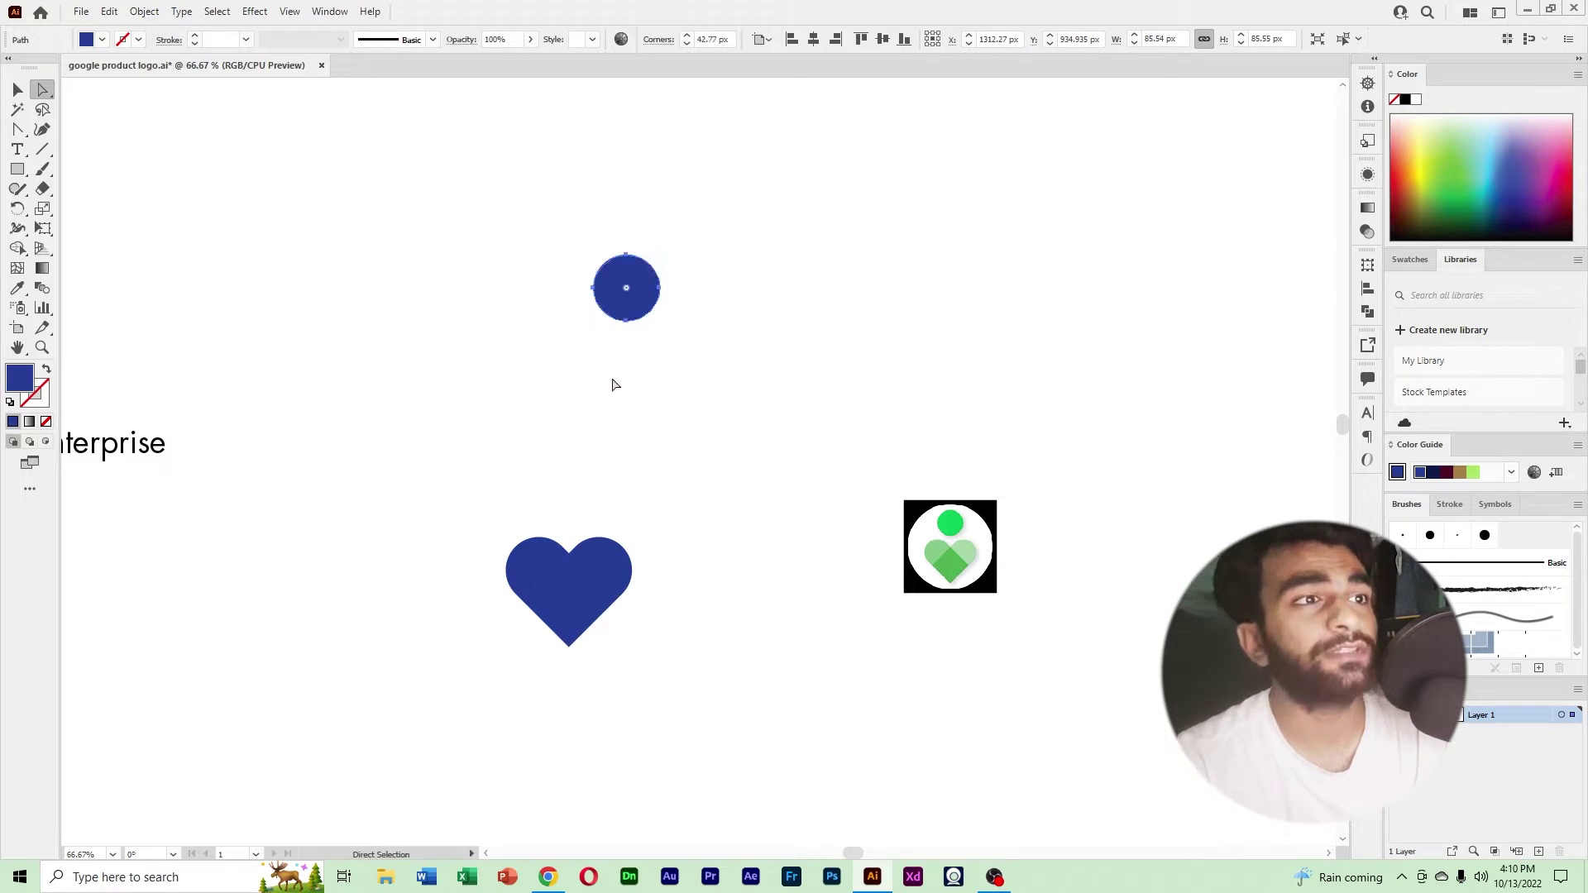
click(521, 390)
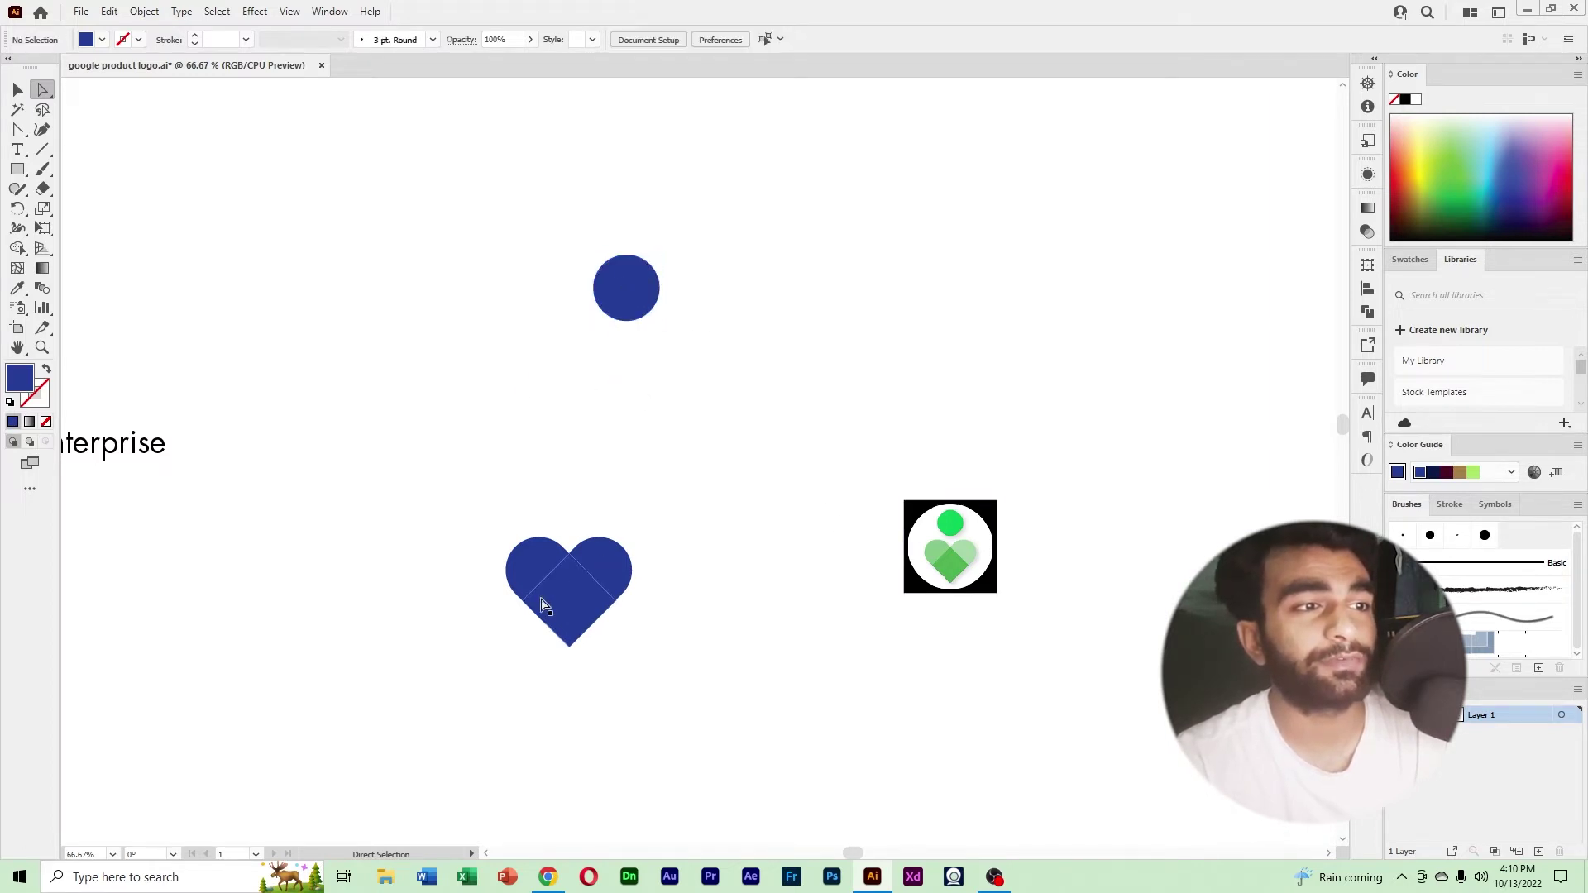
Fill the diamond in the heart with the dark green sampled from the heart in the reference icon.
click(17, 90)
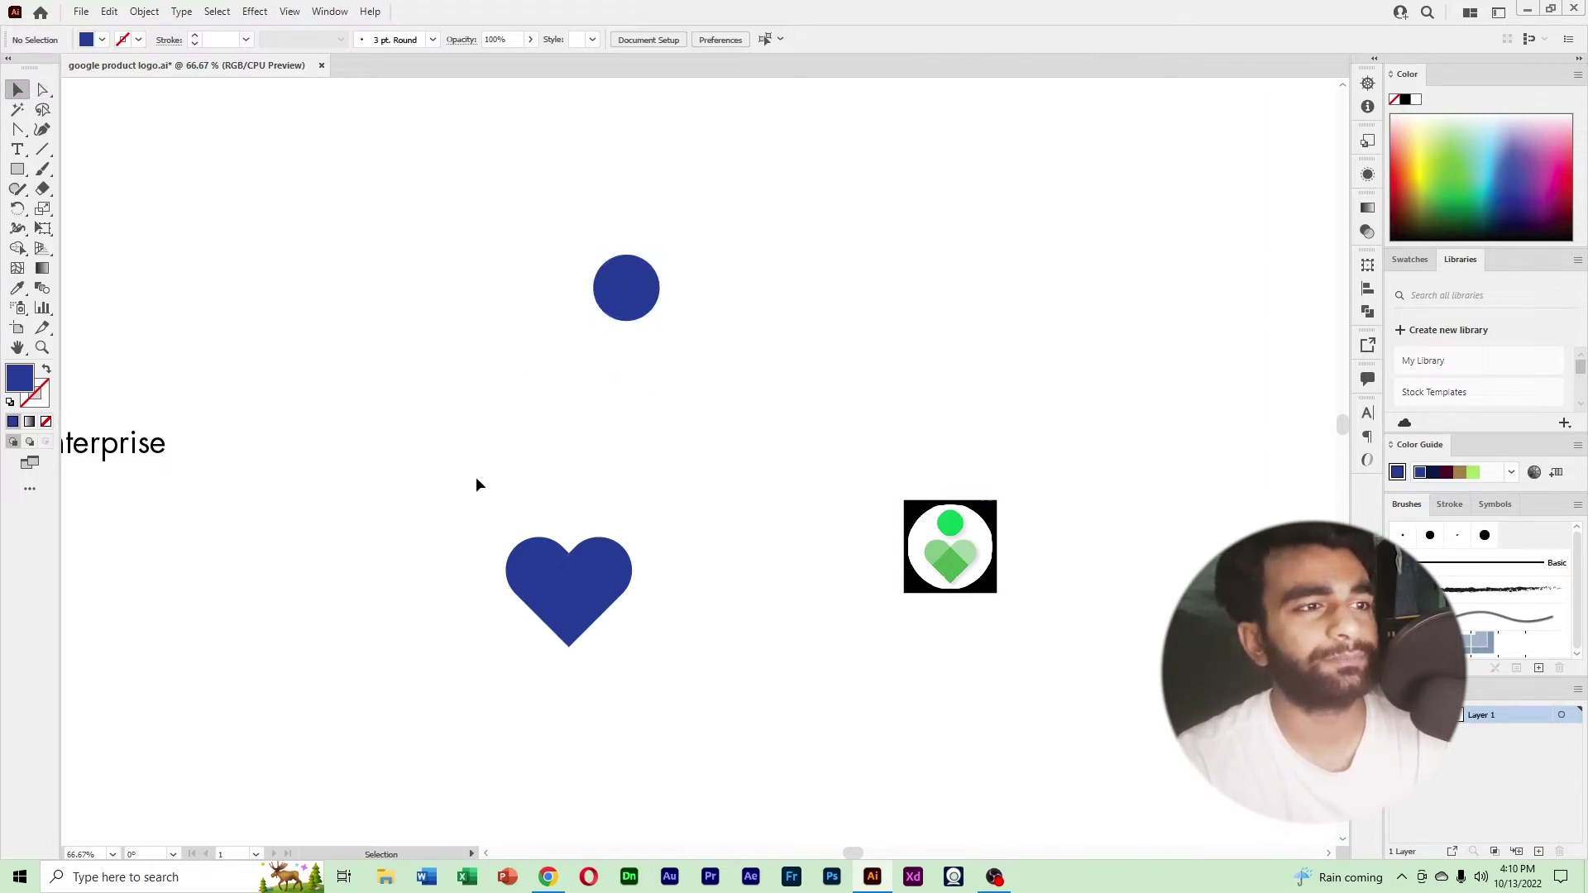
click(18, 290)
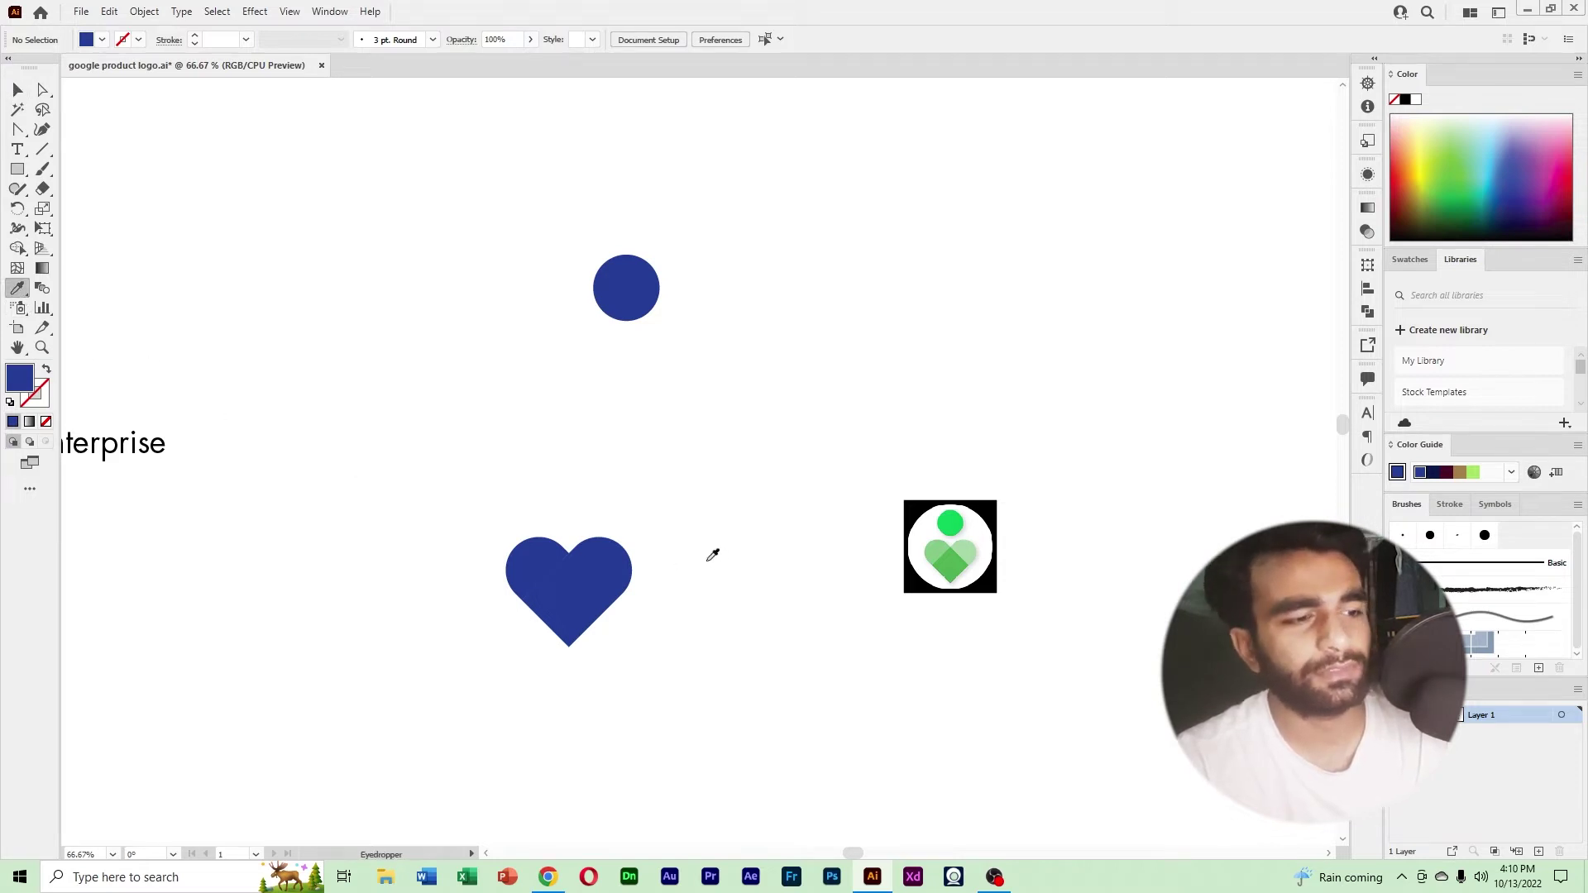
key(v)
click(586, 608)
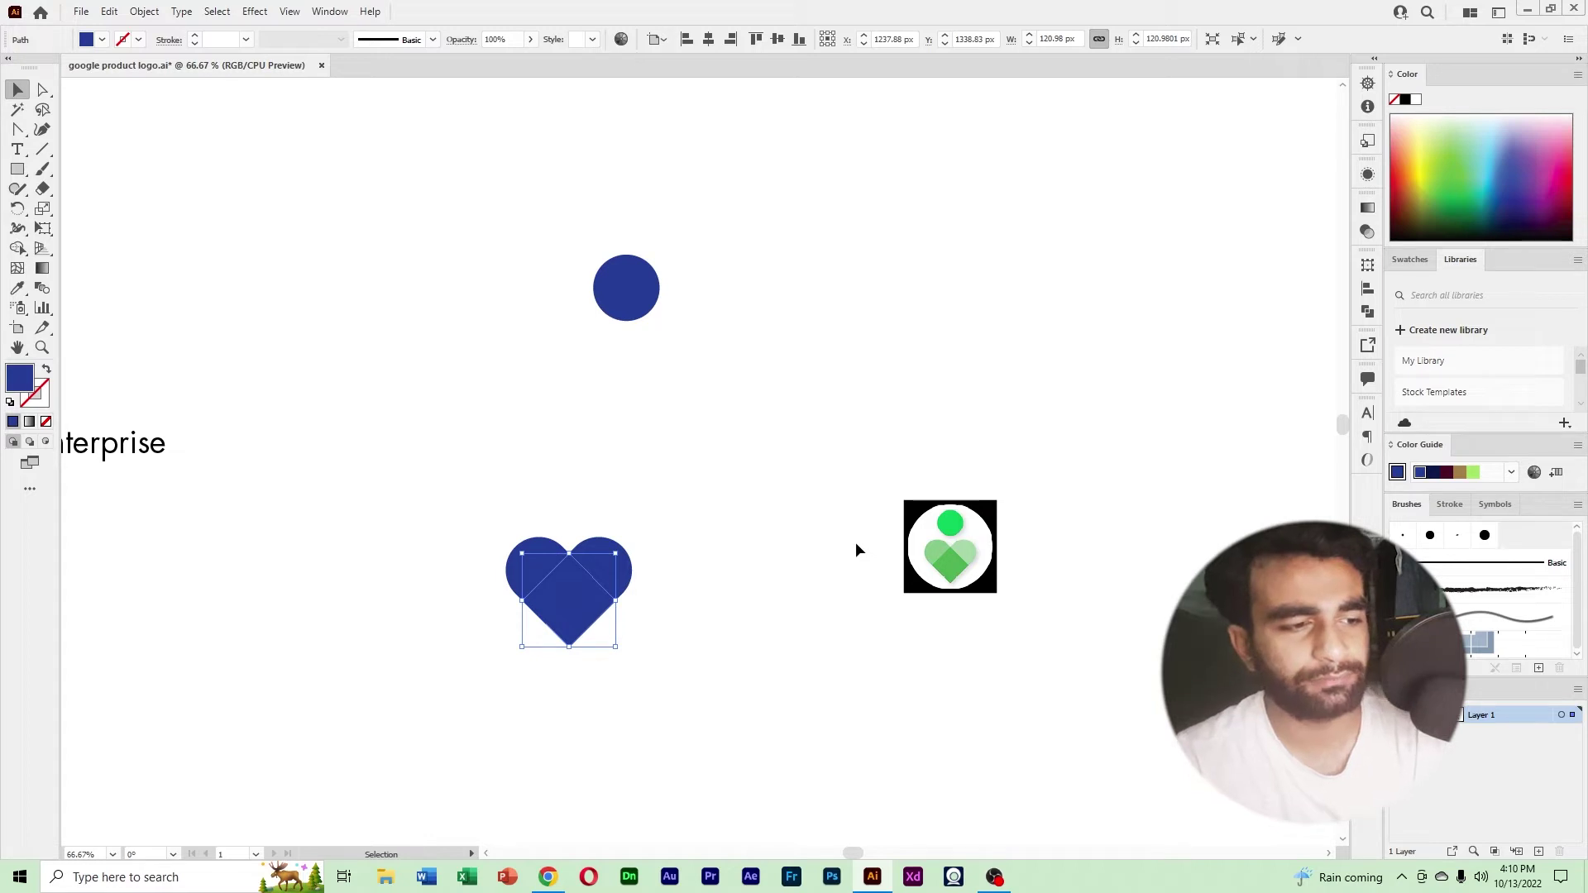
key(i)
click(958, 566)
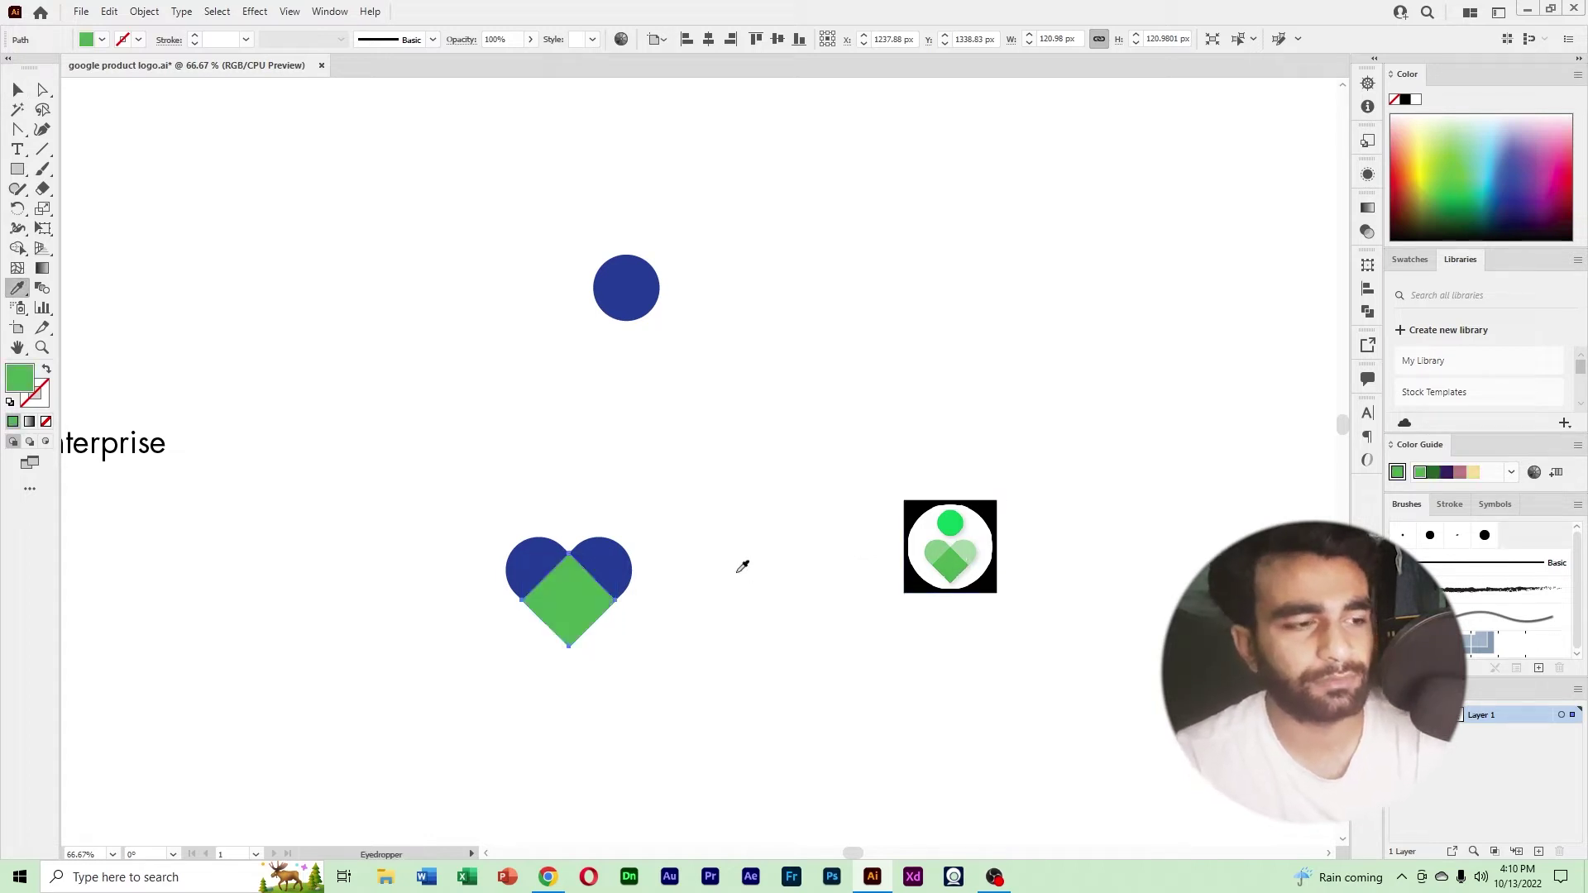
Fill both rounded lobes of the heart with the light green sampled from the heart in the reference icon, and deselect them.
key(v)
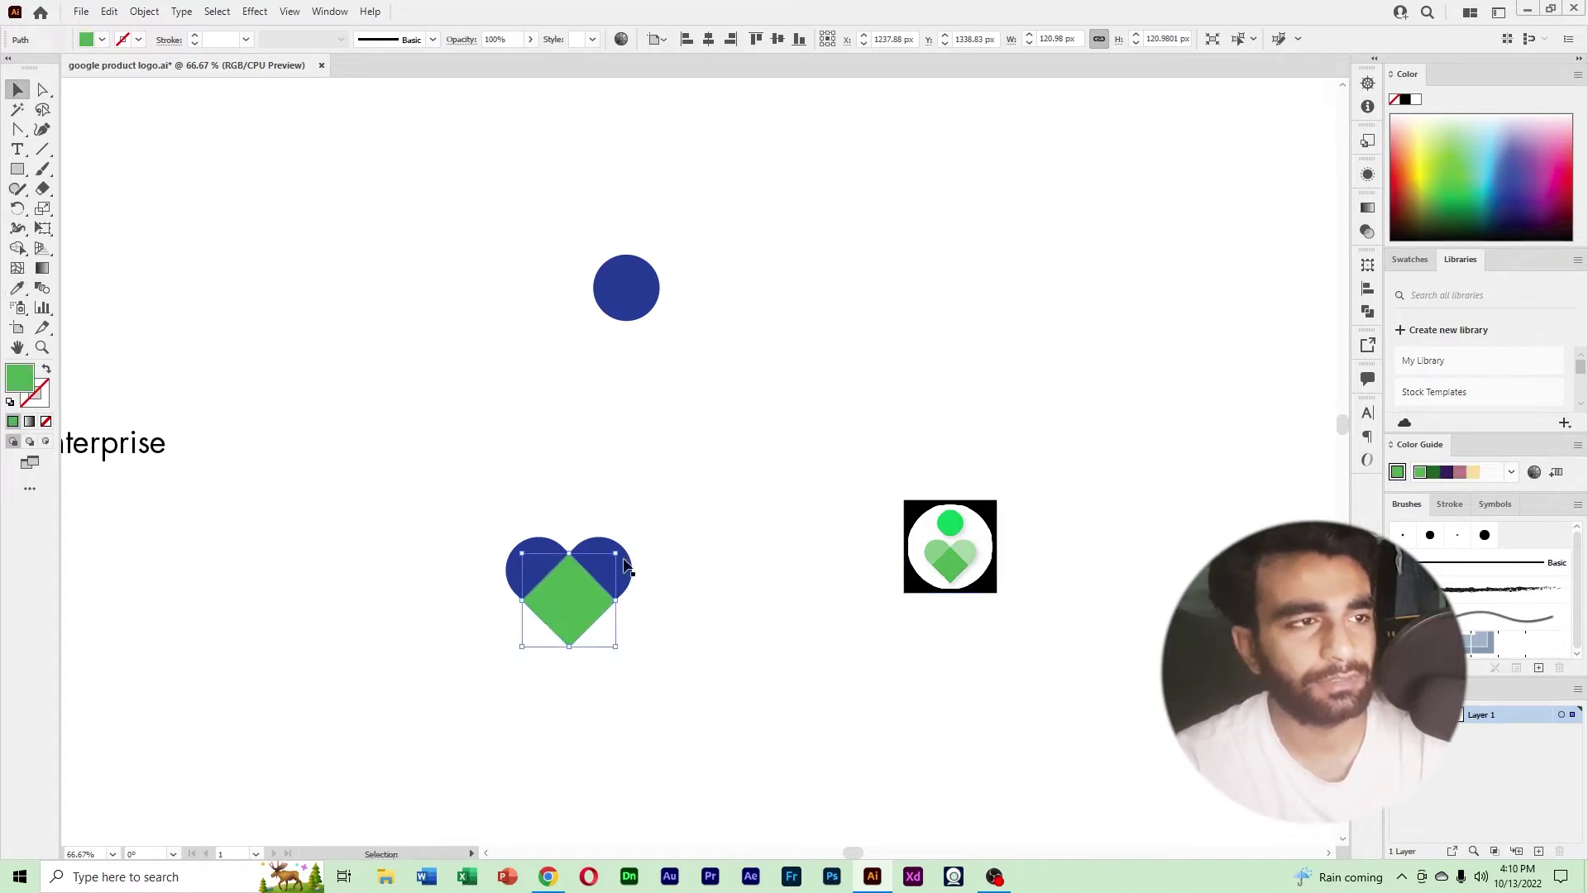
click(626, 562)
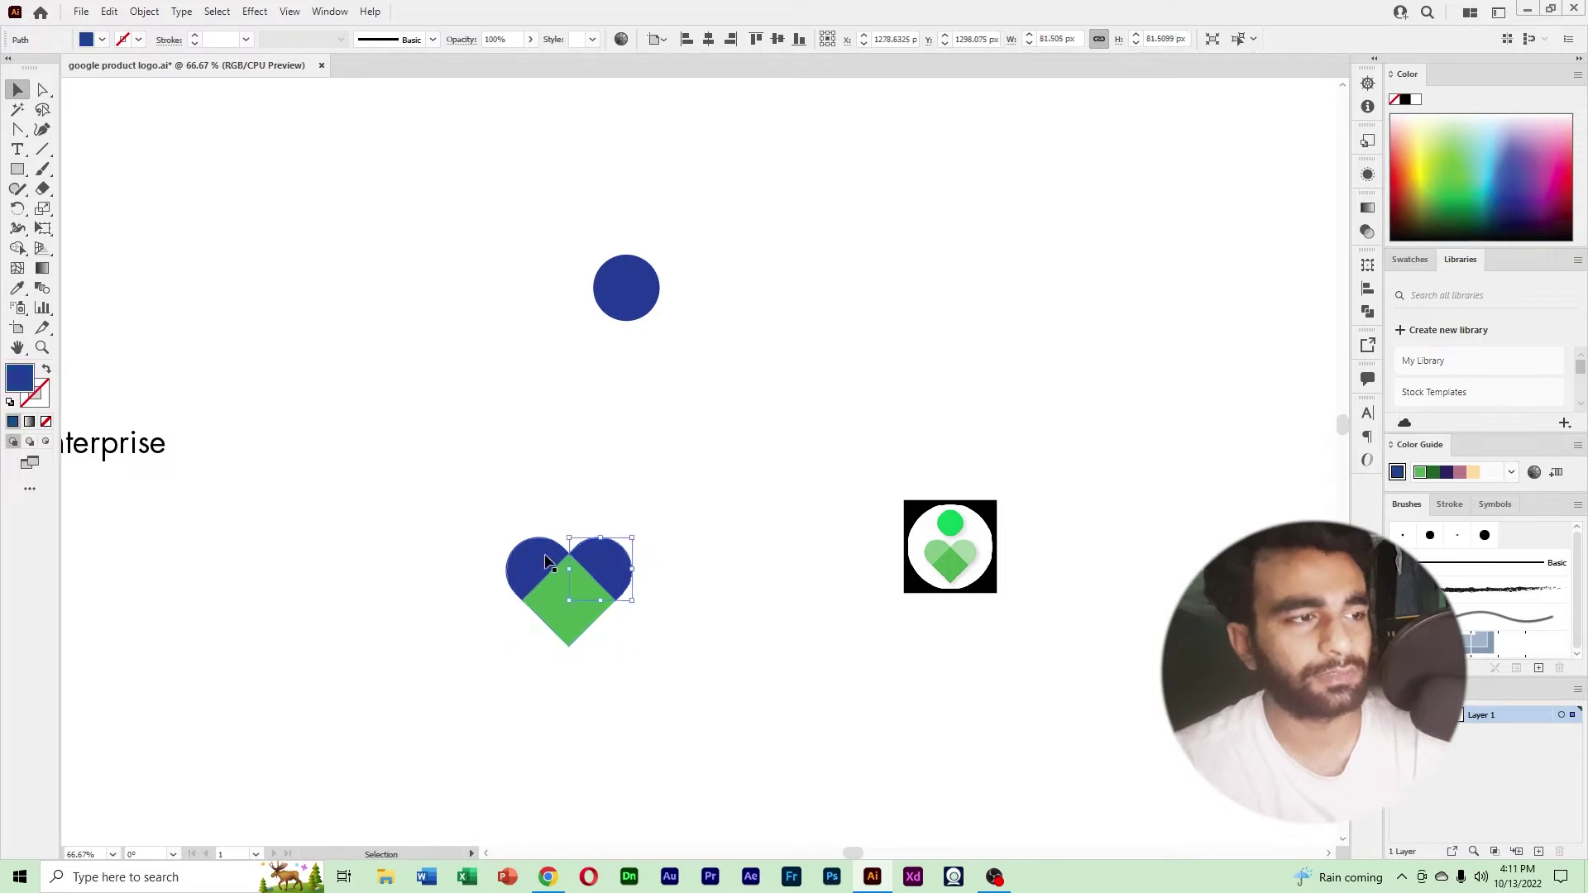
shift+click(551, 571)
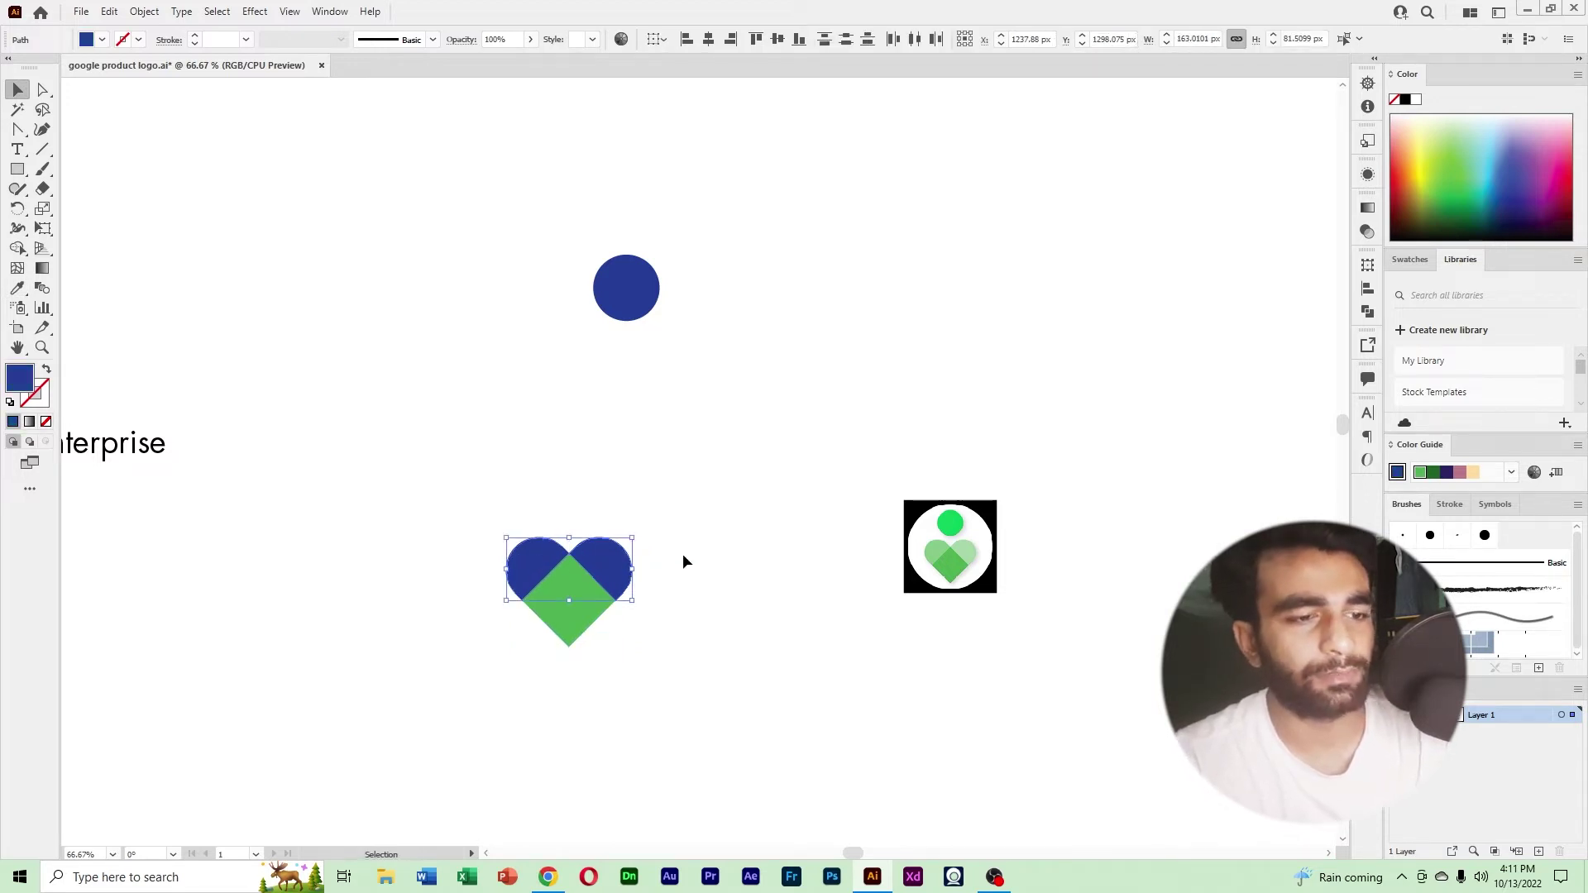
key(i)
click(969, 546)
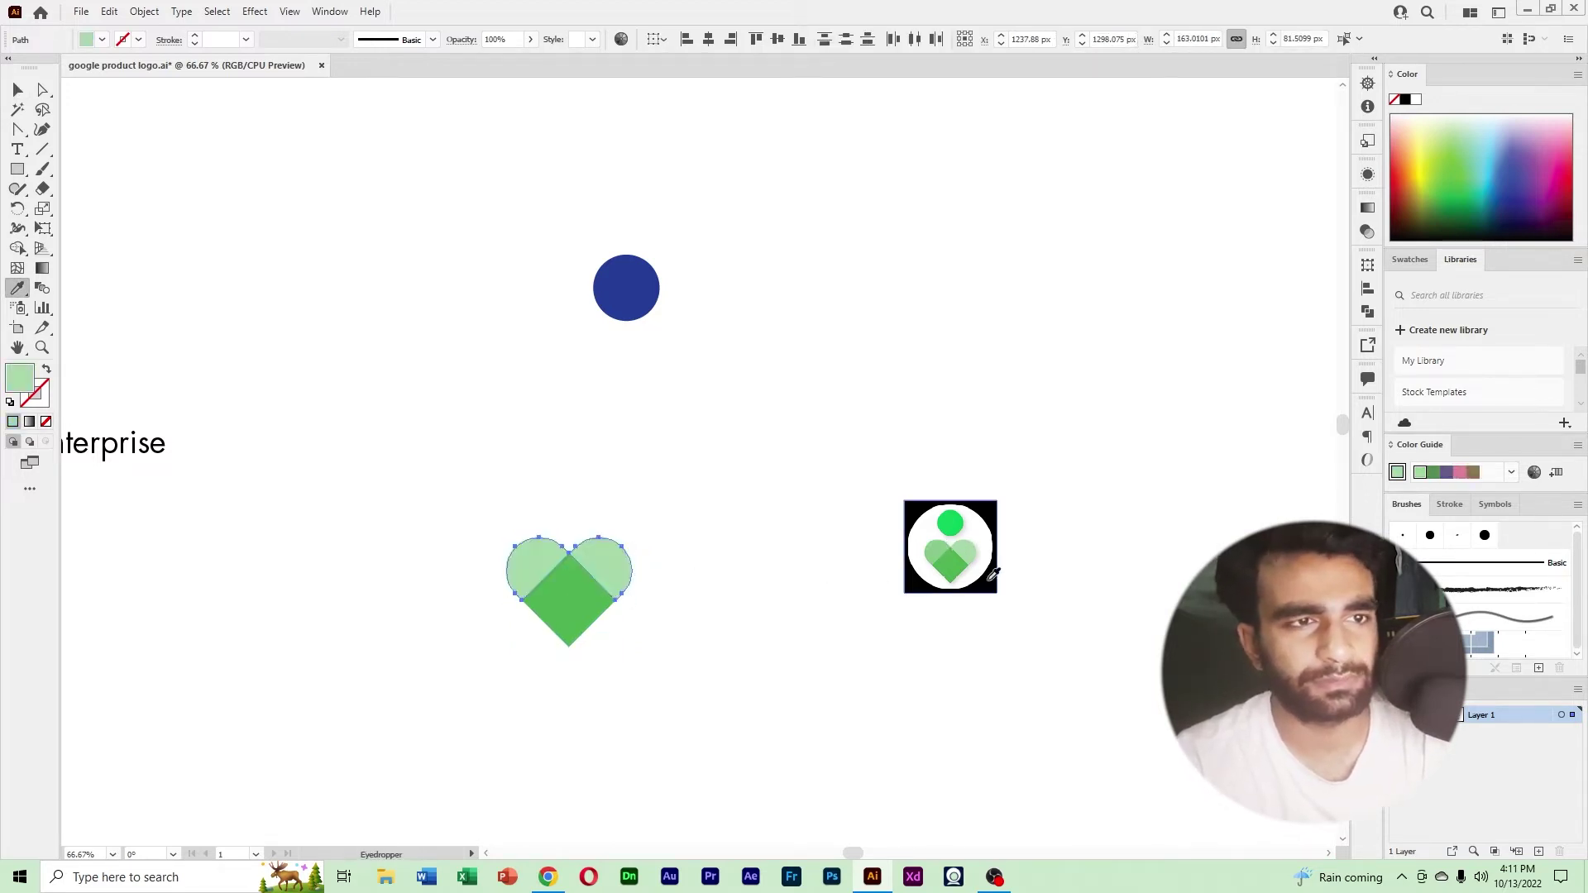
key(v)
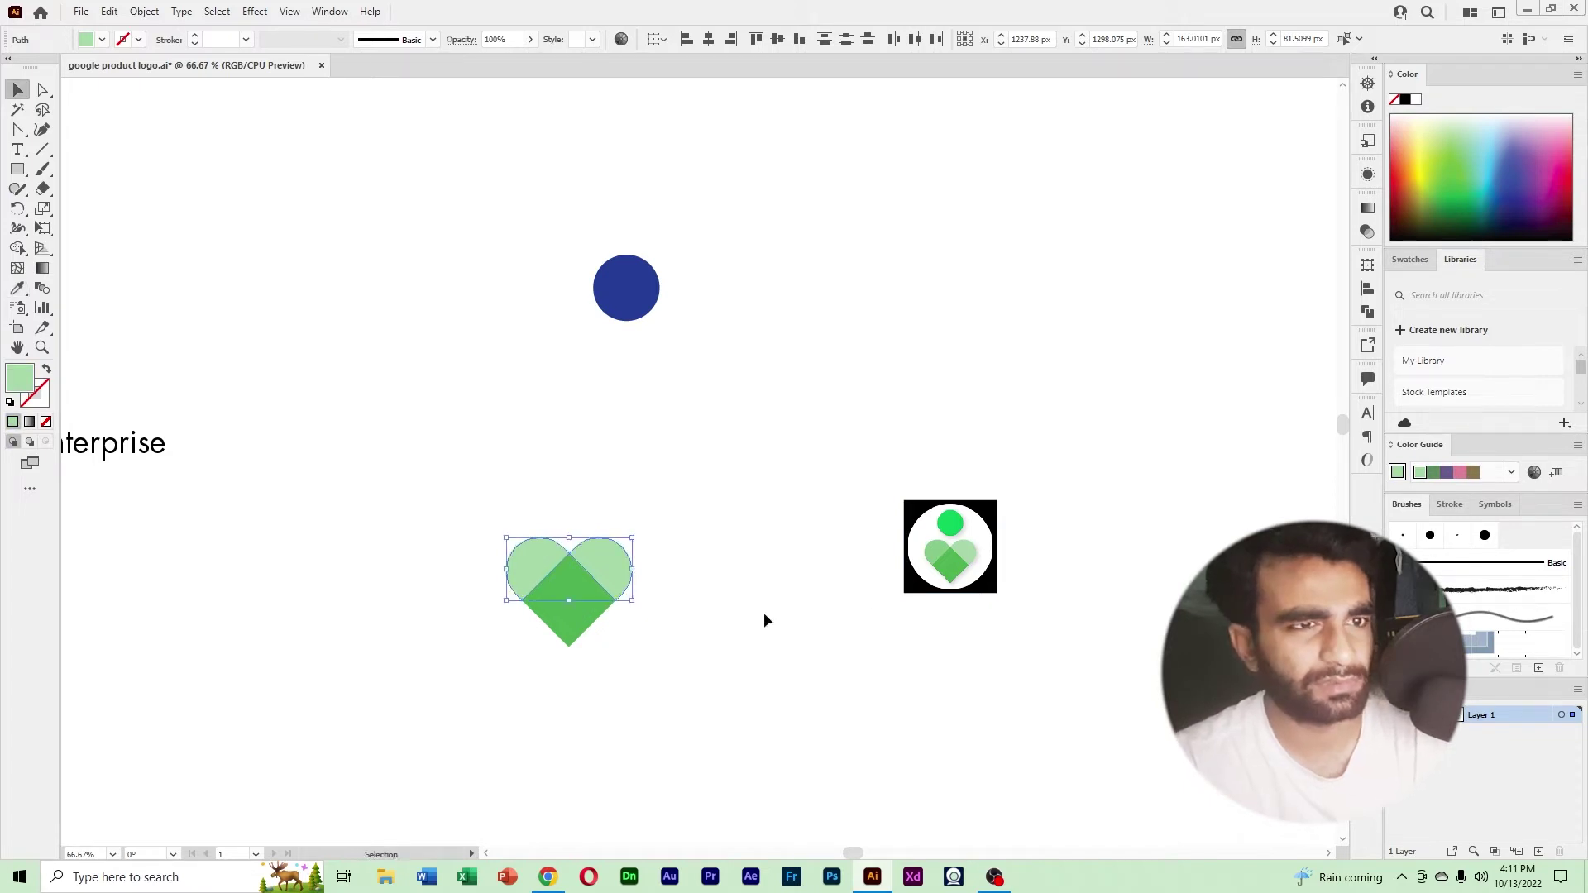
click(763, 612)
Recolour the heart's left lobe with the medium green sampled from the same lobe in the reference icon.
click(515, 567)
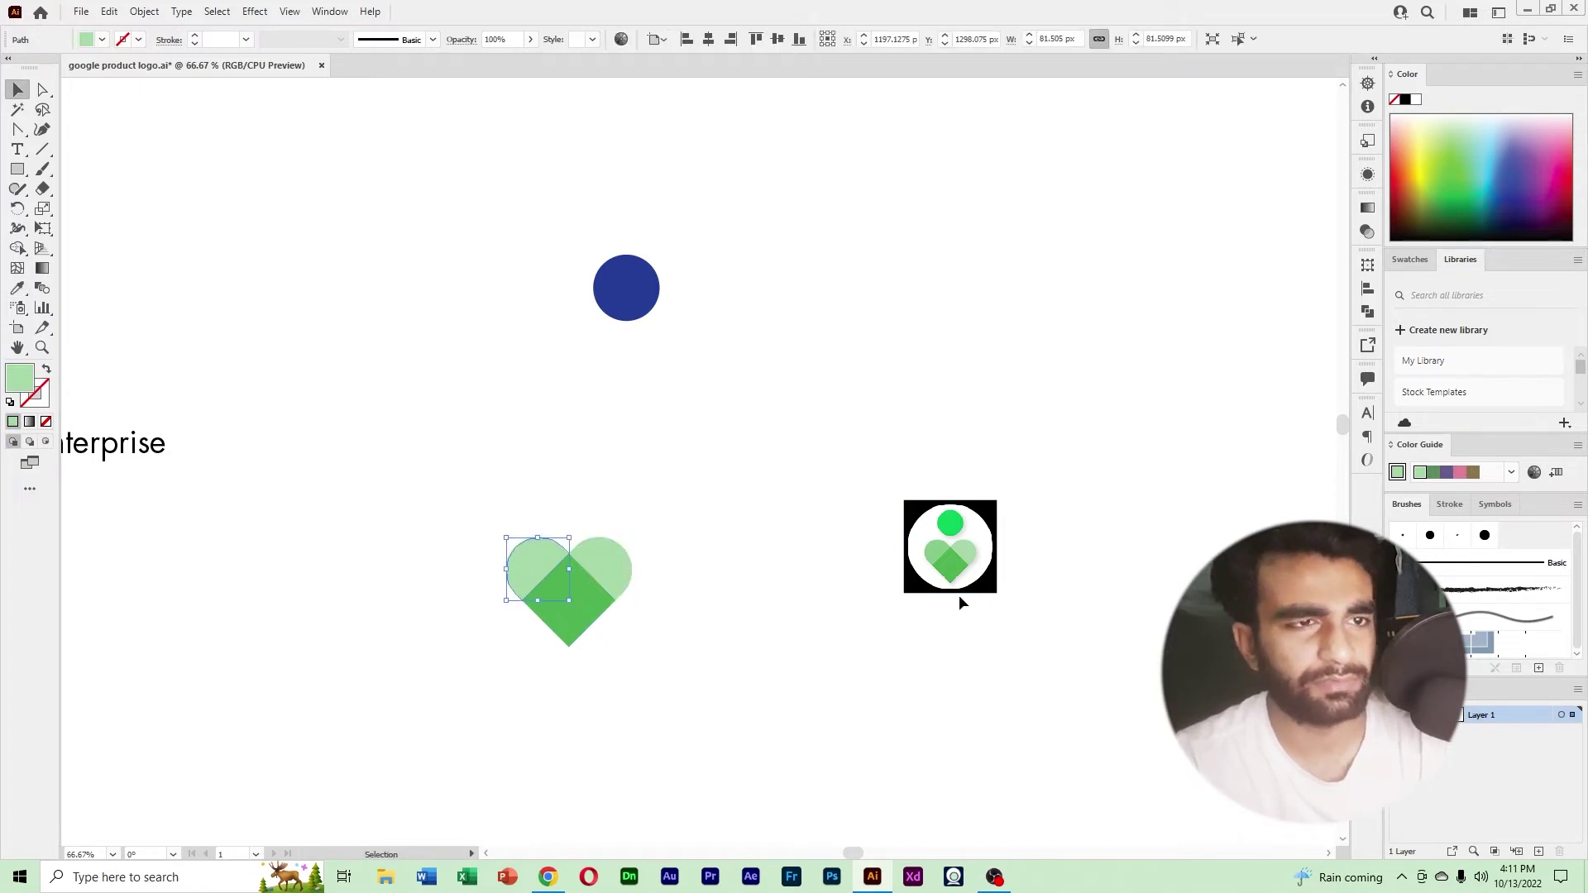
key(i)
click(933, 547)
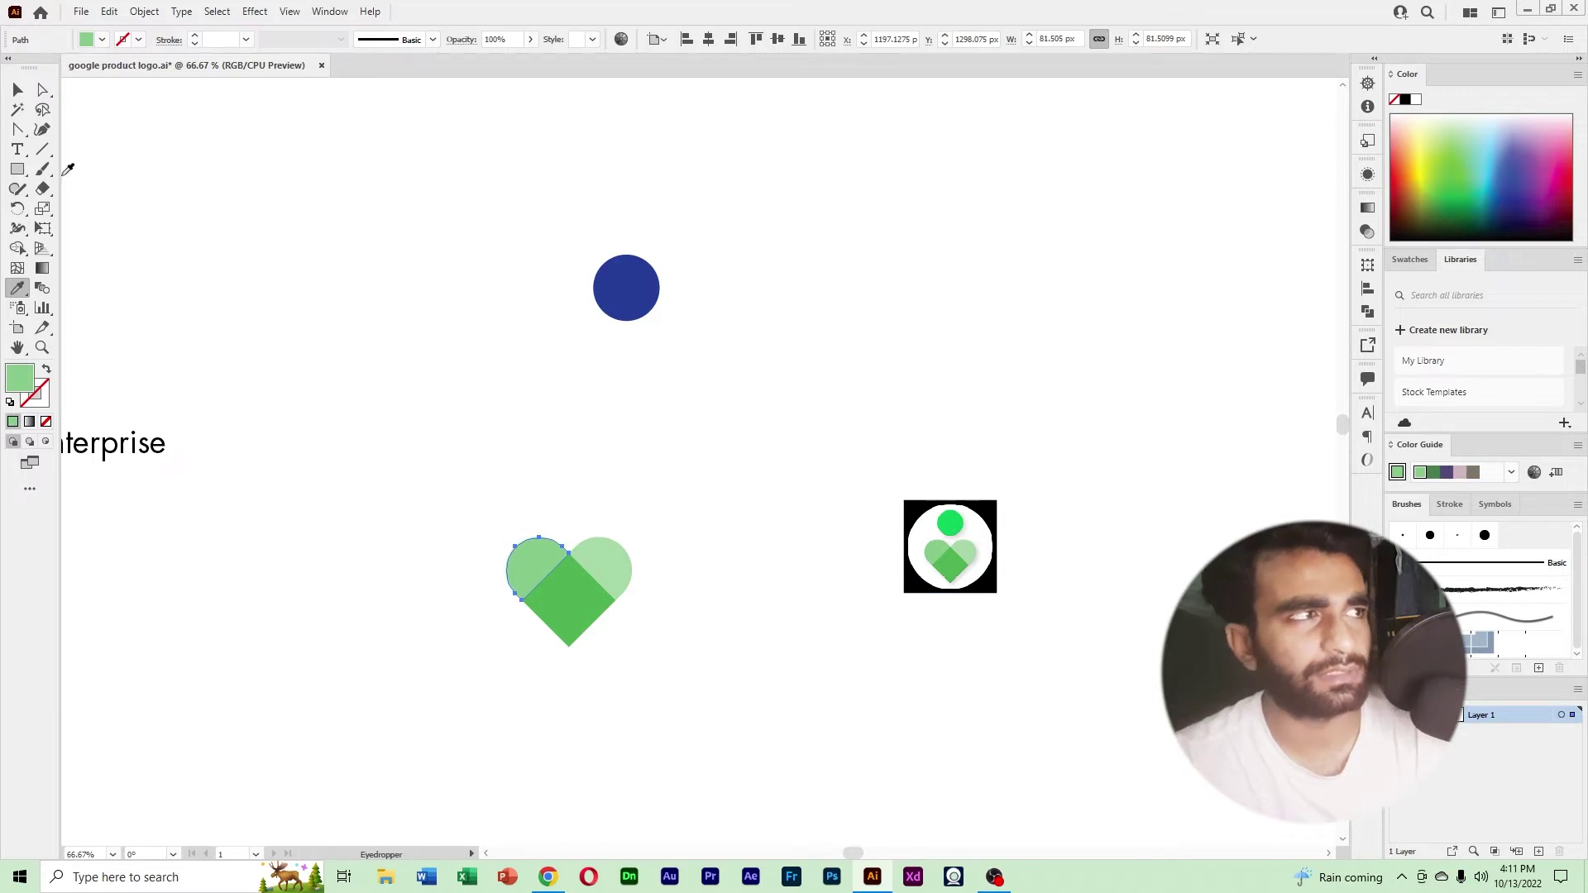
click(18, 89)
click(345, 321)
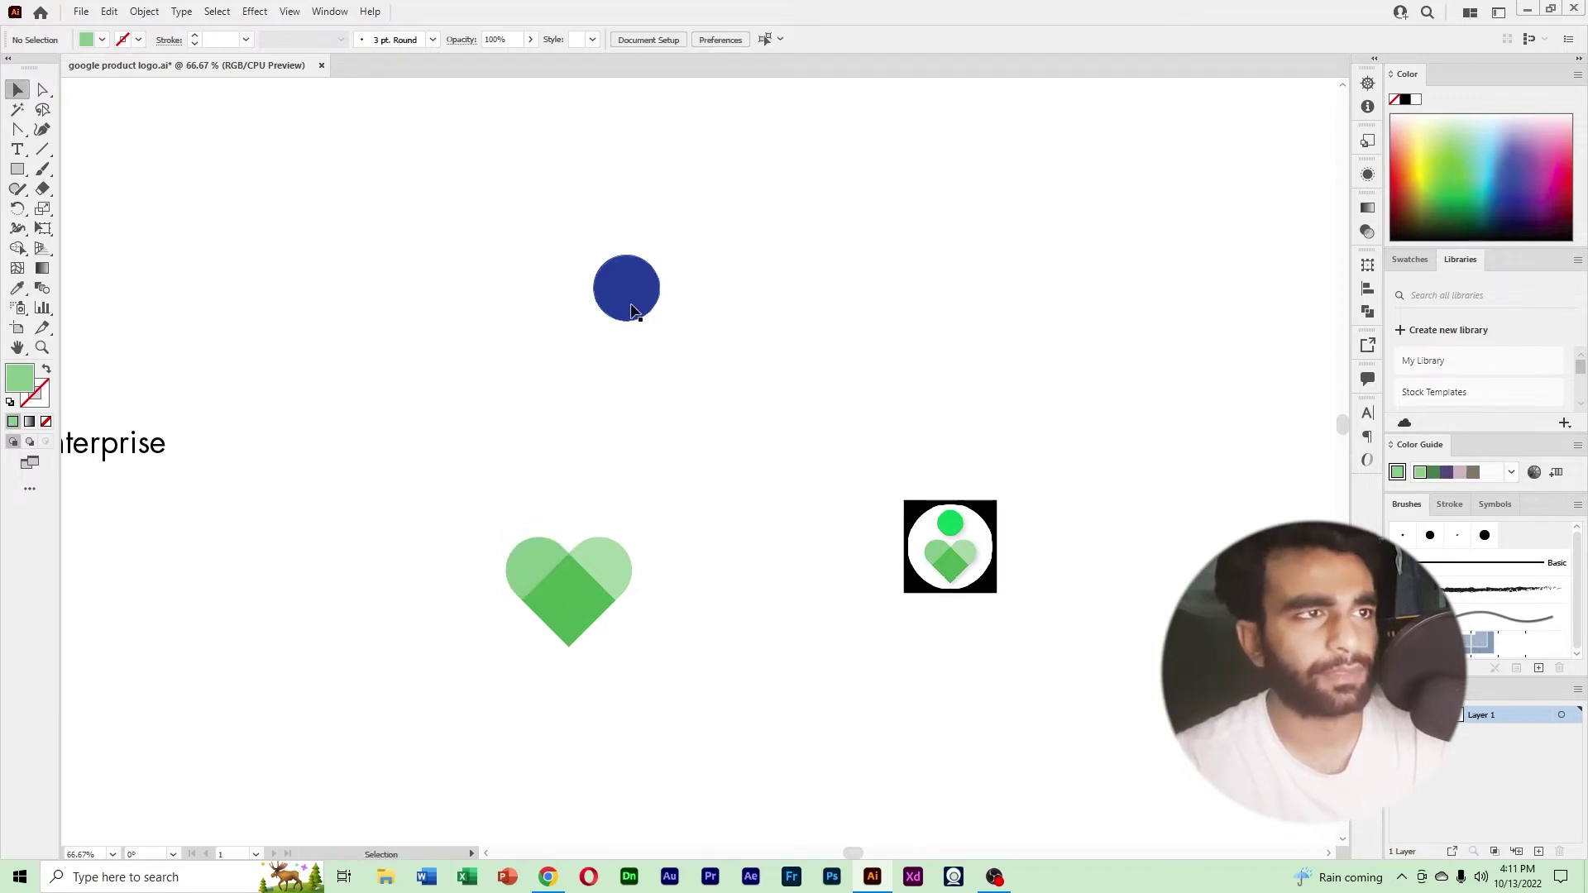
Centre the blue circle just above the heart and fill it with the bright green sampled from the reference icon's circle.
drag(633, 312, 572, 517)
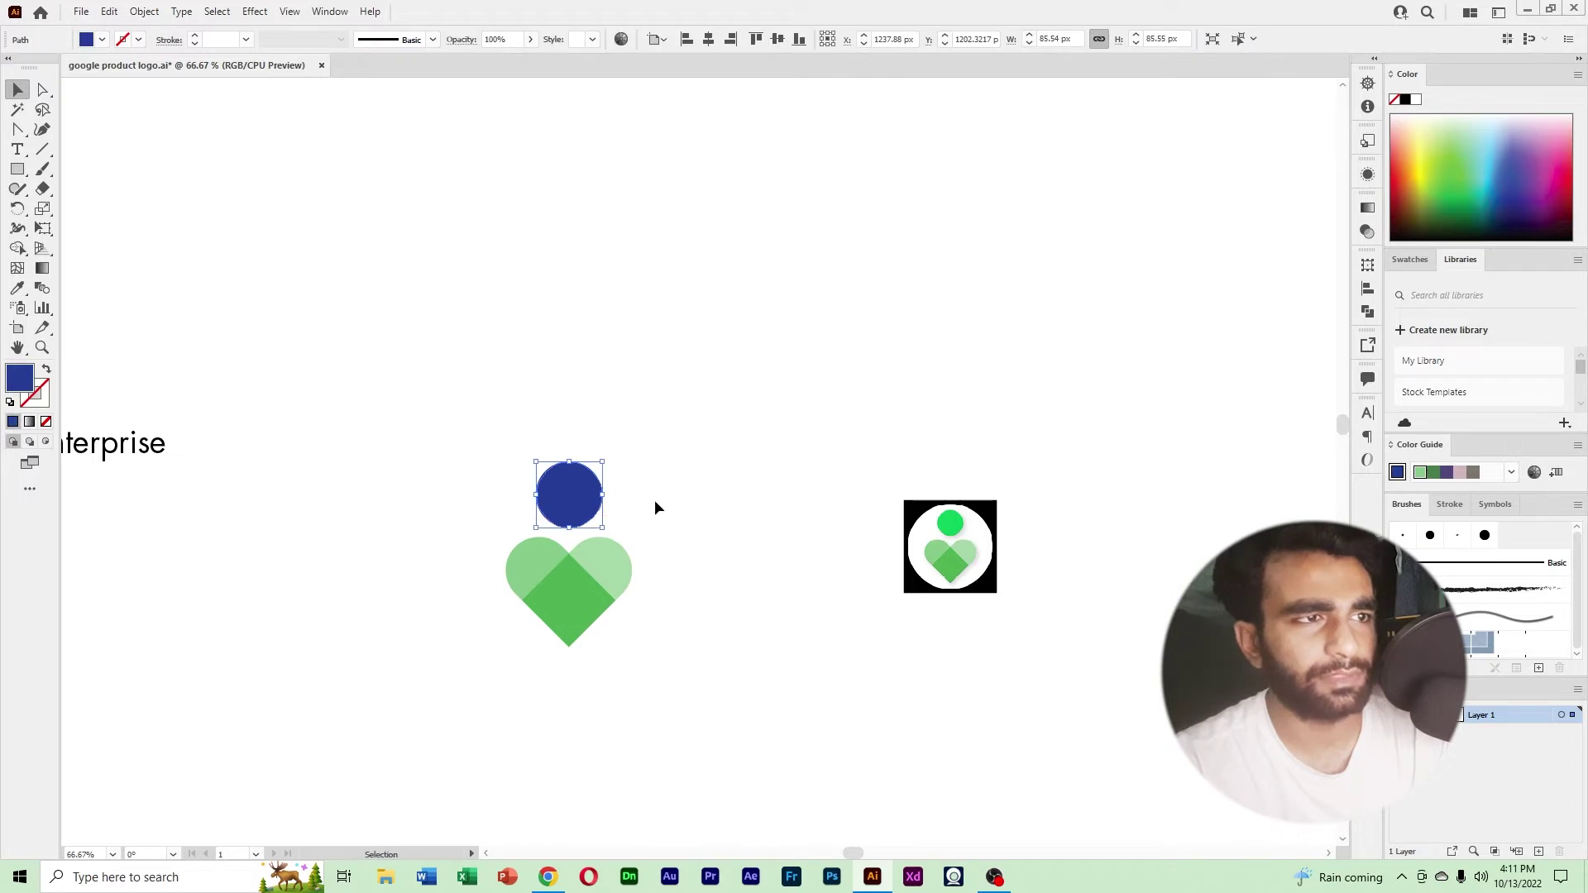
click(18, 289)
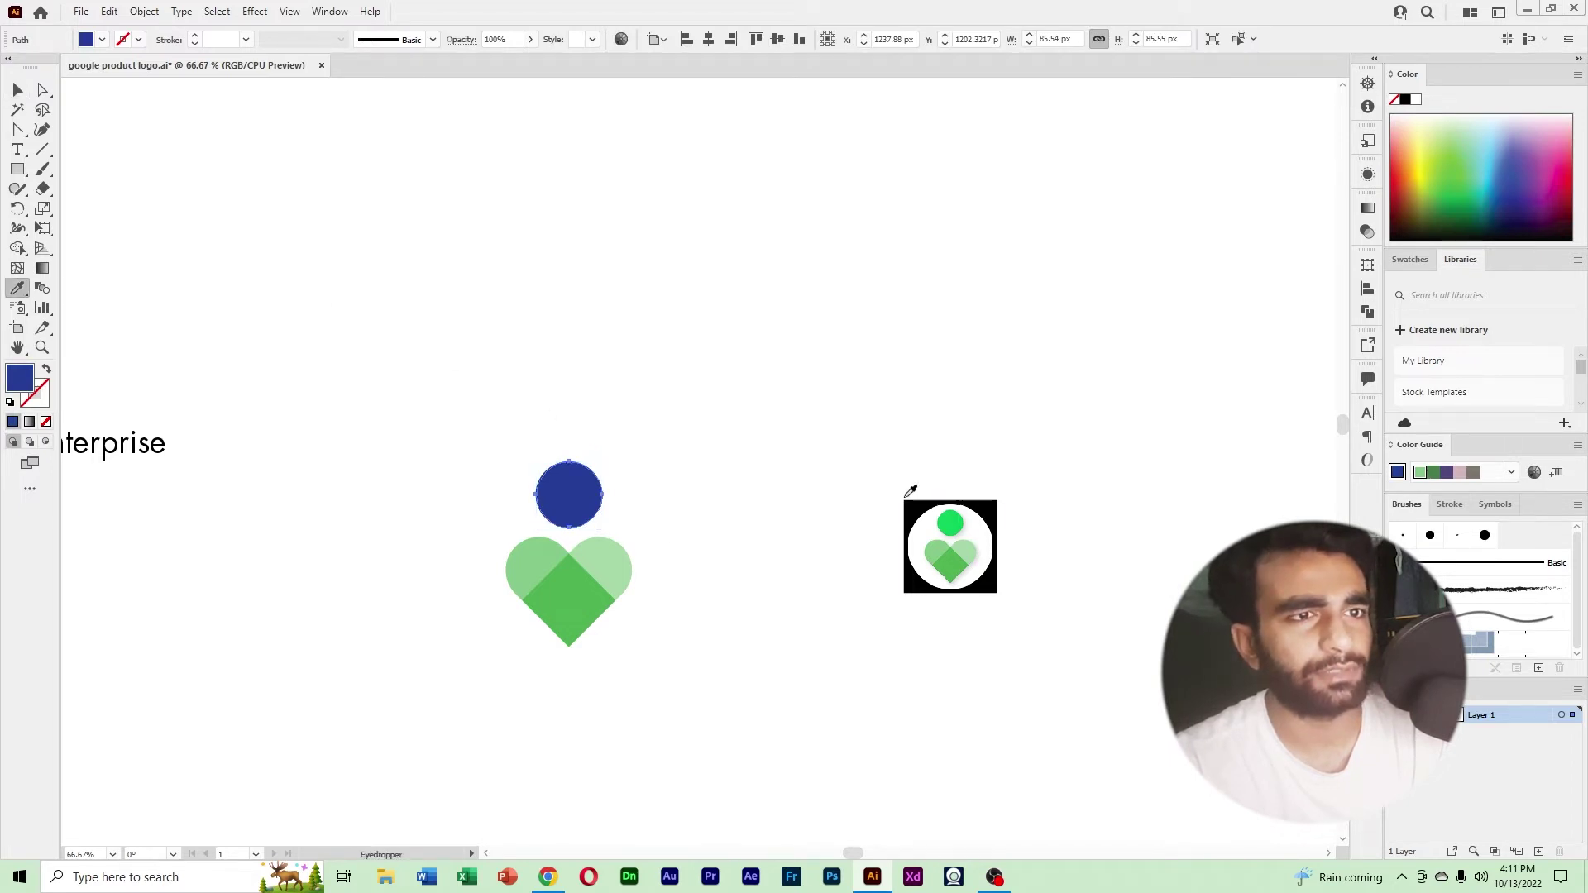
click(950, 523)
click(18, 90)
click(437, 318)
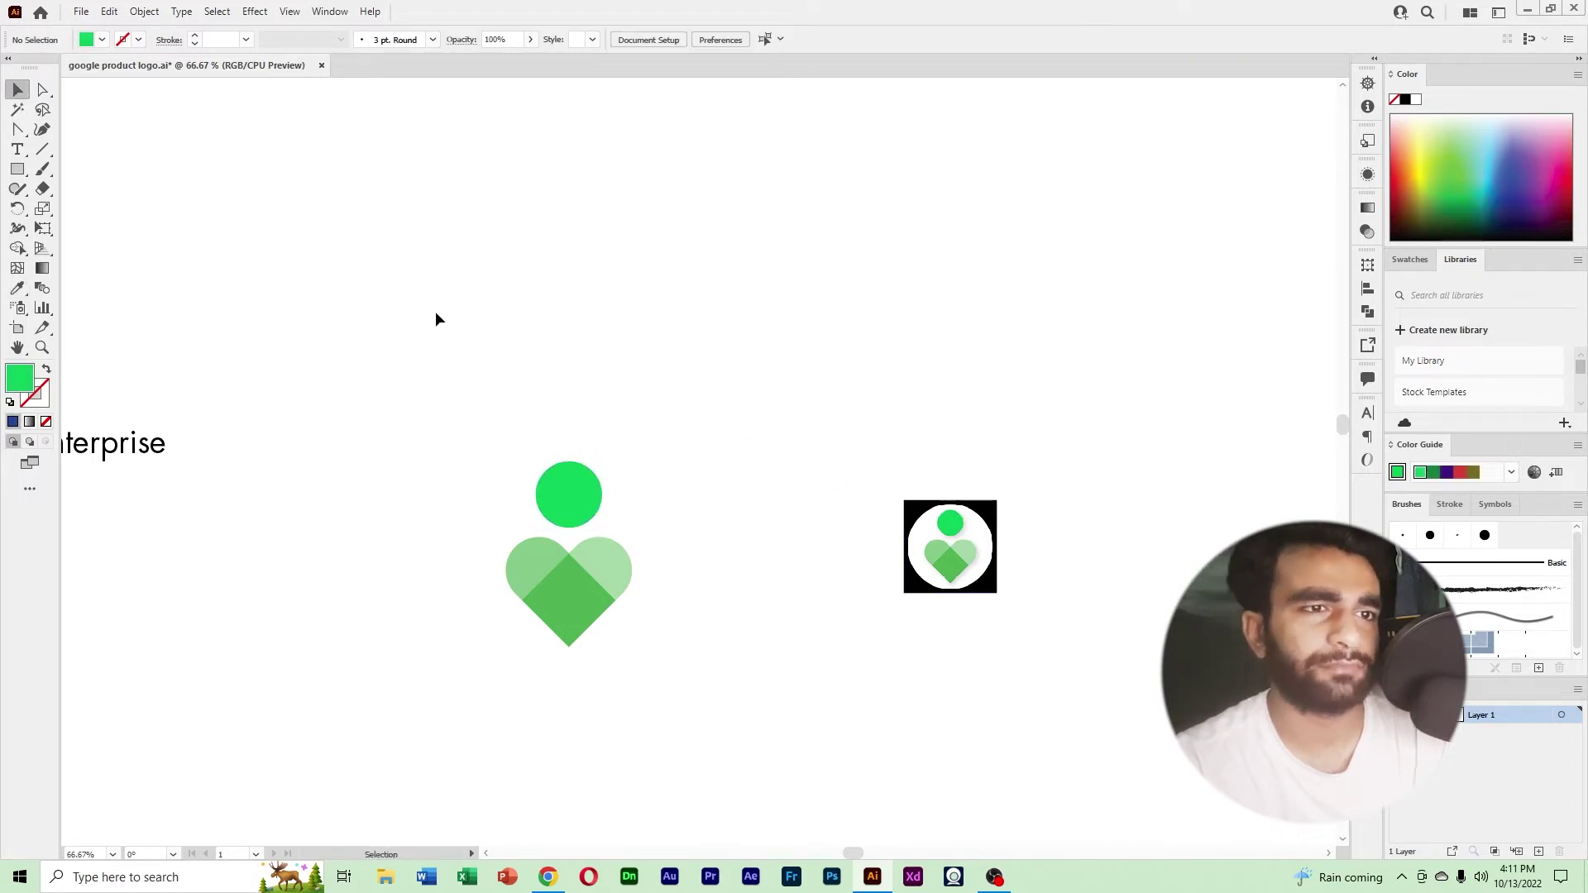
Group the circle and all heart pieces into one logo, and deselect it.
drag(419, 420, 707, 692)
right_click(589, 583)
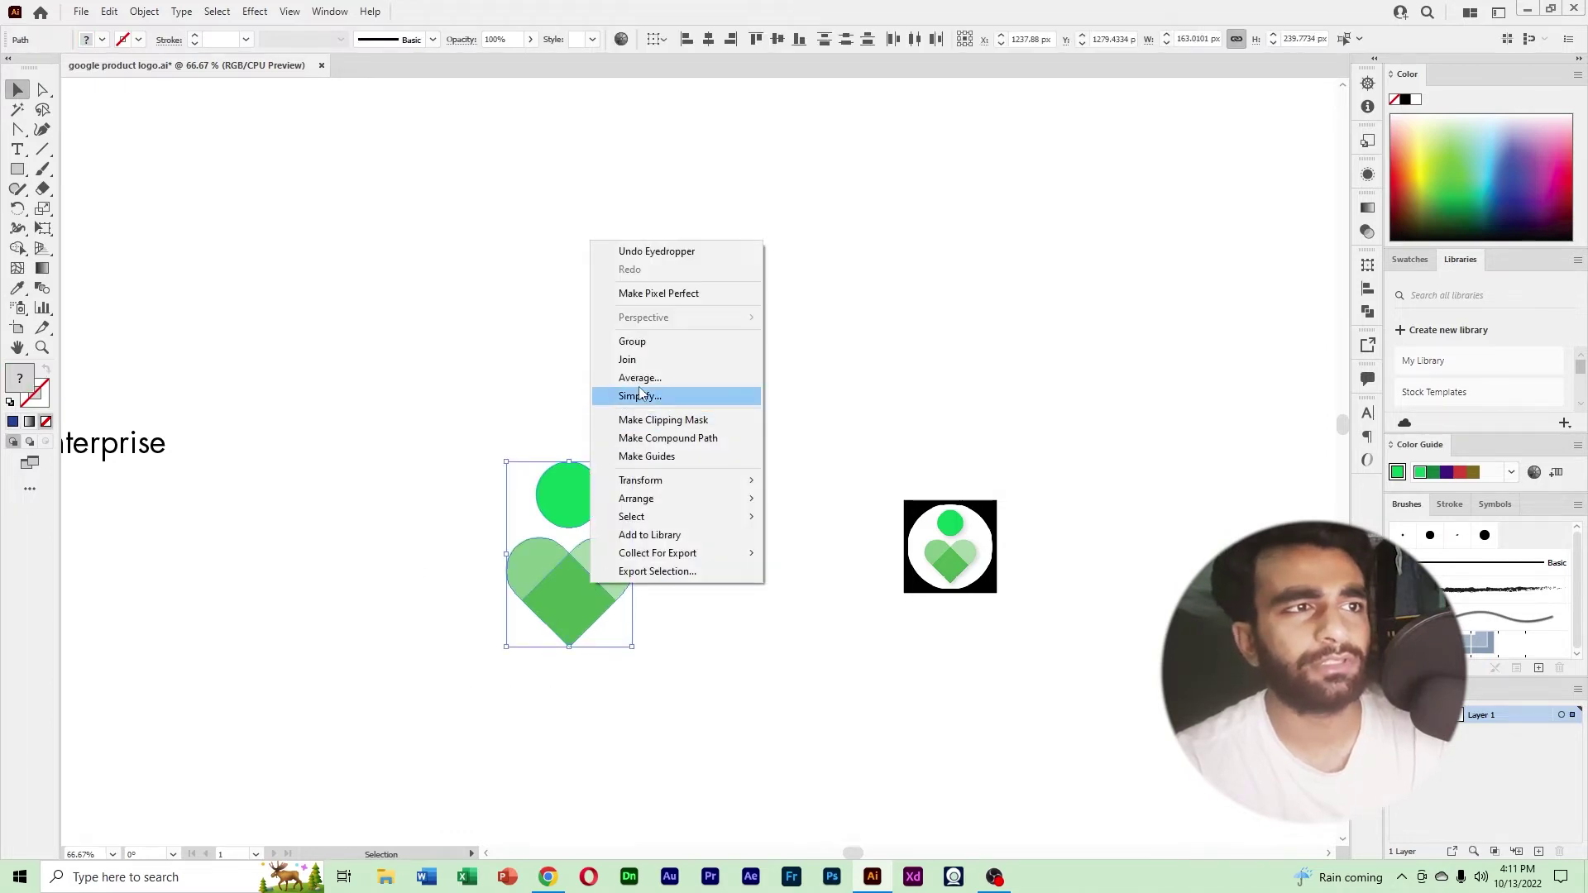
click(645, 342)
click(704, 494)
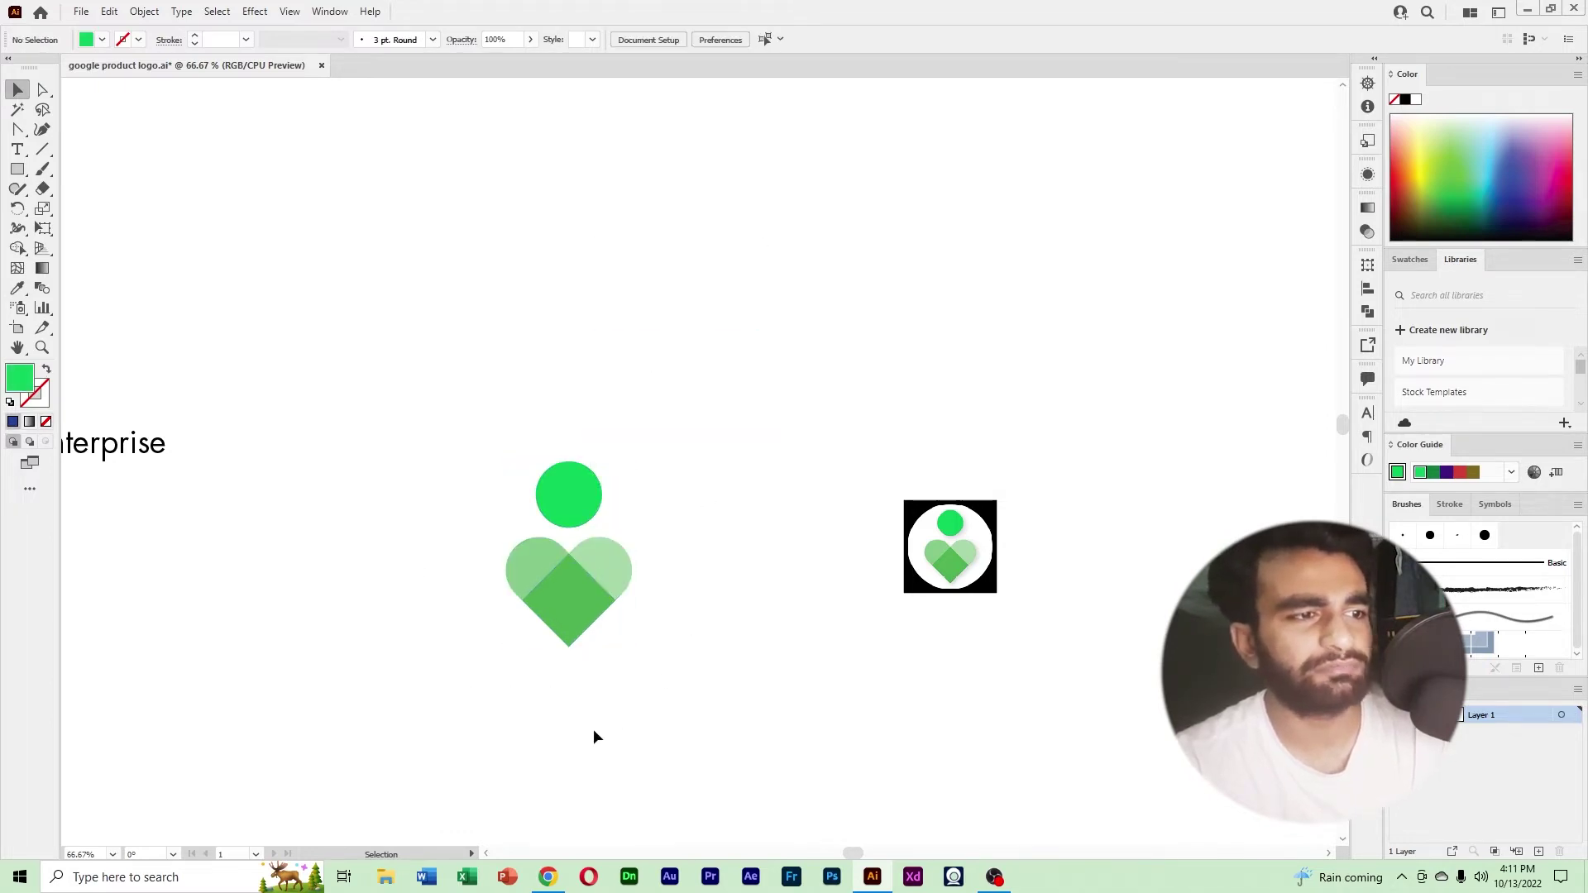
Place the grouped green logo in the list directly below the Contacts logo.
click(549, 877)
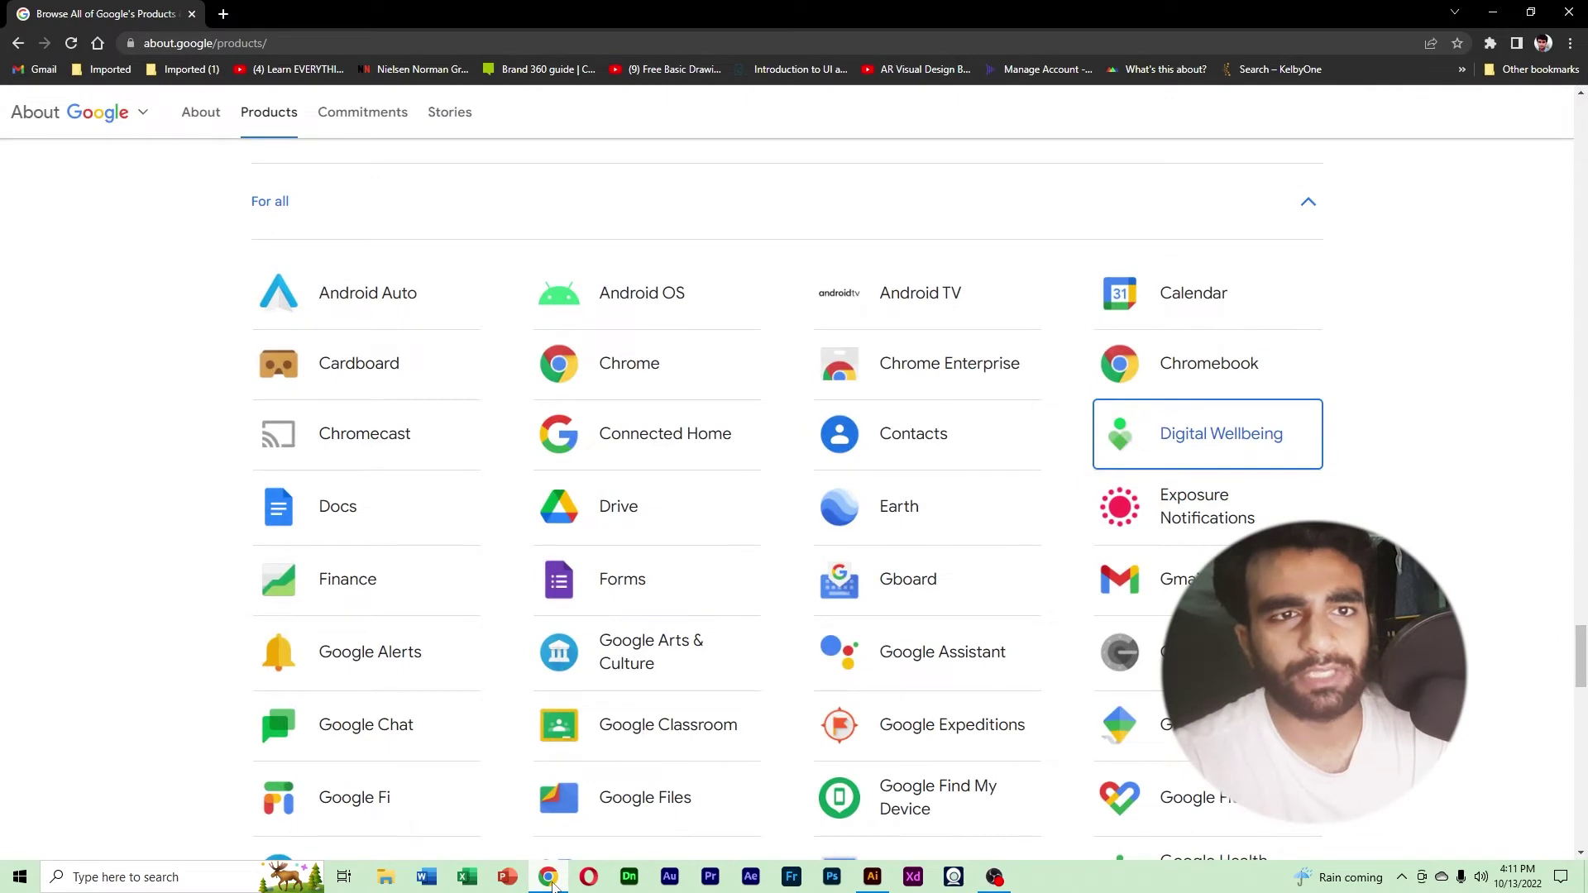
click(550, 878)
ctrl+alt+click(754, 629)
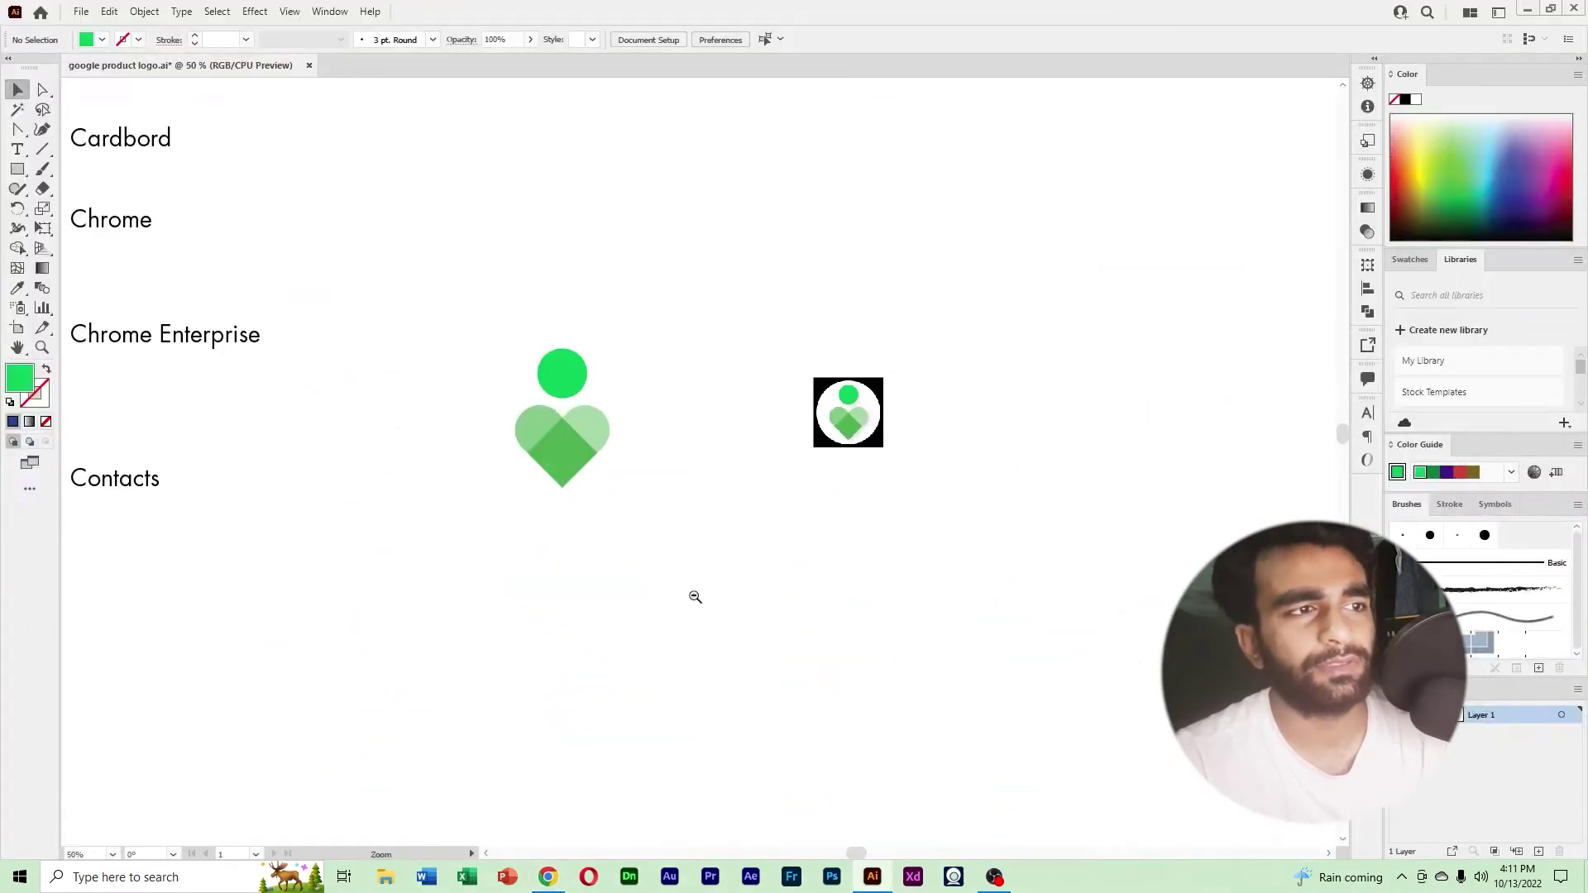
drag(658, 580, 1145, 676)
drag(1058, 548, 498, 761)
drag(701, 716, 694, 570)
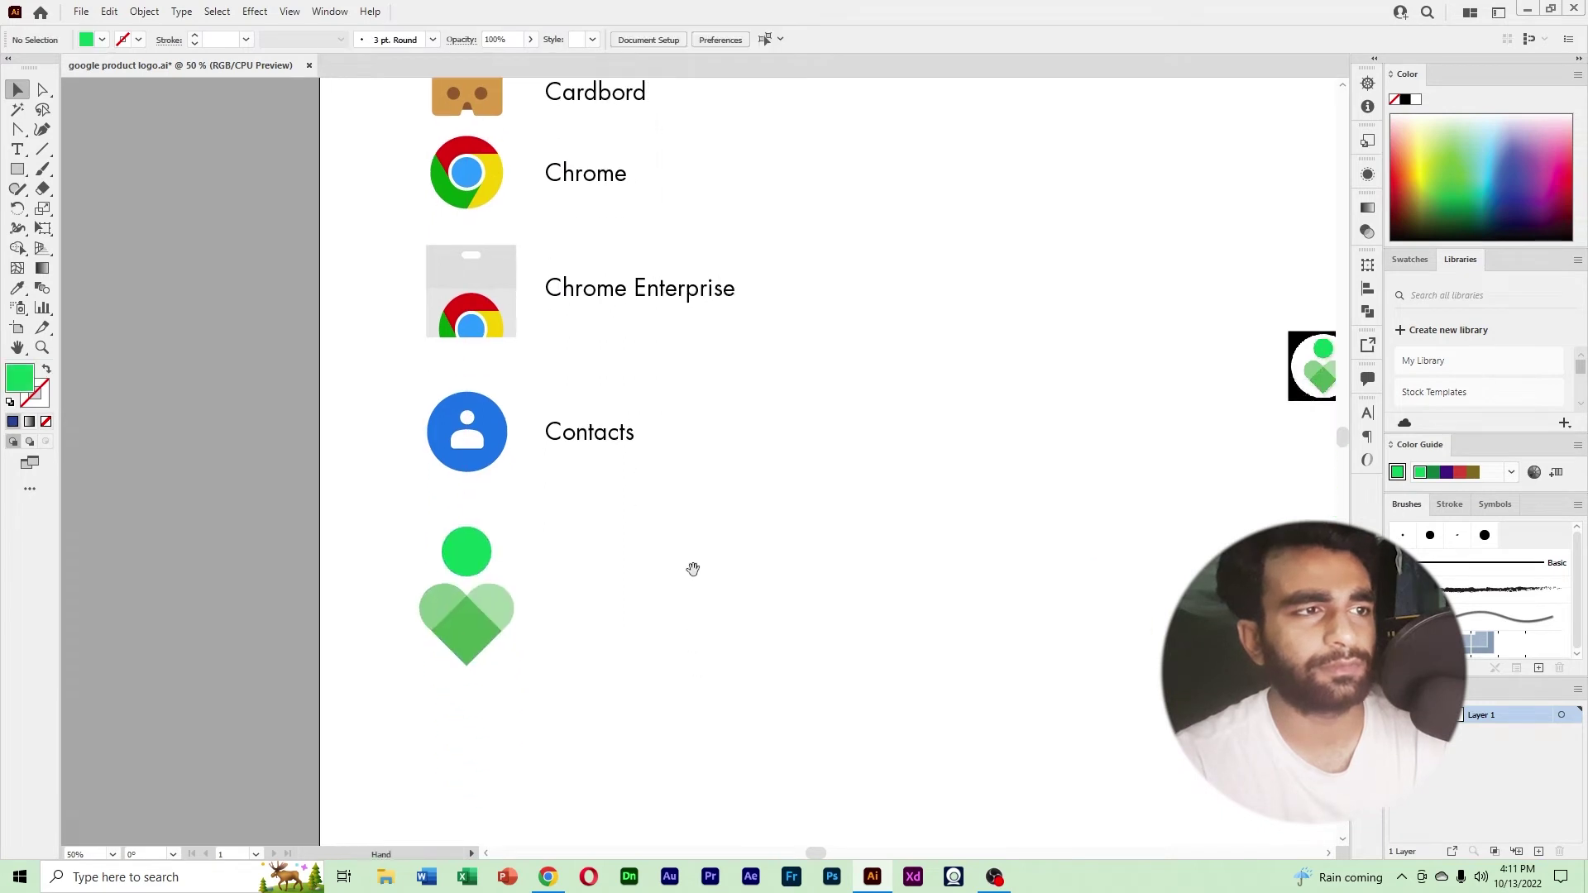
Duplicate the Contacts label beside the green heart logo and change its text to "Desital Wellbeing".
drag(585, 448, 723, 599)
double_click(552, 594)
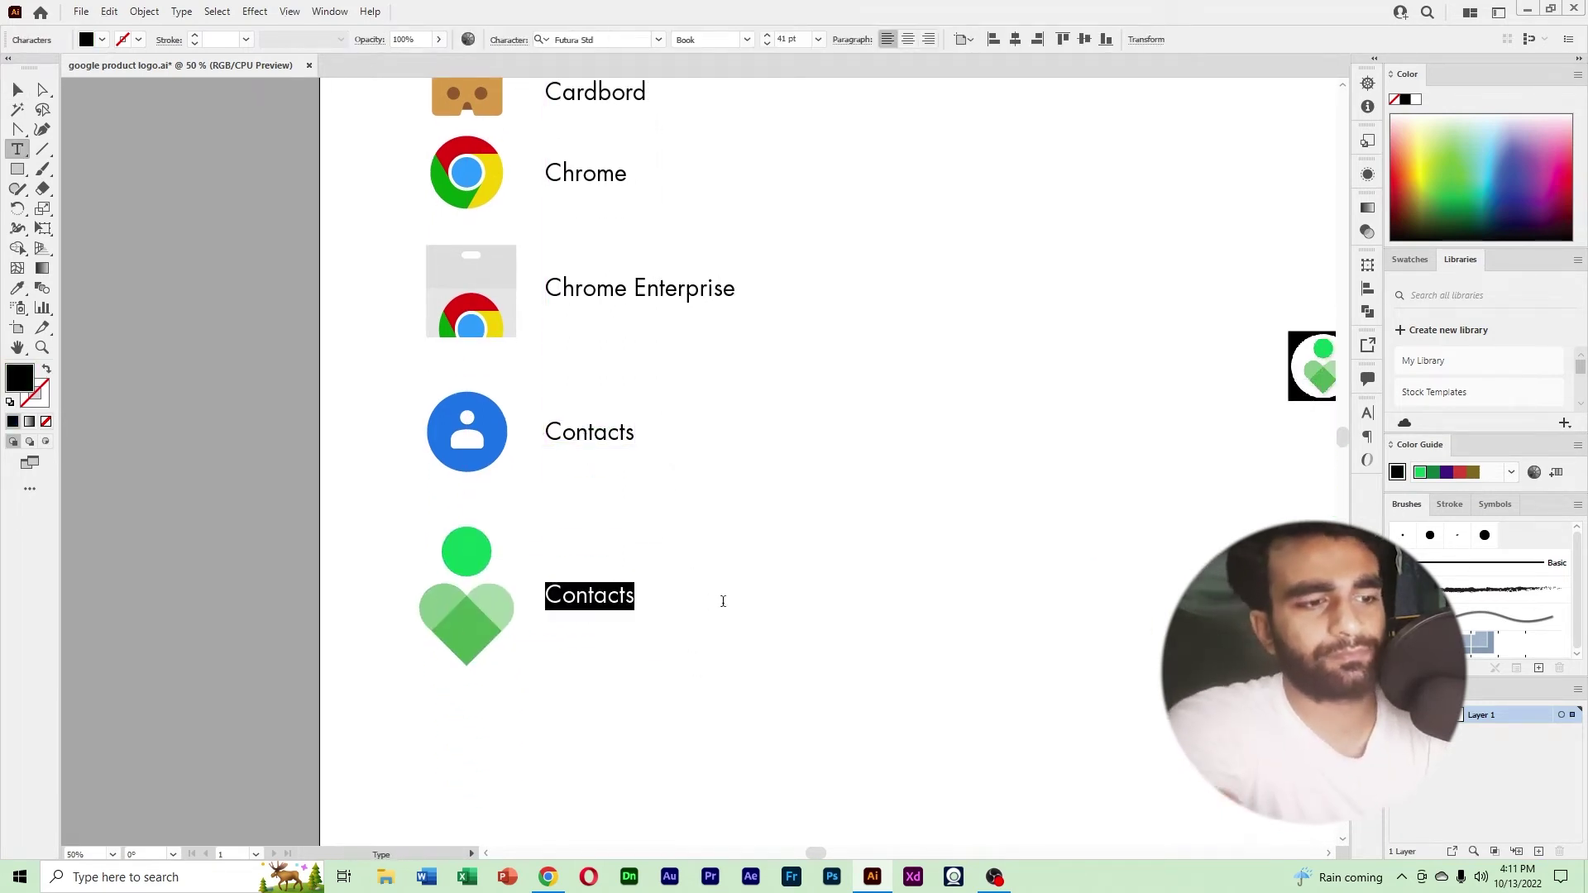
text(Desital Wellbeing)
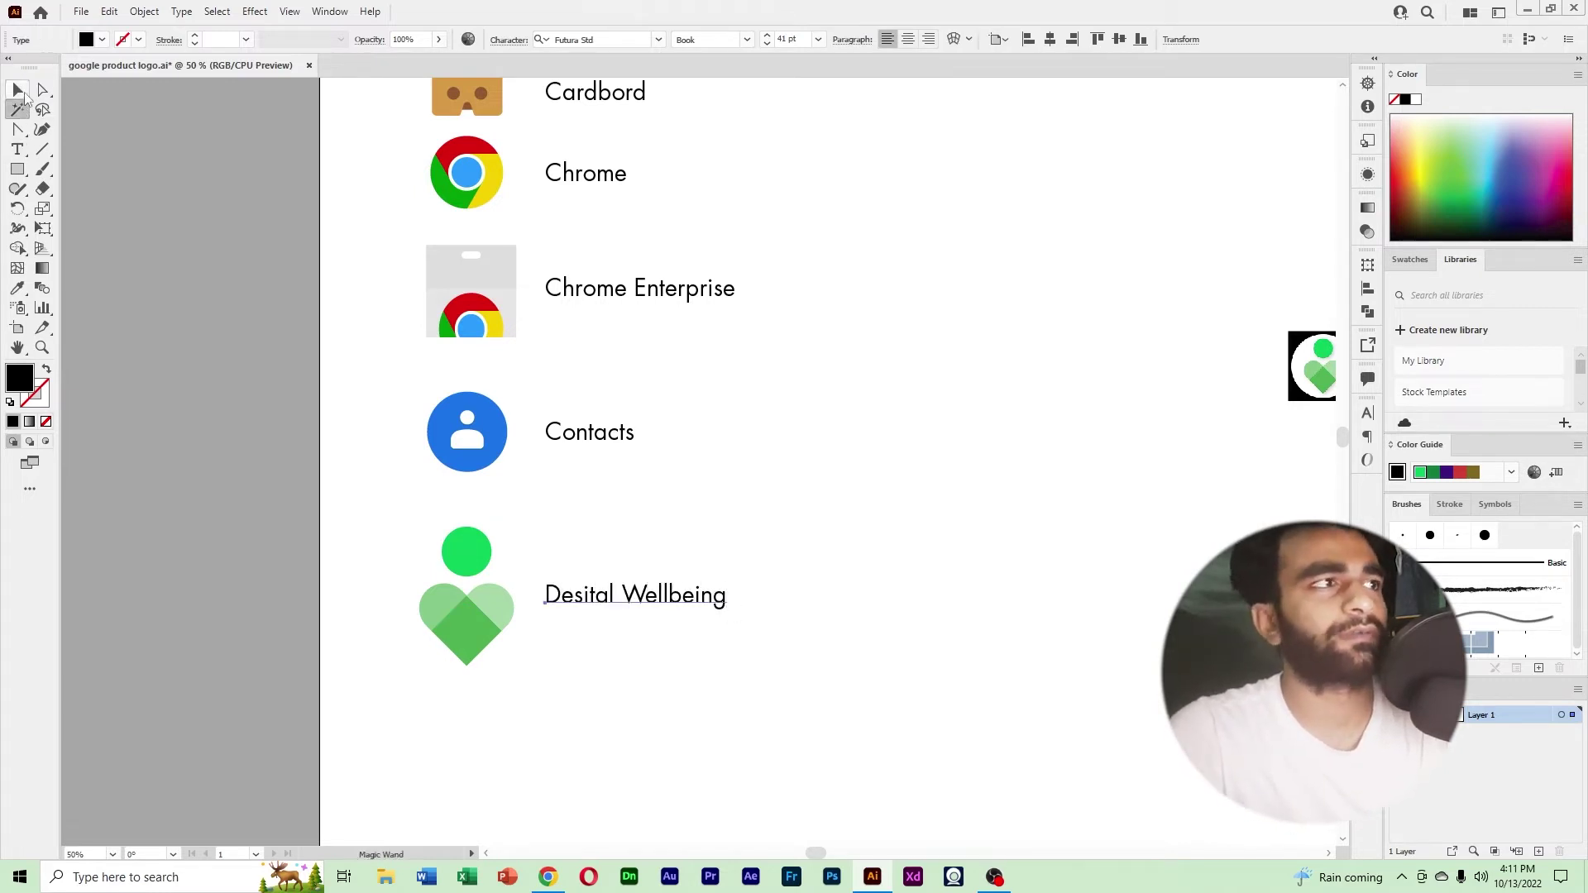
click(18, 129)
click(825, 542)
Switch to the Google products page in Chrome and copy the Docs icon image.
ctrl+alt+click(819, 539)
ctrl+alt+click(818, 538)
key(v)
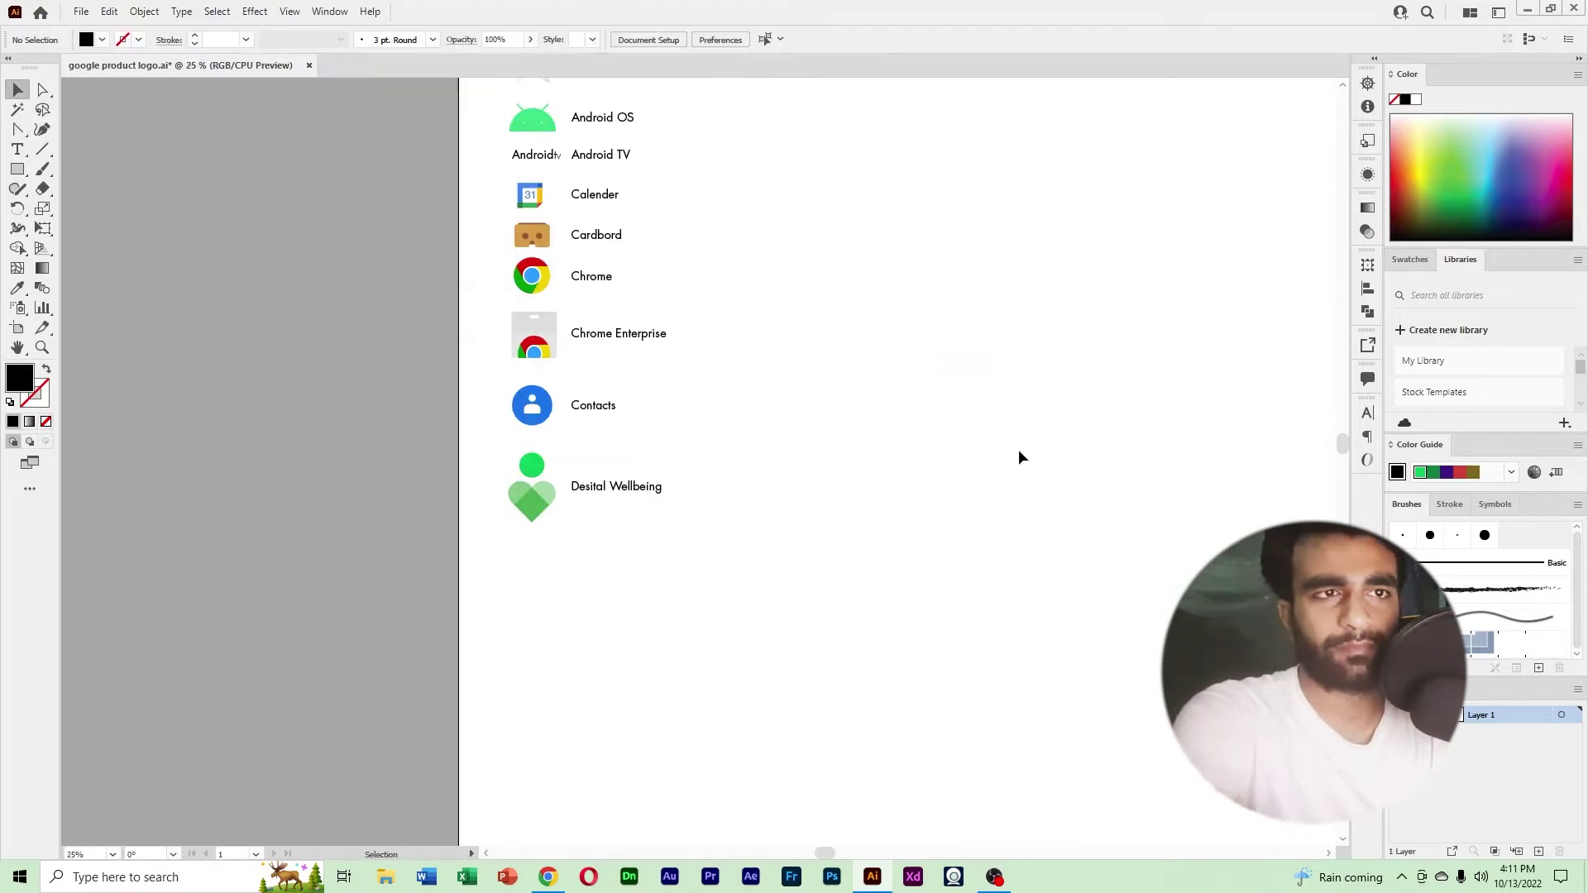
click(556, 881)
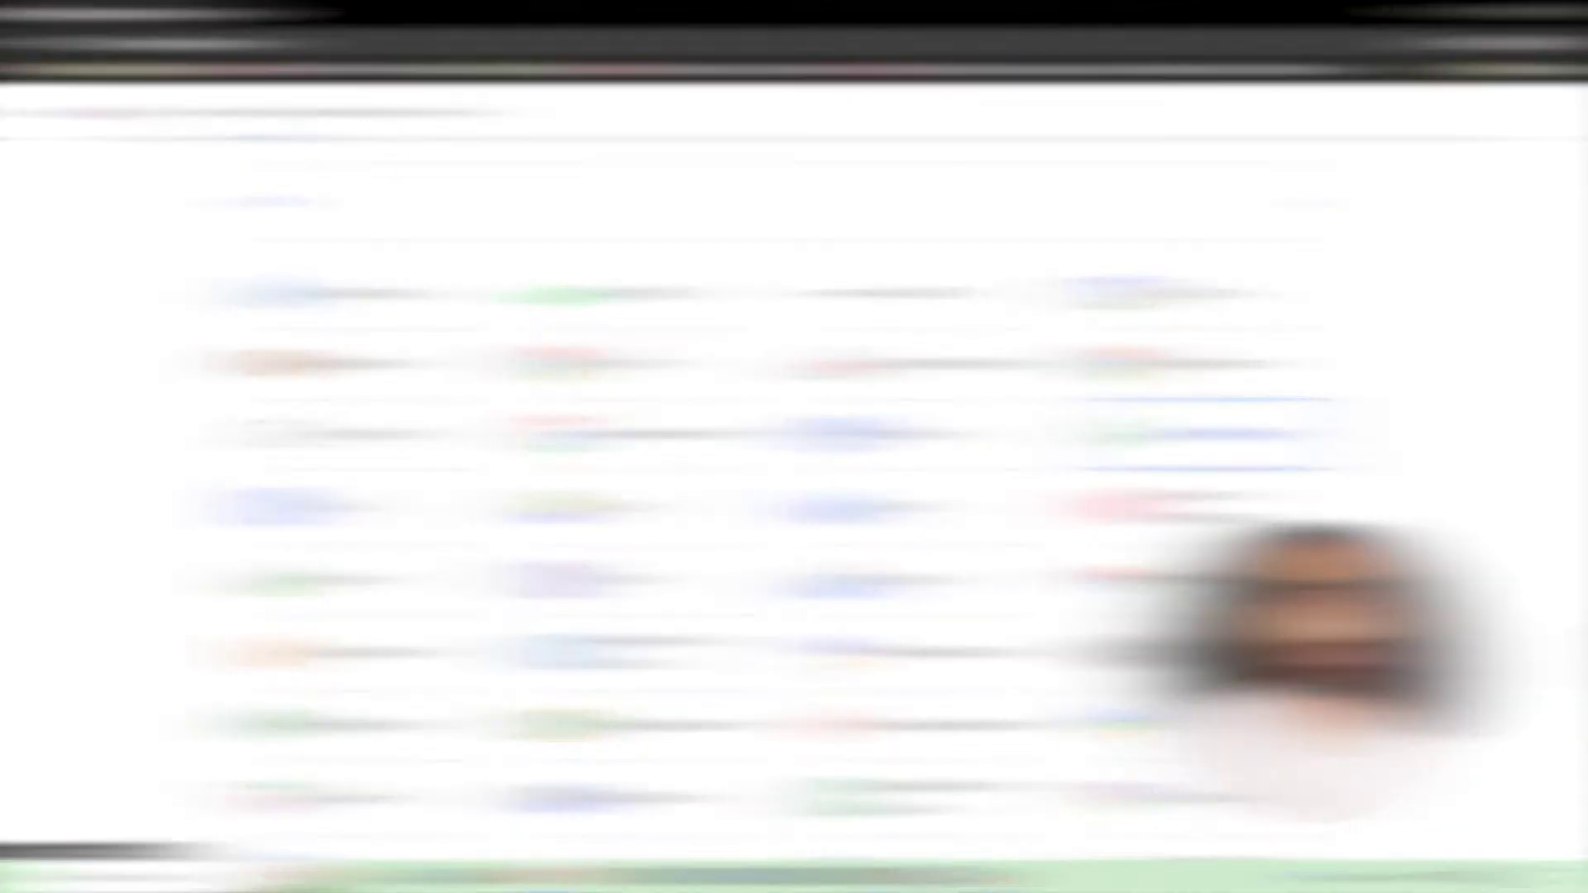
scroll(774, 666, down, 1)
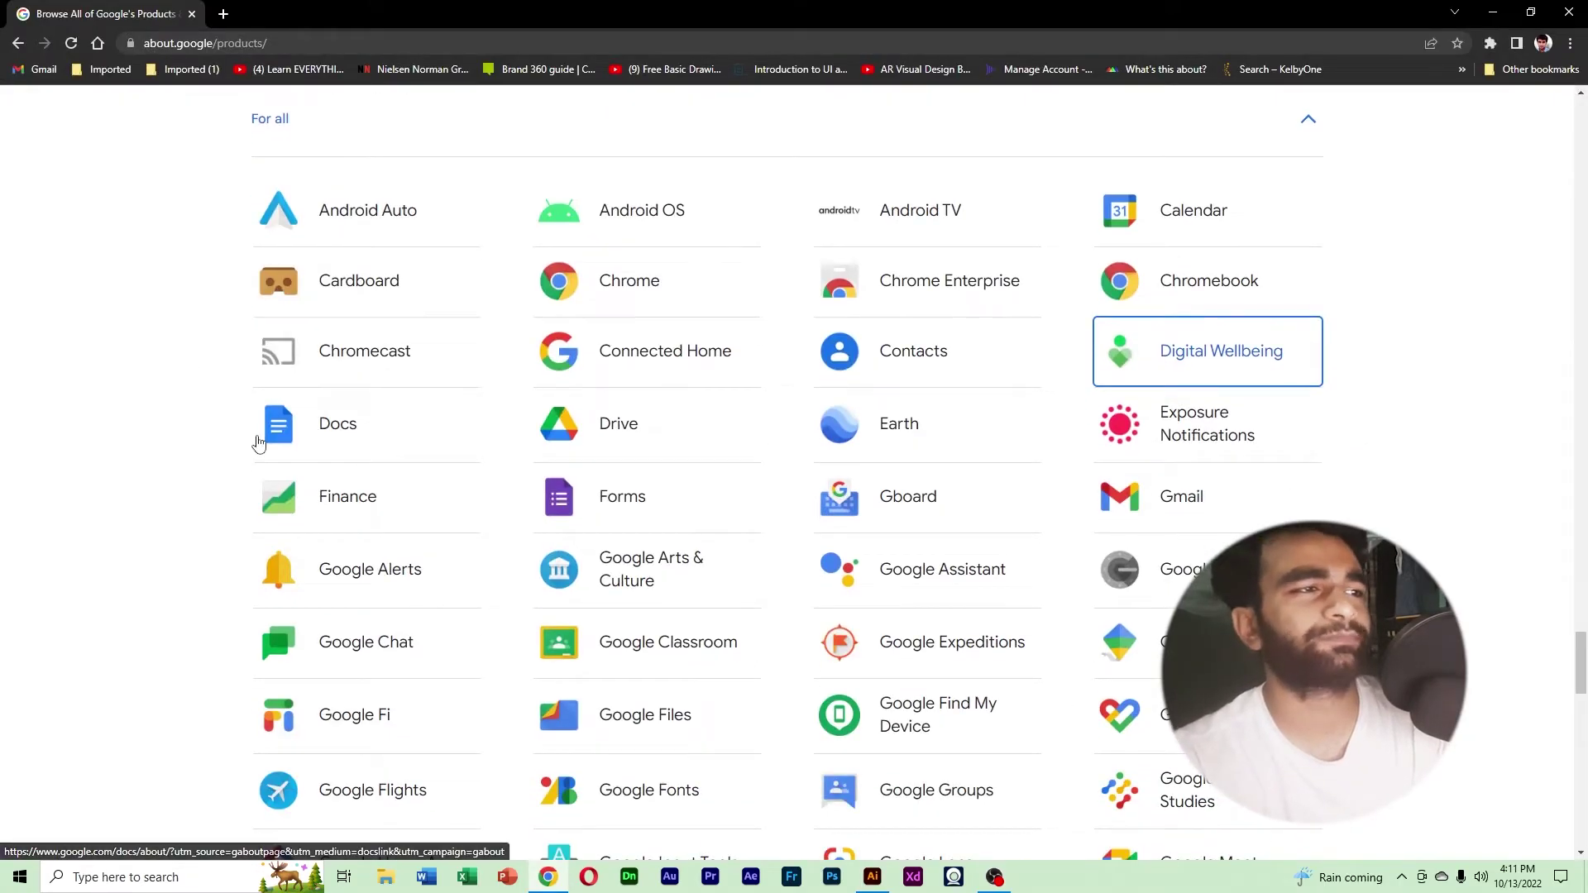
right_click(289, 431)
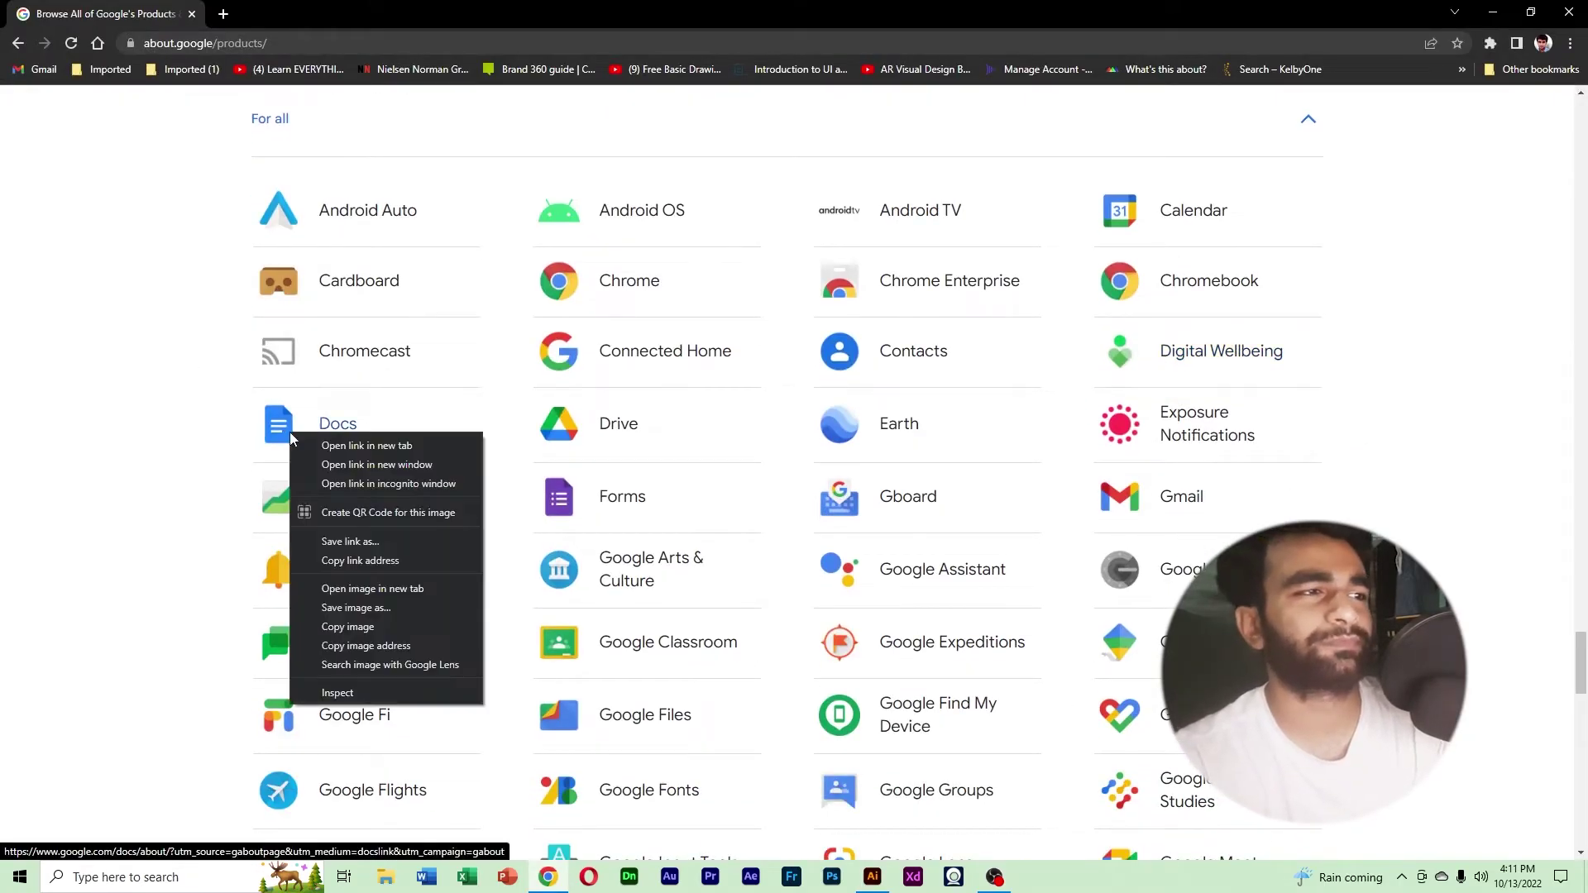
click(348, 629)
Switch back to Illustrator, paste the Docs icon and move it to empty space right of the logo list.
click(872, 884)
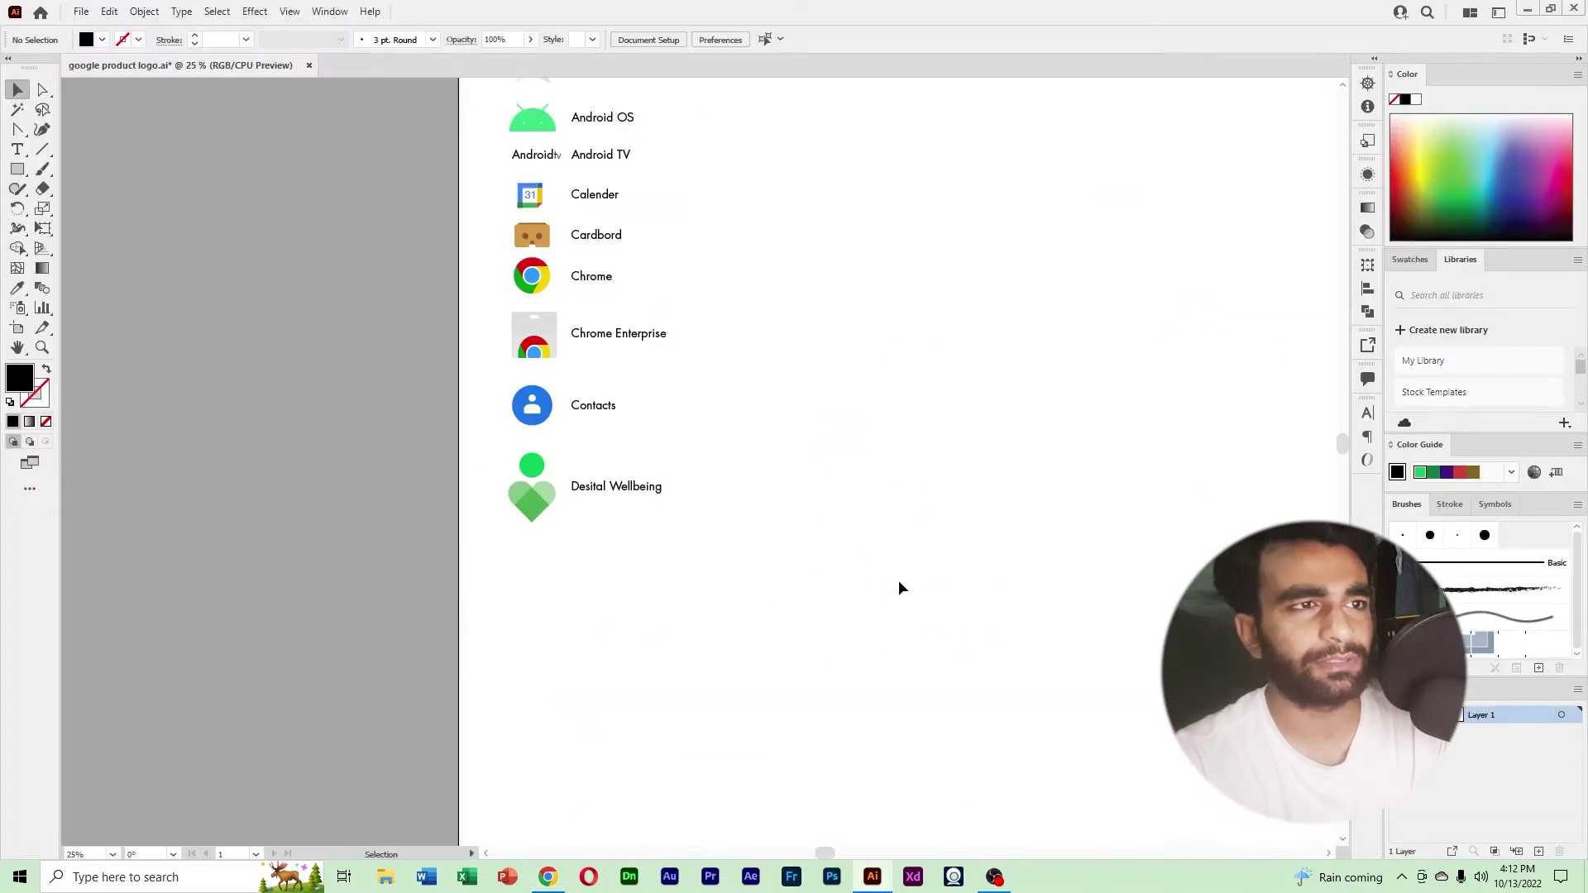
key(ctrl+v)
drag(720, 465, 1039, 459)
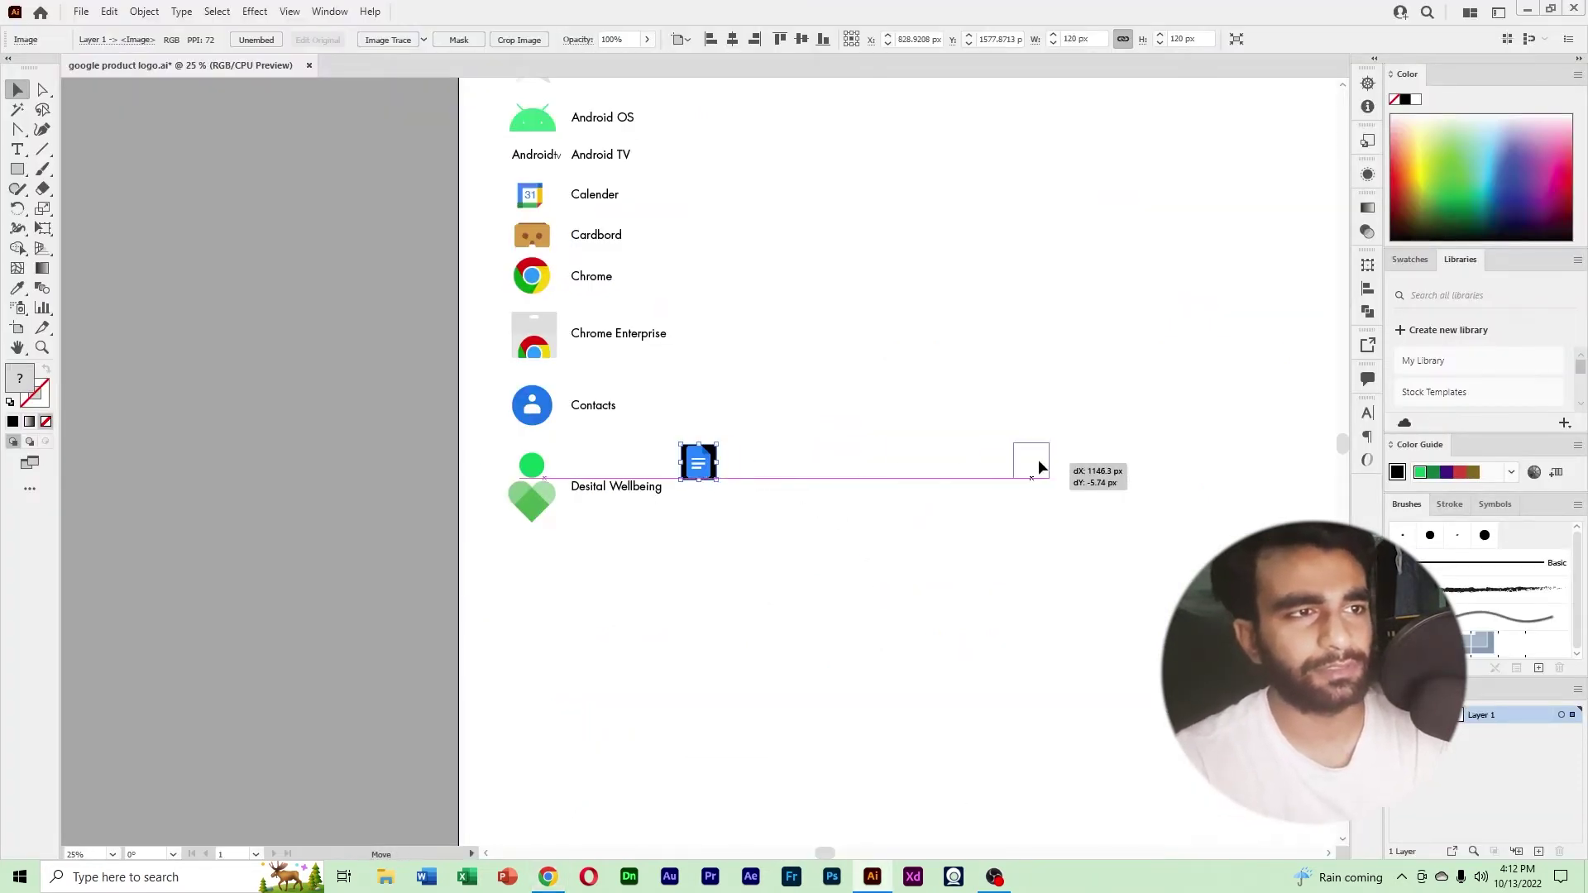
click(547, 879)
click(559, 889)
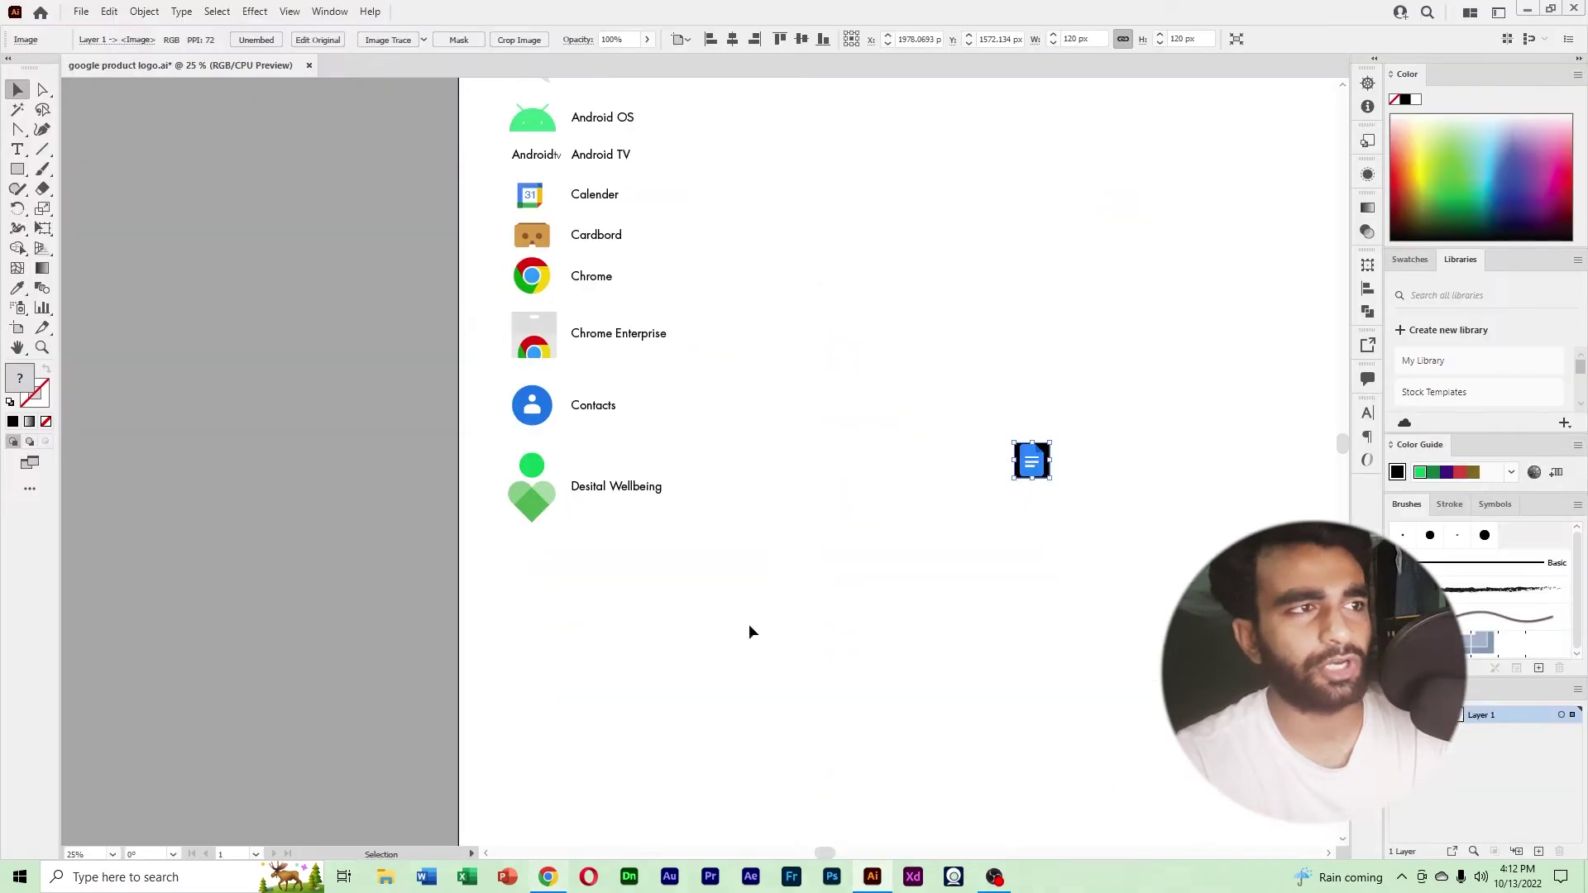
Move the pasted Docs icon closer to the logo list as a reference.
click(749, 626)
ctrl+click(979, 520)
ctrl+click(957, 494)
drag(676, 477, 1165, 497)
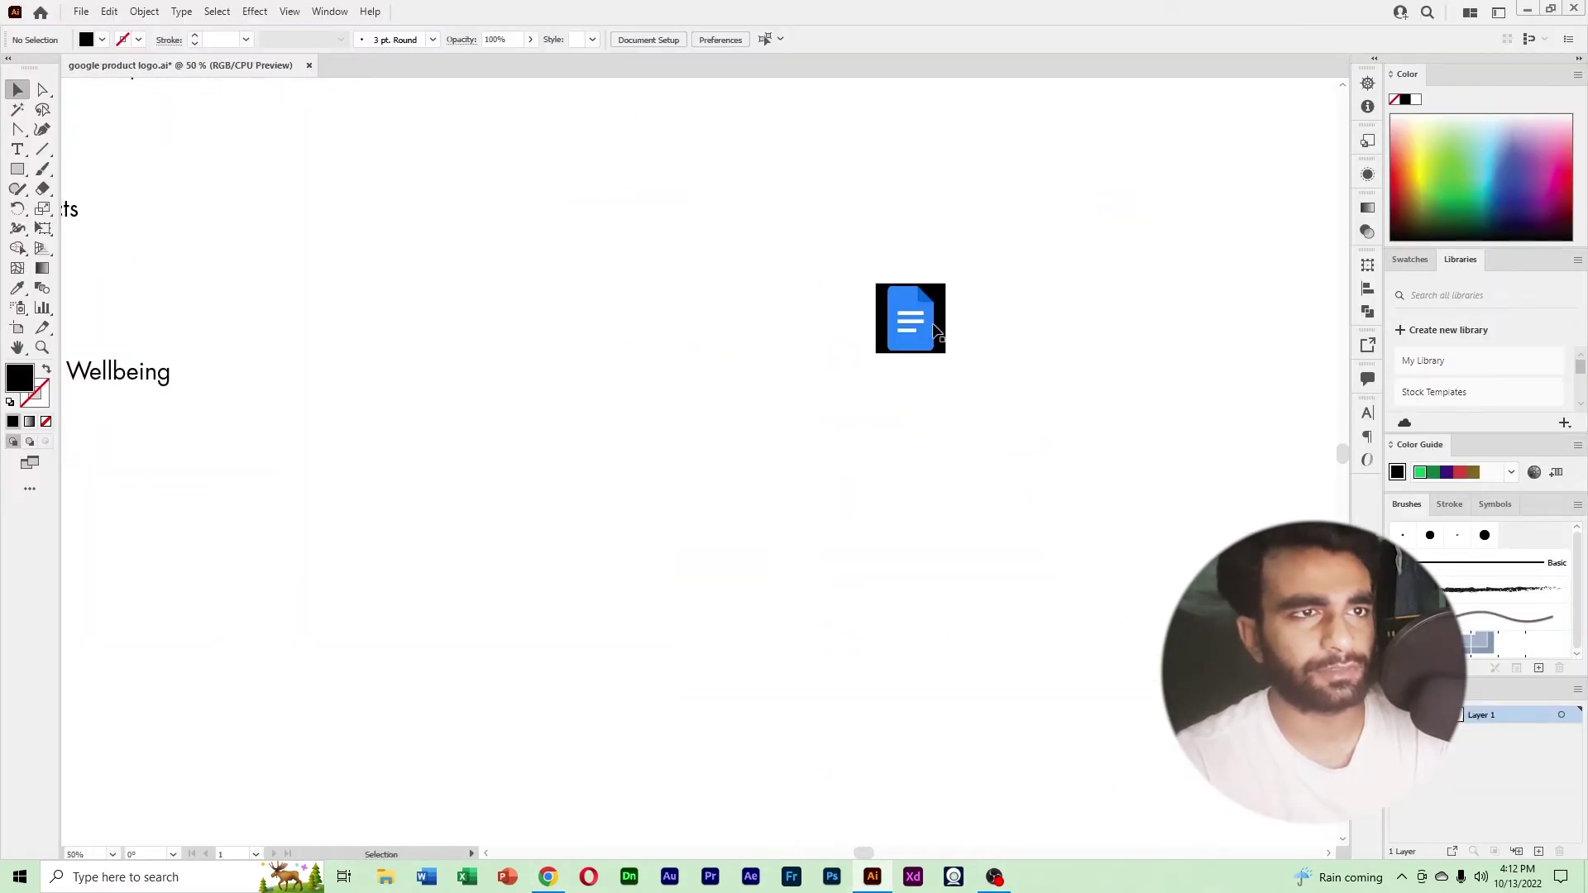
drag(934, 326, 804, 330)
Draw a rectangle about 85 by 116 px beside the Docs icon and fill it with the icon's sampled blue.
ctrl+click(740, 424)
drag(739, 426, 882, 466)
ctrl+click(760, 513)
drag(763, 515, 928, 576)
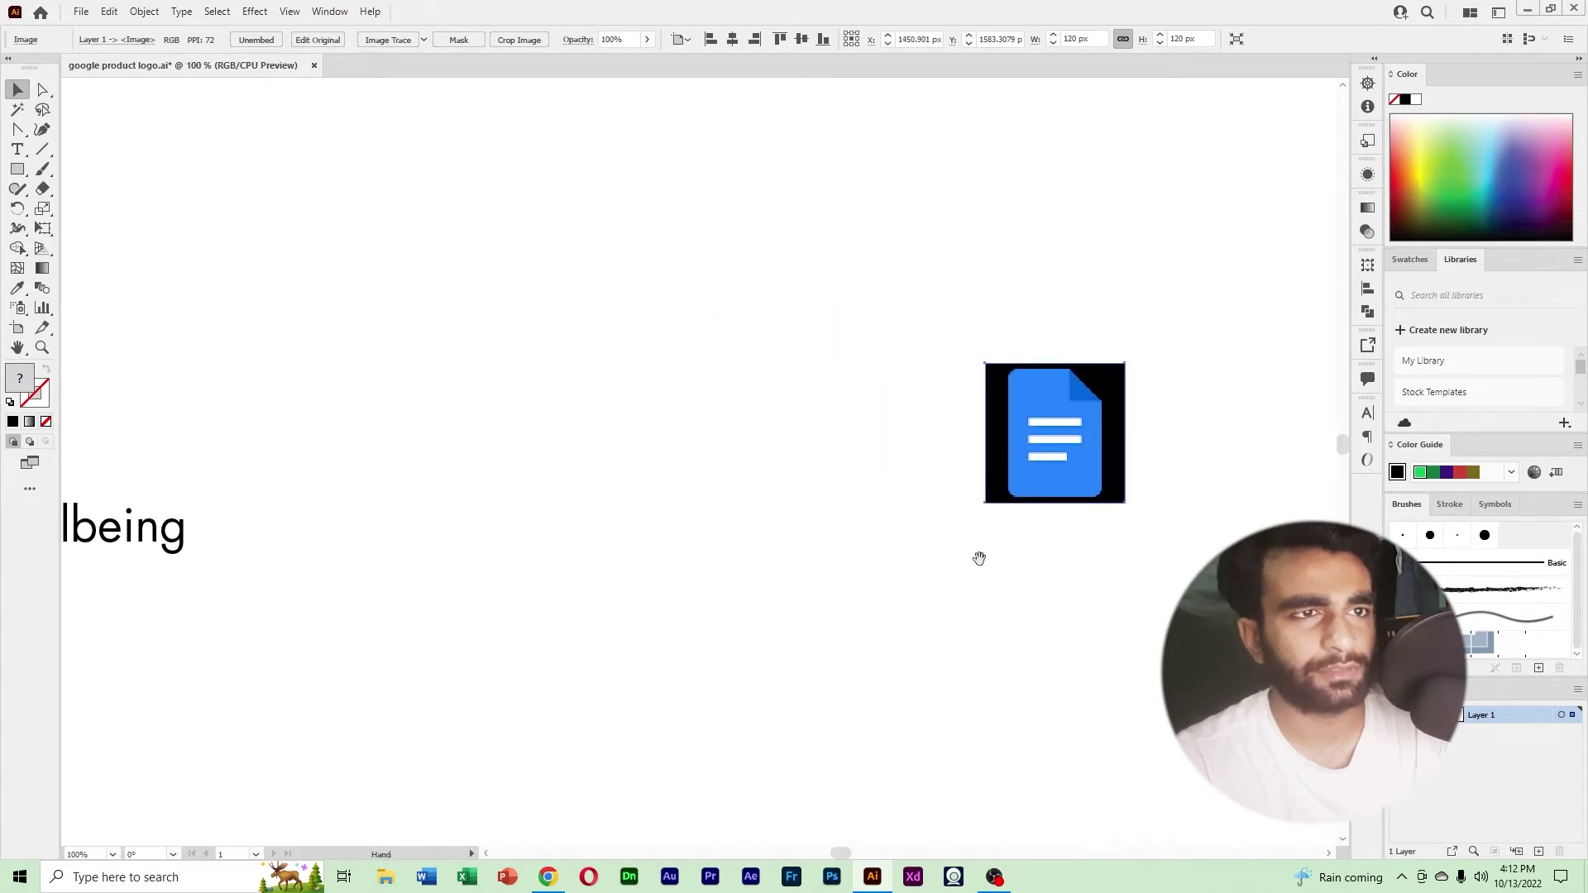
click(18, 168)
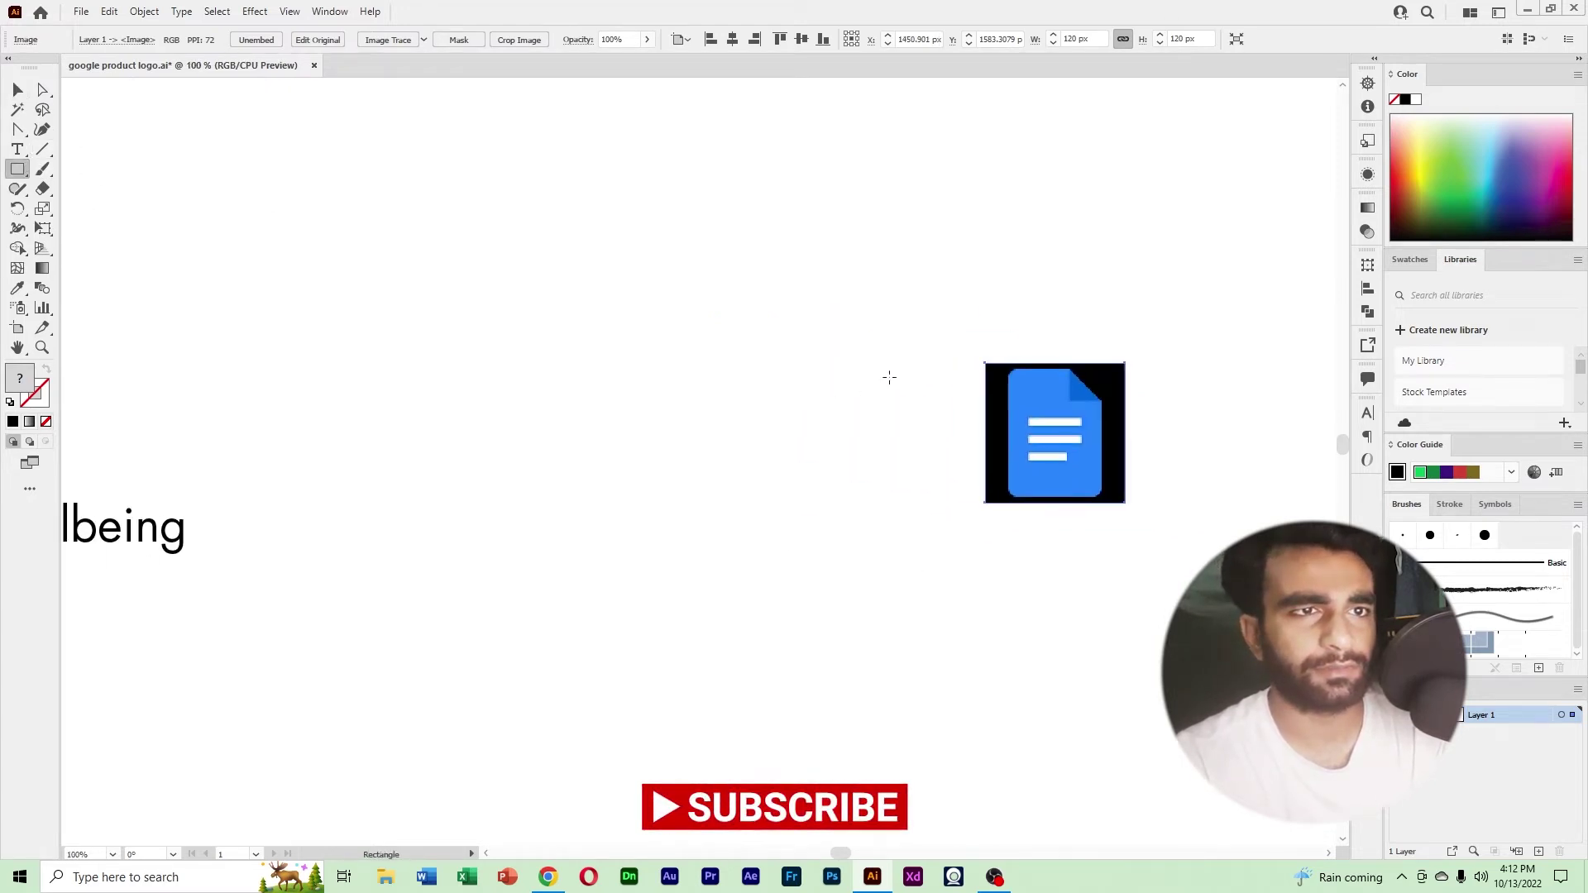
mouse_move(890, 377)
mouse_down()
mouse_move(927, 473)
mouse_move(975, 506)
mouse_move(865, 500)
mouse_move(881, 510)
mouse_up()
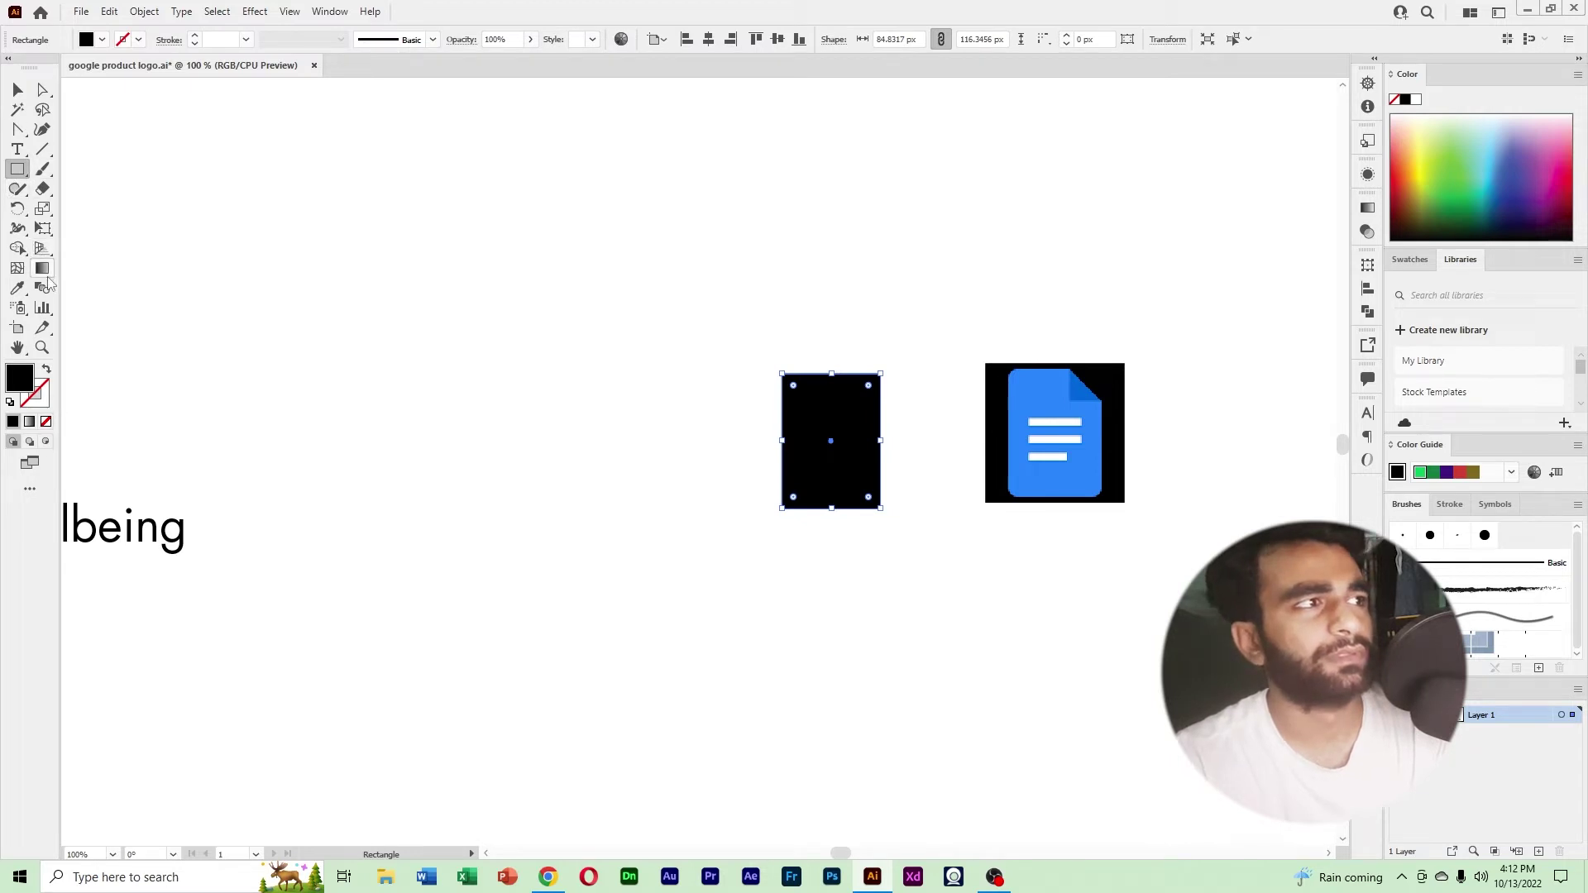
click(20, 287)
click(1018, 394)
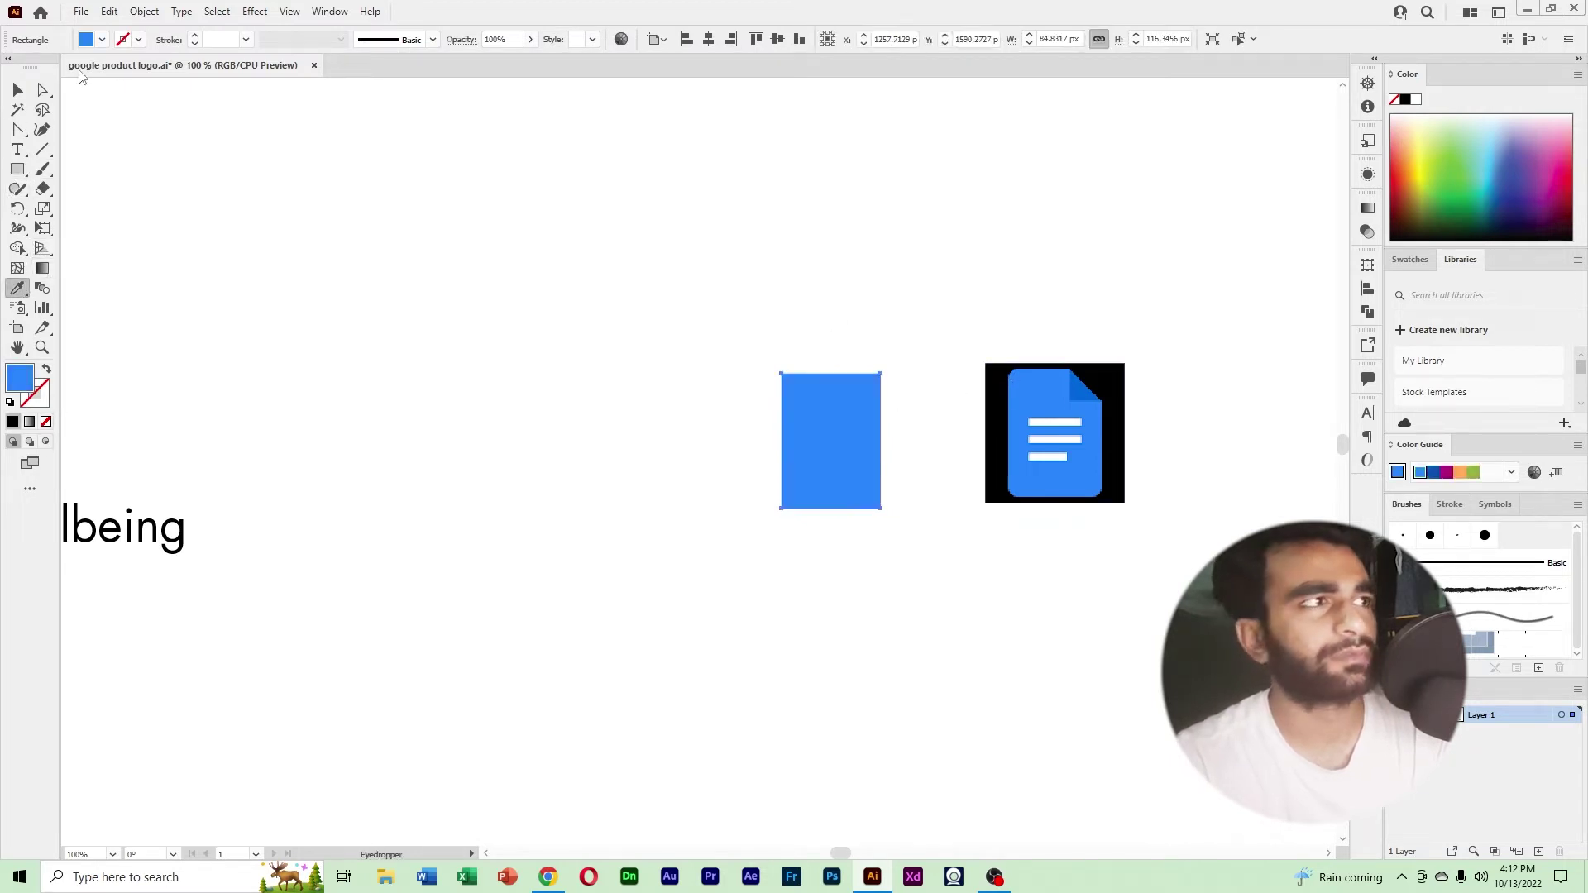
Draw a diagonal line about 50 px wide and high, and place it across the blue rectangle's upper-right corner.
click(18, 89)
mouse_move(782, 295)
mouse_down()
mouse_move(838, 349)
mouse_move(852, 328)
mouse_move(840, 353)
mouse_up()
click(17, 91)
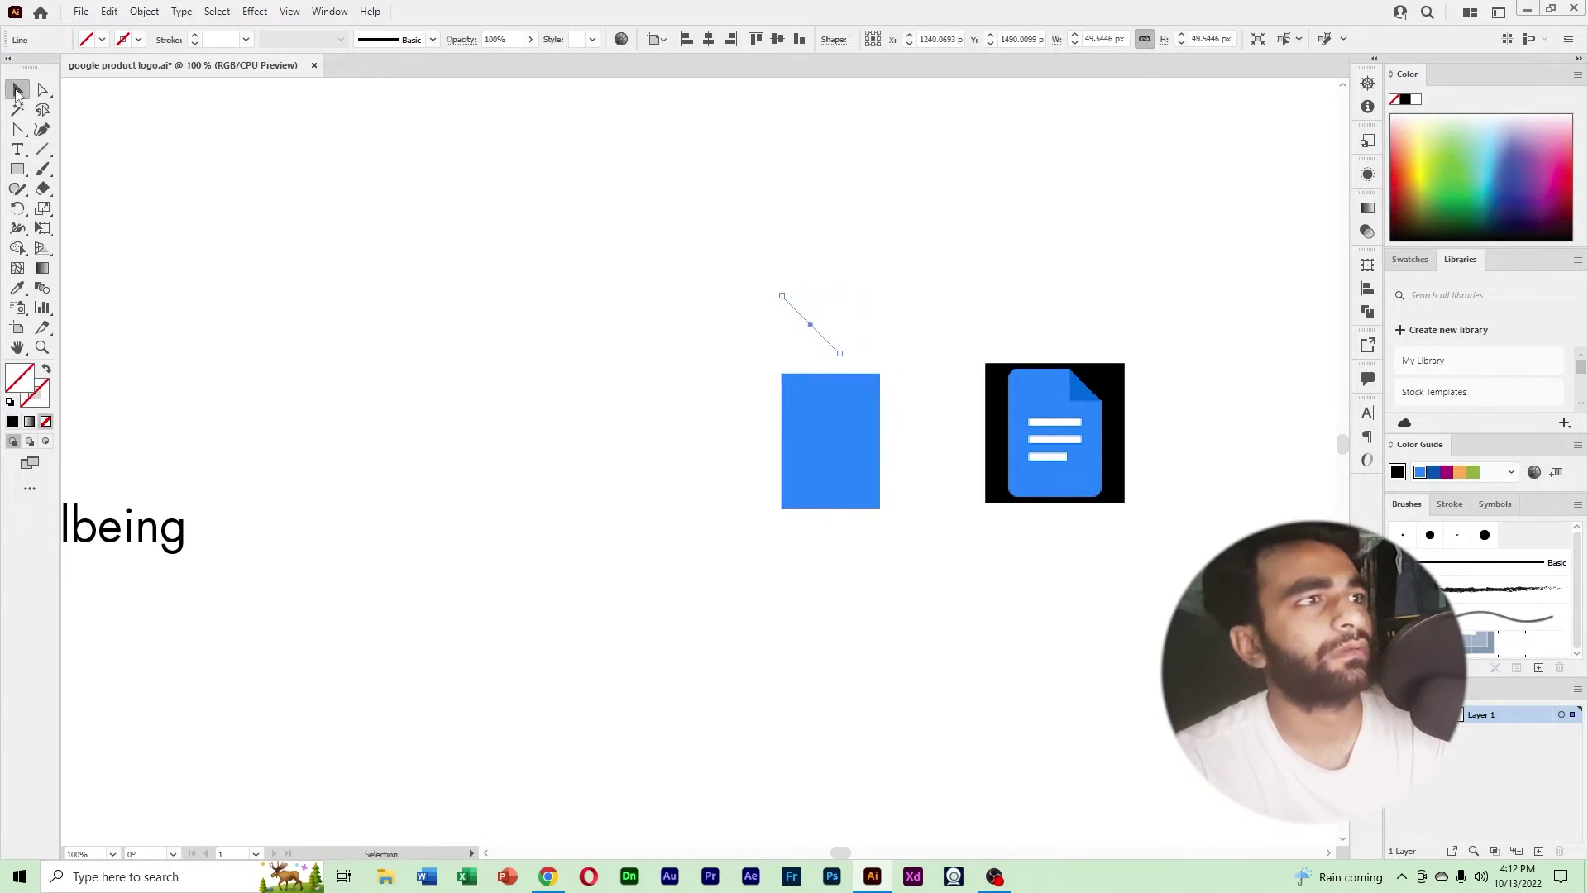
drag(822, 331, 872, 396)
Divide the blue rectangle along the diagonal line with Pathfinder, and ungroup the resulting pieces.
drag(777, 286, 897, 474)
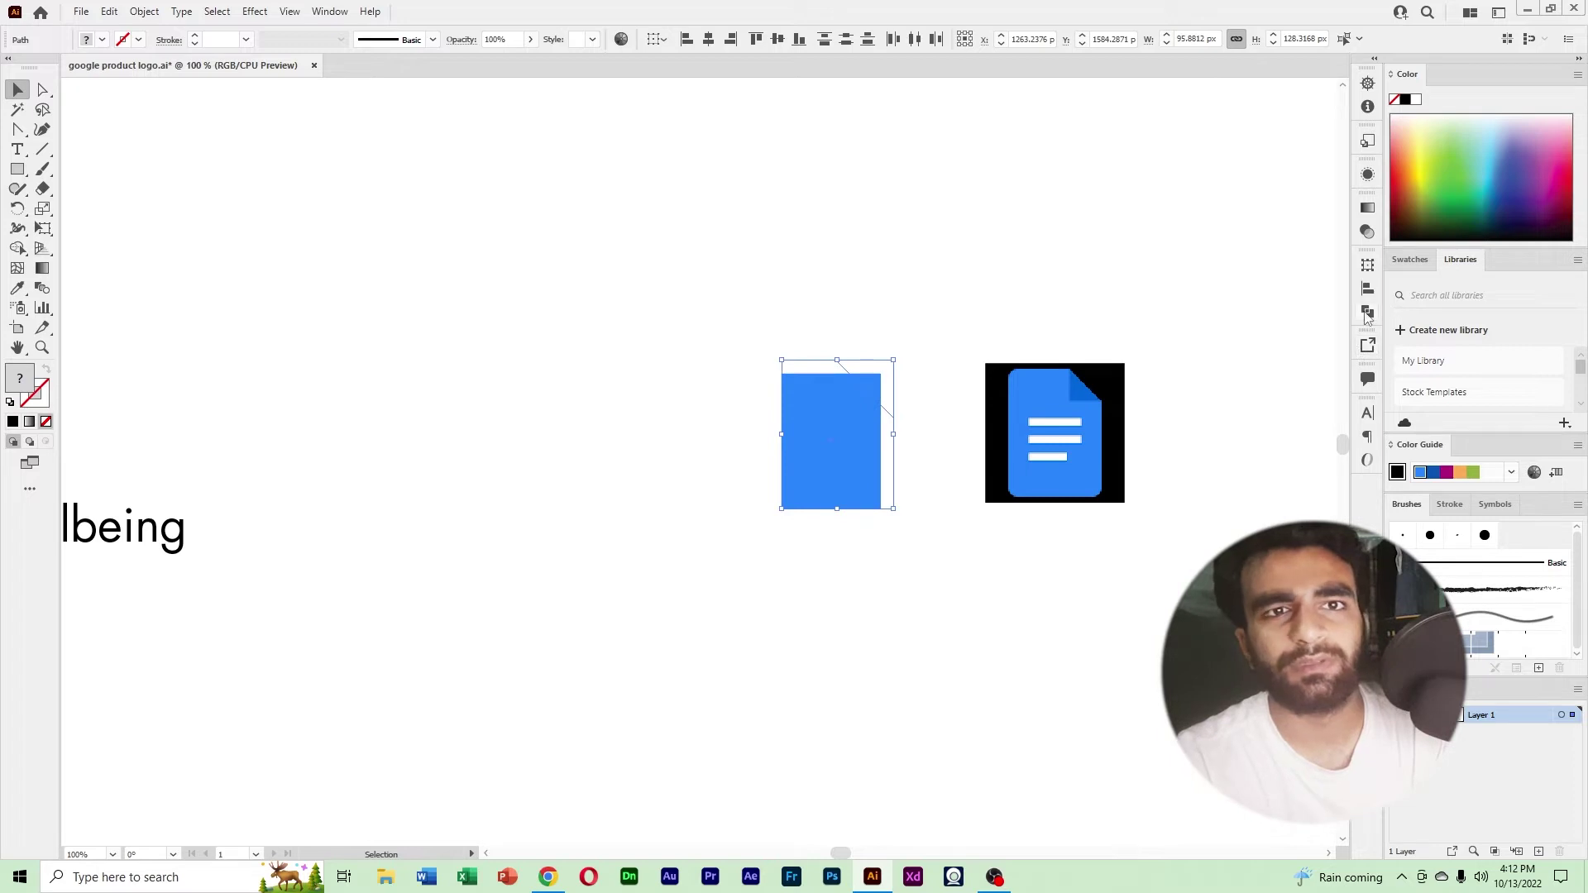
click(1367, 311)
click(1177, 345)
right_click(849, 428)
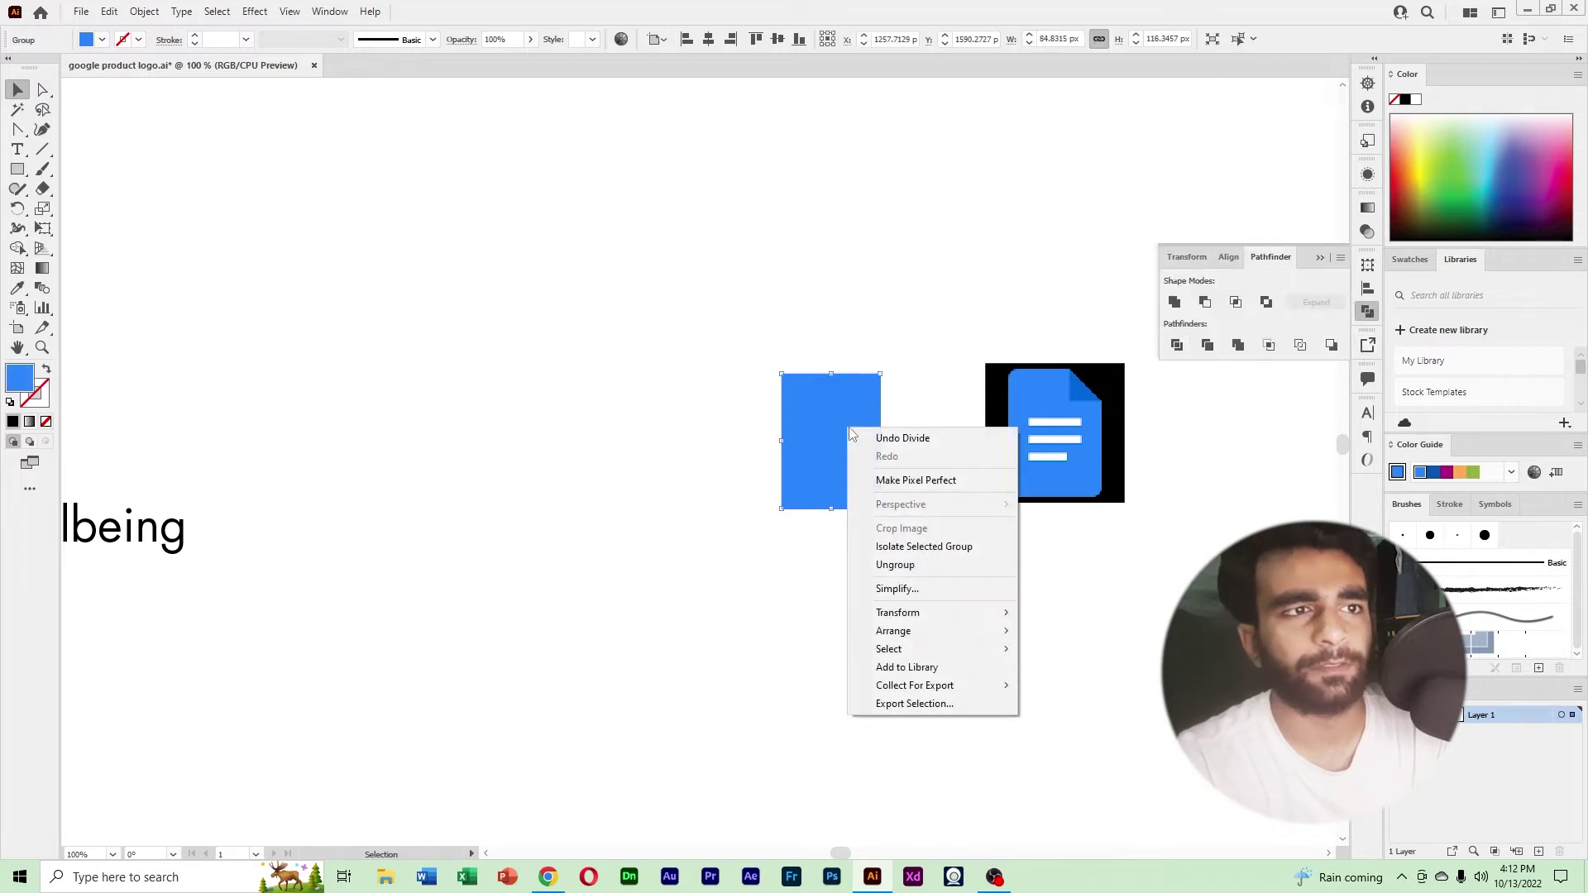
click(896, 565)
click(933, 432)
Create a copy of the blue page's cut-off corner triangle reflected across the vertical axis.
right_click(877, 389)
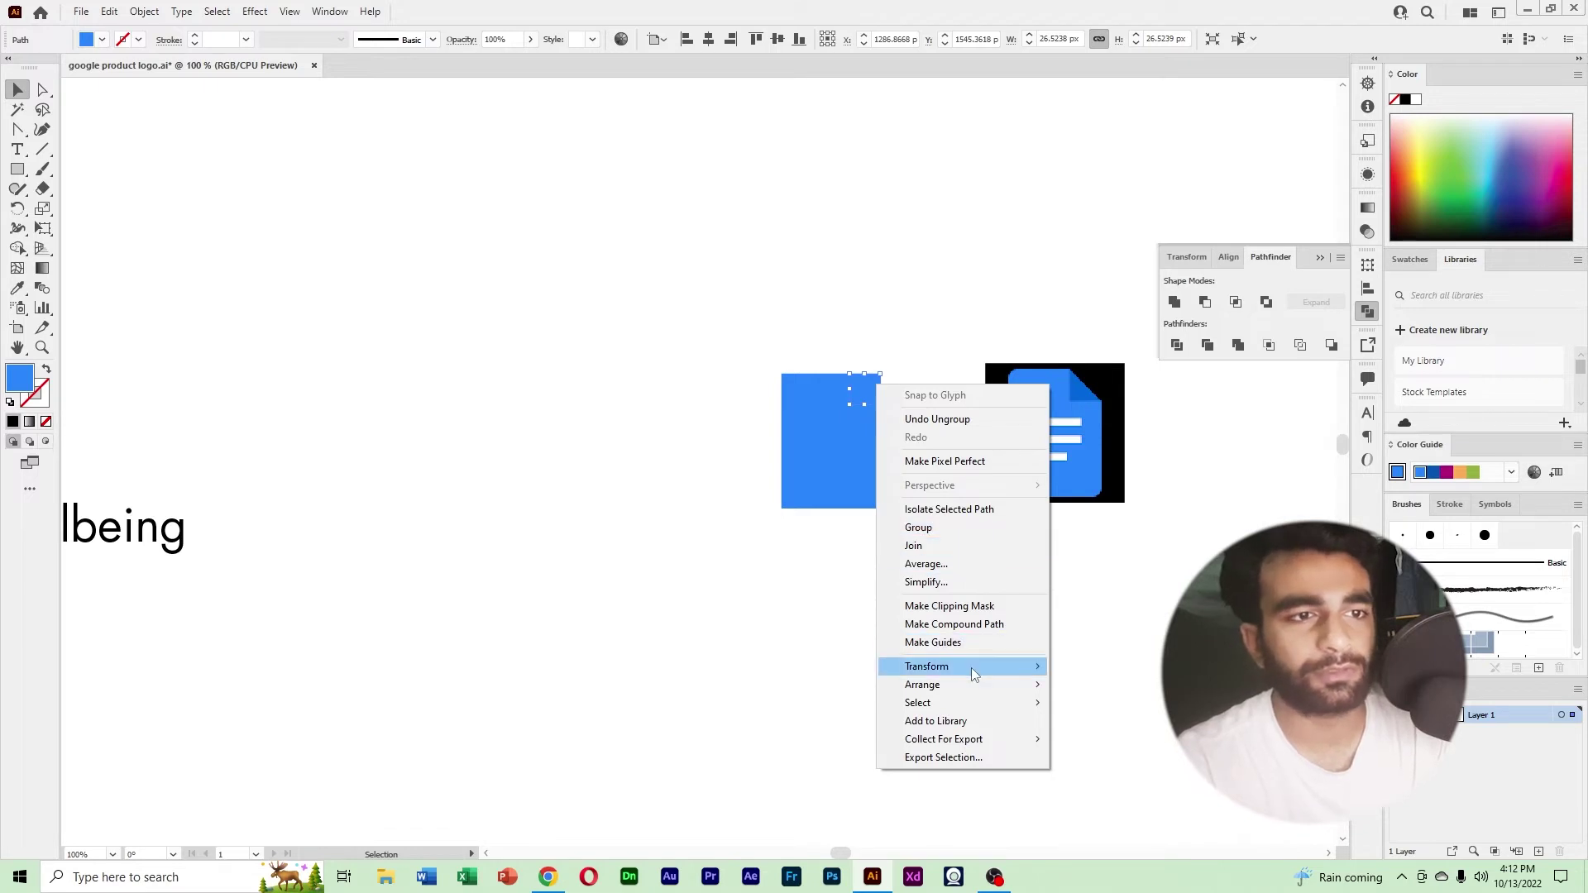
mouse_move(968, 667)
click(1114, 726)
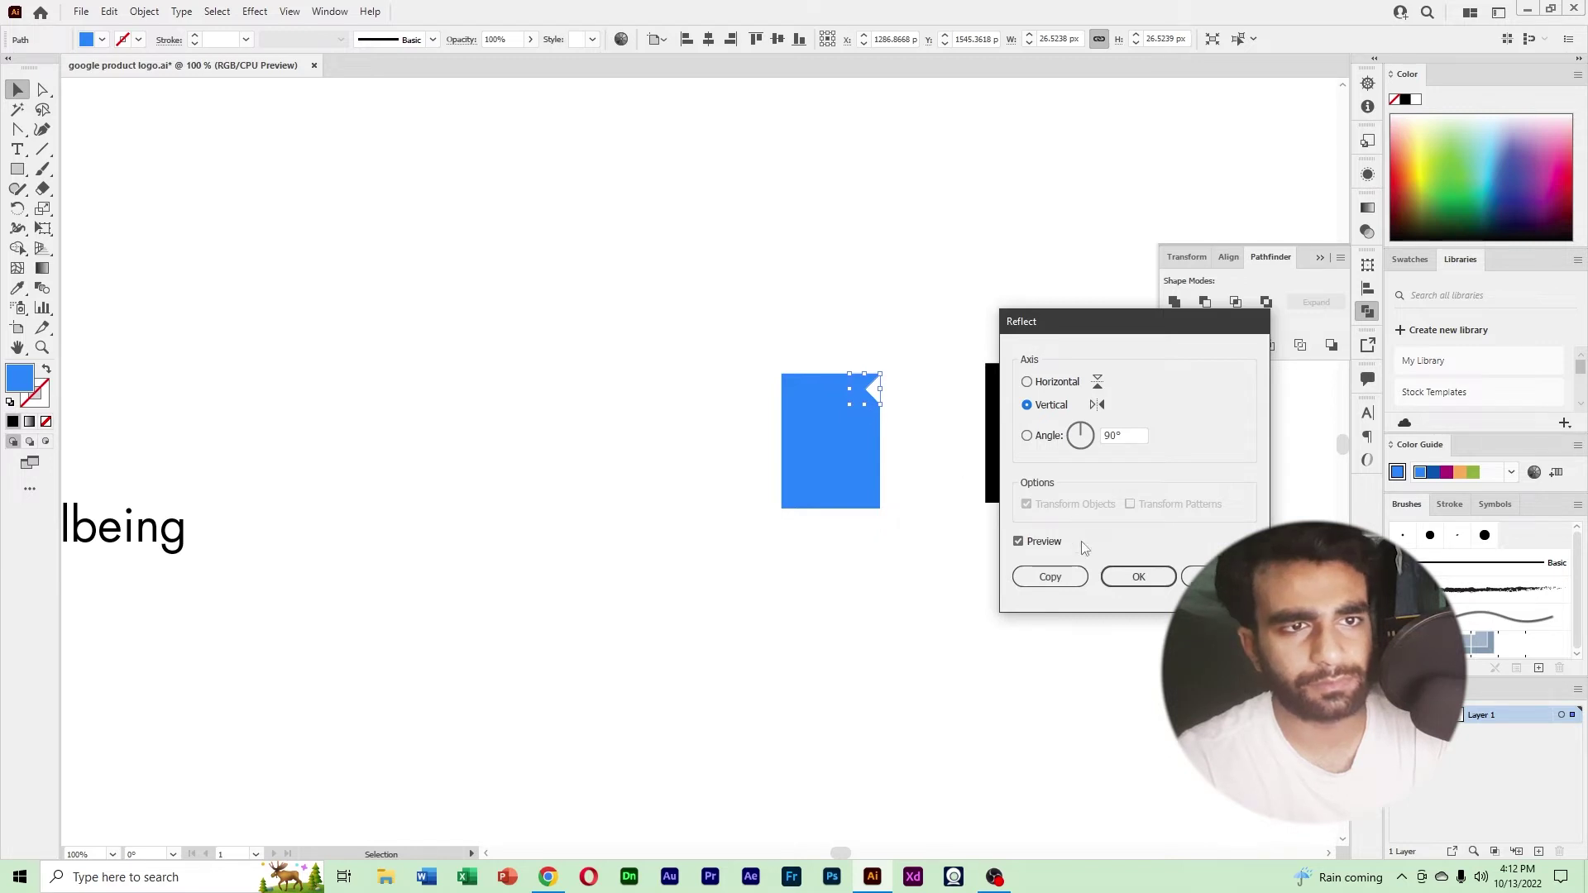
click(1049, 577)
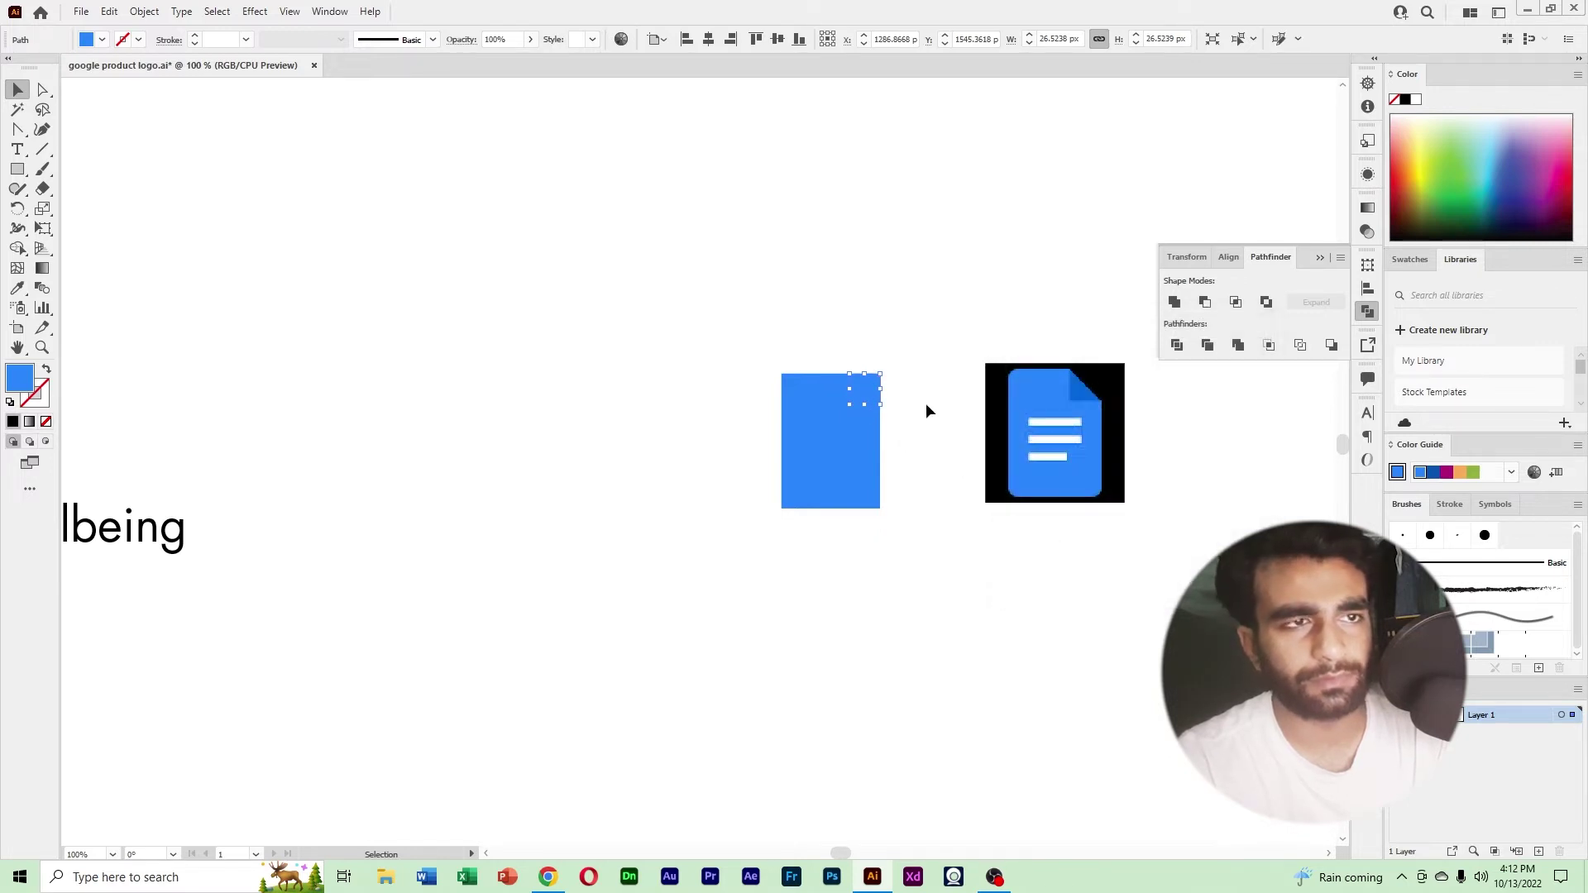
drag(862, 390, 849, 286)
key(ctrl+z)
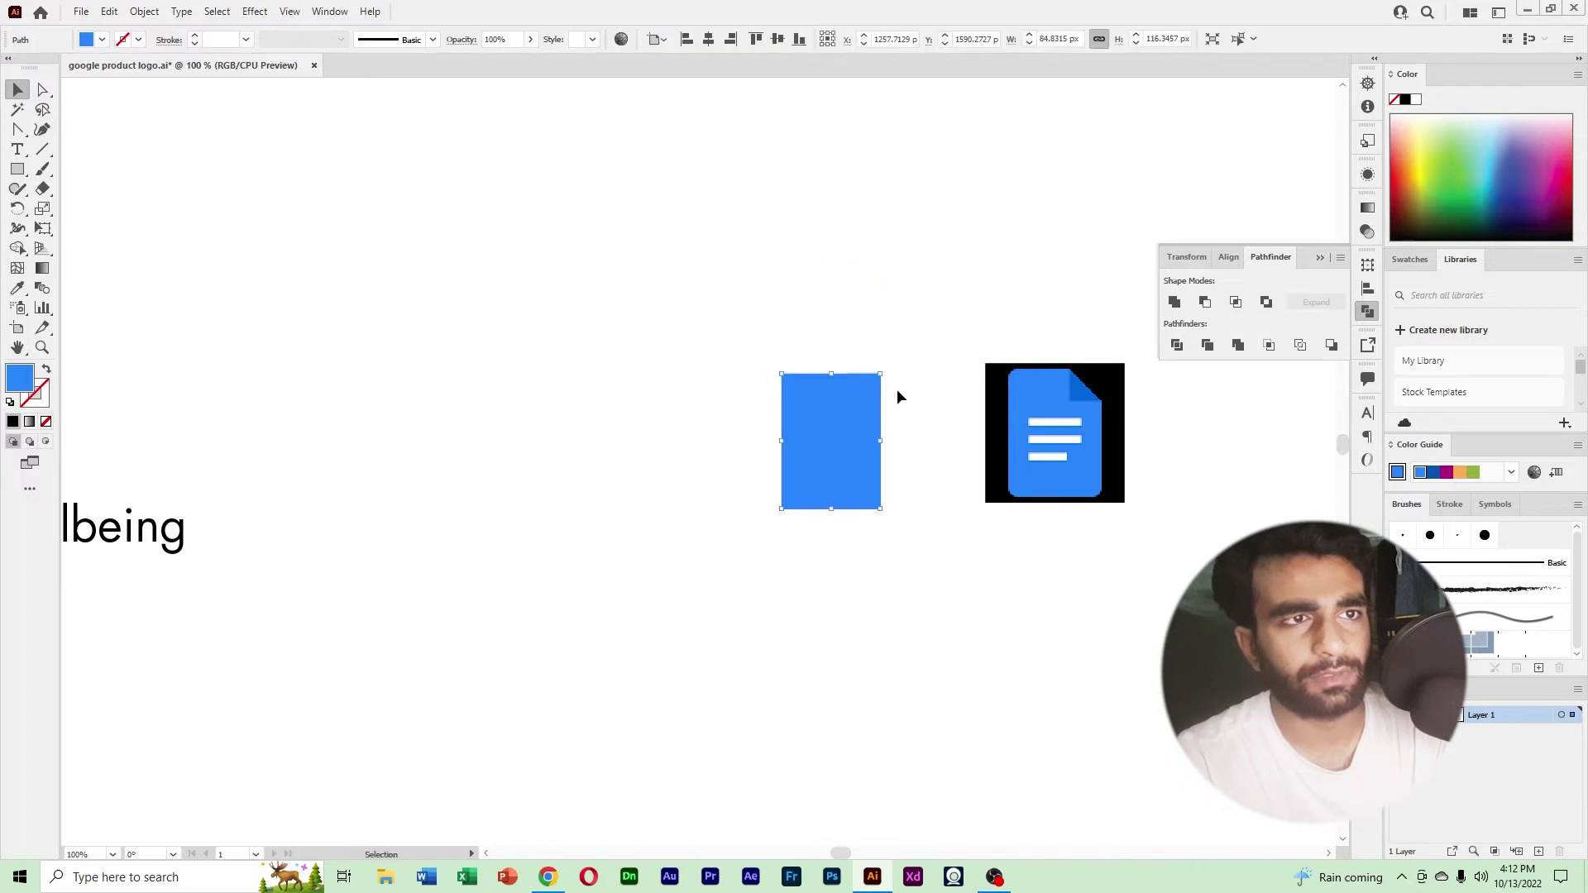
Move the two corner triangles off the blue page, and reflect the mirrored copy across the horizontal axis.
drag(878, 390, 966, 278)
drag(869, 379, 910, 379)
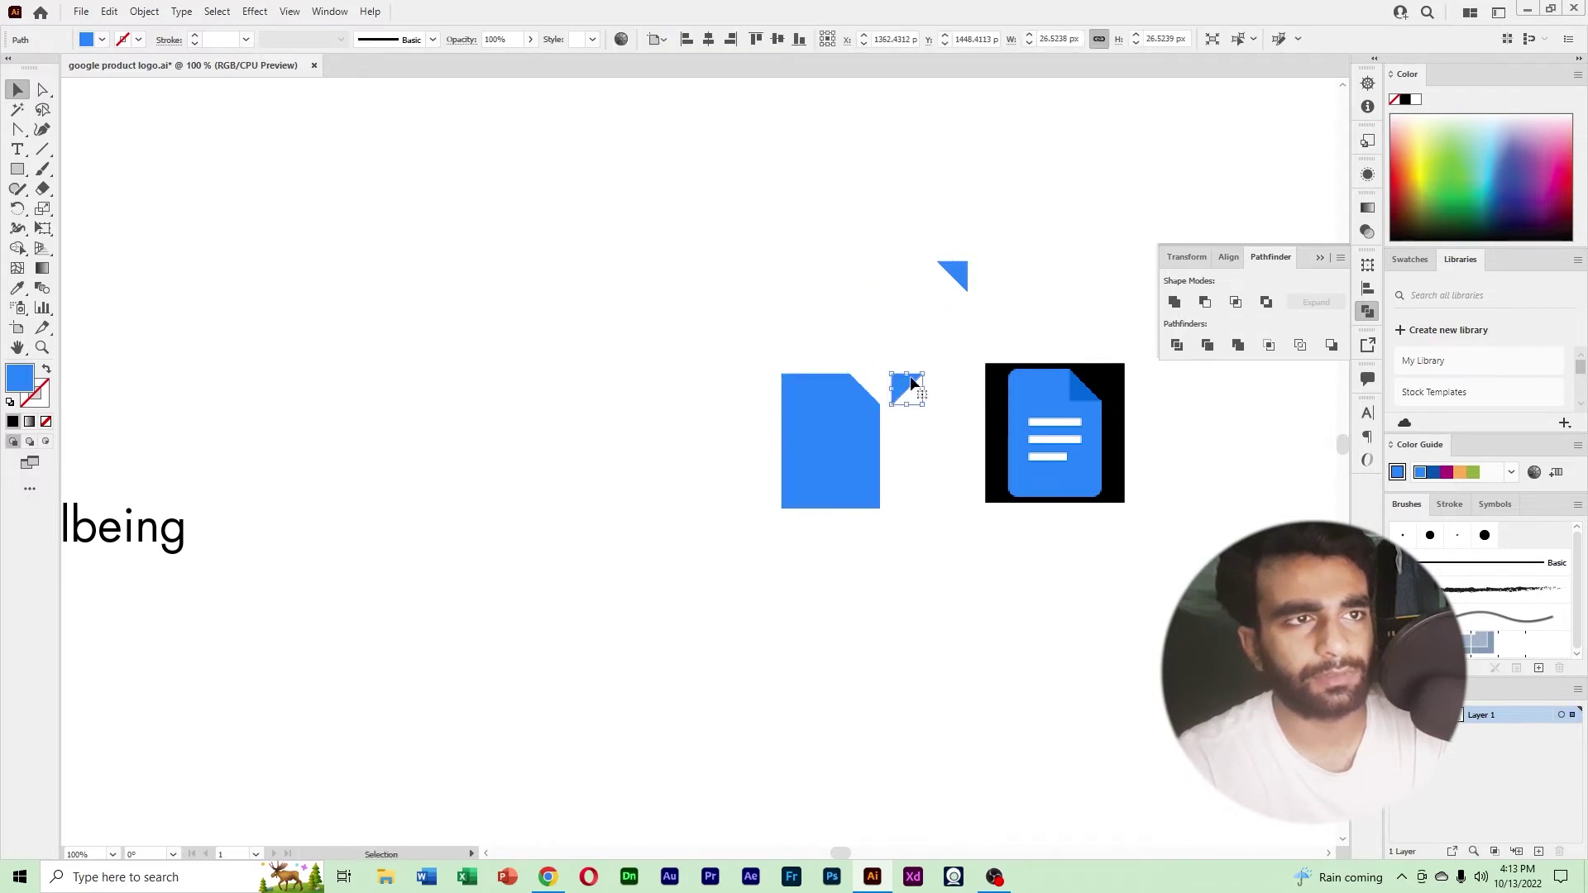
right_click(911, 379)
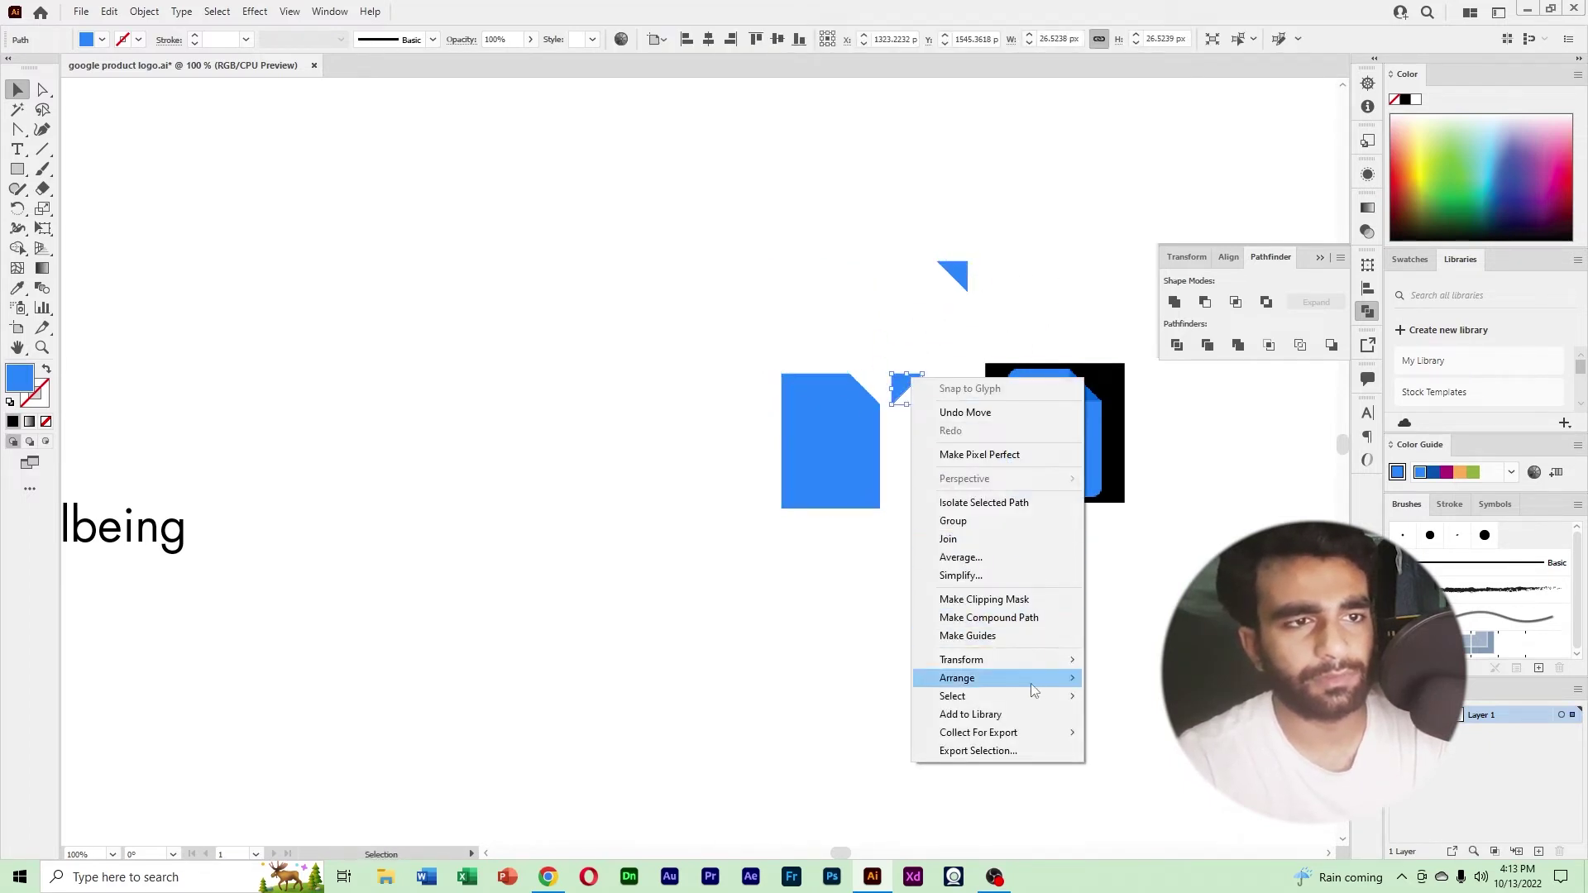
mouse_move(985, 684)
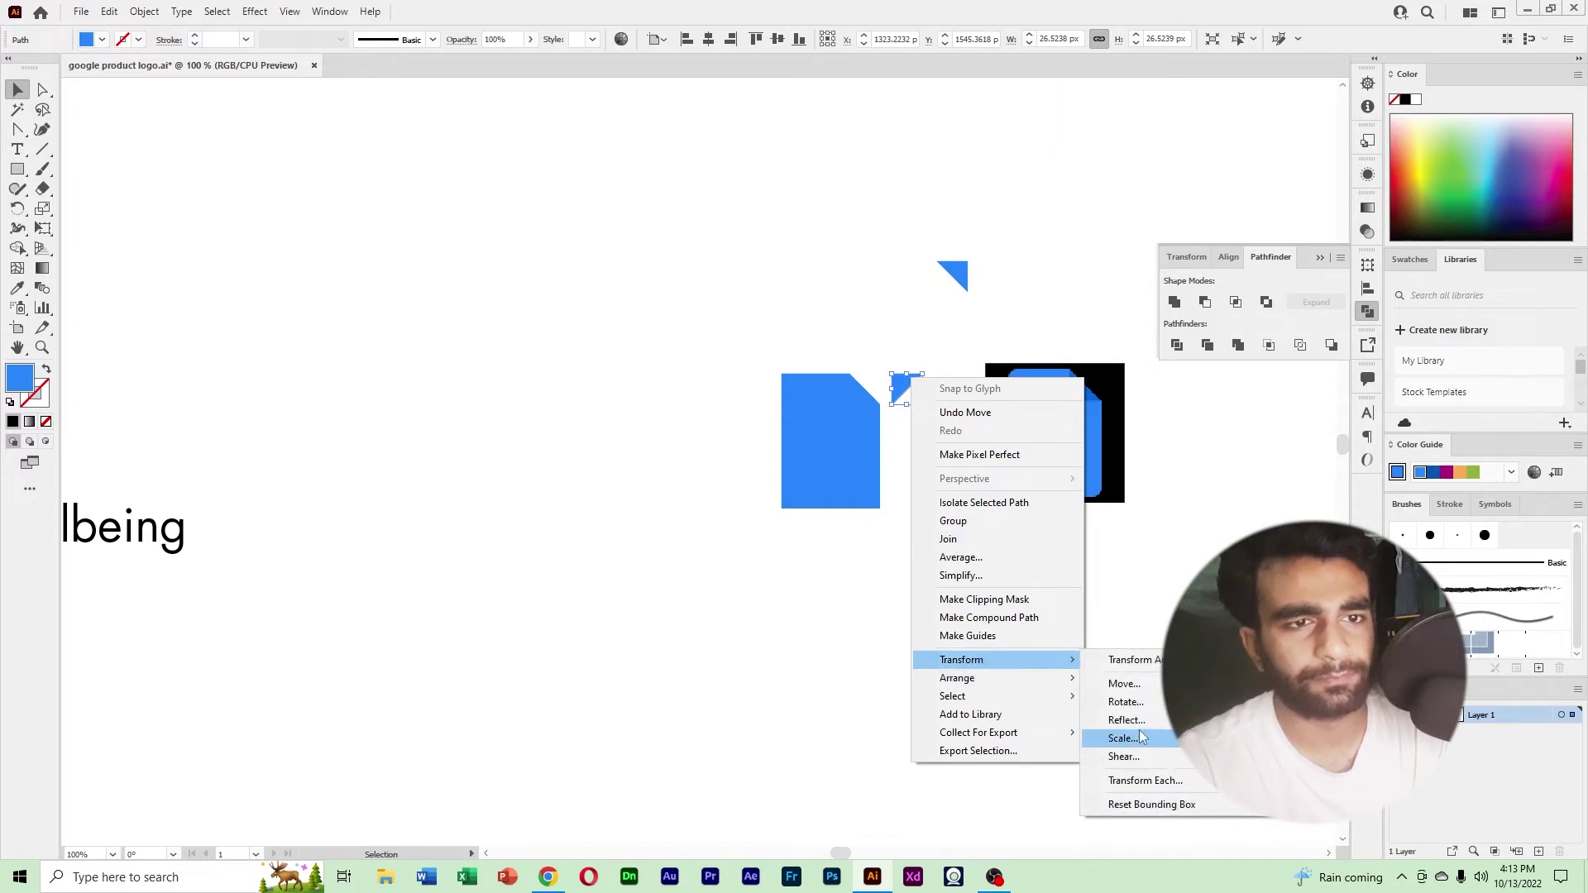
click(1139, 728)
click(1047, 381)
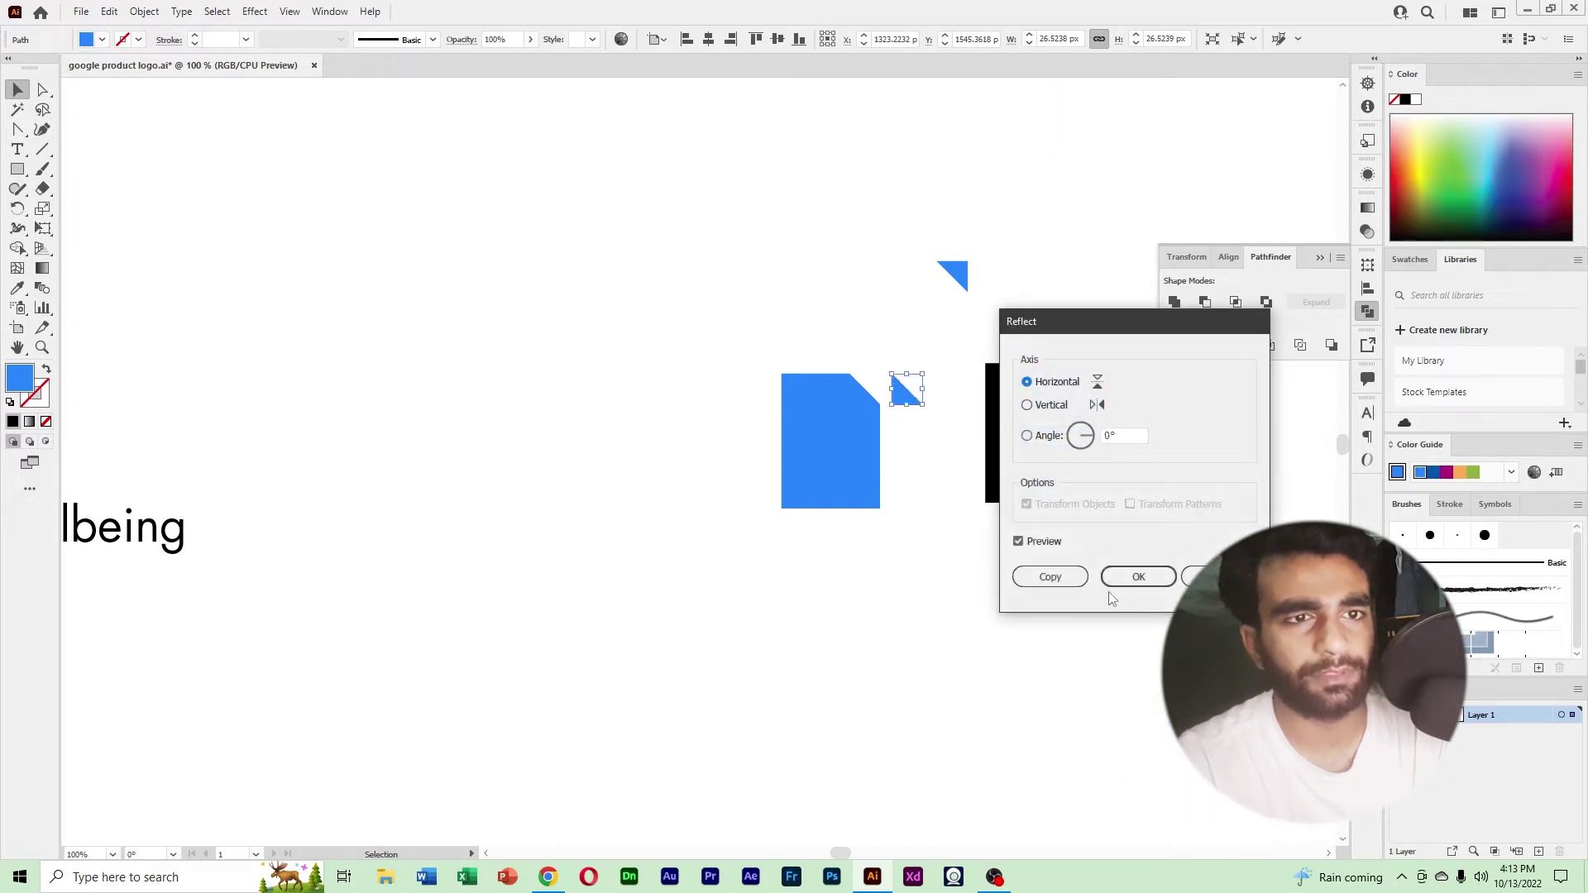
click(1138, 577)
click(968, 617)
Separate the page from the reflected triangle, and fill the triangle with the darker blue sampled from the Docs icon's folded corner.
mouse_move(887, 393)
mouse_down()
mouse_move(850, 398)
mouse_move(860, 389)
mouse_up()
key(ctrl+=)
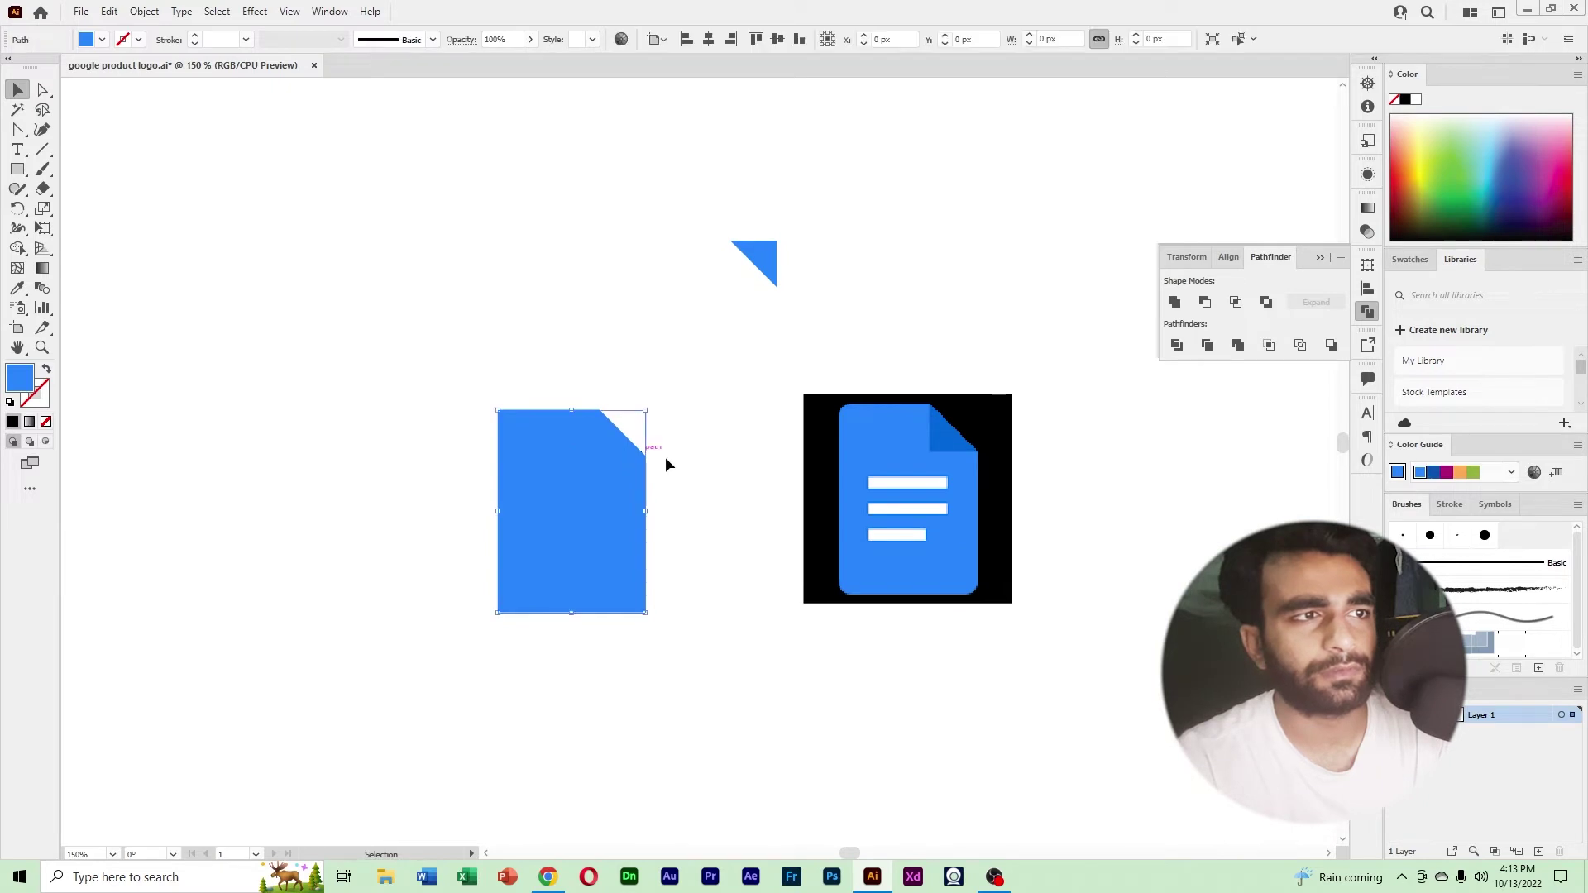
drag(592, 447, 574, 489)
click(608, 446)
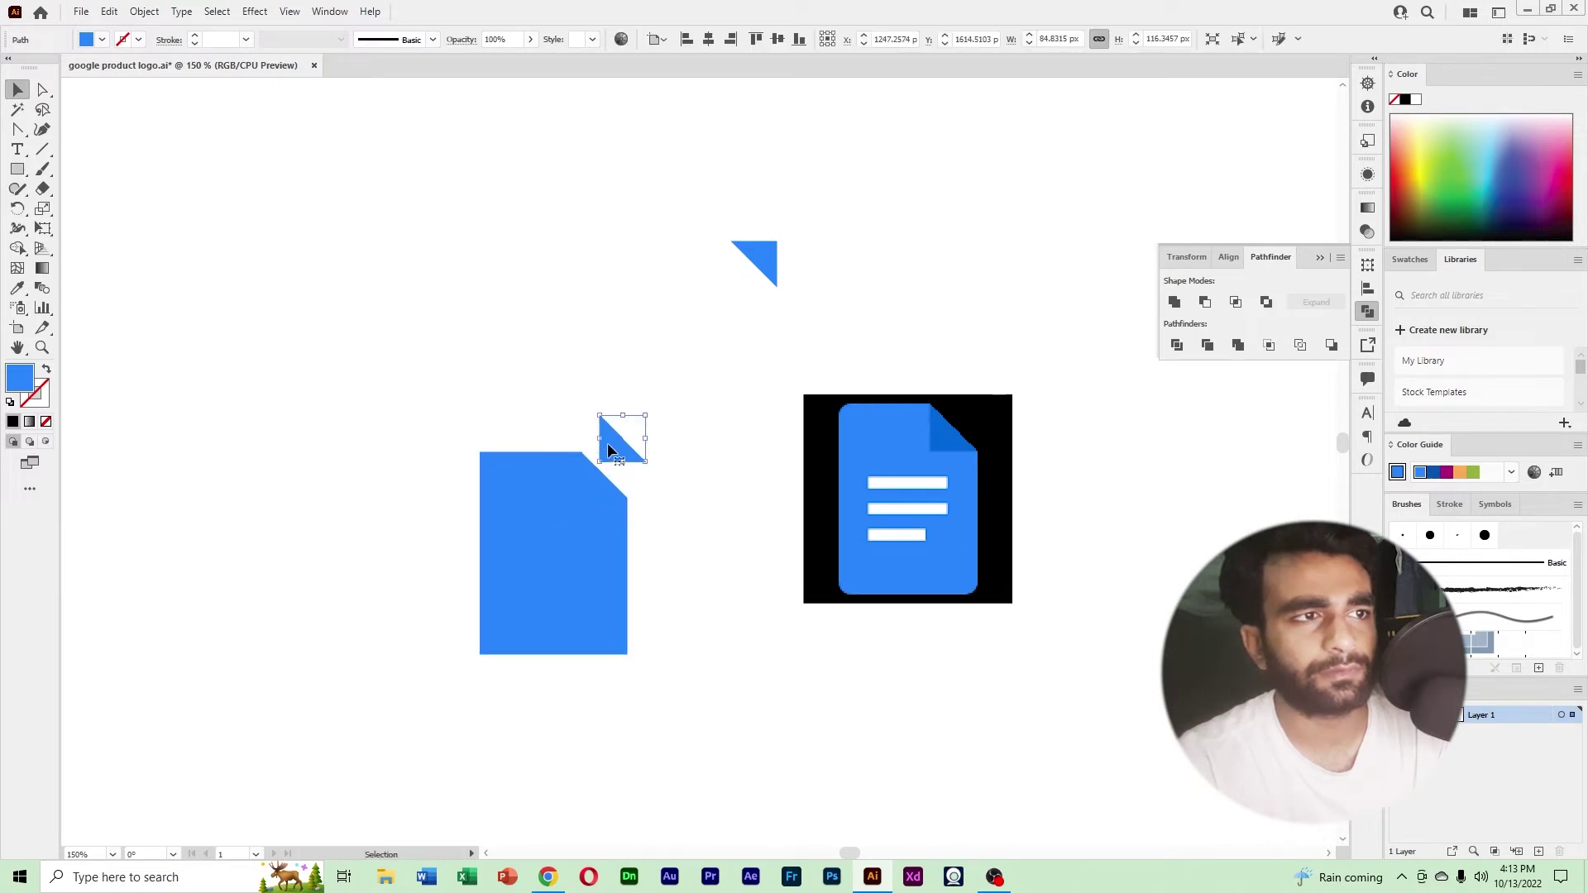
key(i)
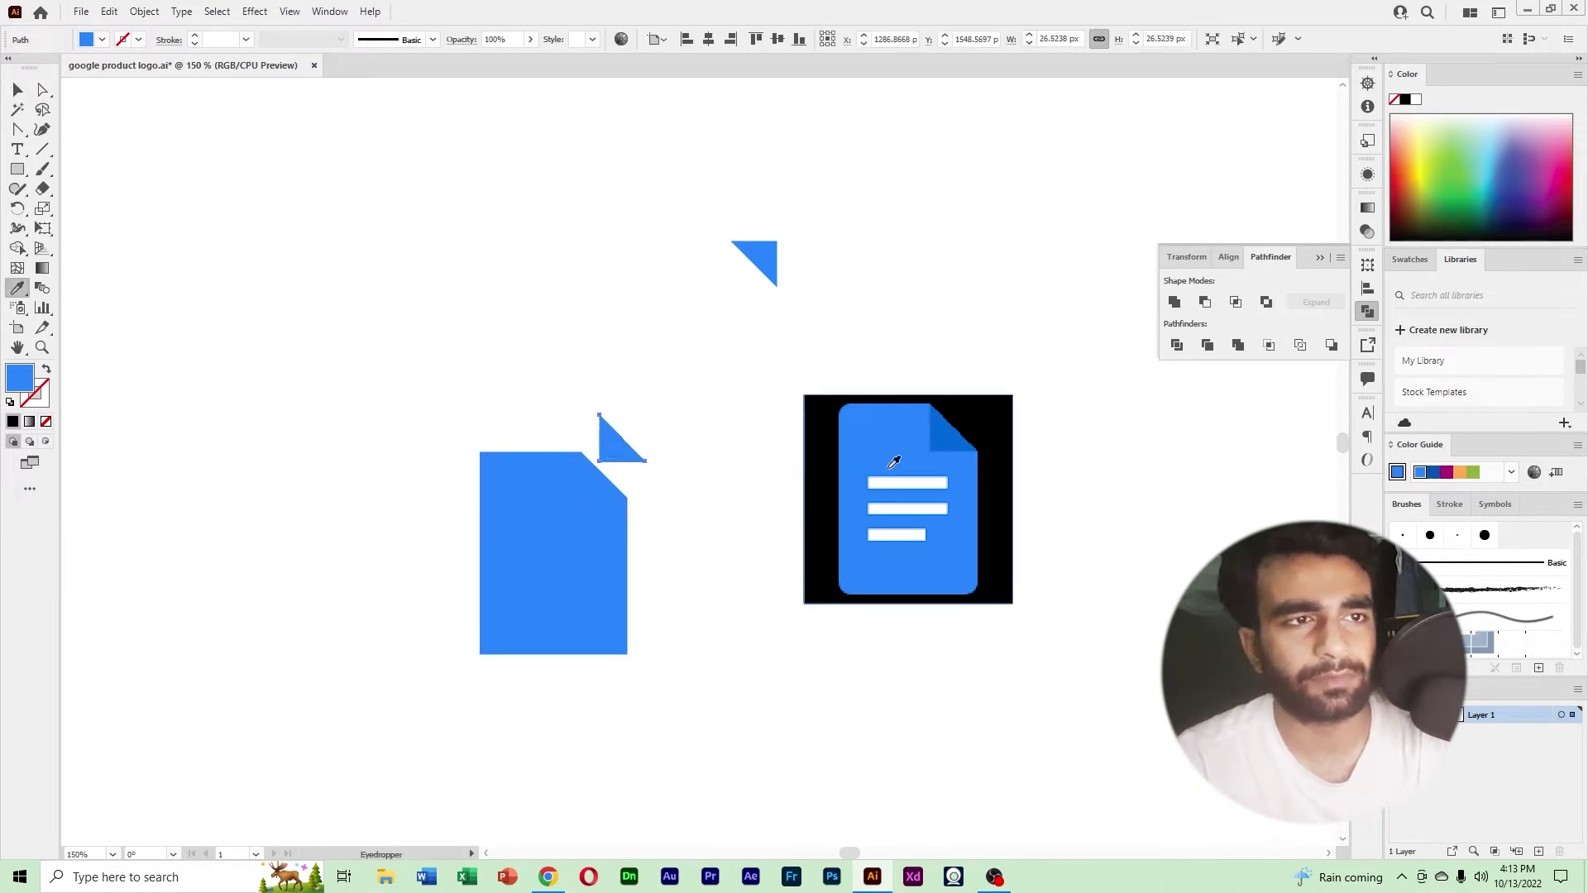
click(965, 434)
key(v)
Bring the dark blue triangle to the front and move it over the page's cut corner.
drag(614, 458, 600, 475)
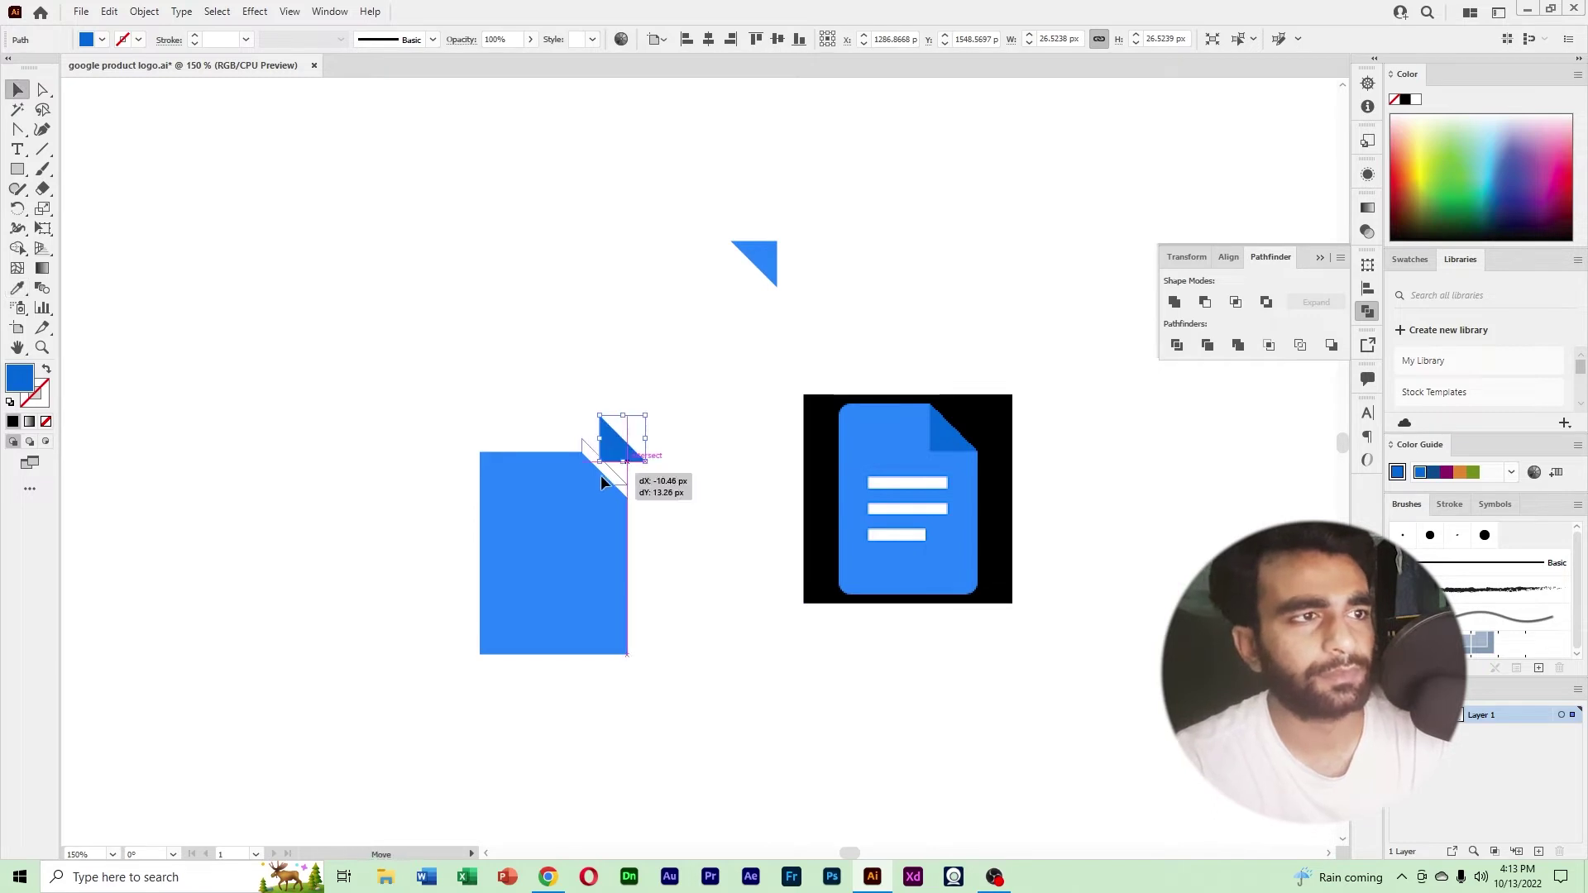
right_click(600, 474)
mouse_move(690, 390)
click(745, 394)
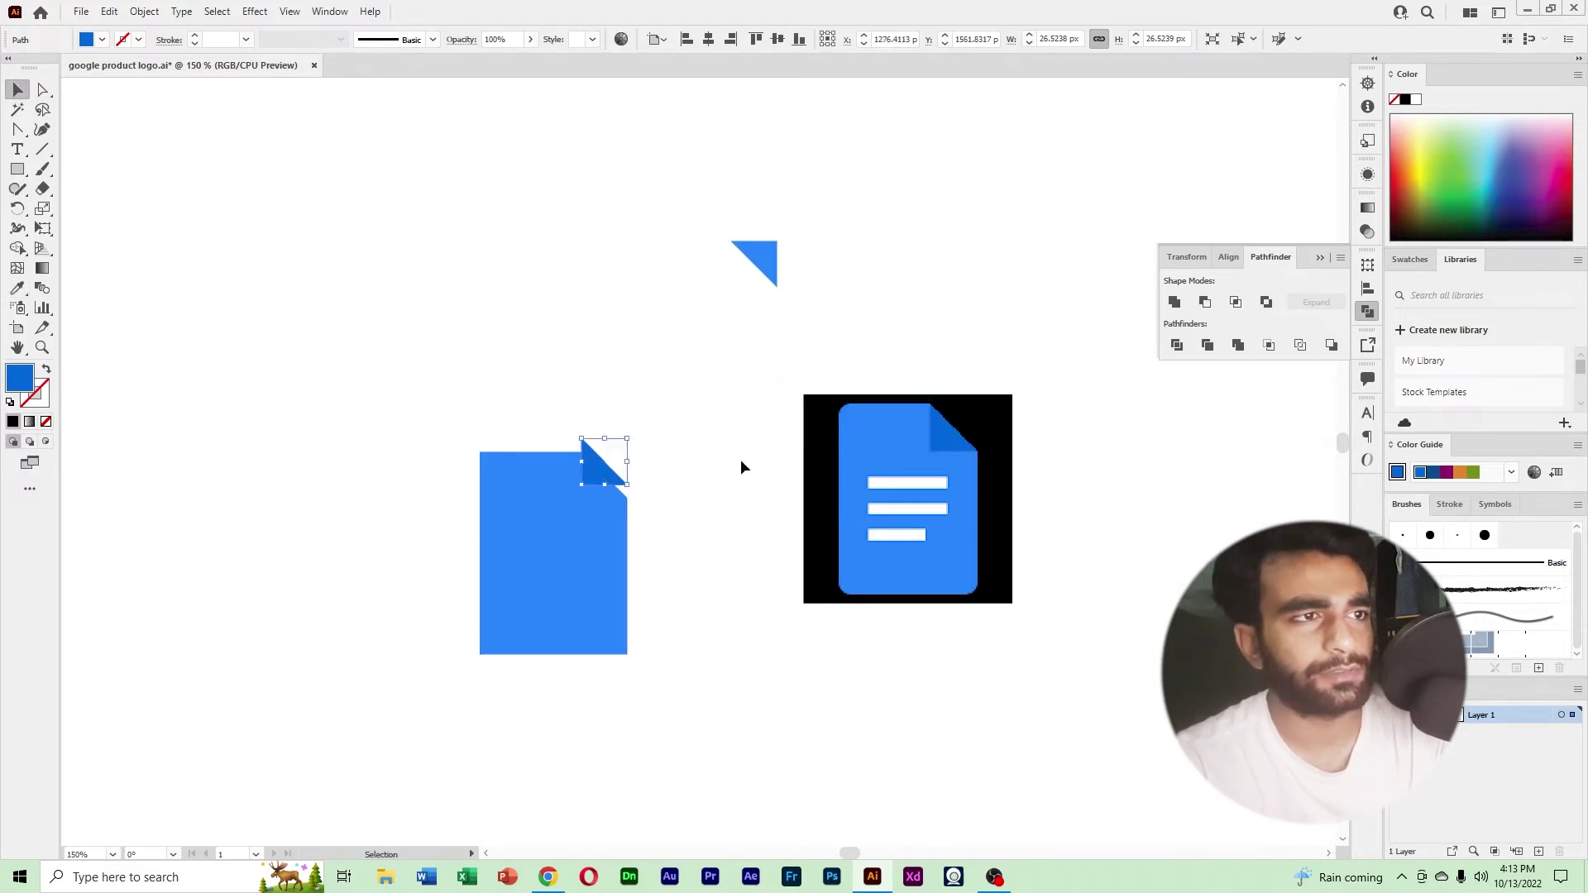
drag(594, 470, 595, 492)
click(669, 492)
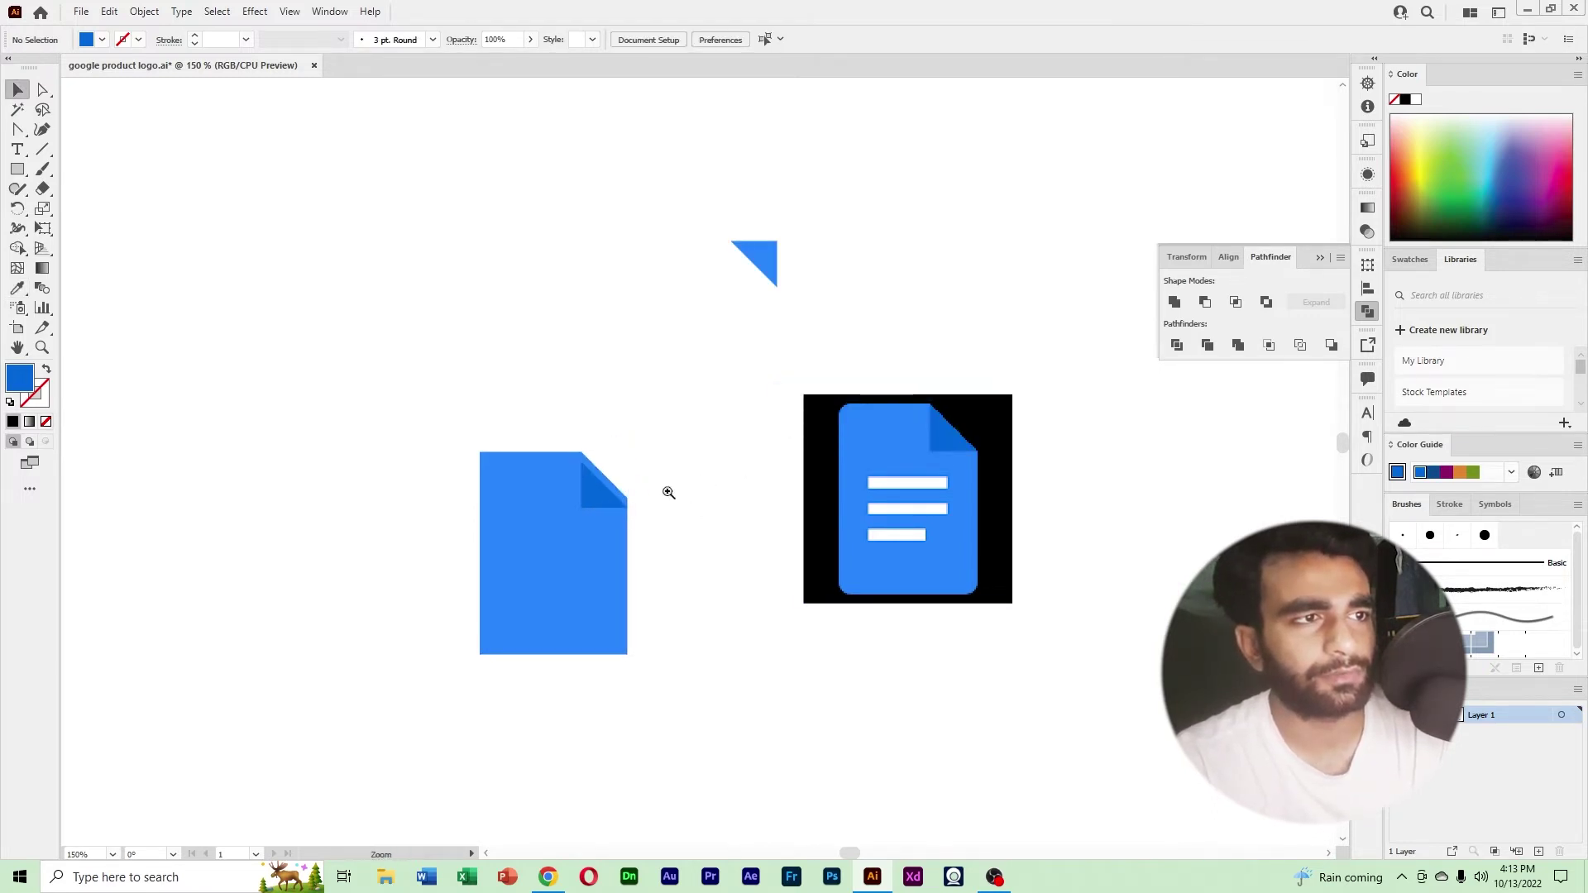
Align the dark triangle exactly with the page's diagonal cut, and delete the leftover light blue triangle.
ctrl+click(669, 492)
ctrl+click(669, 493)
drag(765, 454, 872, 534)
drag(699, 510, 880, 494)
click(879, 521)
ctrl+alt+click(853, 495)
ctrl+alt+click(853, 496)
ctrl+alt+click(853, 496)
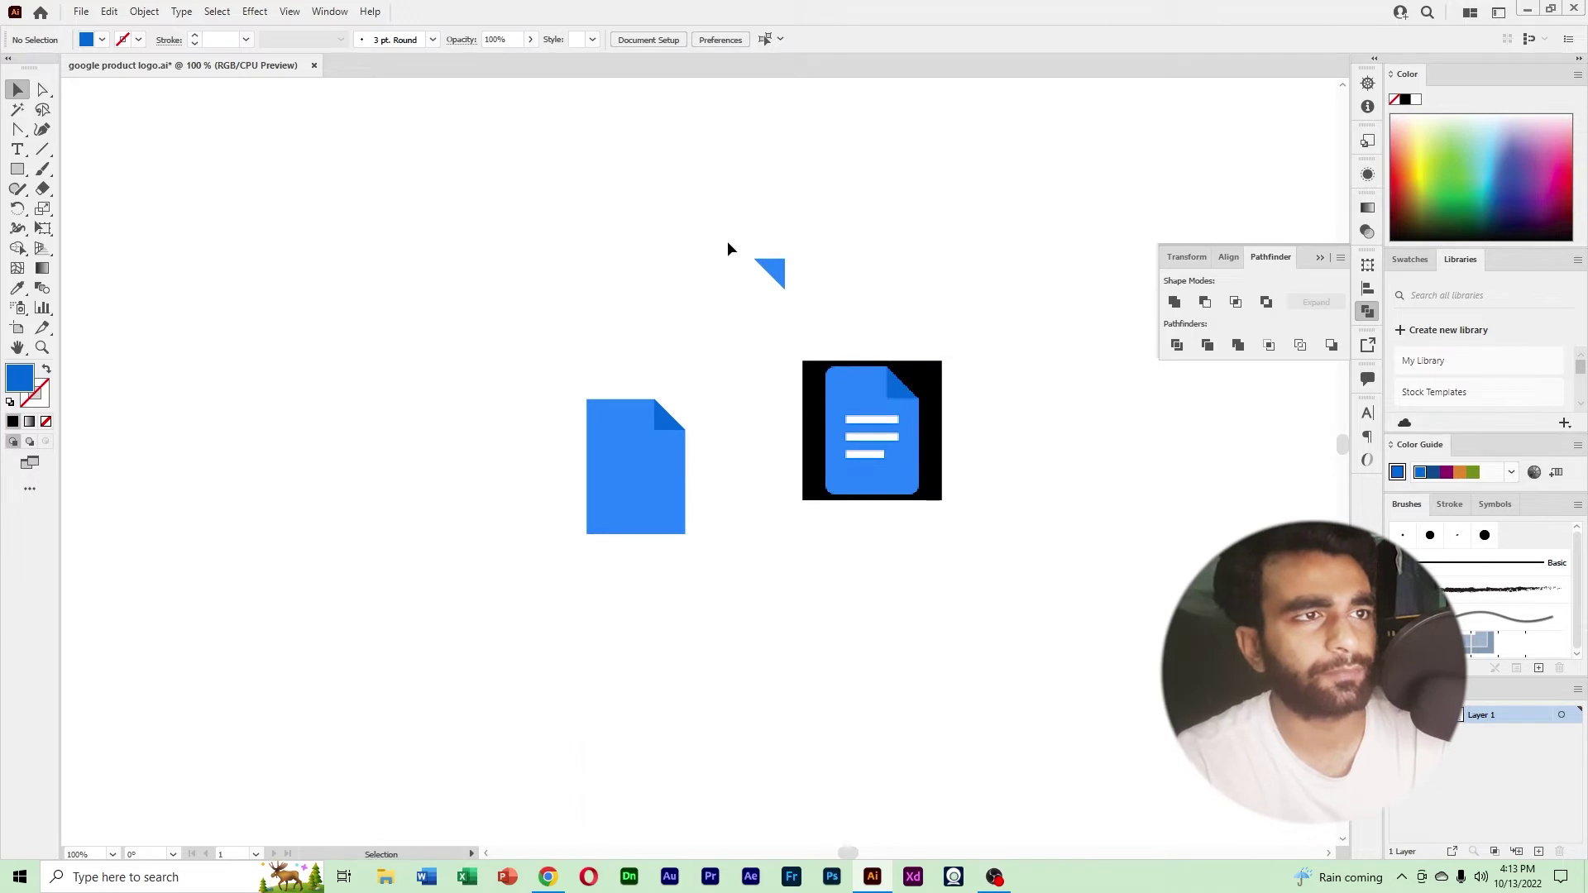
drag(727, 241, 822, 314)
key(Delete)
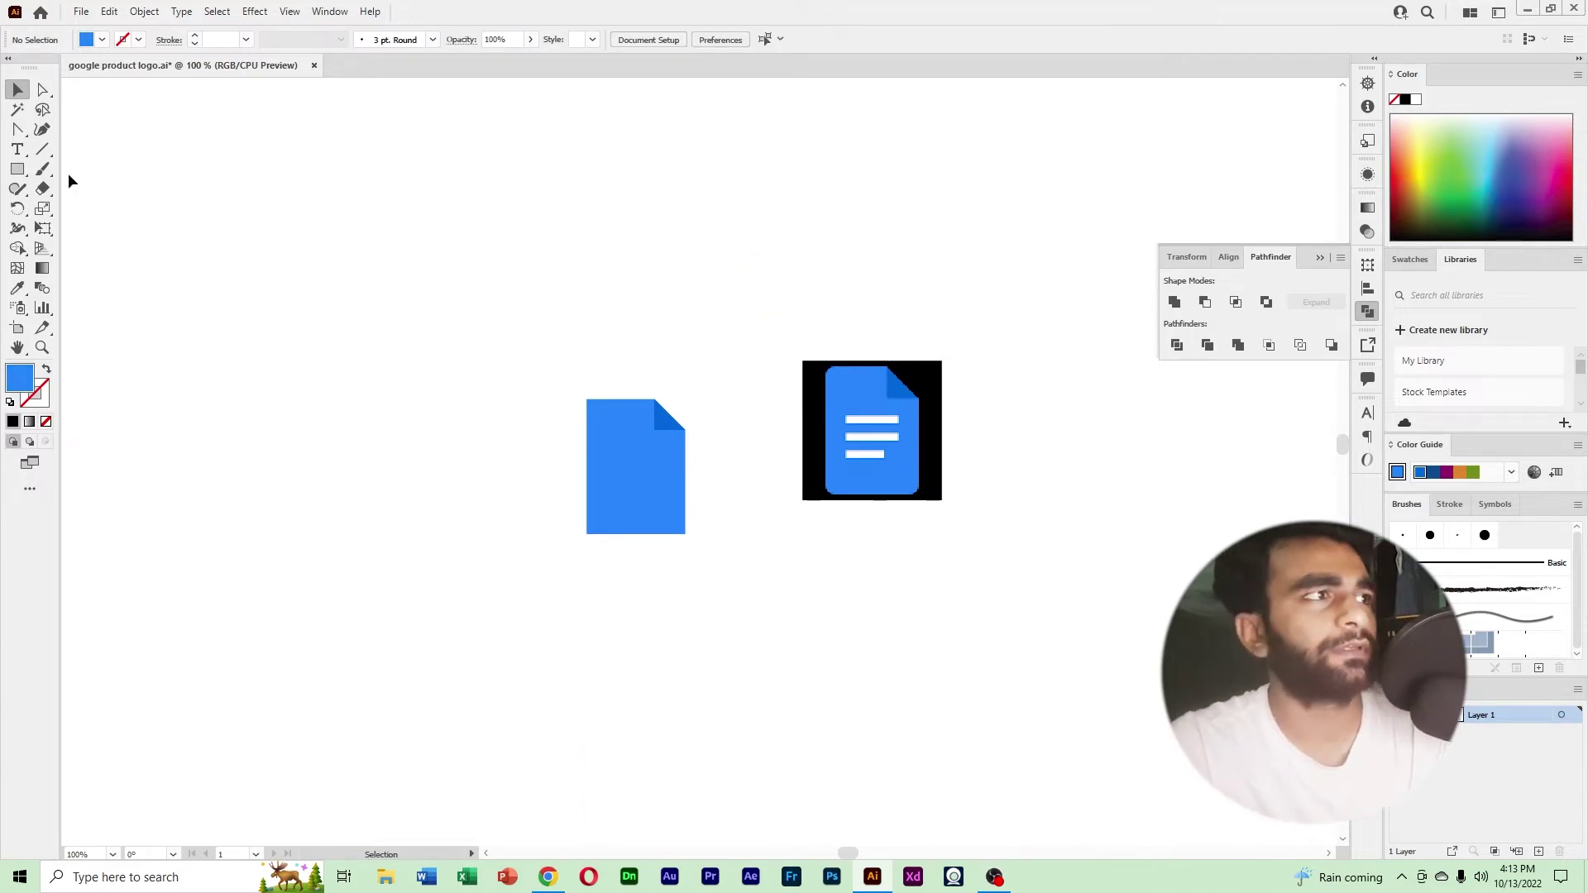
Draw a horizontal line about 54 px long on the blue page and give it a white 6 pt stroke.
click(43, 152)
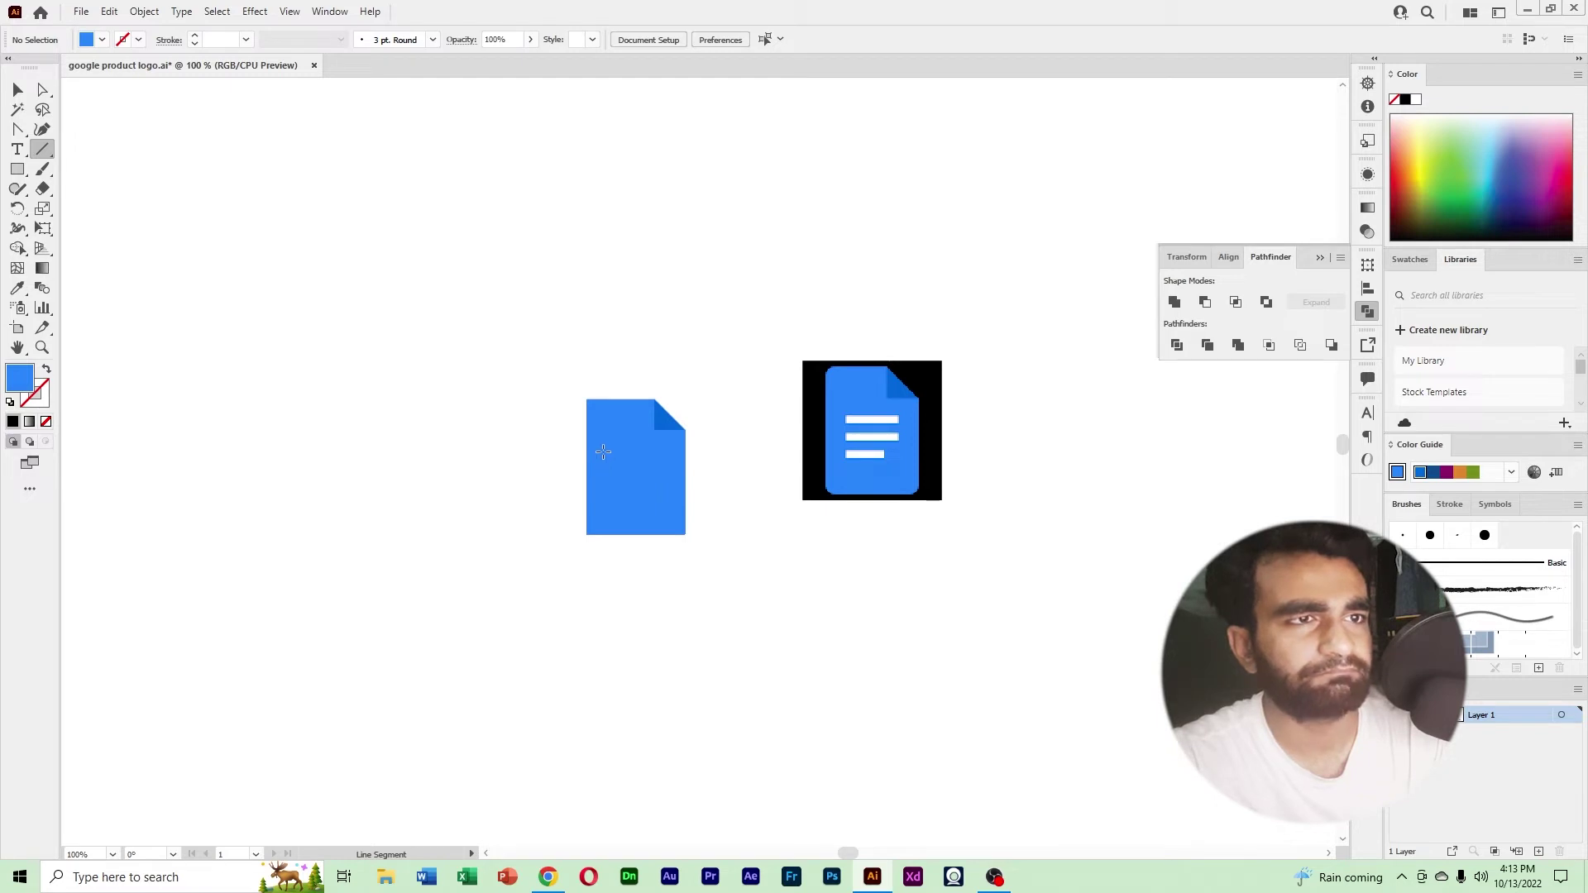
drag(603, 451, 666, 452)
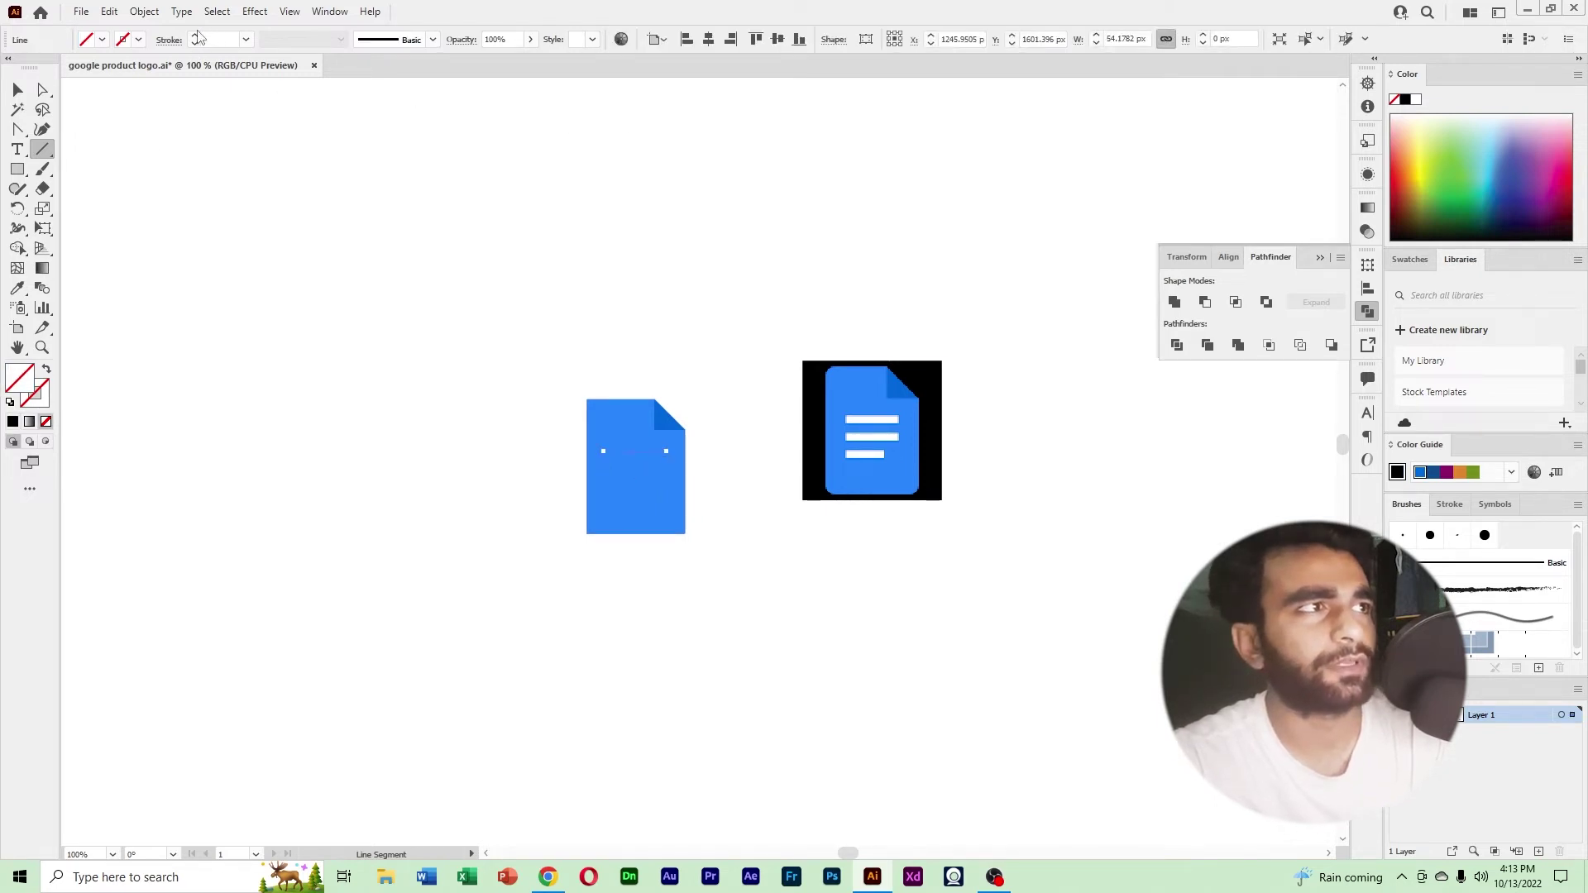
click(195, 35)
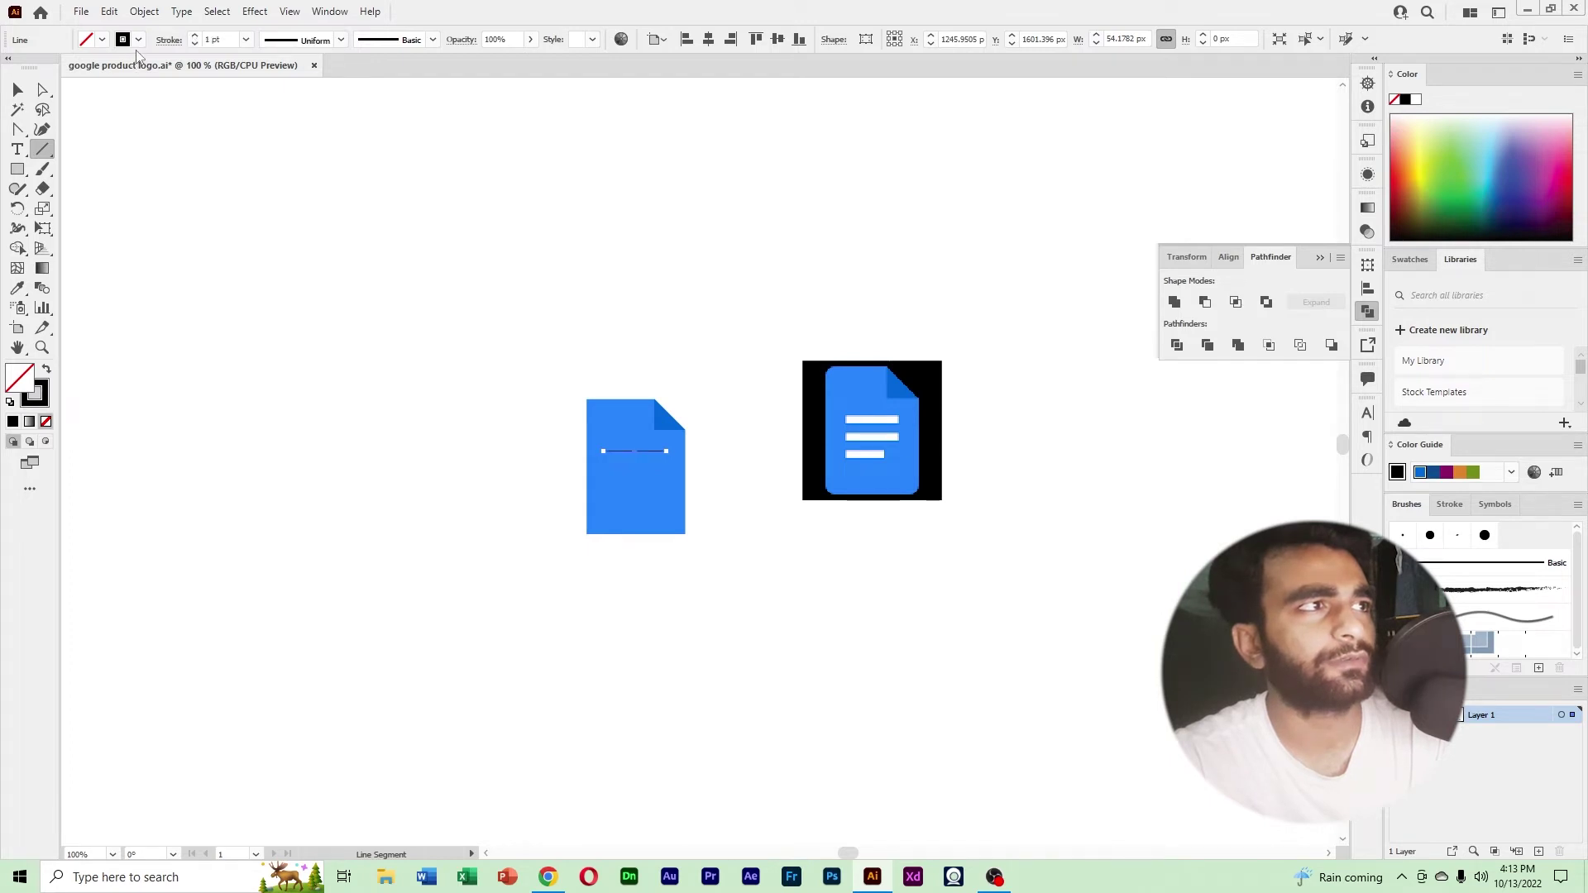
click(138, 41)
click(34, 67)
click(138, 41)
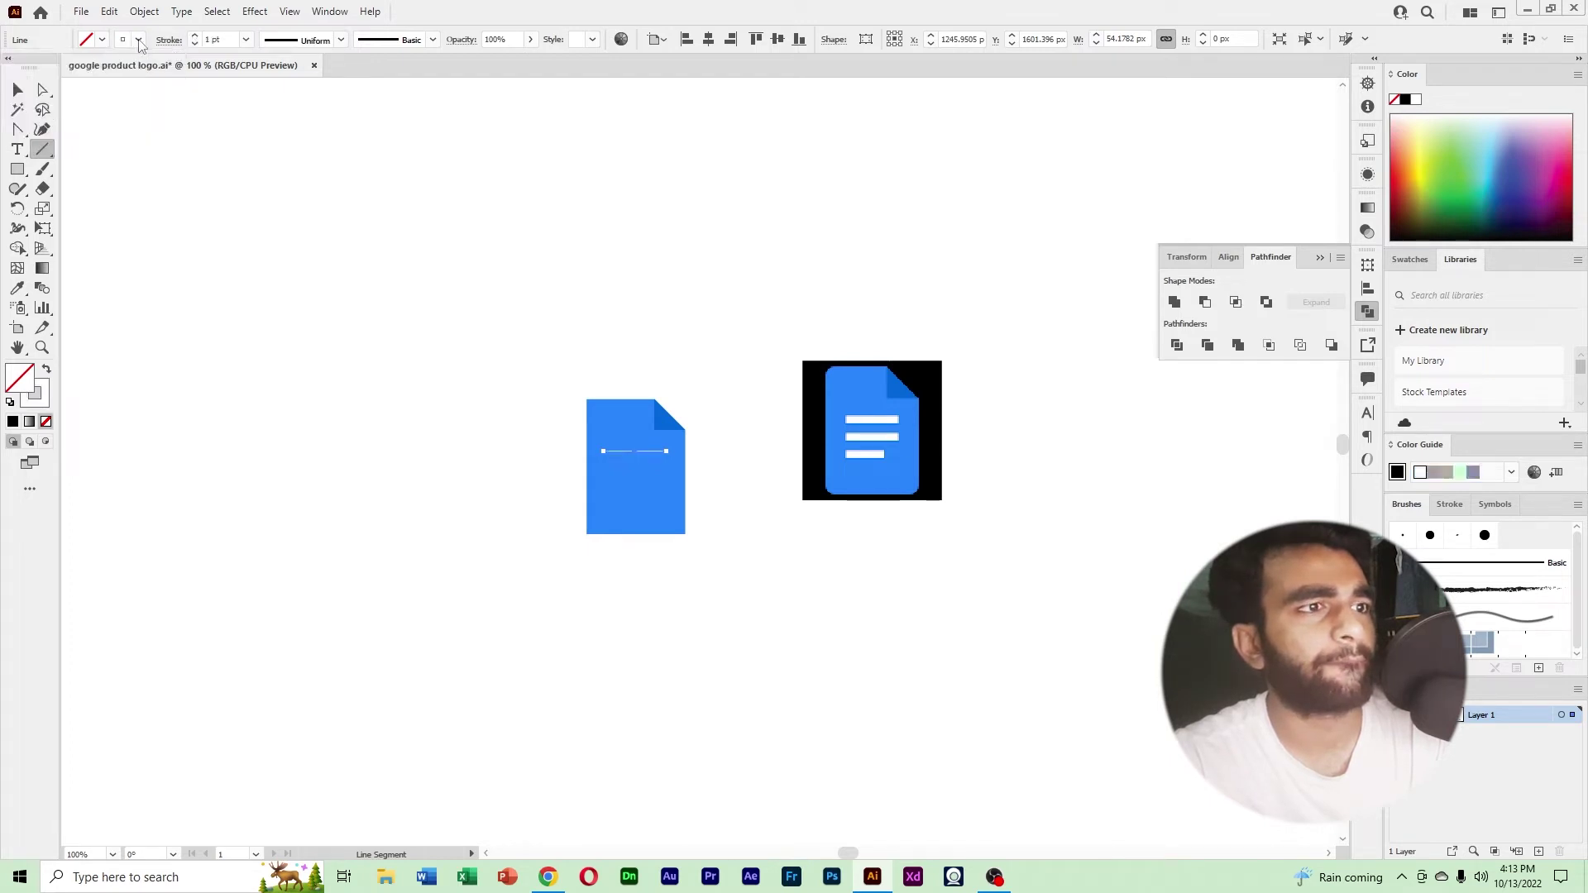
click(194, 36)
click(194, 36)
click(194, 36)
click(194, 36)
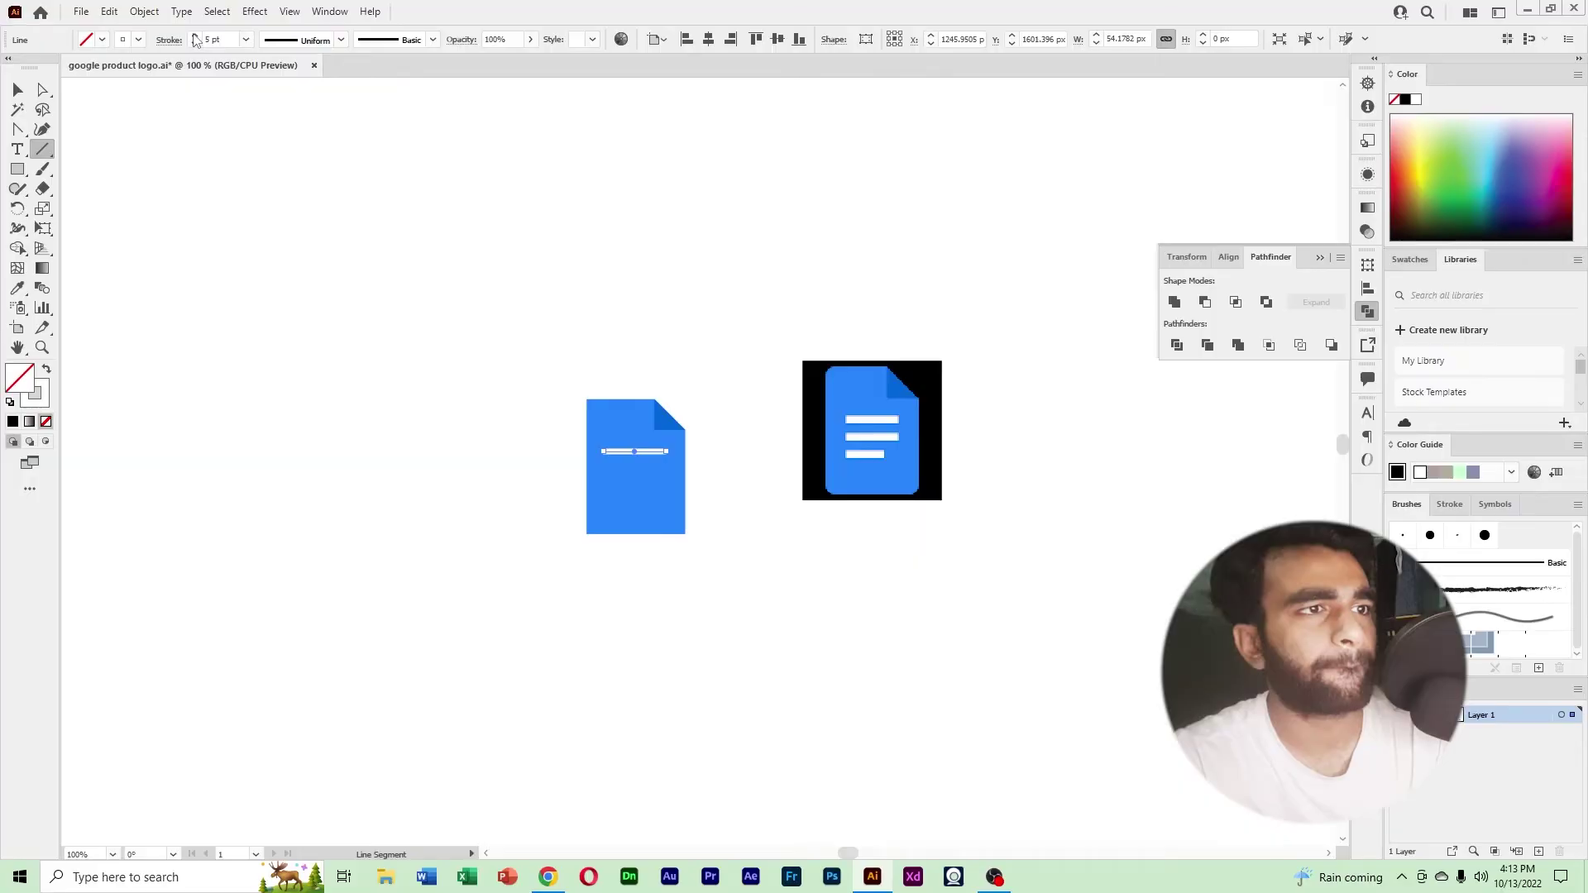
Shorten the white line to about 44 px by its end point, and centre it horizontally on the page.
click(46, 92)
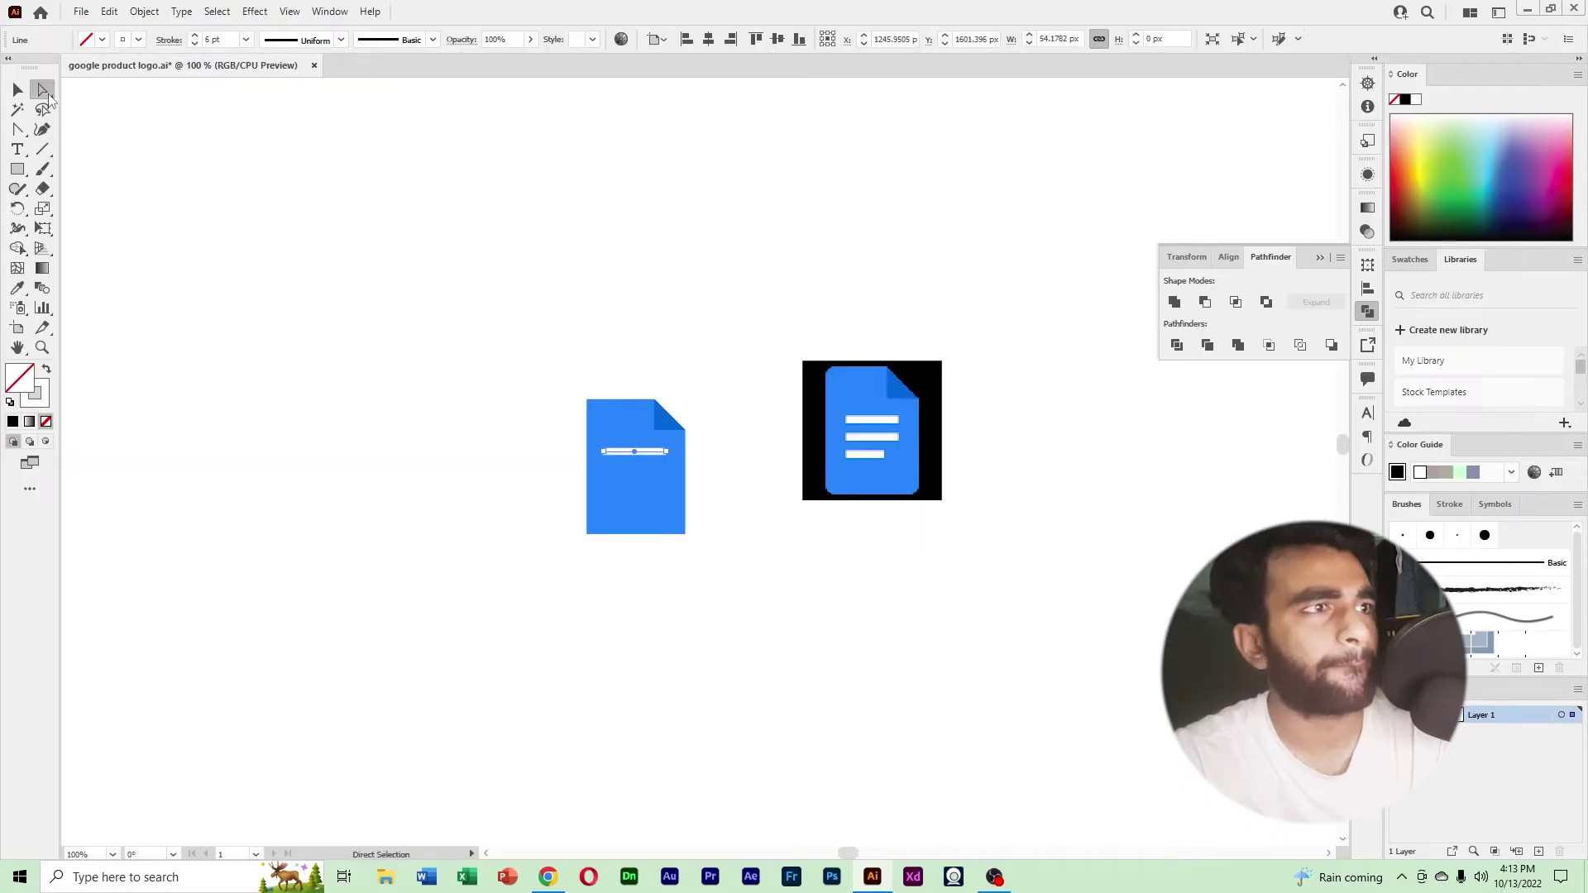
click(666, 453)
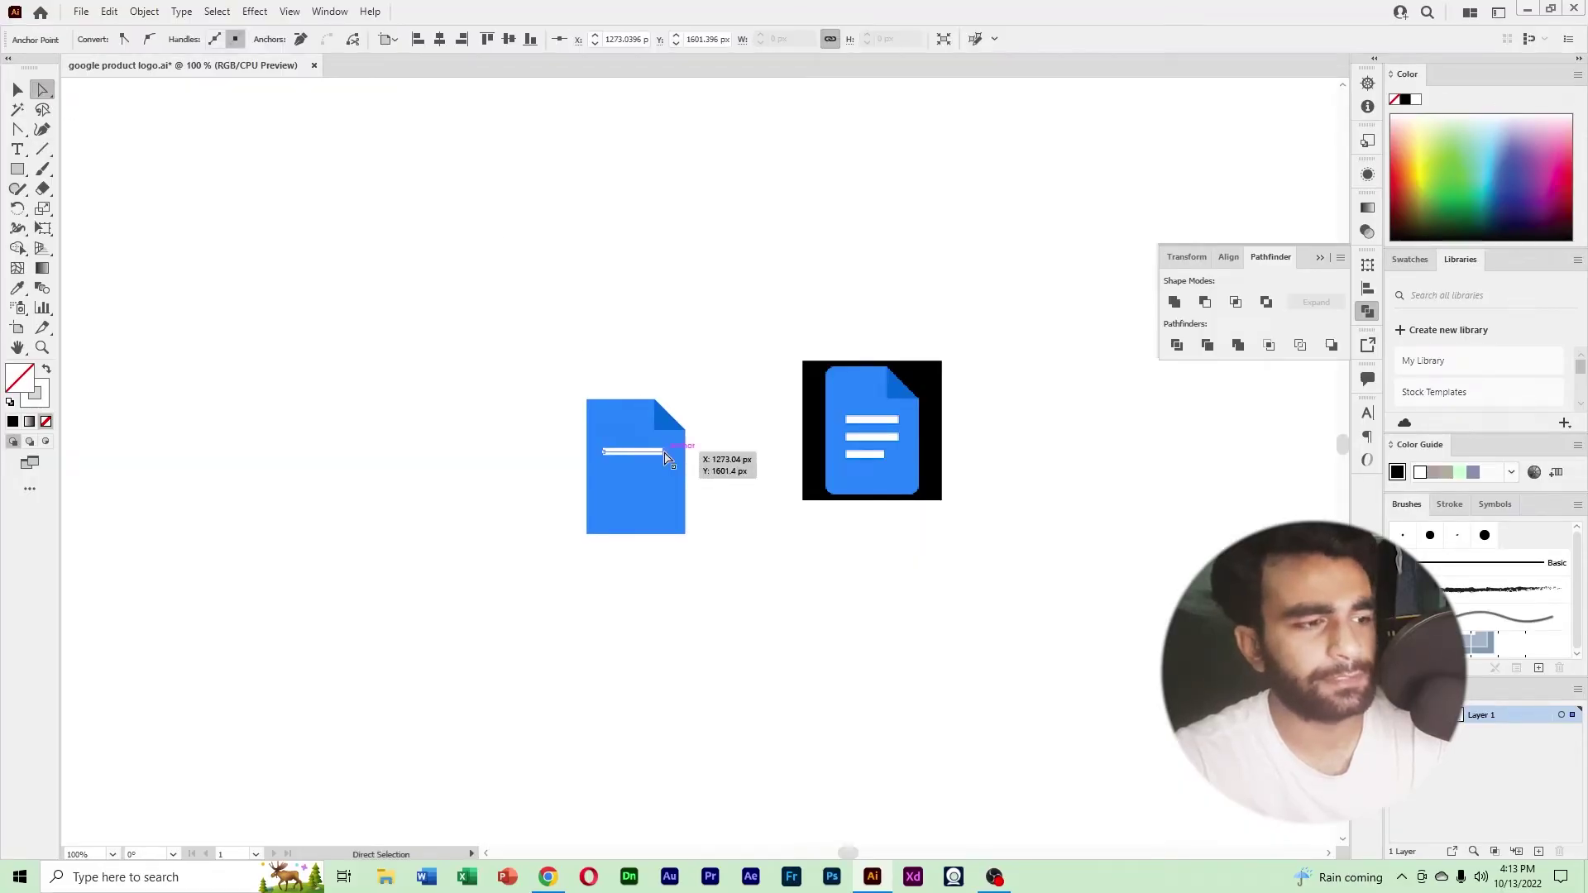
drag(665, 454, 659, 456)
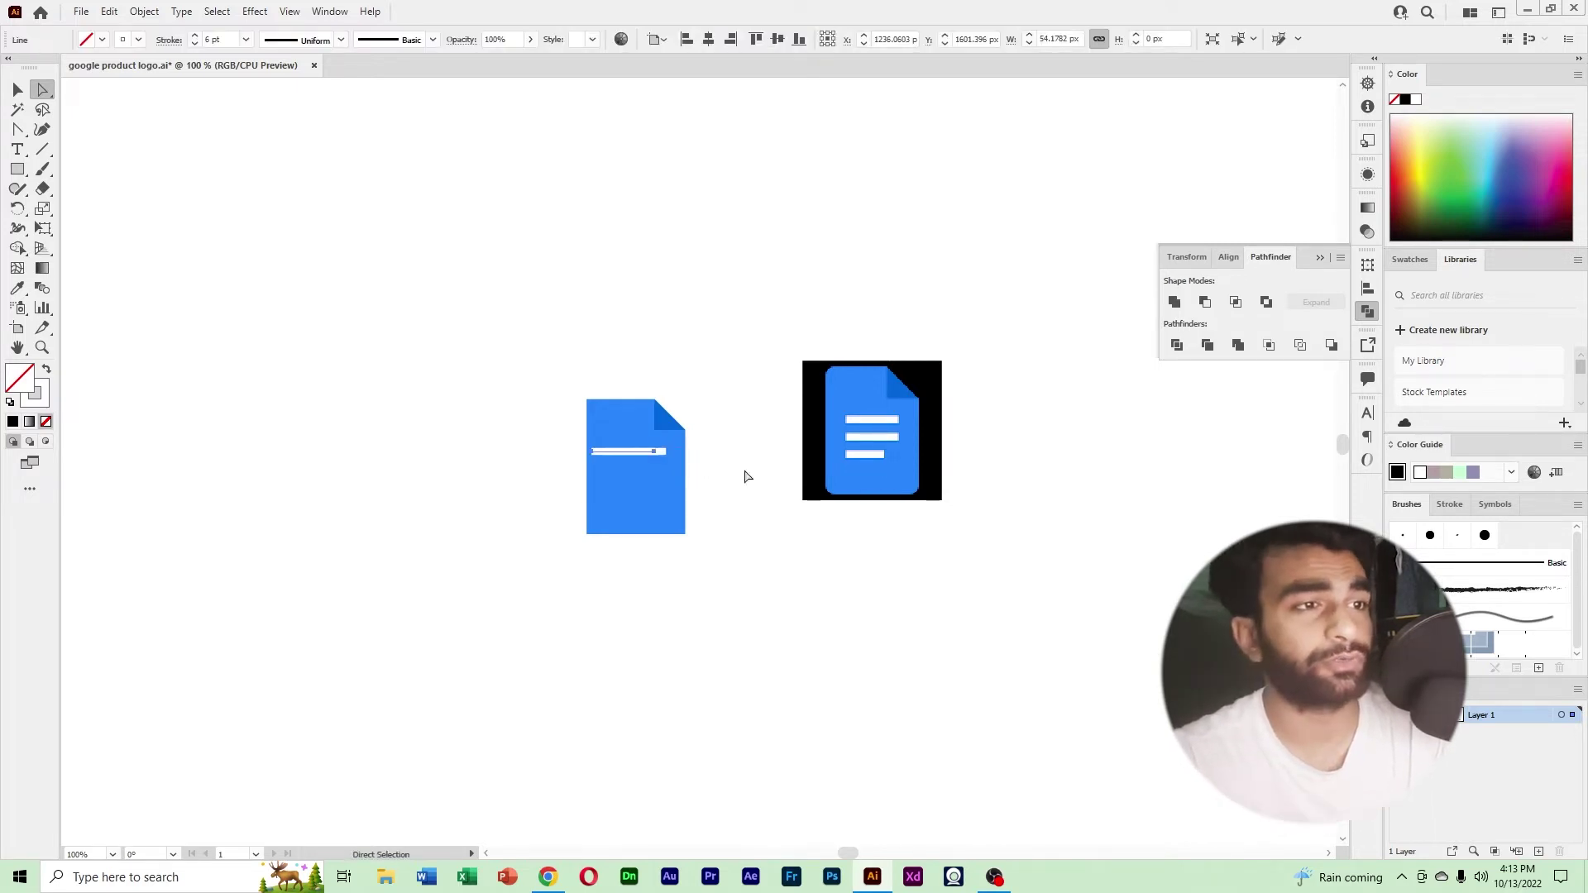
click(668, 334)
click(618, 454)
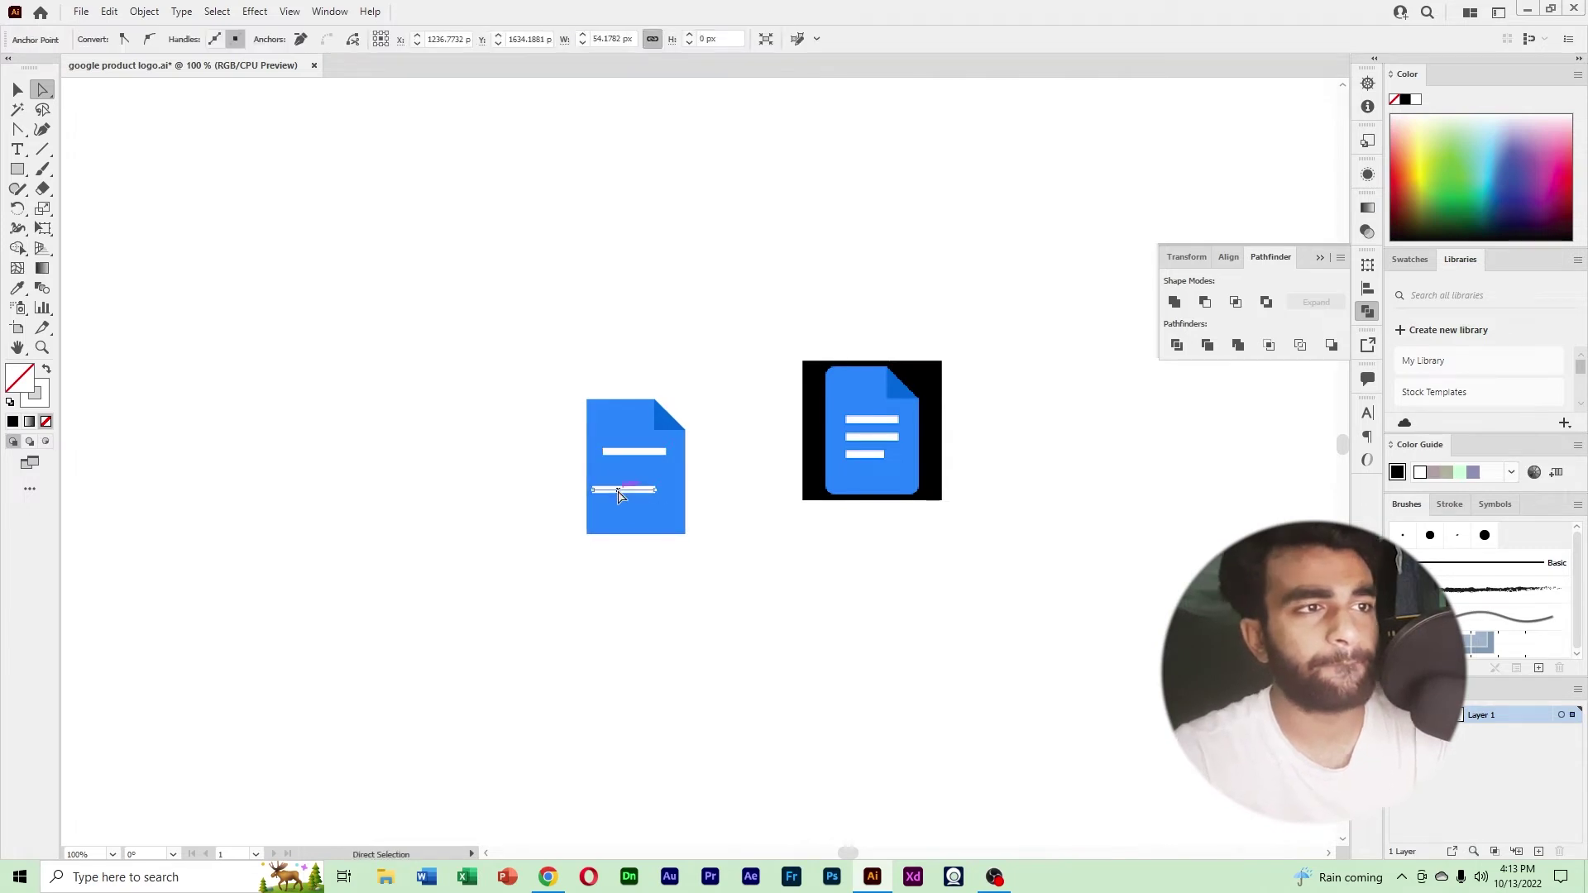
click(666, 453)
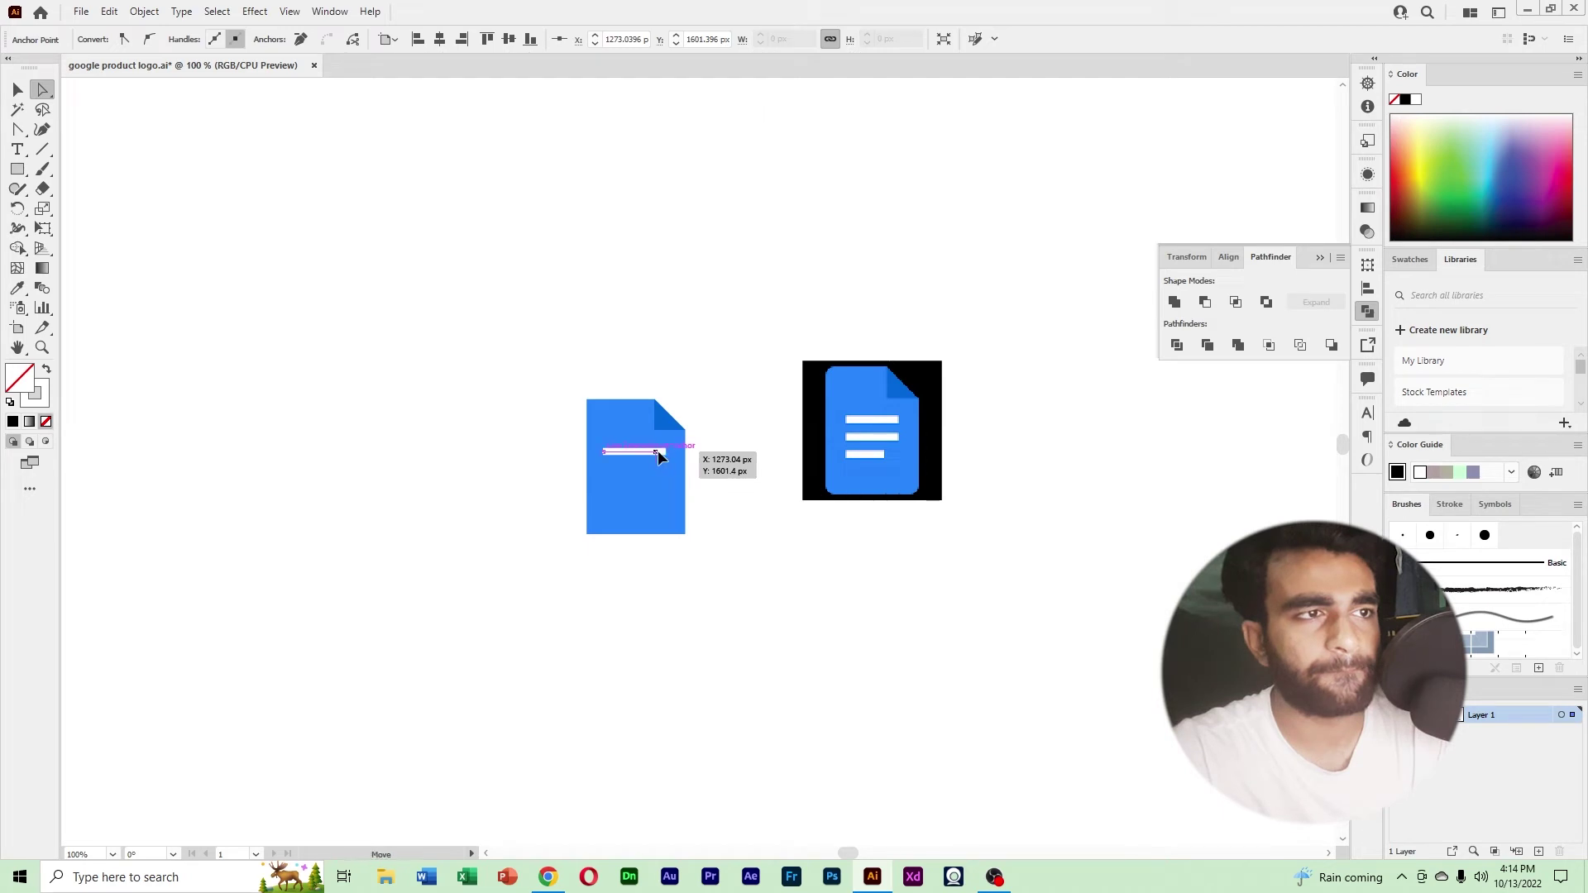
click(648, 290)
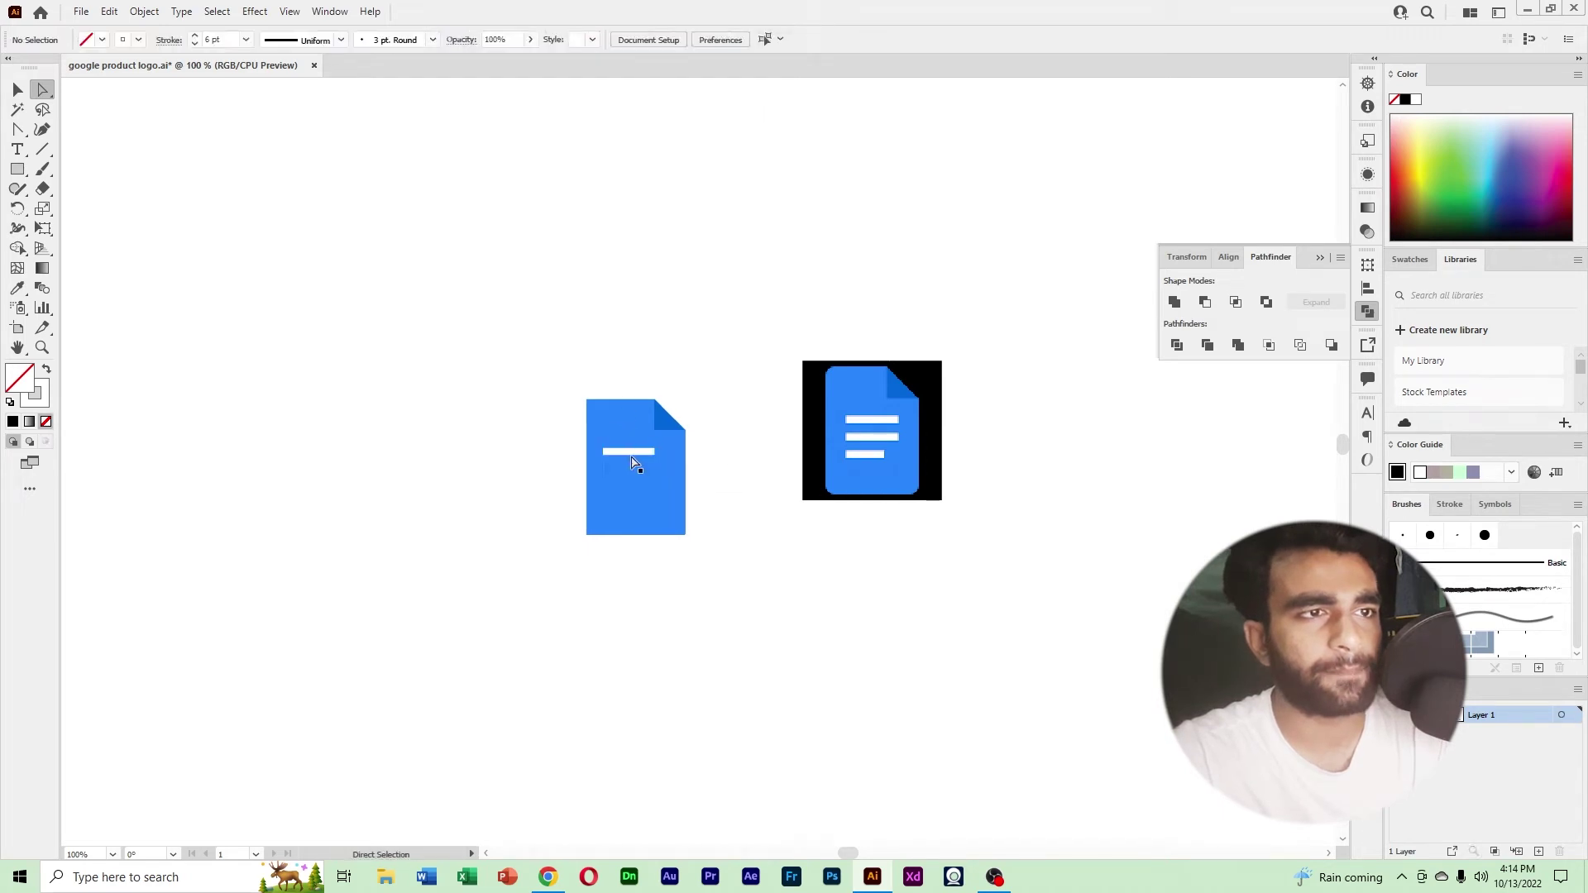
click(638, 451)
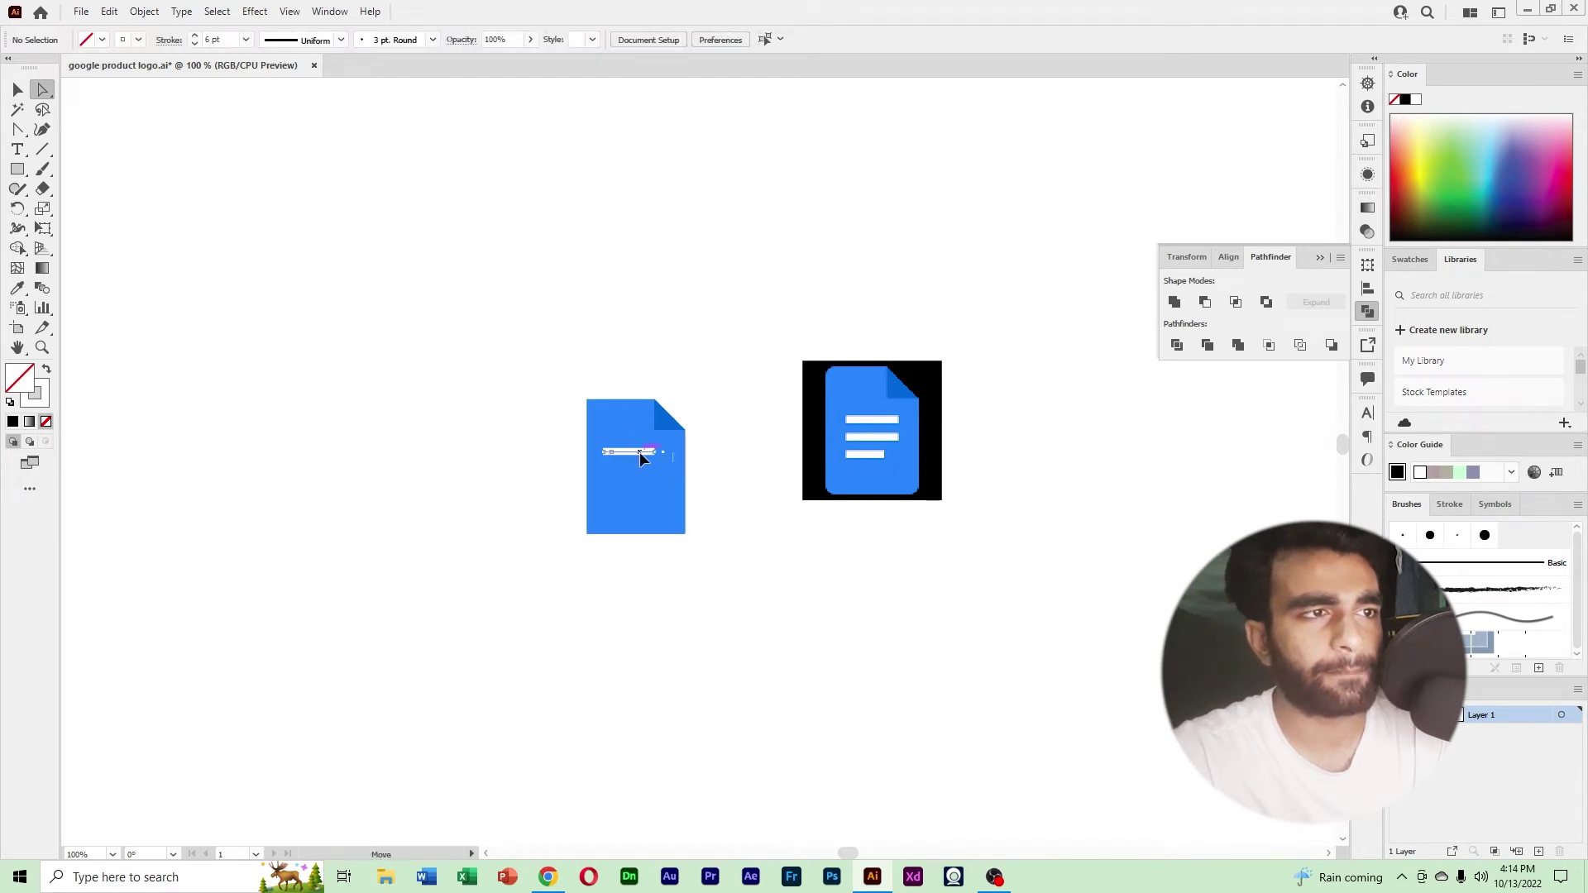
click(778, 333)
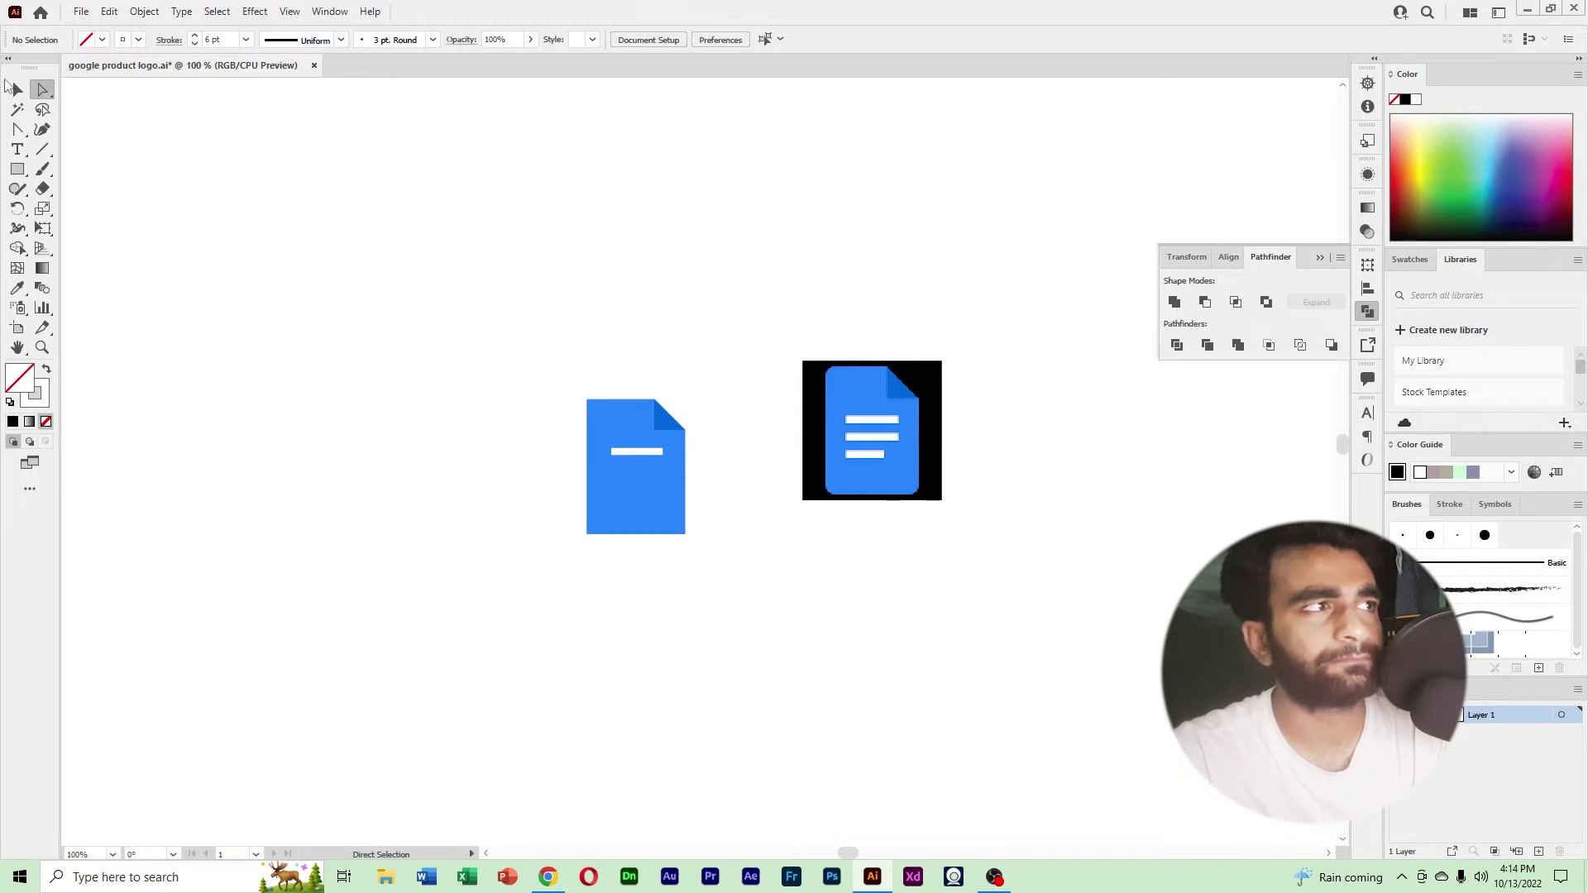
Duplicate the white line about 13 px below itself, and repeat the duplication to make three evenly spaced lines.
click(15, 88)
ctrl+click(712, 327)
ctrl+click(712, 327)
drag(734, 515, 960, 135)
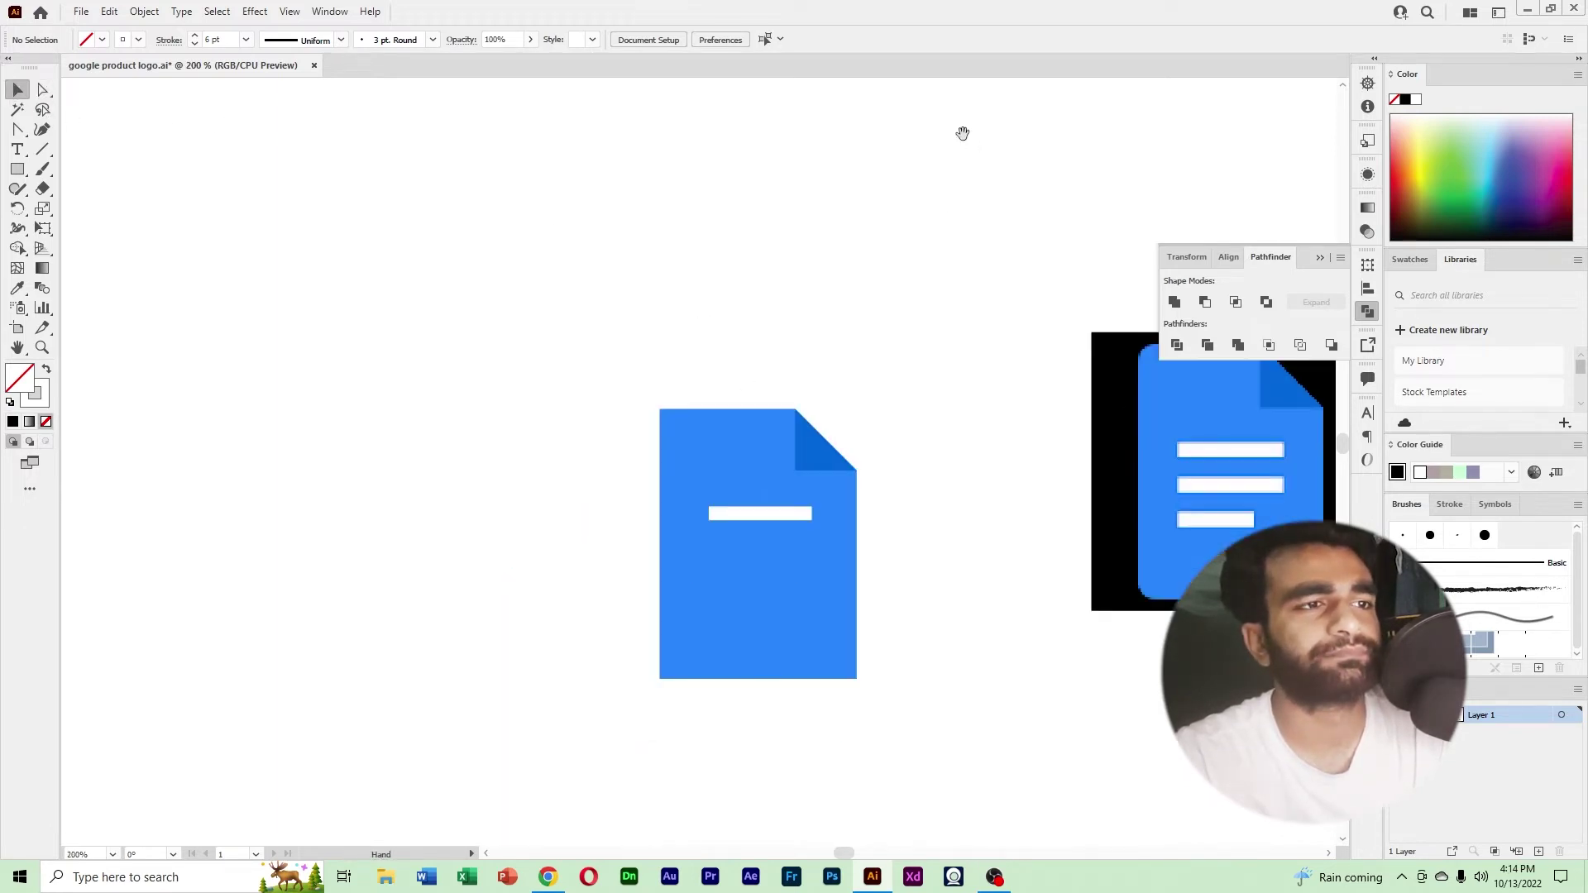
drag(980, 435, 816, 279)
drag(627, 359, 606, 389)
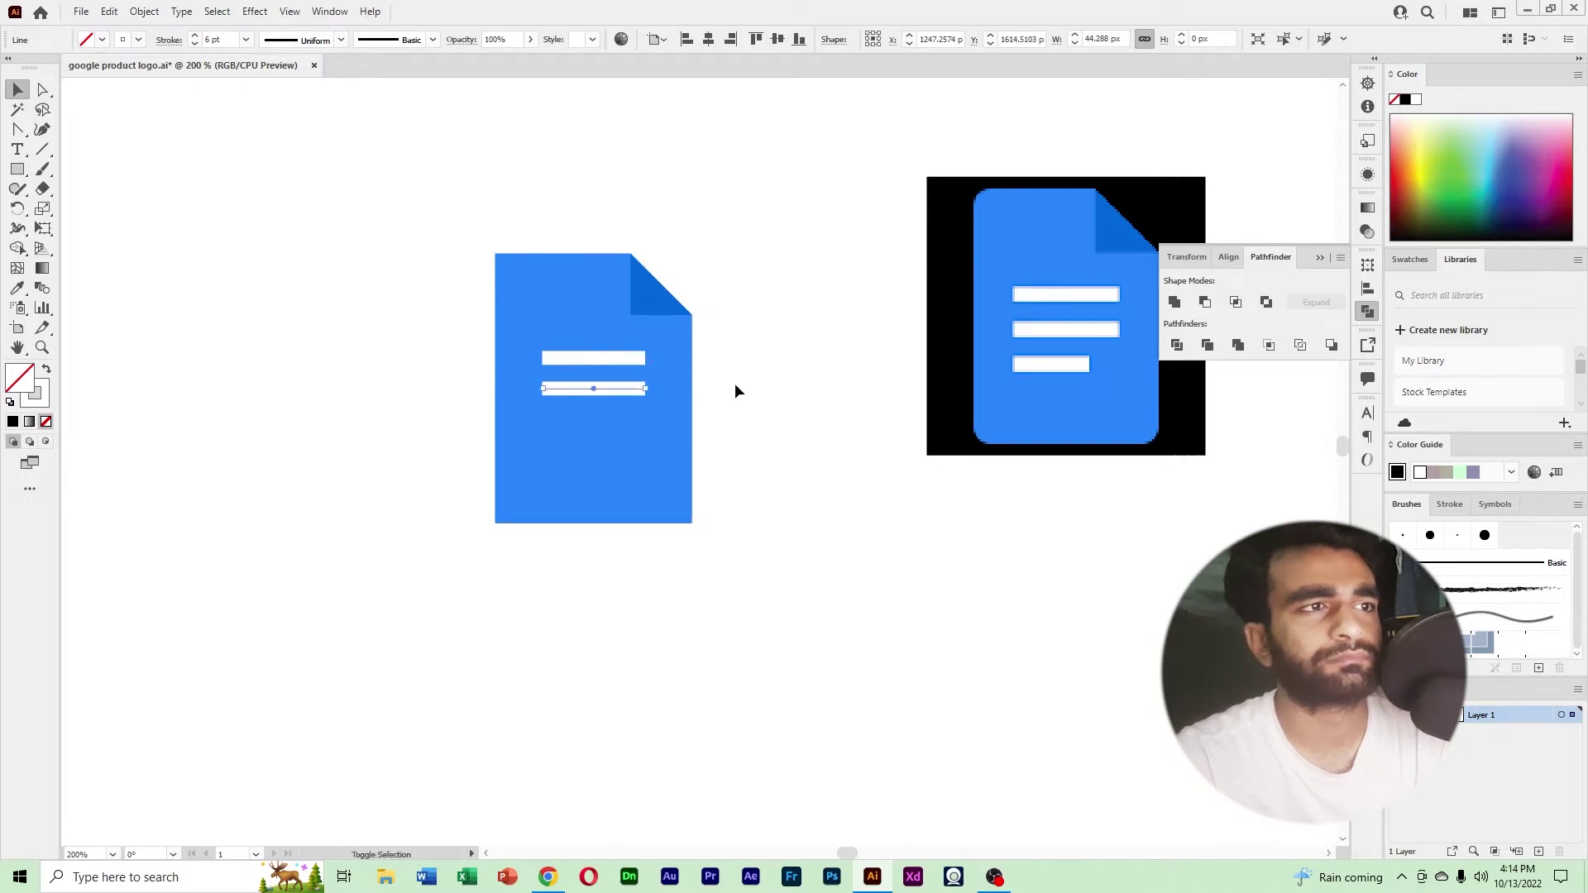
key(ctrl+d)
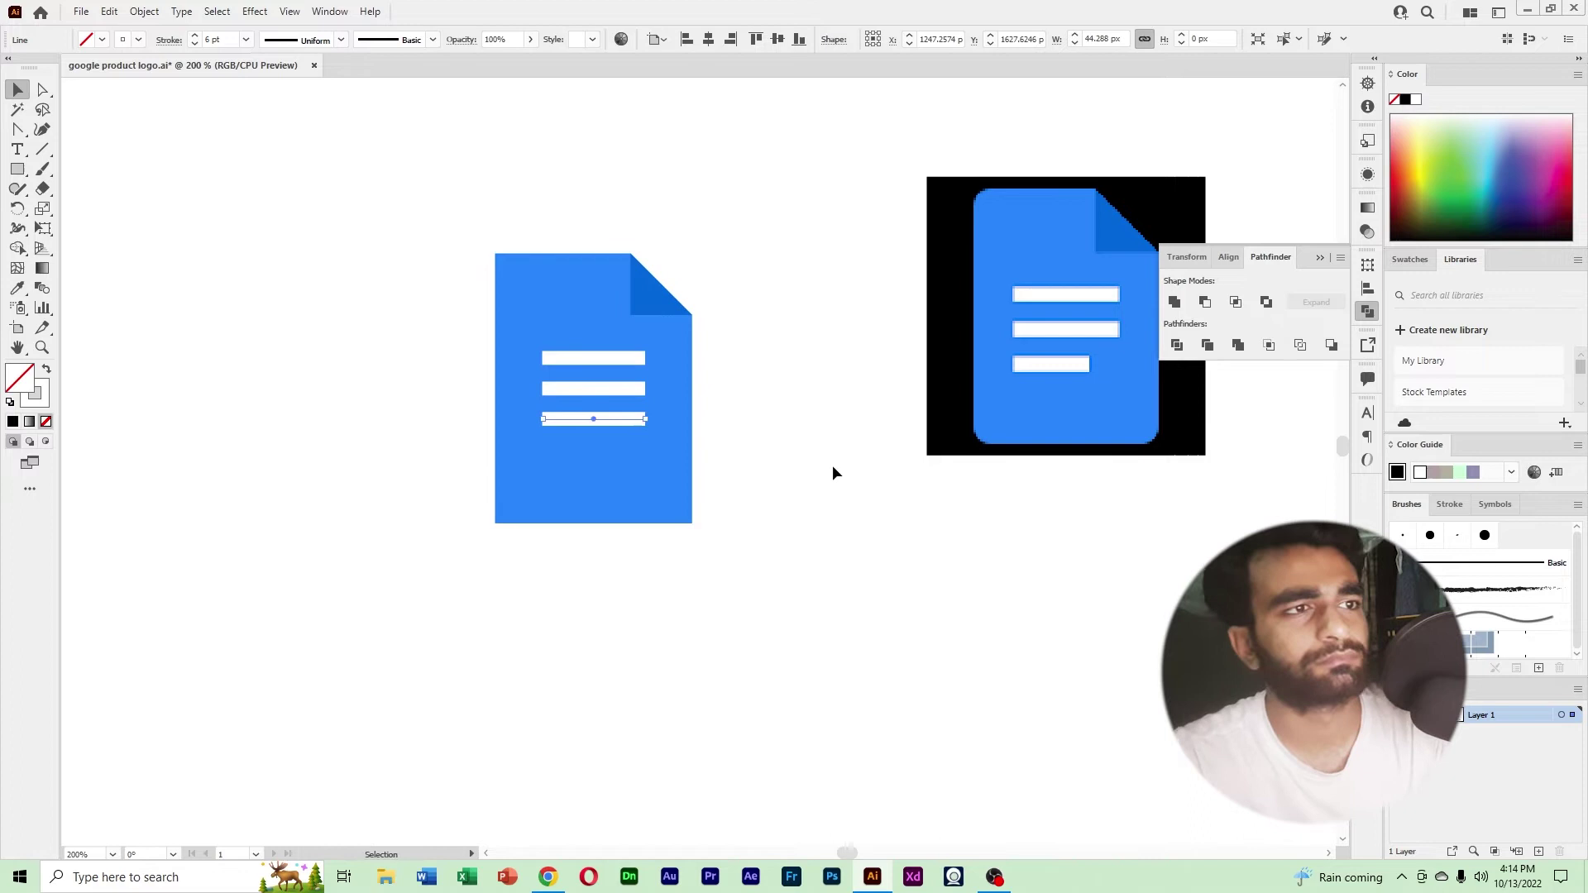
Shorten the lowest white line from its right end to about two thirds of the other lines' length.
click(44, 89)
drag(645, 422, 610, 418)
click(757, 431)
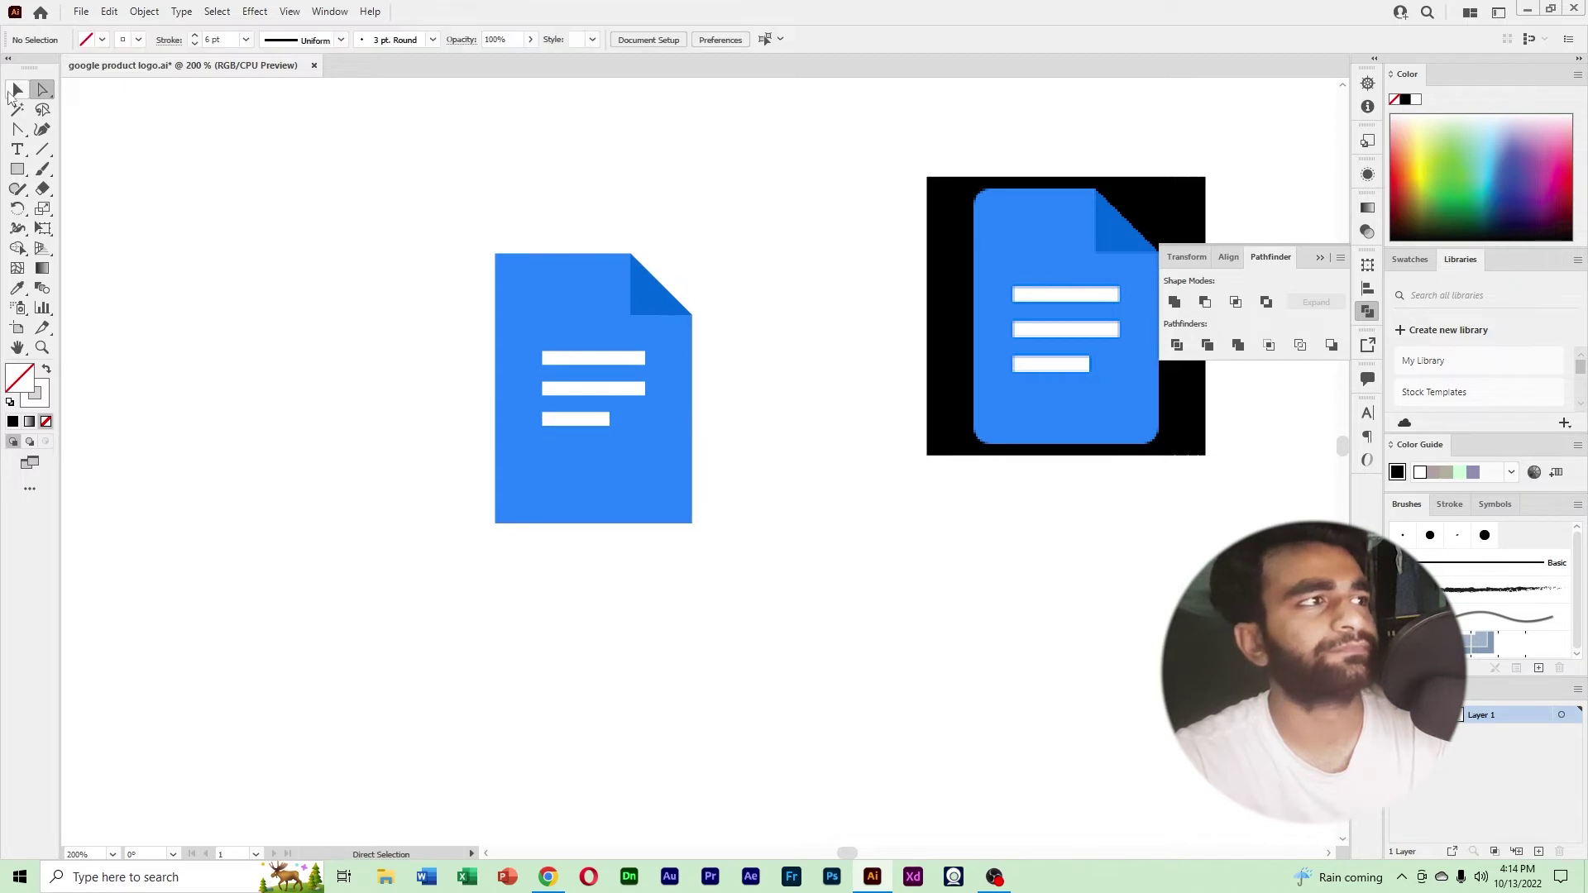
click(11, 93)
Group the Docs logo's page, folded corner and white text lines into one object.
ctrl+click(270, 164)
ctrl+alt+click(278, 202)
ctrl+alt+click(692, 464)
ctrl+alt+click(685, 462)
drag(803, 593, 641, 390)
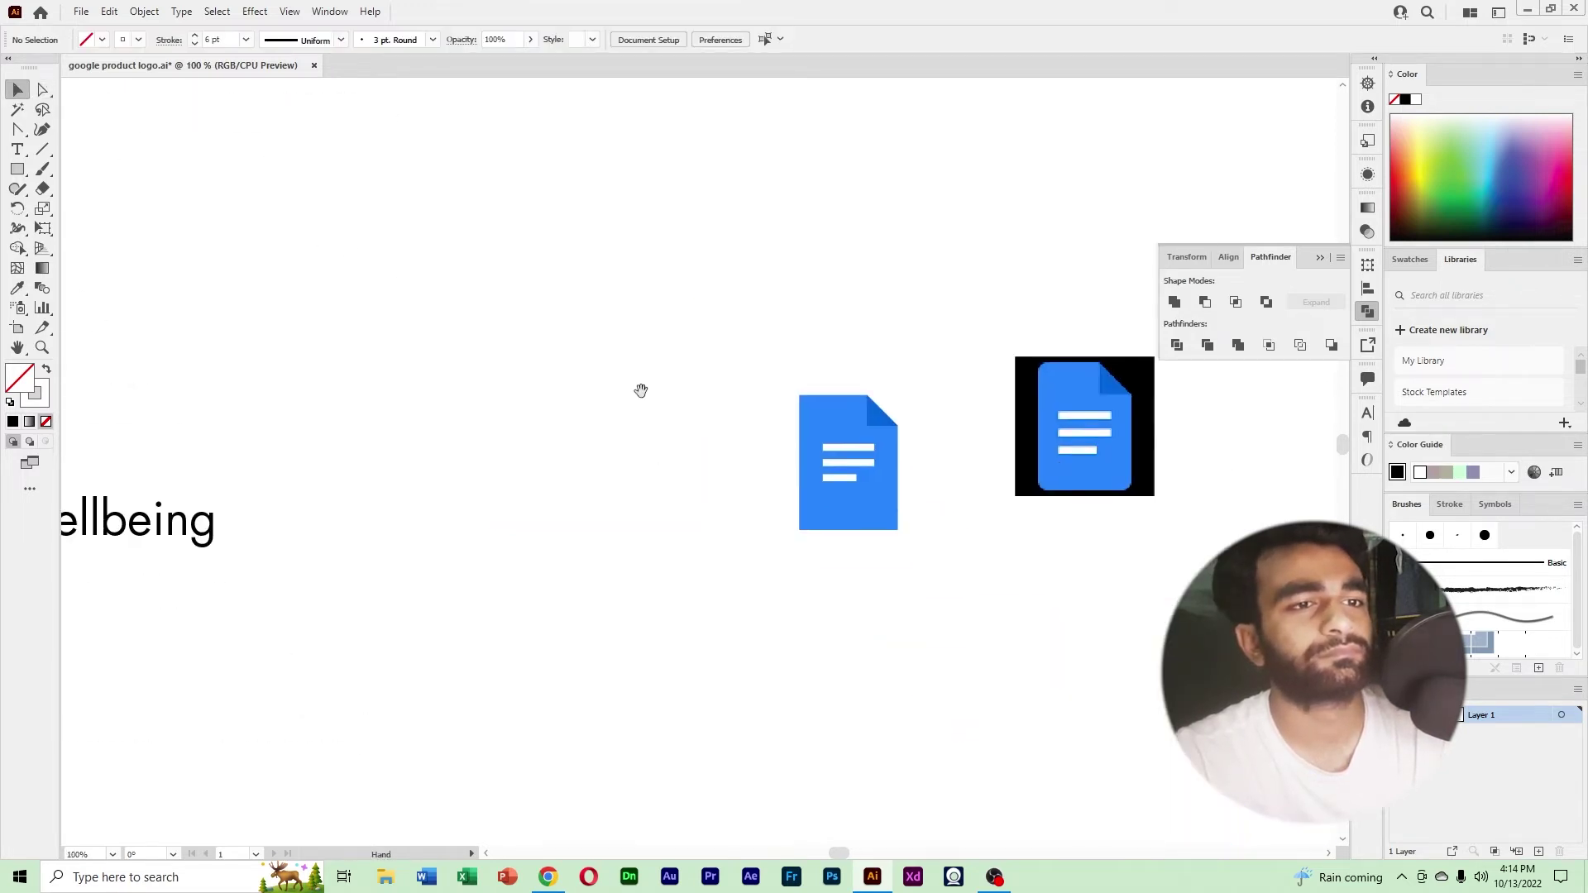
drag(724, 355, 925, 581)
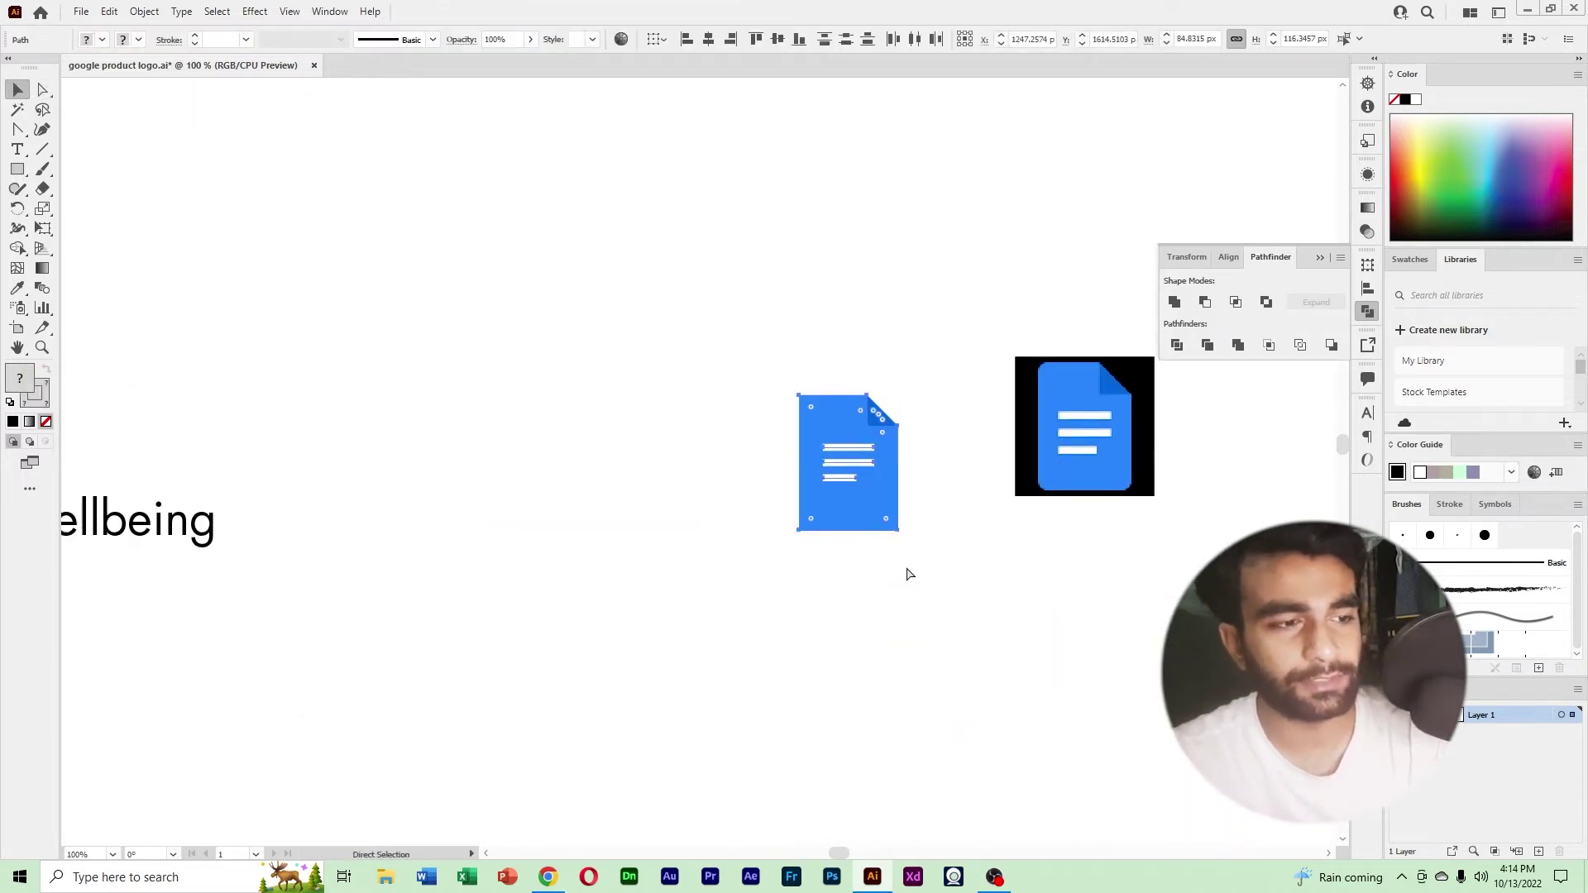
key(ctrl+g)
click(984, 585)
Move the grouped Docs logo into the logo column of the list, below the Desital Wellbeing logo.
ctrl+alt+click(902, 526)
ctrl+alt+click(782, 509)
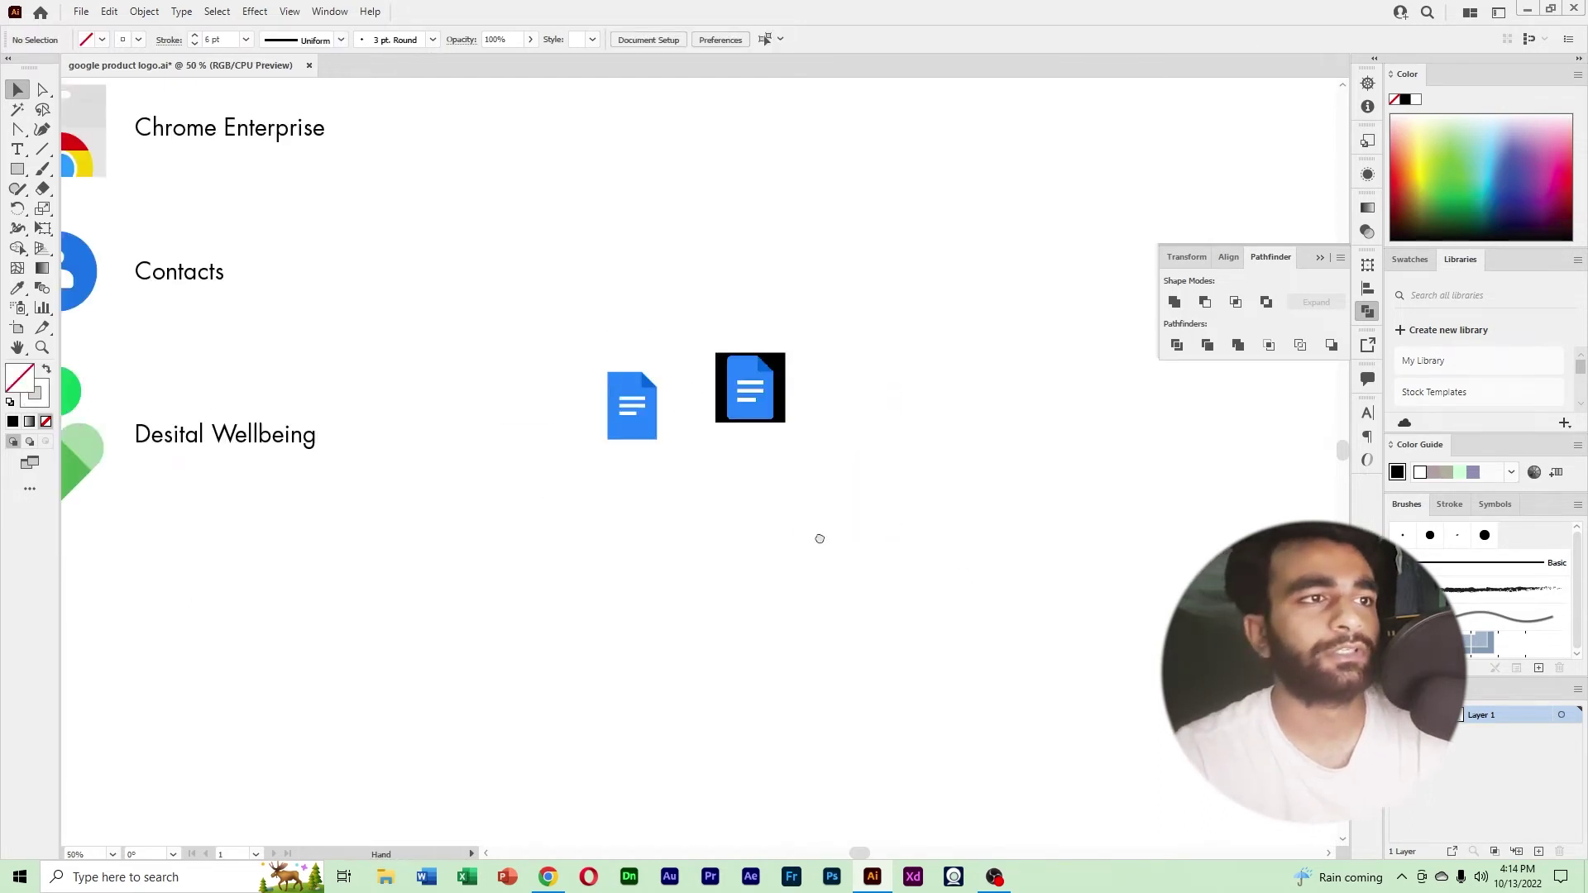
drag(819, 538, 1287, 553)
drag(1118, 428, 543, 616)
click(708, 563)
Duplicate the Desital Wellbeing label beside the Docs logo and change its text to "Docs".
drag(674, 454, 1014, 620)
key(t)
text(C)
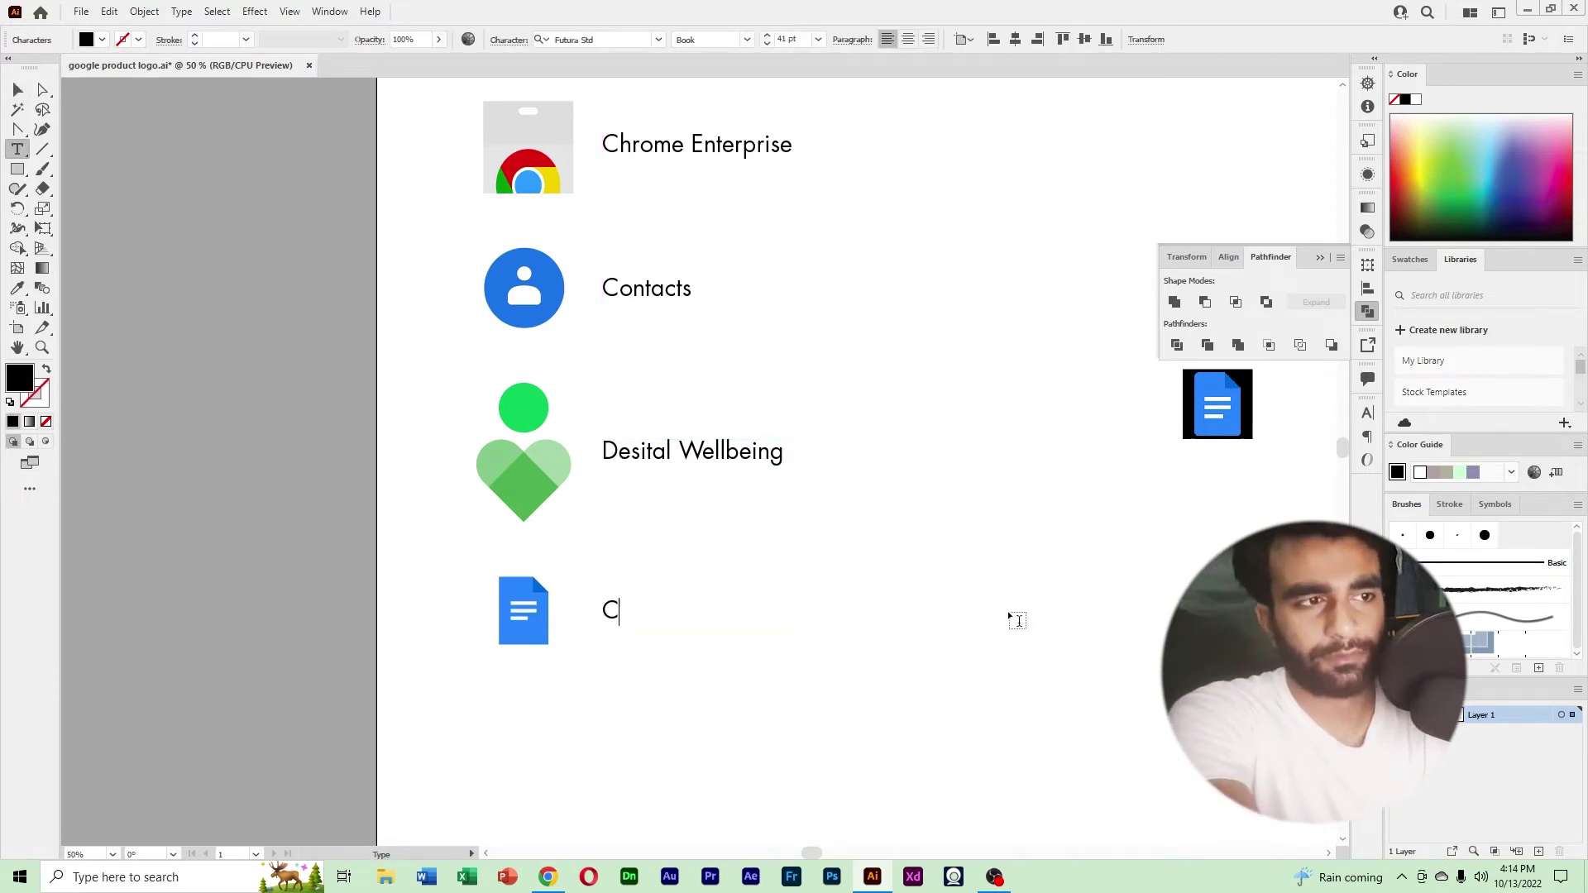
text(oc)
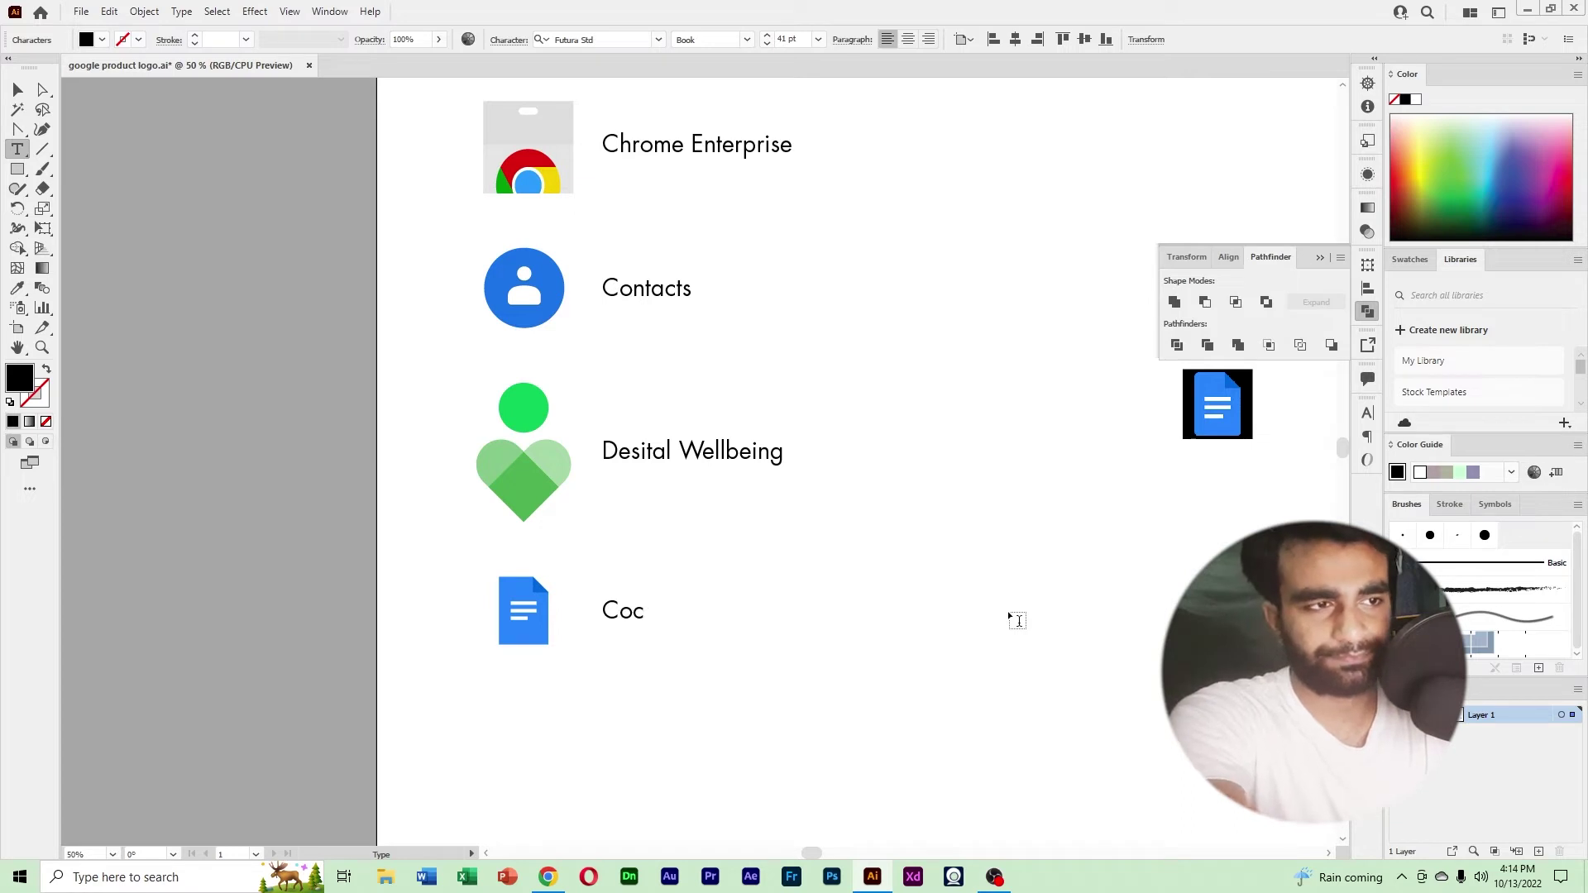
key(BackSpace)
key(BackSpace)
key(BackSpace)
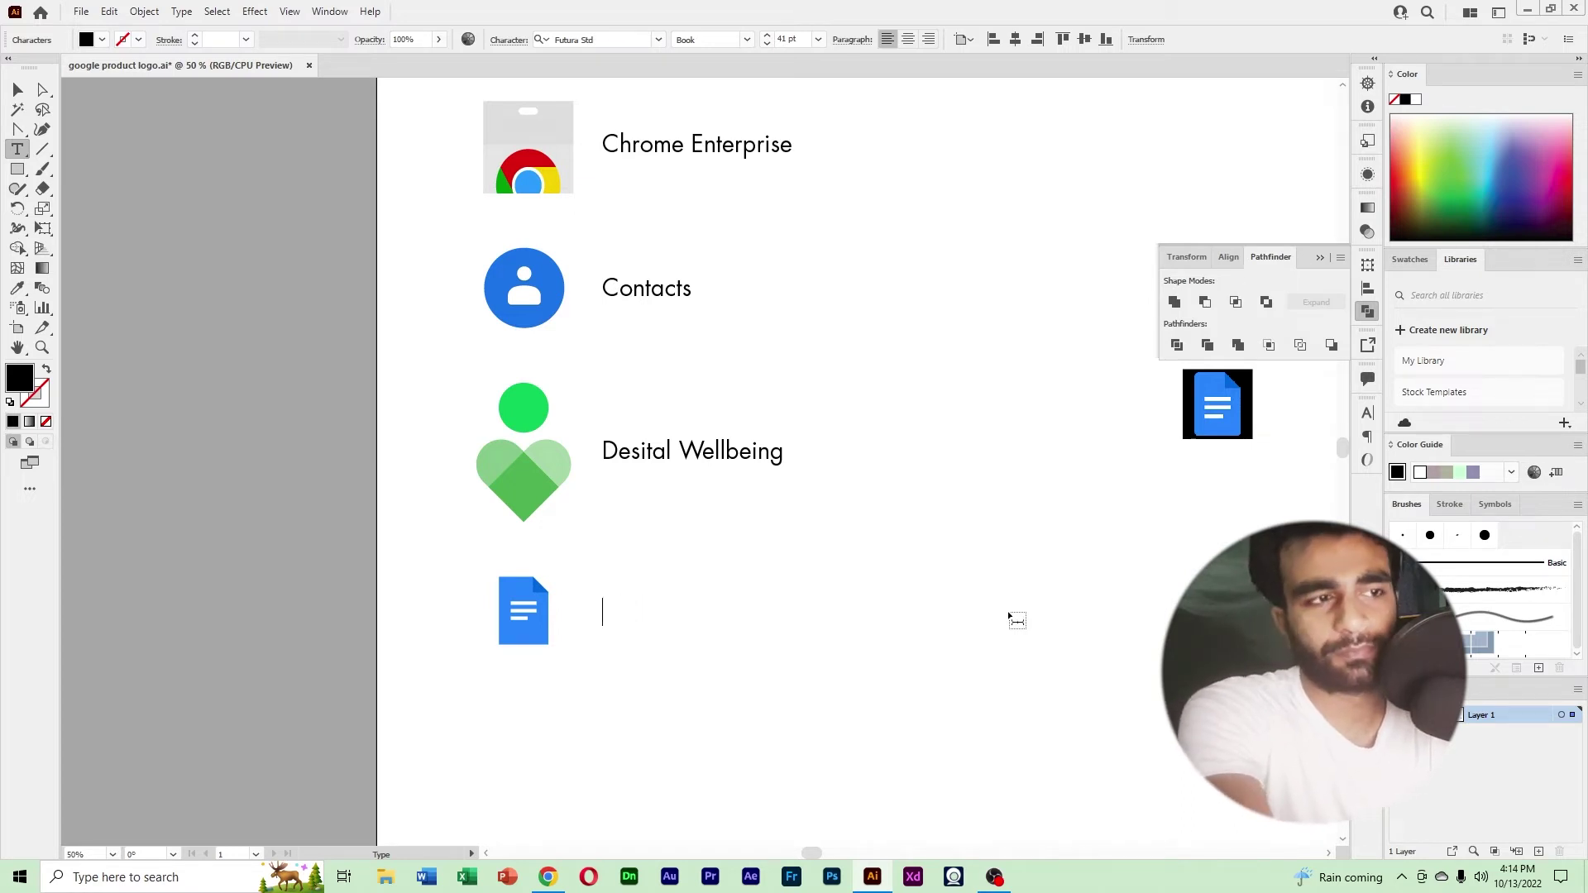
text(Docs)
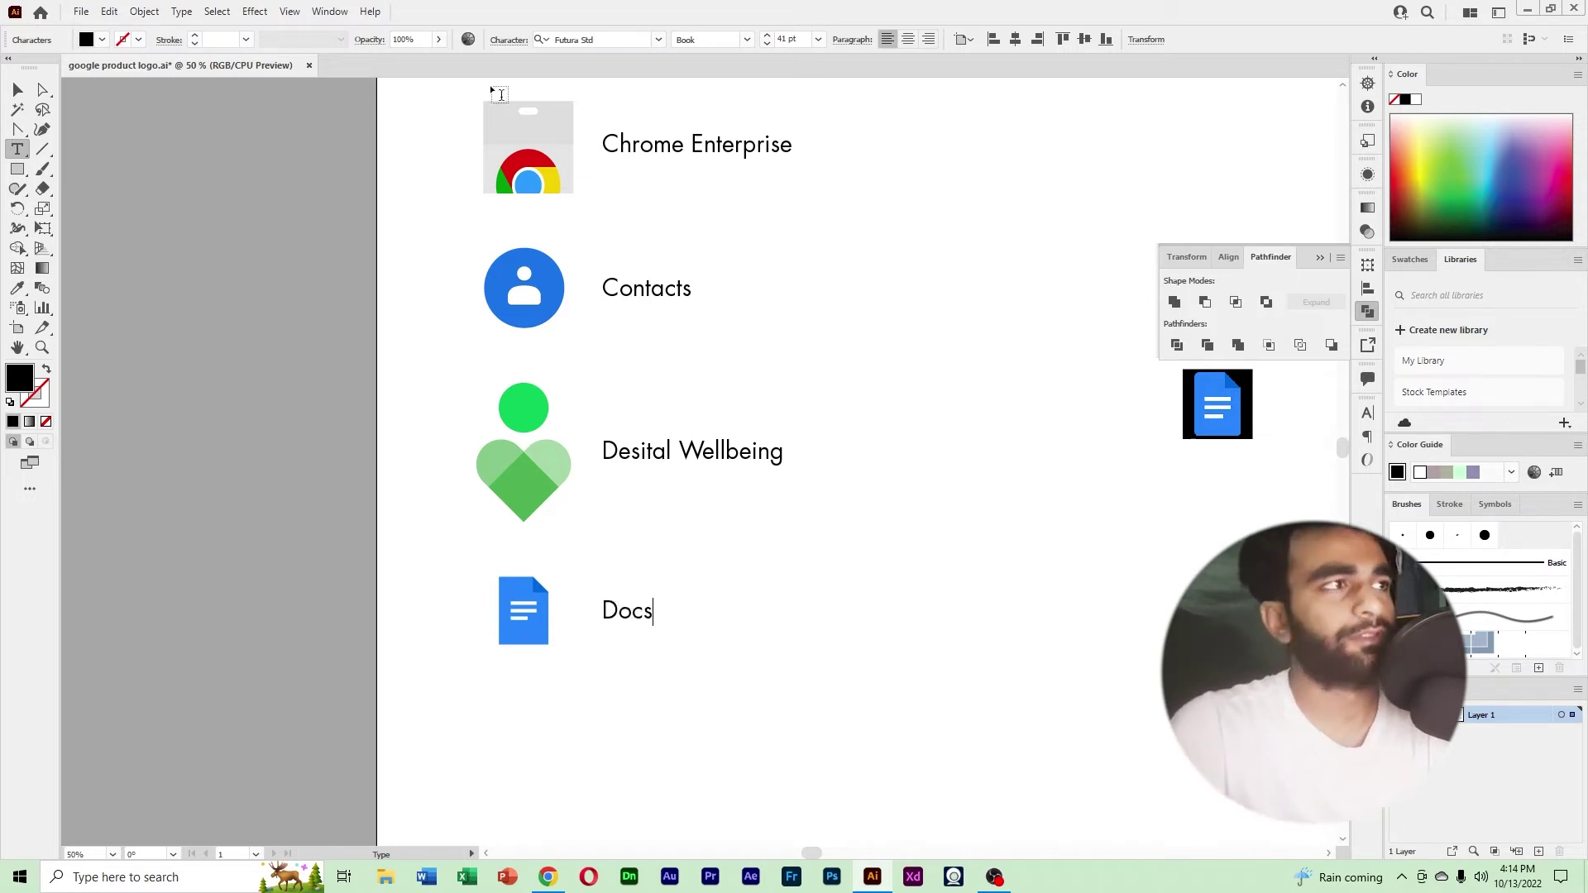
key(Escape)
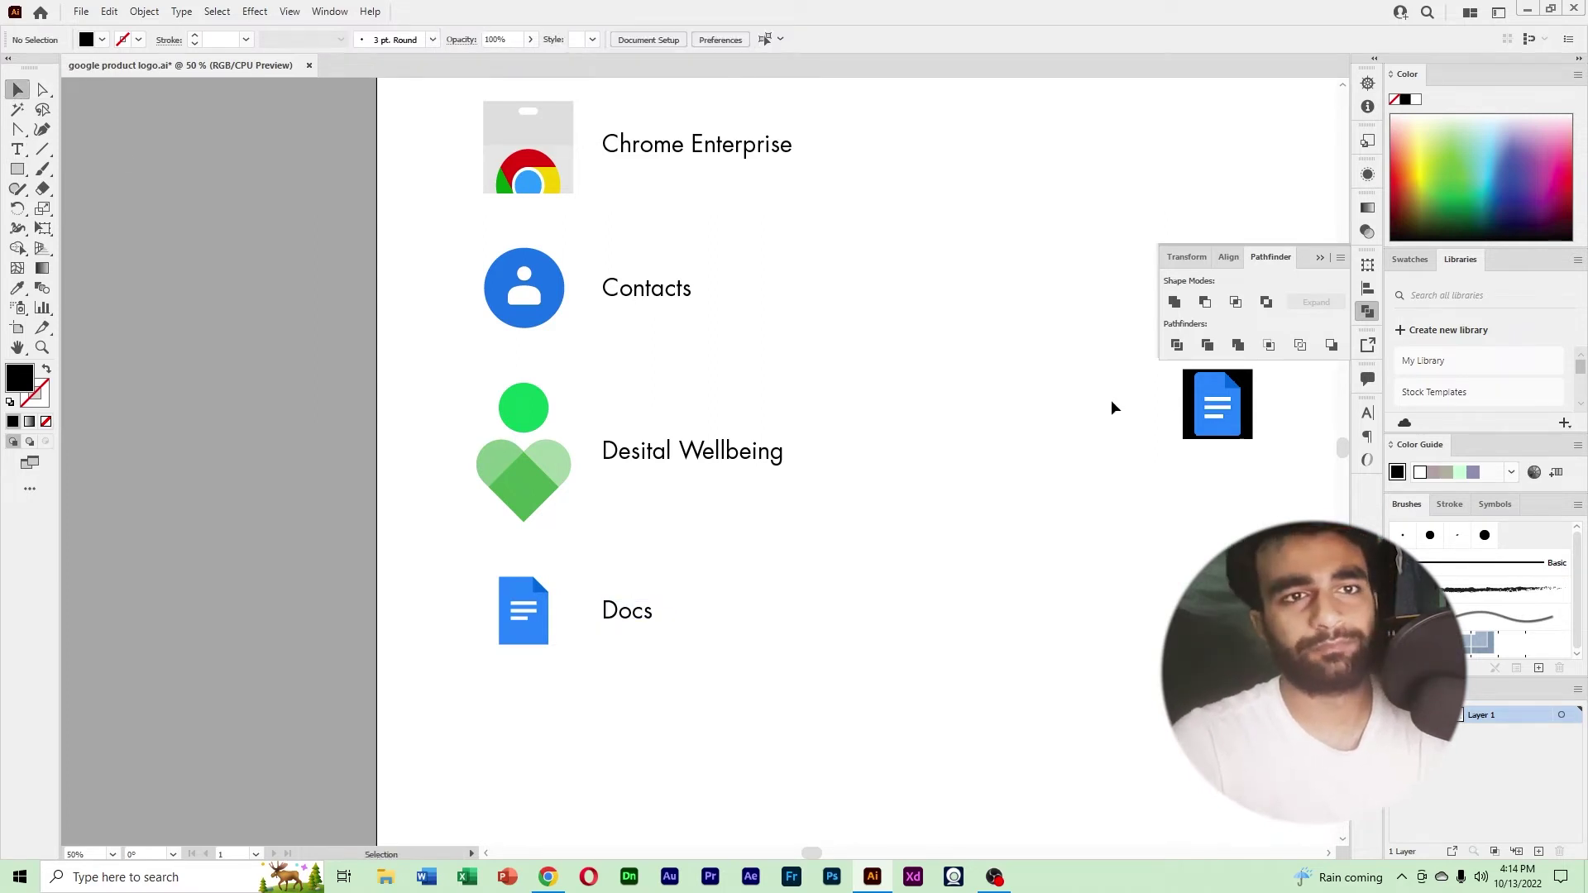
Delete the Docs reference image beside the list.
click(1224, 418)
key(Delete)
key(ctrl+minus)
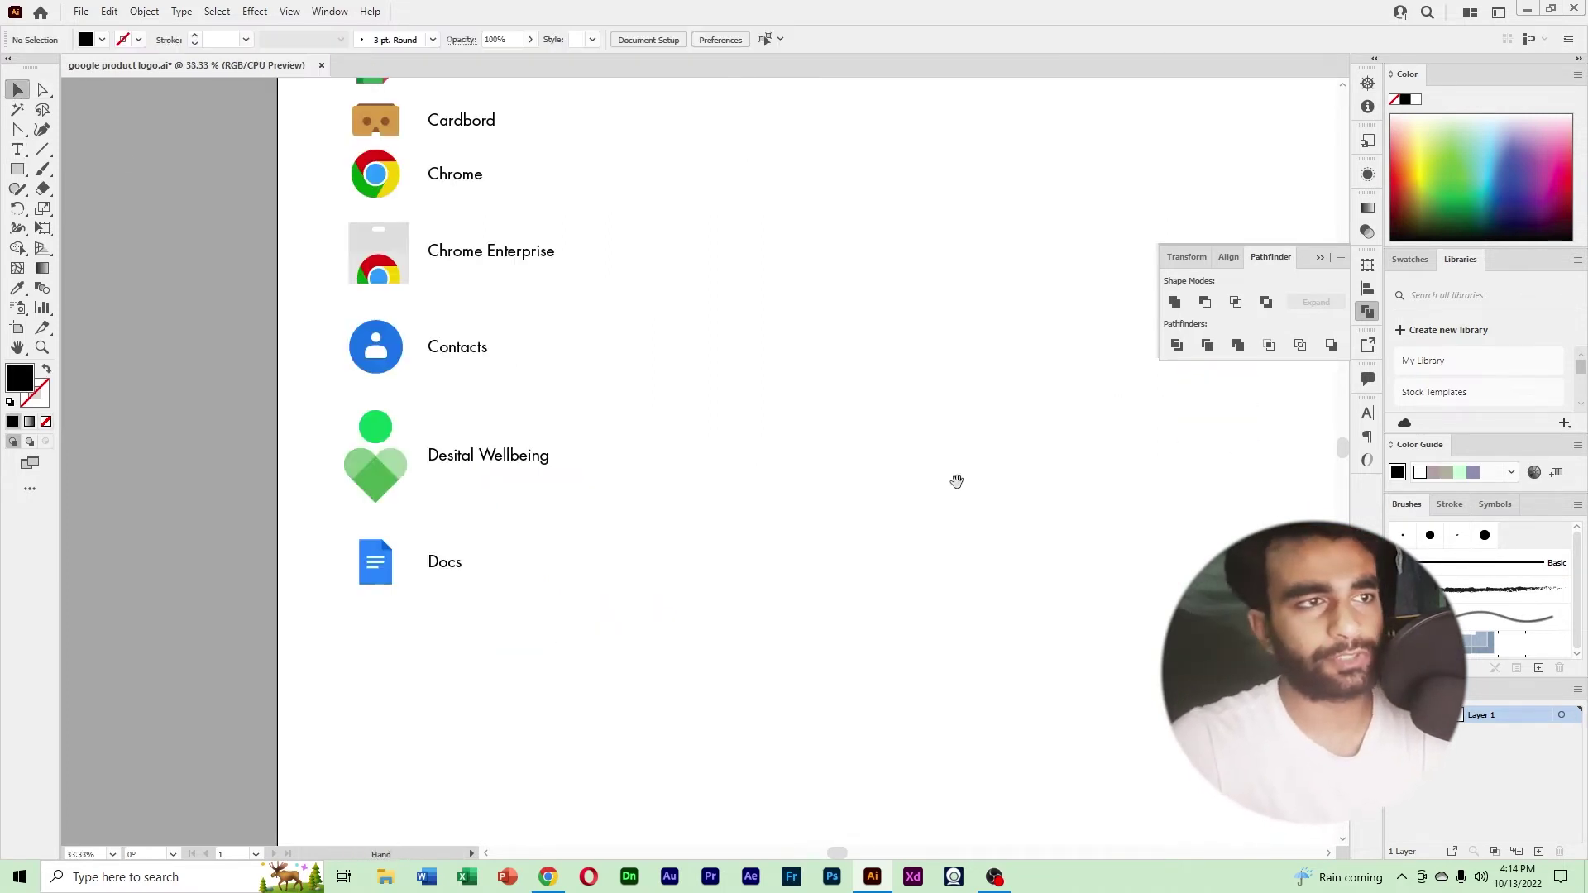
Copy the Drive logo image from Google's products page in Chrome and return to Illustrator.
click(548, 877)
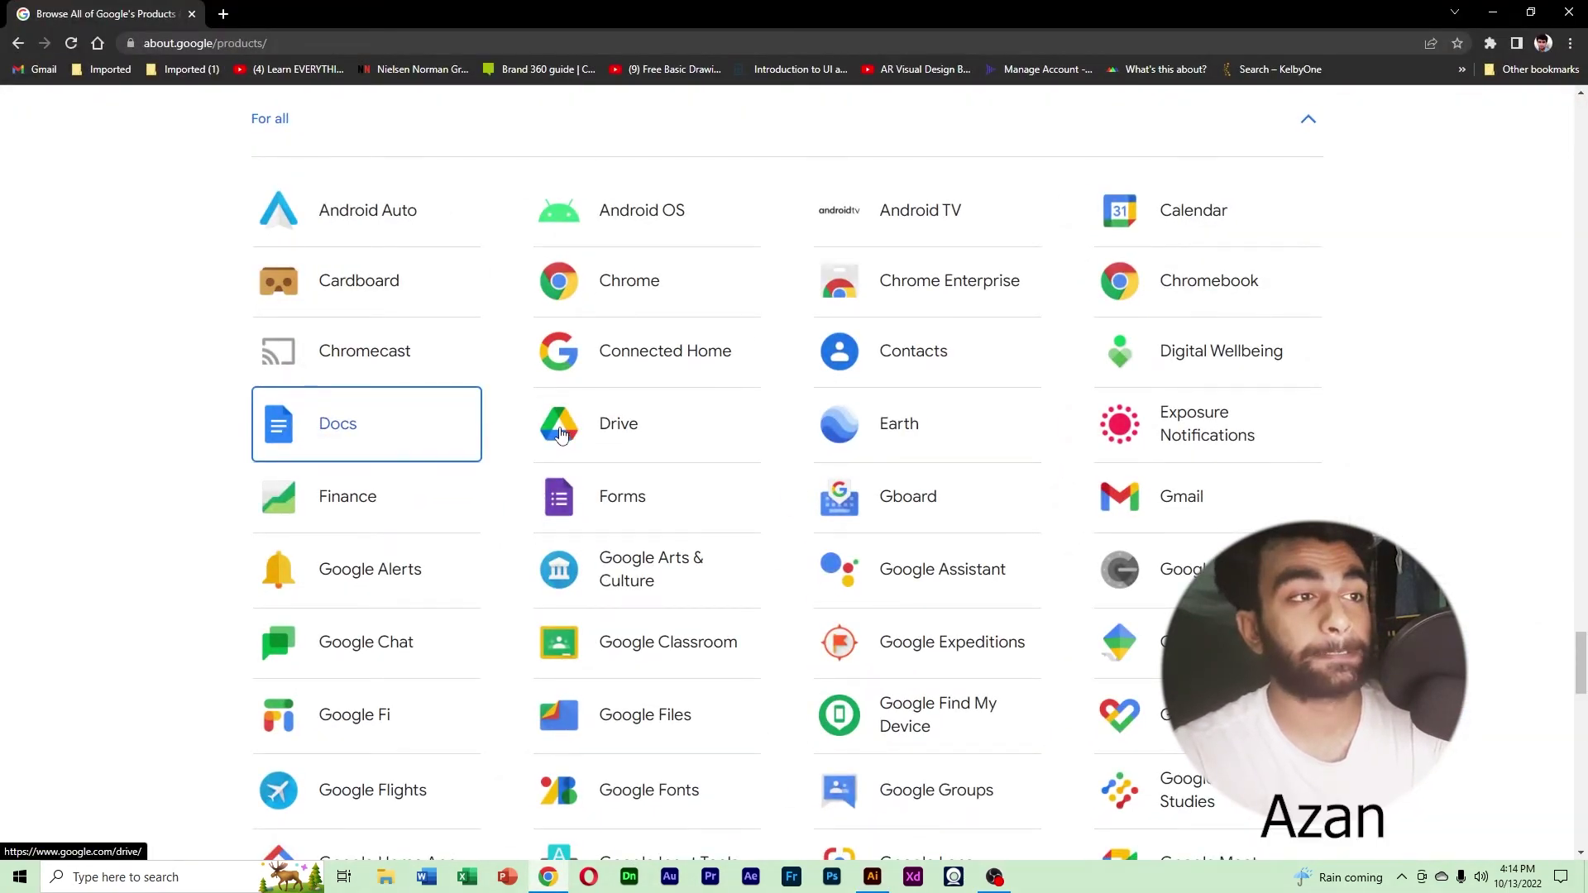
right_click(561, 430)
click(662, 621)
click(872, 877)
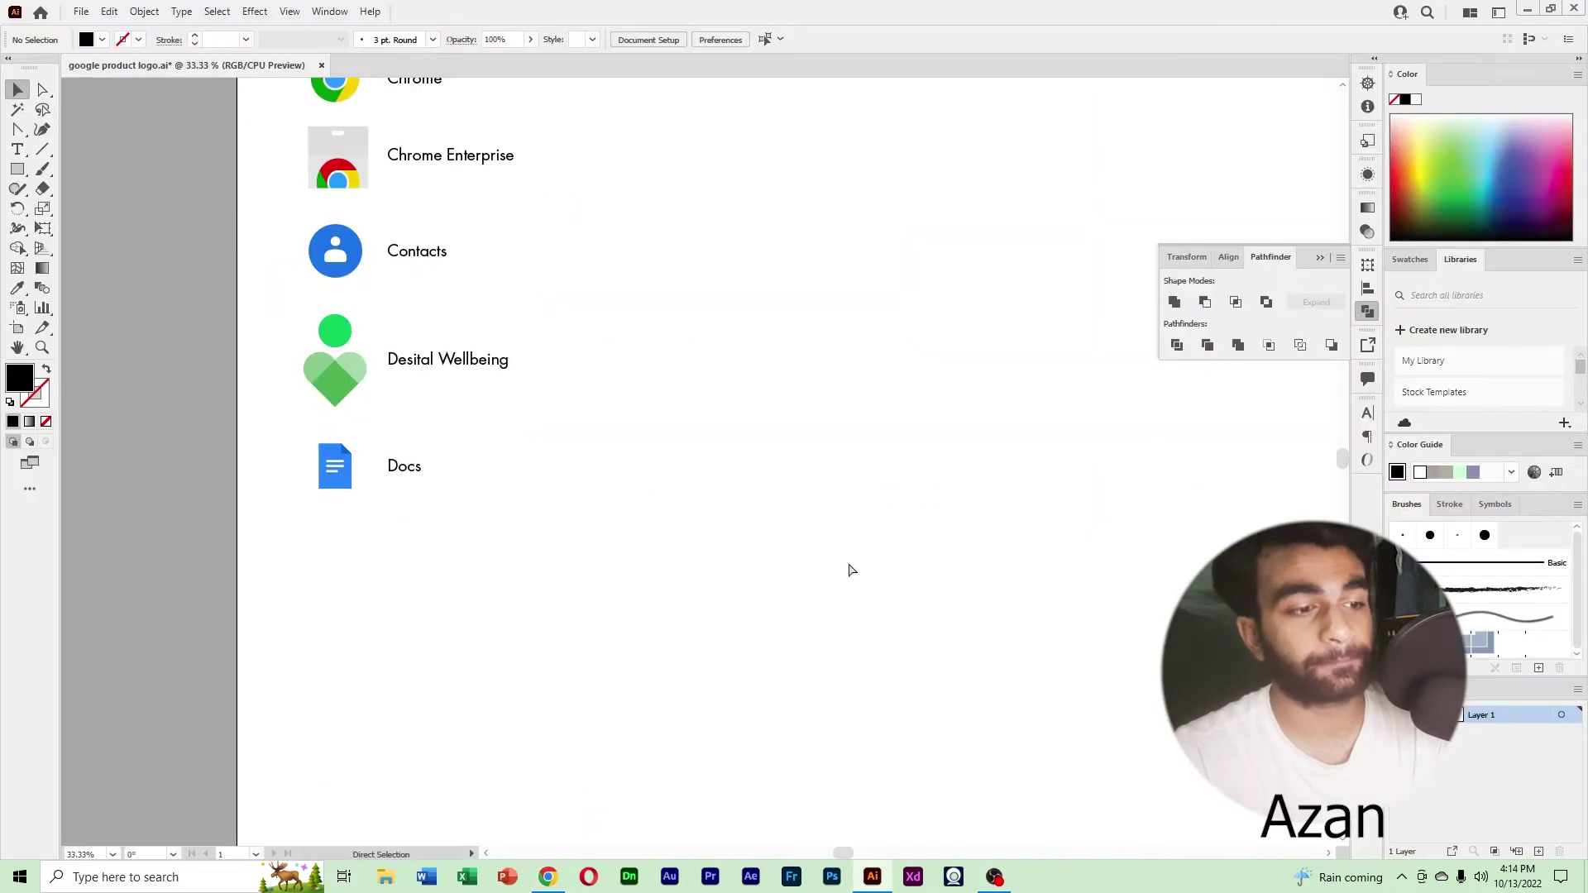
Paste the Drive logo image and place it in the empty area to the right of the list.
key(ctrl+v)
drag(712, 471, 931, 471)
ctrl+click(969, 478)
ctrl+click(970, 478)
drag(366, 536, 1011, 545)
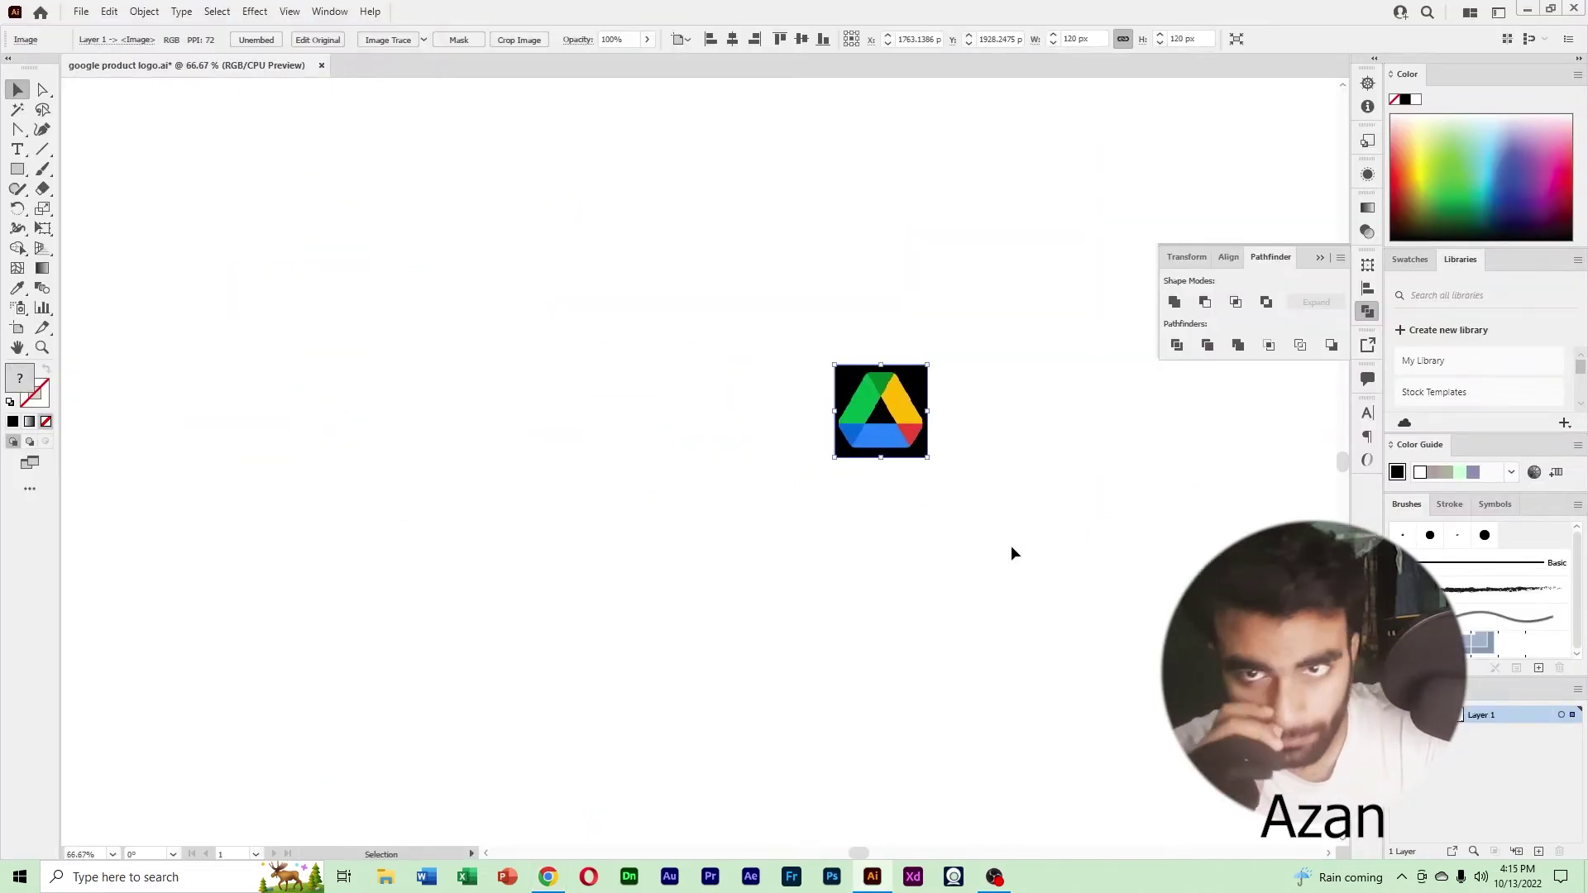
Draw a flat black rectangle about 242 by 41 px to the left of the Drive reference image.
key(m)
drag(449, 461, 637, 493)
key(v)
click(495, 275)
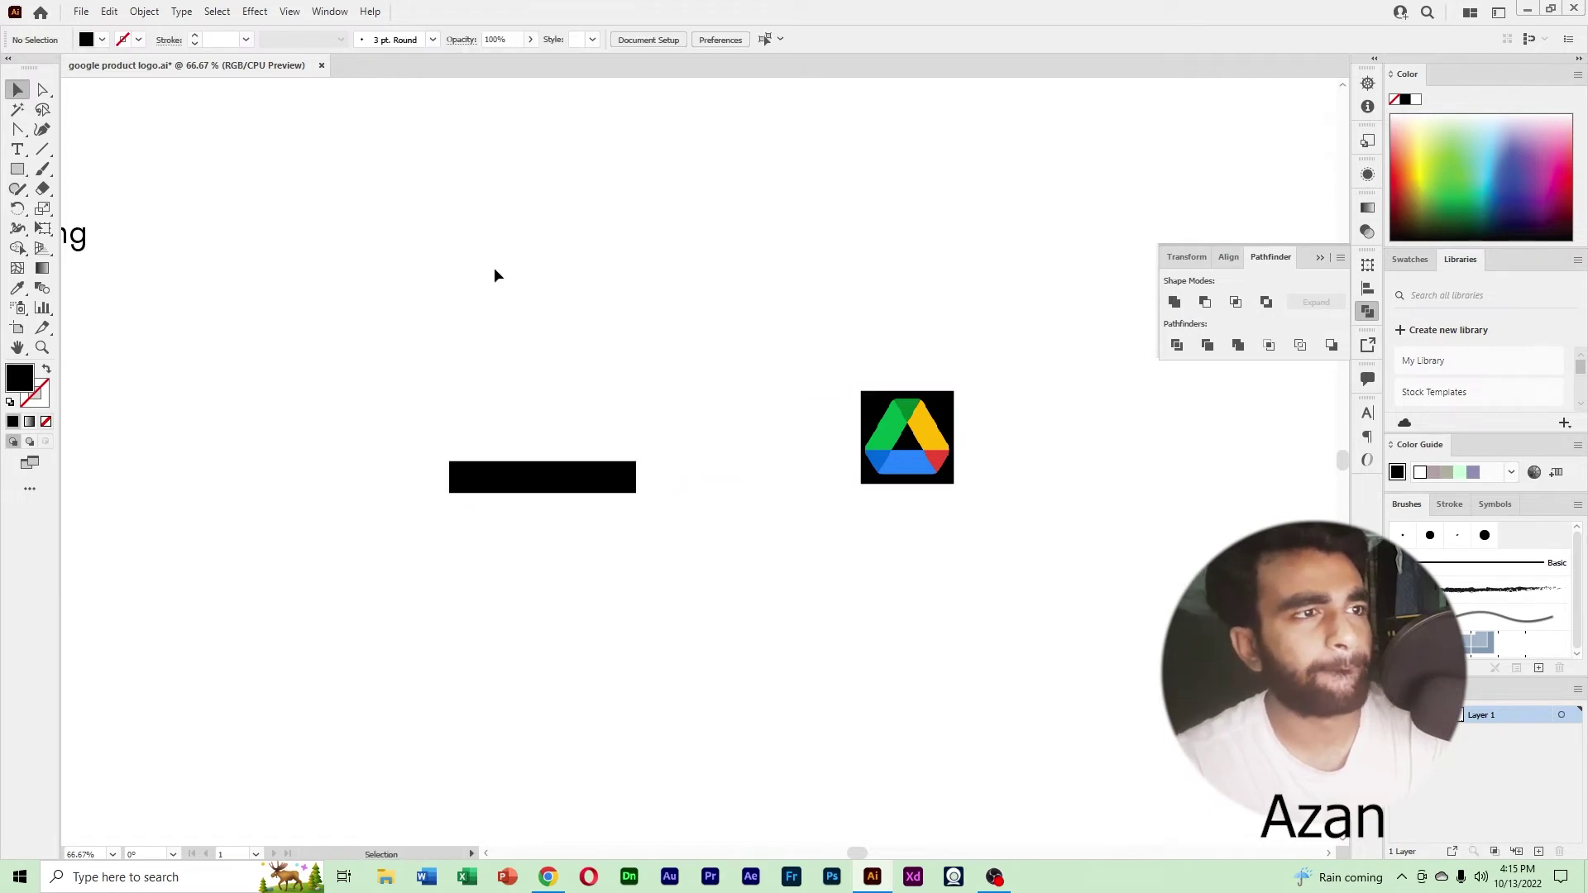
Draw a circle about 198 px wide above the rectangle and give it a black outline with no fill.
right_click(18, 169)
click(91, 213)
drag(500, 243, 656, 396)
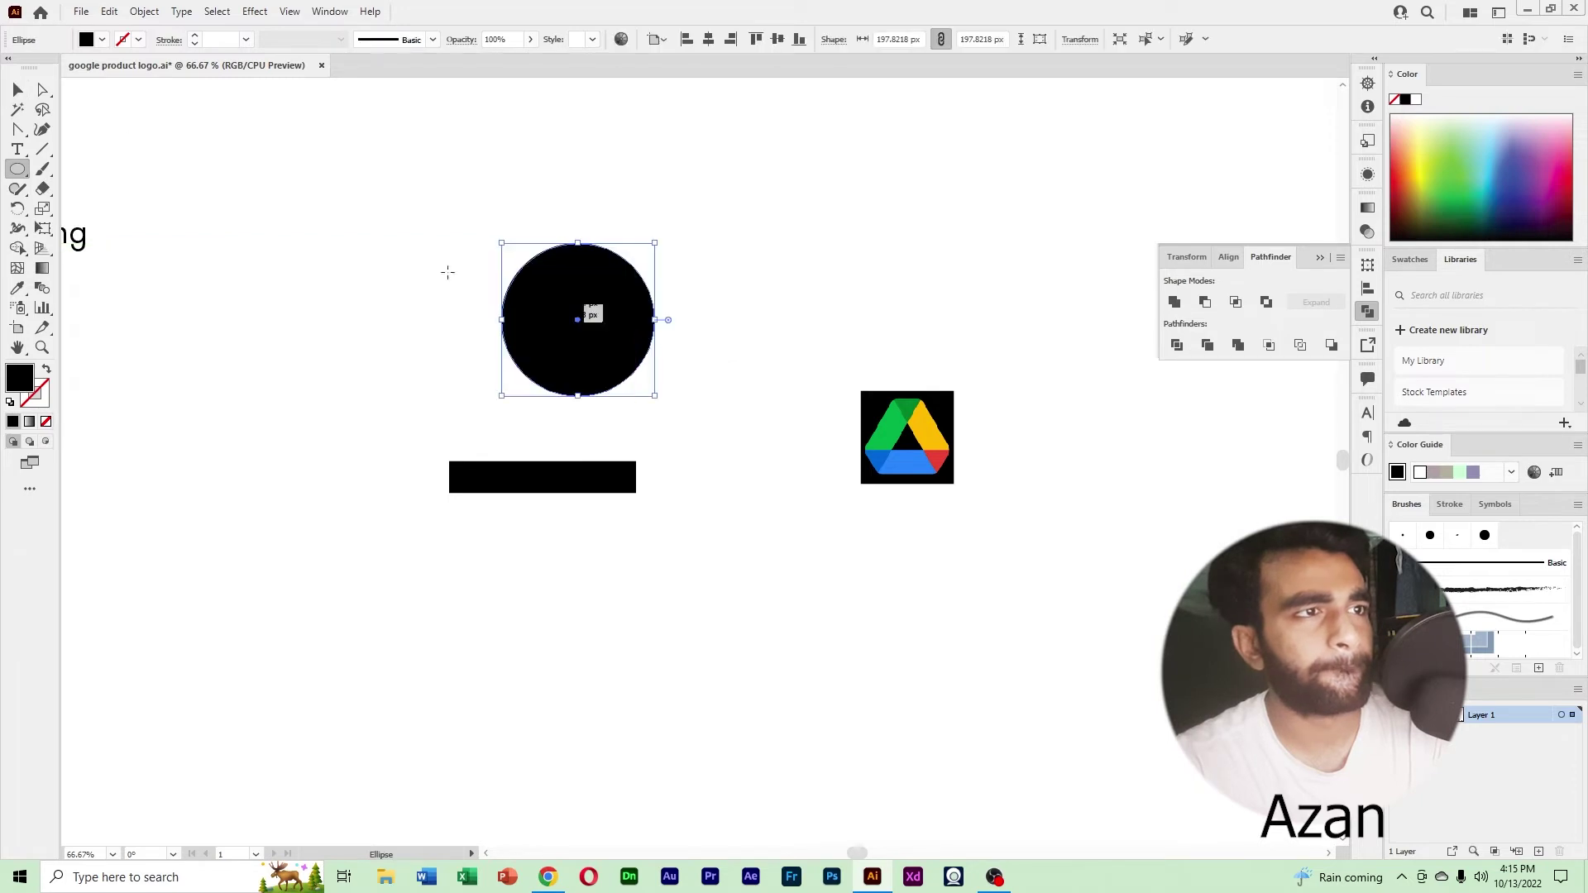
click(19, 89)
click(45, 371)
click(134, 399)
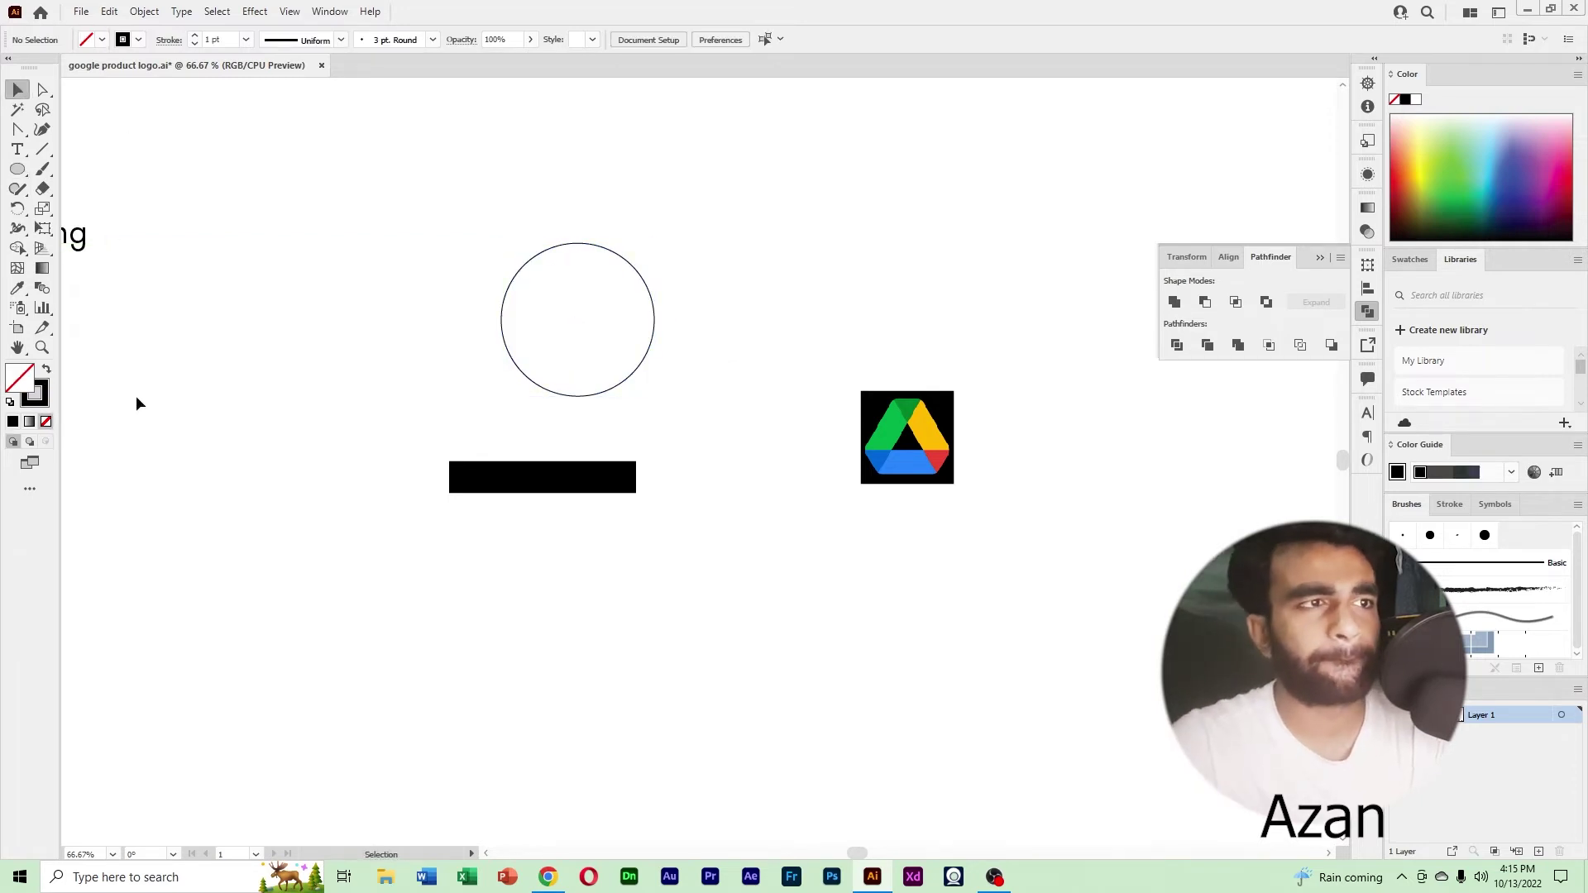
Centre the black rectangle over the lower part of the circle and enlarge it to about 476 by 60 px.
drag(540, 488, 572, 391)
click(17, 207)
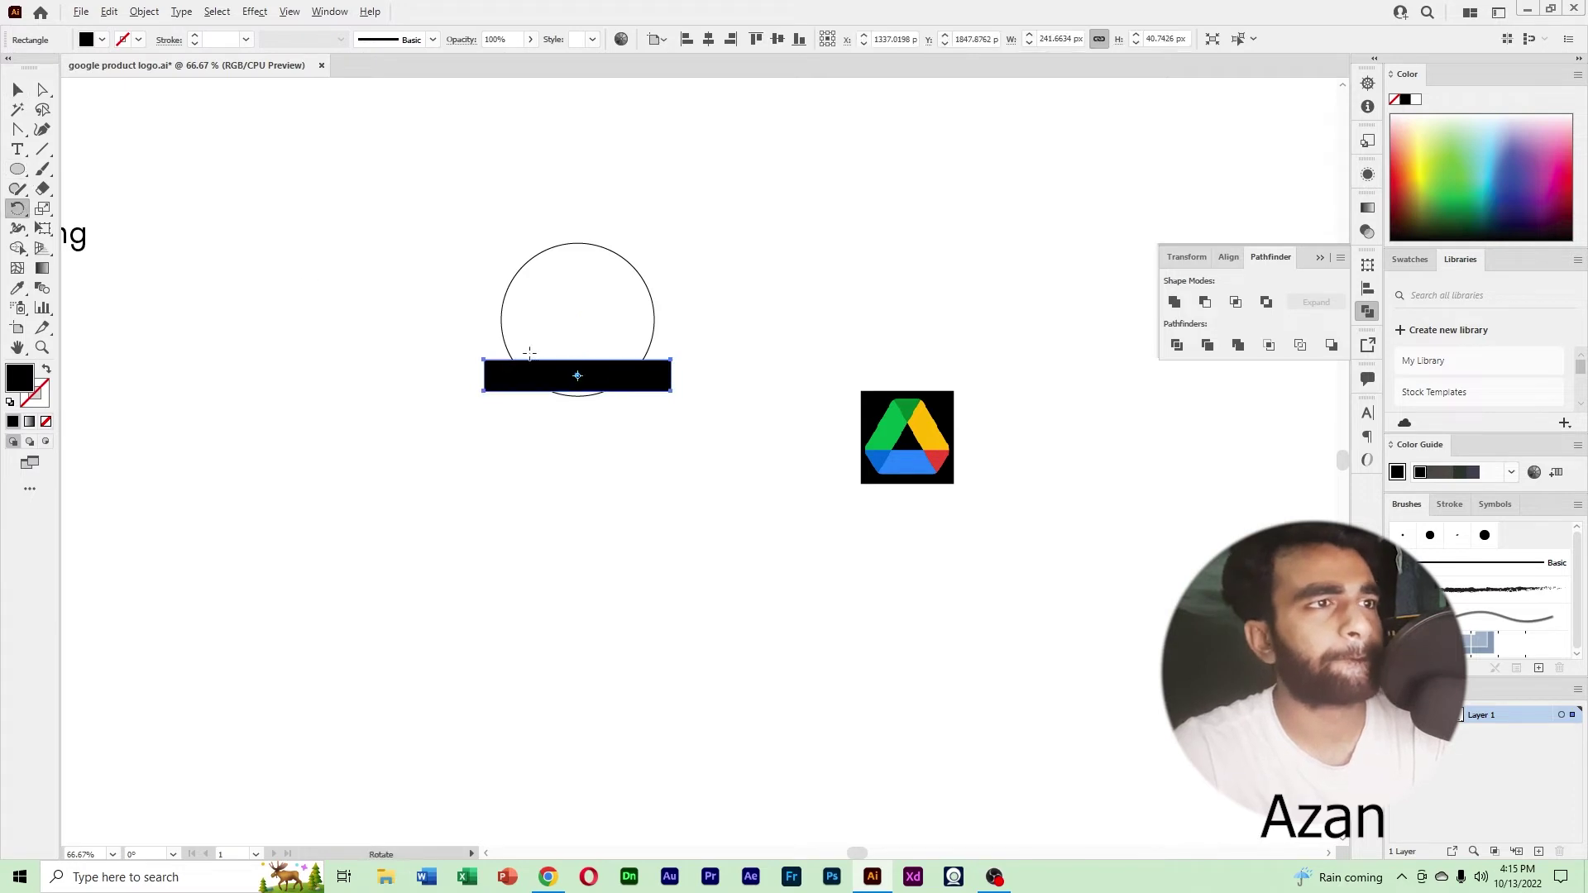
alt+click(577, 320)
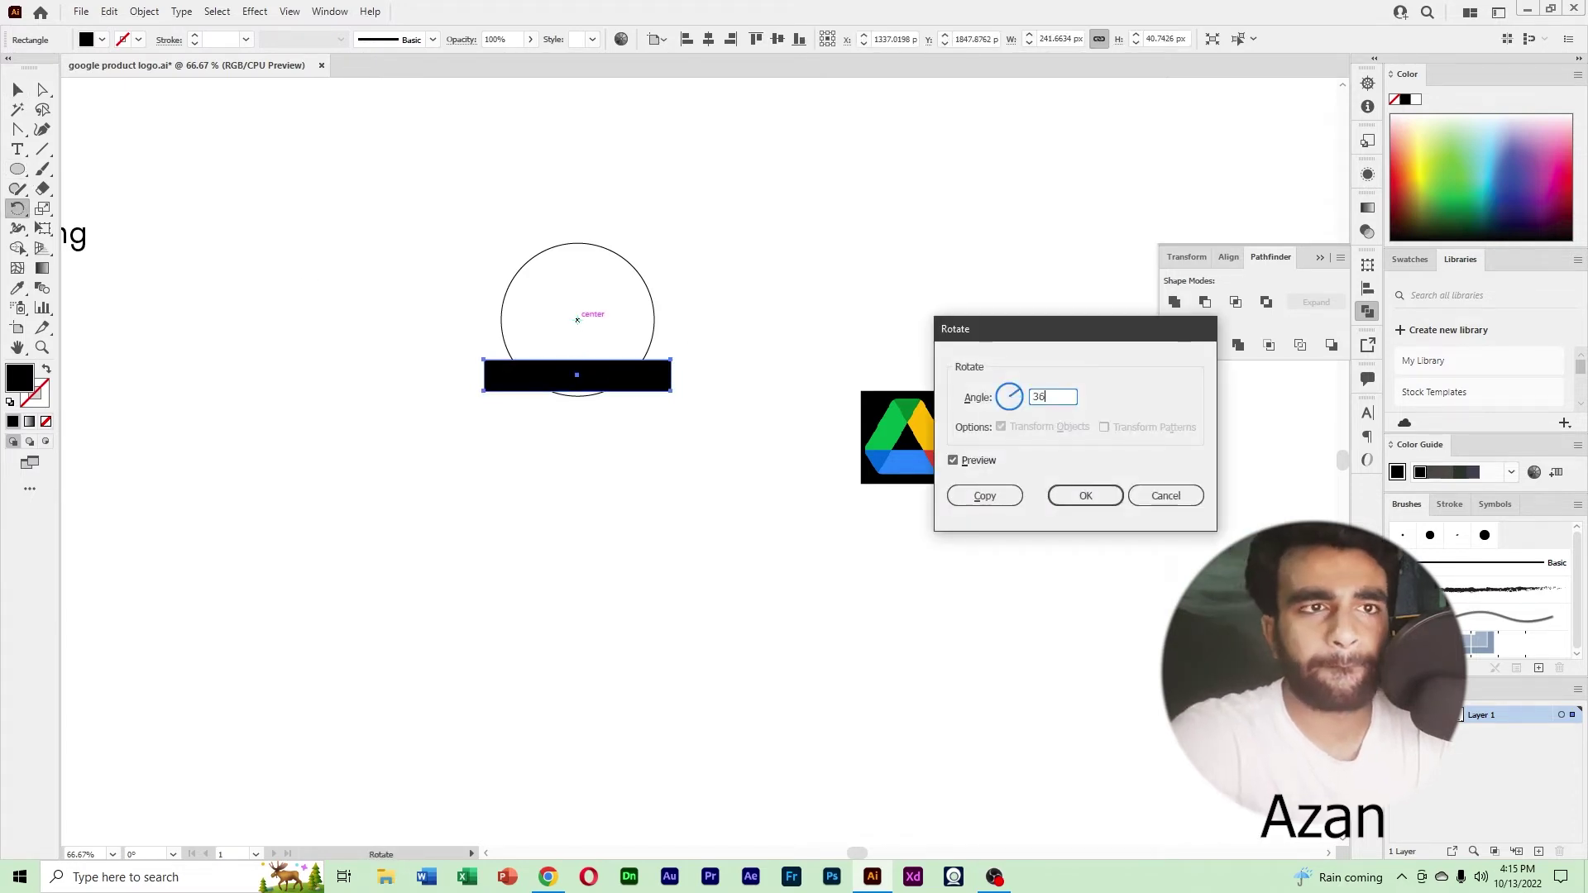
drag(577, 360, 578, 345)
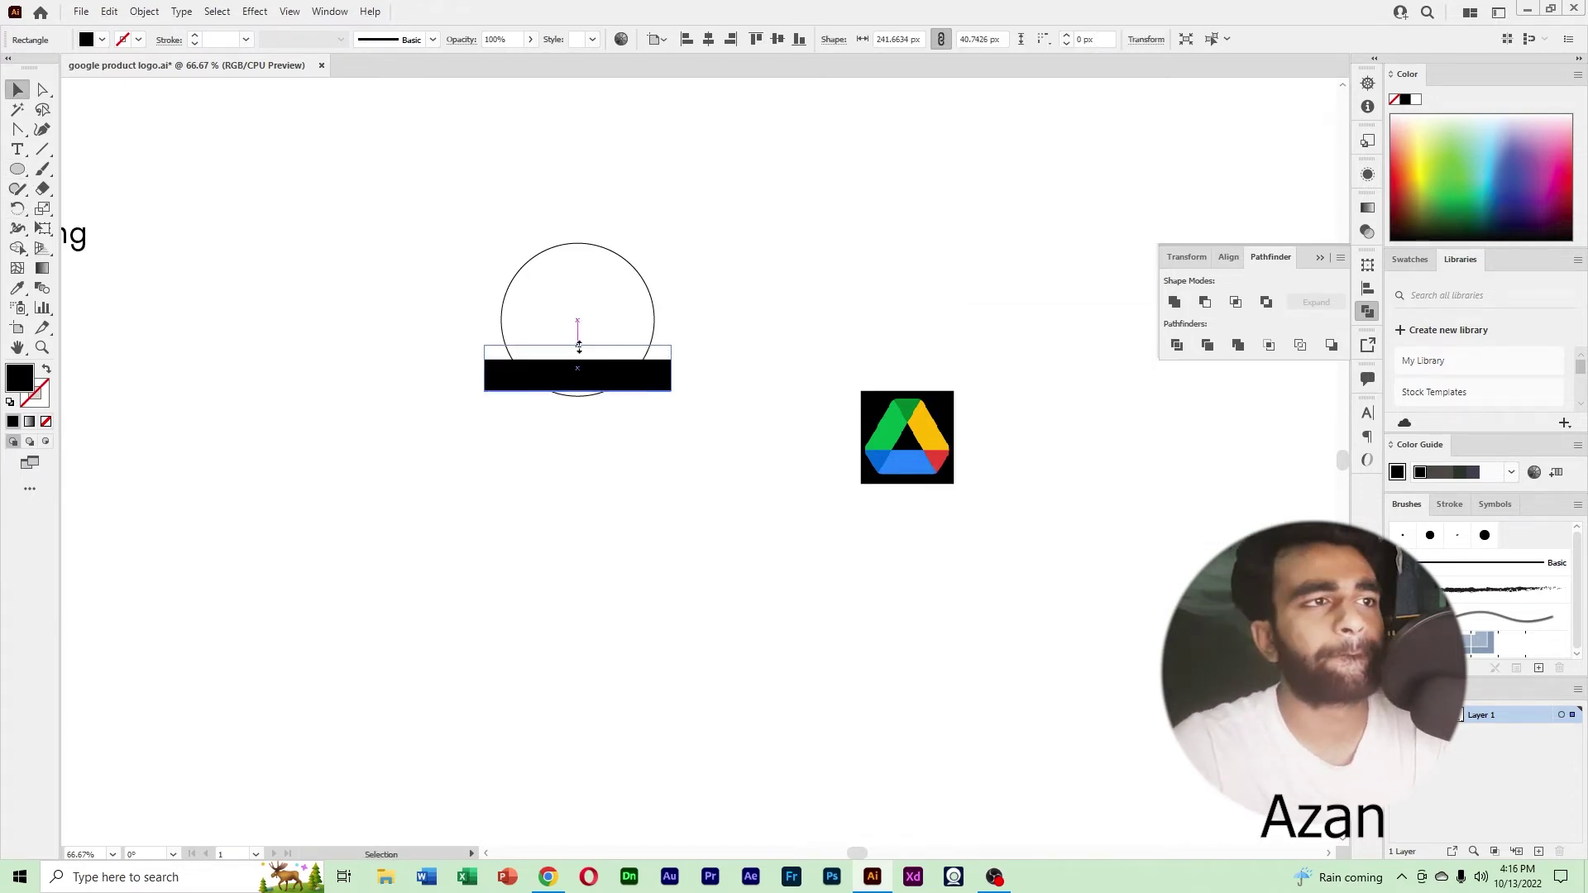
drag(671, 368, 762, 368)
Create a rotated copy of the bar around the circle's centre and repeat it to form a triangle of three evenly spaced, crossing bars.
click(20, 209)
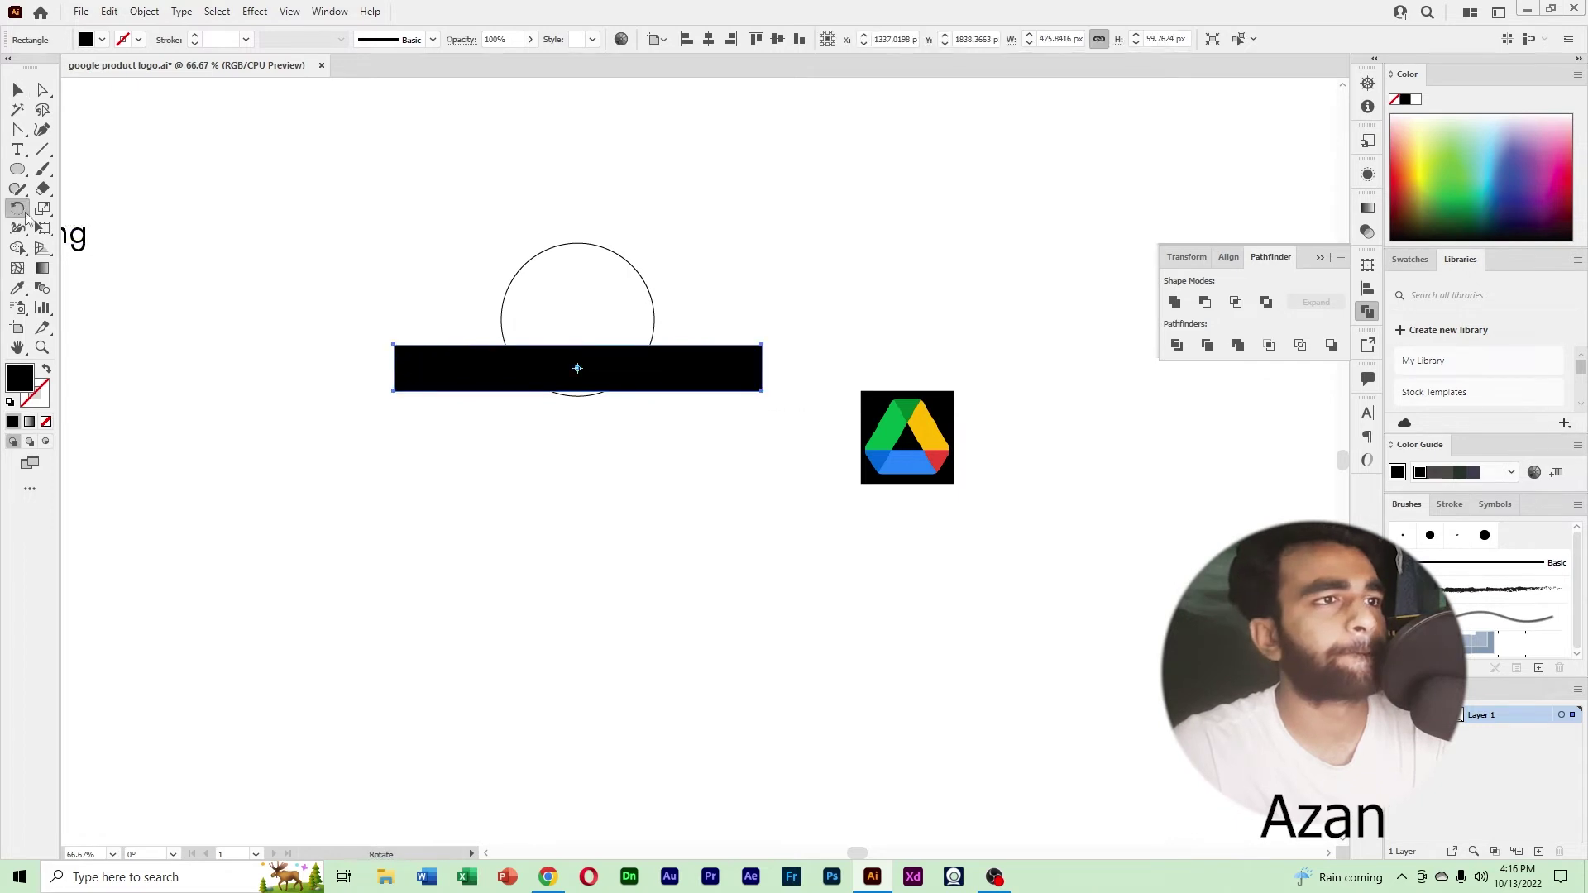
alt+click(586, 320)
click(989, 496)
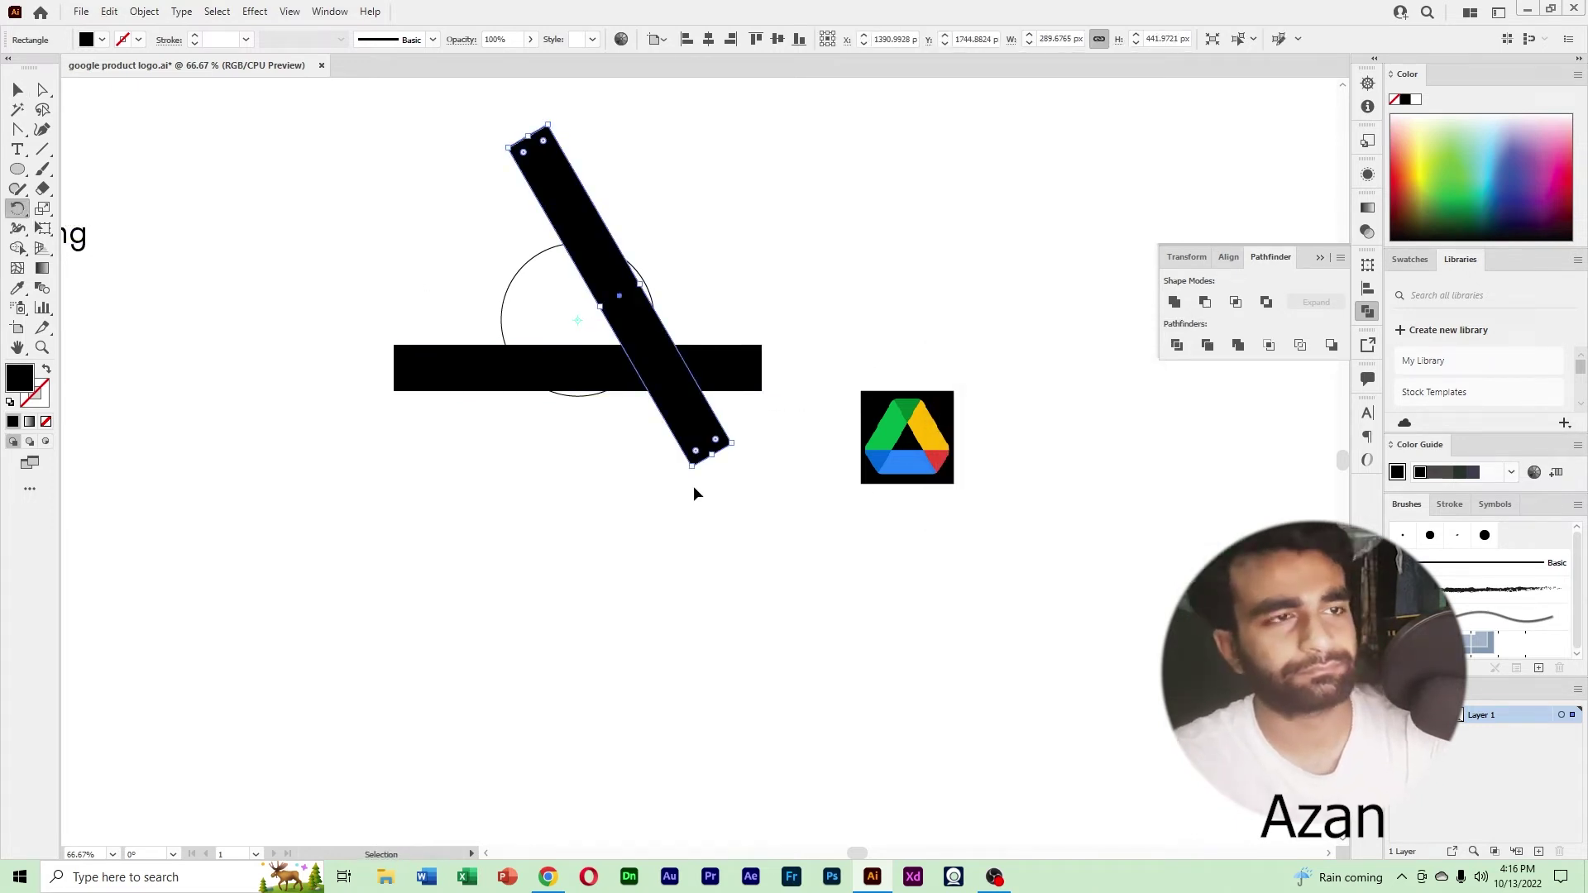
key(ctrl+d)
Move the three crossing bars off the circle to just below it.
click(18, 91)
drag(355, 221, 662, 372)
drag(673, 365, 667, 648)
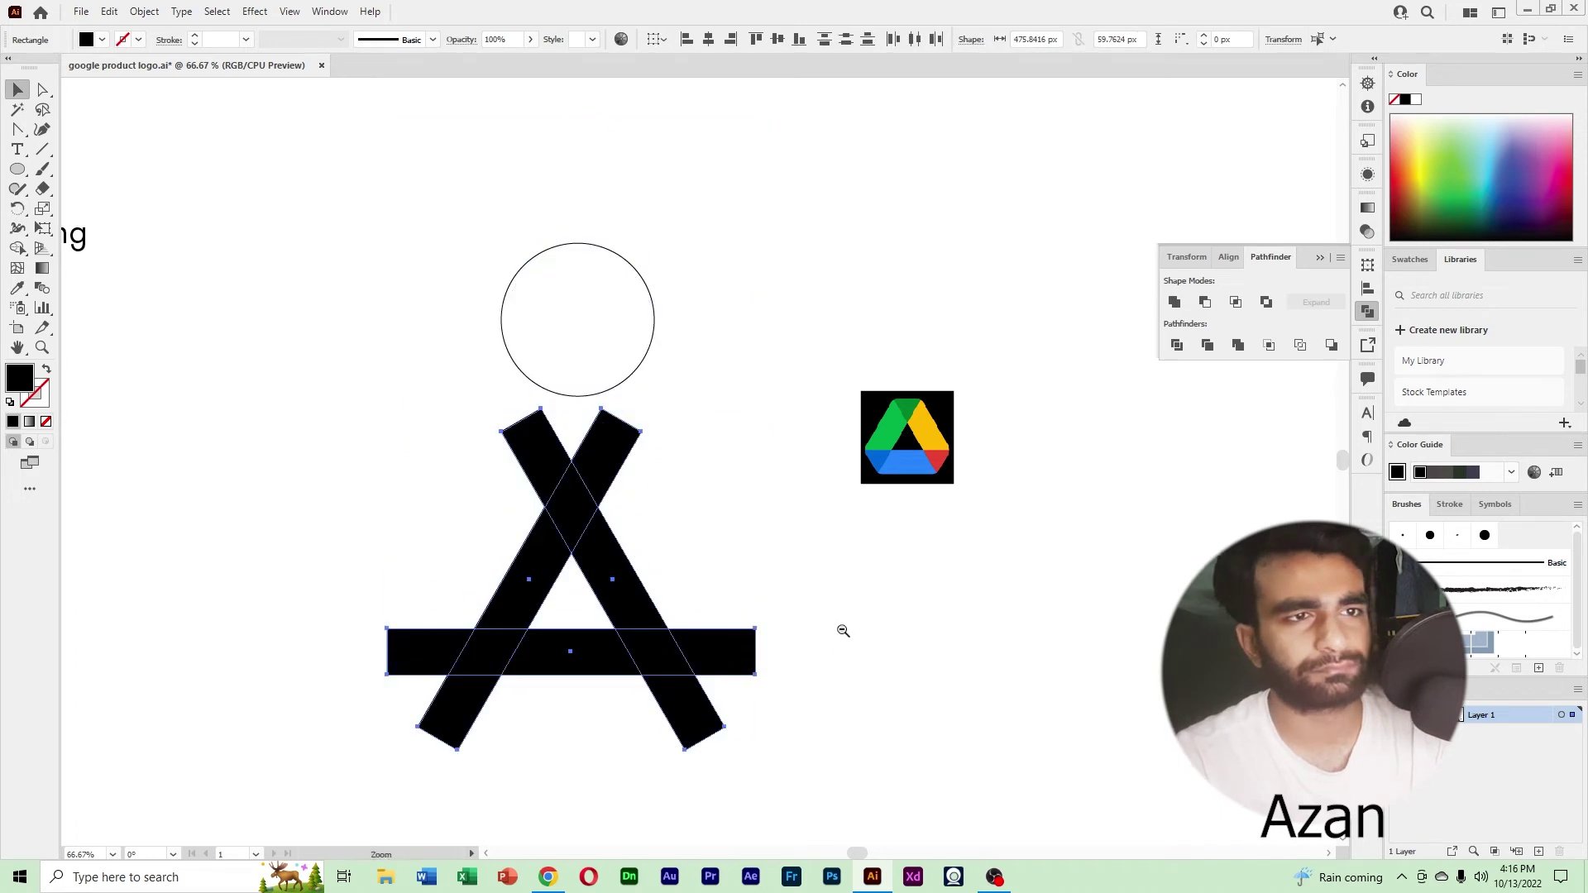
ctrl+alt+click(843, 630)
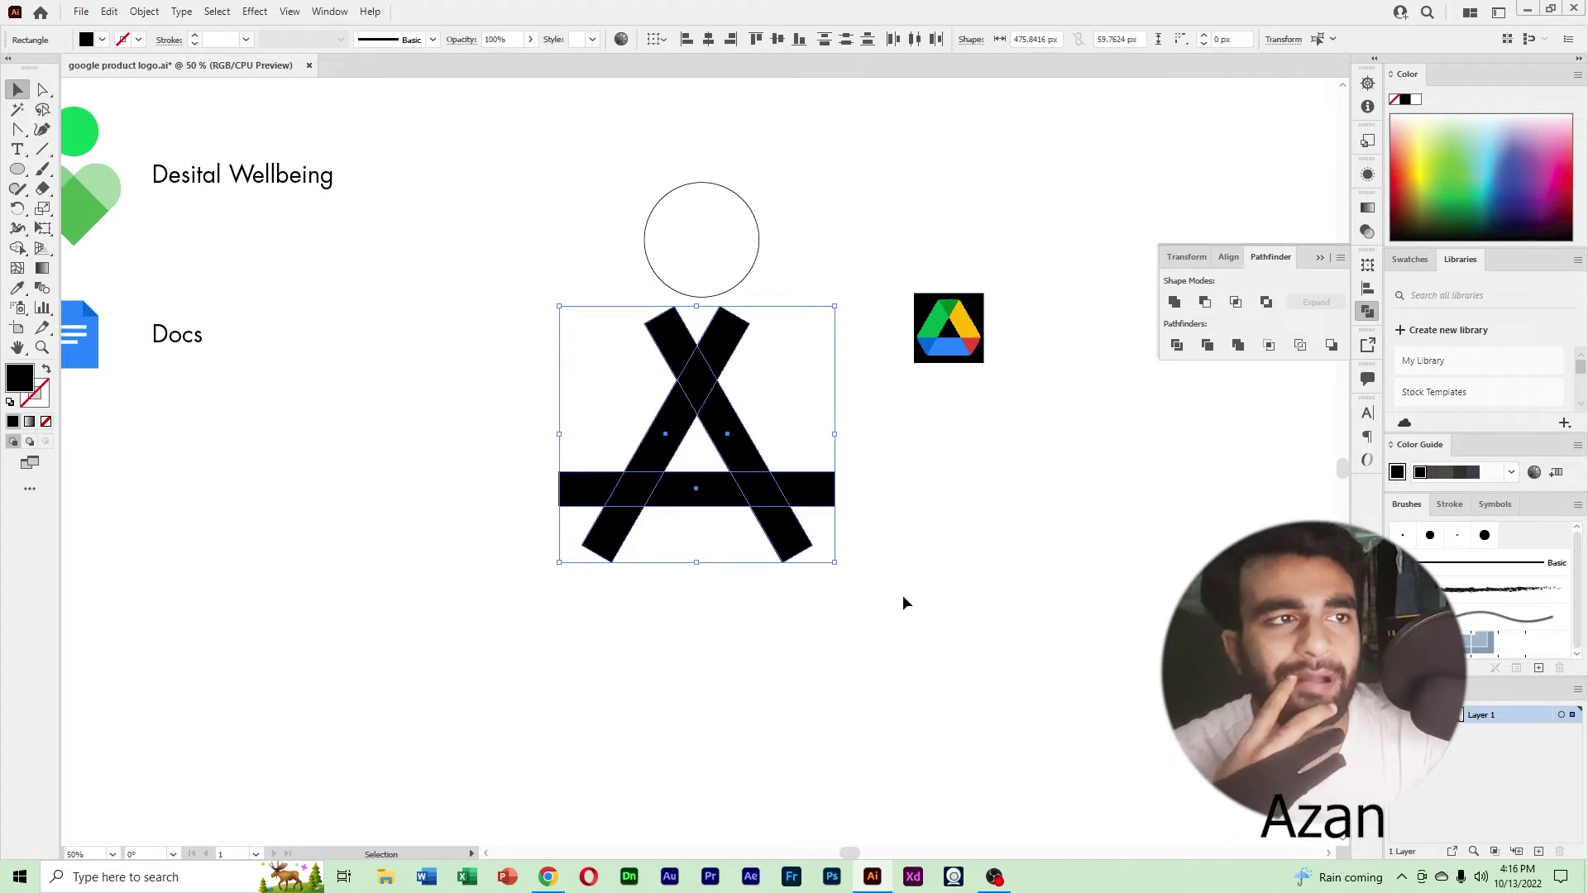
click(482, 361)
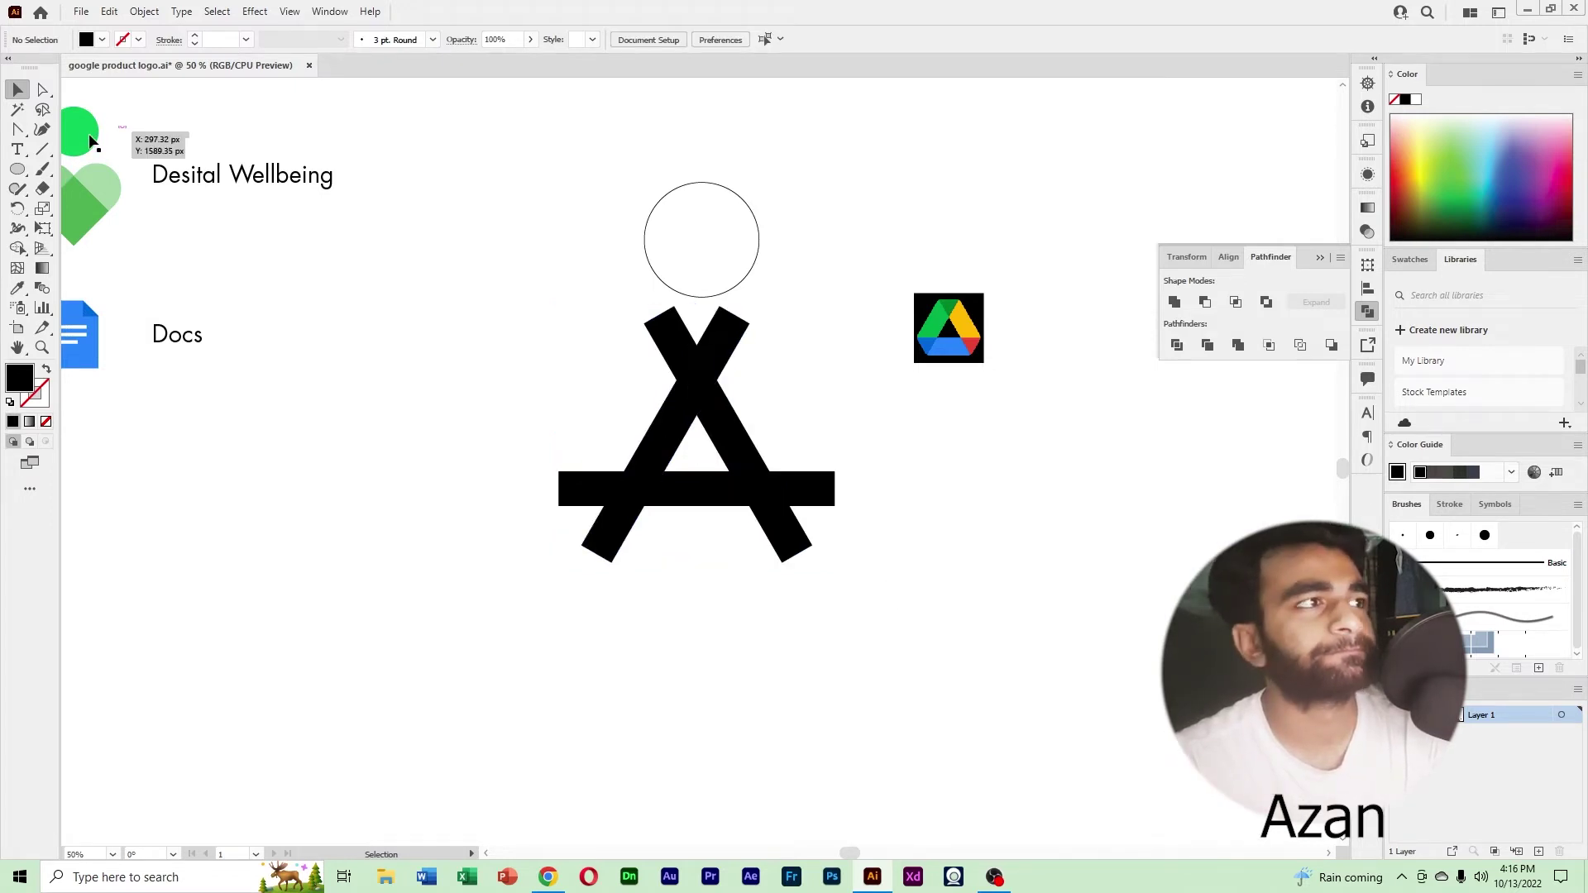
Draw a horizontal line about 133 px long across the middle of the bars' upper crossing.
click(42, 149)
drag(665, 432, 743, 380)
key(v)
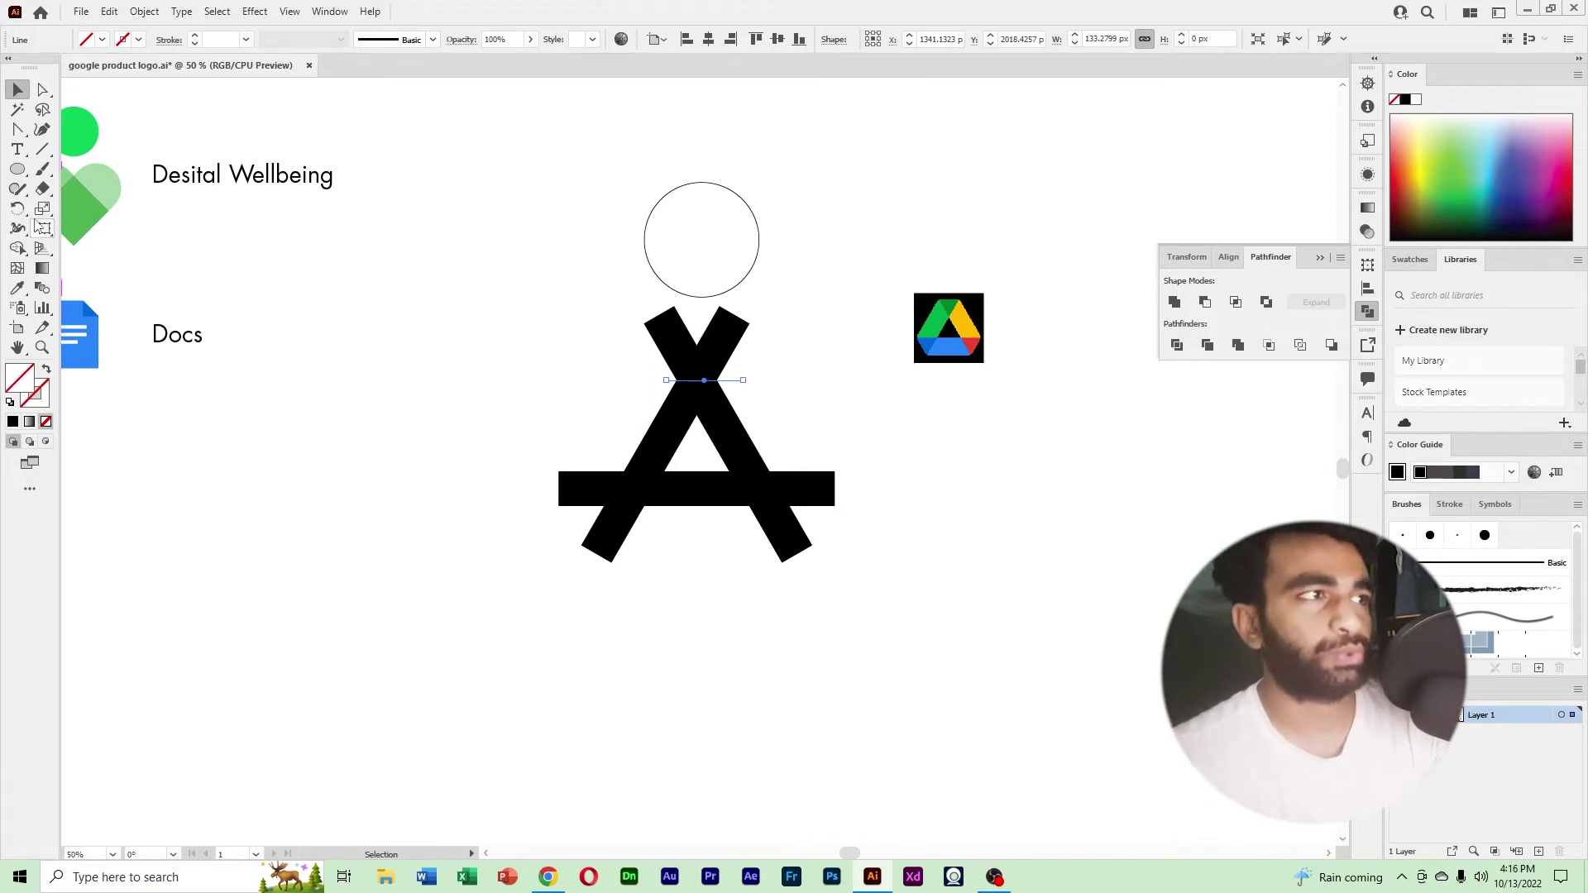
click(18, 209)
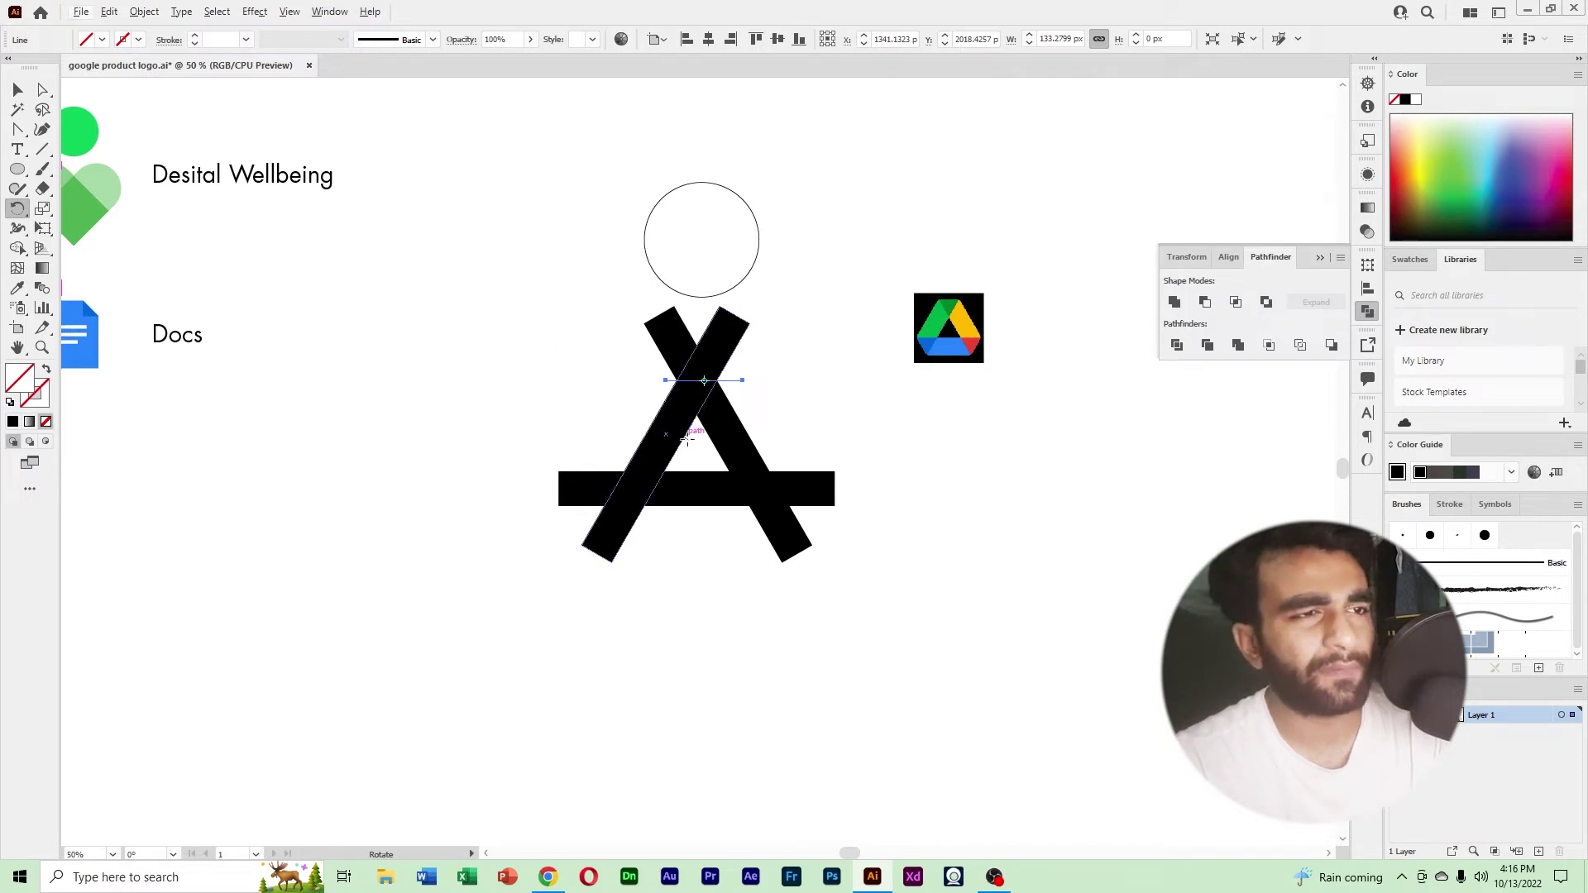
key(v)
drag(708, 474, 911, 562)
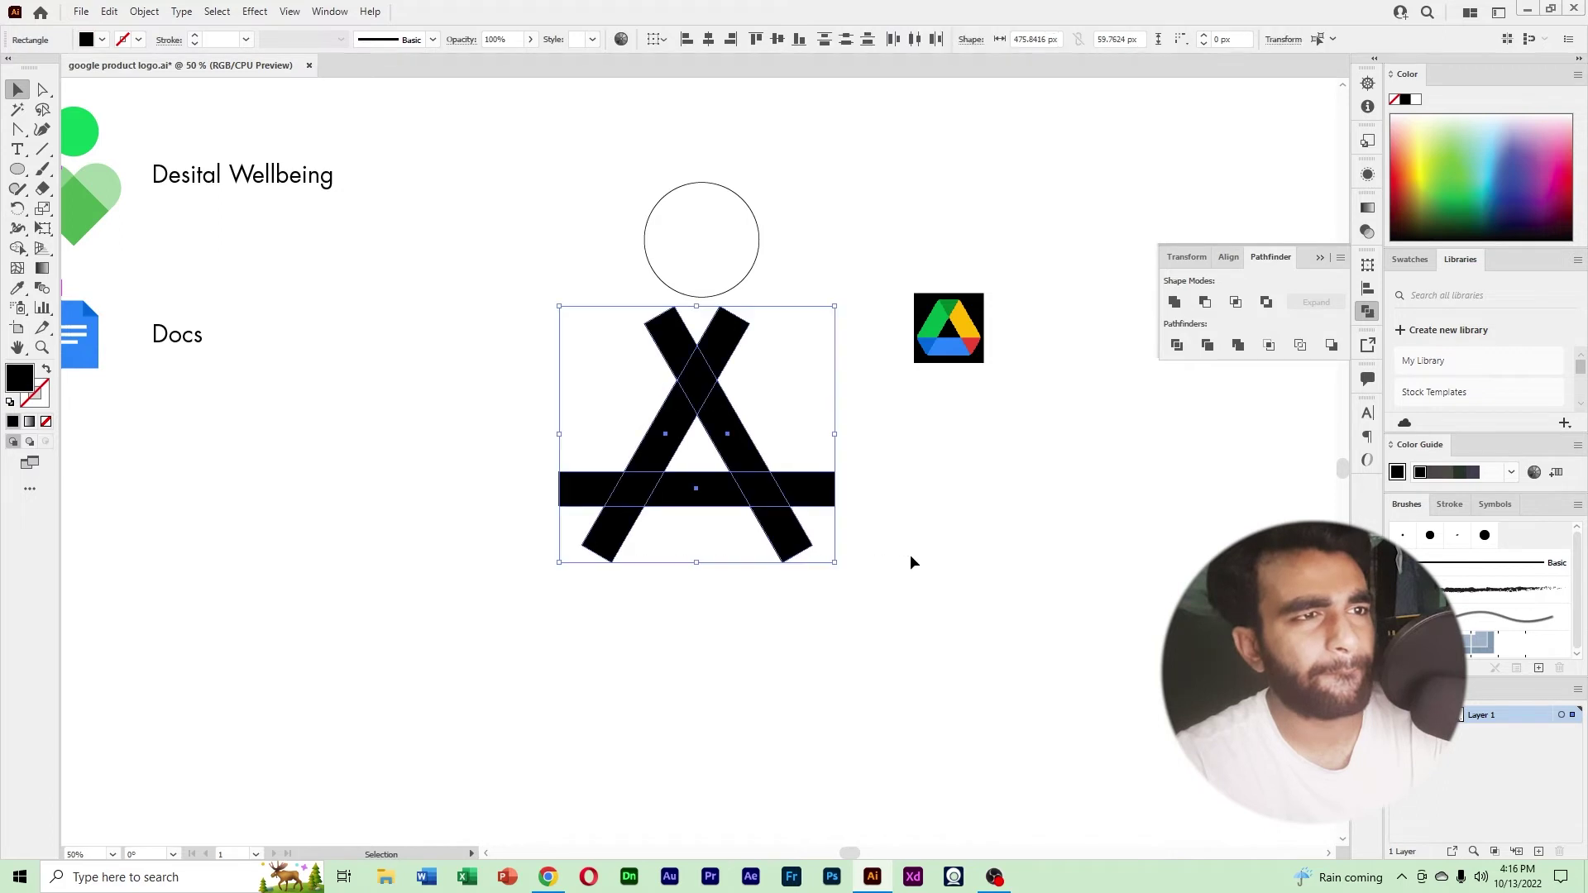
drag(613, 339, 836, 581)
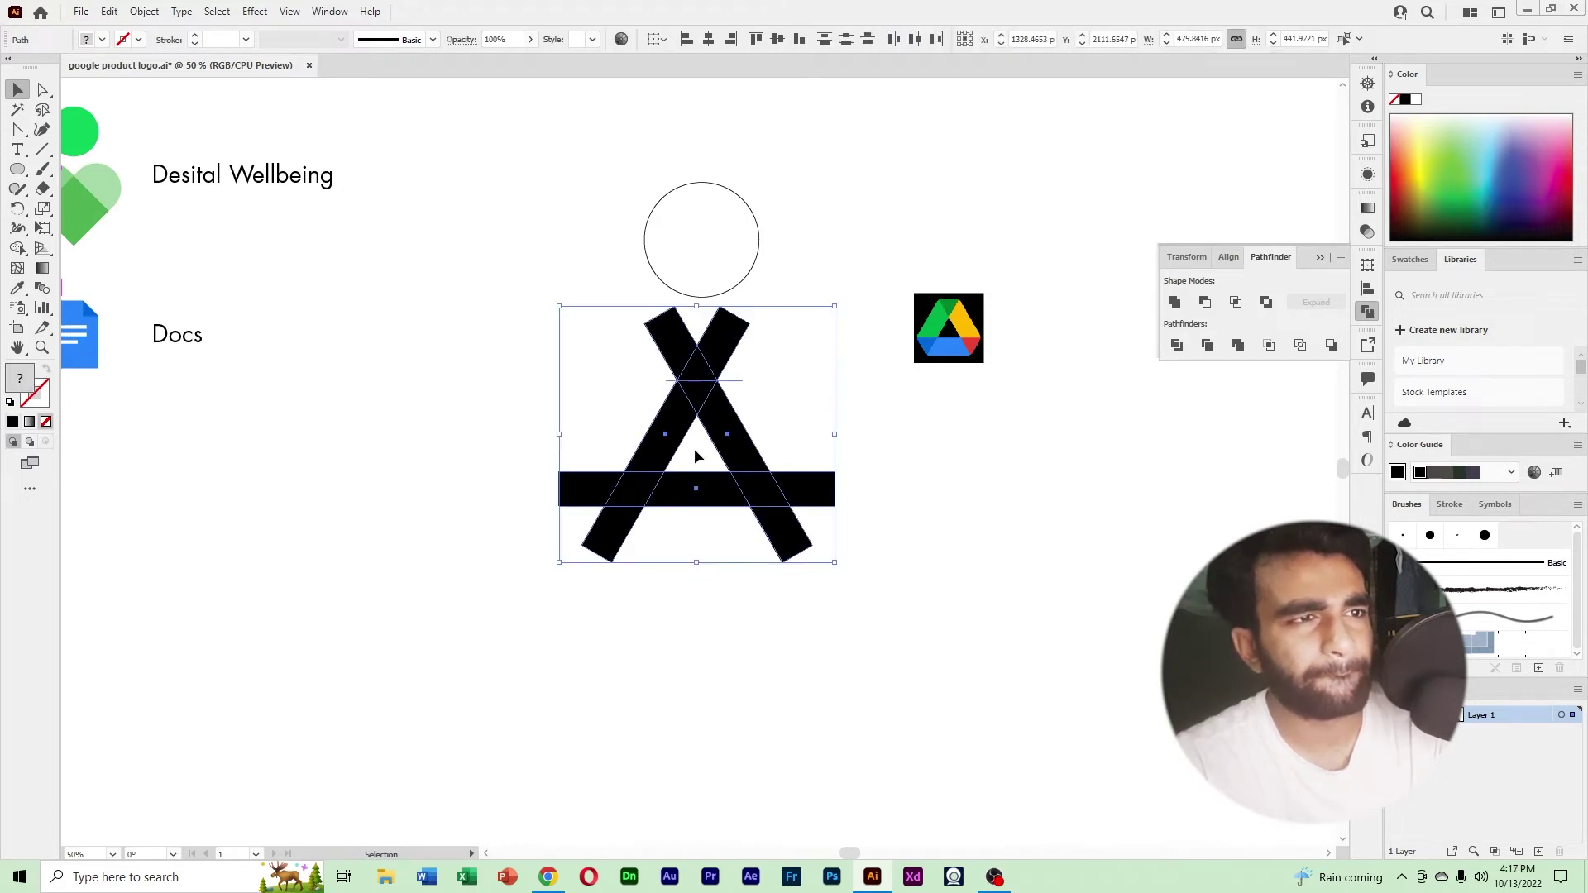
click(16, 207)
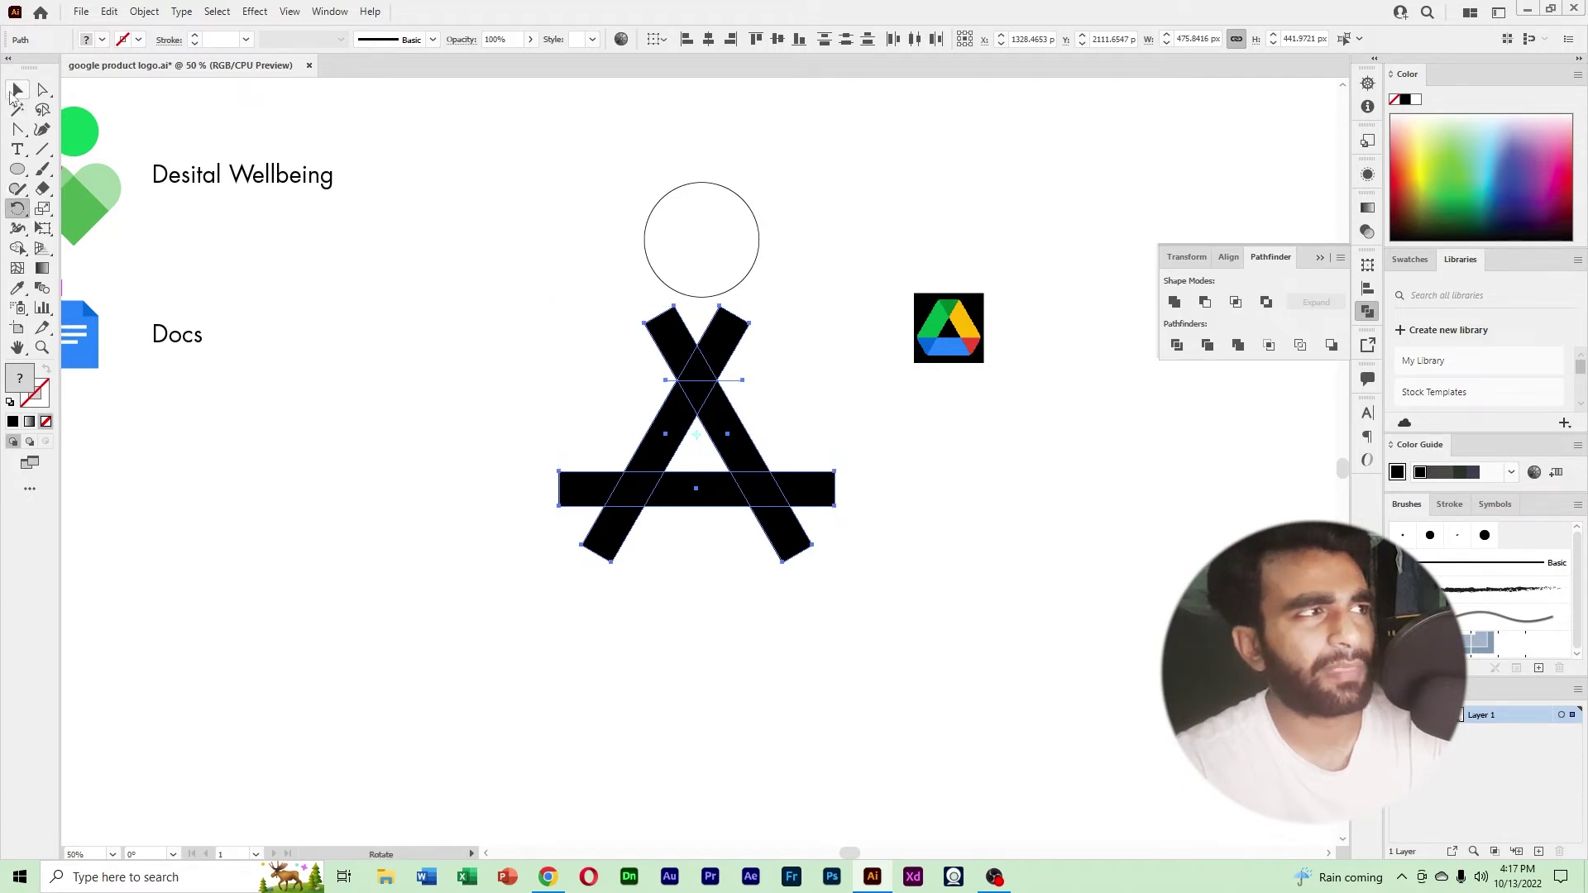
click(16, 90)
click(285, 296)
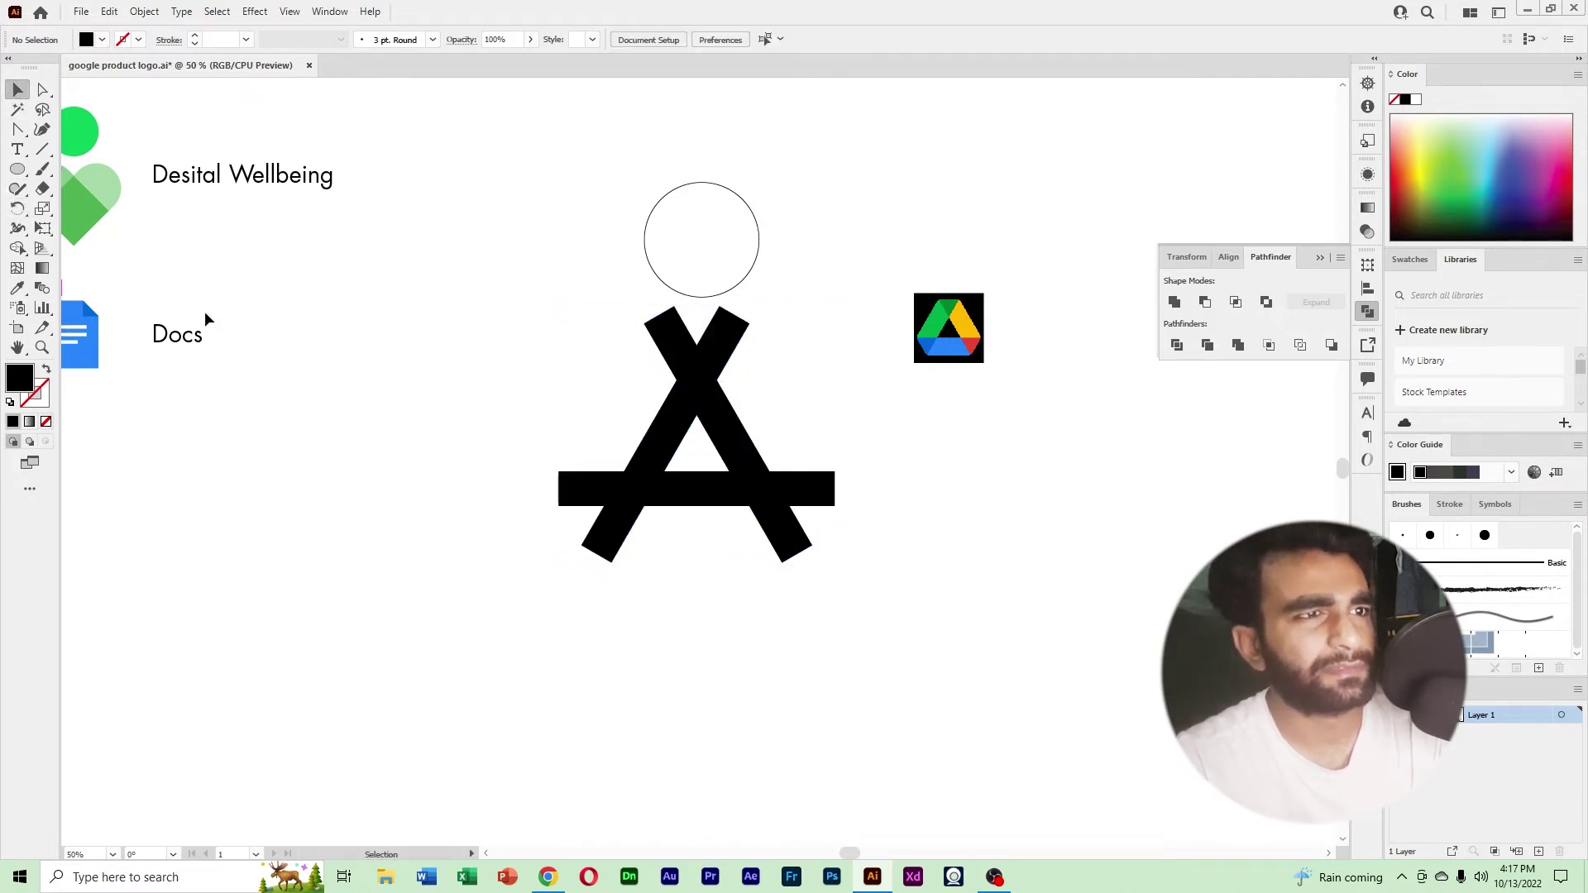
Draw diagonal lines across the two lower bar crossings, about 88 px tall at the right one and 60 px tall at the left one.
click(42, 149)
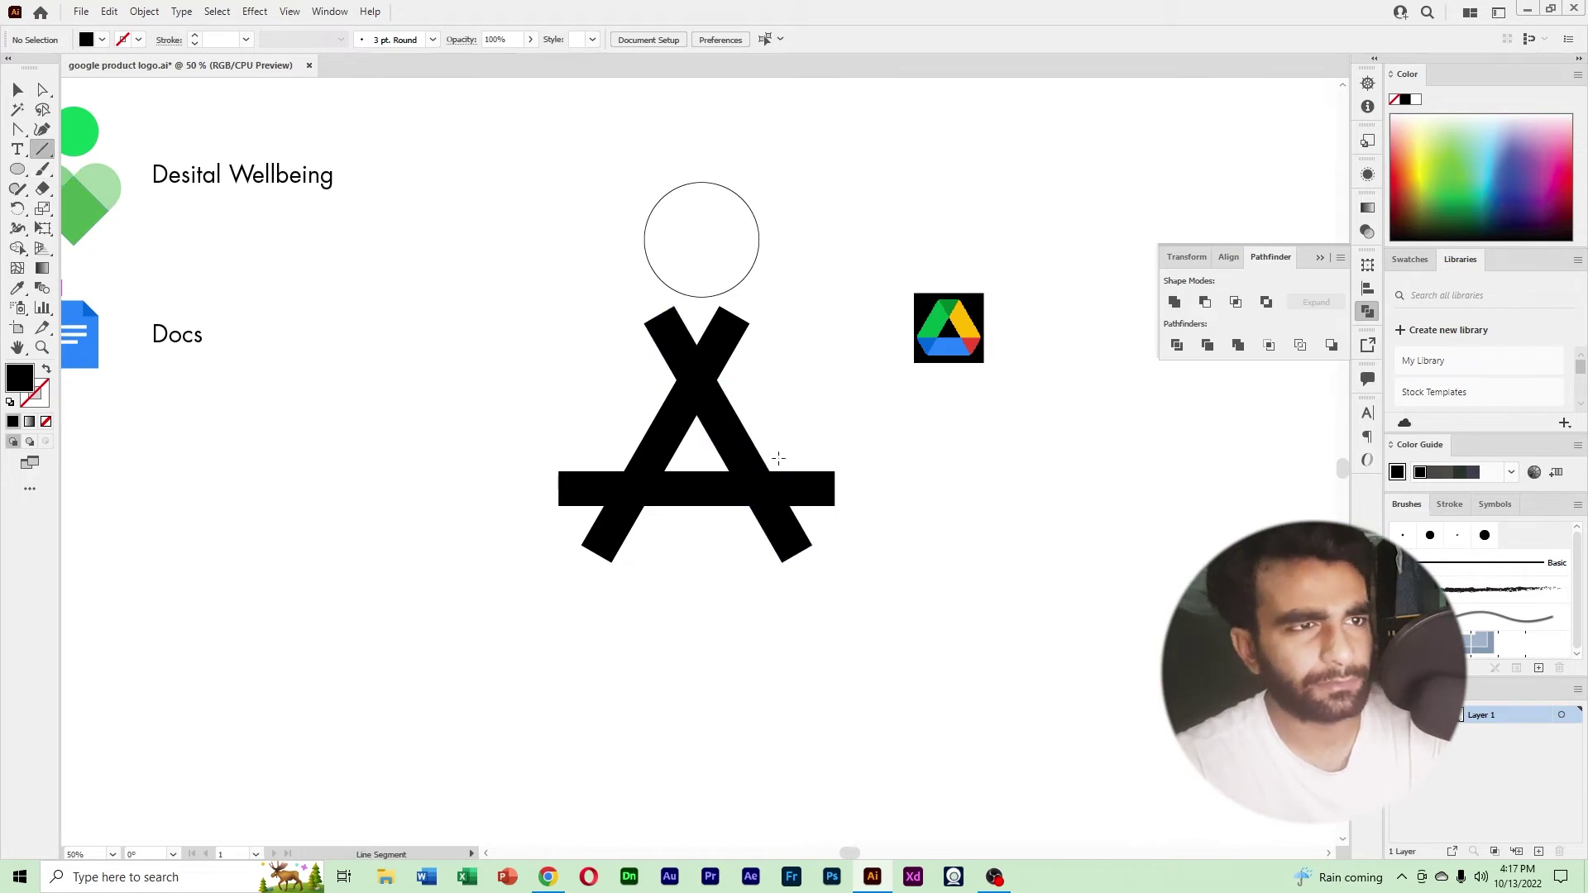
drag(778, 454, 750, 506)
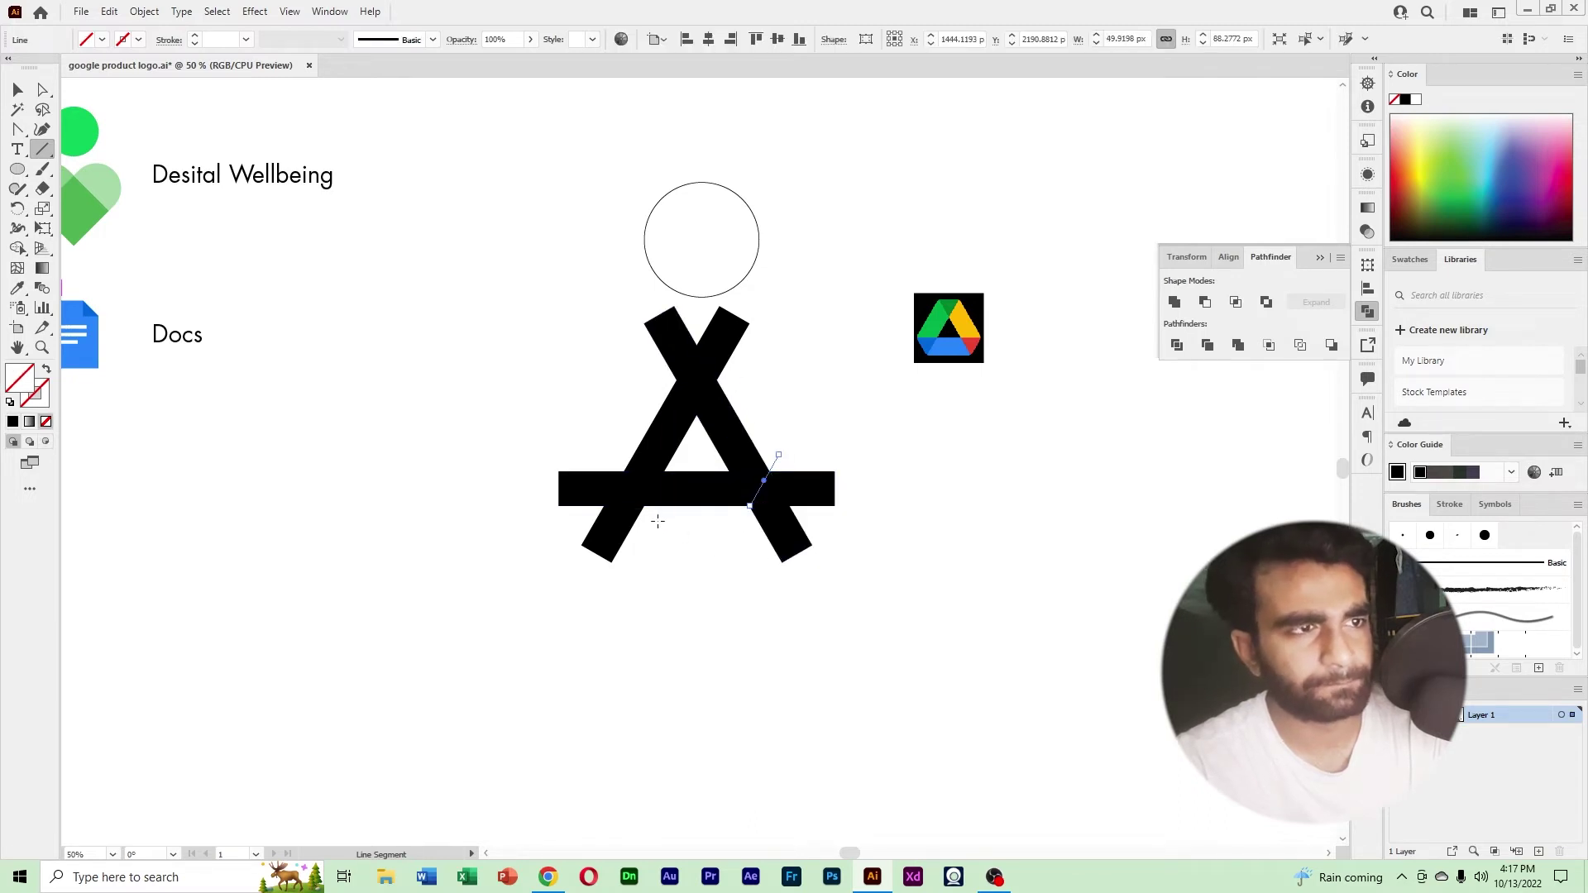
drag(643, 507, 623, 472)
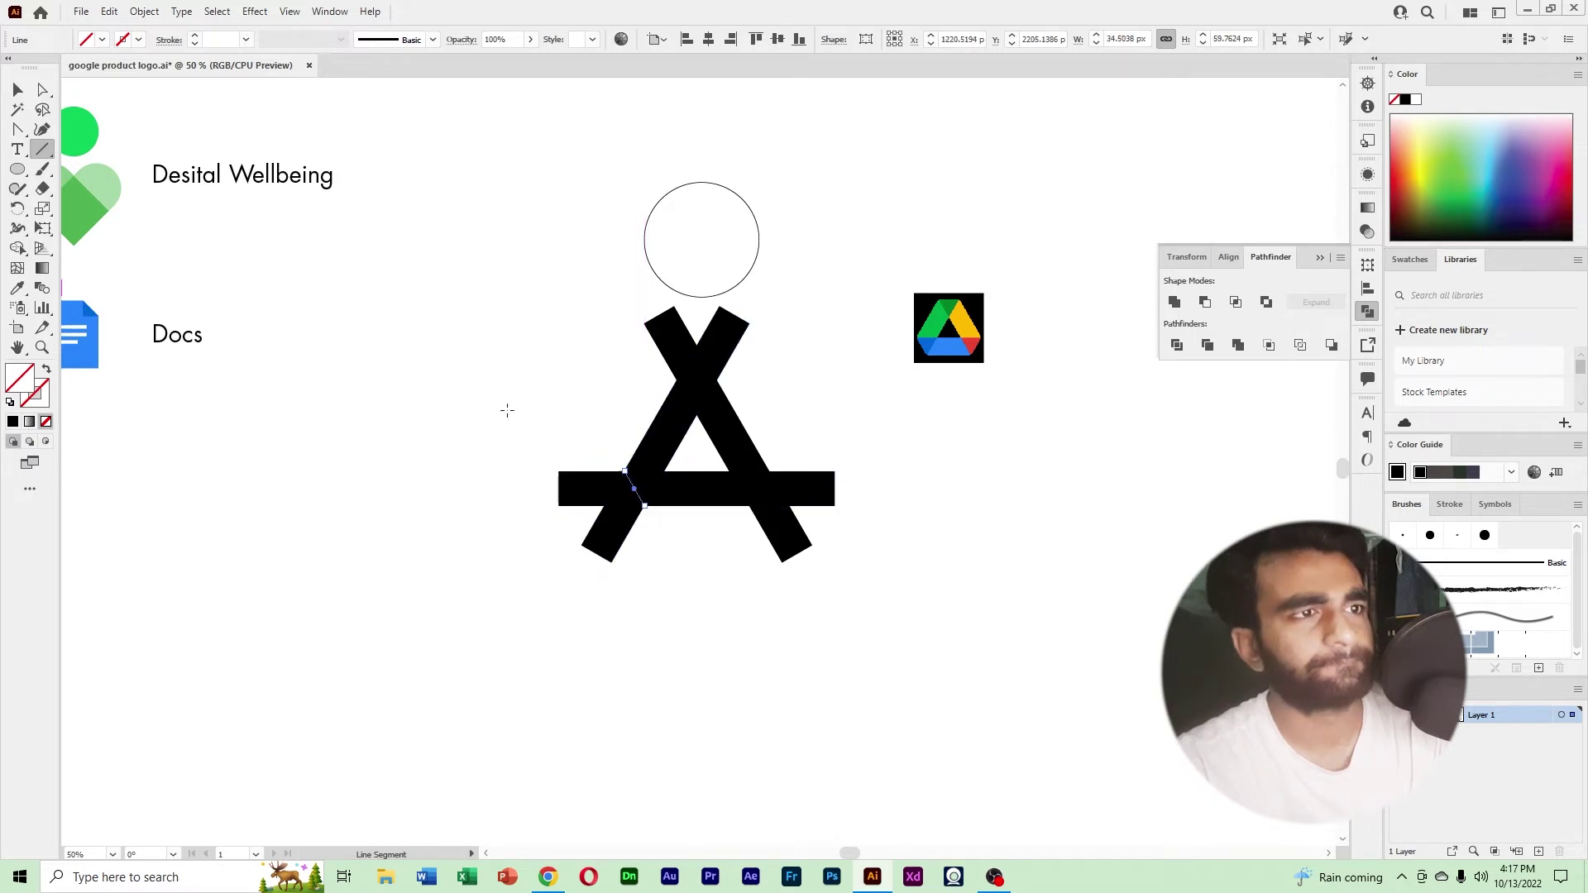
Divide the three crossing bars along the drawn lines and ungroup the resulting pieces.
click(14, 90)
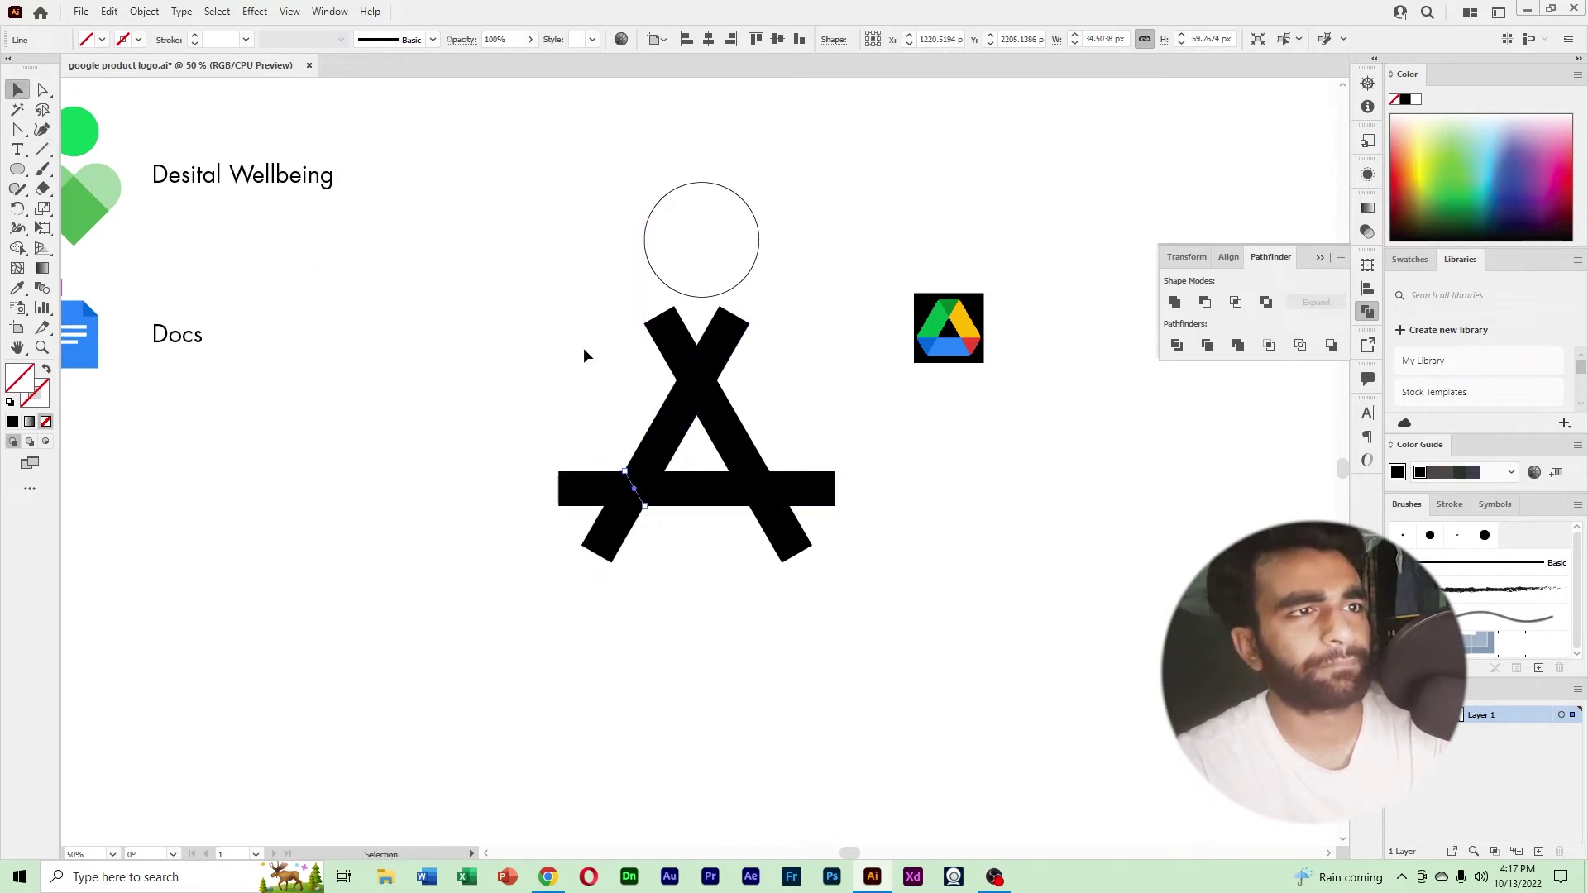
drag(685, 461, 854, 591)
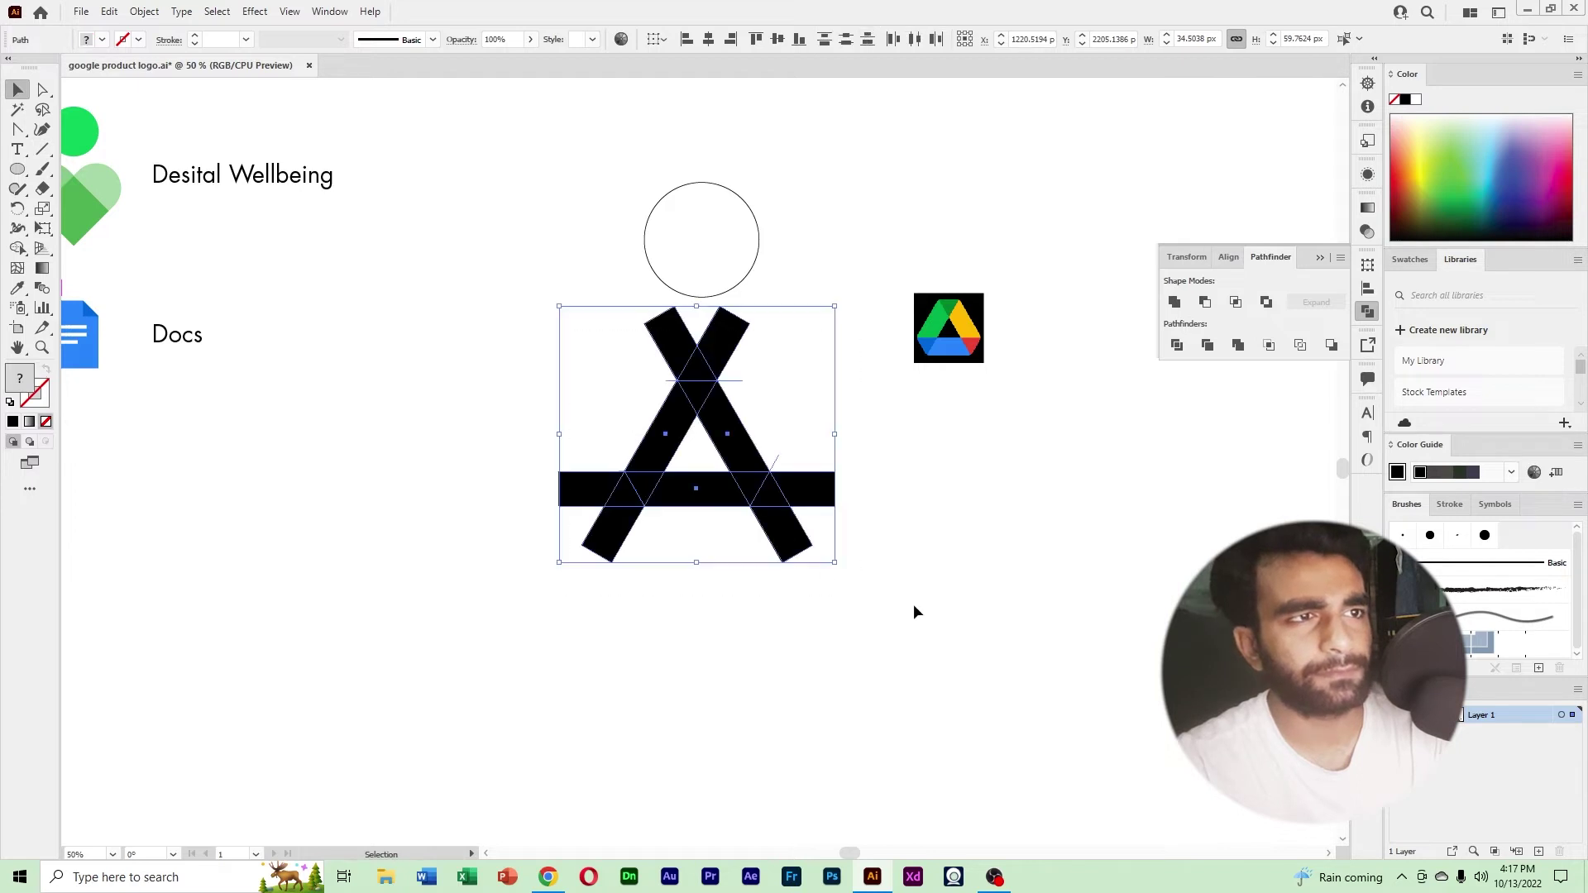
click(1177, 346)
right_click(664, 466)
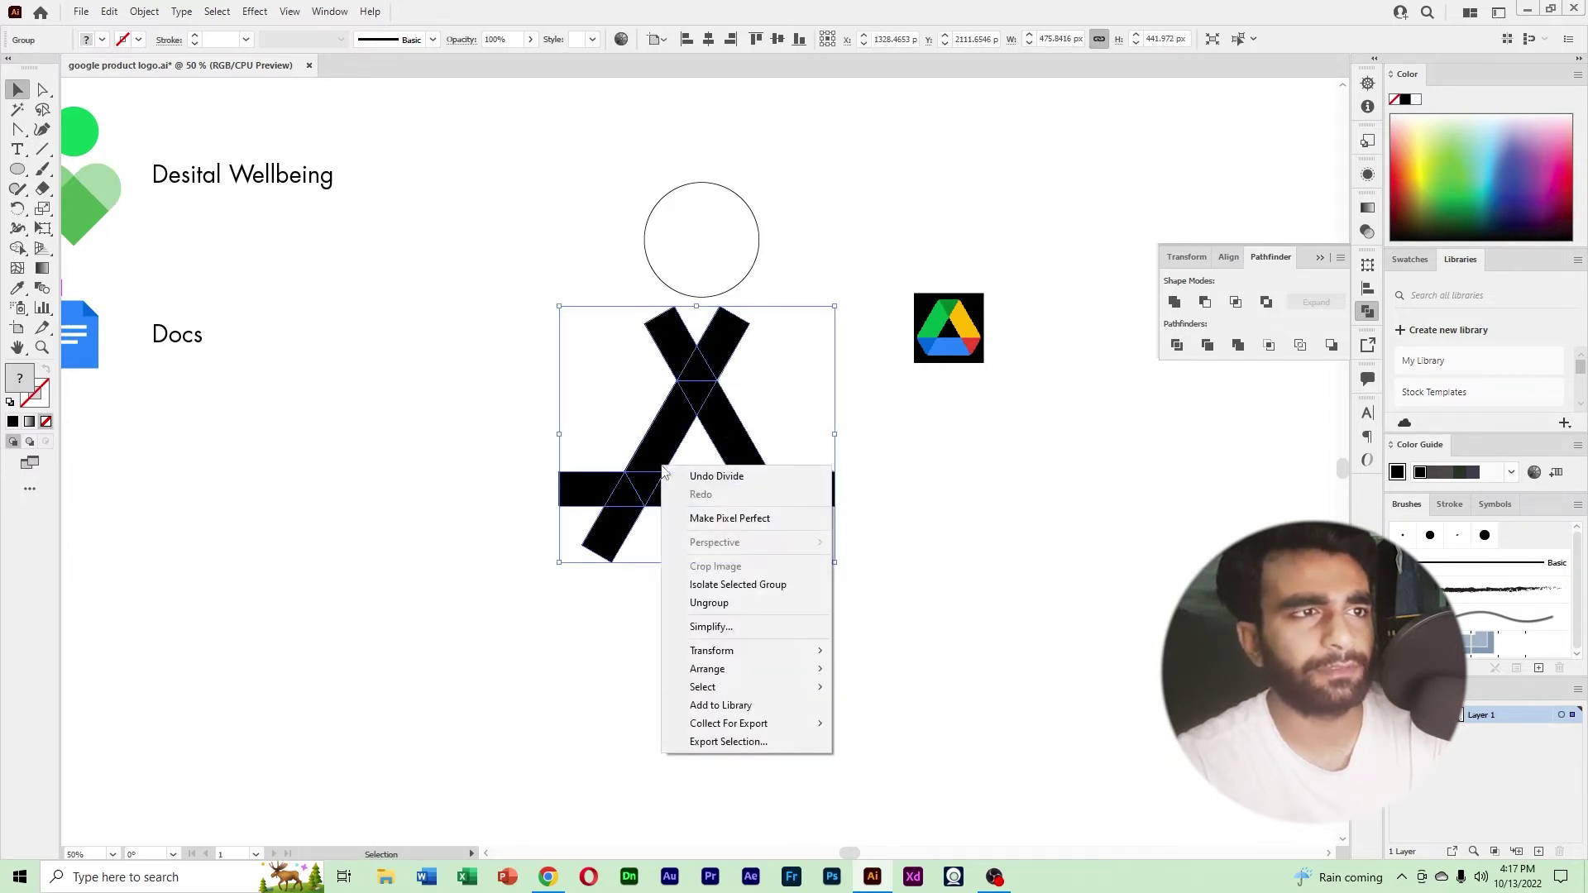
click(731, 604)
Delete the two bar ends sticking out past the triangle's lower-right corner.
drag(853, 647, 777, 501)
key(Delete)
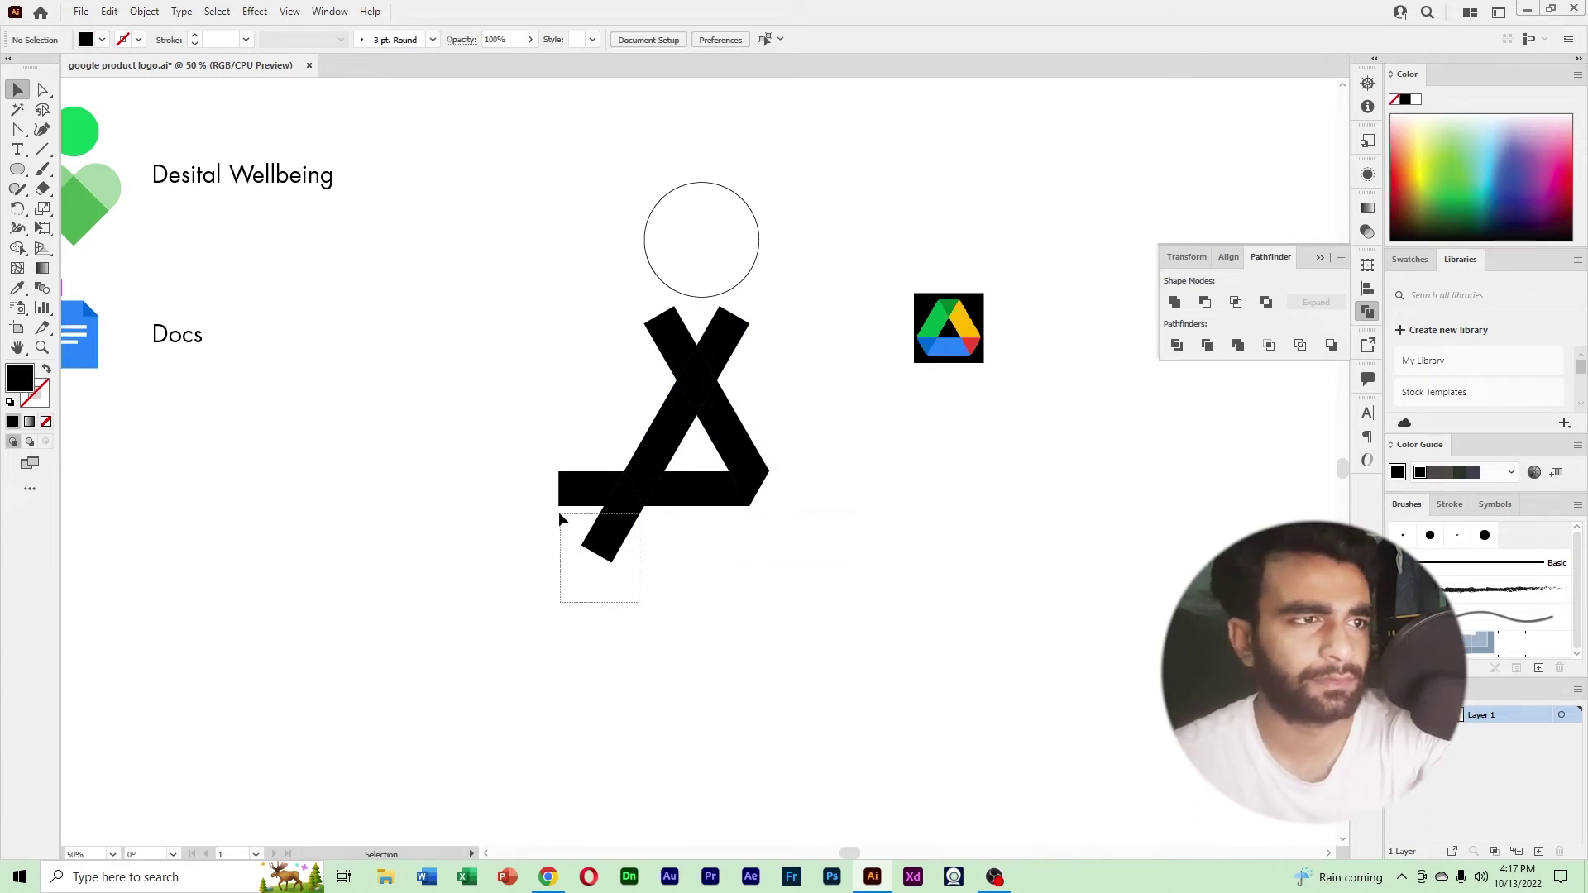
drag(560, 515, 526, 509)
key(Delete)
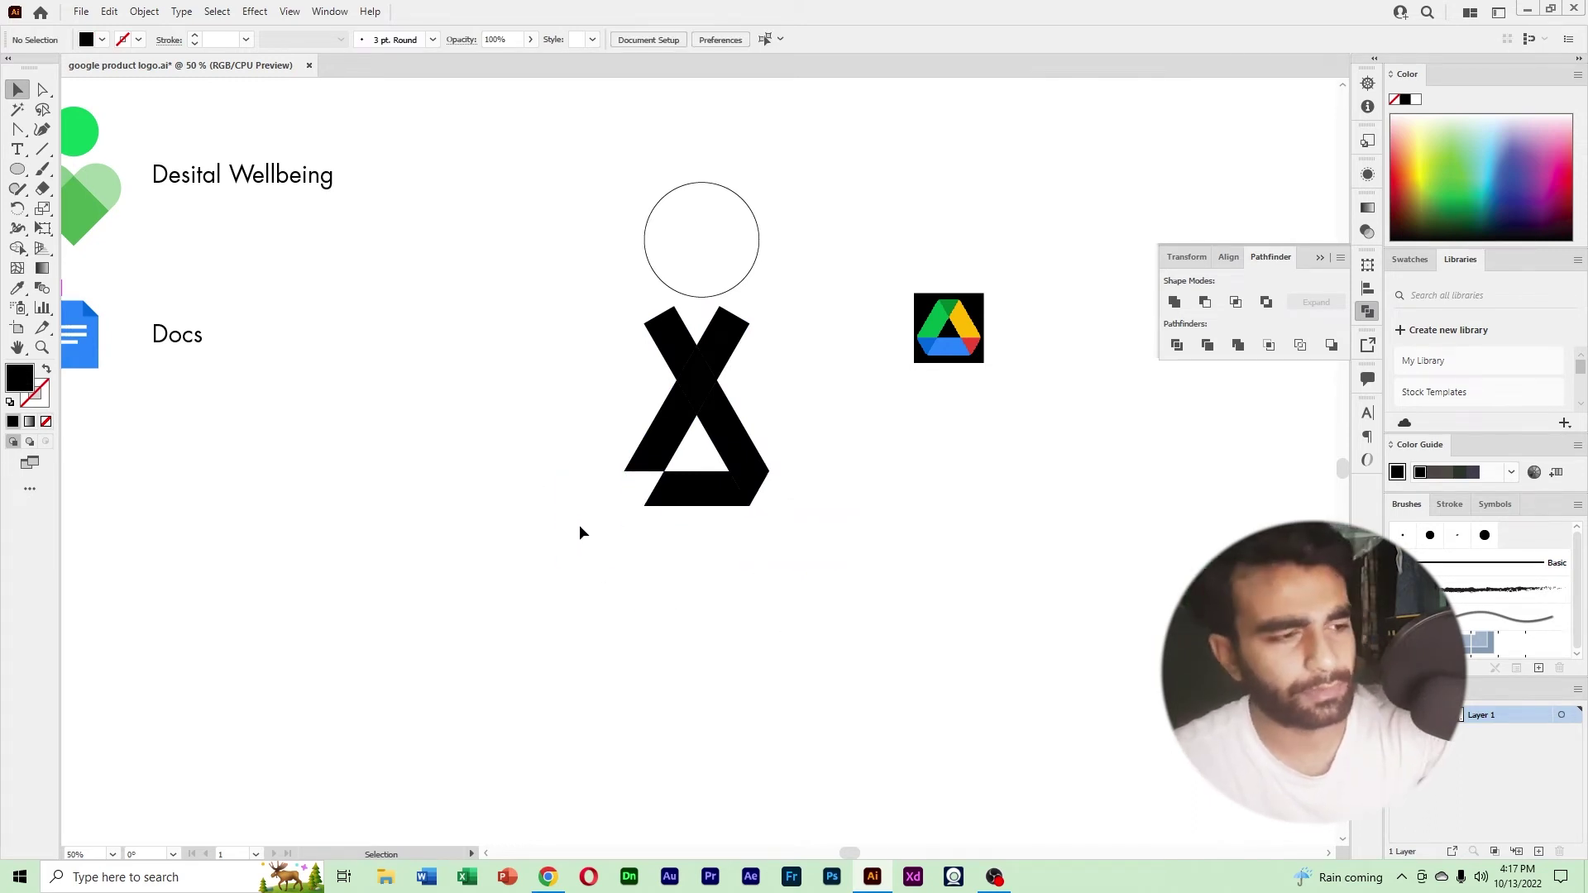
key(ctrl+z)
click(559, 531)
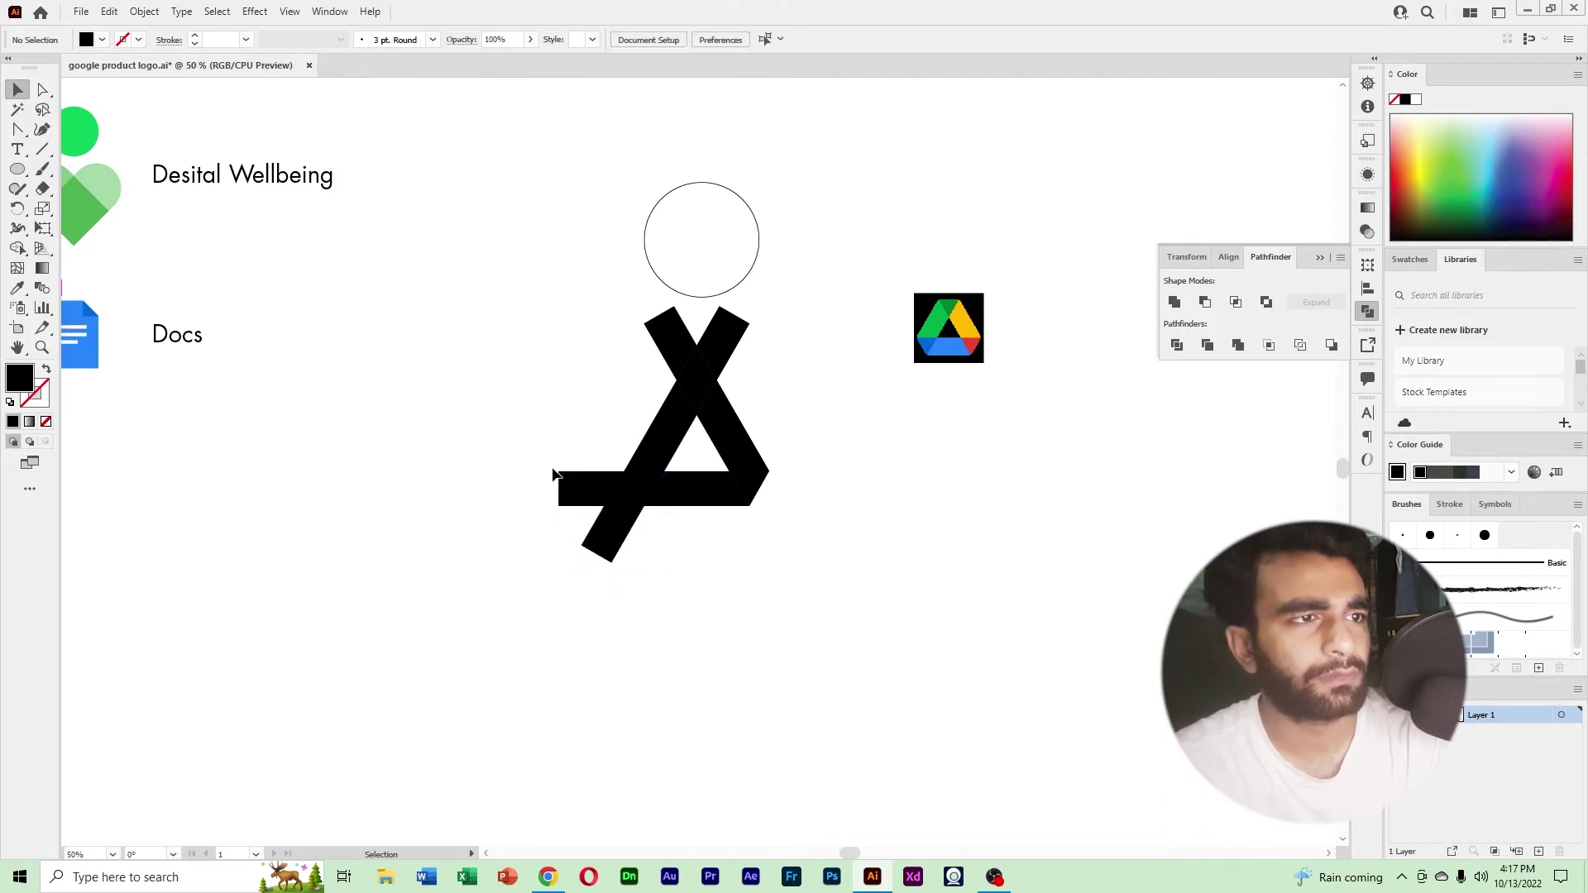
Delete the bar ends sticking out past the triangle's lower-left corner and those above its top edge.
drag(553, 473, 618, 575)
key(Delete)
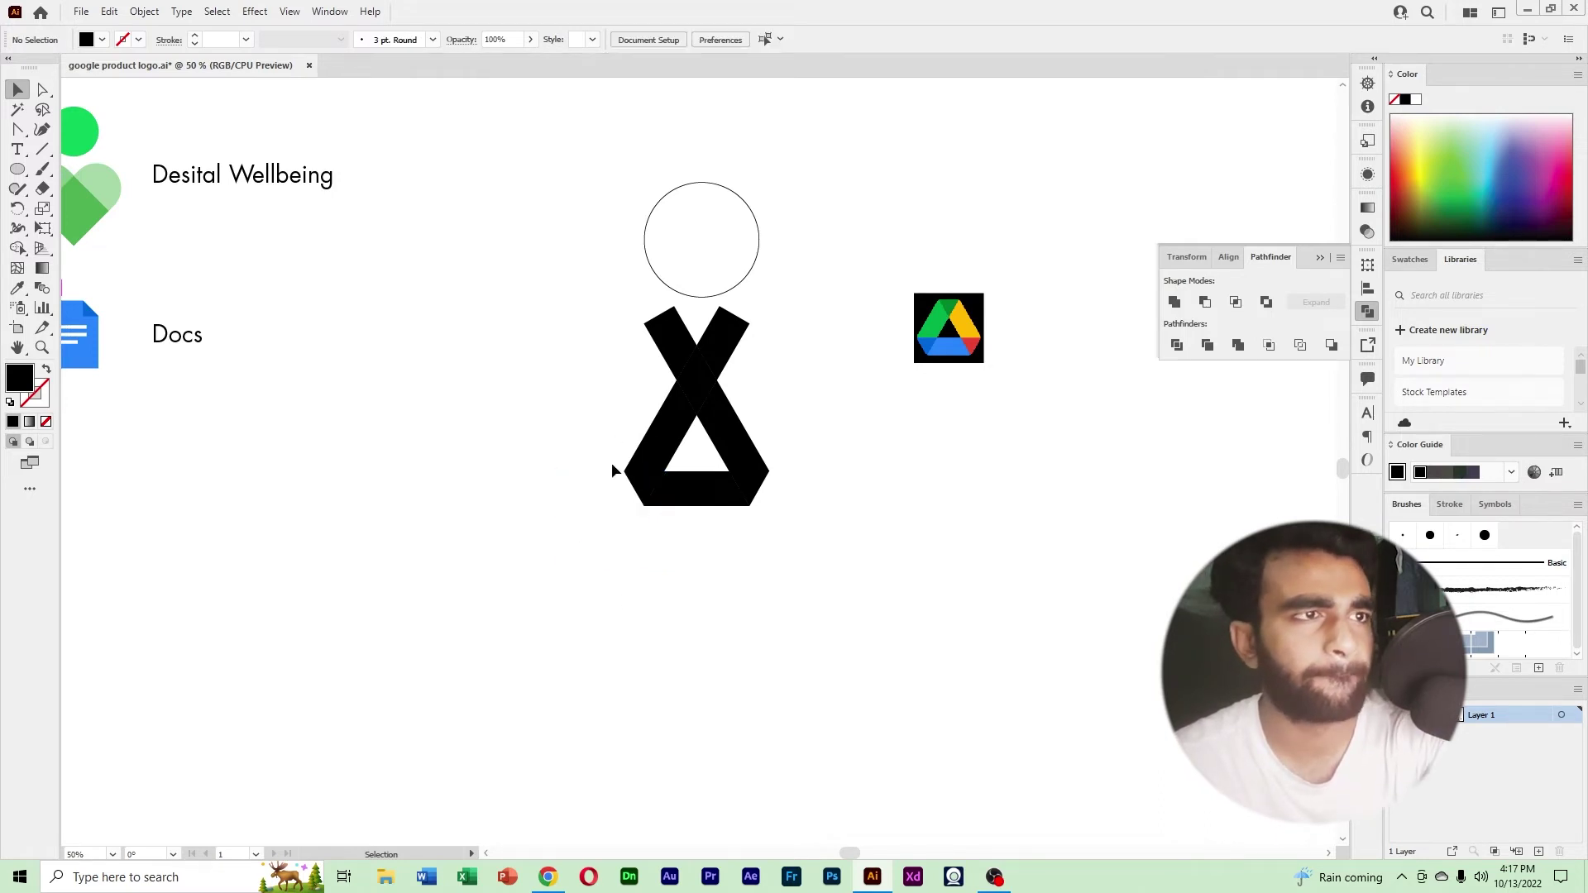
drag(764, 356, 766, 357)
key(Delete)
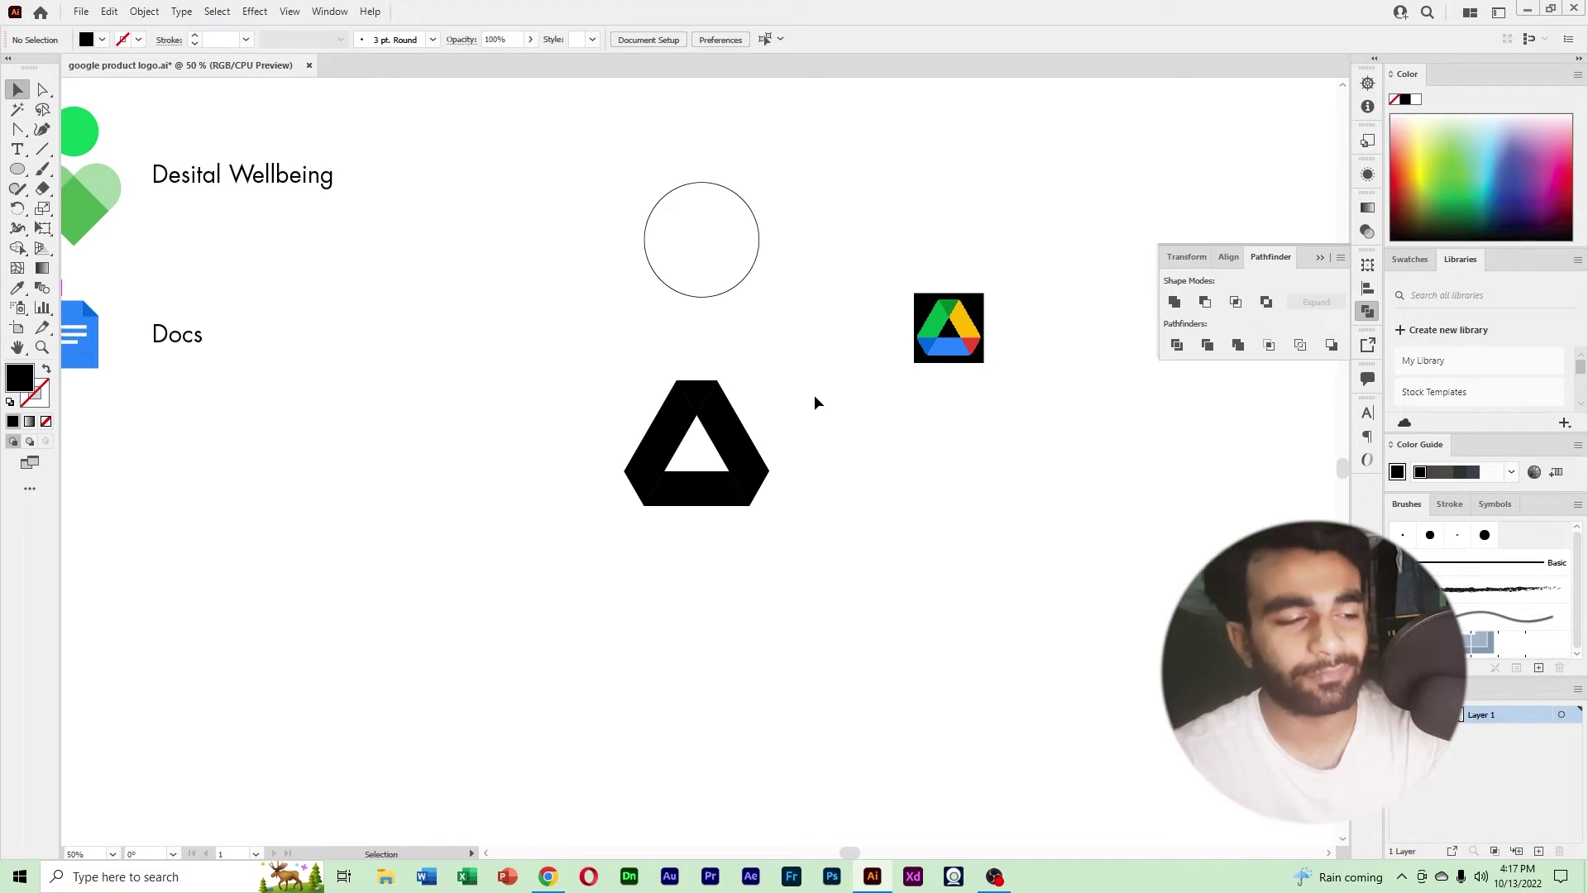
Fill the triangle's left bar with green and its top corner piece with dark green, sampled from the reference Drive logo.
ctrl+alt+click(729, 400)
drag(678, 489, 899, 486)
ctrl+click(984, 480)
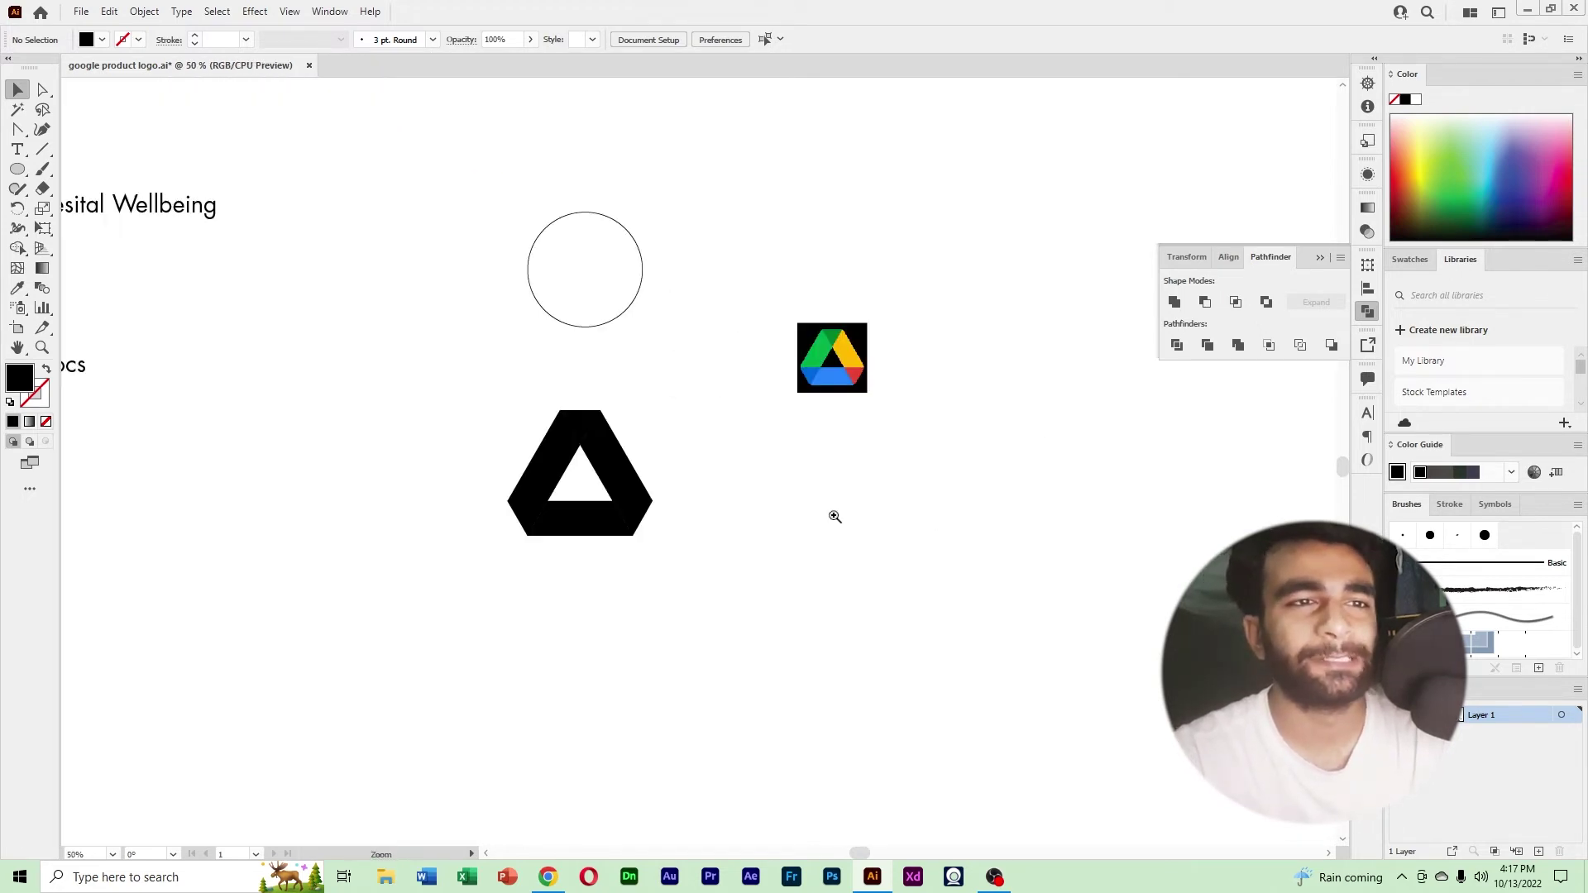
ctrl+click(720, 492)
drag(674, 481, 893, 521)
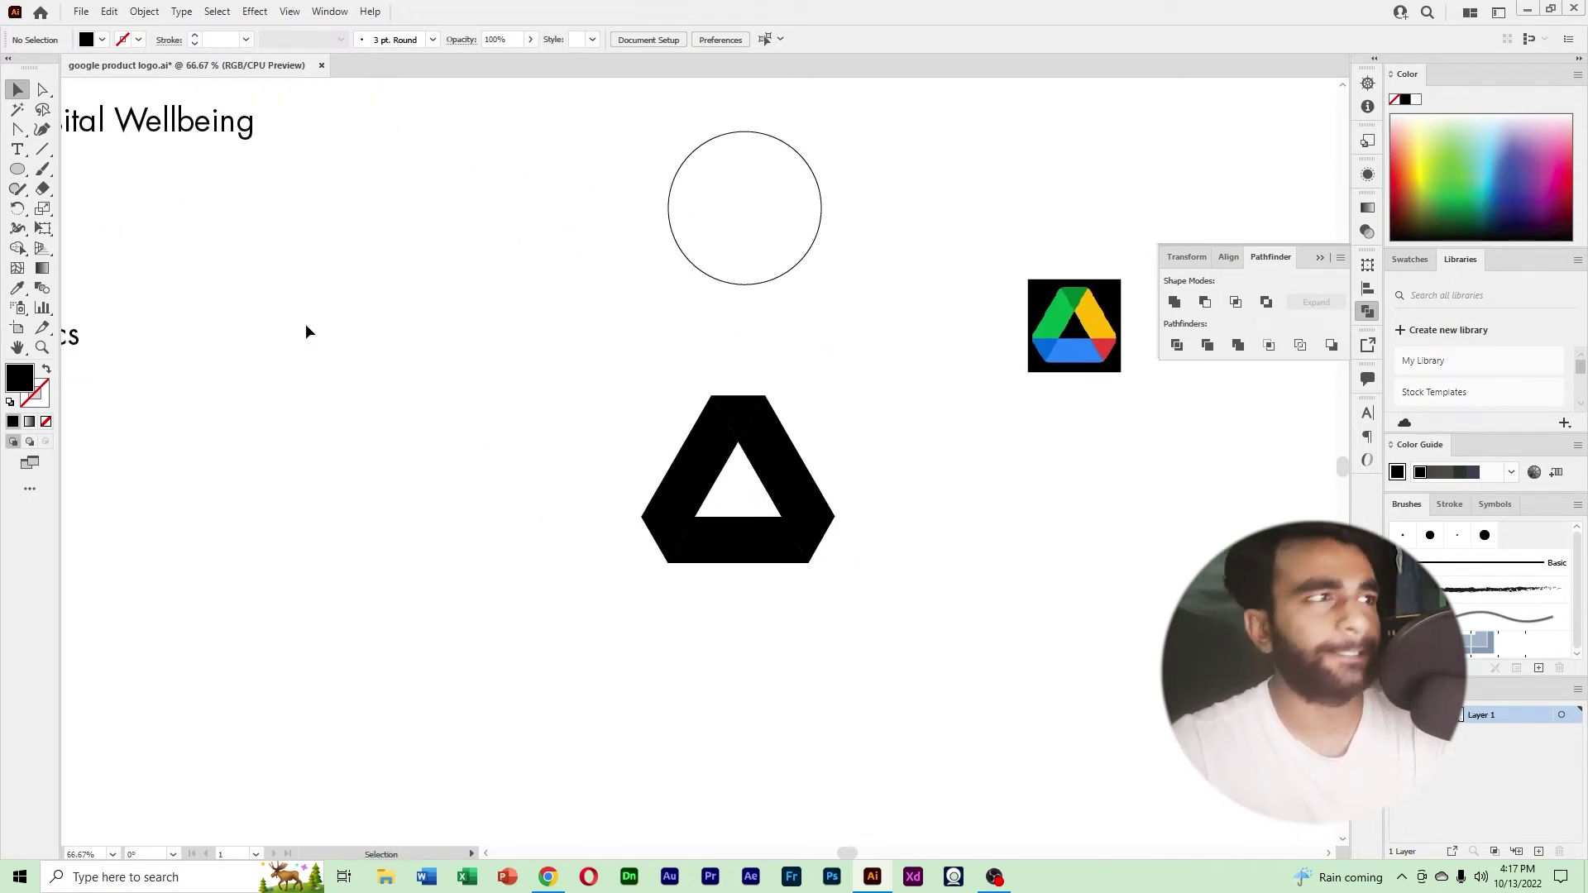
drag(596, 340, 878, 689)
click(352, 391)
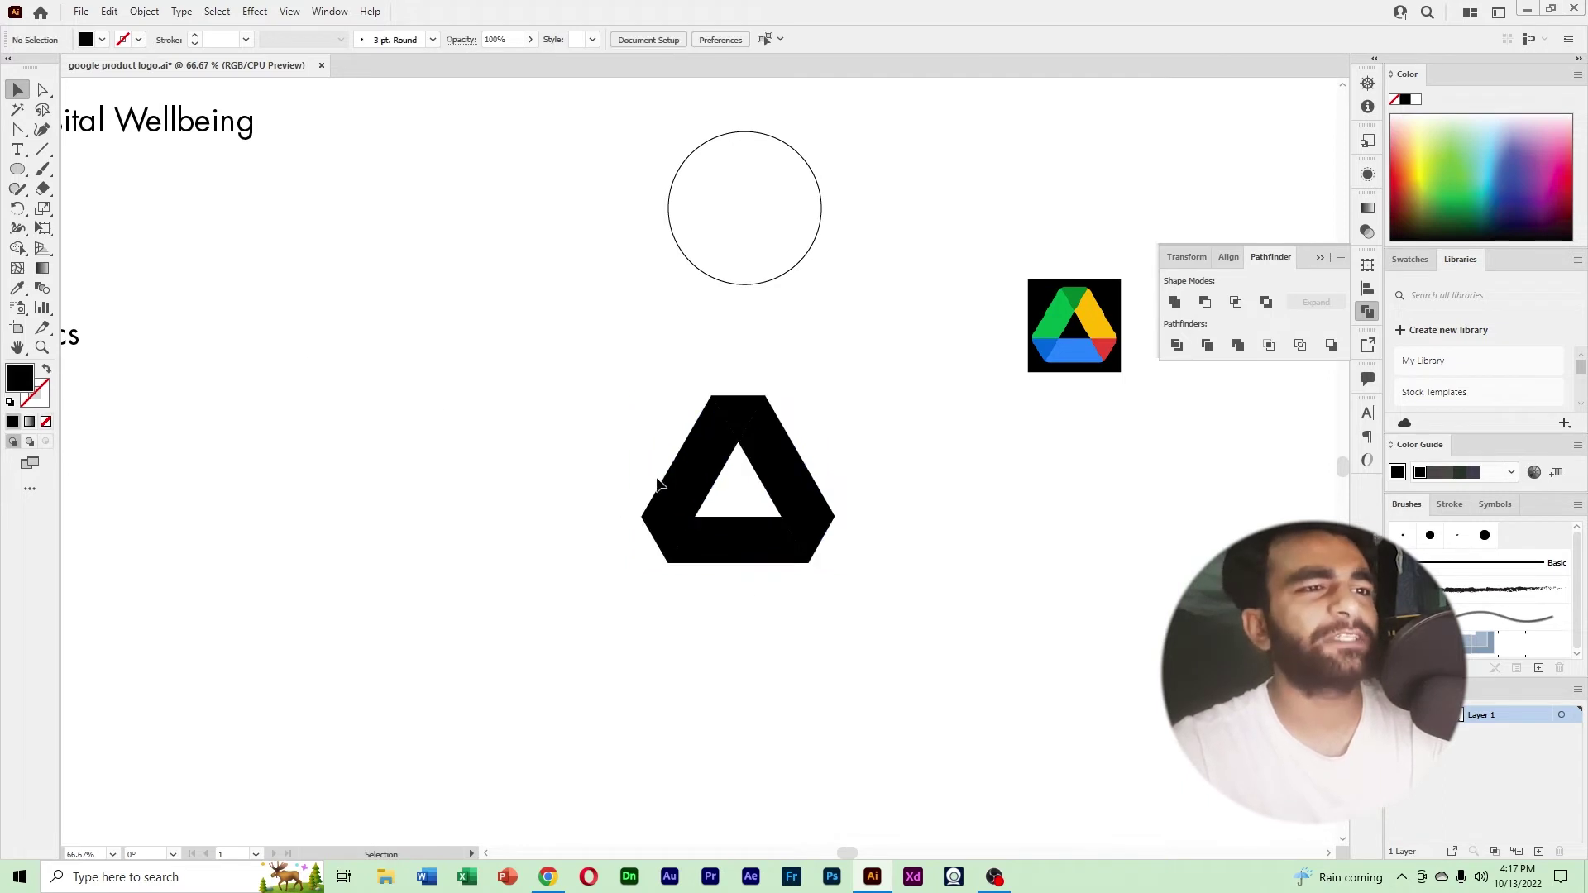
click(672, 487)
click(17, 290)
click(1053, 312)
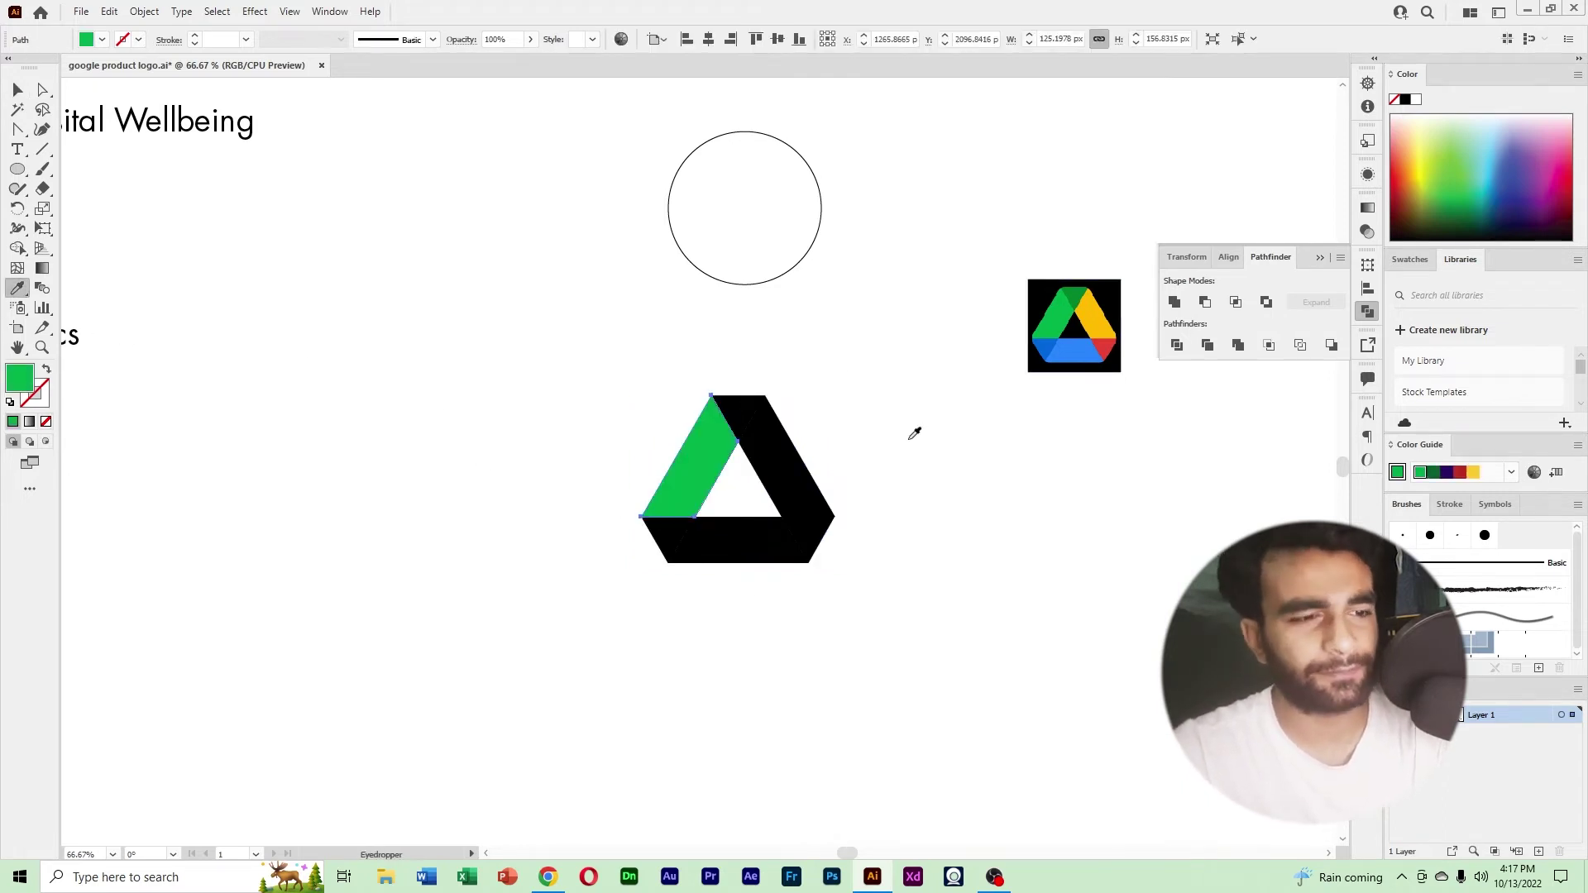
ctrl+click(738, 411)
click(1071, 296)
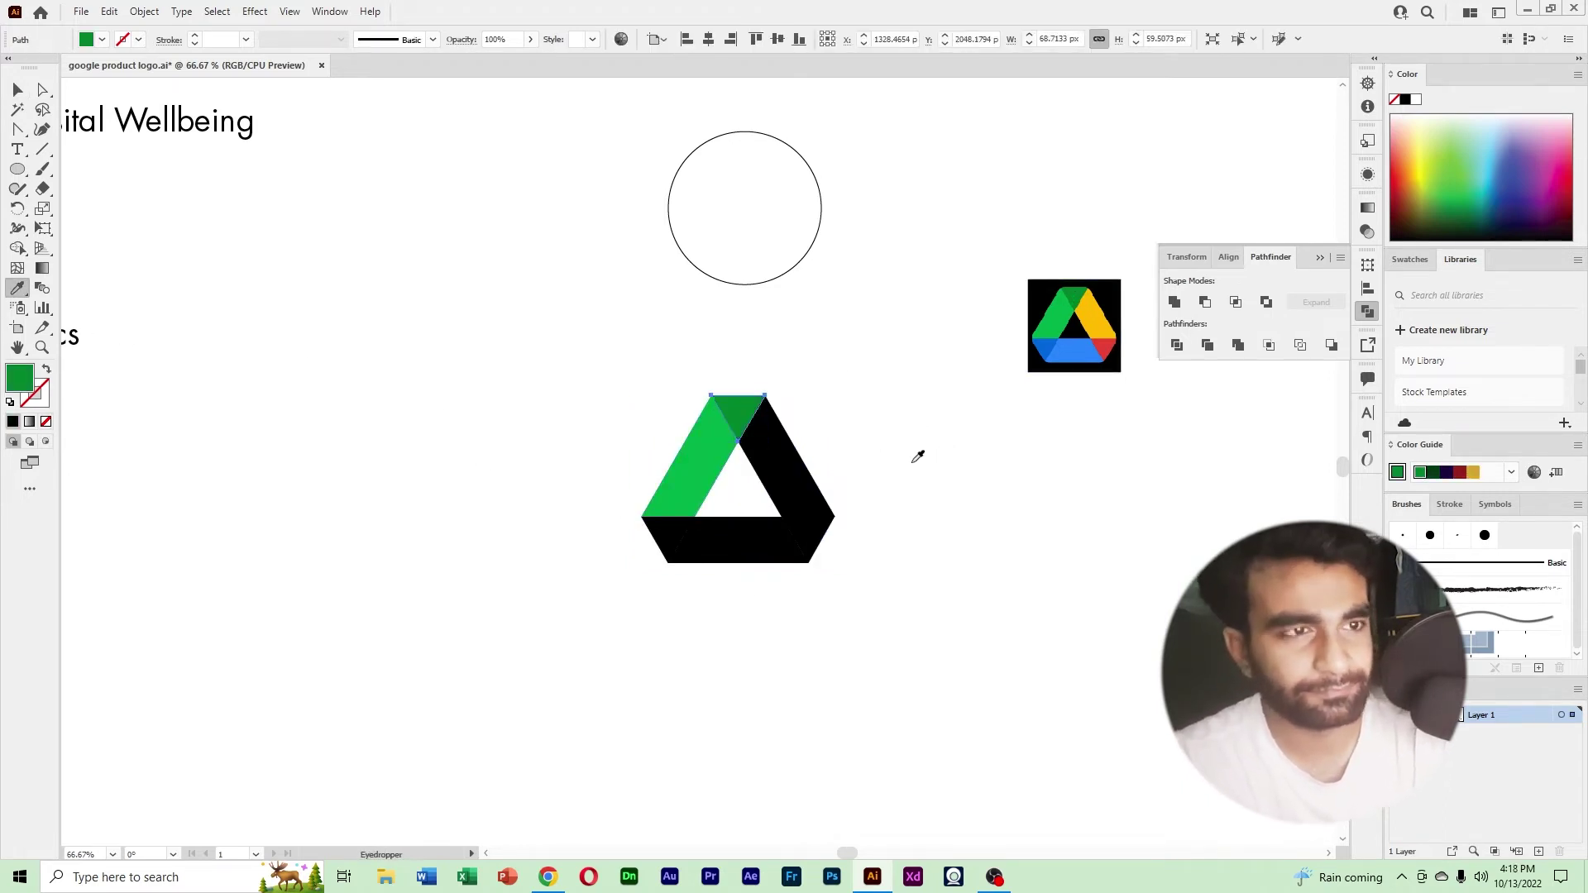
Using colours sampled from the reference, fill the right bar yellow, lower-right corner red, bottom bar blue and lower-left corner dark blue.
ctrl+click(792, 467)
click(1093, 318)
ctrl+click(809, 536)
click(1106, 342)
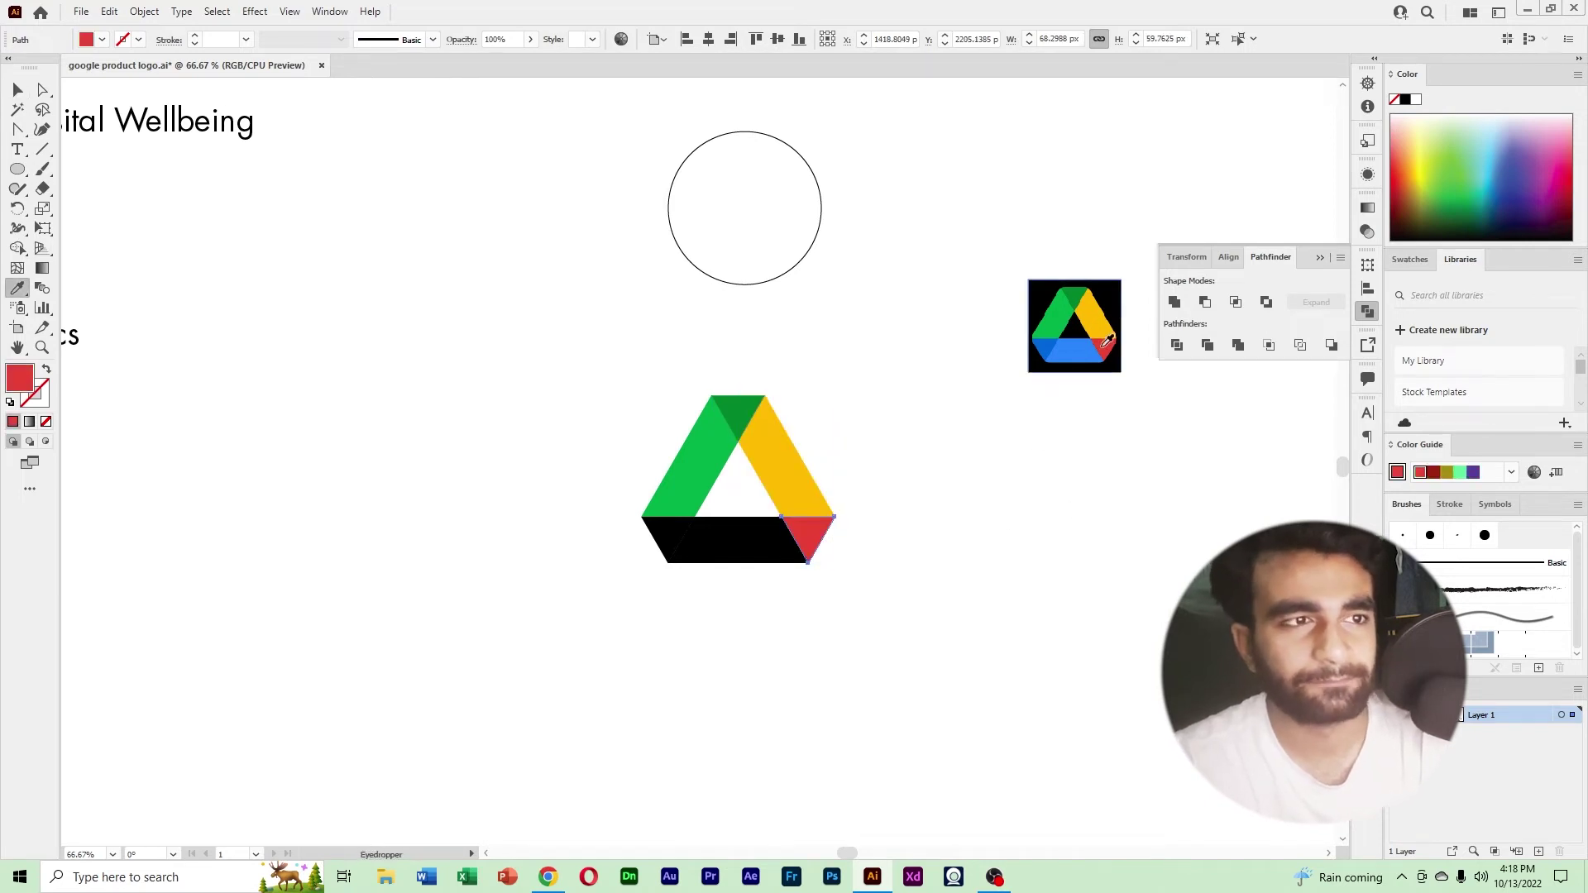
ctrl+click(757, 546)
click(1076, 354)
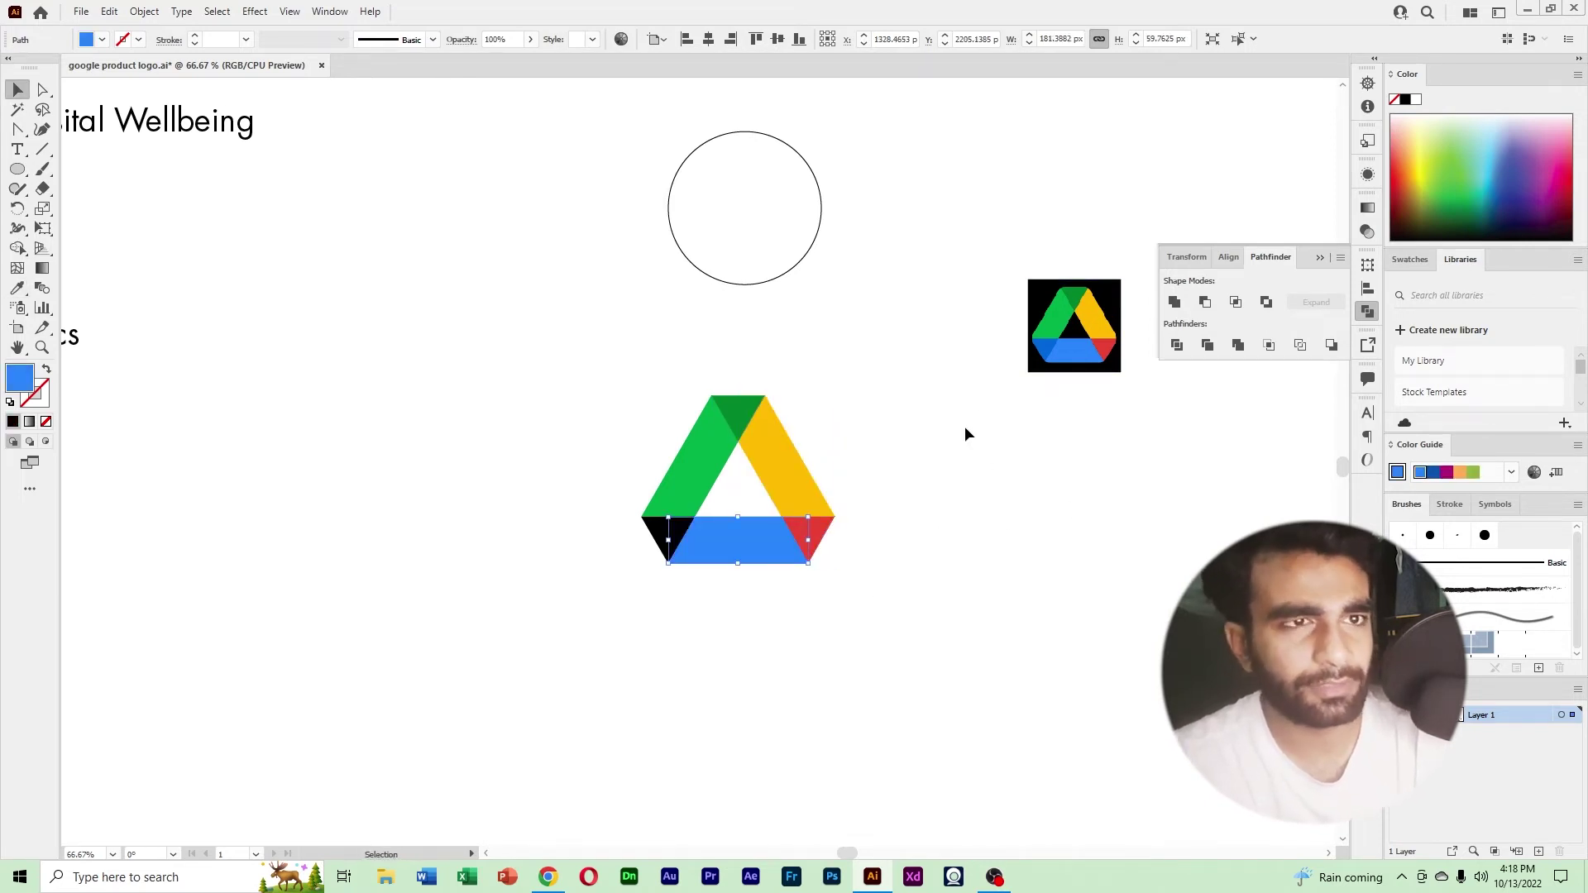
ctrl+click(656, 536)
click(1049, 346)
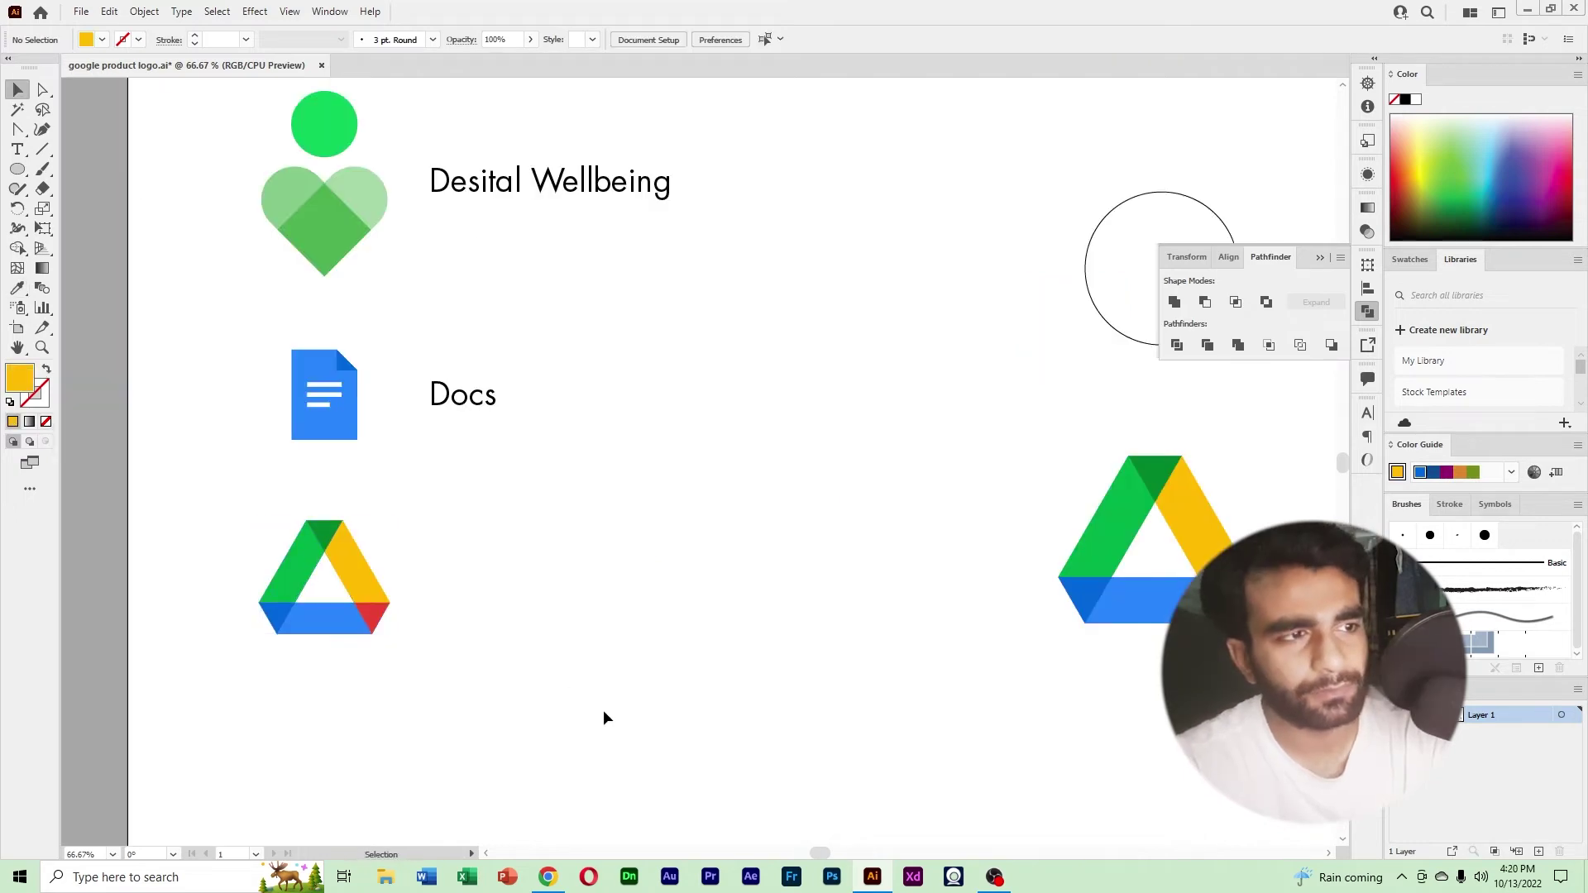
Copy the Earth logo image from the Google products page in Chrome and paste it into the Illustrator document.
click(548, 877)
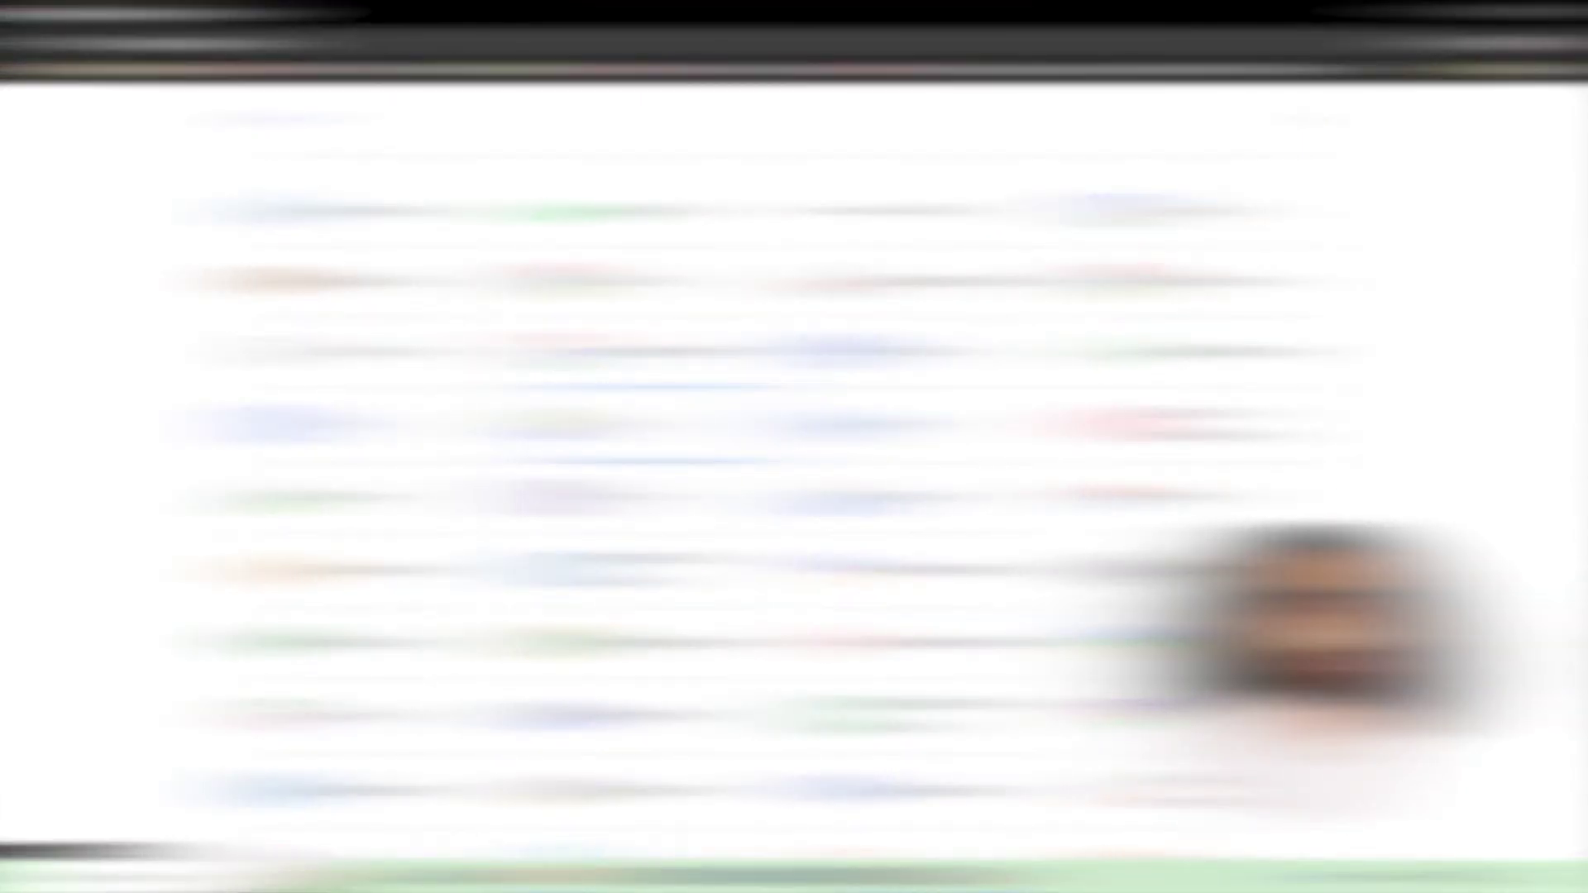
right_click(837, 428)
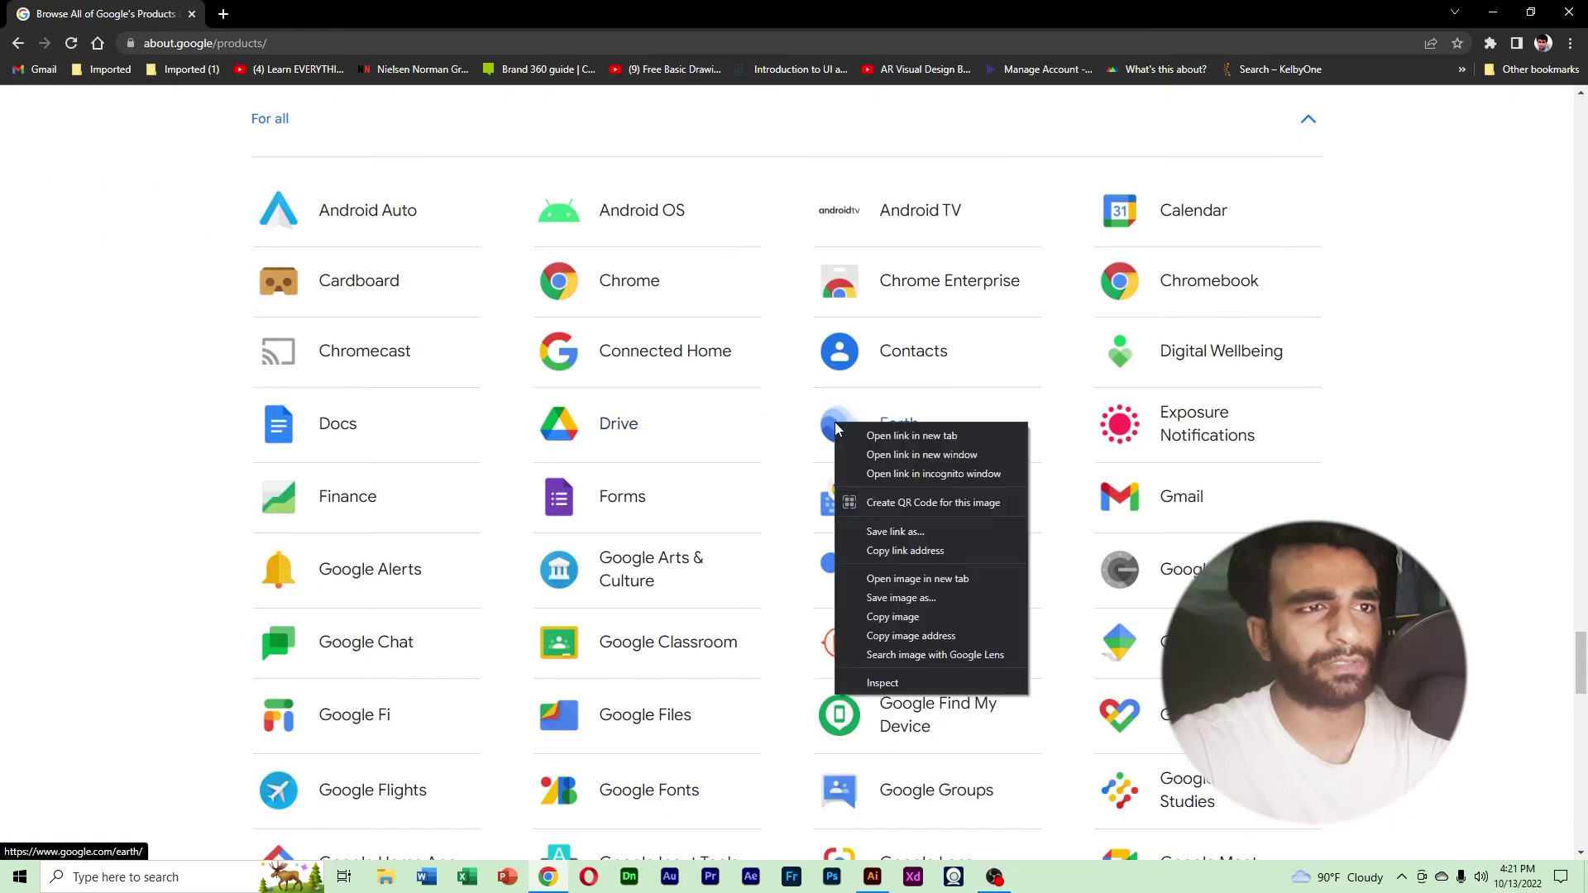
click(893, 618)
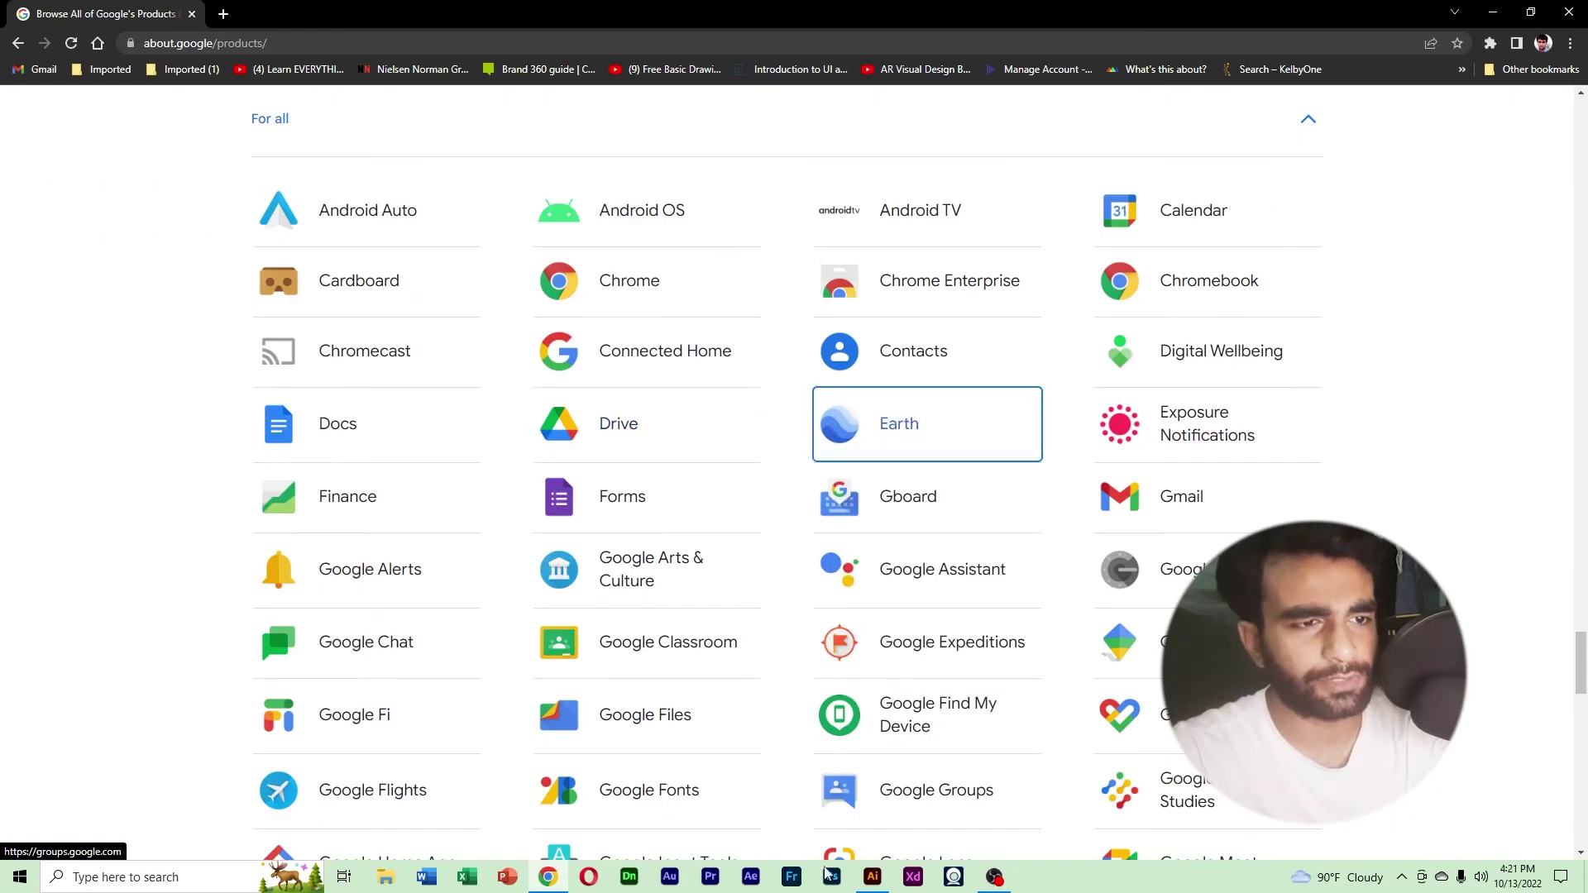
click(872, 877)
key(ctrl+v)
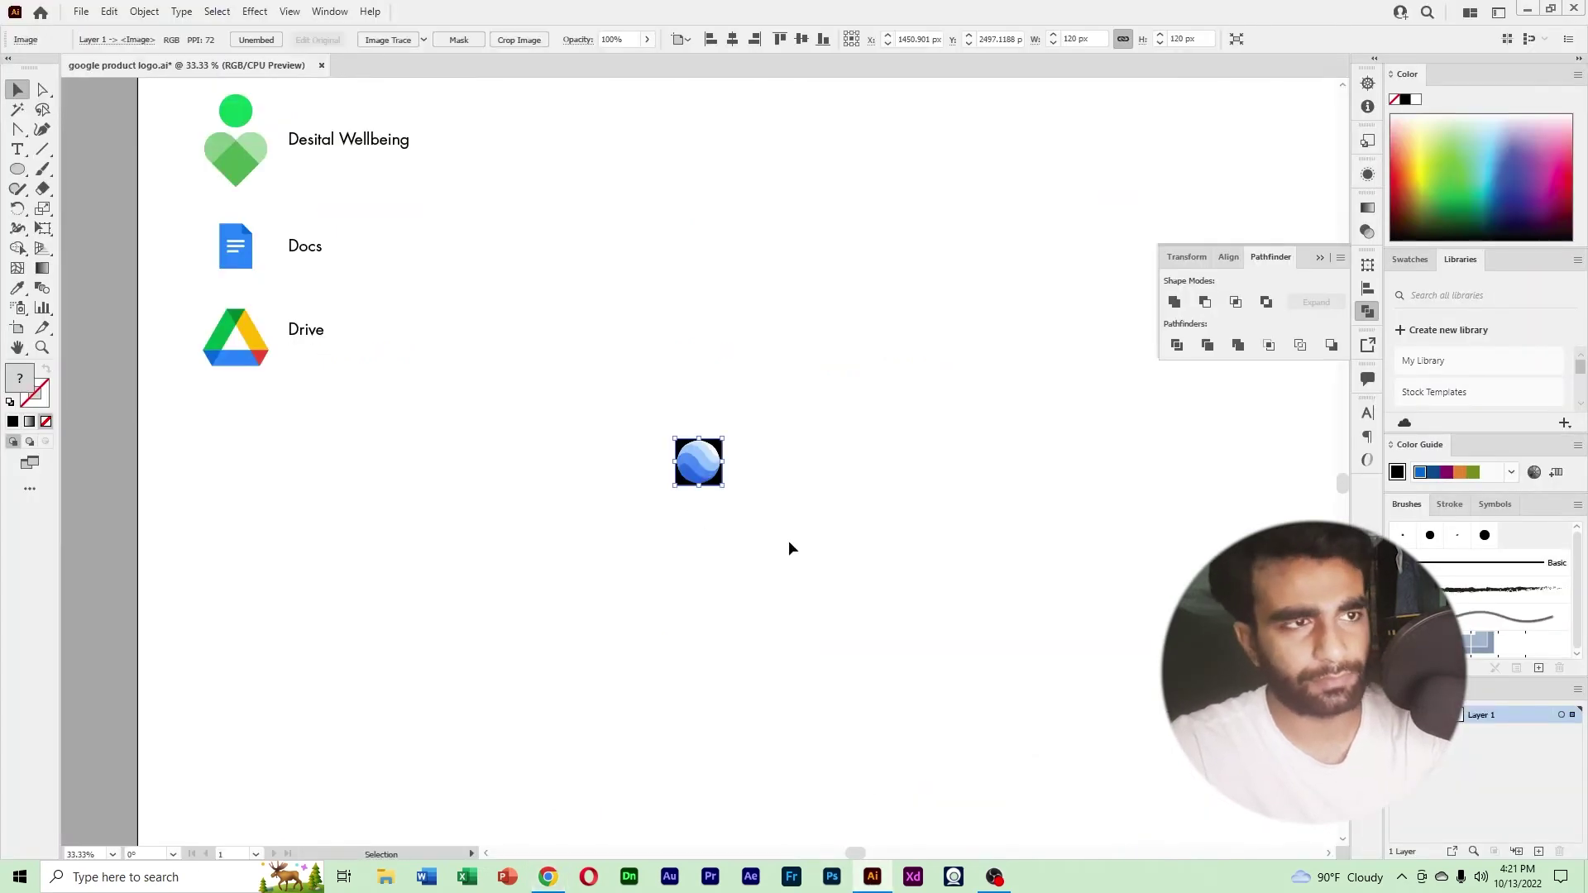
click(787, 539)
Move the pasted Earth logo image up and to the right, level with the space between the Docs and Drive rows.
ctrl+click(744, 459)
ctrl+click(751, 465)
drag(659, 481, 998, 617)
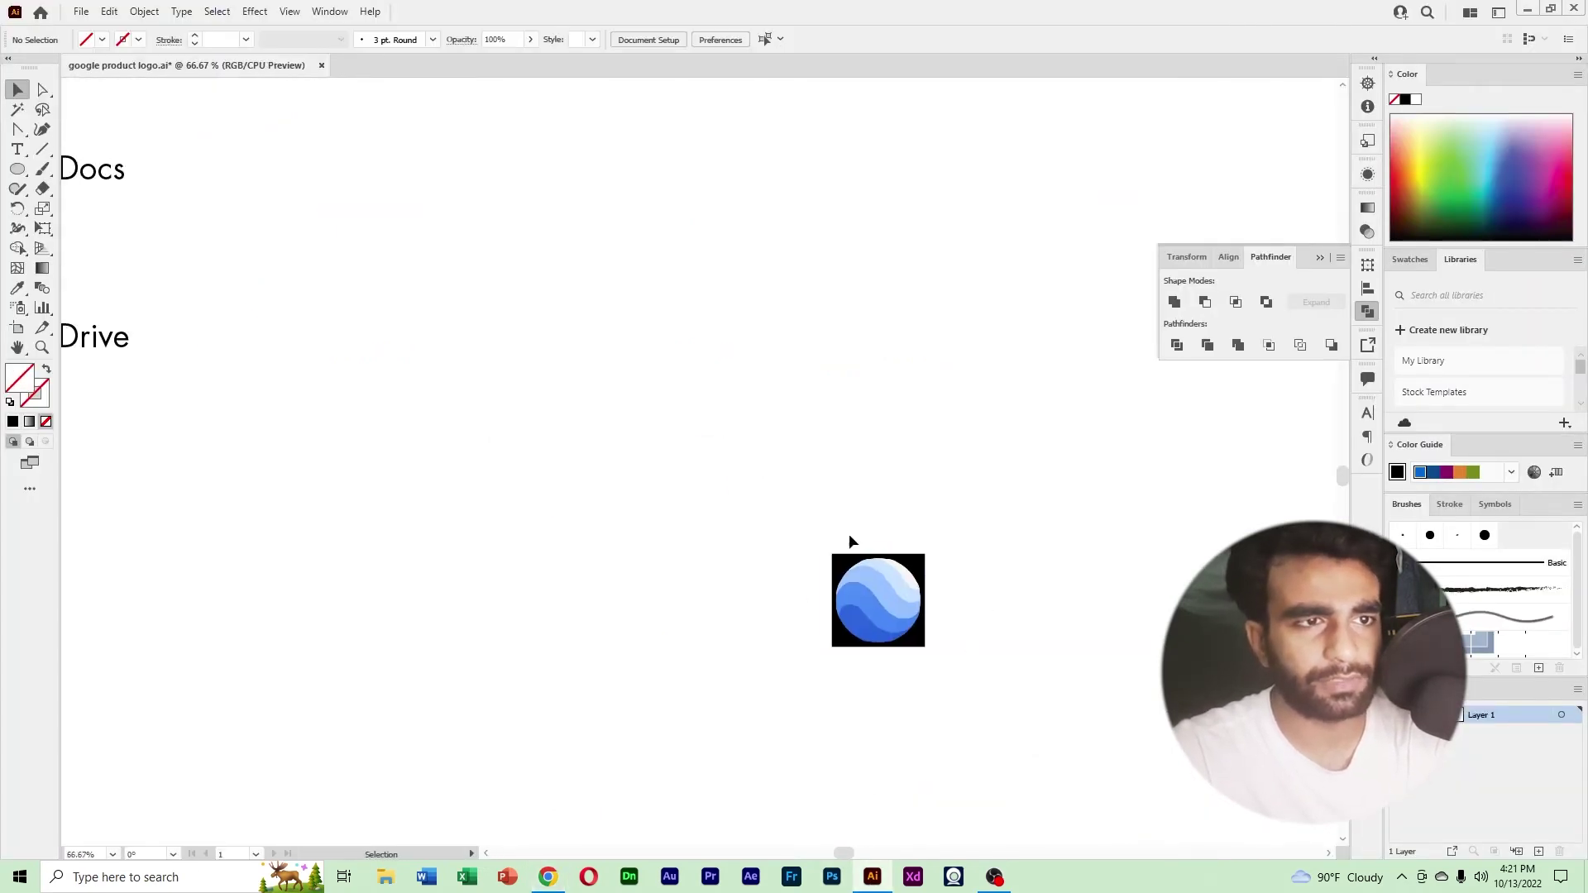
drag(877, 592, 991, 254)
ctrl+alt+click(928, 385)
drag(836, 387, 962, 504)
Draw a circle about 348 px in diameter between the Docs label and the Earth reference image.
click(17, 168)
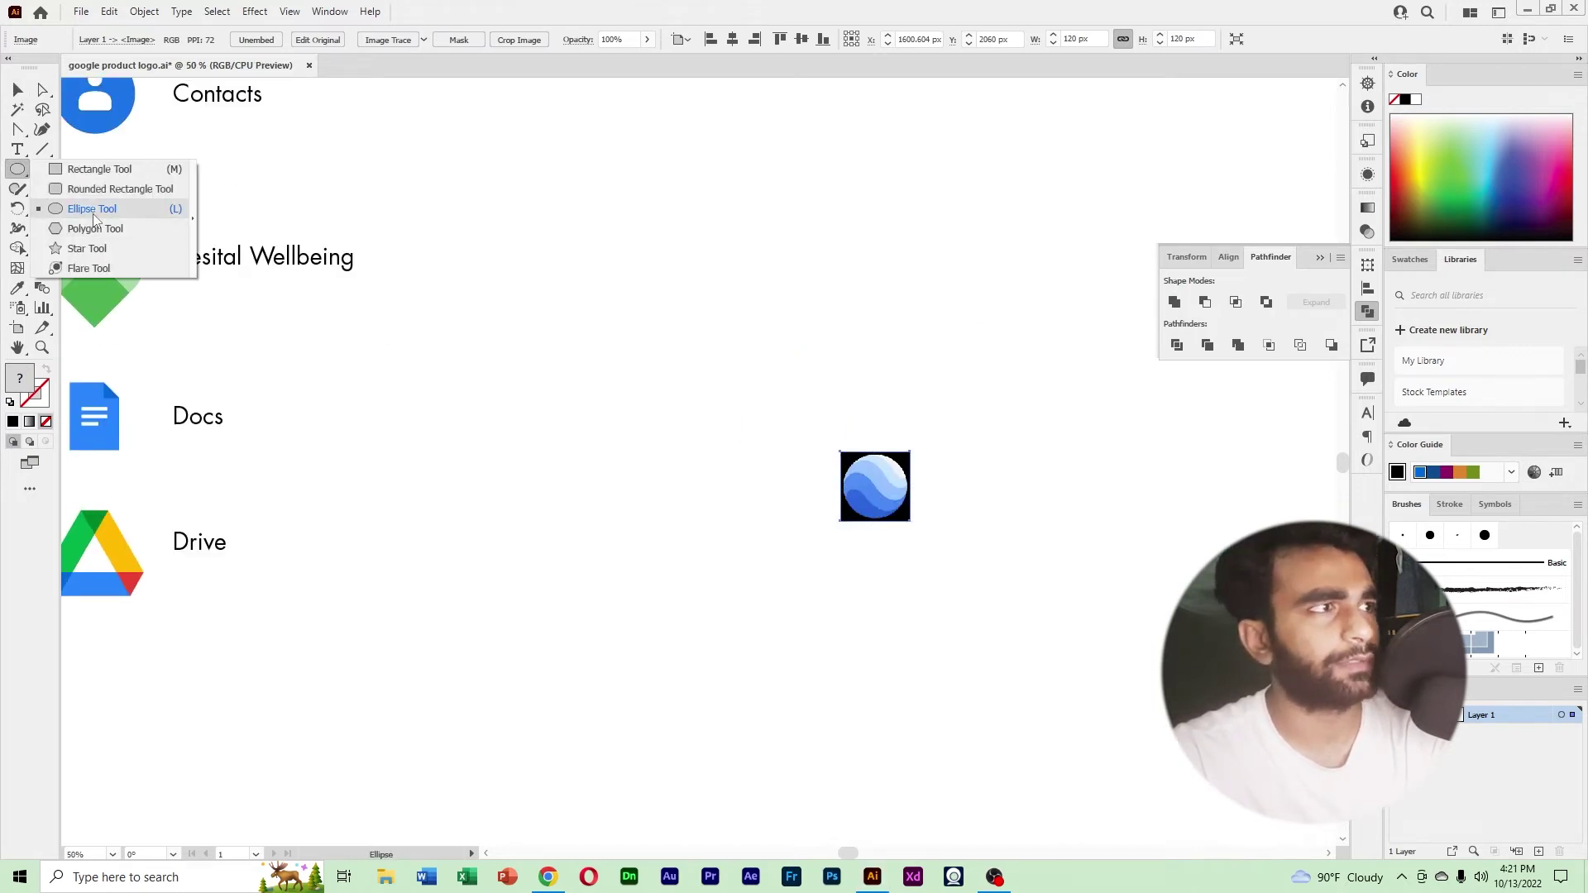
click(94, 214)
click(17, 168)
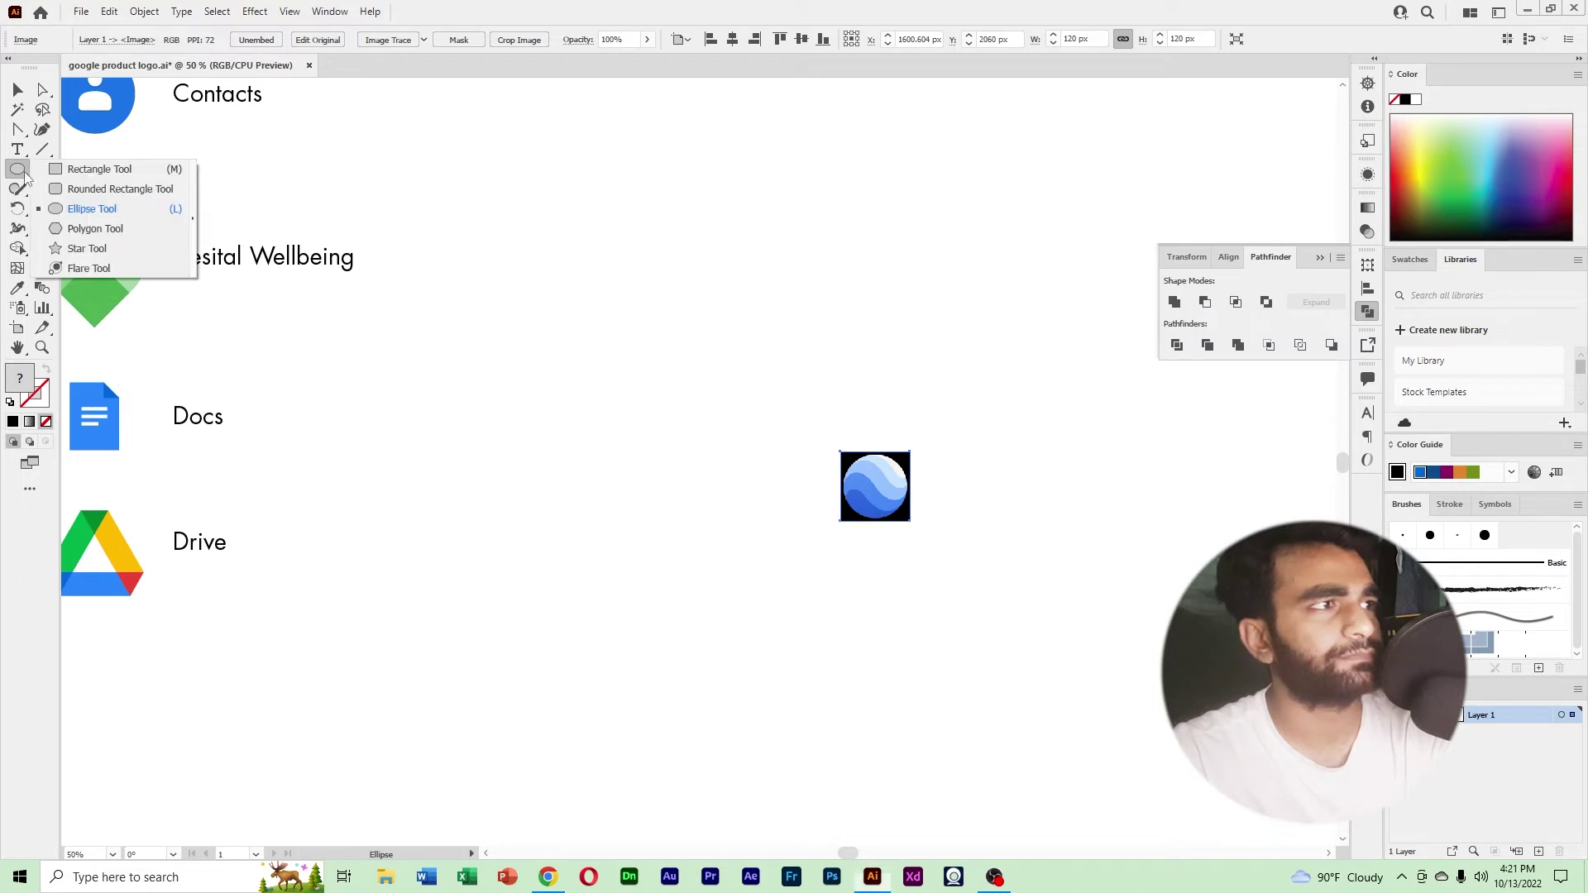
click(88, 209)
drag(446, 390, 532, 491)
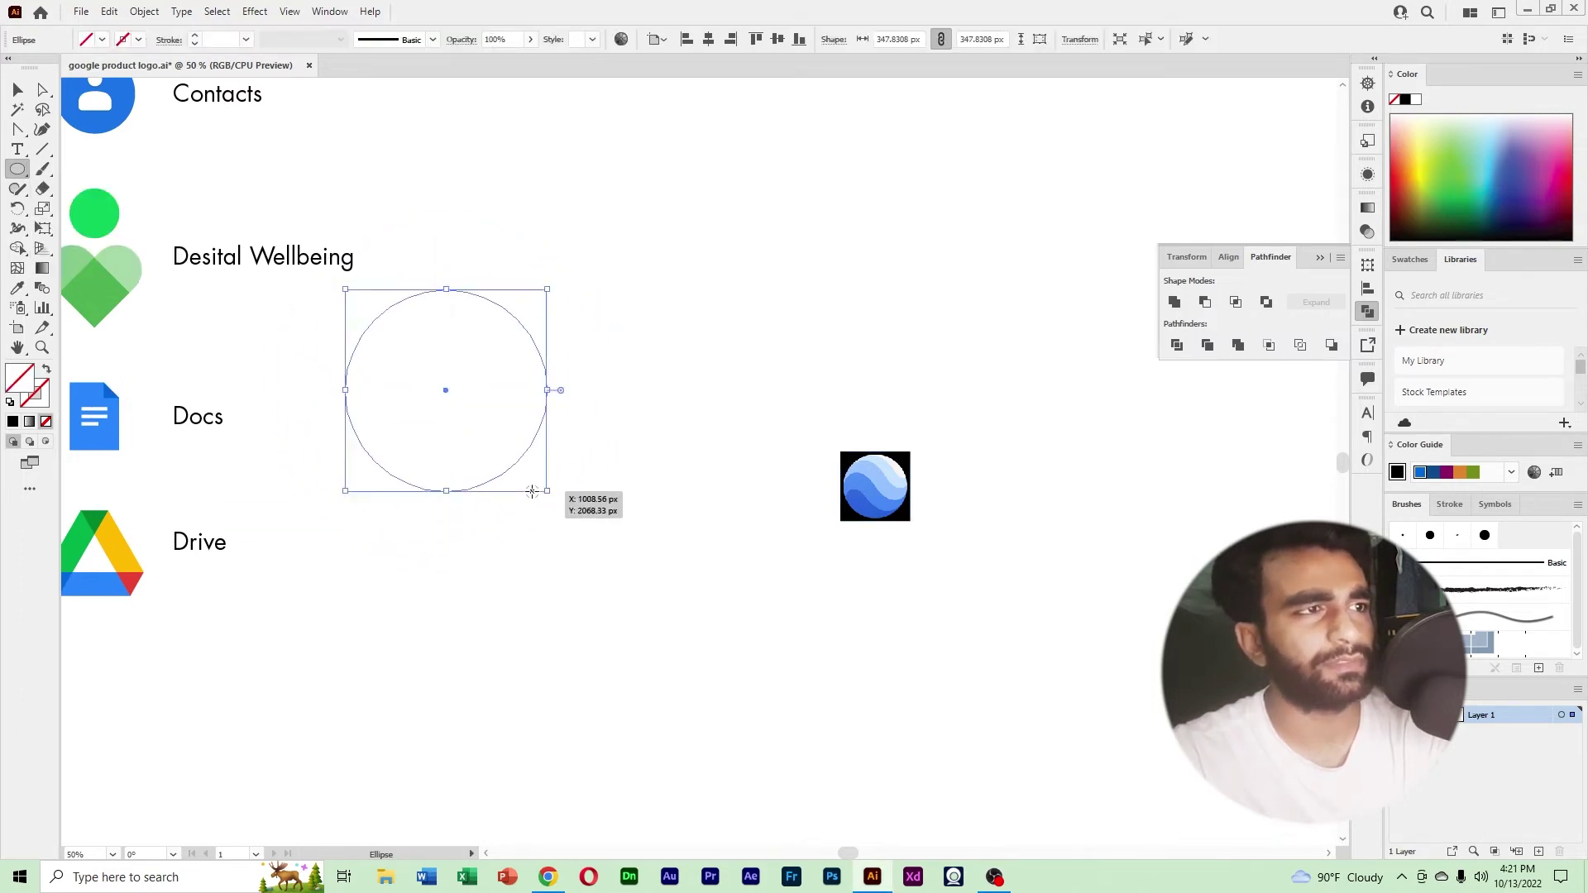
key(v)
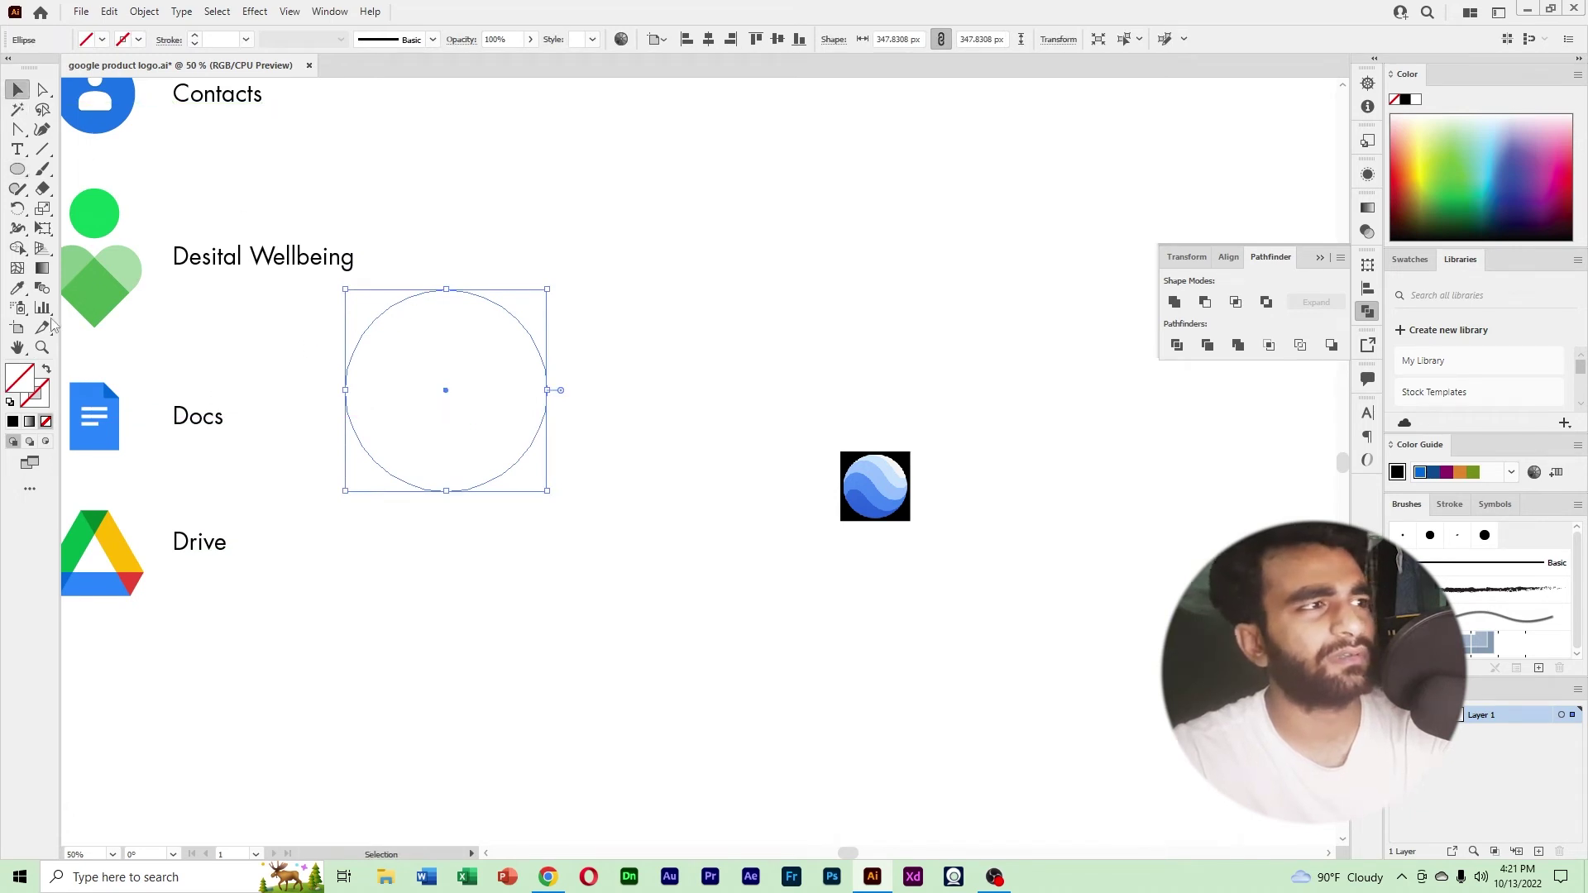
Fill the circle with the dark blue sampled from the Earth logo and move it closer to the reference, beside the Drive row.
click(18, 288)
click(851, 502)
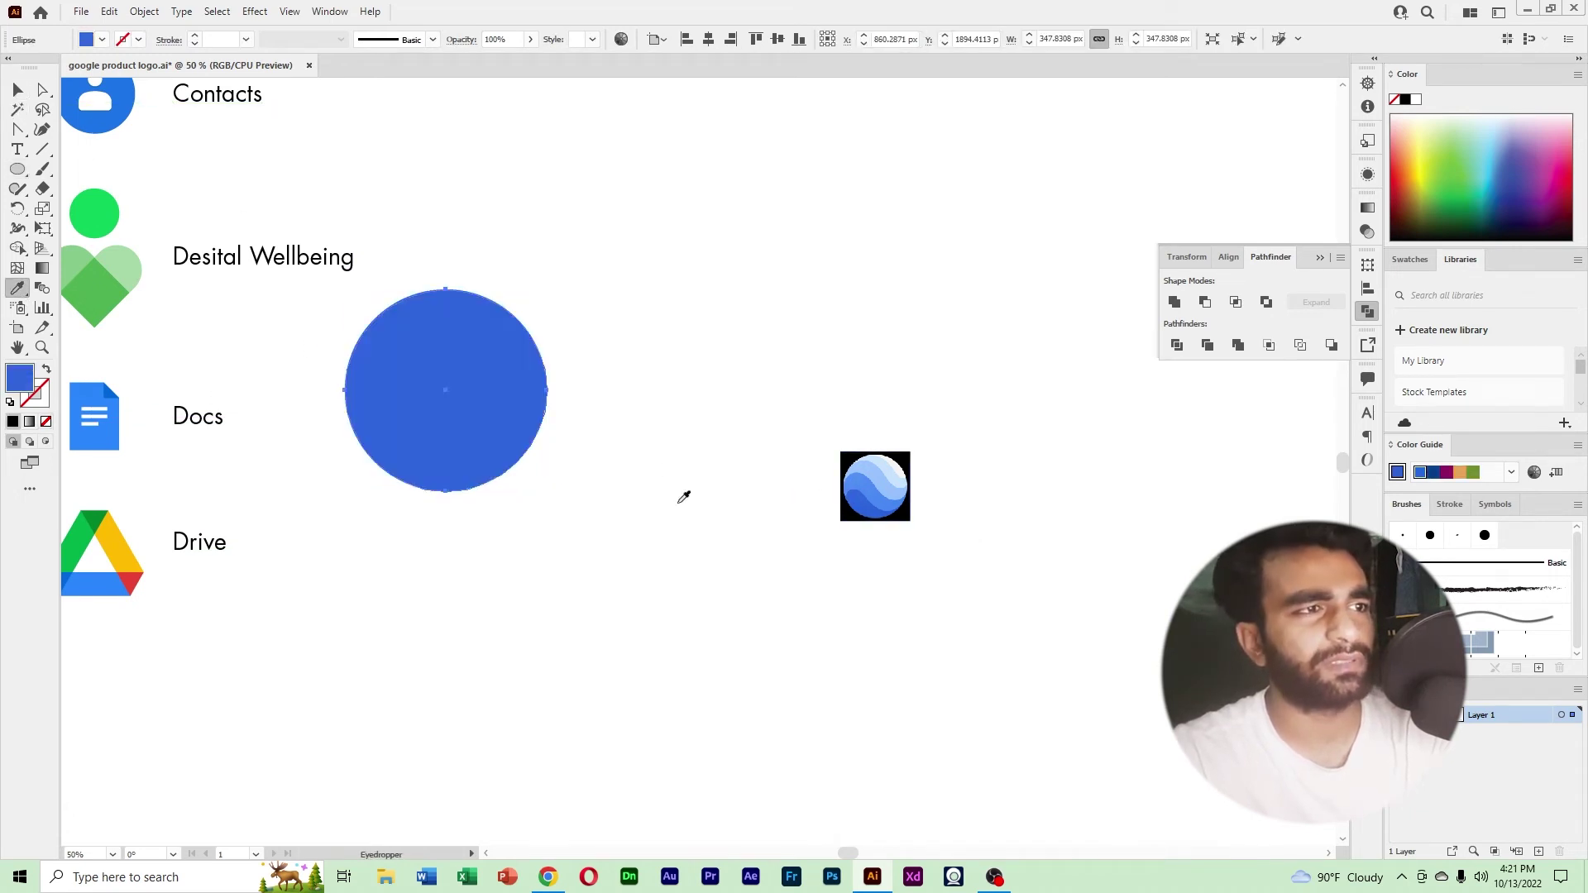
key(v)
drag(515, 414, 807, 566)
click(802, 587)
ctrl+alt+click(761, 544)
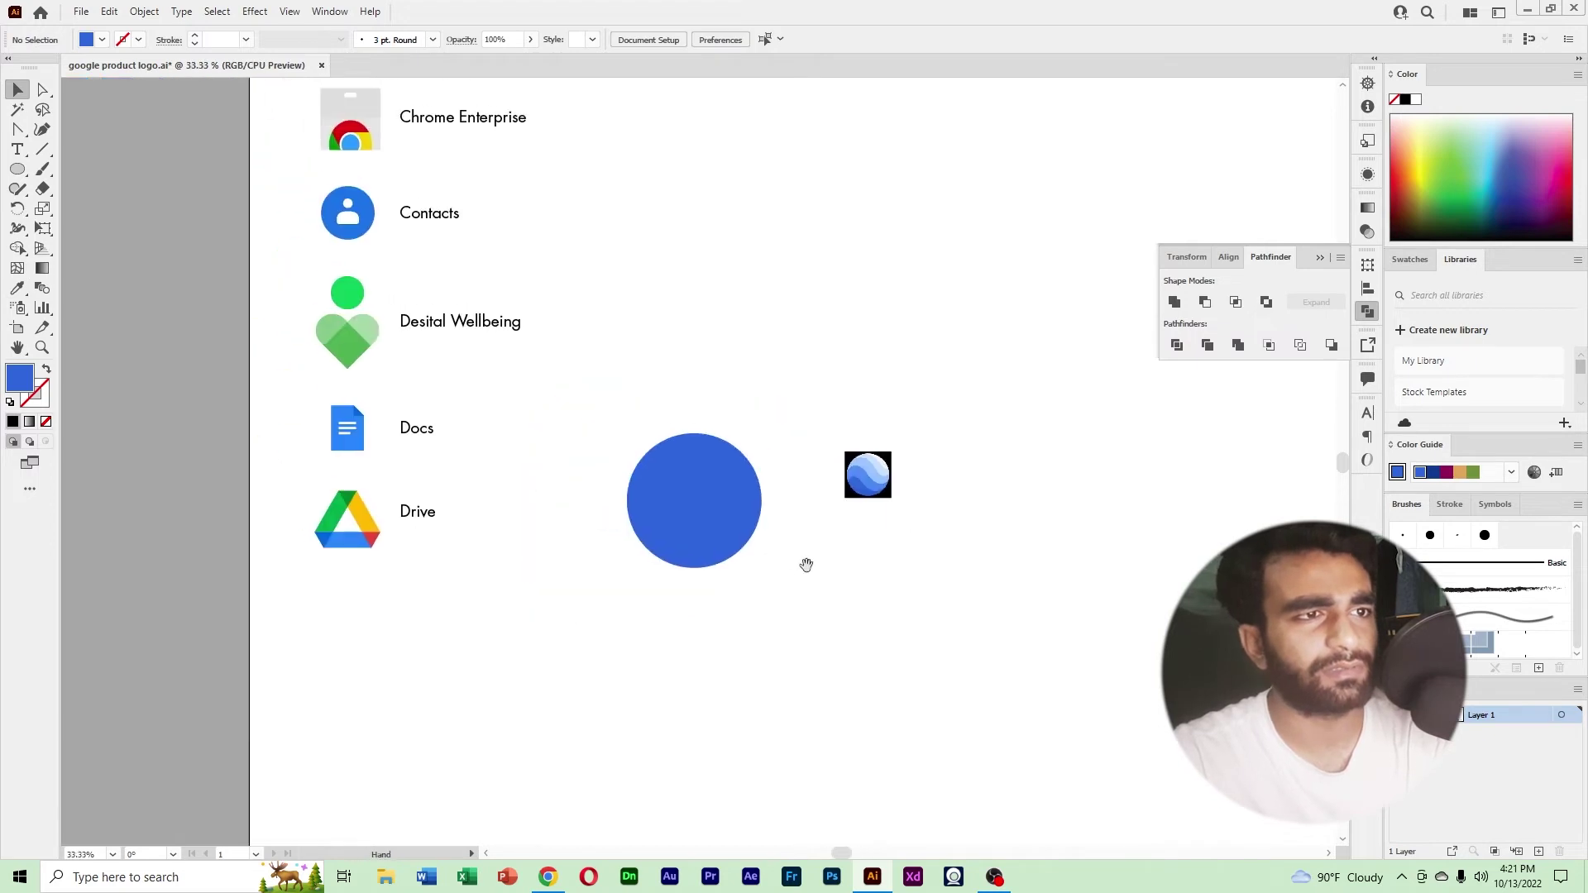
Try to draw a wavy curve across the lower part of the blue circle with the Curvature tool.
click(41, 132)
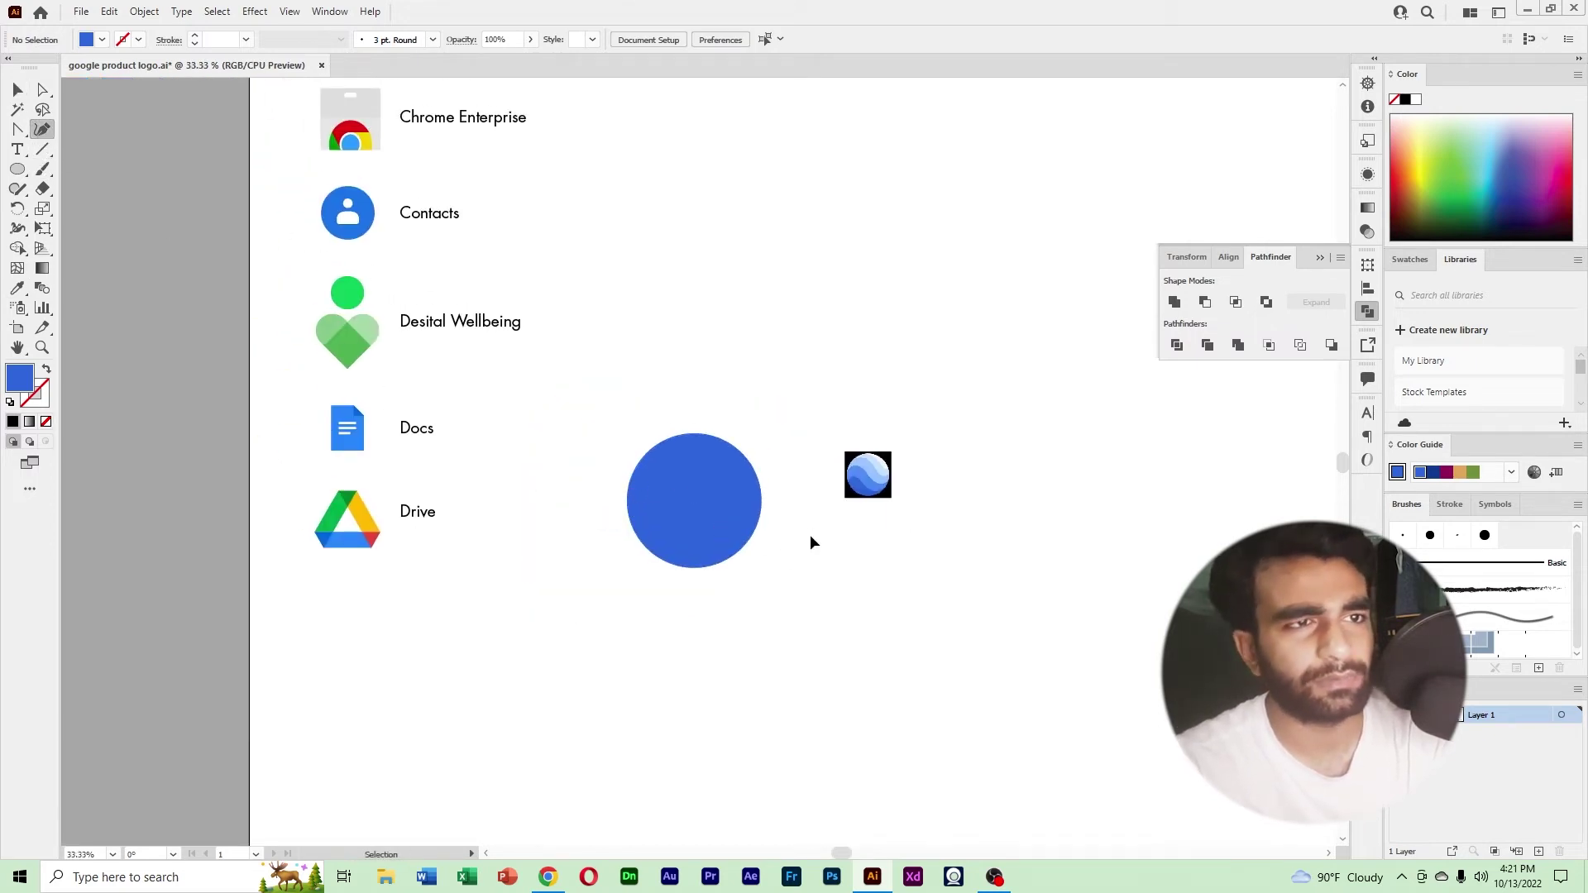
ctrl+click(811, 535)
drag(565, 385, 759, 507)
ctrl+click(759, 507)
drag(648, 550, 772, 576)
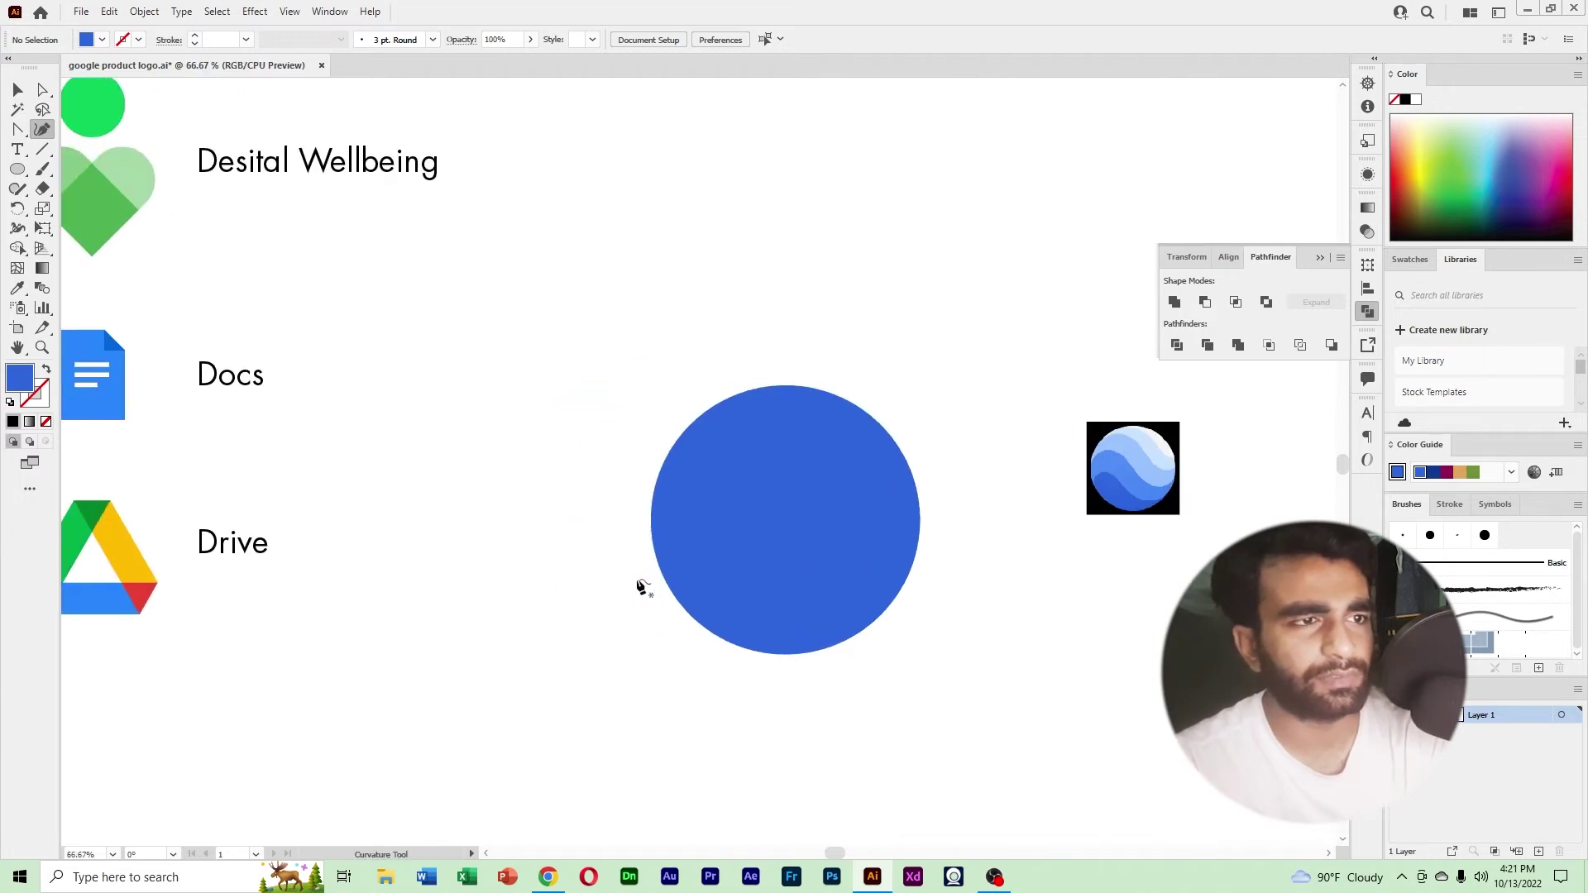
click(637, 579)
click(694, 545)
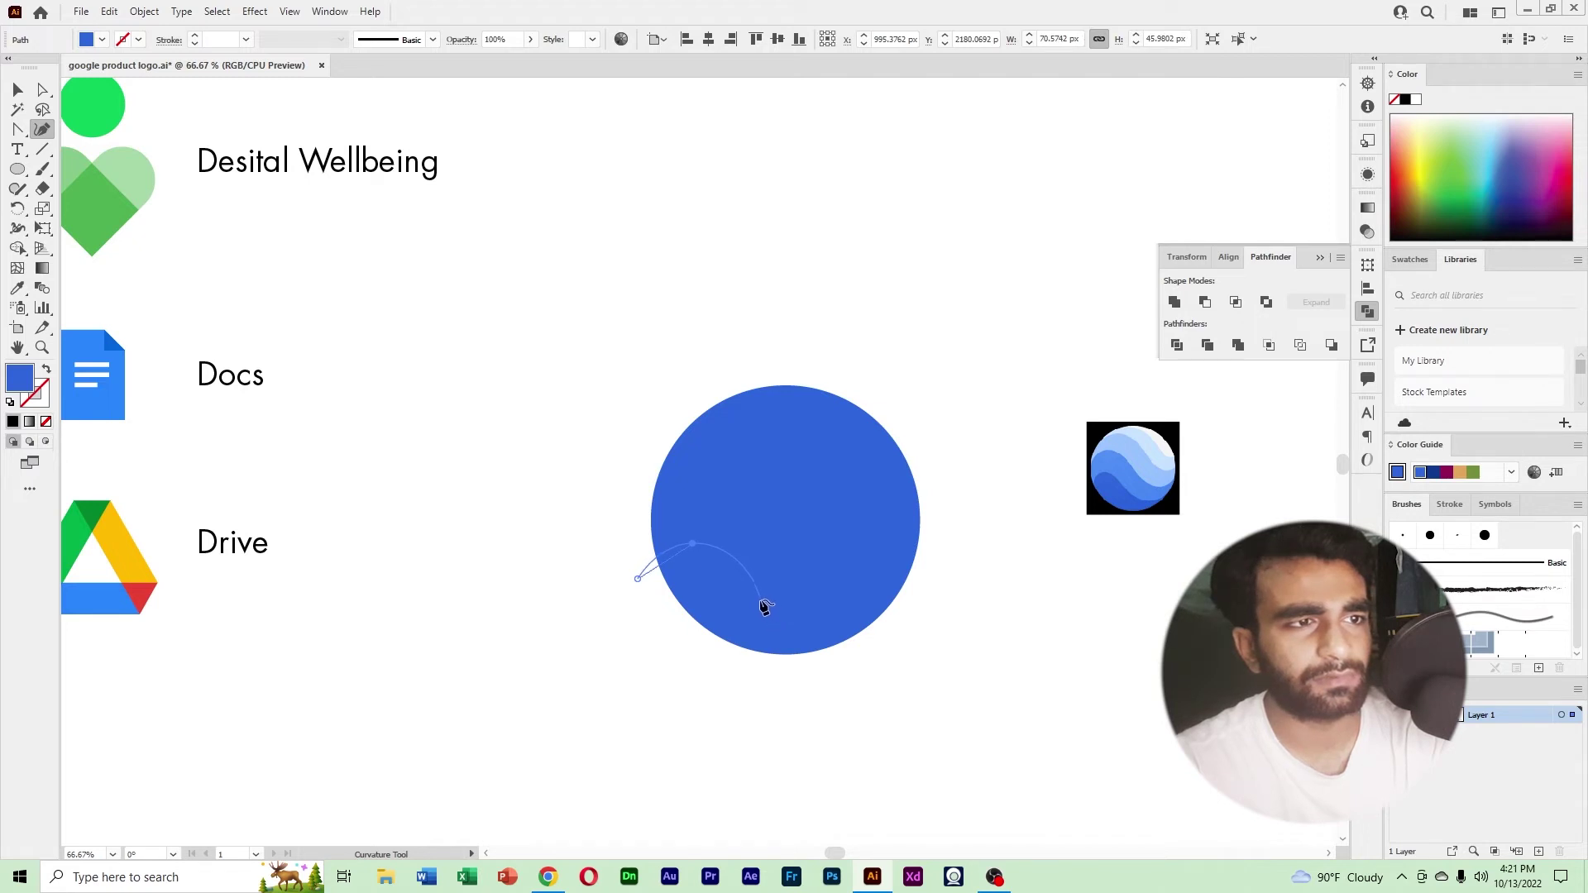
click(762, 601)
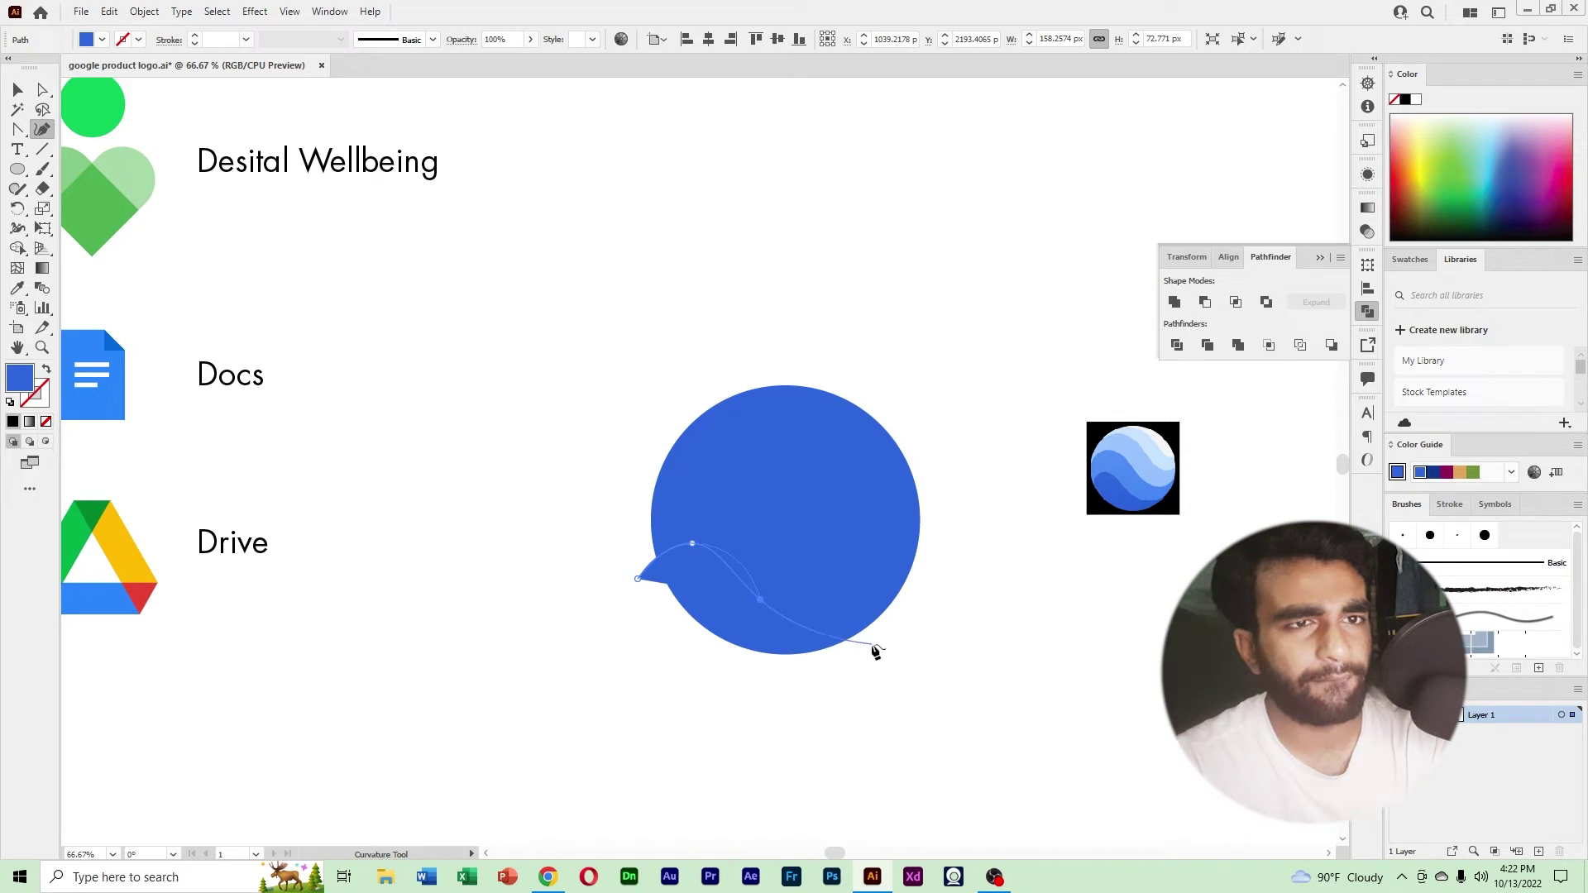
key(ctrl+z)
key(ctrl+z)
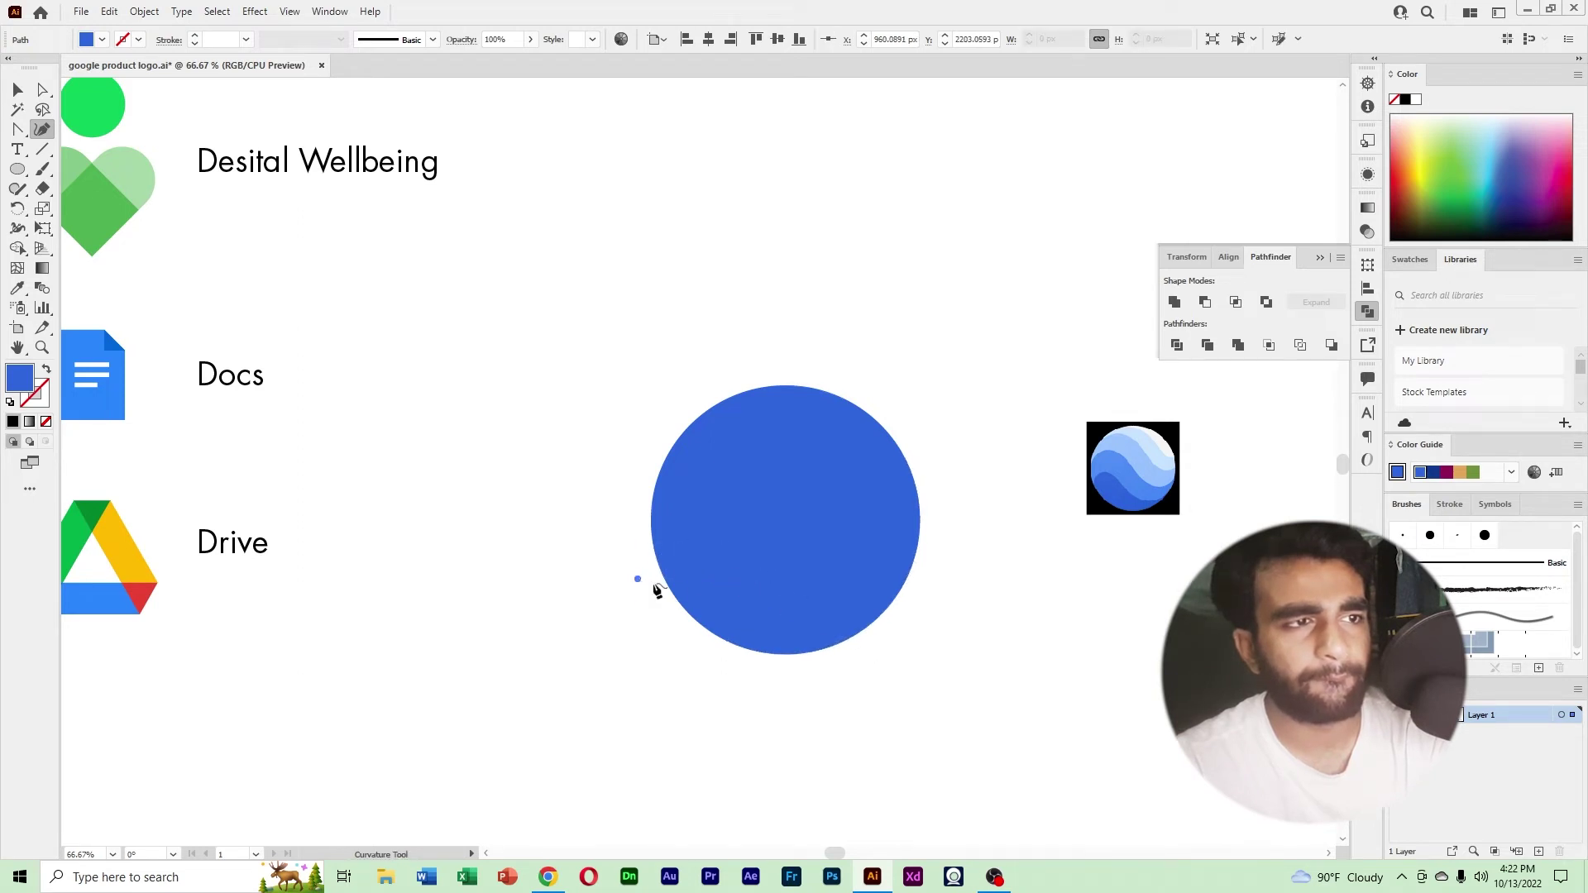
key(q)
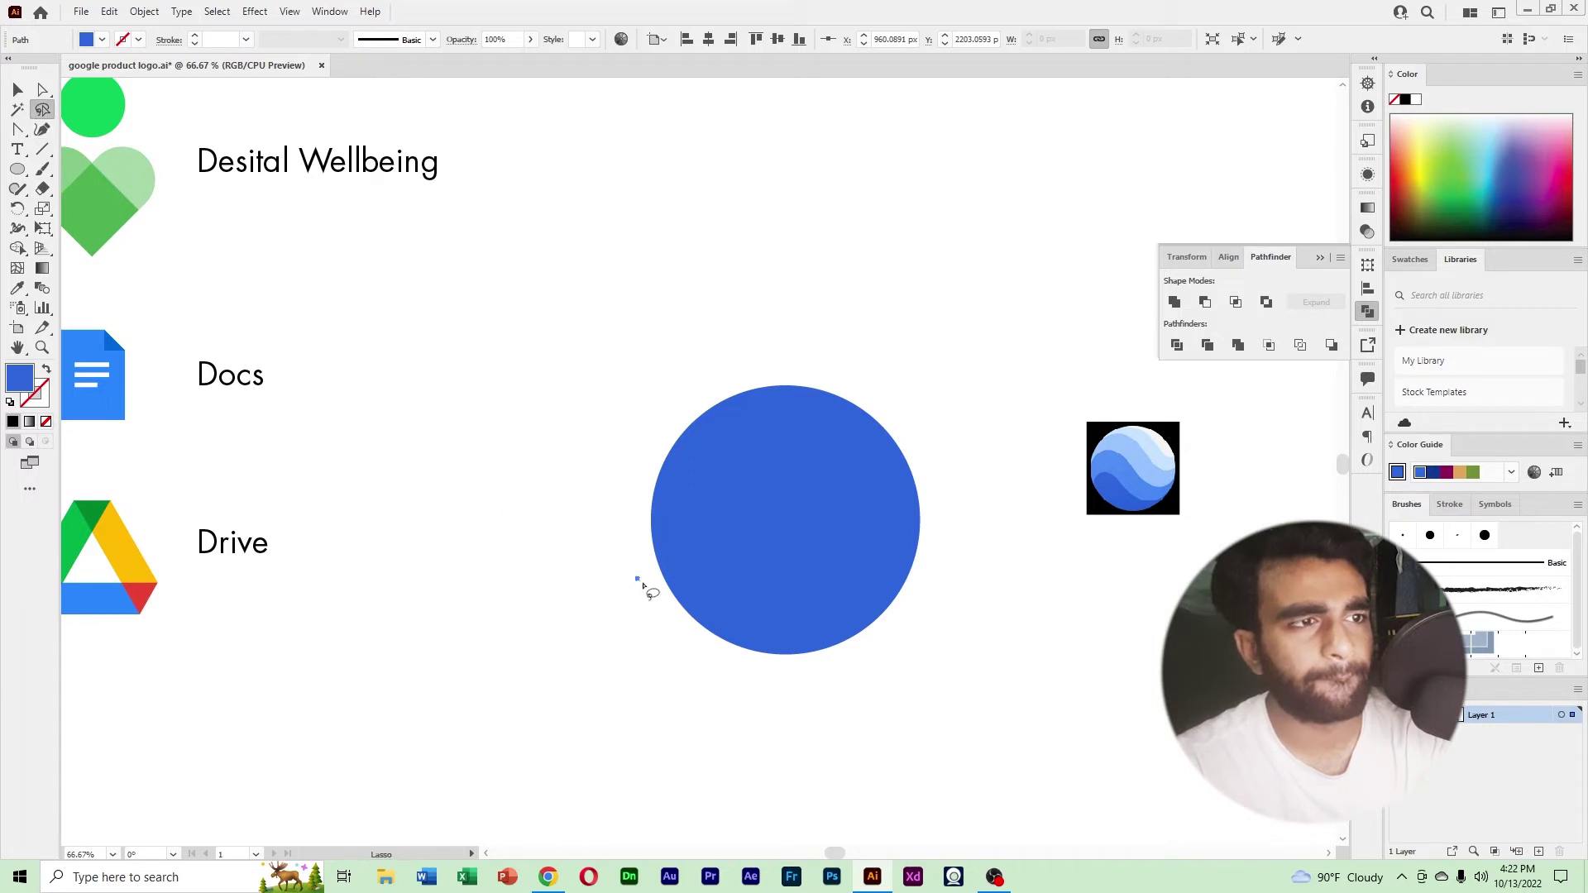
click(643, 584)
Draw a rectangle about 339 by 80 px above and to the left of the blue circle.
click(43, 131)
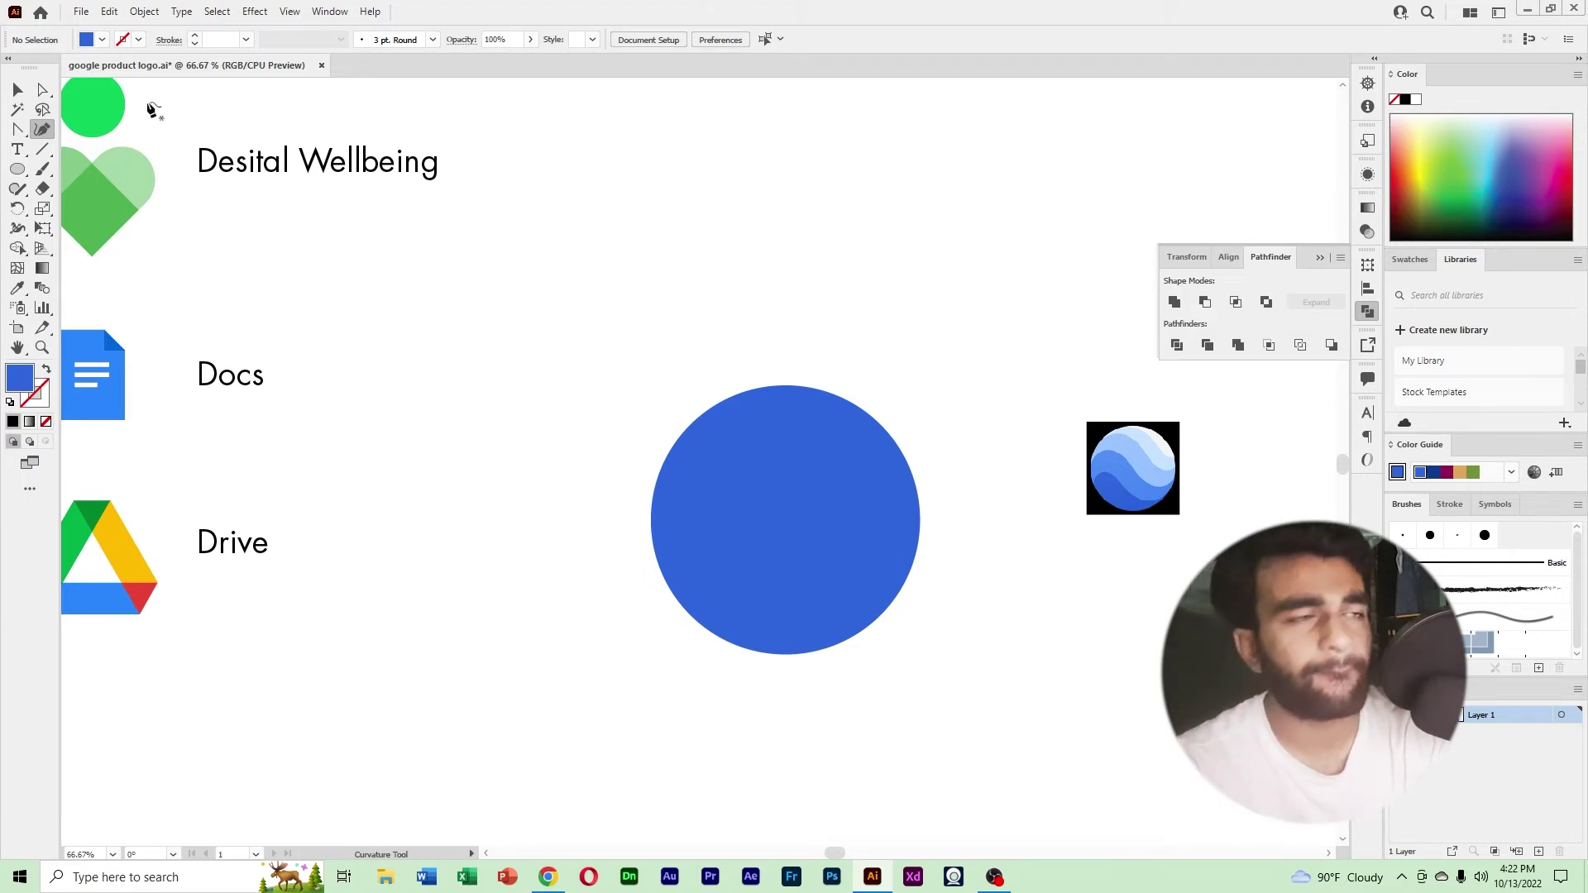
click(12, 92)
click(17, 170)
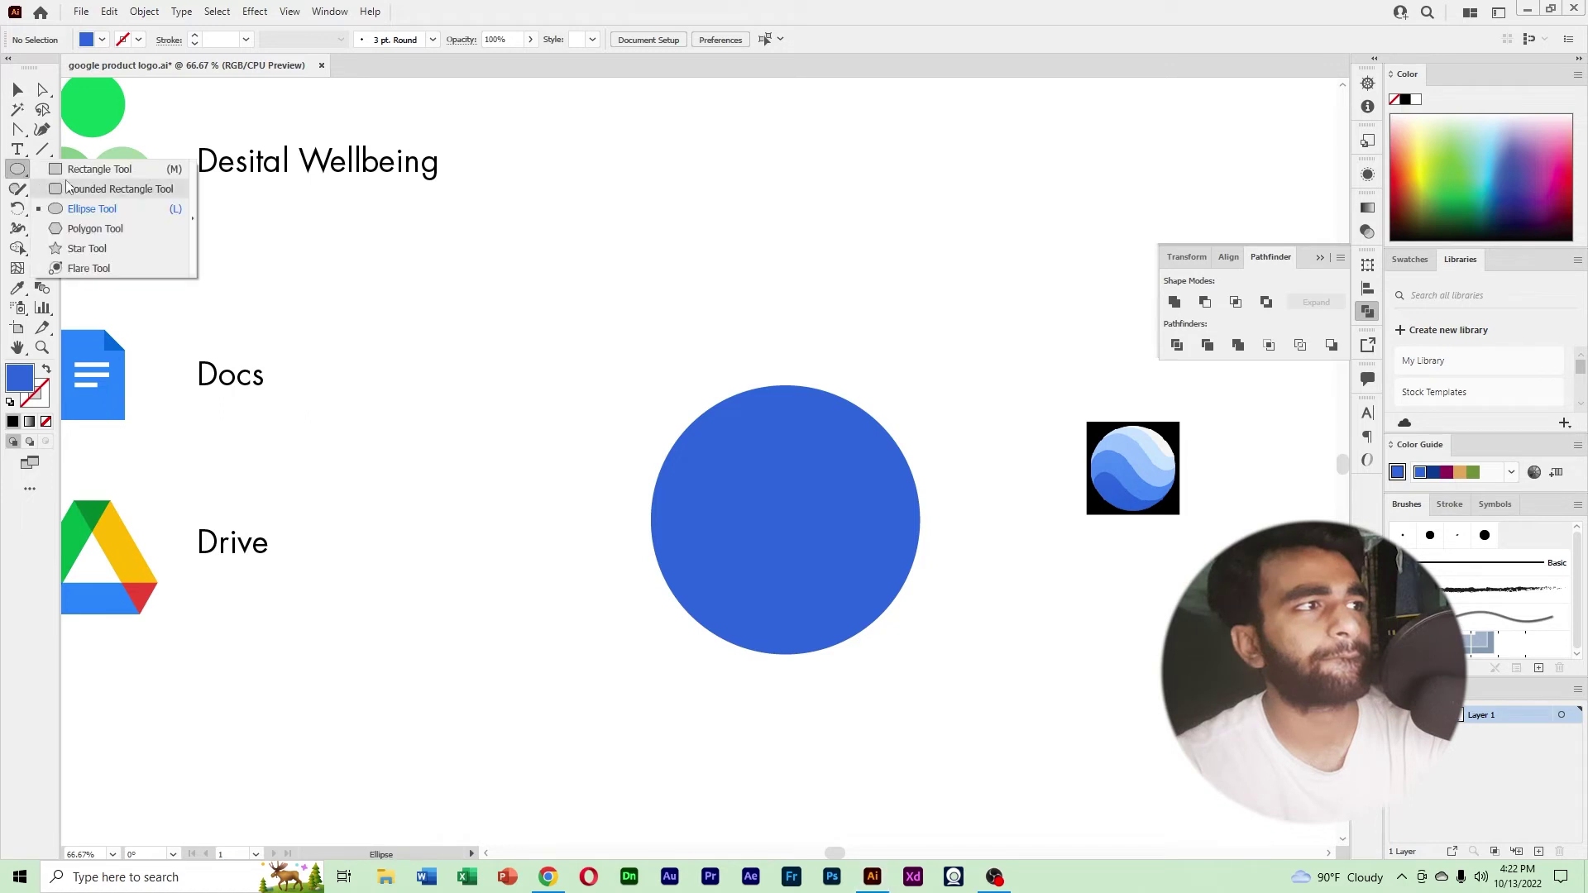
click(79, 171)
drag(437, 299, 699, 360)
Warp the rectangle into a wavy strip with the Flag envelope style at -82% bend, and expand it.
click(153, 15)
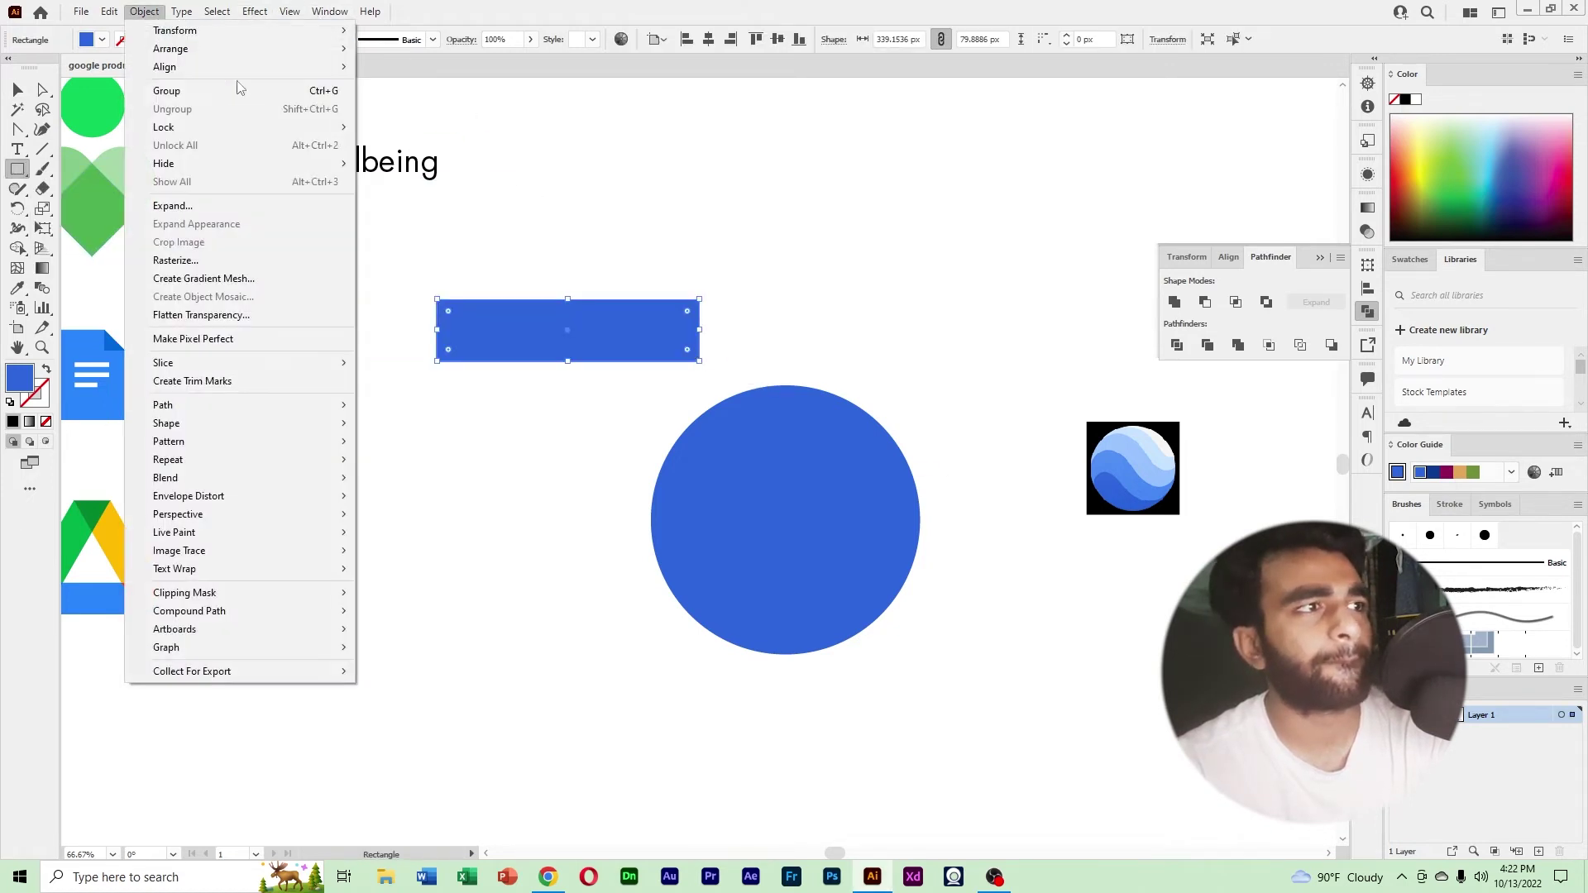
mouse_move(213, 405)
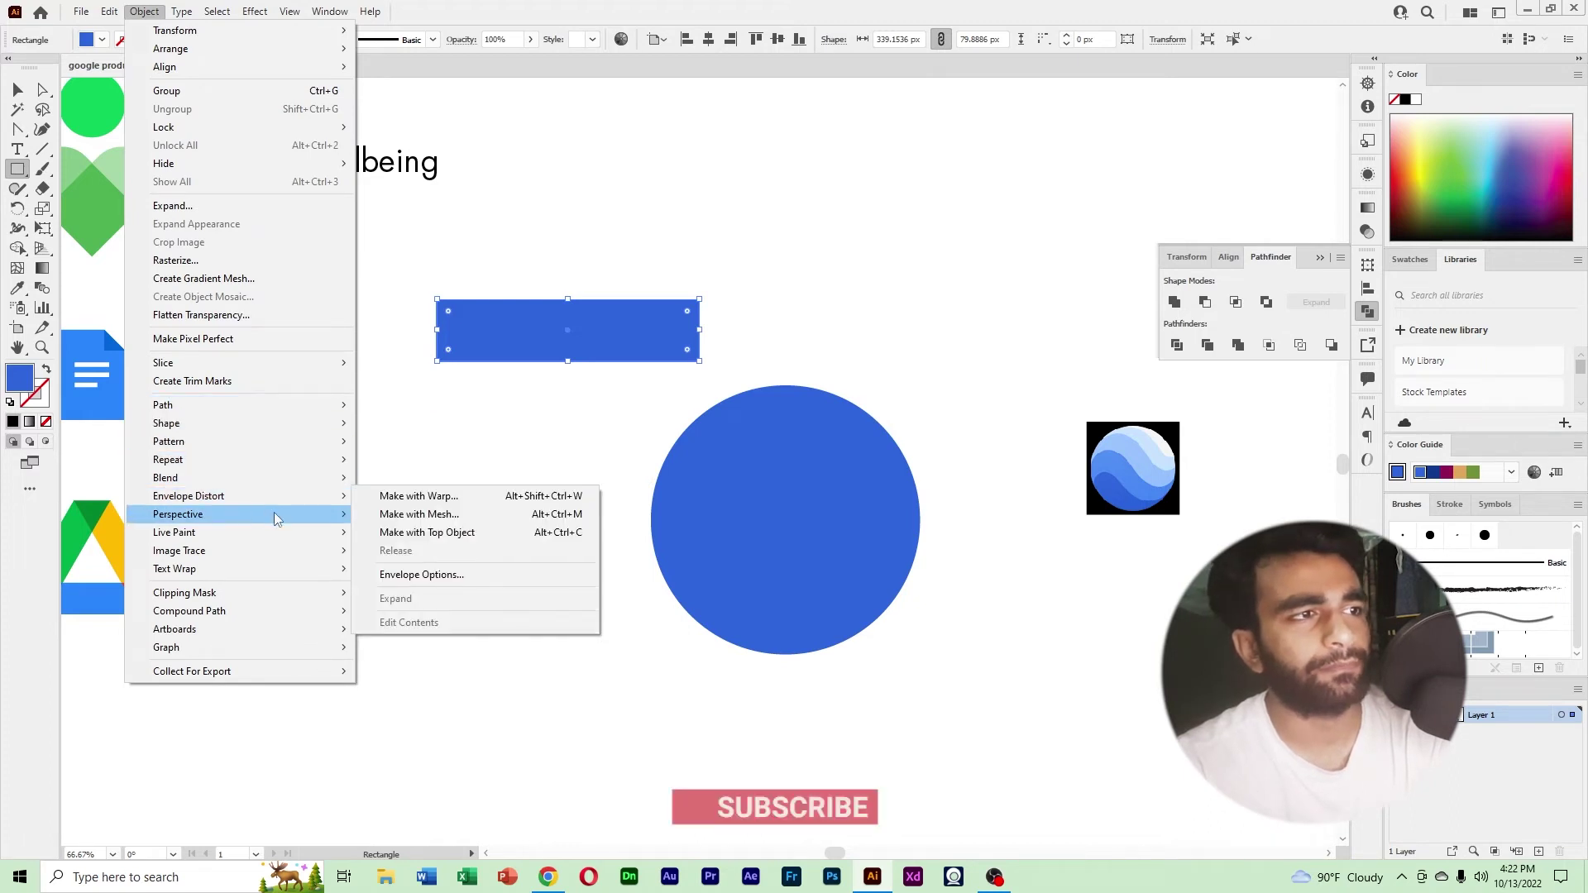
click(419, 500)
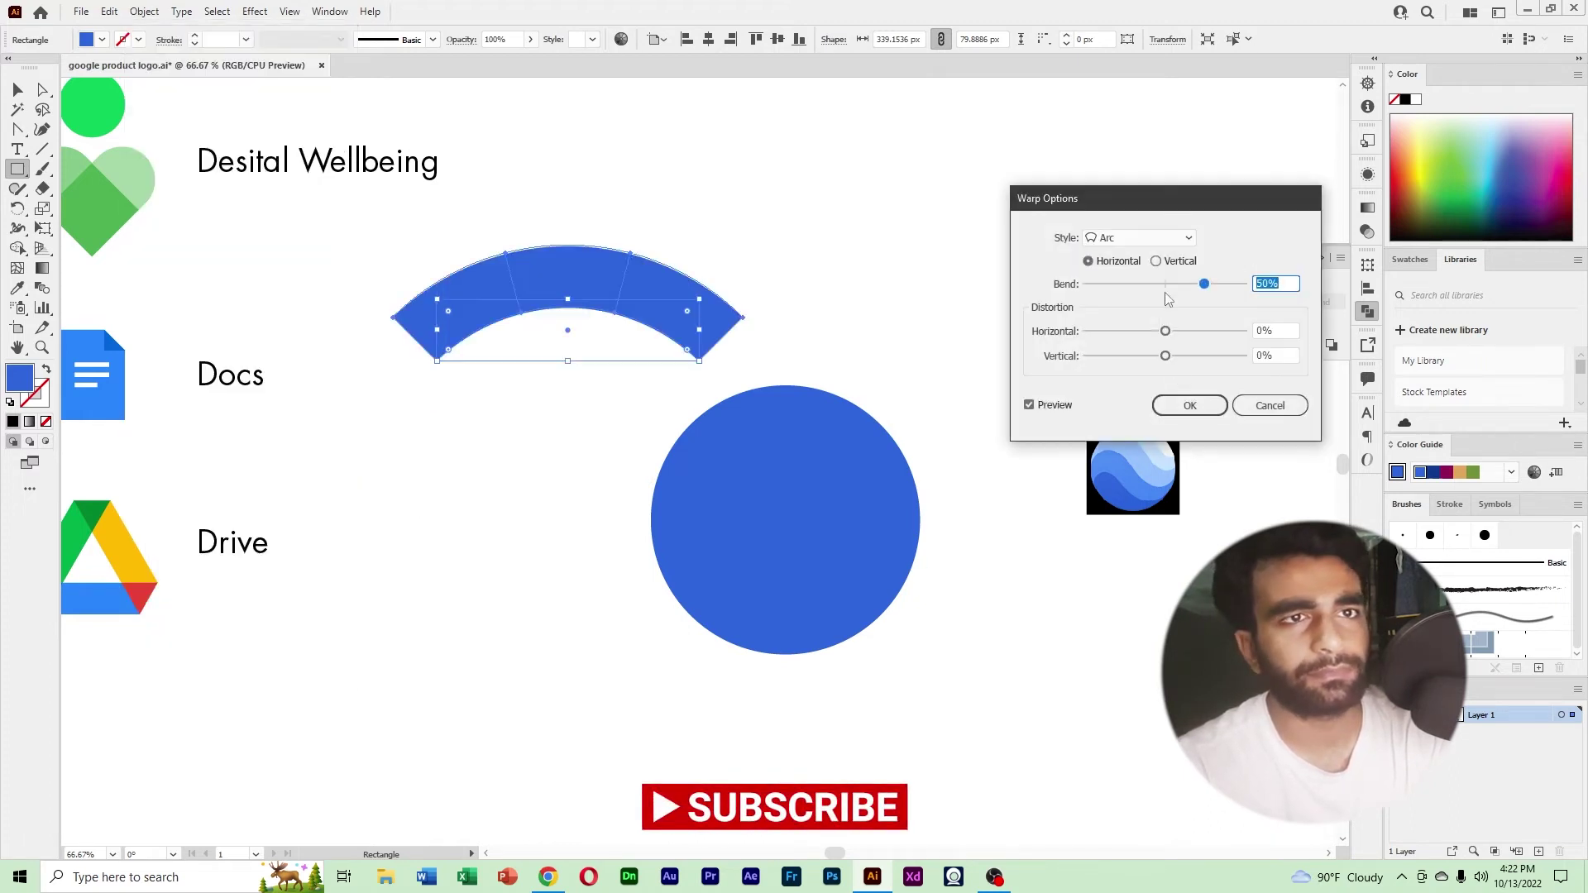
click(1146, 238)
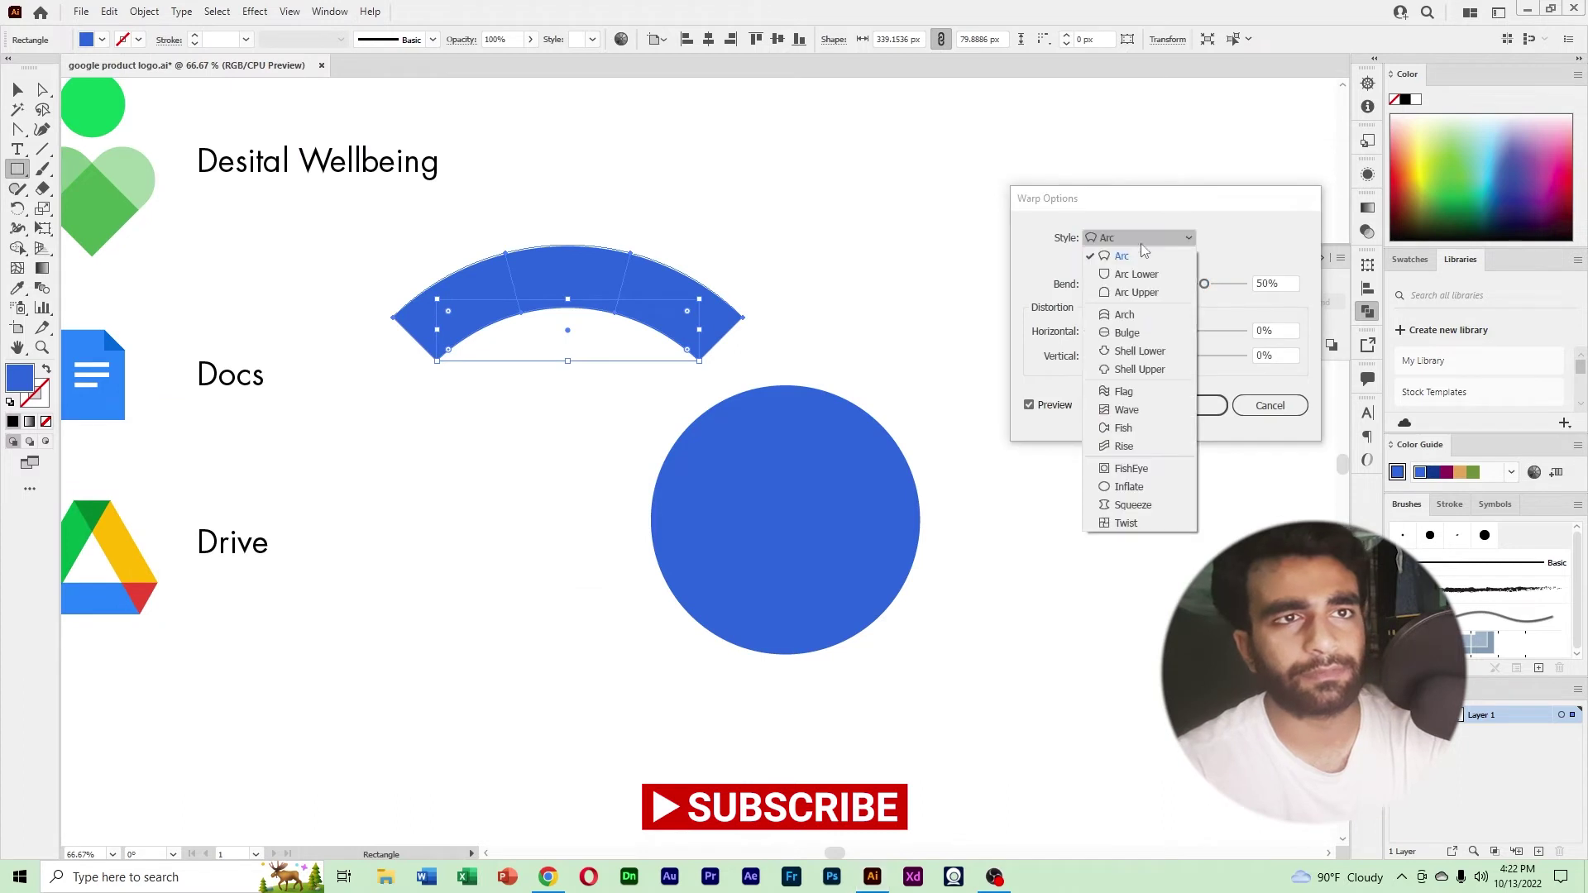
click(1134, 394)
drag(1208, 286, 1101, 289)
key(Return)
click(144, 11)
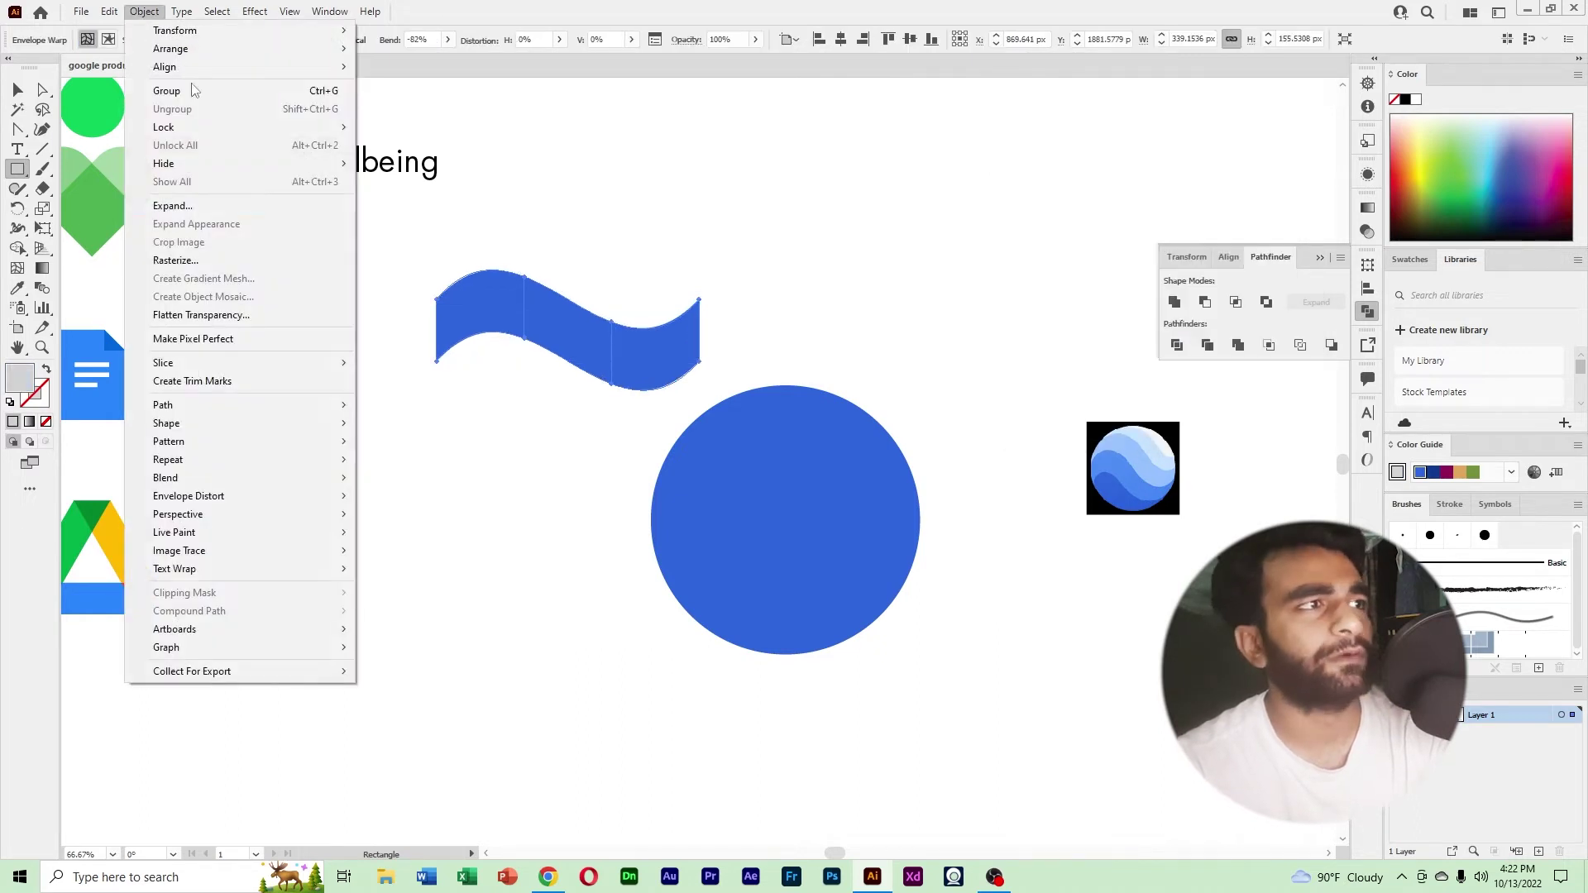
click(173, 206)
Duplicate the wavy strip repeatedly at equal vertical intervals to build a continuous column above the circle.
click(749, 536)
drag(620, 333, 790, 212)
key(ctrl+d)
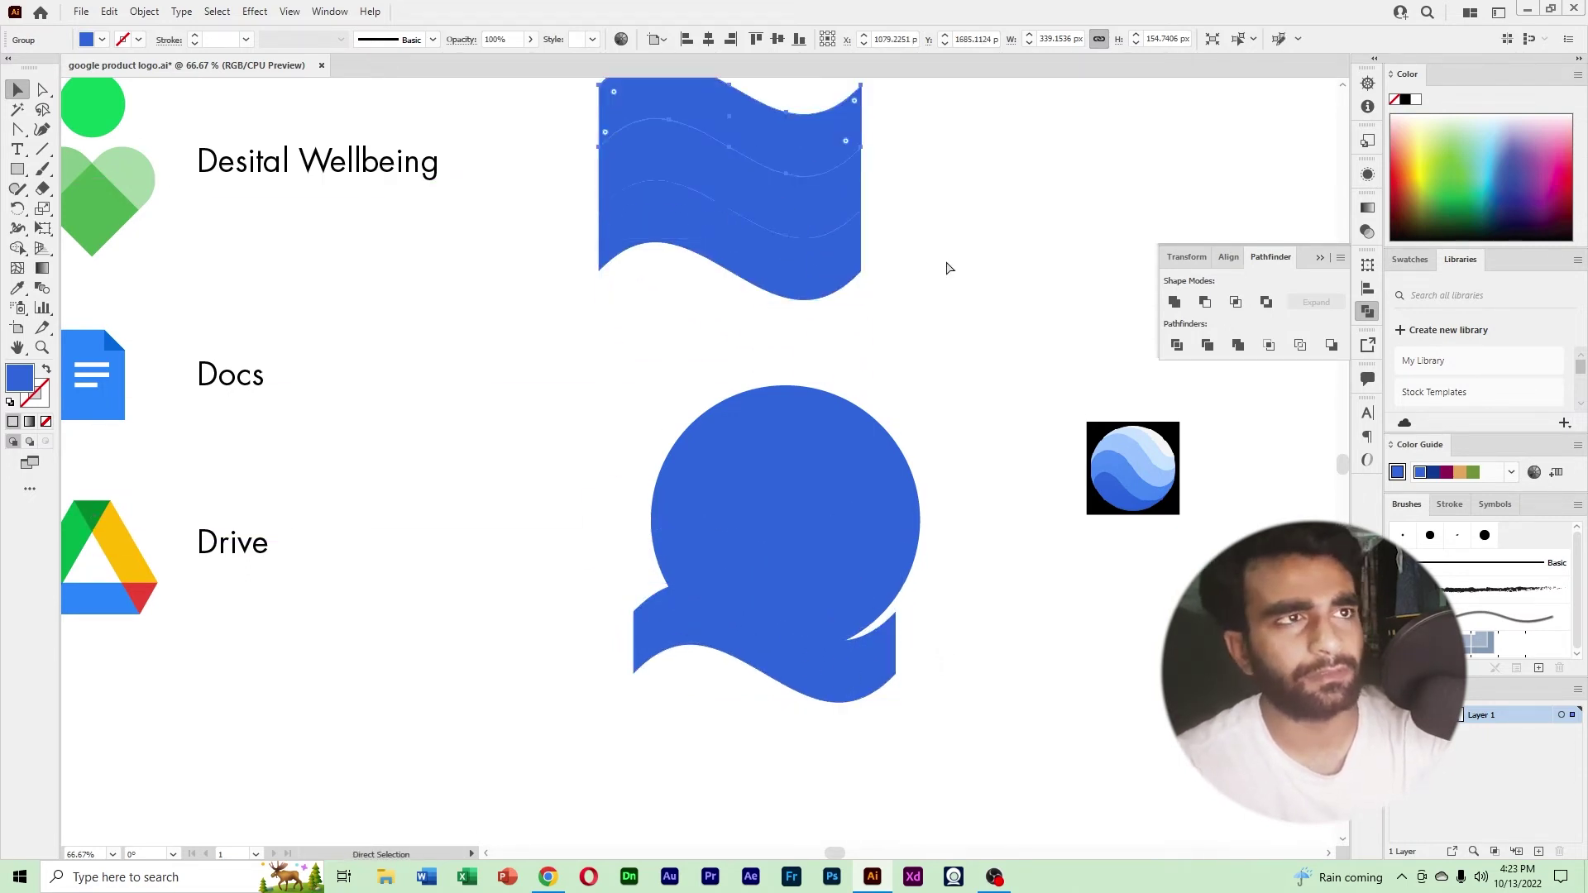
key(ctrl+d)
key(ctrl+d)
click(950, 268)
Delete the stray wavy strip overlapping the lower part of the blue circle.
scroll(740, 165, down, 1)
drag(741, 165, 695, 634)
scroll(830, 525, down, 1)
drag(829, 525, 786, 307)
click(742, 643)
key(Delete)
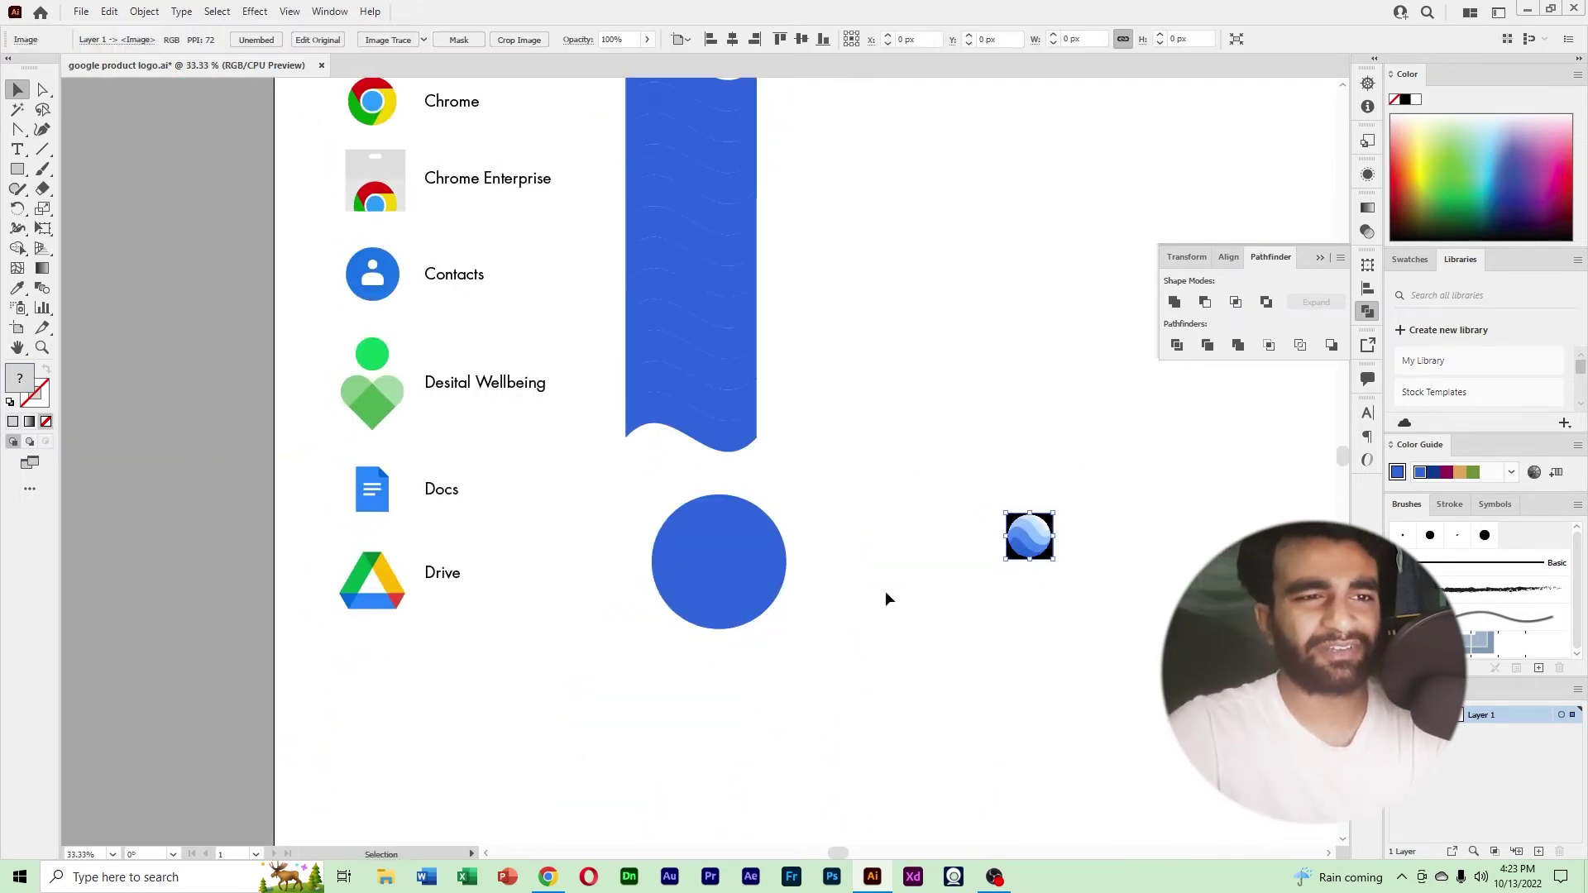
Move the blue circle to the right, clear of the column, and group the column's wavy strips.
drag(916, 507, 901, 647)
drag(756, 685, 872, 685)
drag(700, 636, 683, 146)
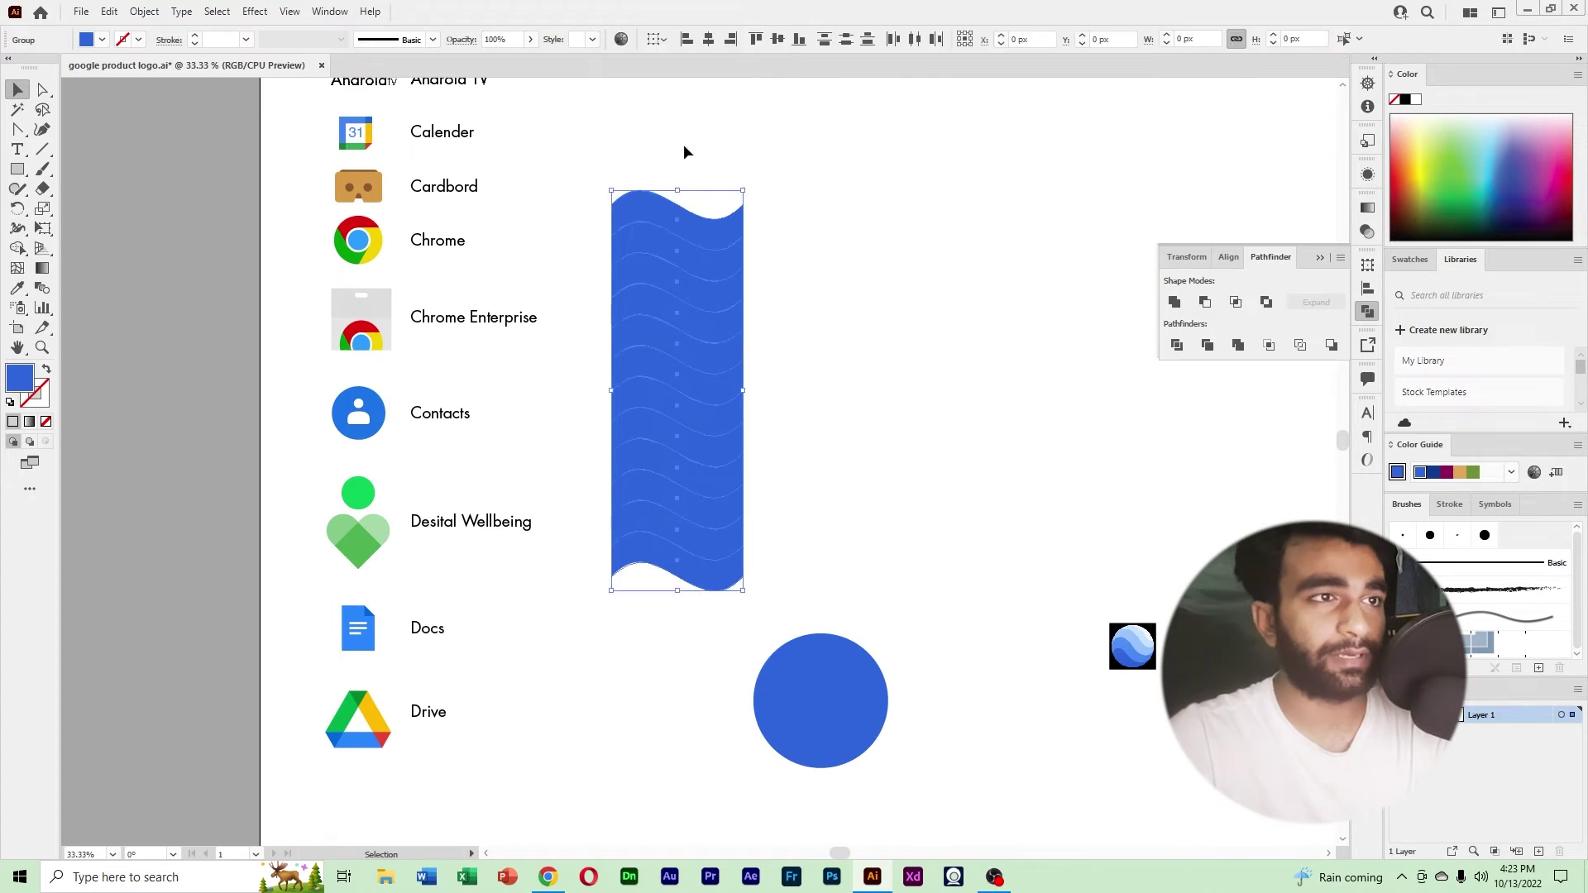
right_click(682, 387)
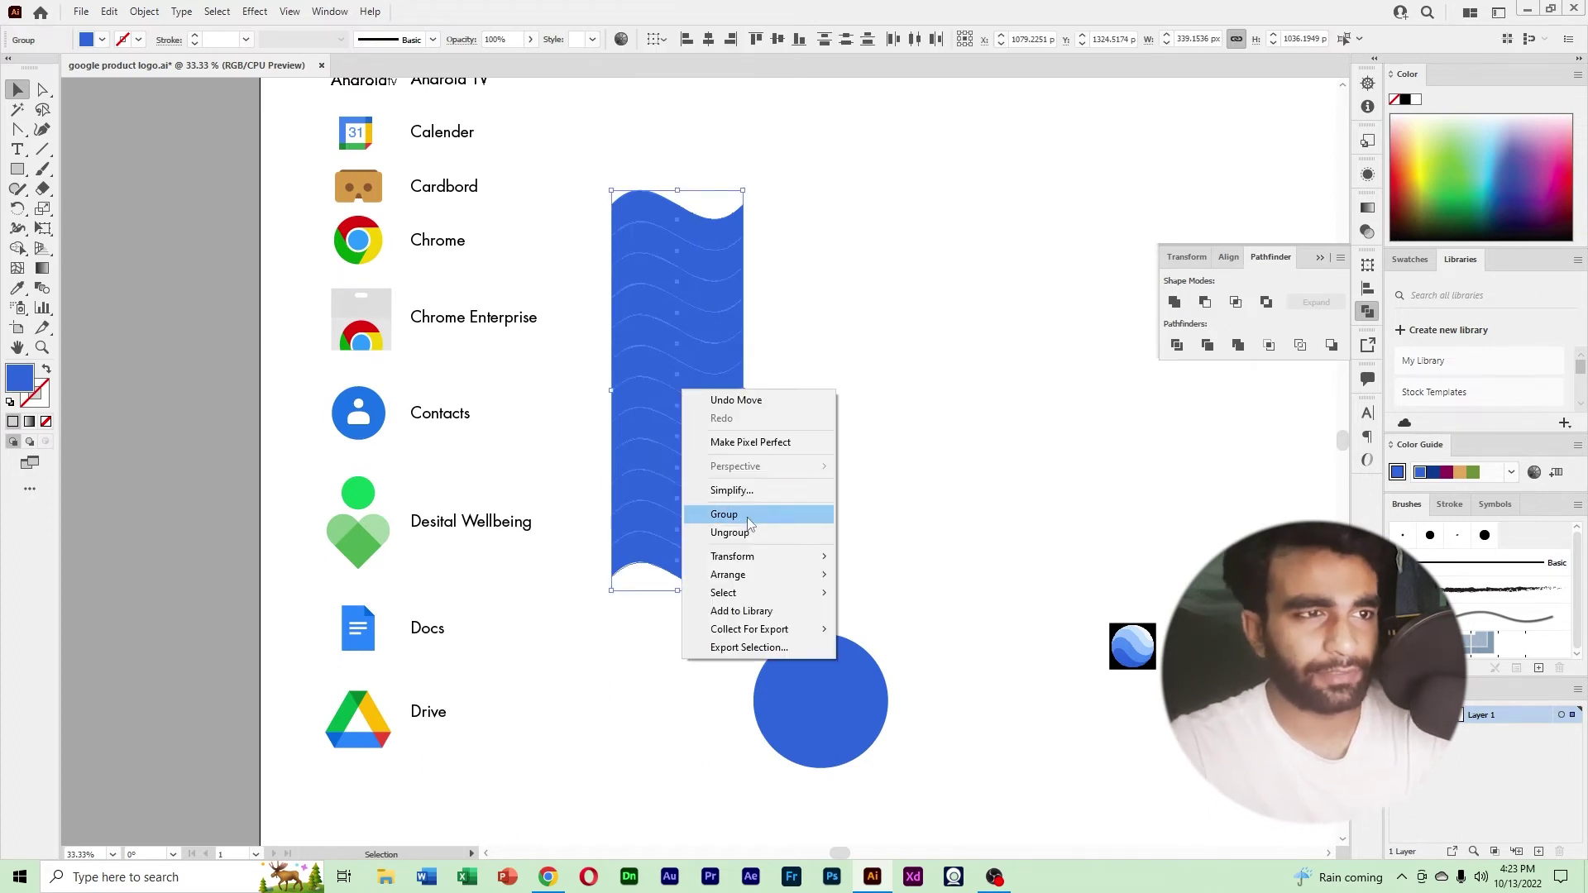
click(746, 517)
Place the circle over the middle of the wavy column, scaled down to about 308 px, and send the column to the back.
drag(867, 748, 742, 424)
click(681, 385)
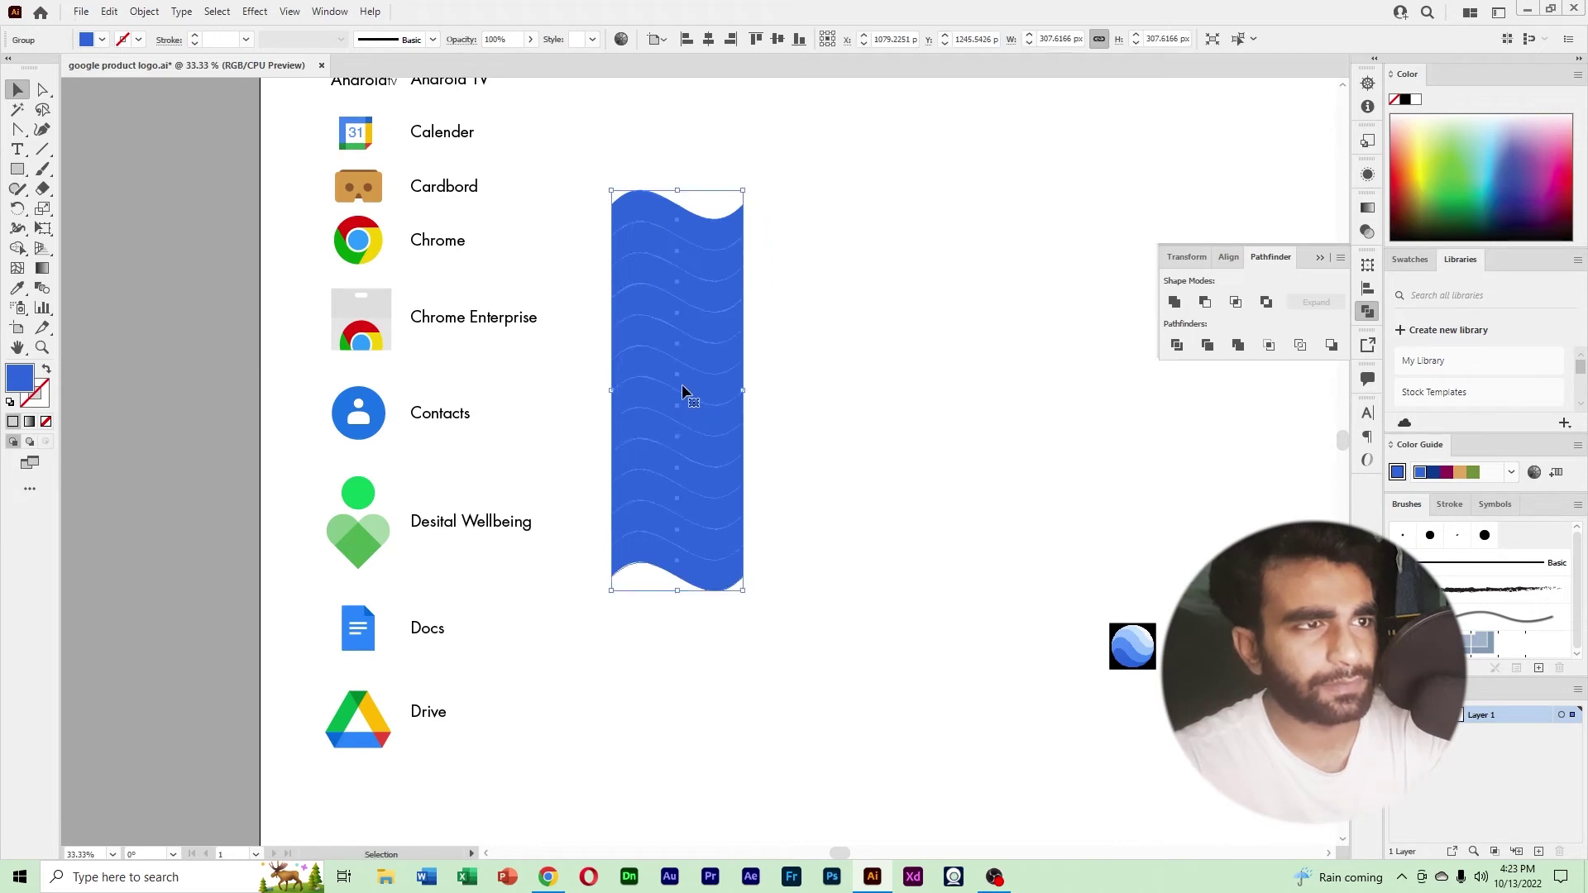
shift+click(685, 385)
right_click(719, 354)
mouse_move(795, 557)
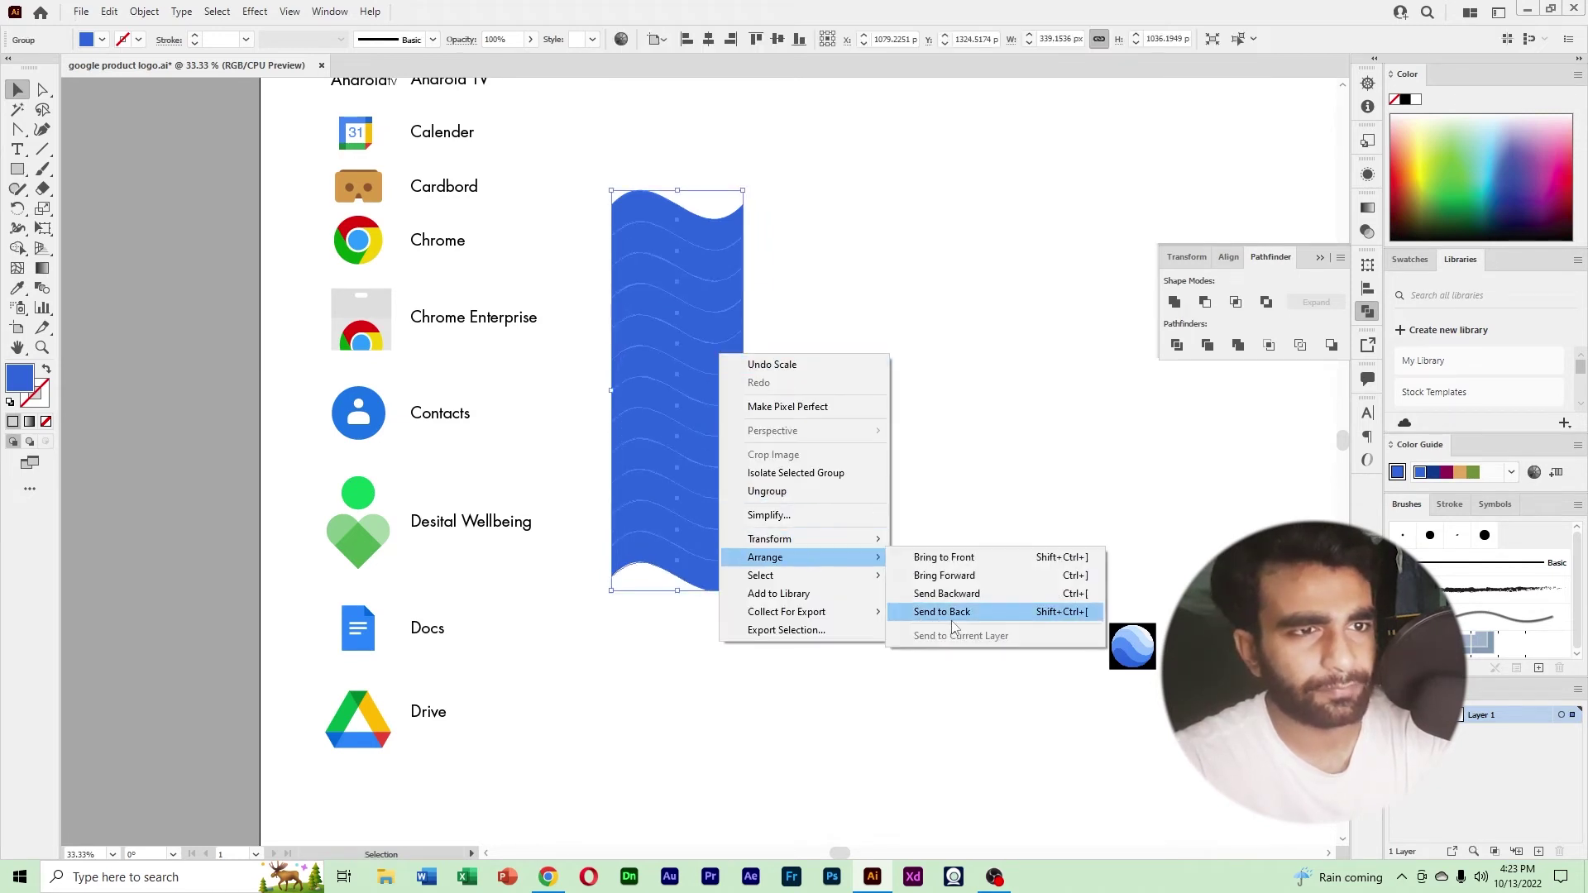
click(959, 610)
Fill the circle with light green and set its opacity to 20%.
click(668, 385)
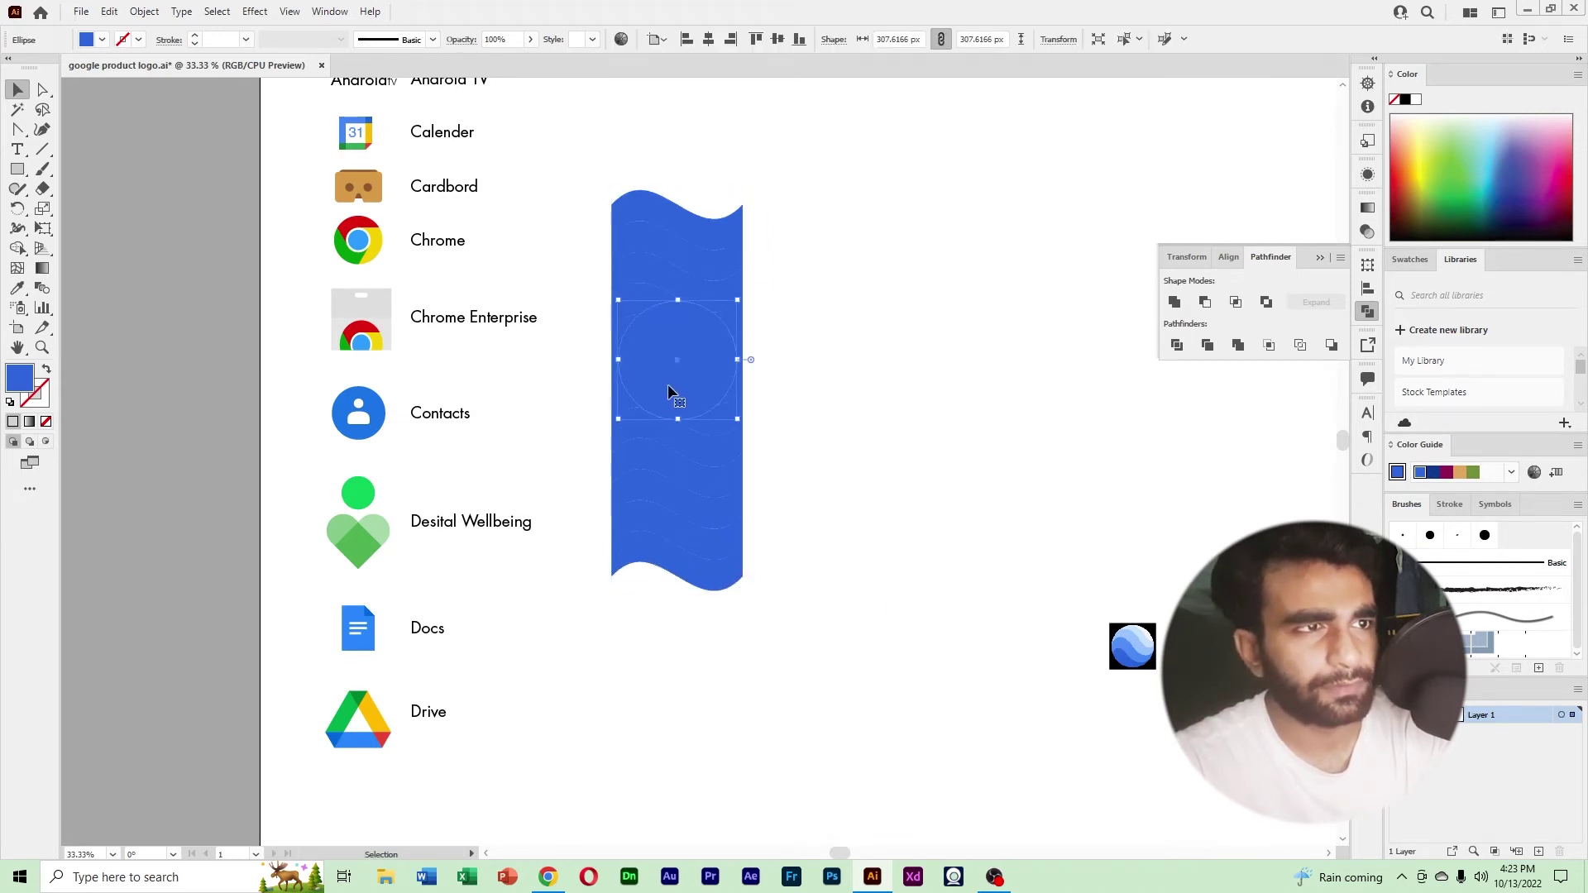
click(514, 39)
click(1454, 150)
double_click(514, 39)
text(20)
key(Return)
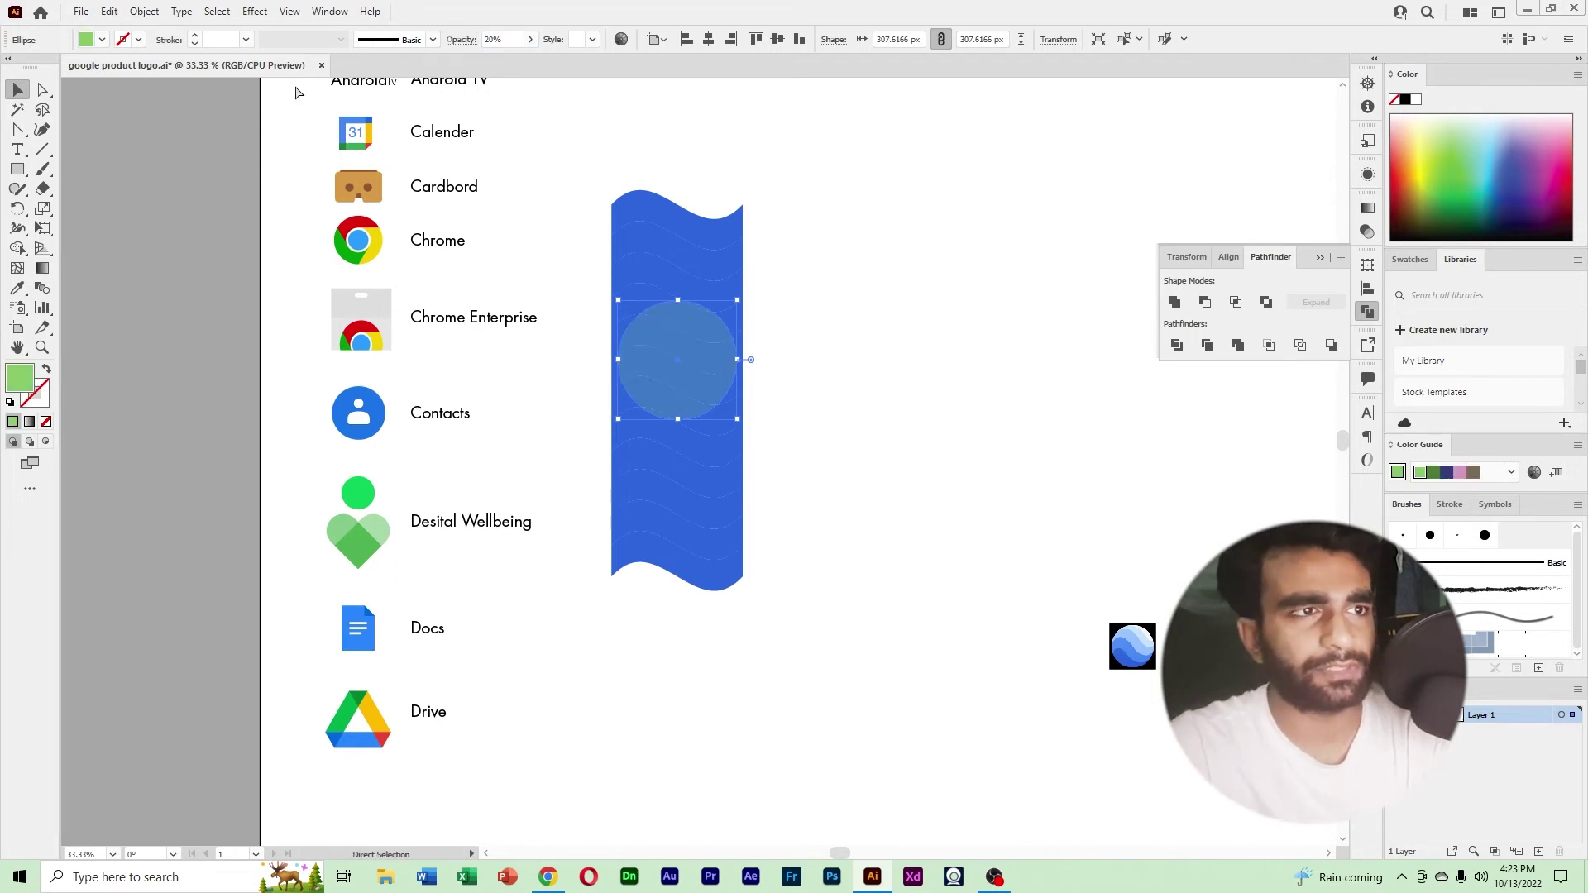
Shift the translucent circle to the column's right edge and duplicate the circle and column together to the right.
scroll(488, 124, up, 1)
drag(1003, 452, 843, 206)
drag(1282, 675, 1064, 561)
mouse_move(715, 325)
mouse_down()
mouse_move(706, 350)
mouse_move(726, 344)
mouse_up()
drag(913, 438, 795, 331)
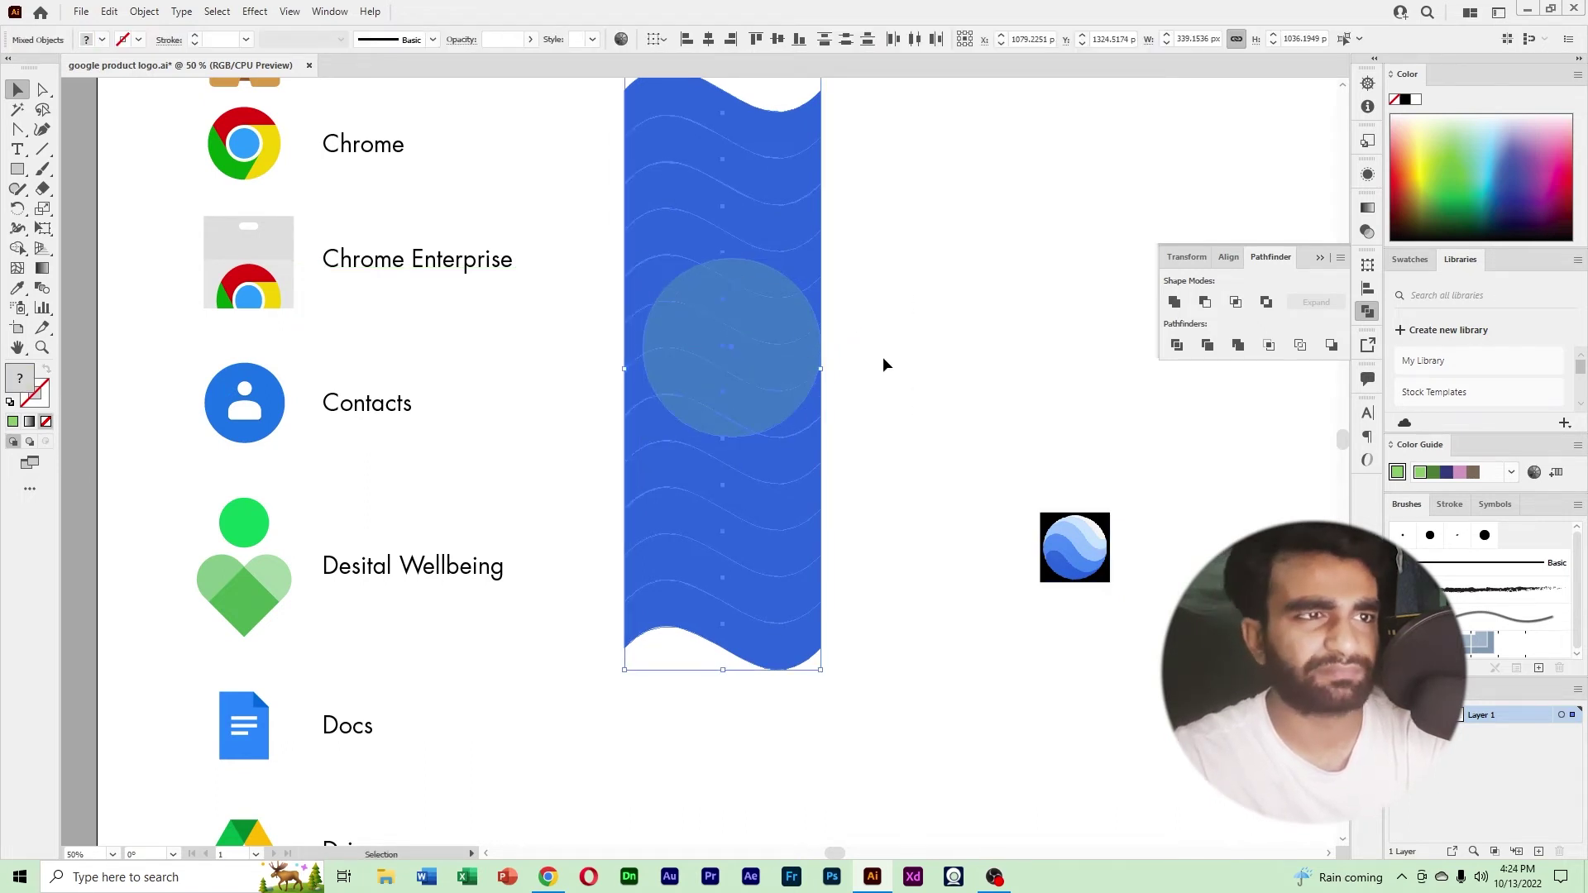
drag(673, 281, 893, 281)
drag(1132, 412, 1026, 370)
Set the opacity of the circle on the duplicated column to 100%.
click(846, 305)
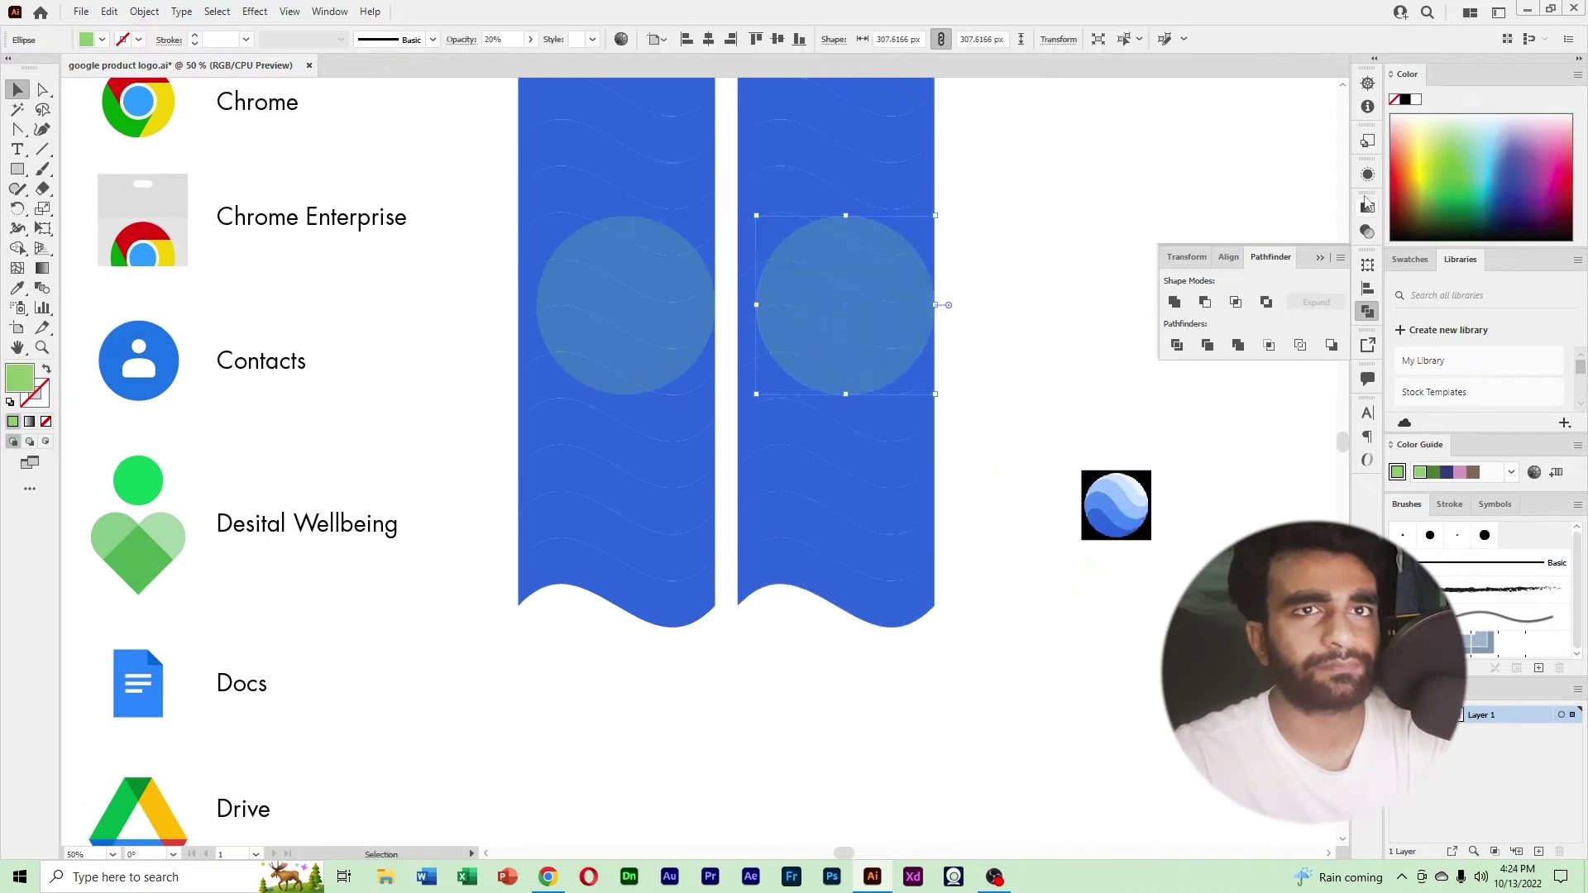
click(505, 39)
text(100)
key(Return)
click(985, 355)
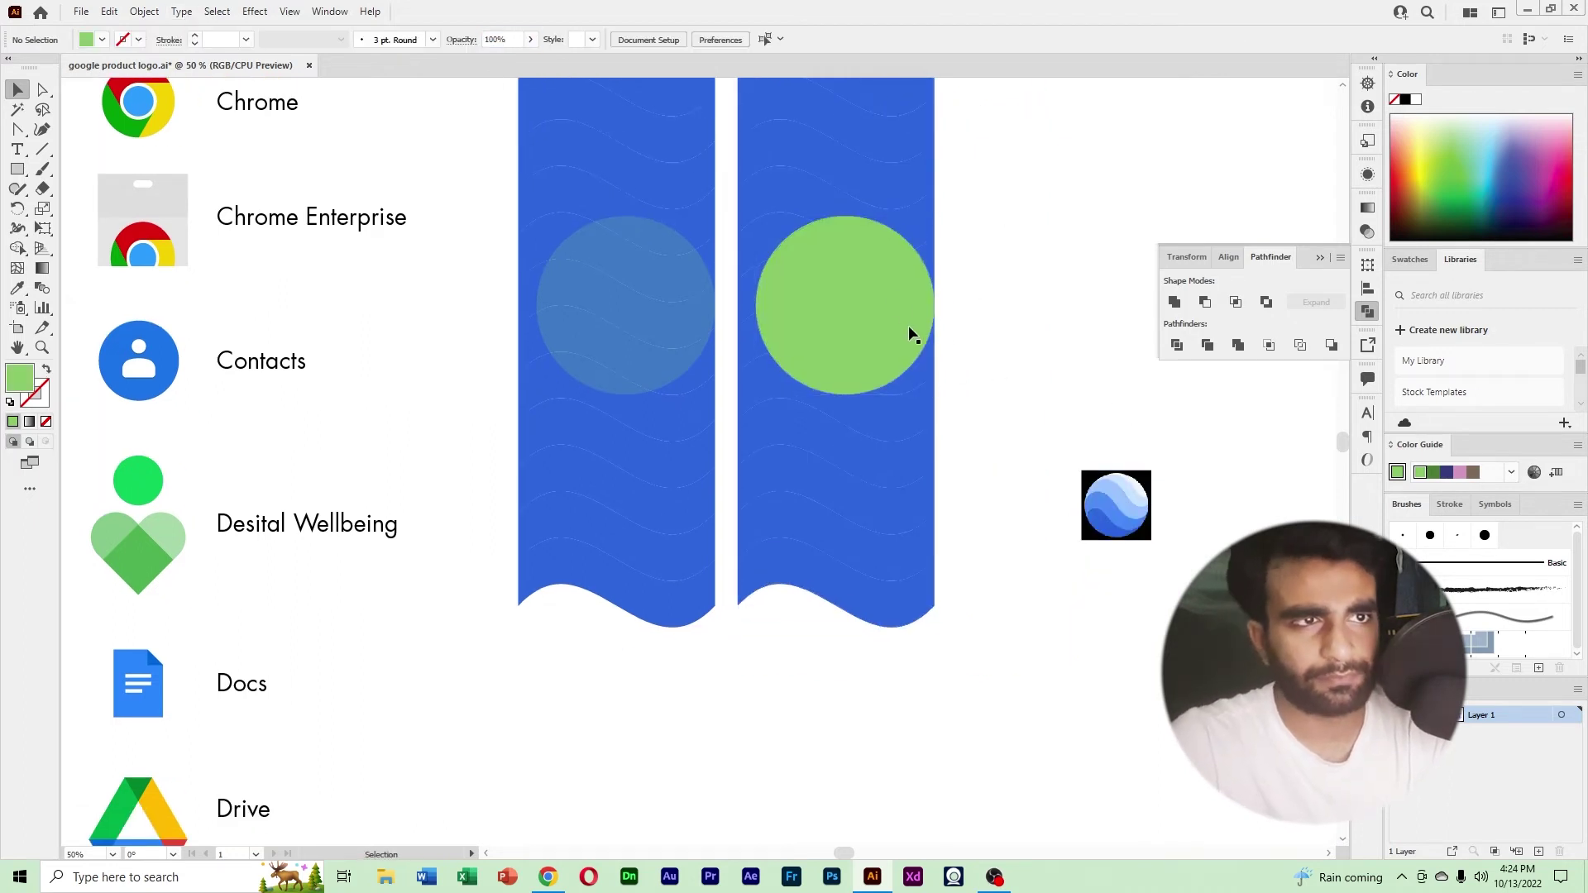
Remove every part of the duplicated column outside the green circle with Shape Builder, keeping the circle divided into wavy bands.
drag(894, 314, 891, 314)
drag(972, 389, 826, 257)
click(18, 248)
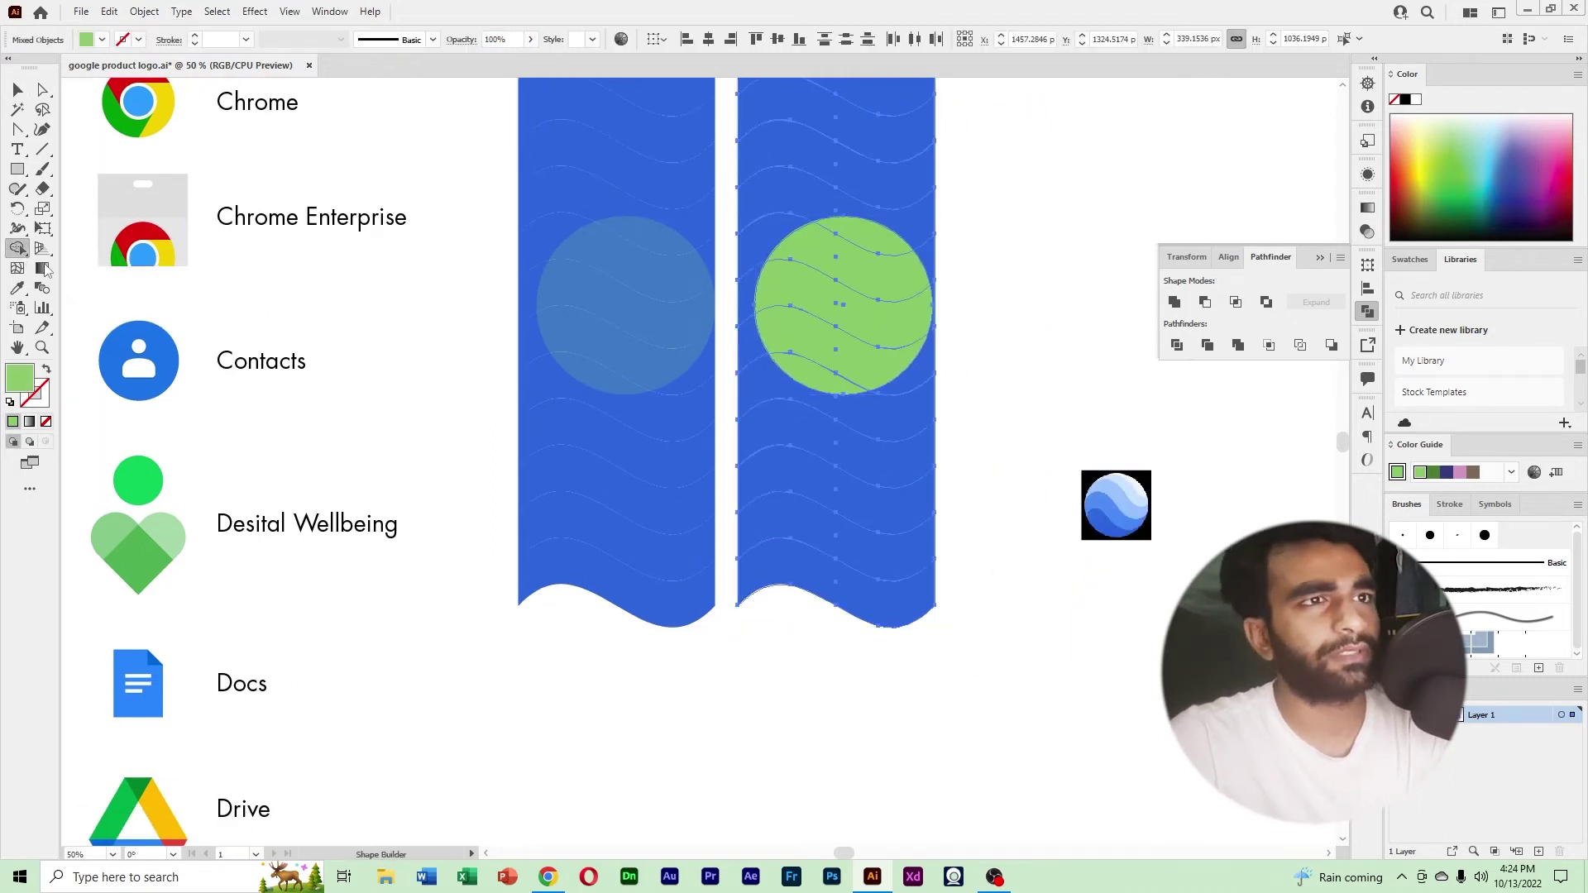
scroll(807, 204, up, 3)
alt+click(890, 344)
mouse_move(772, 389)
mouse_down()
mouse_move(742, 498)
mouse_move(782, 815)
mouse_up()
drag(924, 418, 936, 466)
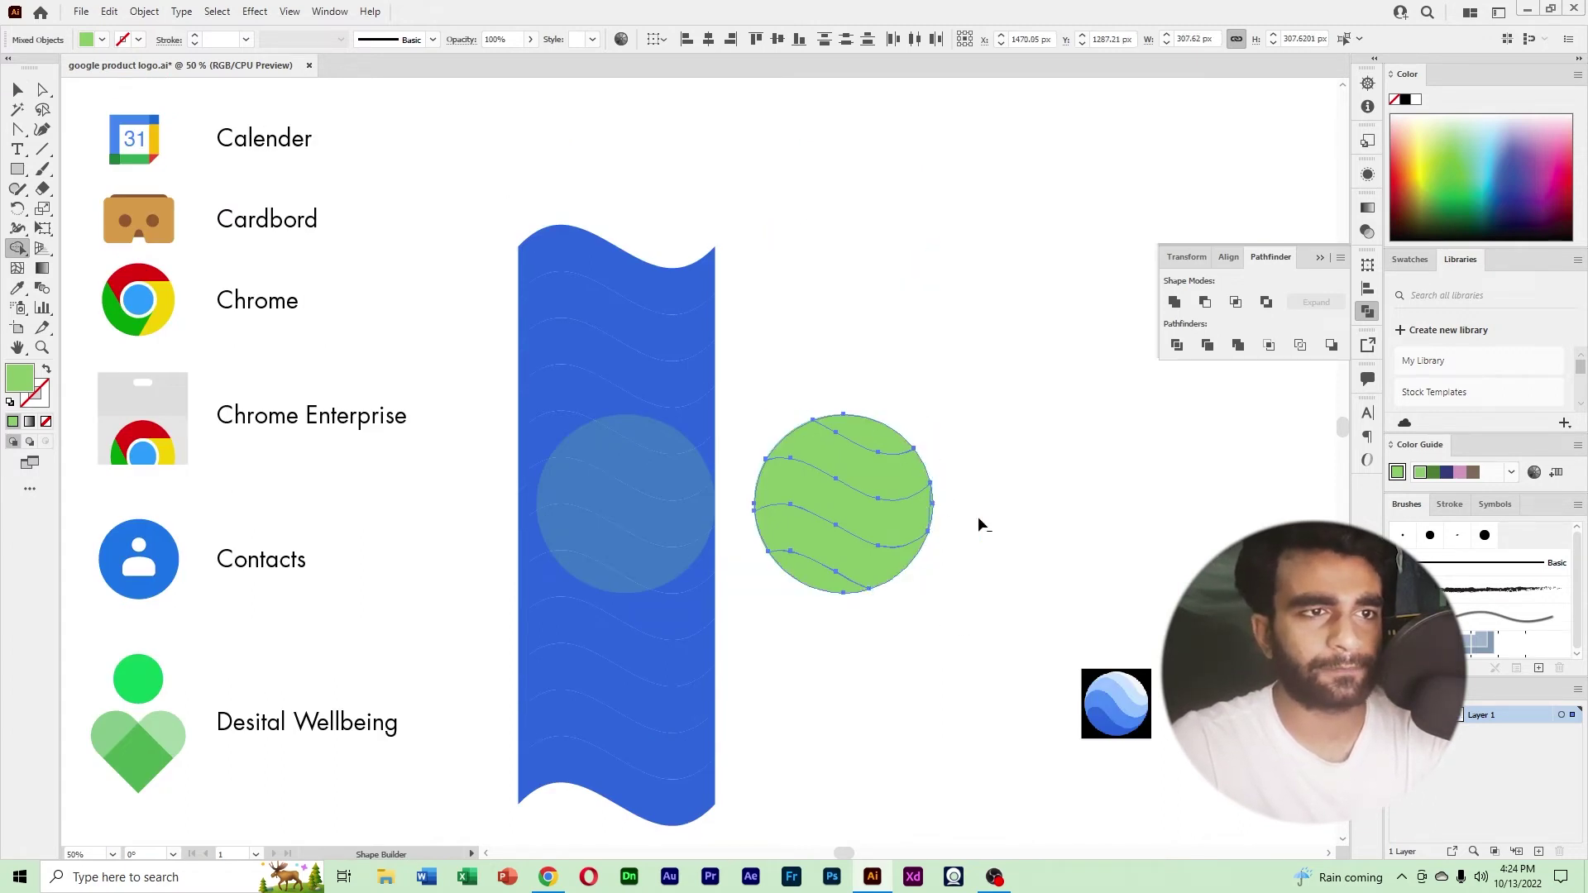
drag(826, 453, 929, 518)
click(18, 91)
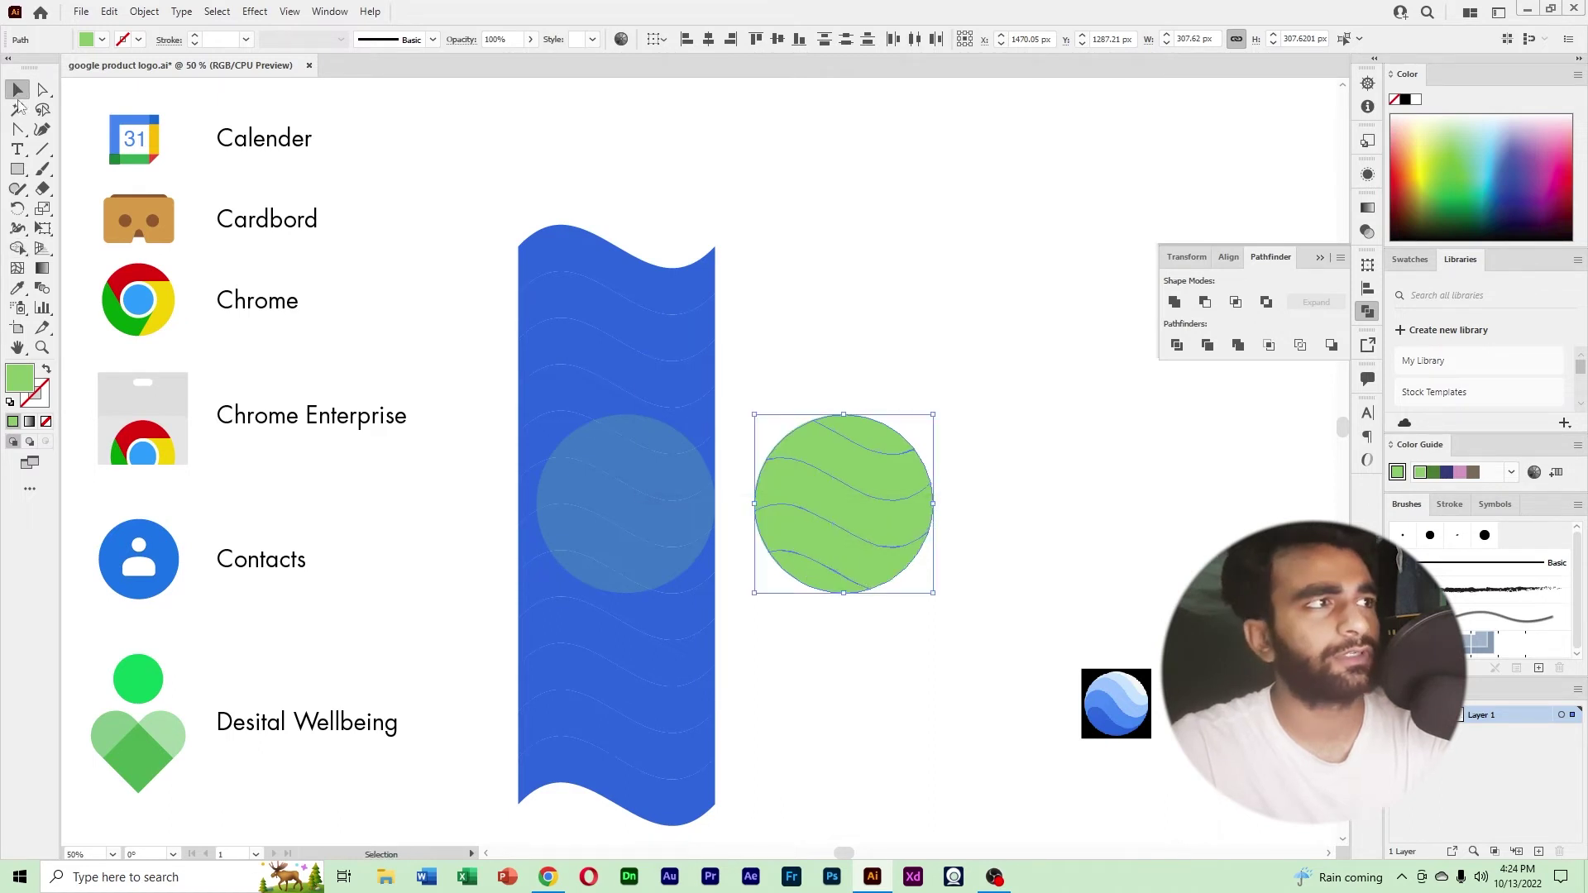
click(835, 592)
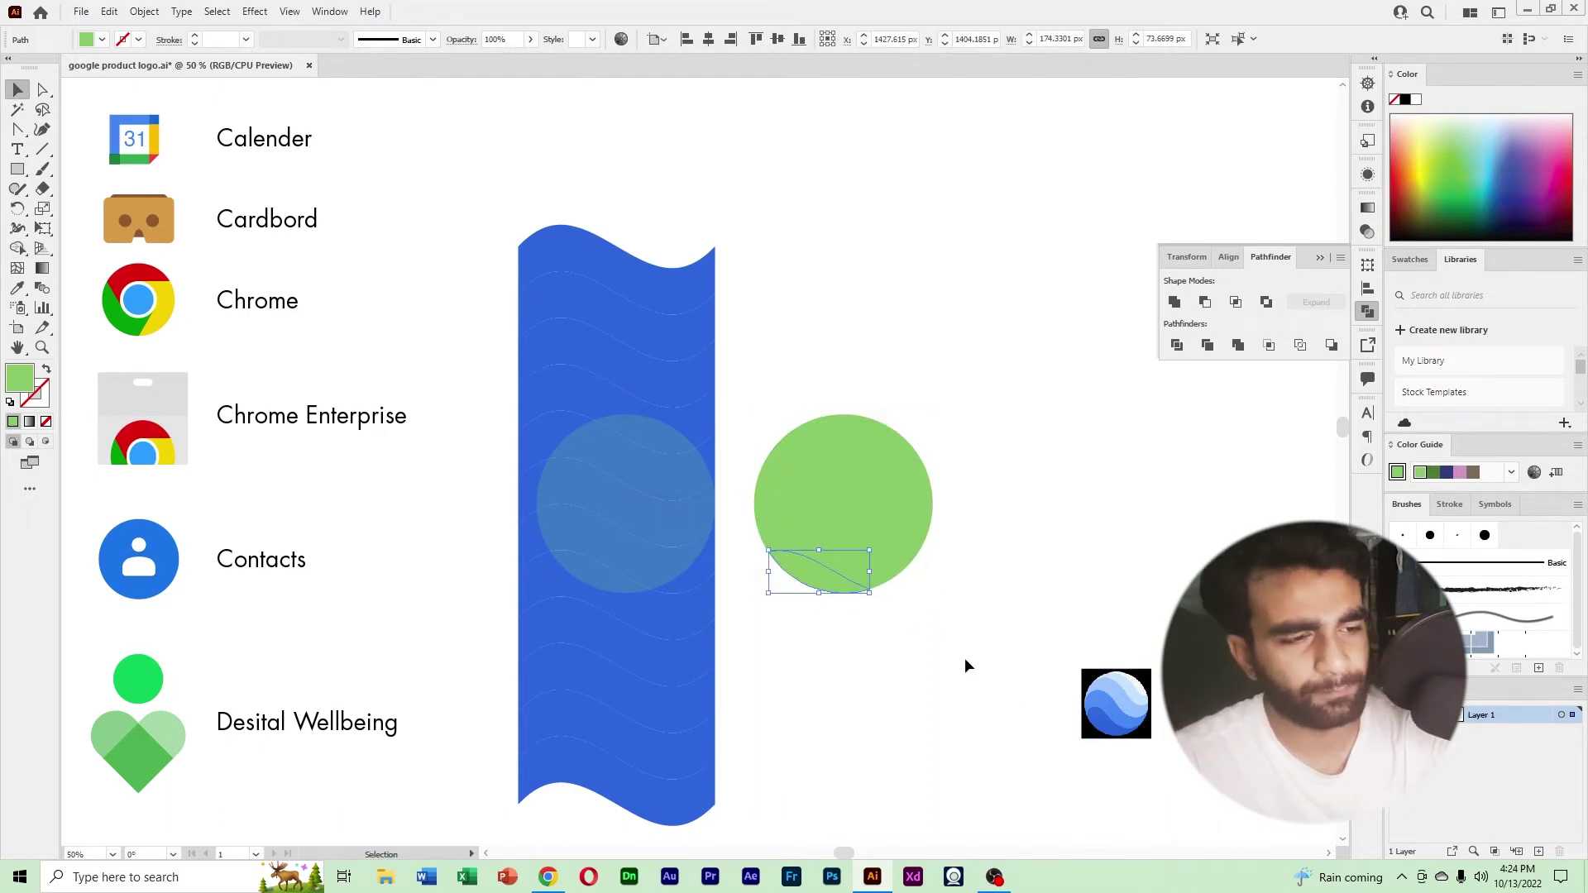
key(i)
click(1102, 718)
key(ctrl+z)
key(v)
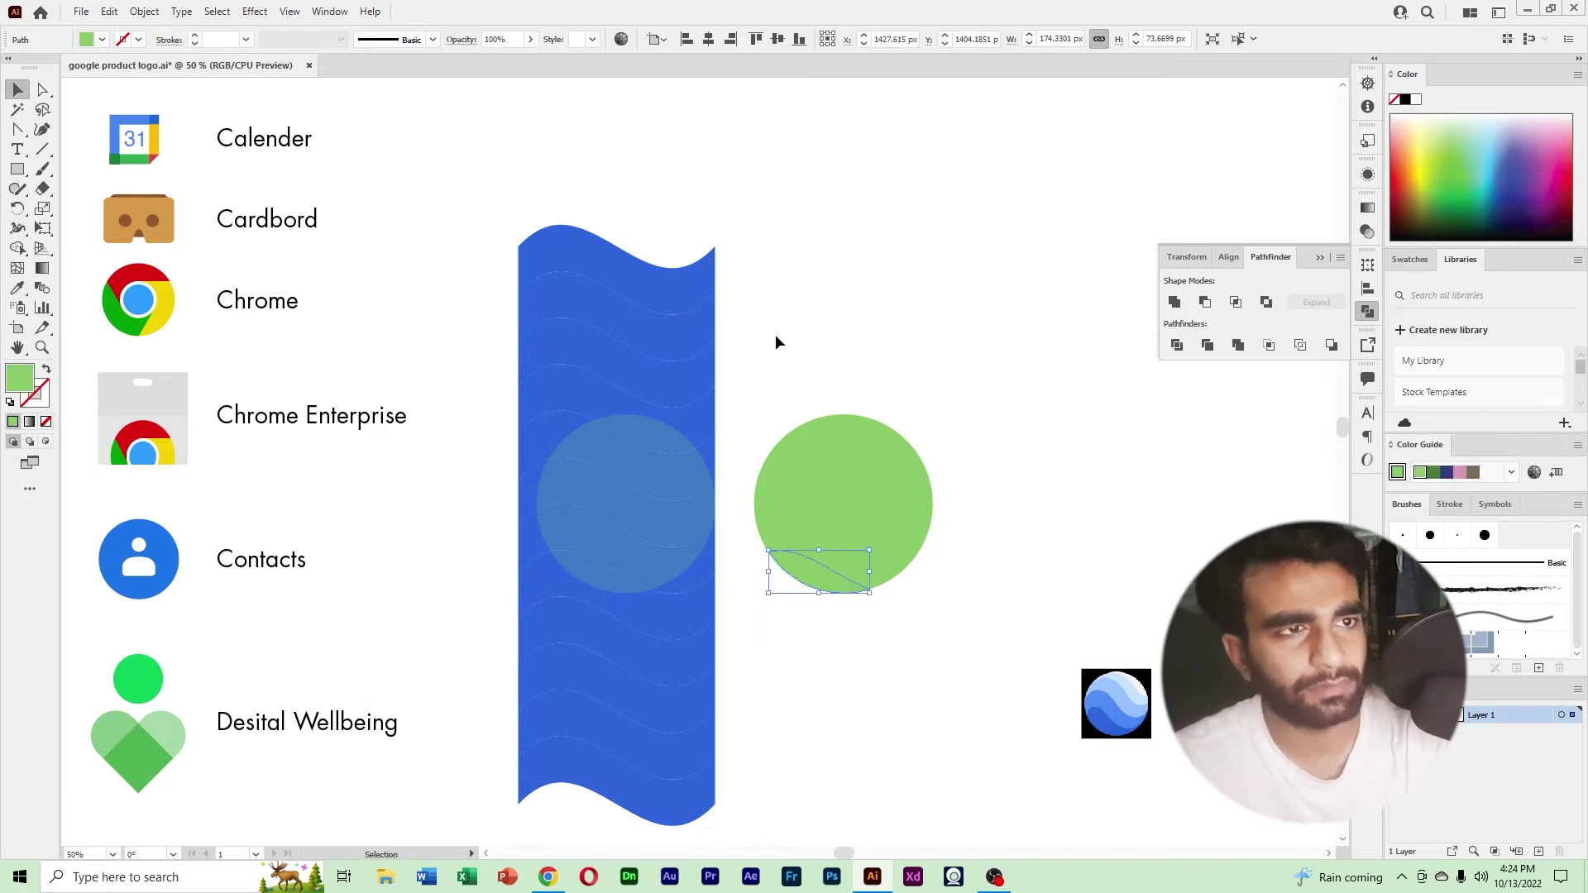
drag(776, 336, 976, 731)
click(976, 711)
Fill the circle's top band with dark blue and the second band with medium blue, both sampled from the Earth reference.
click(882, 434)
key(i)
click(1102, 716)
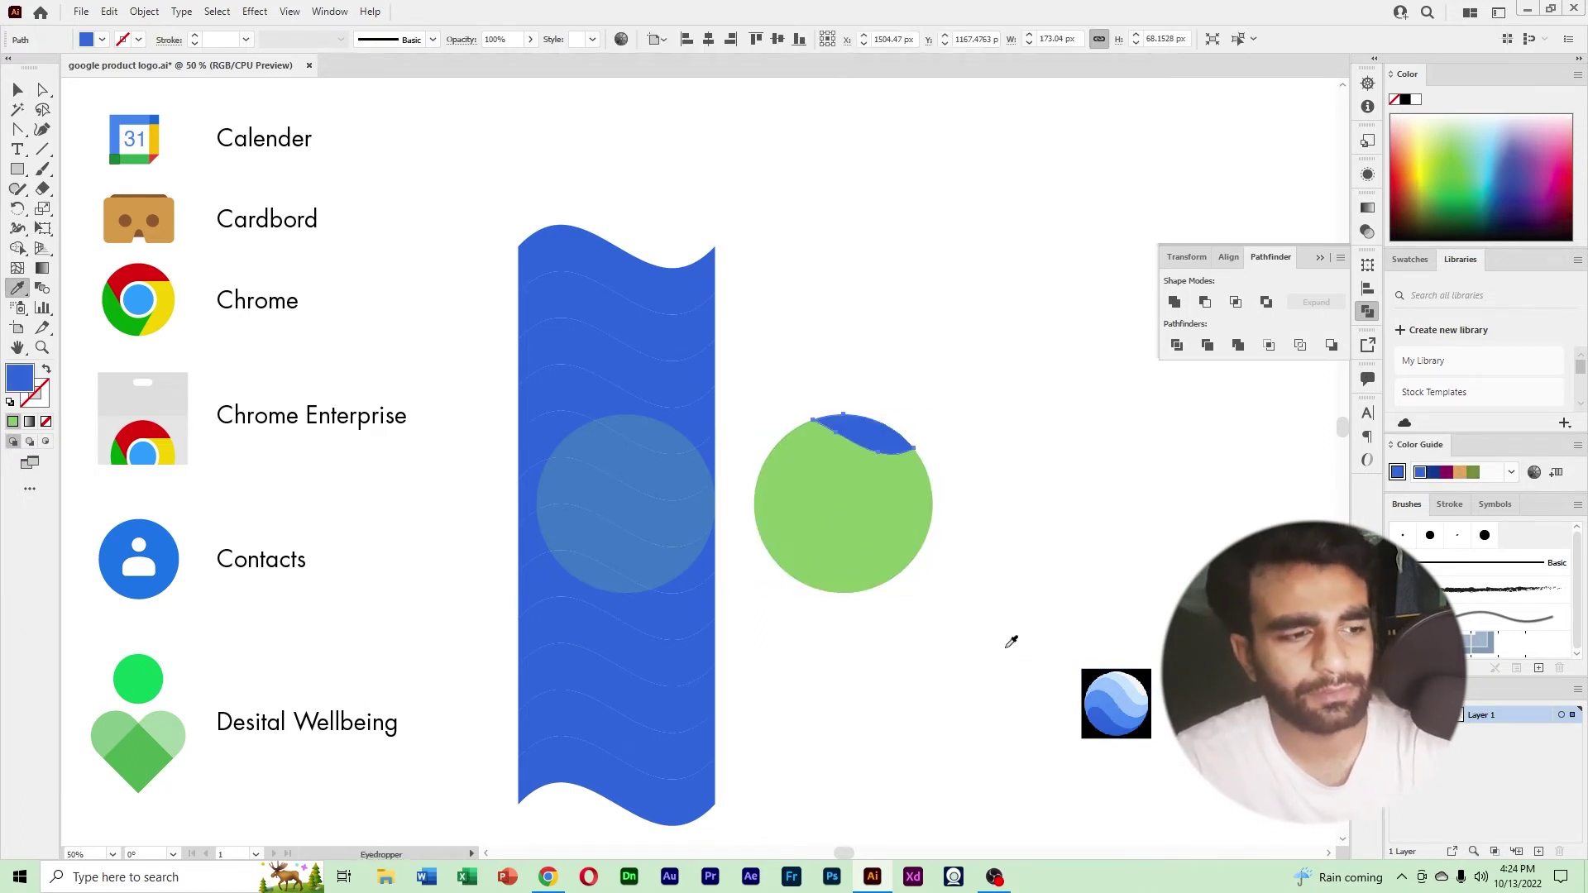
key(v)
click(880, 475)
key(i)
click(1108, 702)
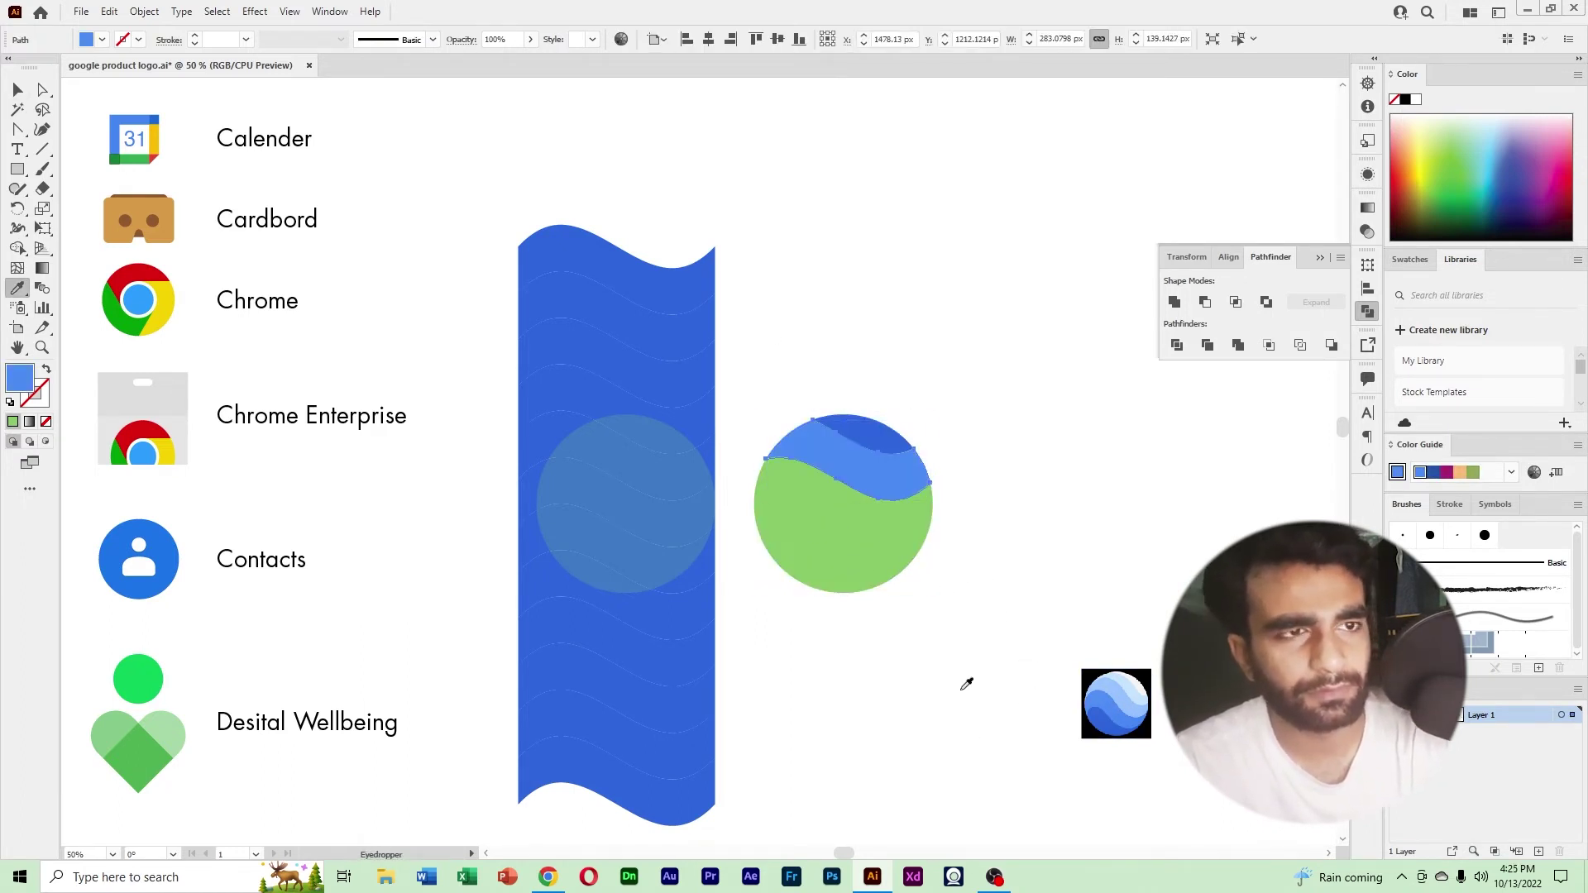
Fill the third band with light blue and the fourth with very pale blue, both sampled from the Earth reference.
key(v)
click(879, 523)
key(i)
click(1114, 694)
key(v)
click(878, 564)
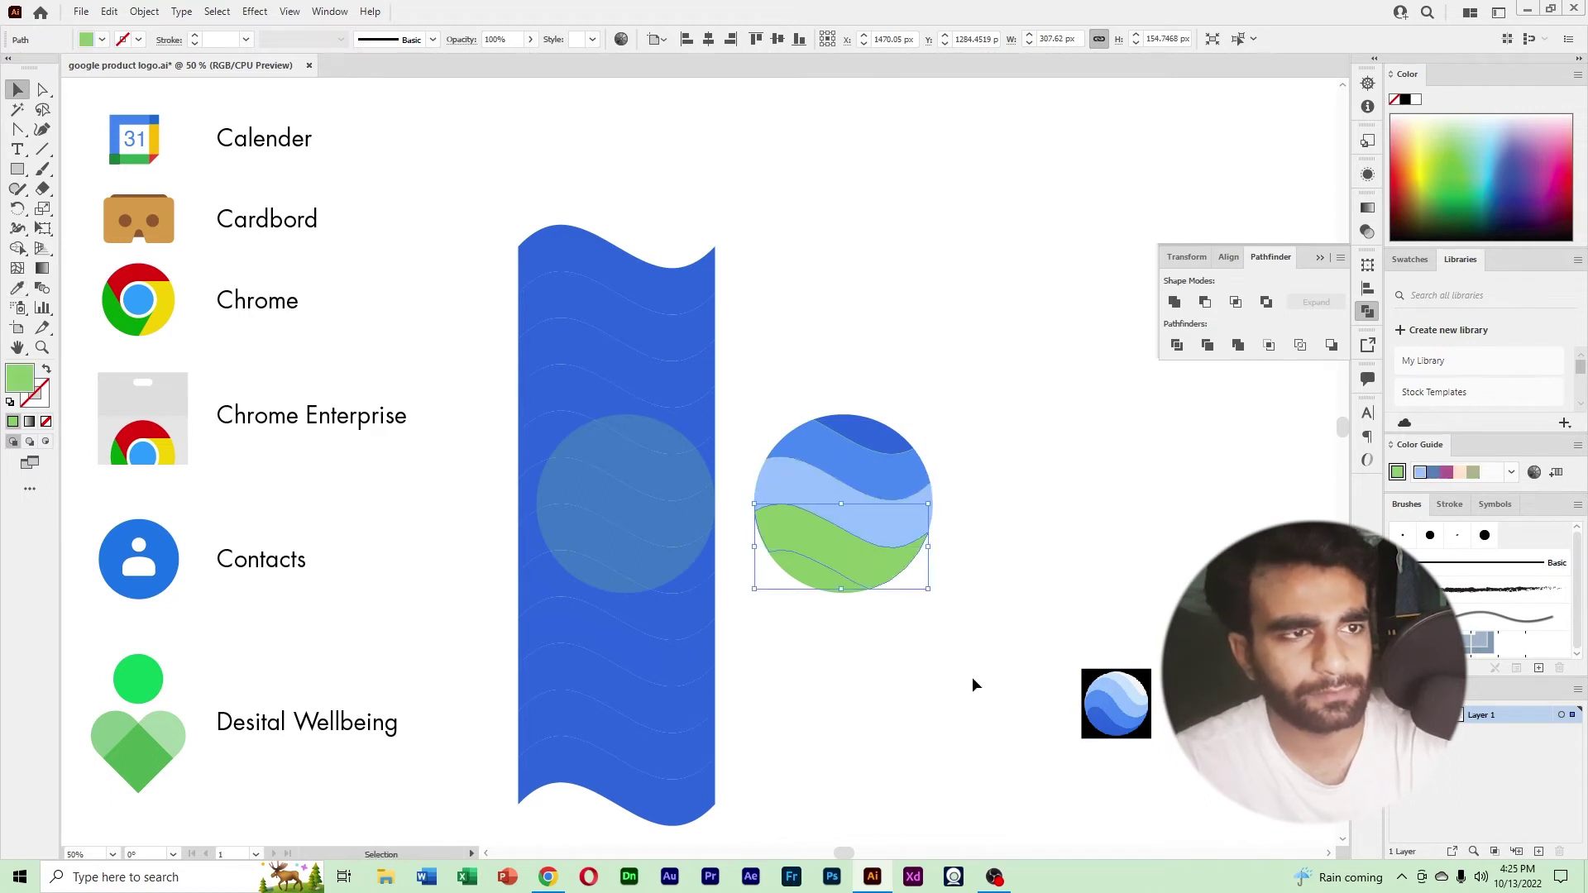
key(i)
click(1117, 684)
Fill the lowest band with the near-white sampled from the Earth reference's upper right.
key(v)
click(829, 580)
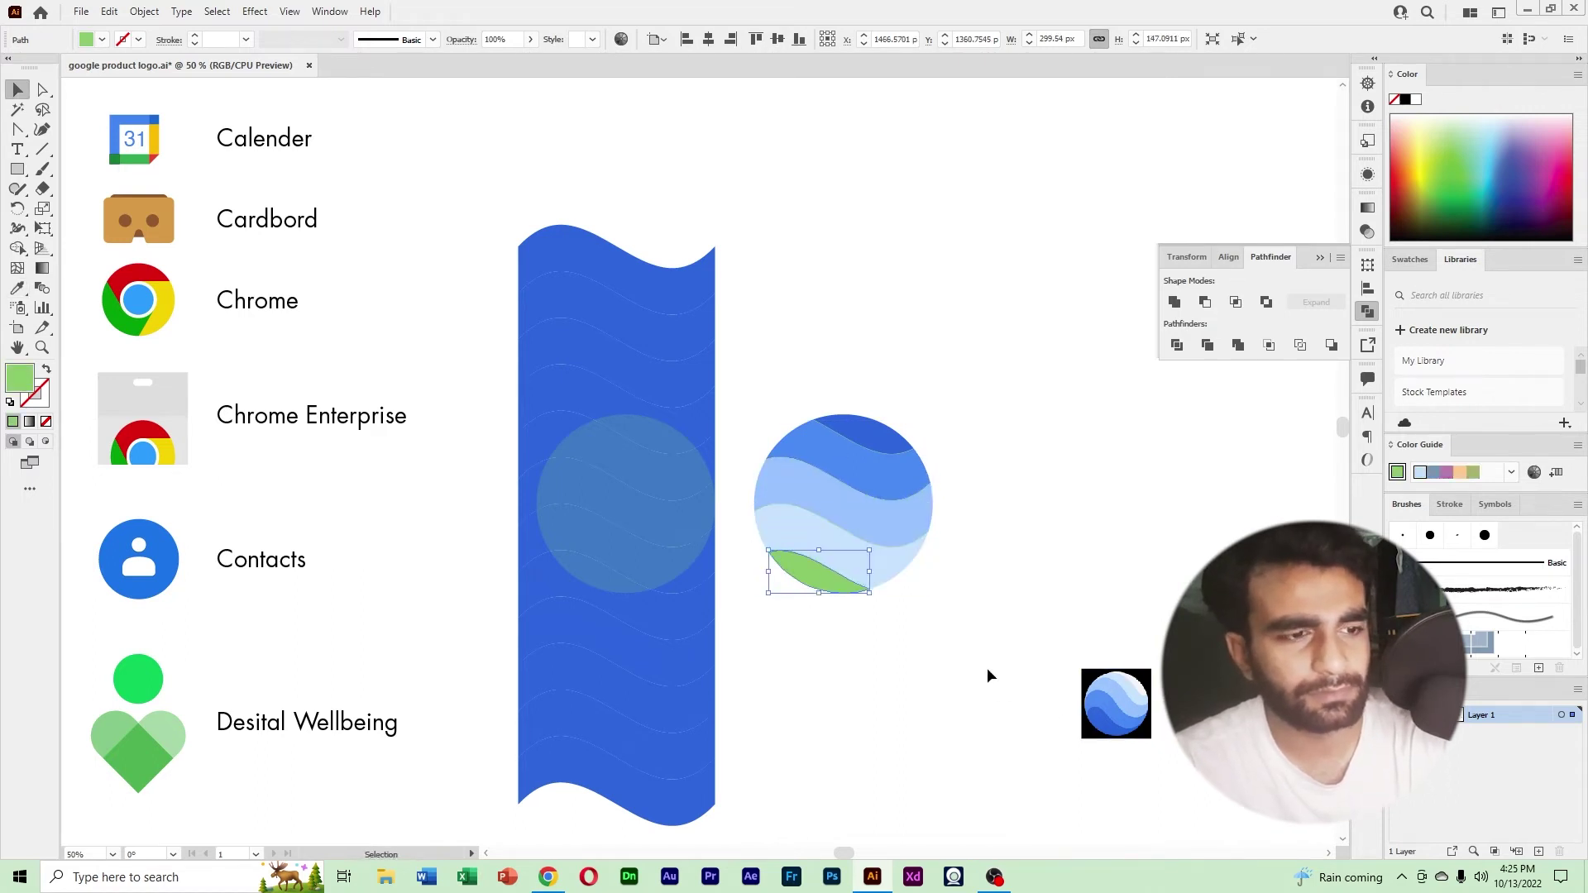
key(i)
click(1138, 682)
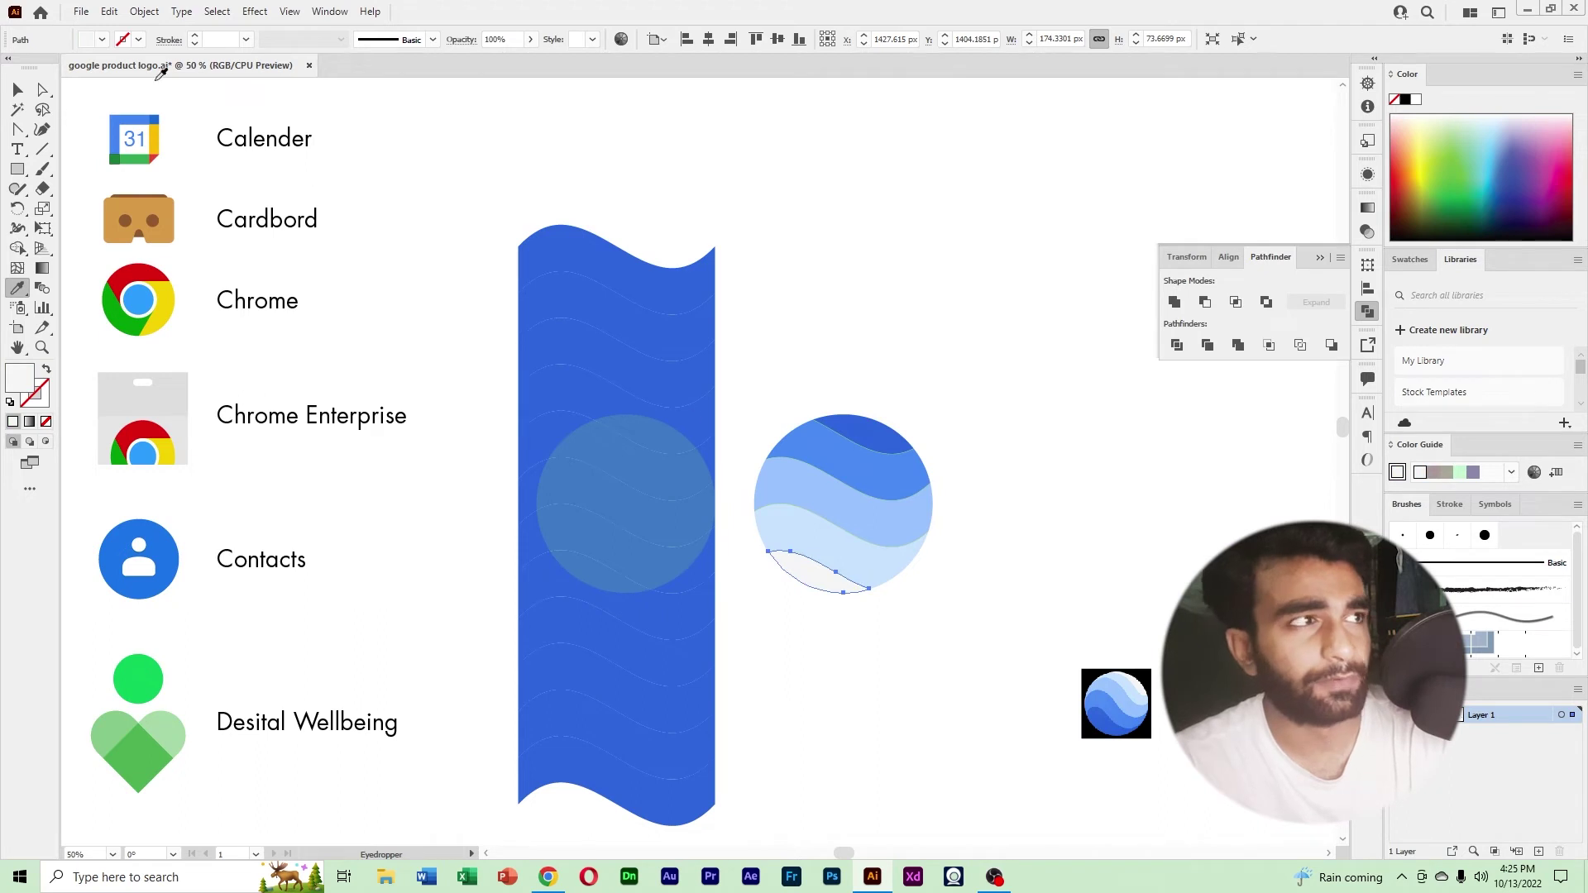
key(v)
click(948, 668)
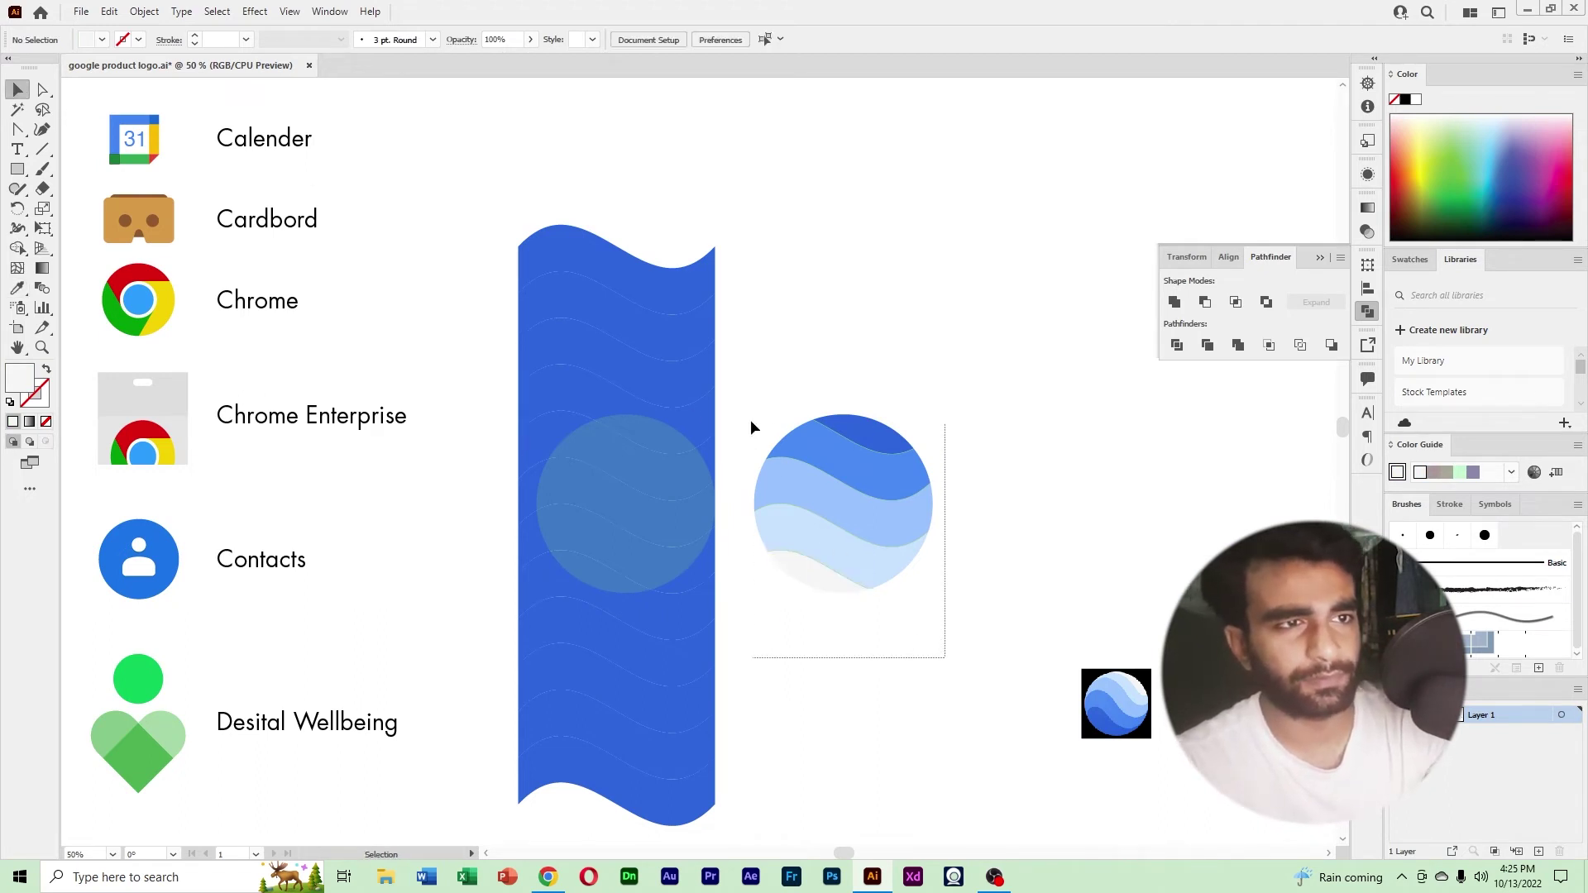
Group the five coloured bands of the Earth logo.
drag(752, 428, 749, 365)
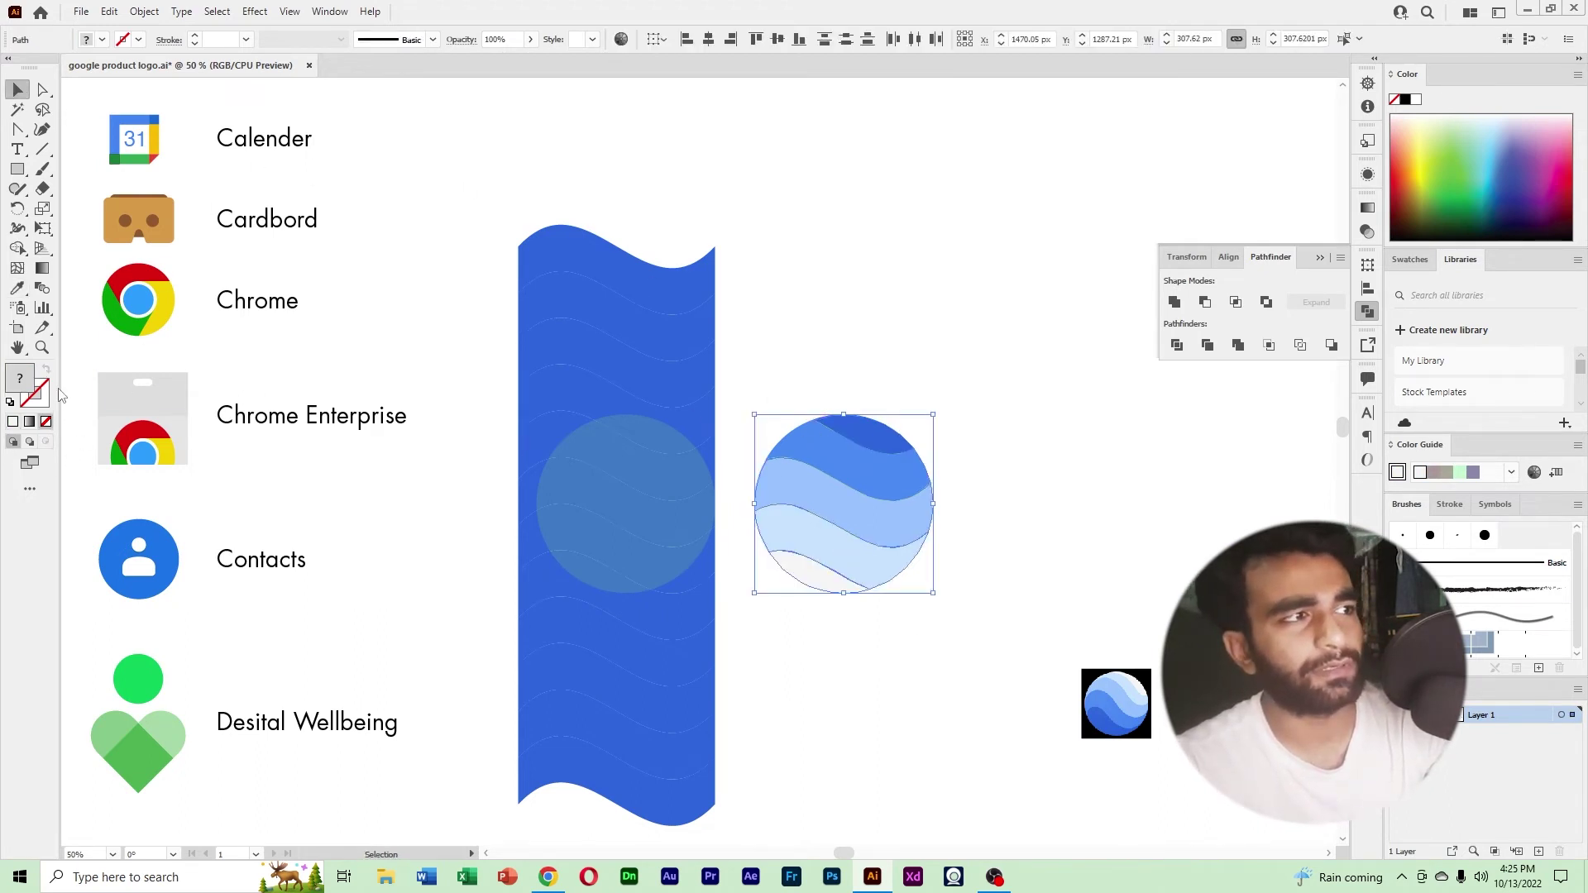
right_click(843, 526)
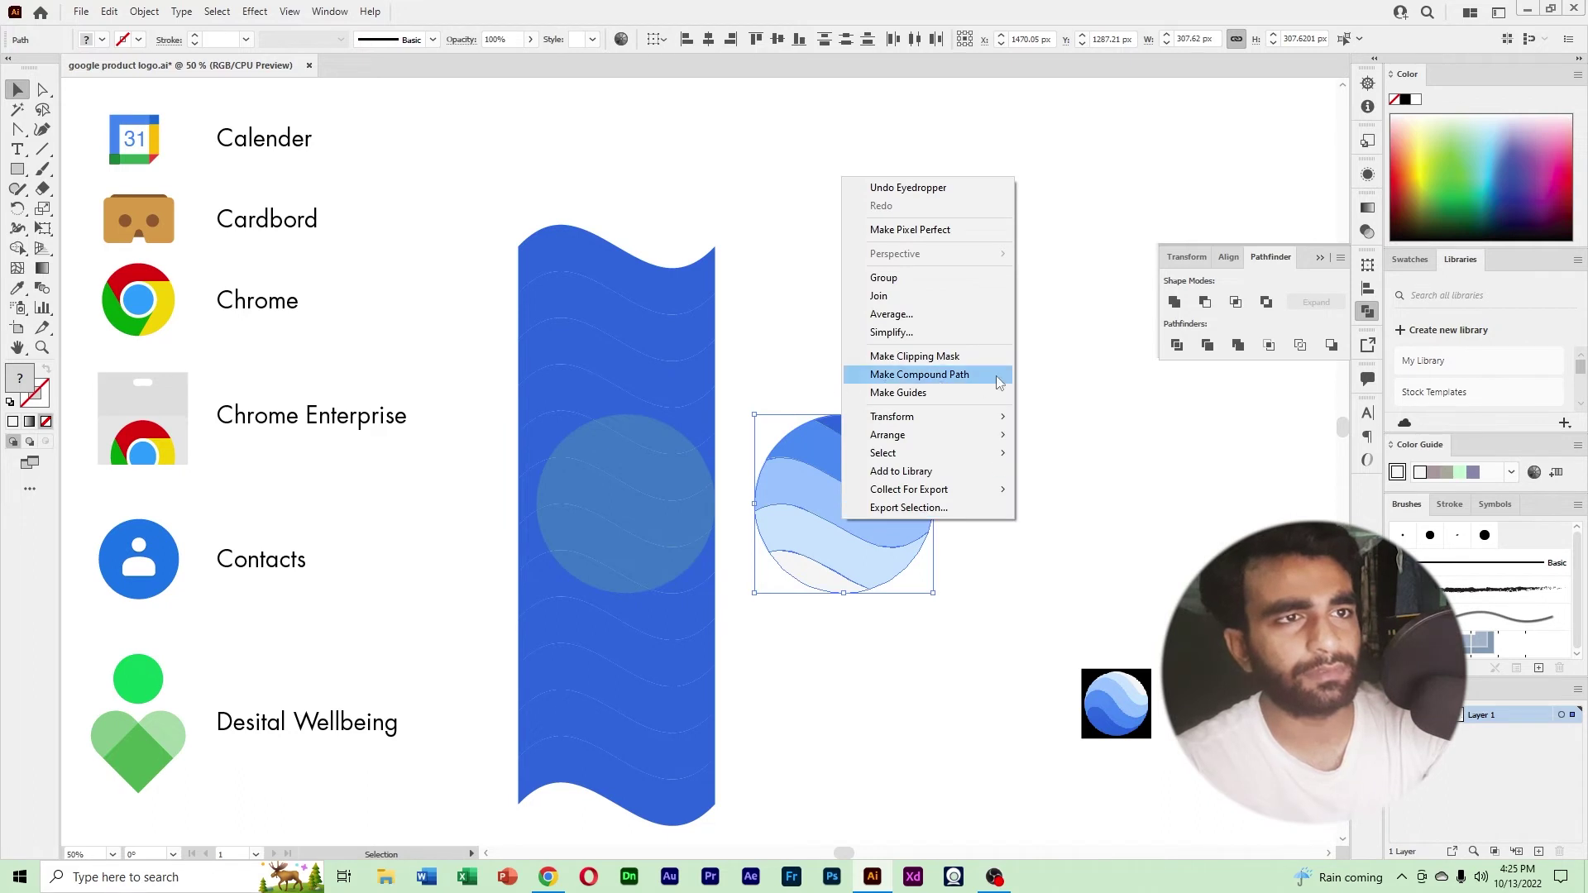
click(885, 278)
click(1000, 529)
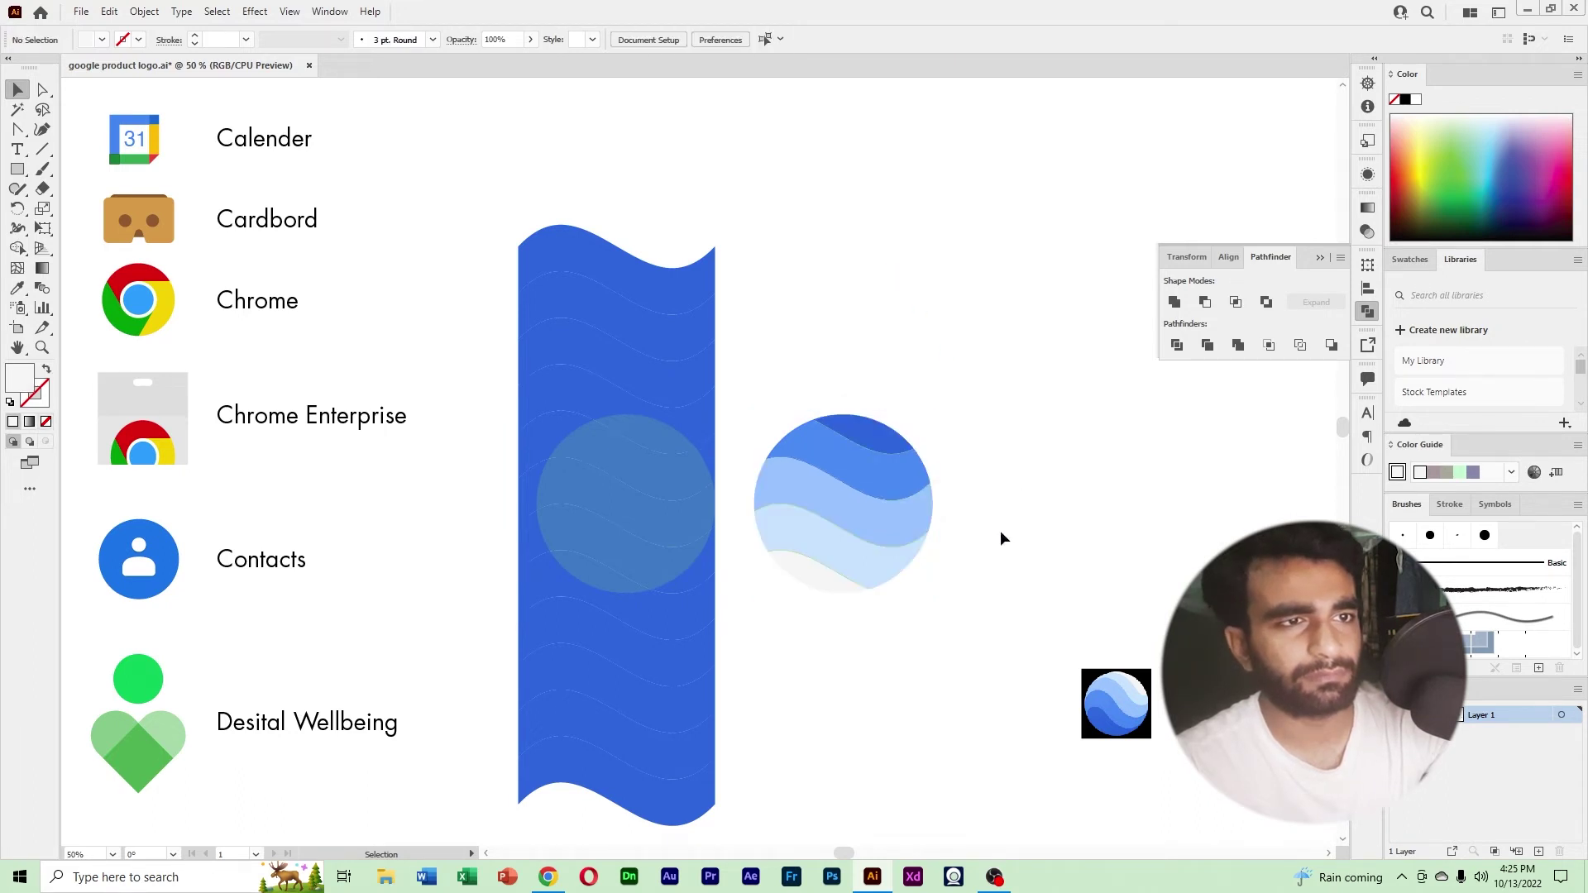
Rotate the Earth logo 180° so the near-white band is at the top and the dark blue band at the bottom.
ctrl+click(971, 501)
drag(855, 479, 1188, 474)
ctrl+alt+click(1070, 496)
ctrl+alt+click(1065, 495)
ctrl+alt+click(1064, 495)
drag(717, 455, 809, 455)
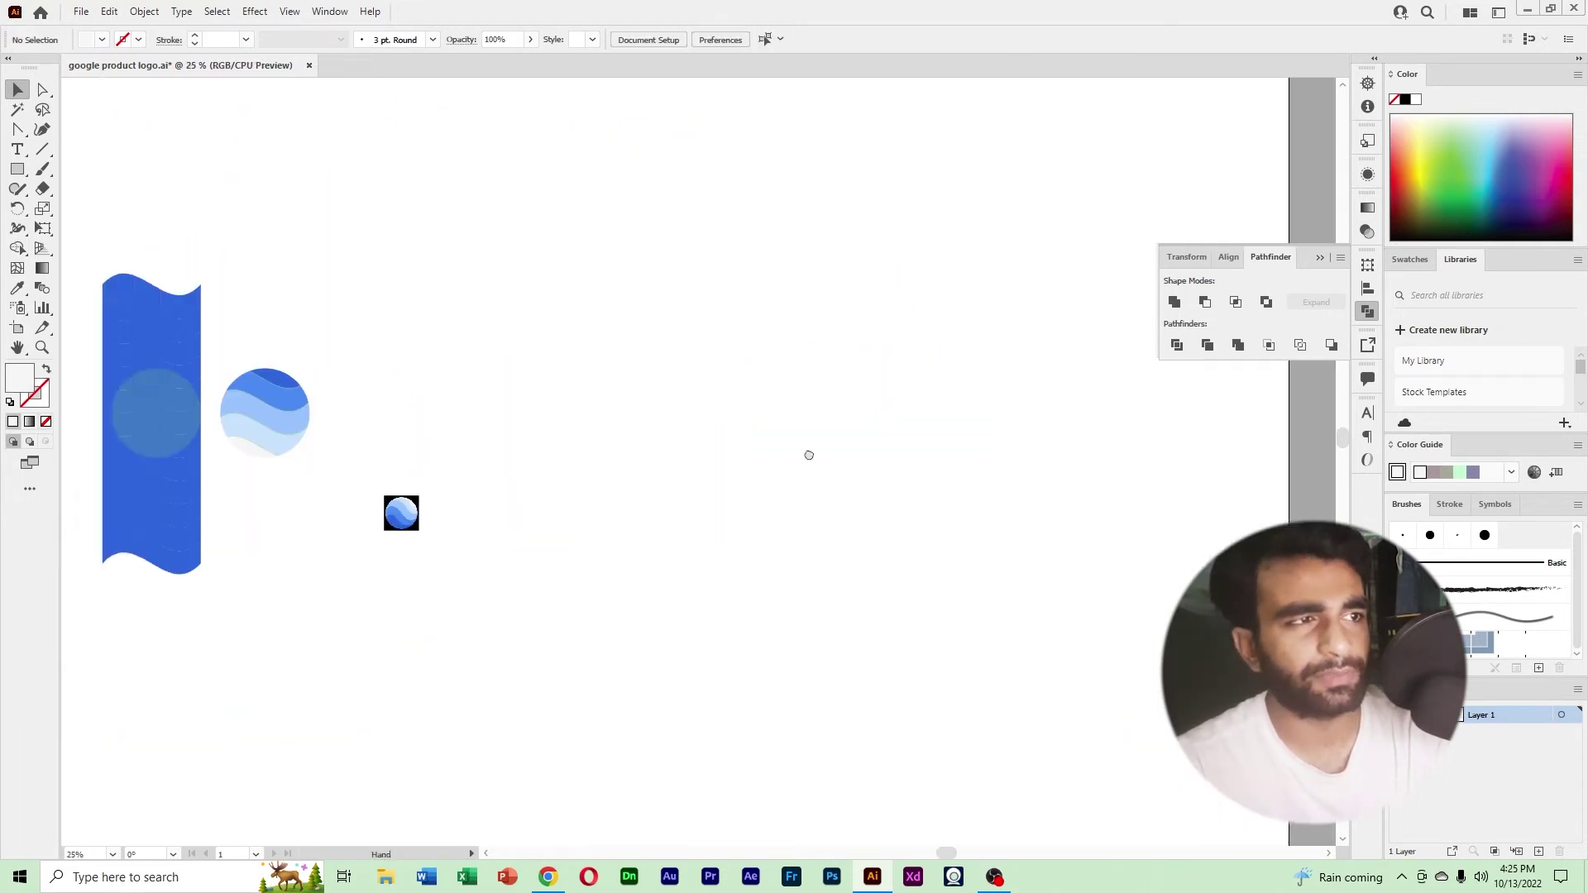
click(895, 386)
drag(918, 359, 827, 556)
click(915, 525)
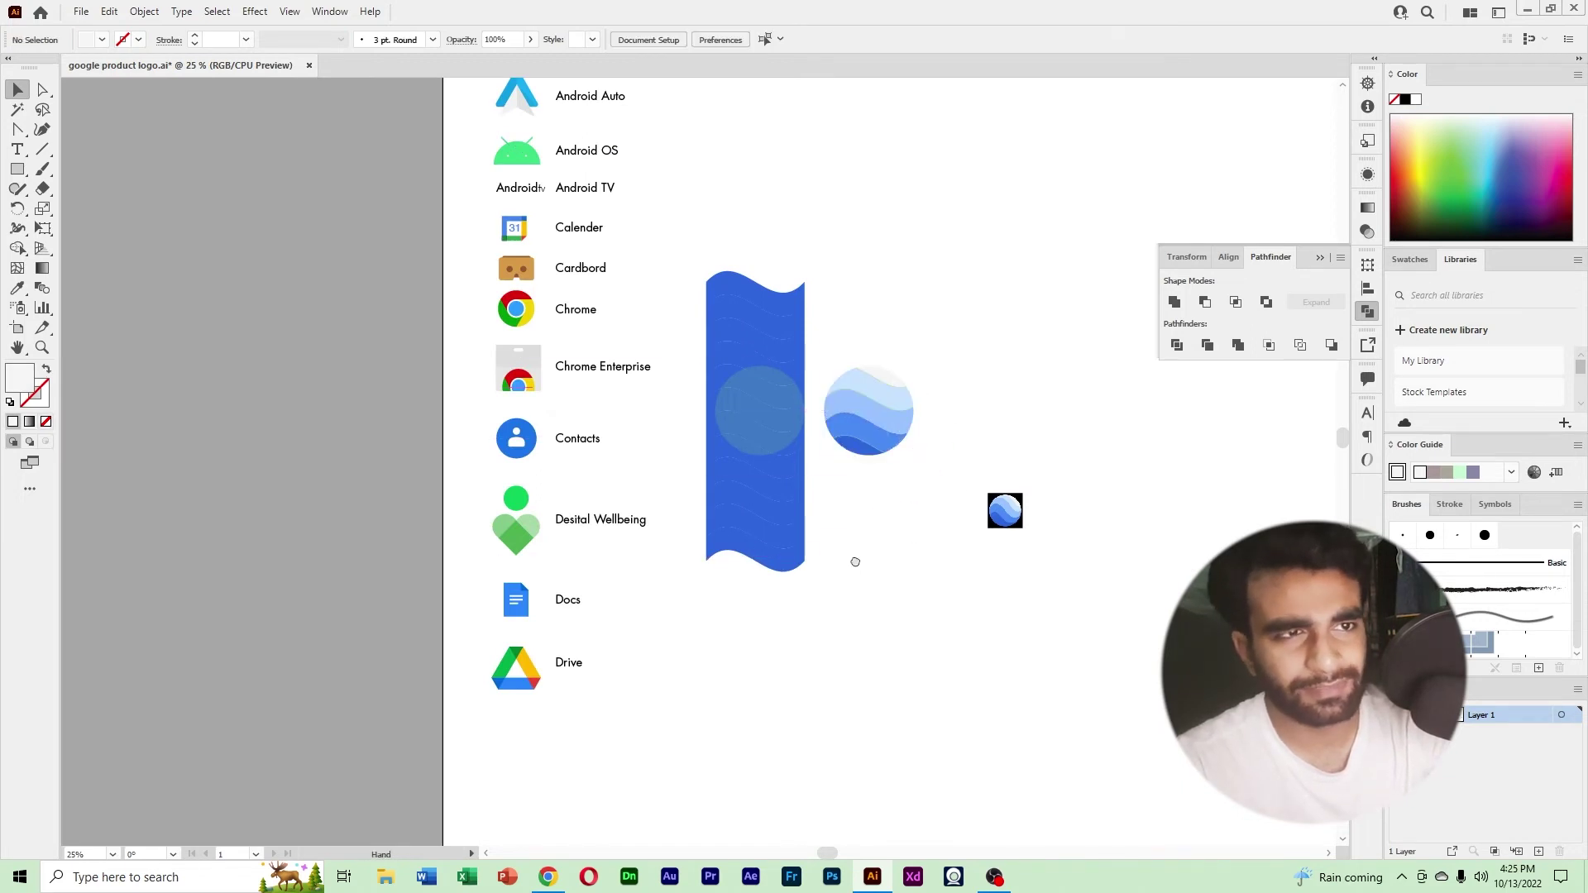
Delete the leftover wavy blue strip and the semi-transparent circle beside the Earth logo.
click(774, 543)
drag(812, 695, 718, 261)
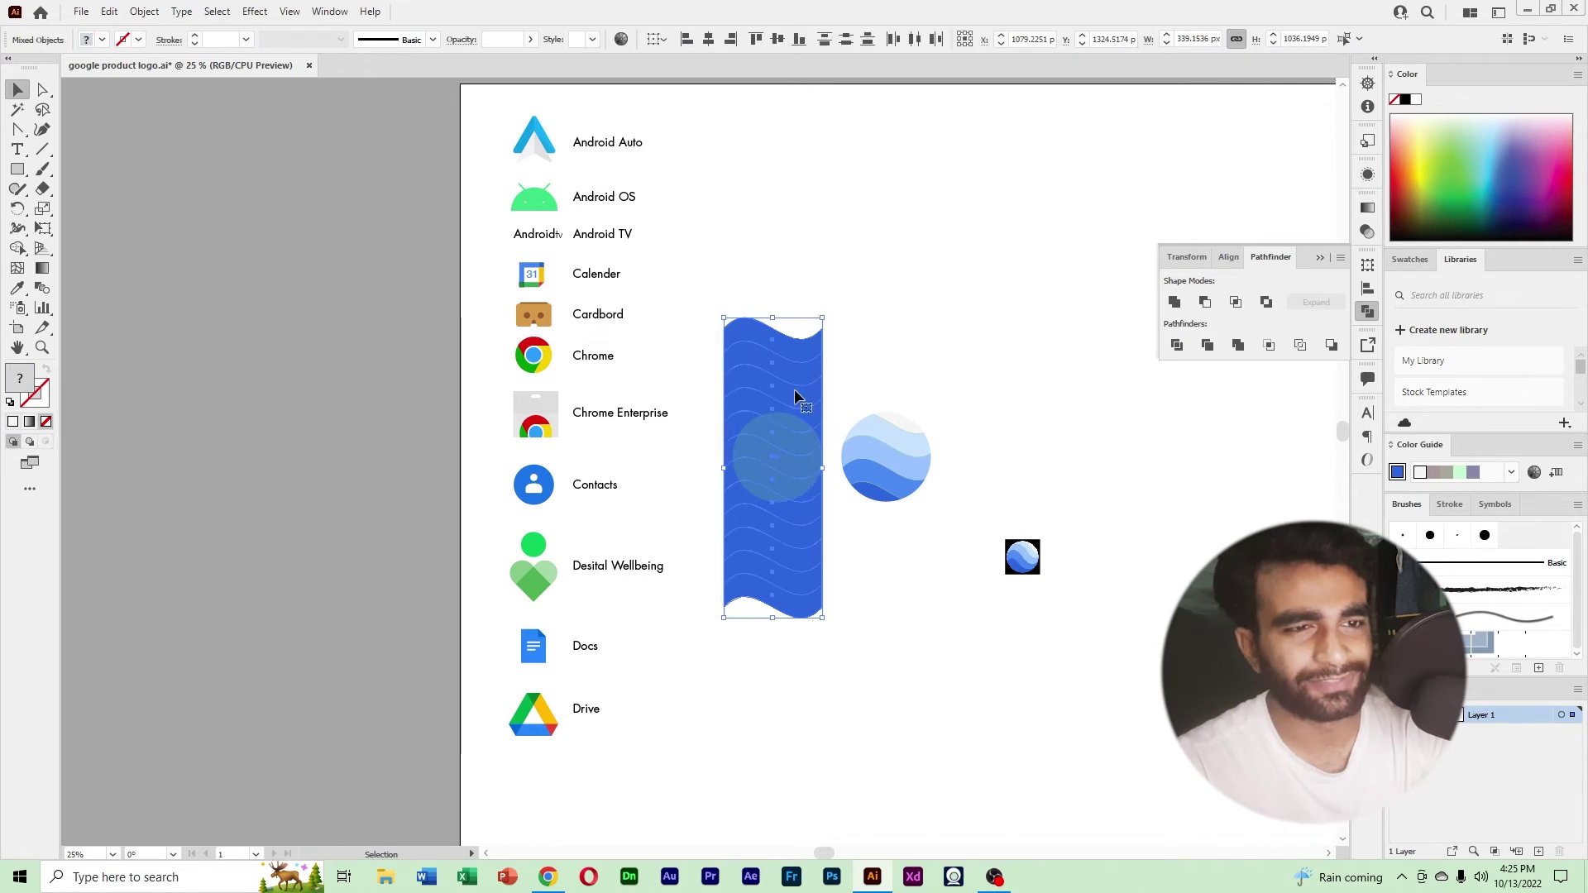
key(Delete)
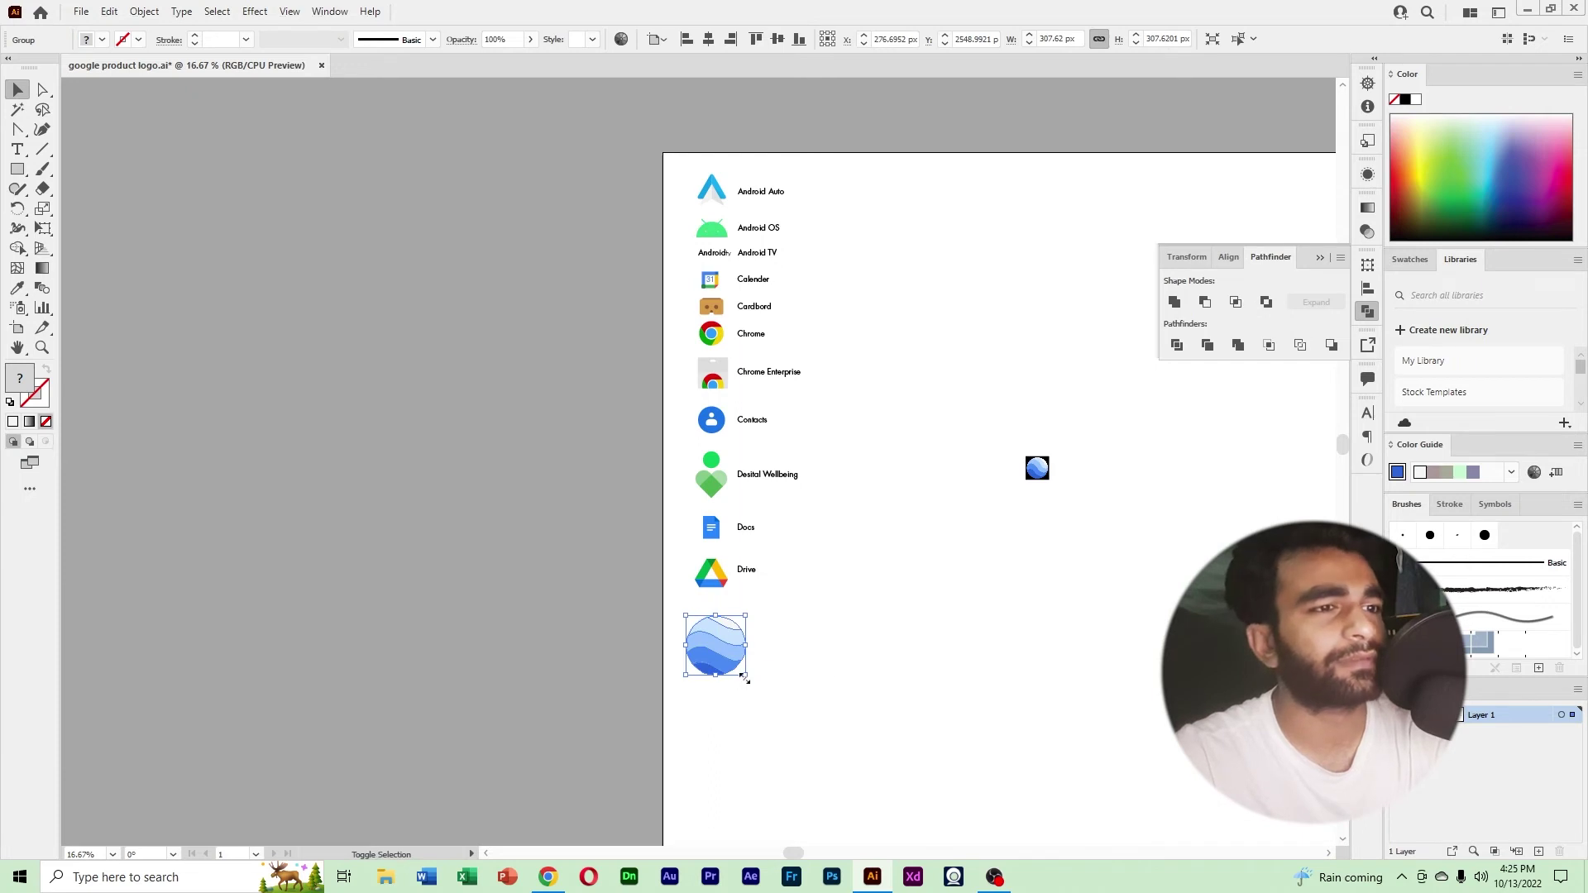
Place the Earth logo below the Drive logo in the list and scale it down to about 195 px wide.
drag(746, 676, 711, 629)
click(734, 674)
Check the product name on the Google products page, duplicate the Drive label beside the new logo and change the copy to "Earth".
click(548, 877)
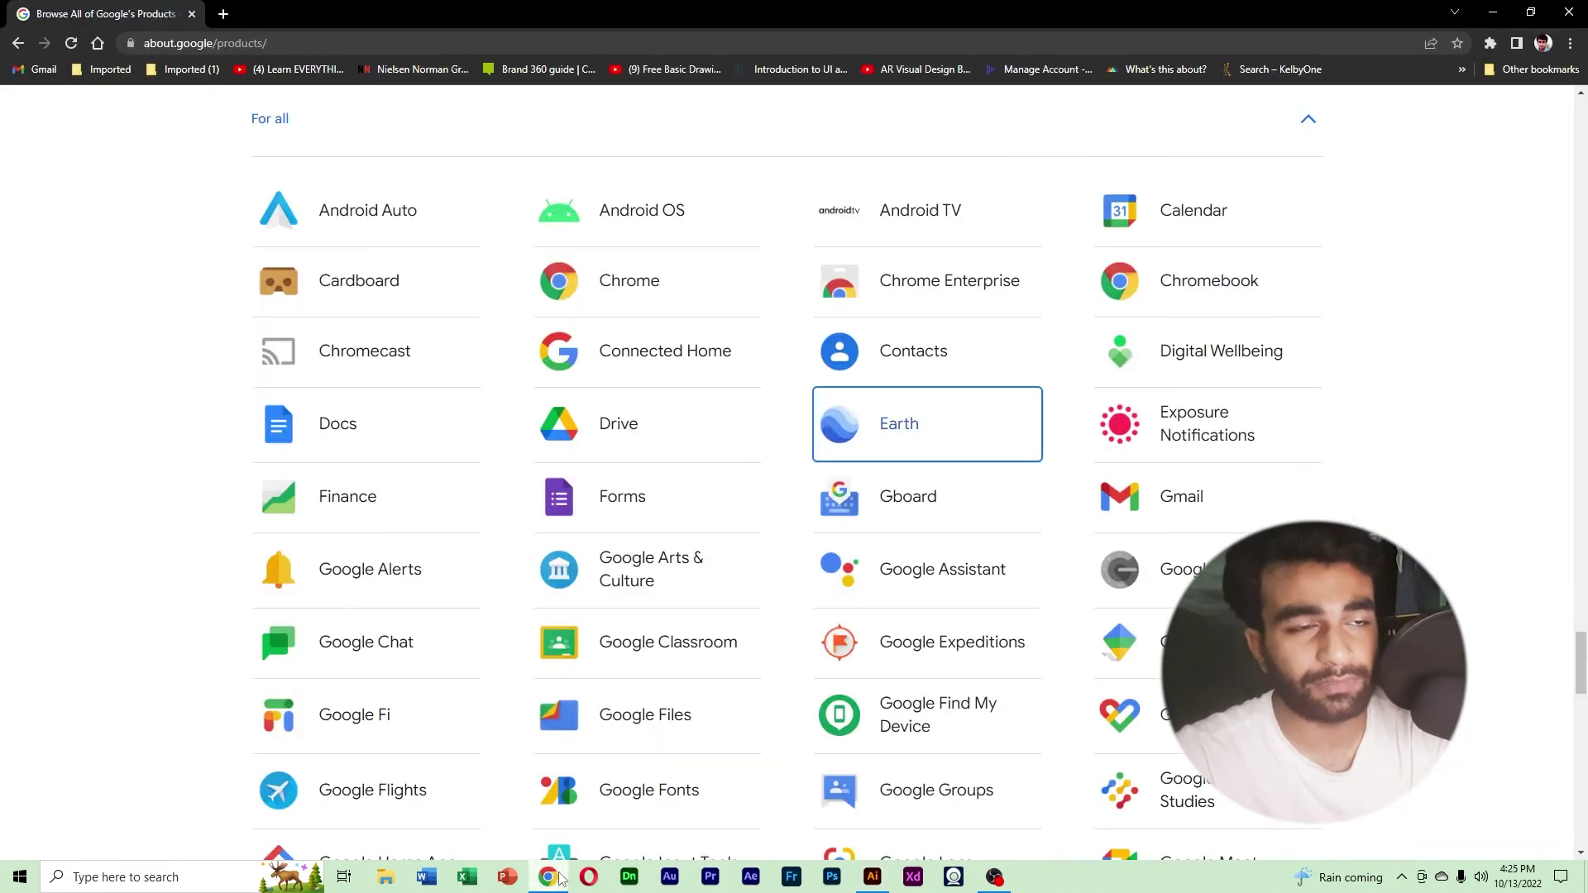
click(558, 878)
ctrl+click(790, 618)
ctrl+click(790, 618)
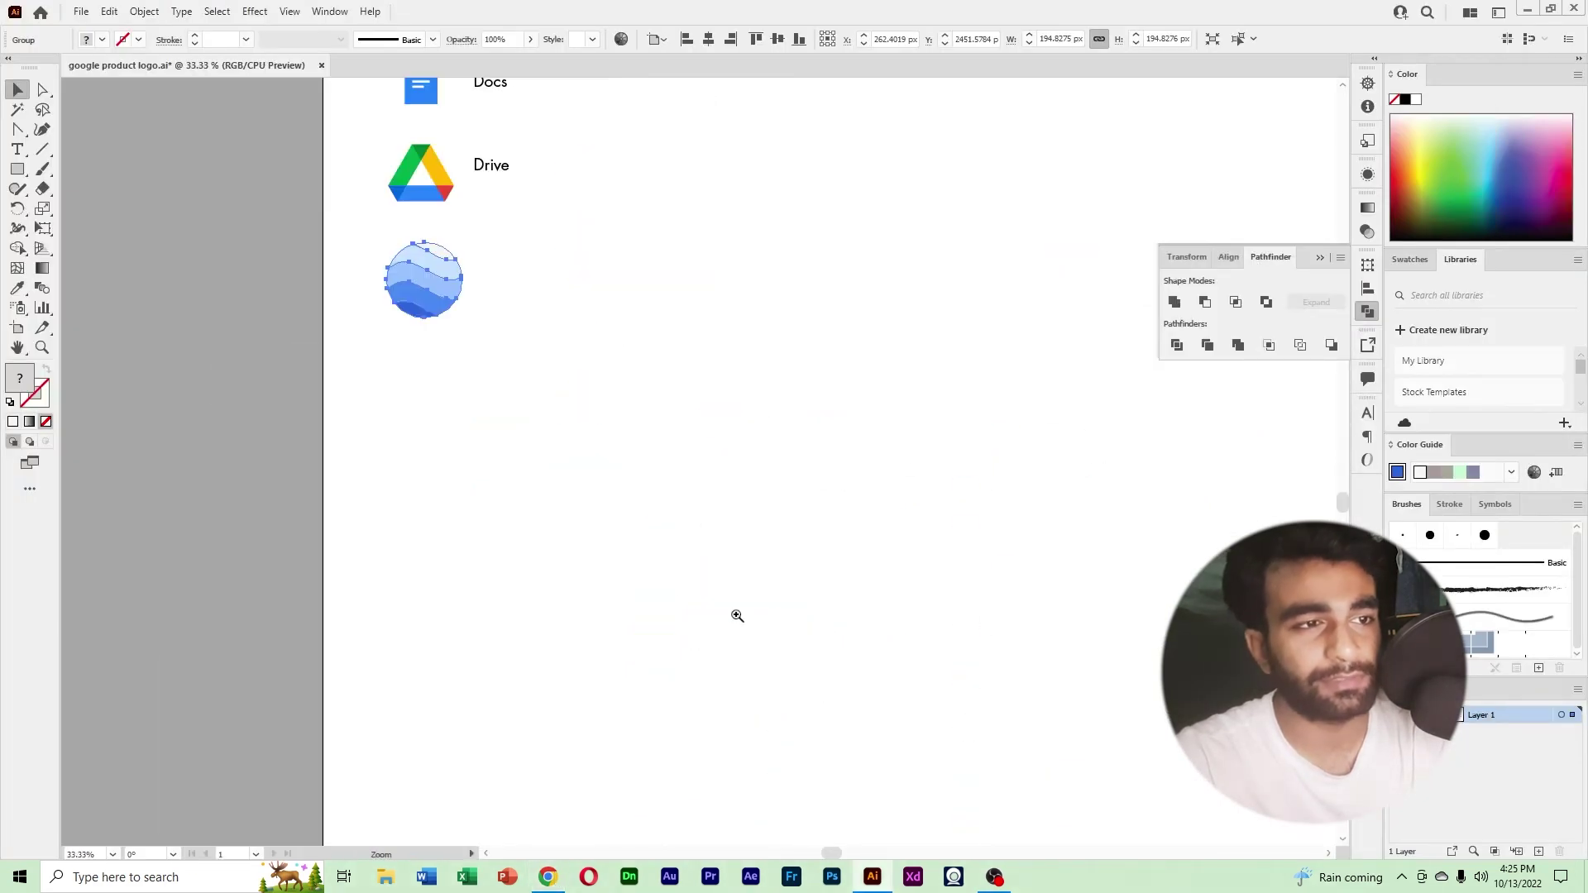
drag(630, 464, 866, 752)
drag(663, 436, 653, 556)
double_click(646, 552)
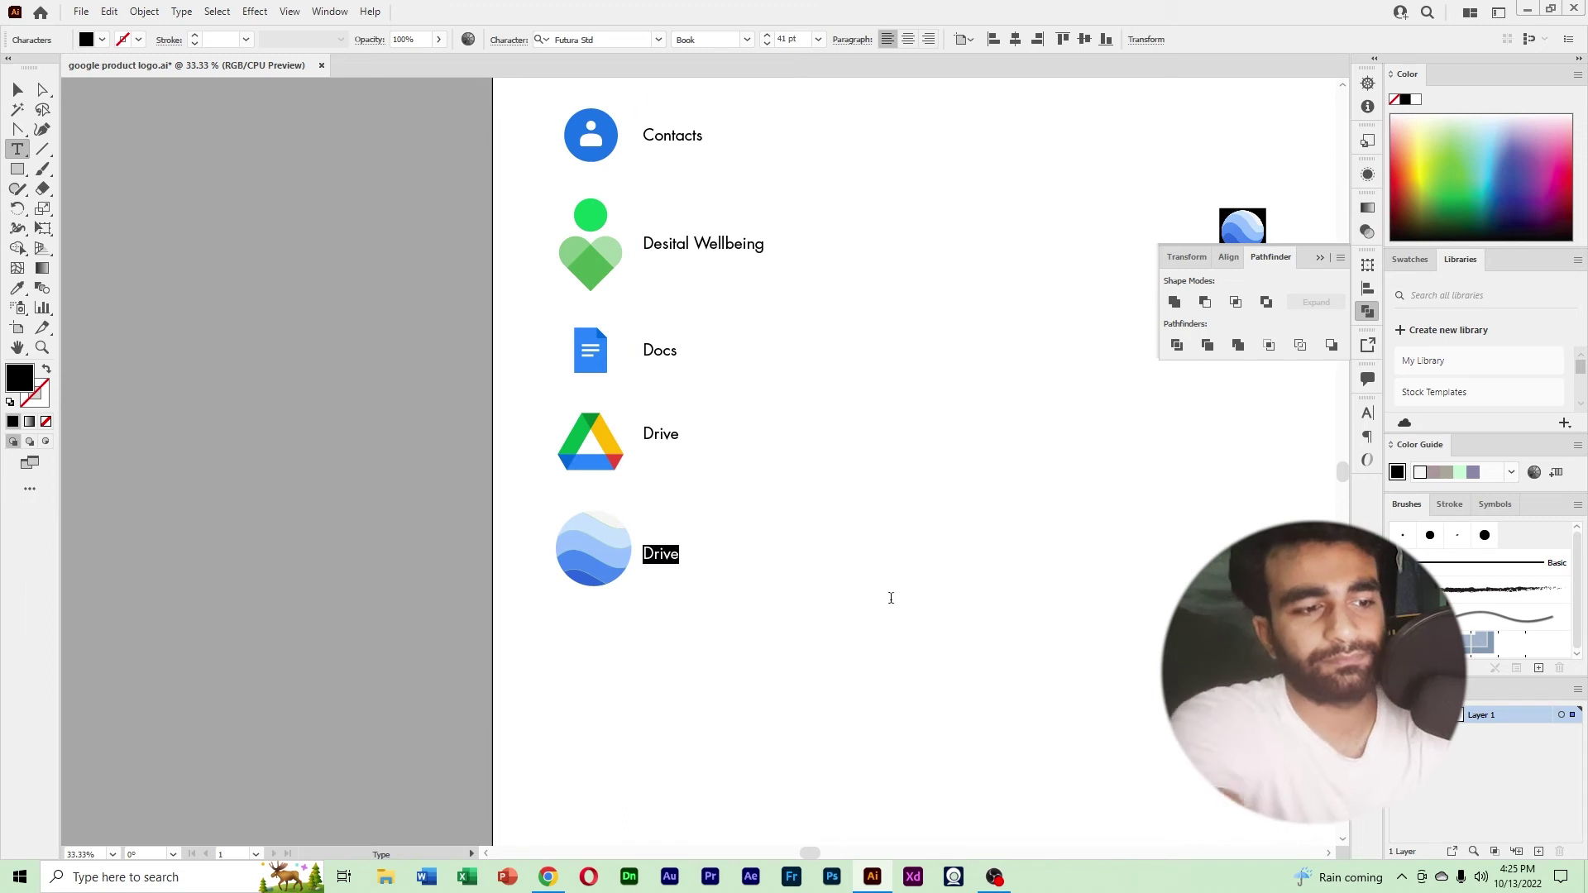
text(Earth)
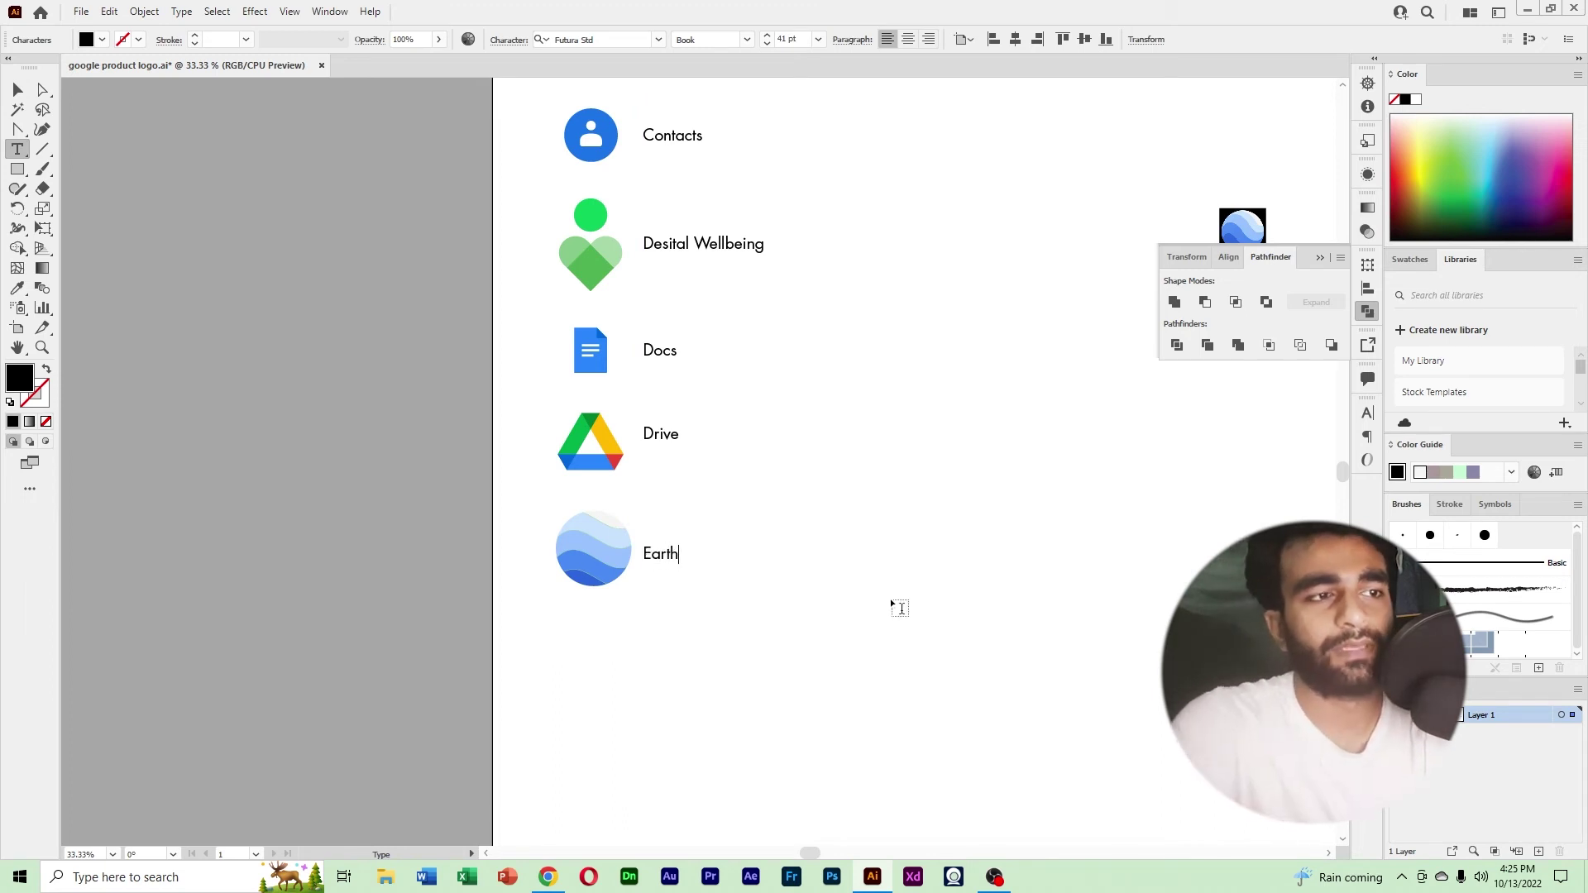
click(18, 90)
click(901, 489)
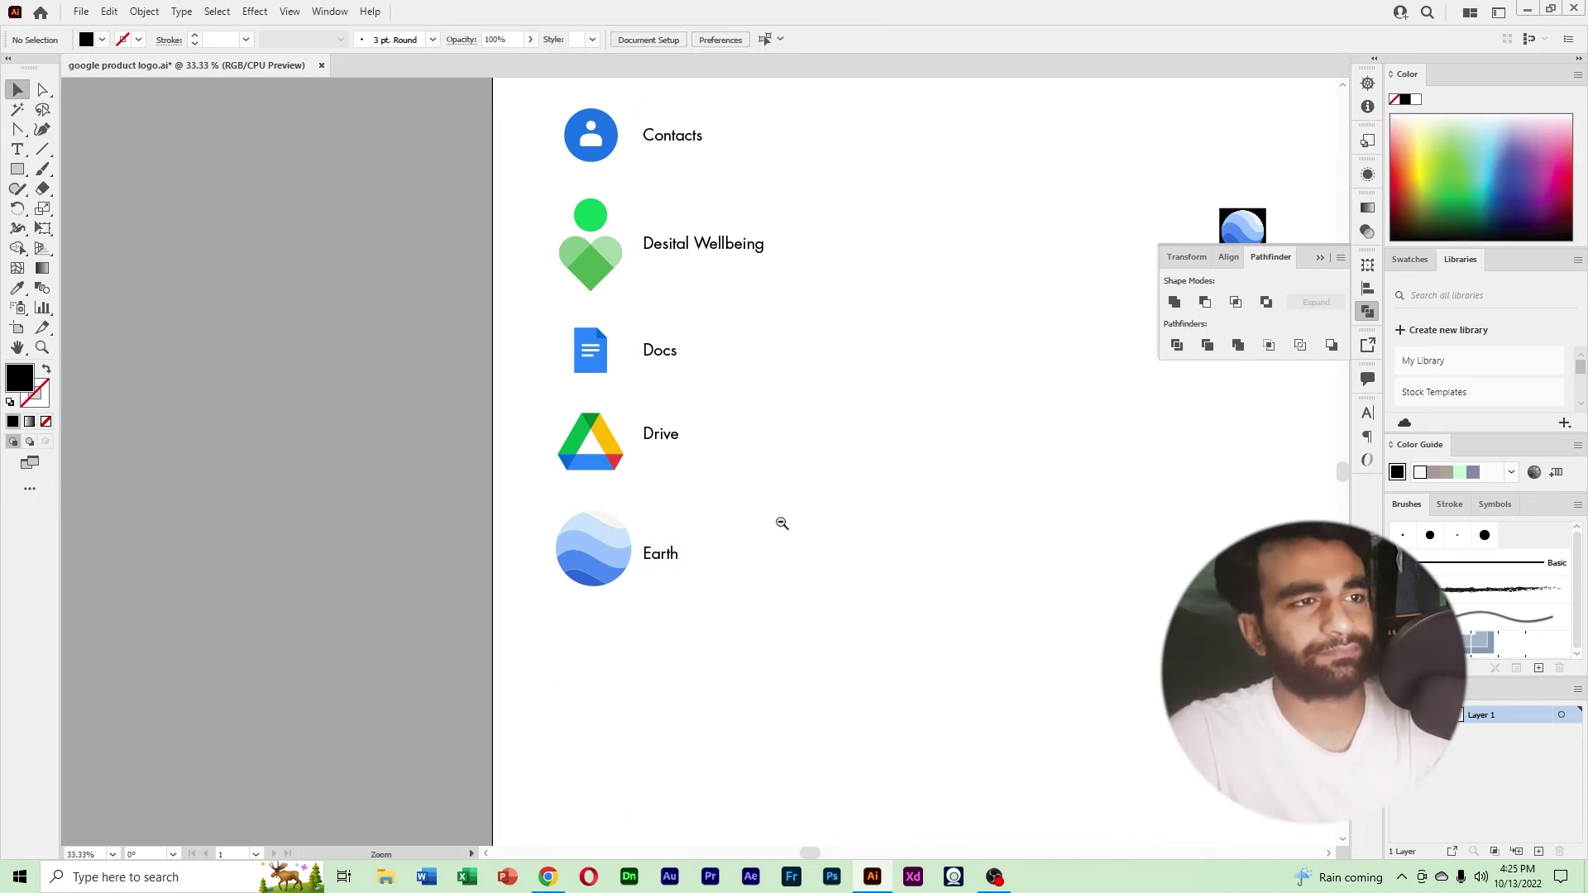
Look over the logo list from Android Auto down to Earth for size and spacing.
scroll(757, 264, down, 1)
drag(757, 265, 748, 413)
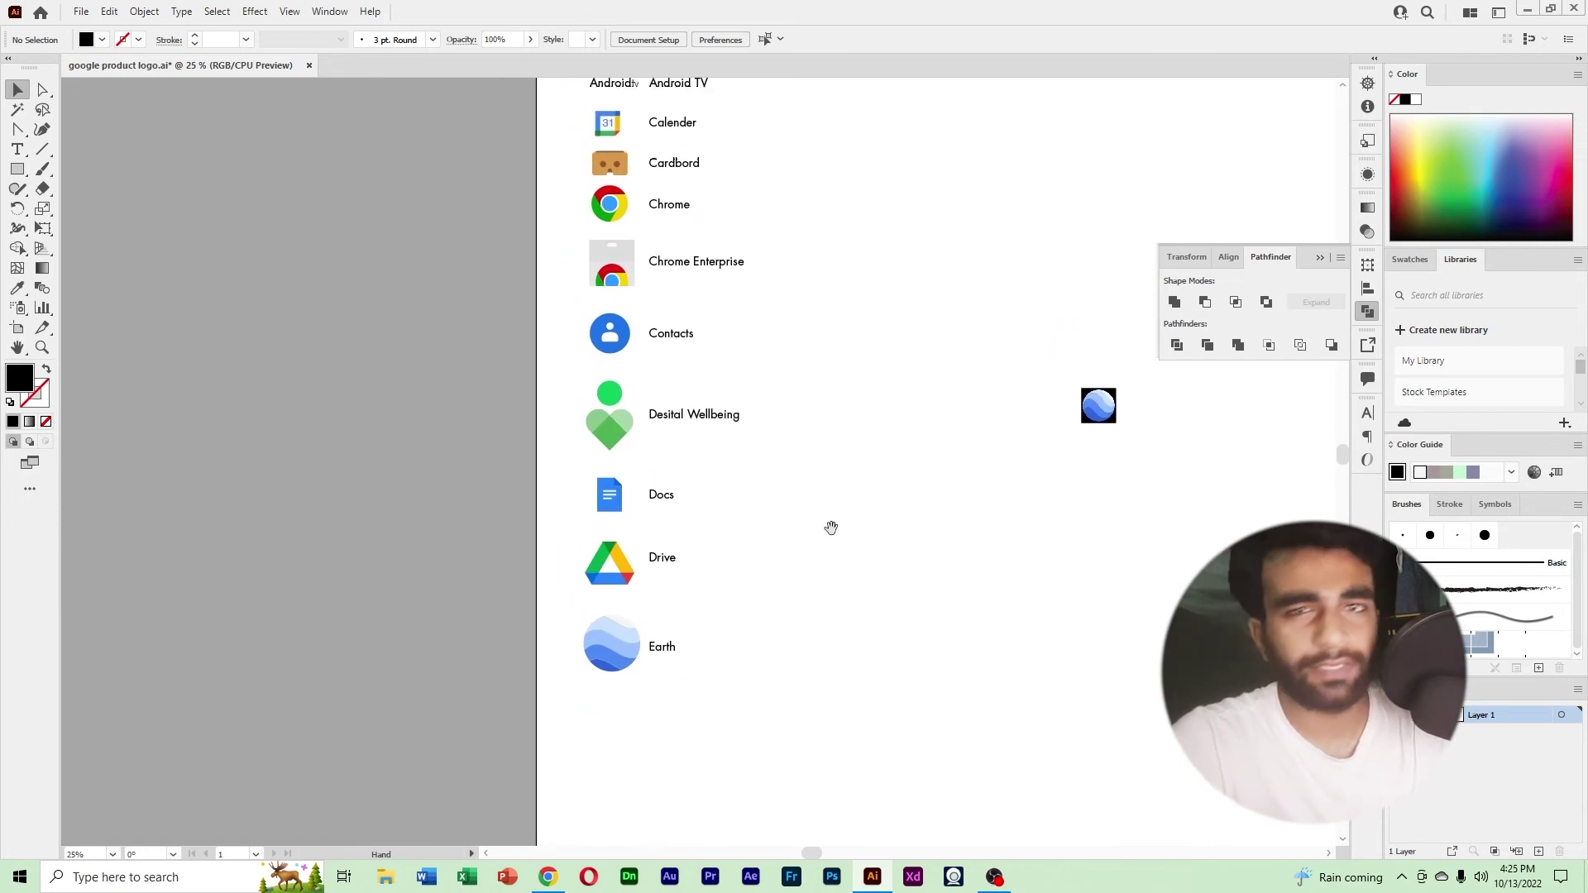
scroll(833, 535, up, 2)
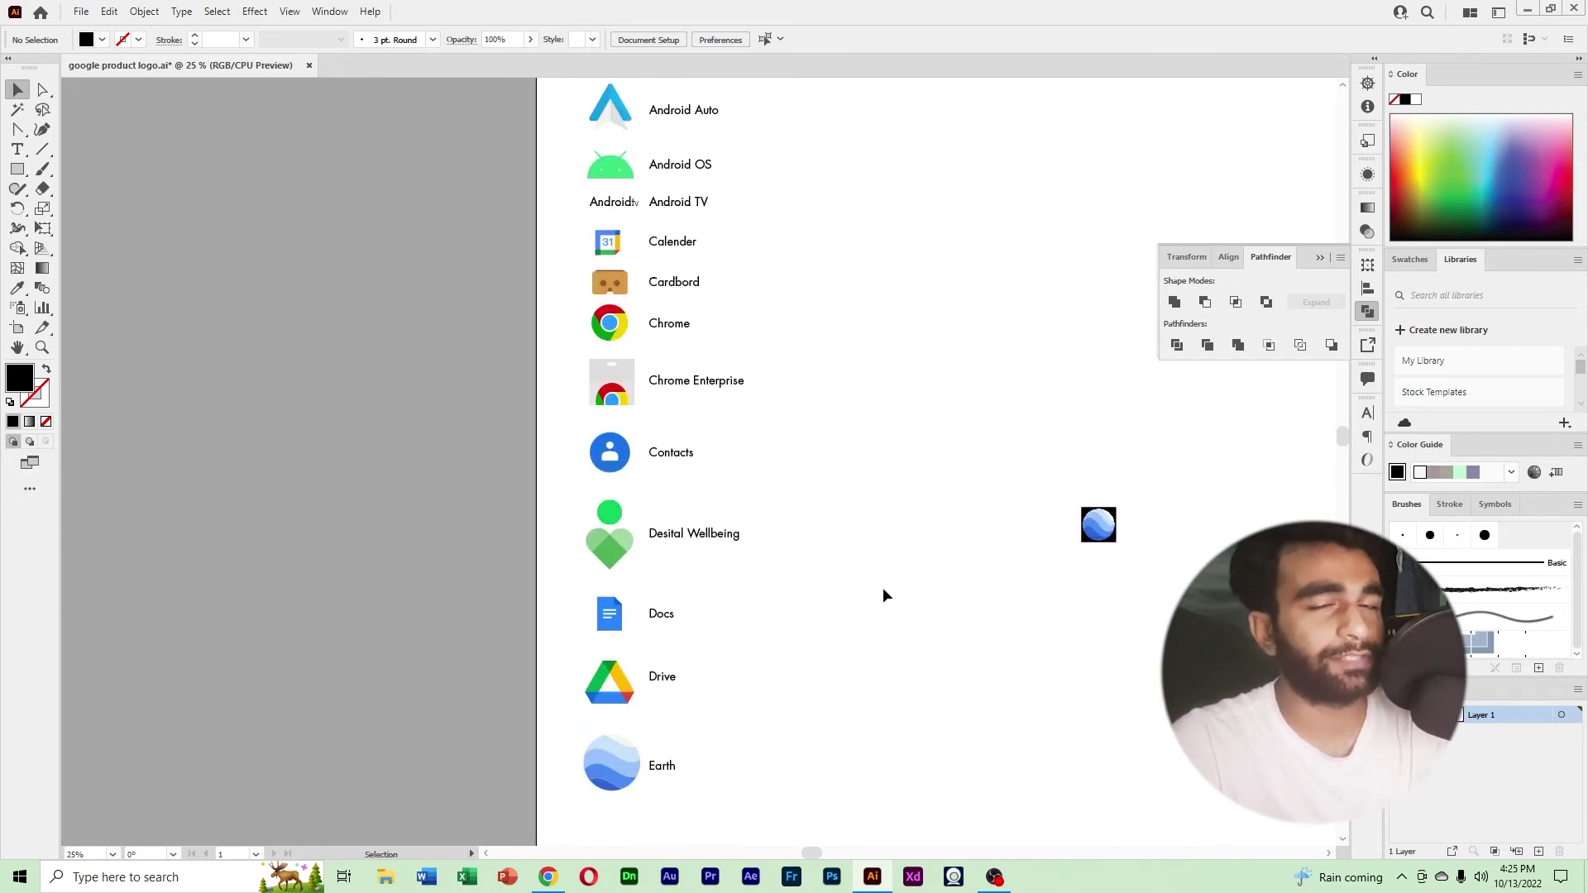
scroll(919, 707, up, 2)
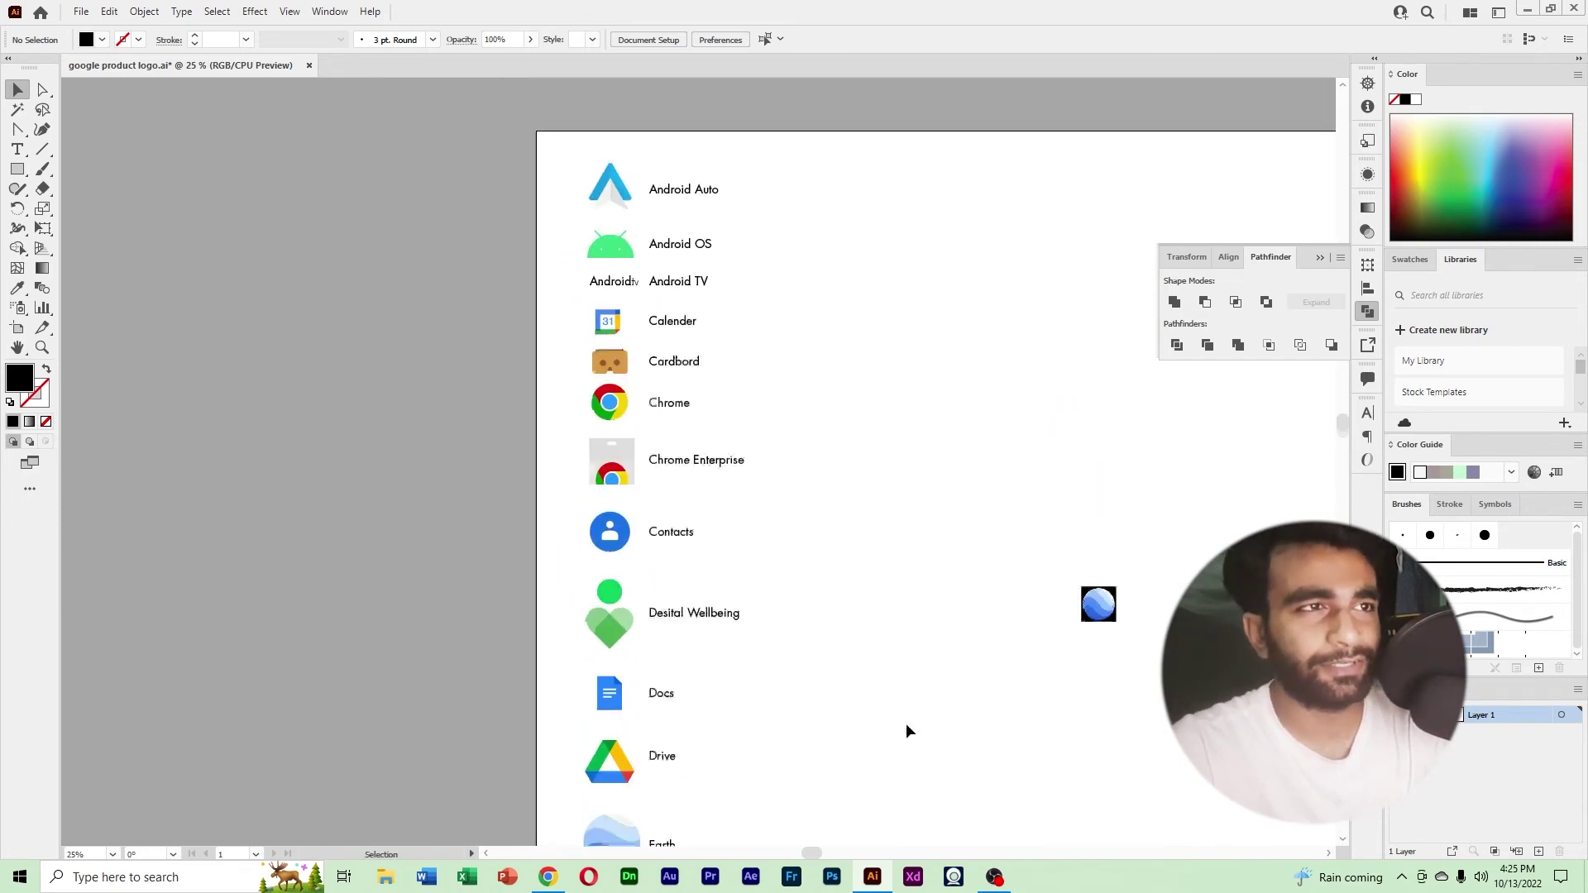
scroll(860, 794, down, 1)
scroll(827, 786, down, 1)
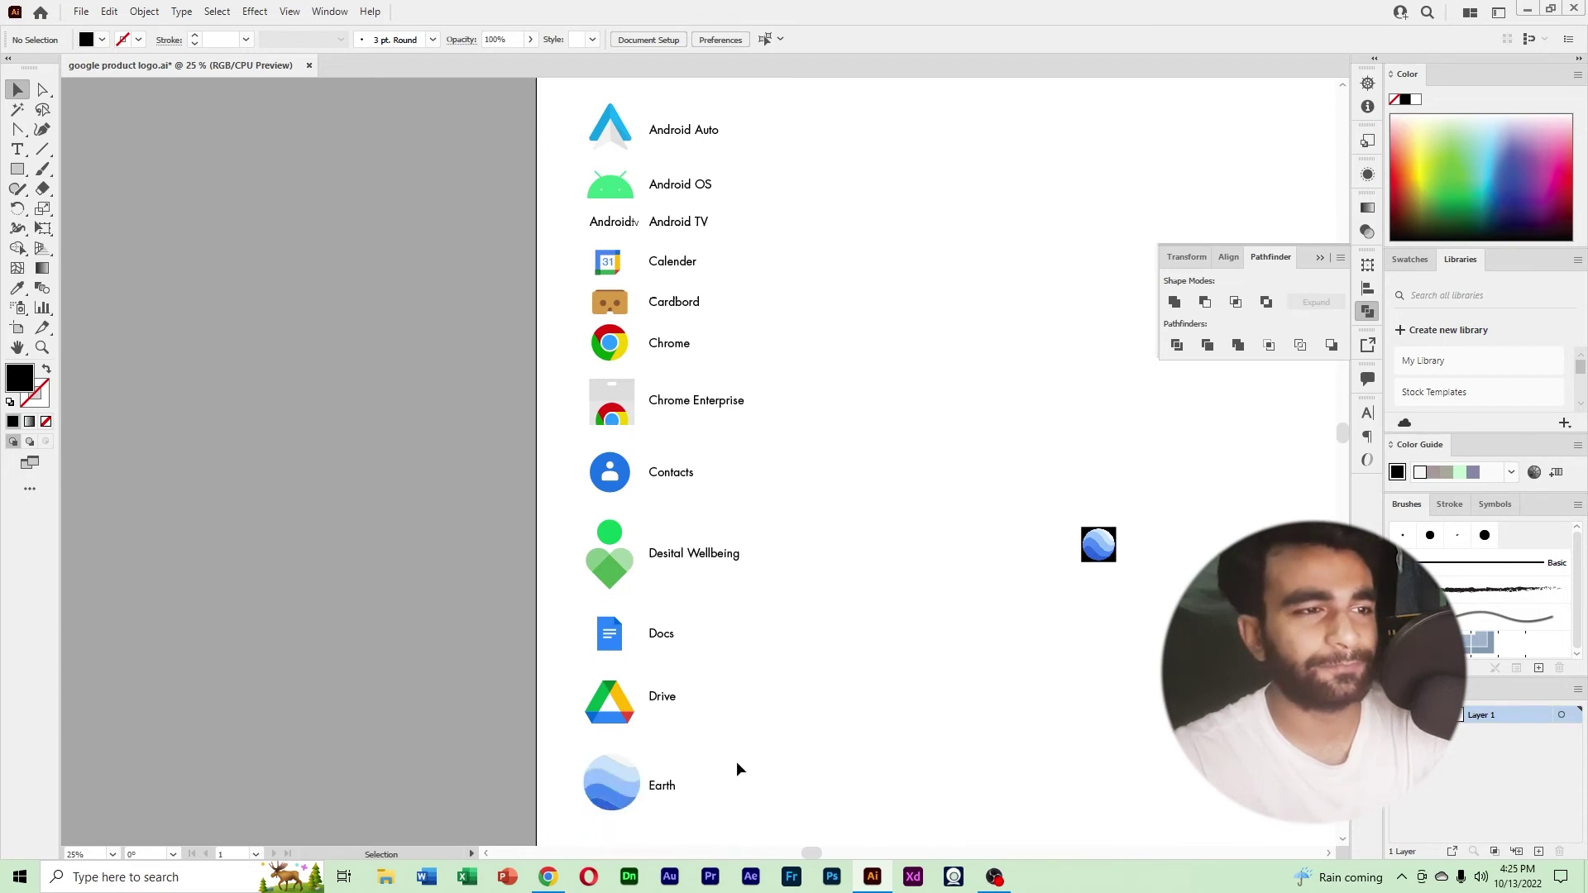
scroll(732, 807, down, 3)
key(space)
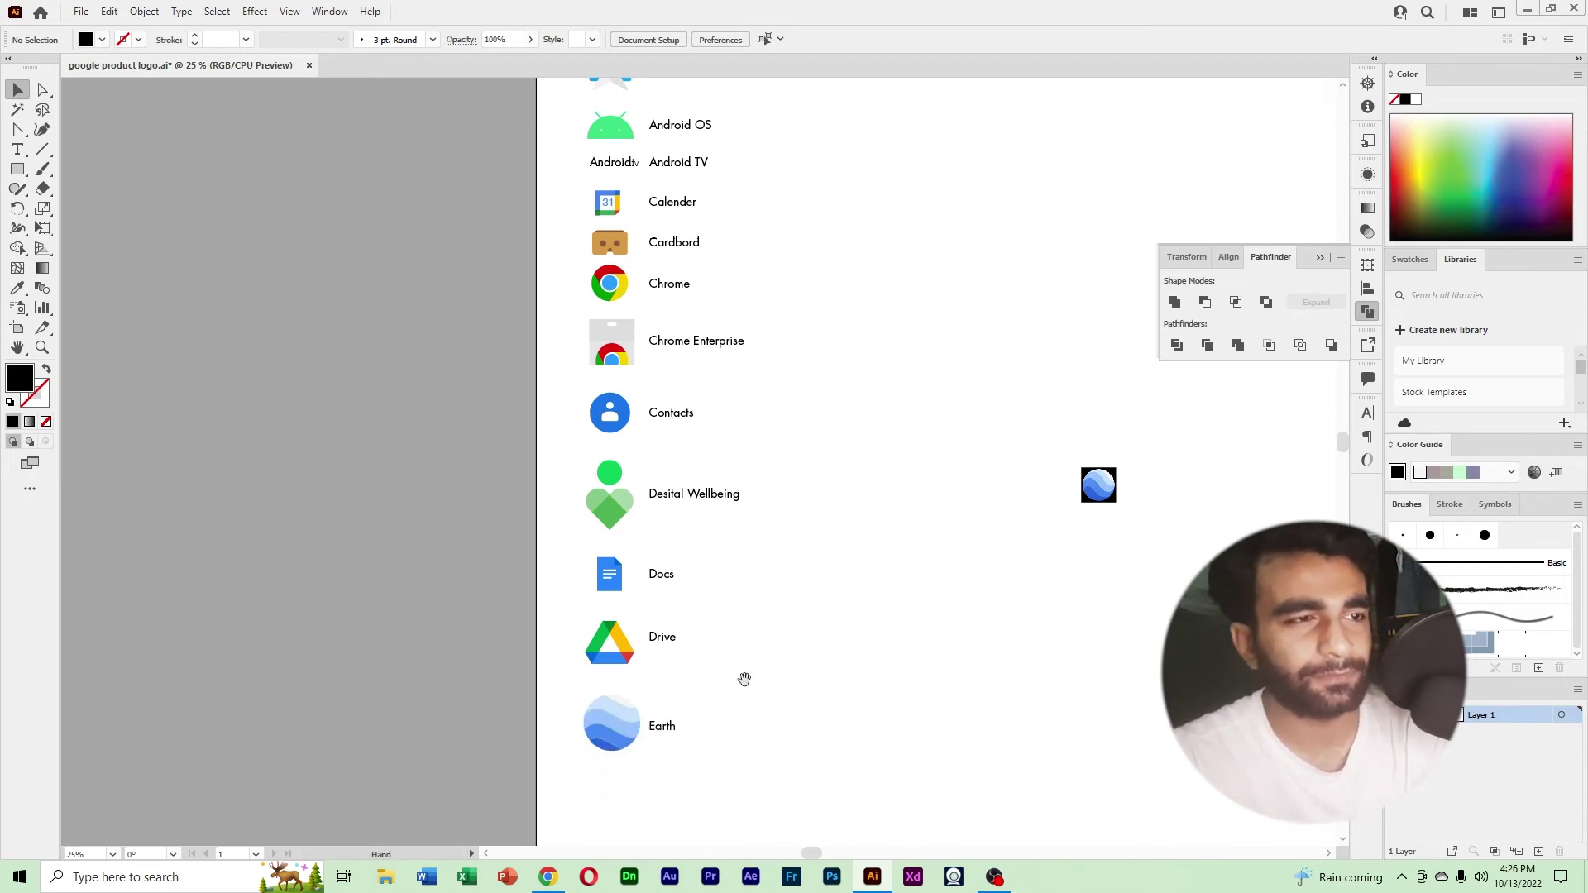
drag(745, 677, 768, 612)
drag(706, 702, 645, 736)
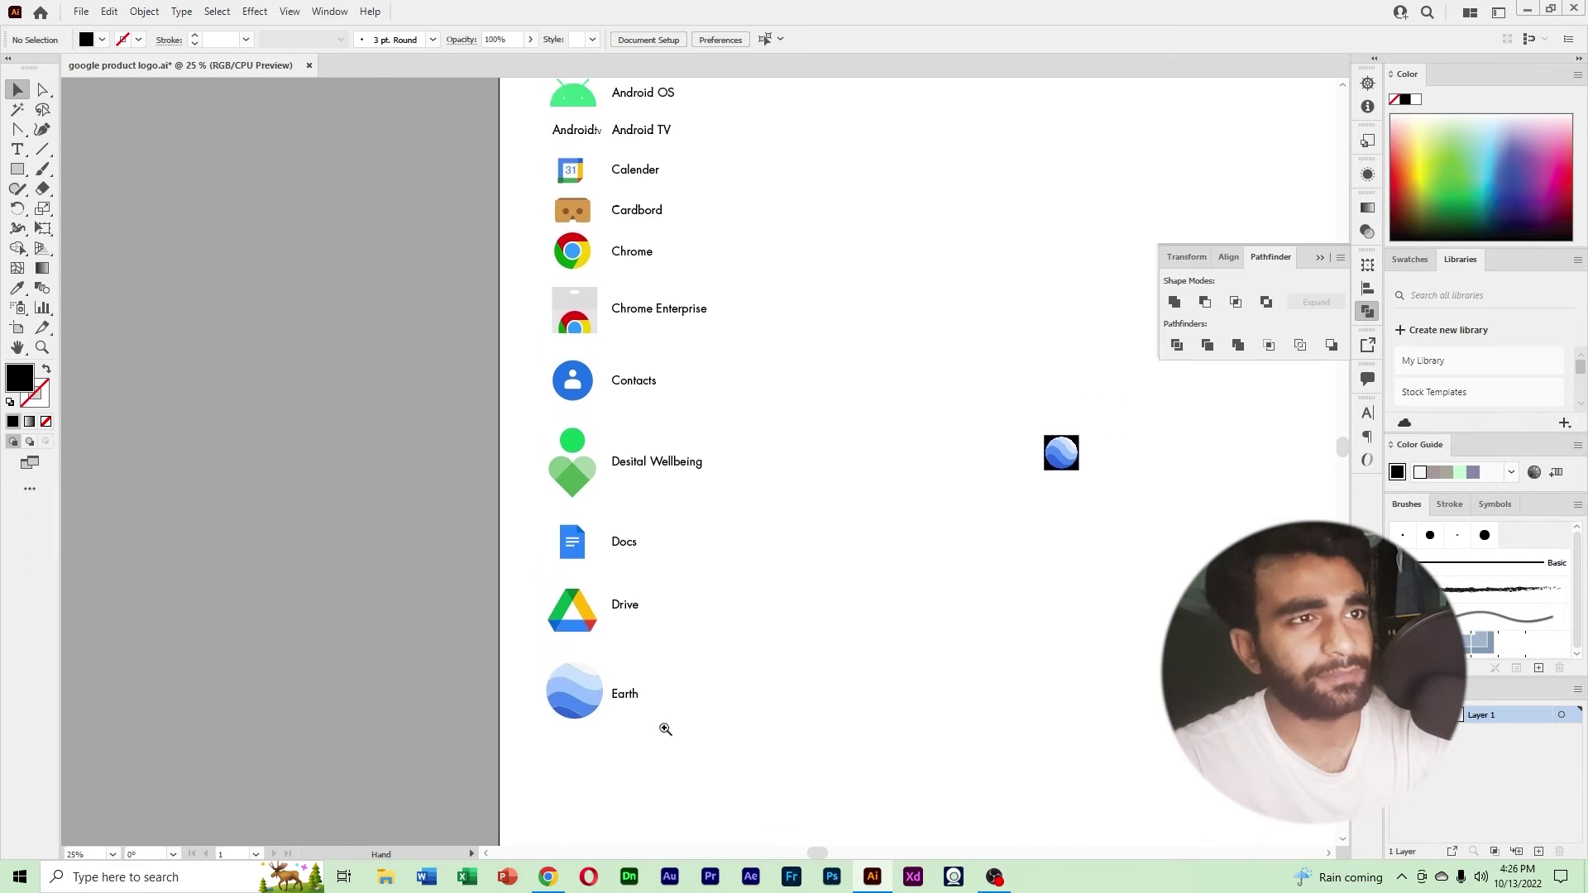
scroll(729, 621, down, 1)
key(space)
drag(743, 531, 869, 637)
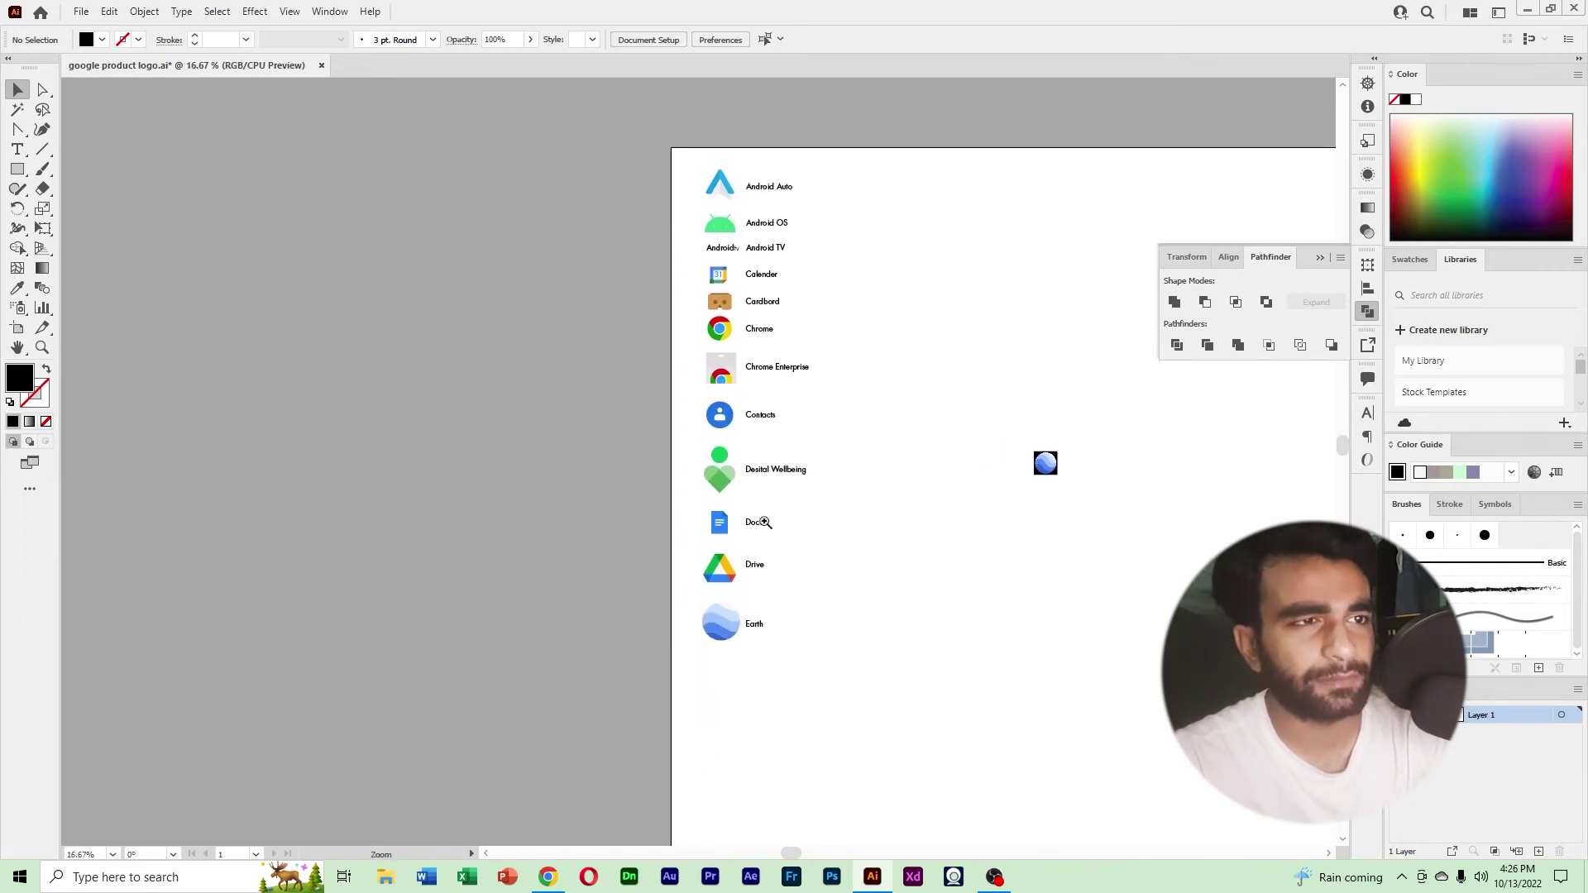
Move the Drive logo up slightly so it lines up with its label.
ctrl+click(765, 523)
ctrl+click(765, 522)
ctrl+click(765, 521)
drag(526, 454, 1088, 638)
drag(987, 473, 862, 362)
click(775, 521)
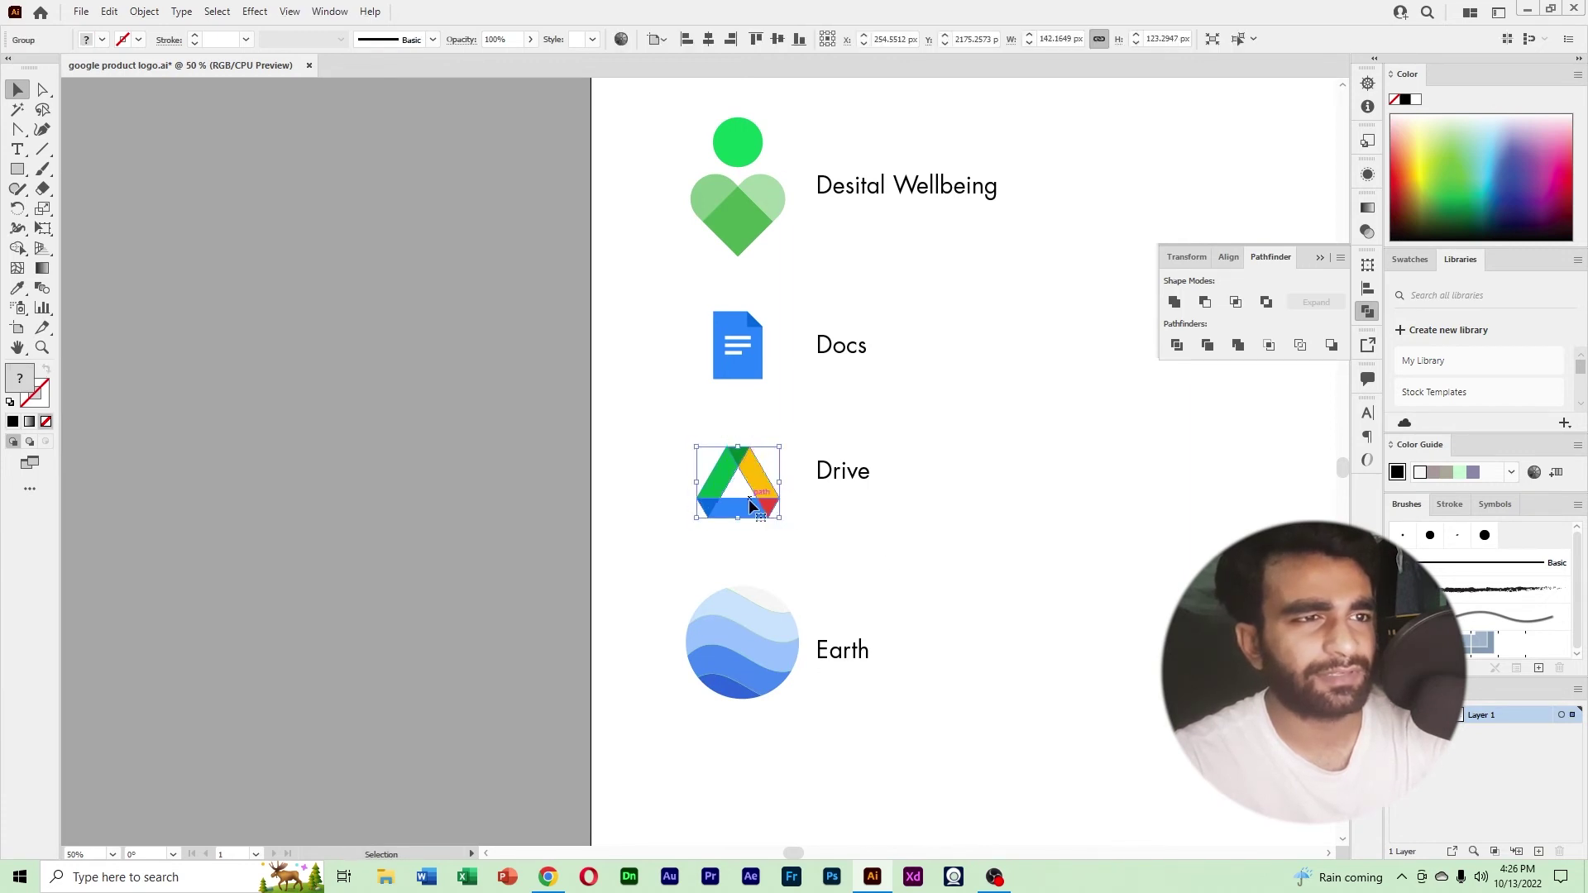
drag(751, 504, 754, 495)
Scale the Earth logo down proportionally around its centre to about 169 px.
click(763, 622)
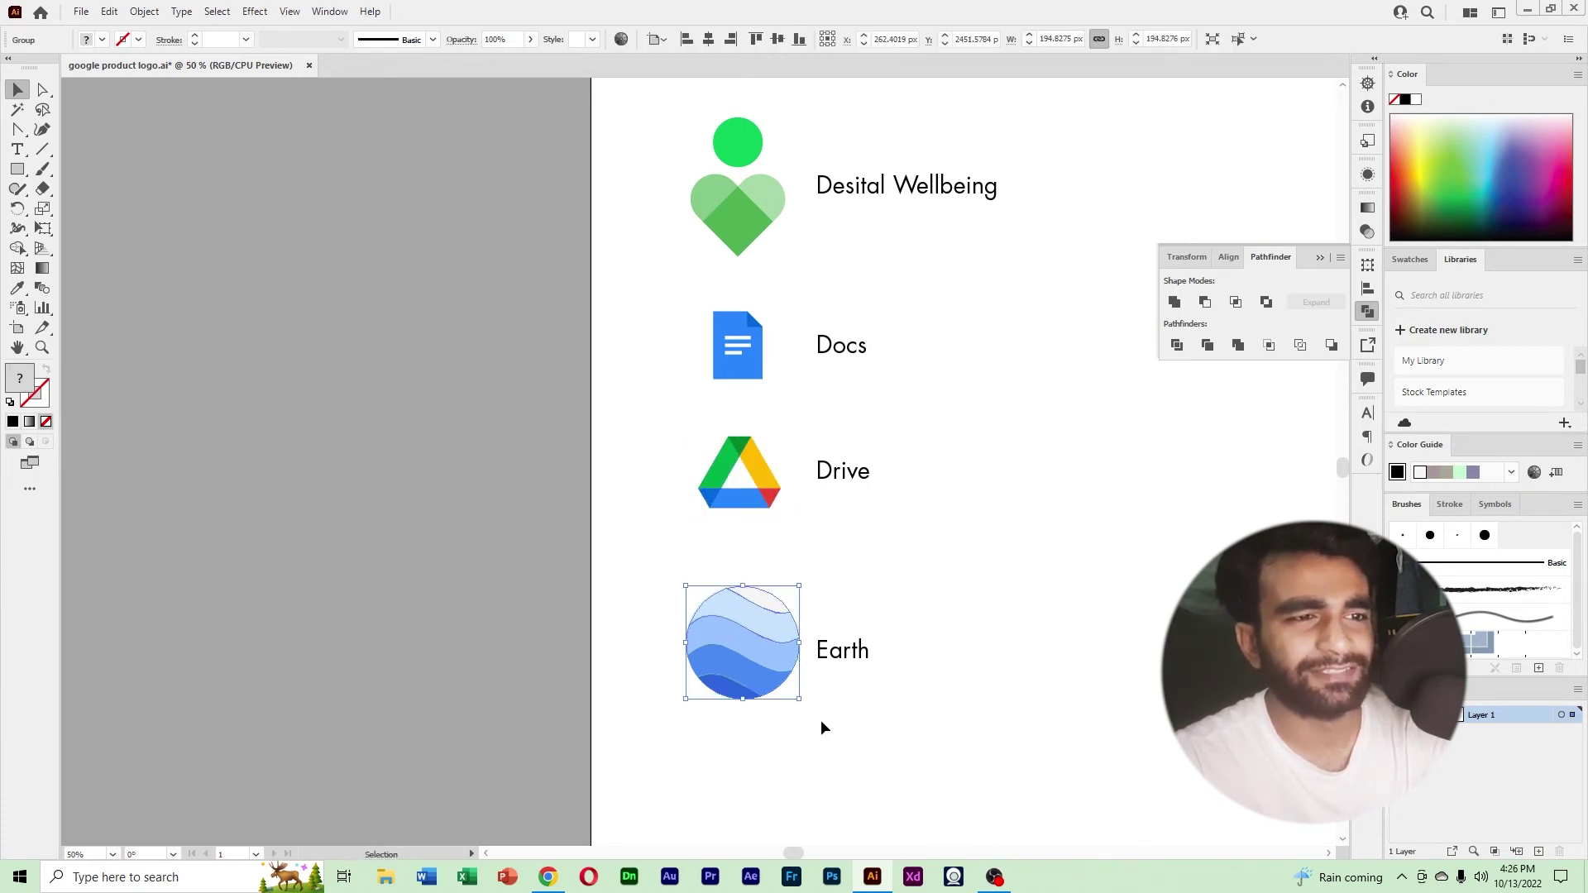
drag(793, 704, 787, 697)
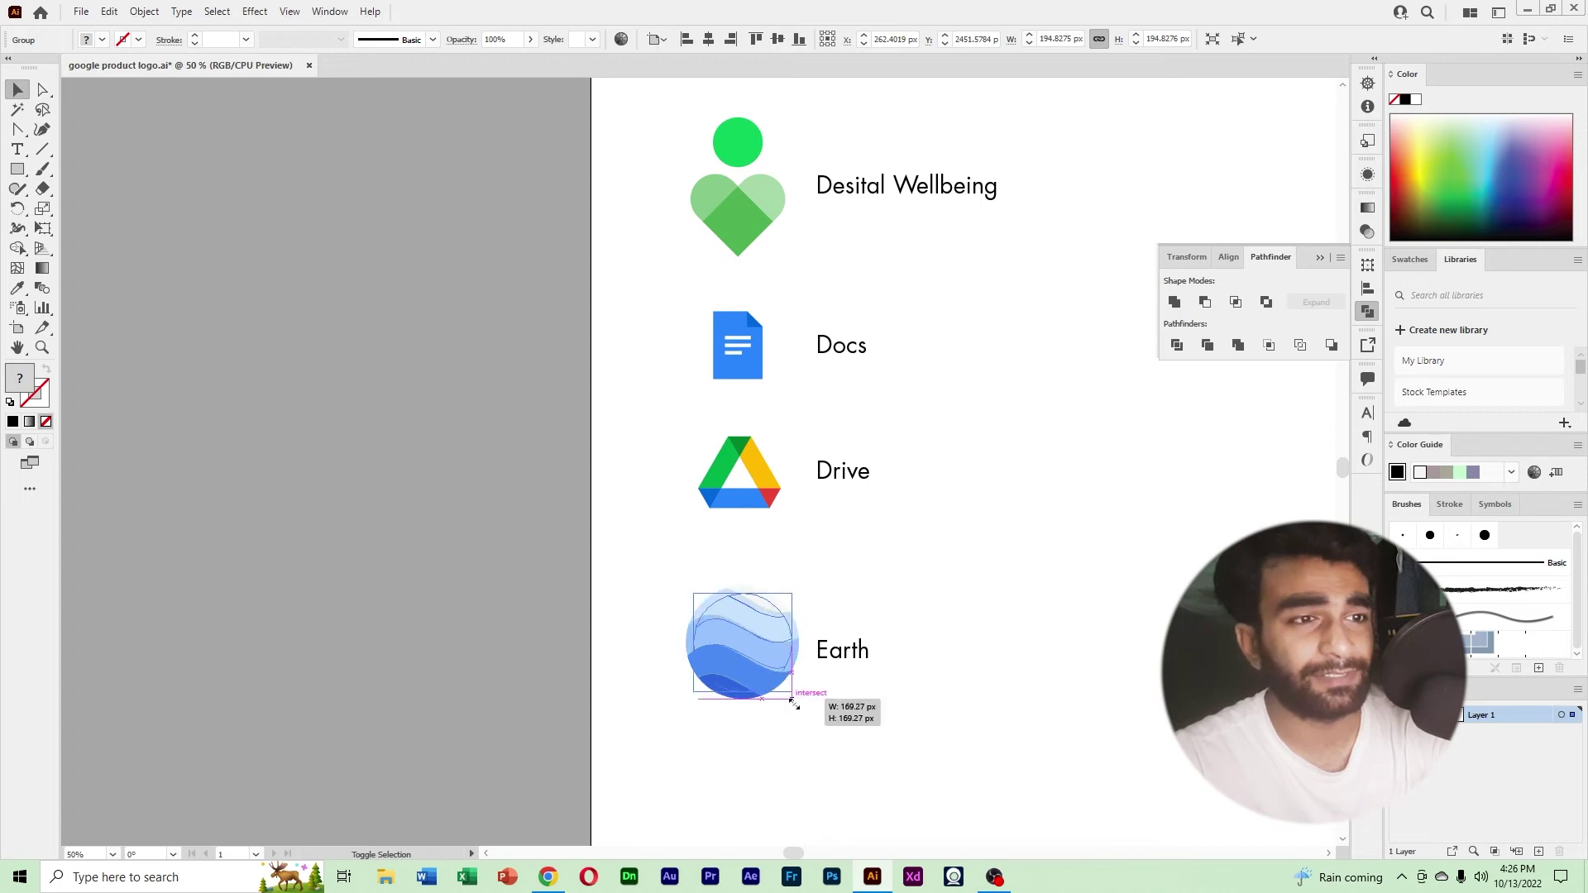
key(a)
ctrl+click(920, 695)
Copy the Exposure Notifications logo from the Google products page in the browser and return to the Illustrator document to place it as the reference.
ctrl+alt+click(891, 610)
ctrl+alt+click(891, 610)
drag(705, 514, 764, 663)
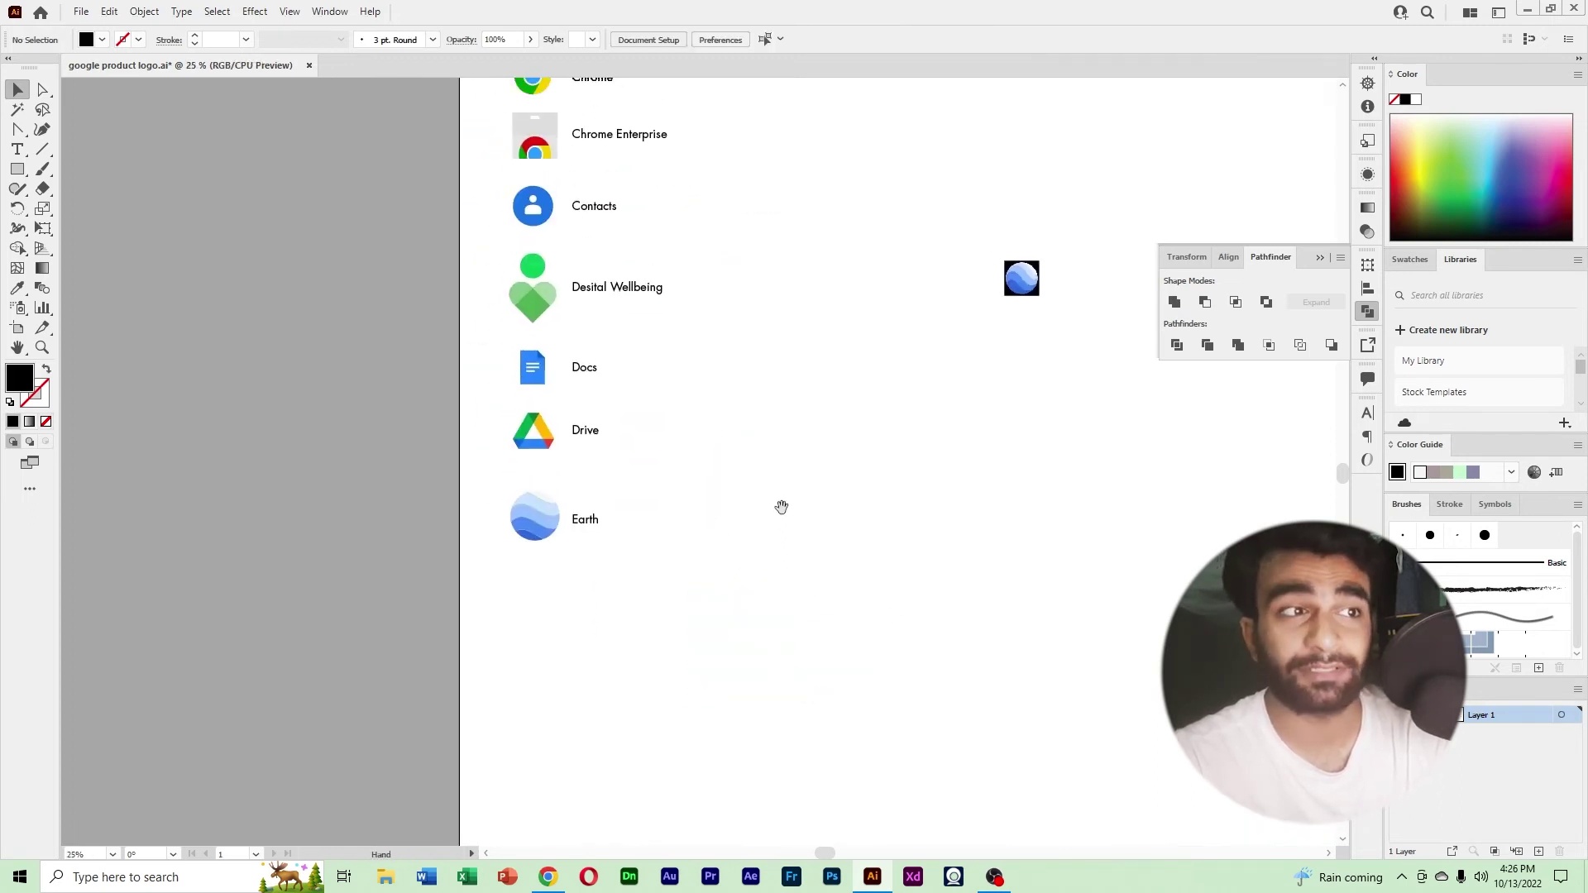
drag(780, 507, 852, 475)
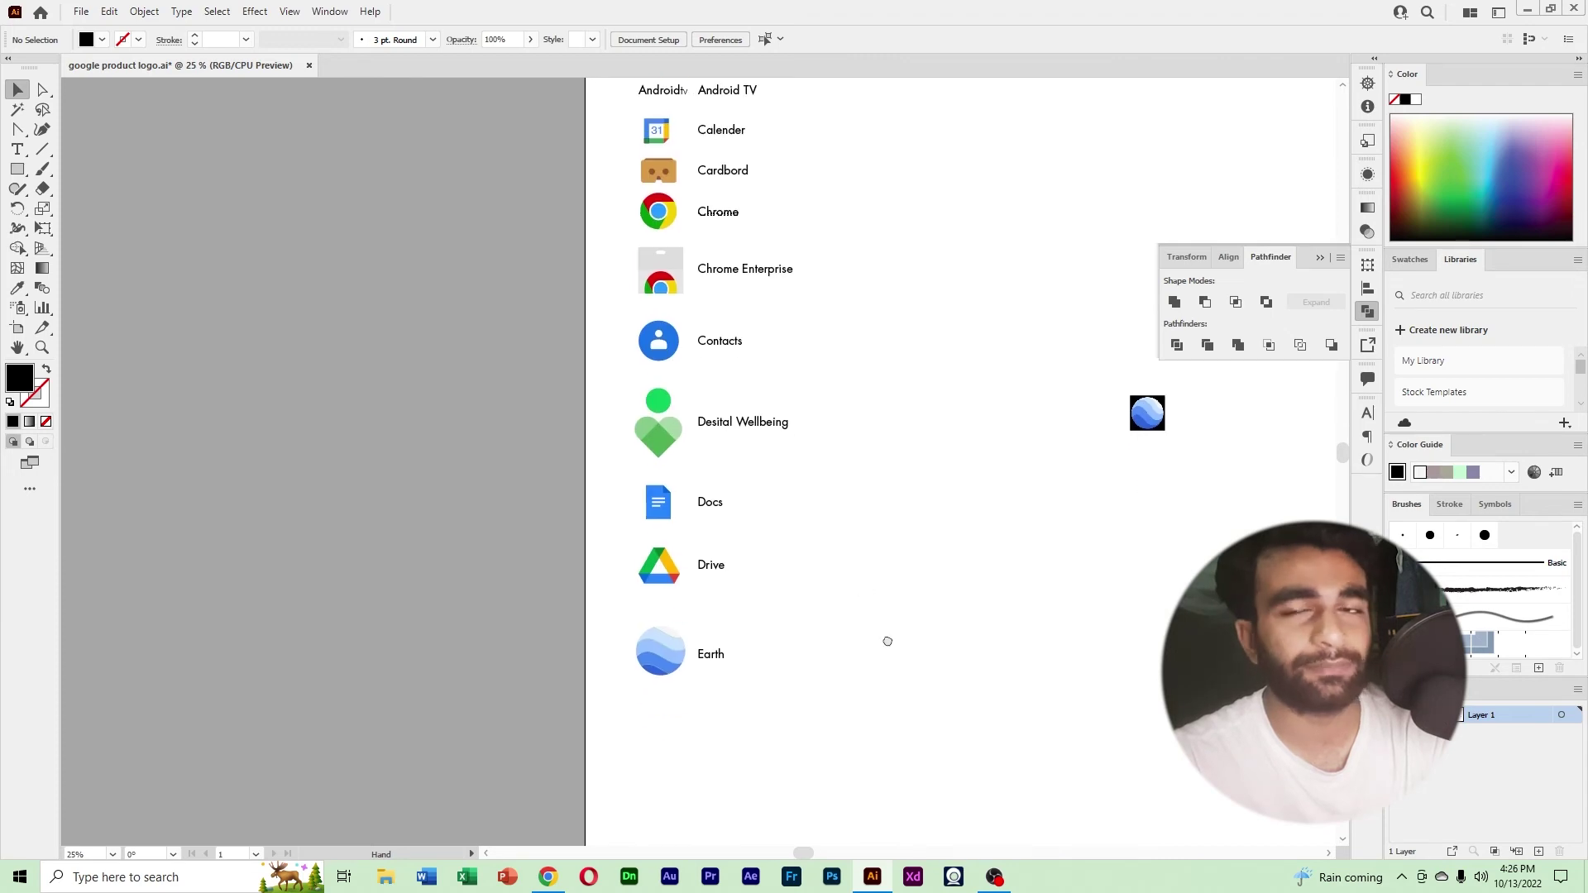
drag(887, 641, 846, 602)
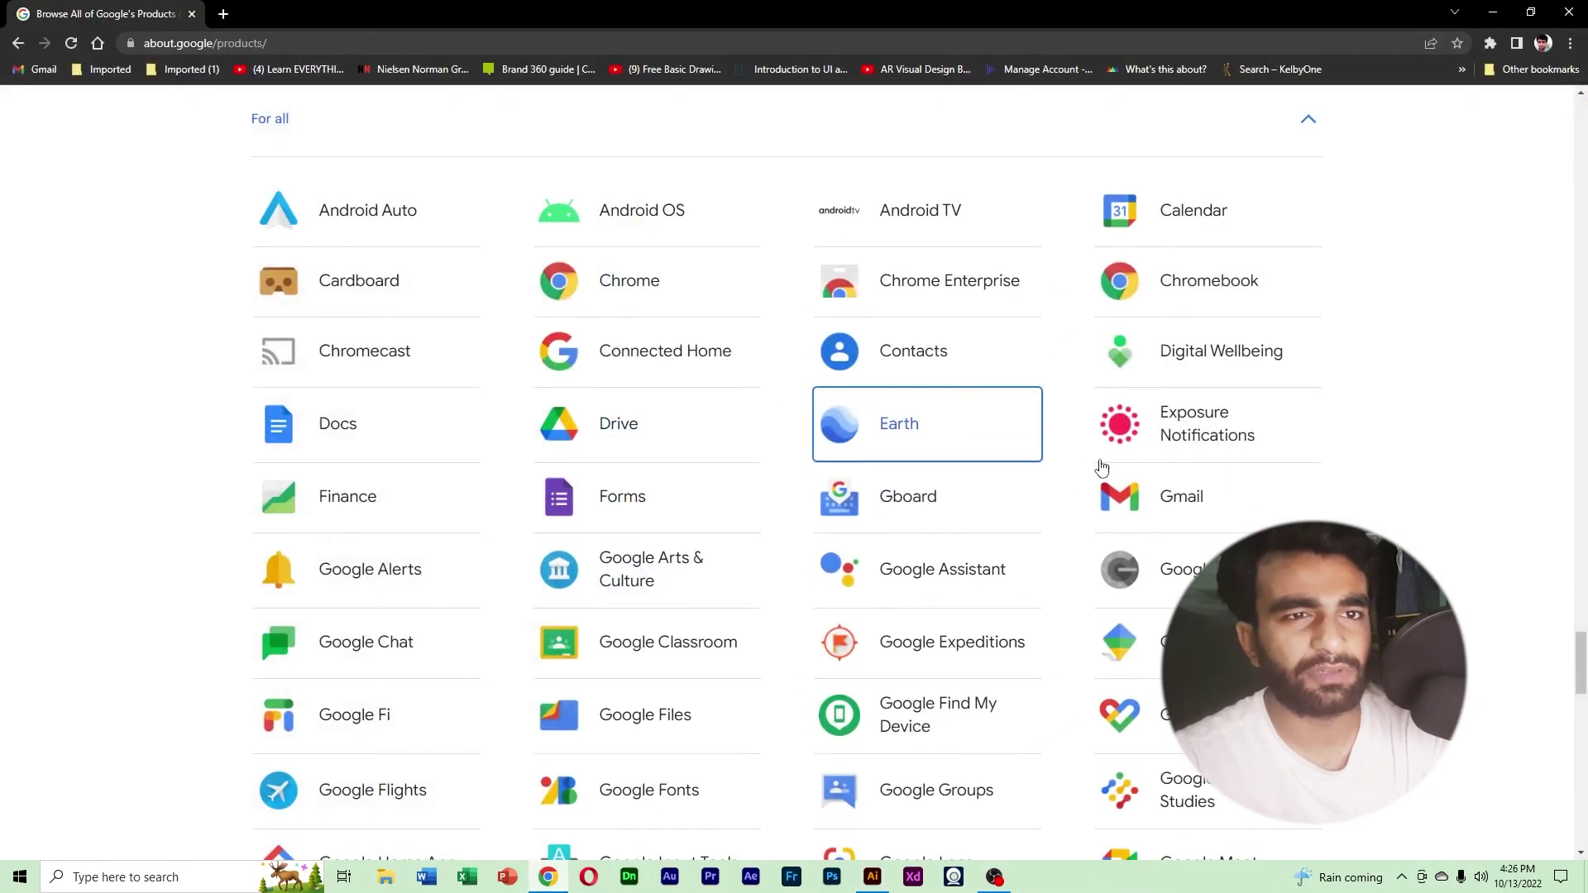
right_click(1111, 439)
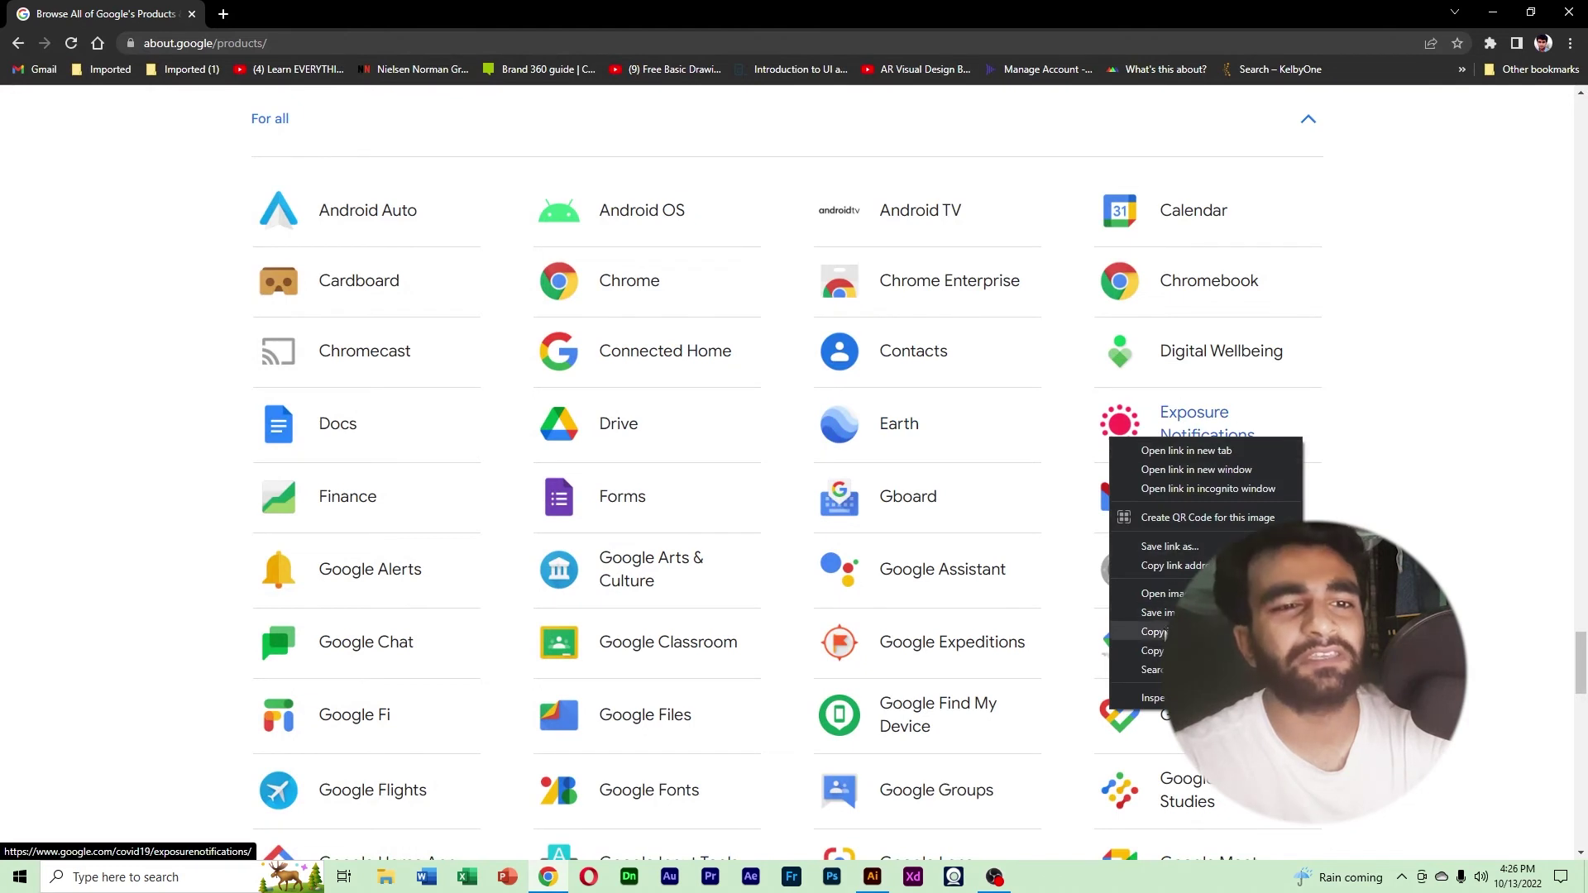
click(1165, 633)
click(872, 877)
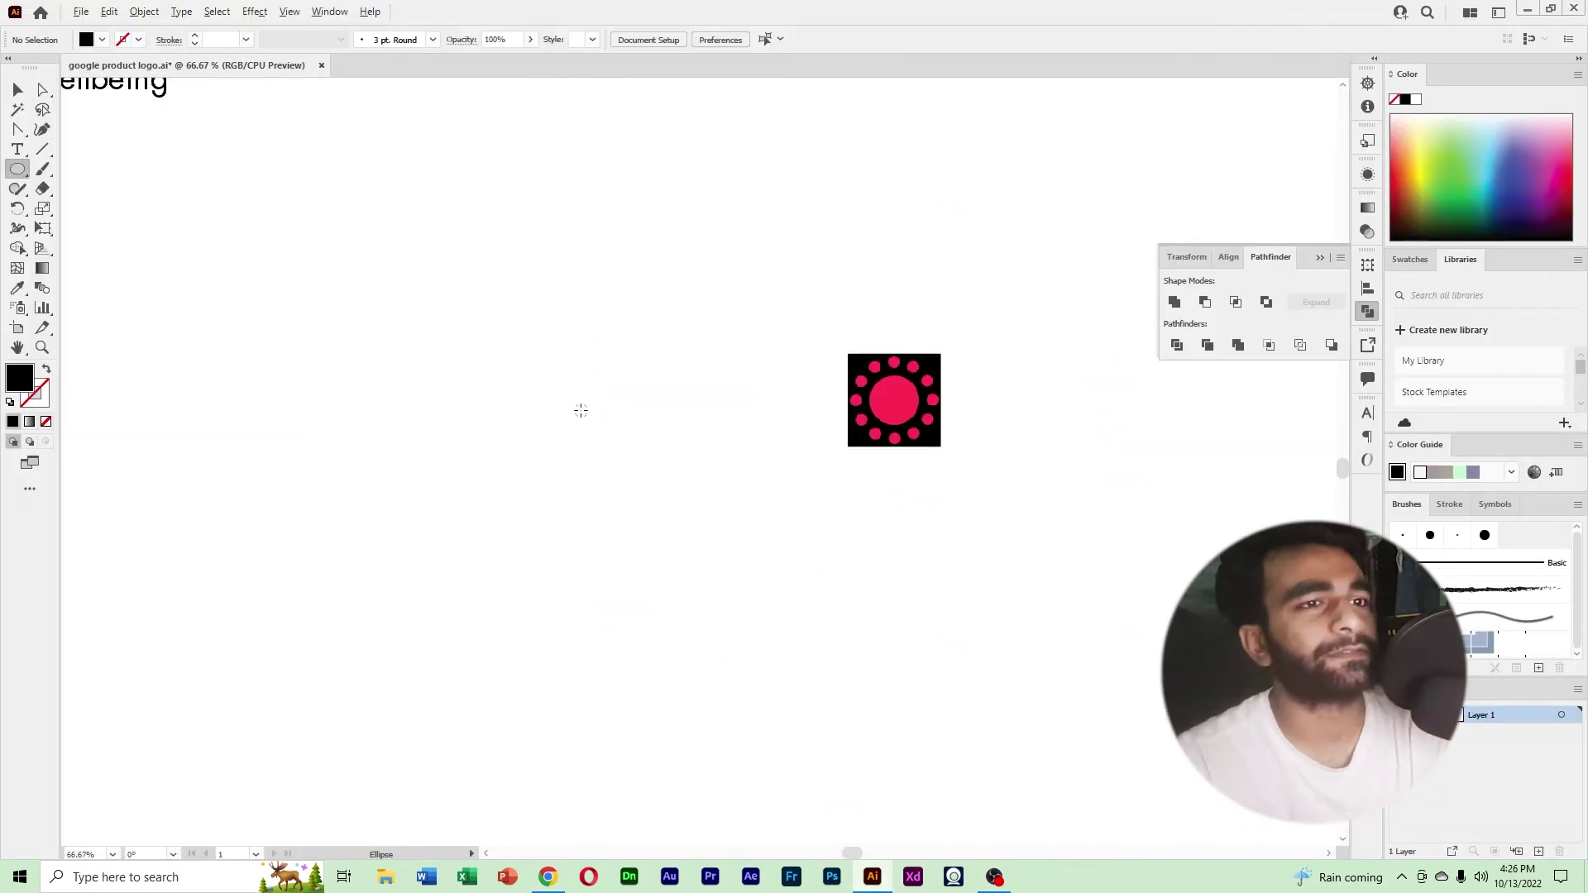
Draw a black circle to the left of the Exposure Notifications reference and scale it to about 107 px in diameter.
drag(577, 401, 629, 451)
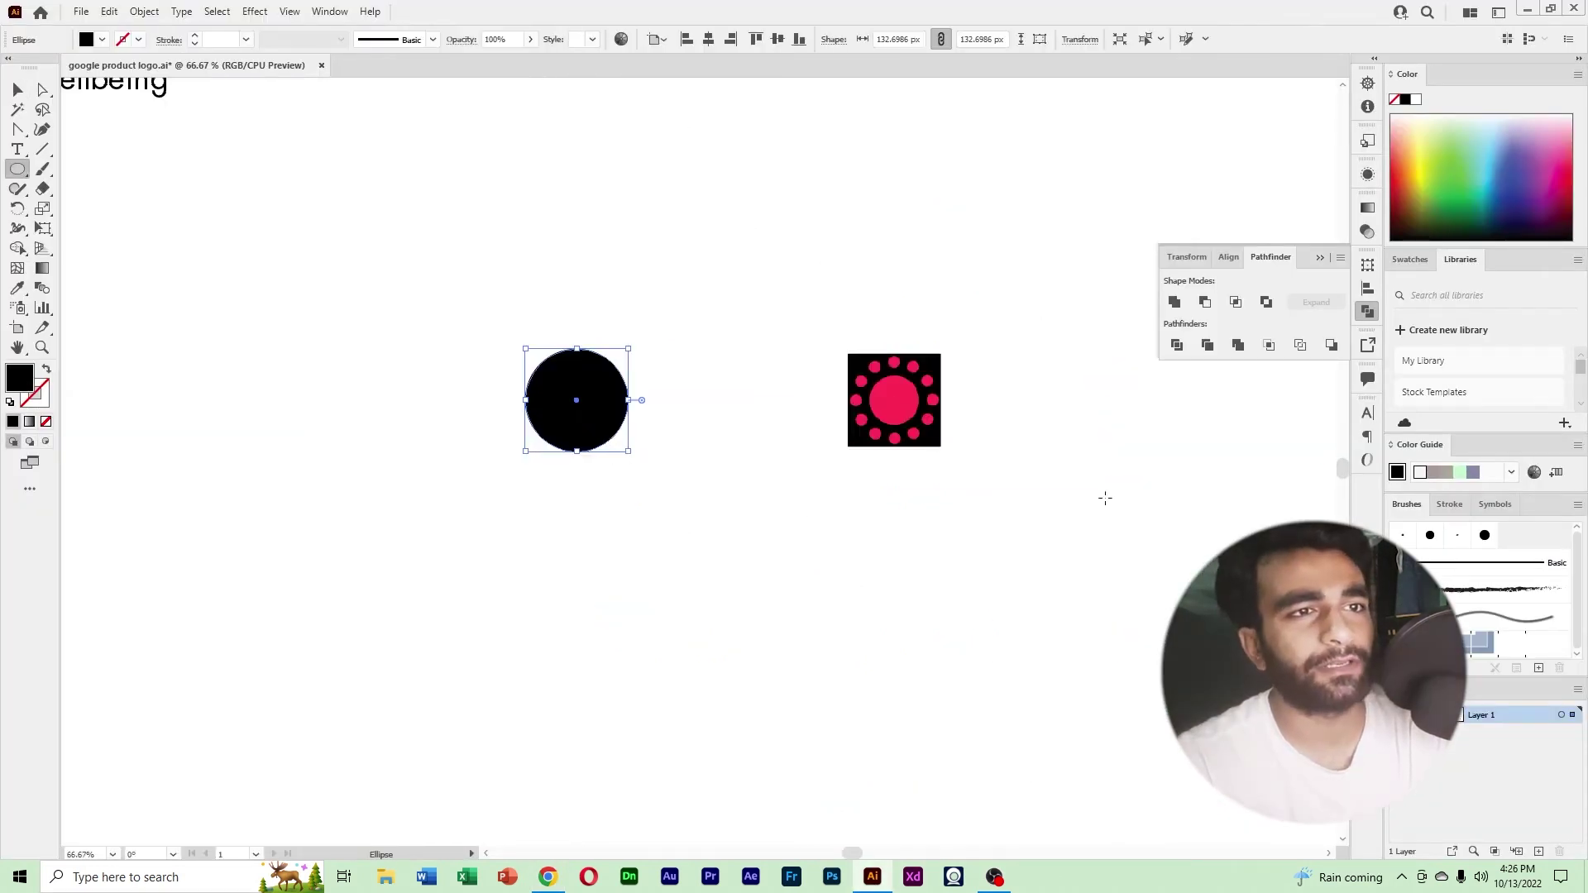
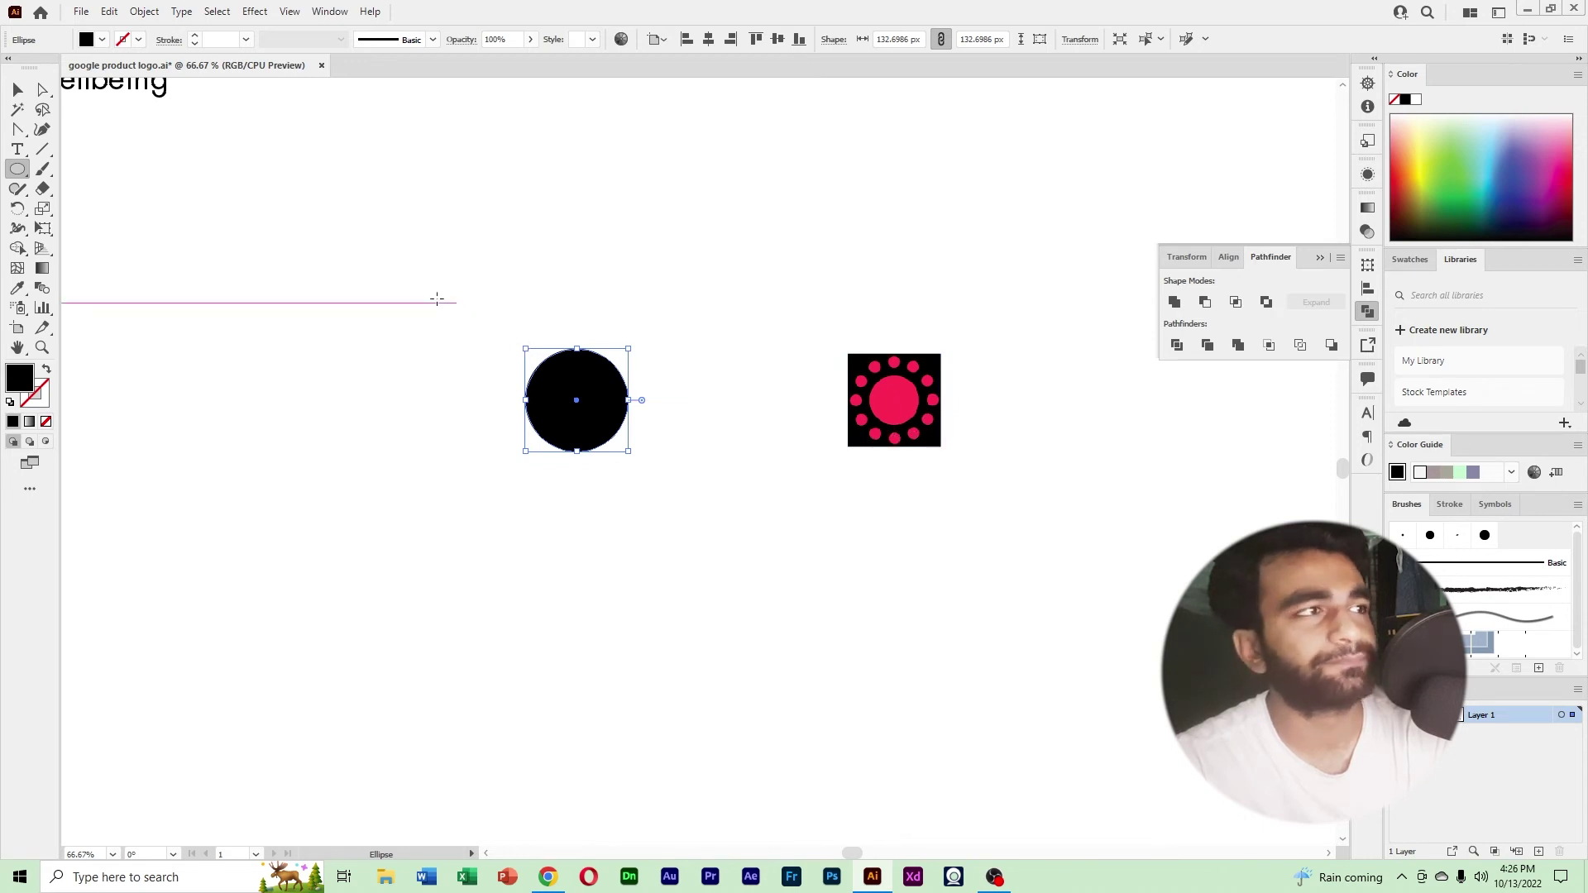
click(14, 90)
click(752, 375)
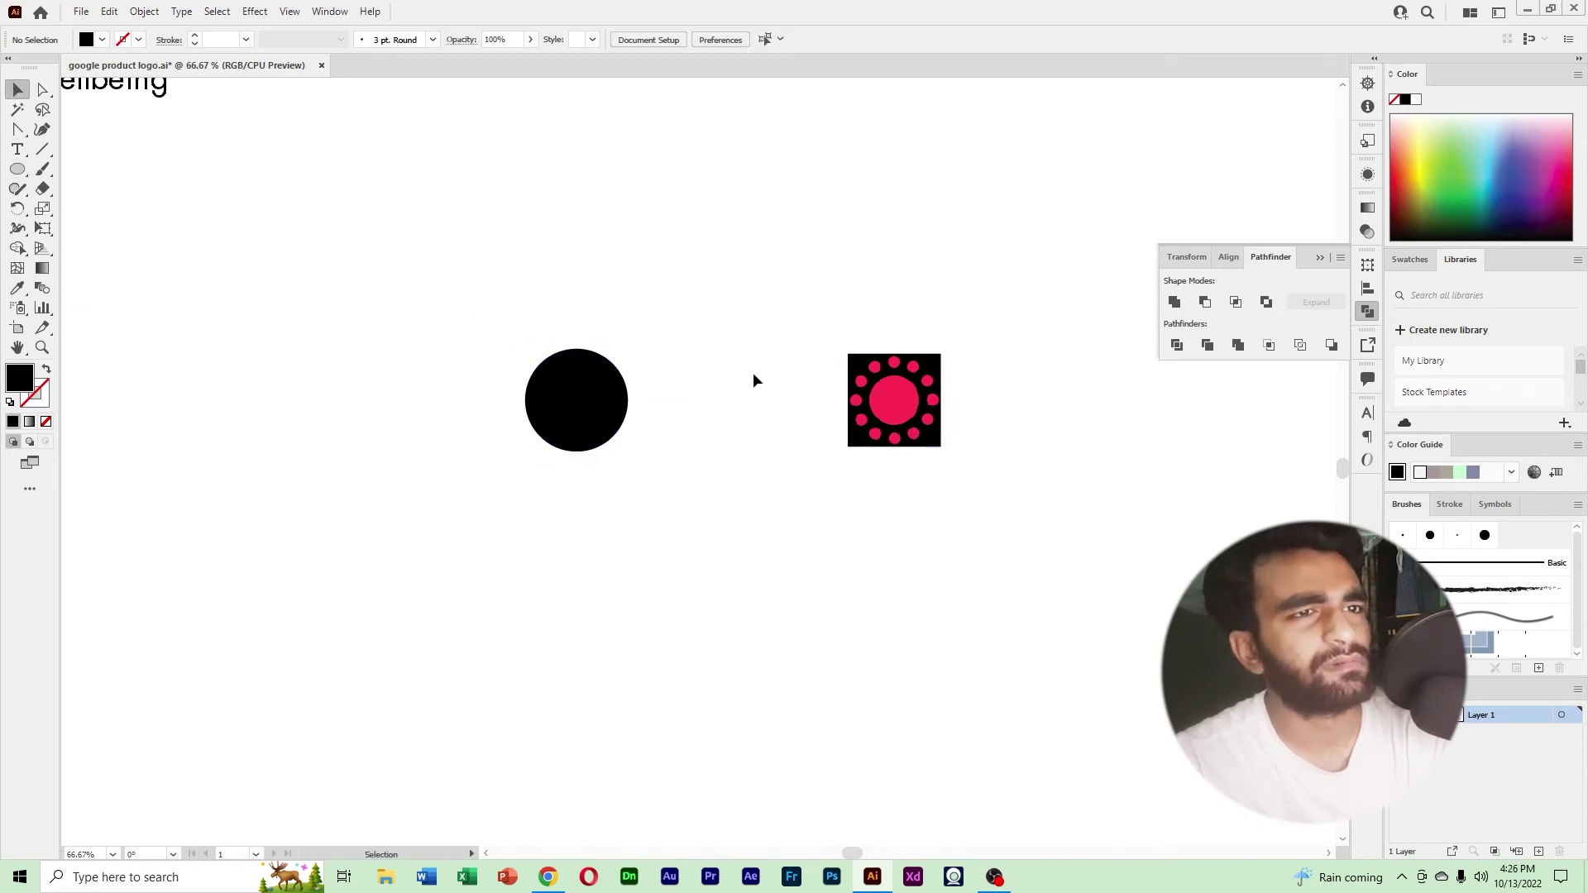
click(584, 405)
drag(626, 454, 620, 454)
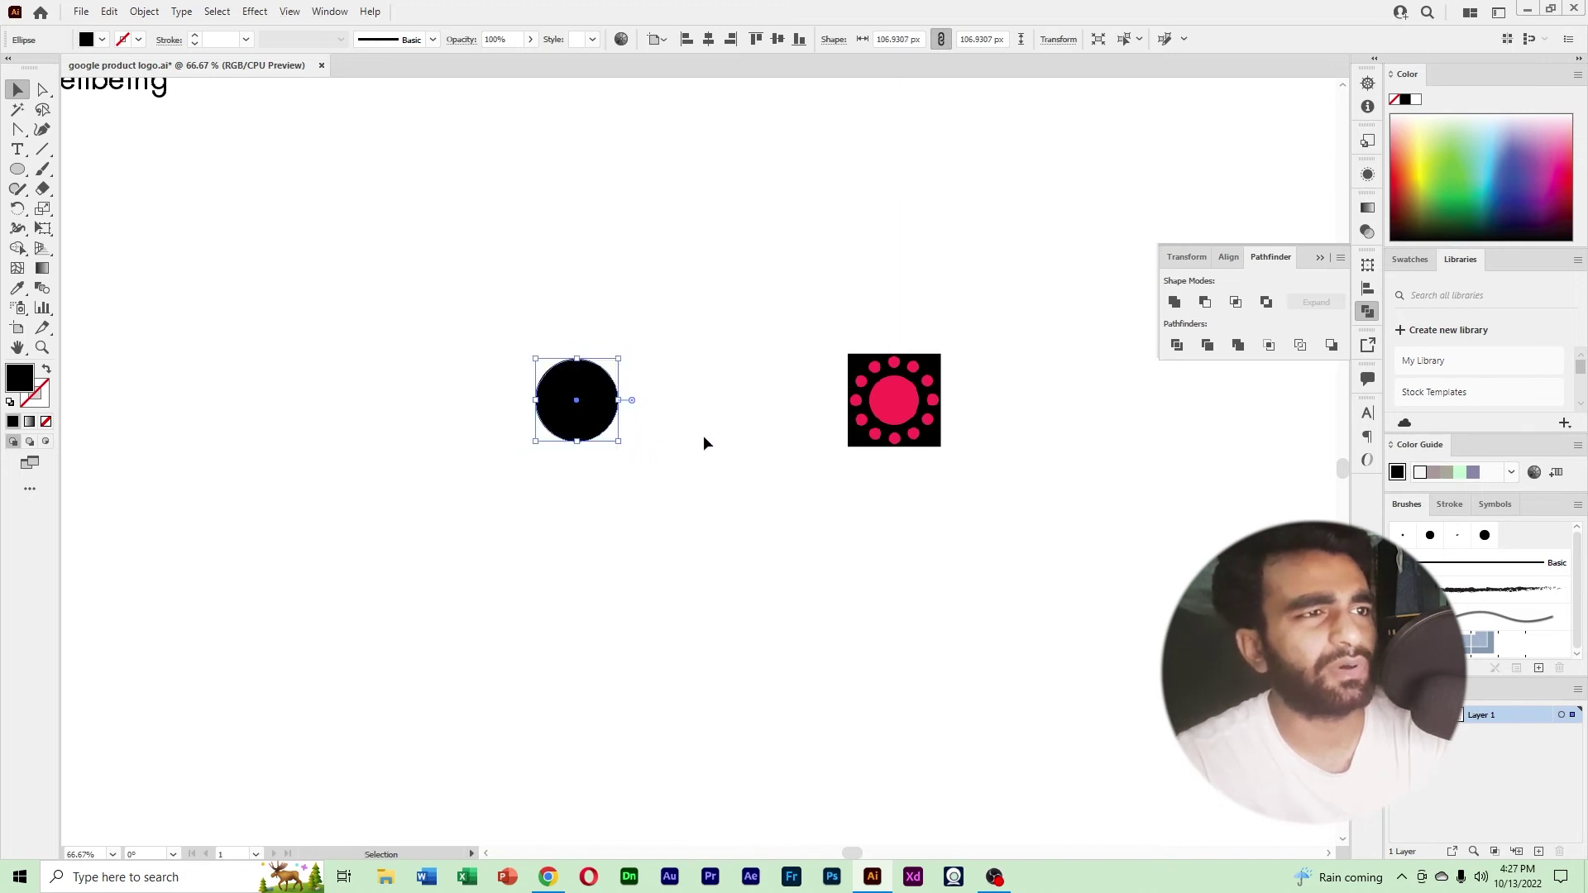
click(704, 435)
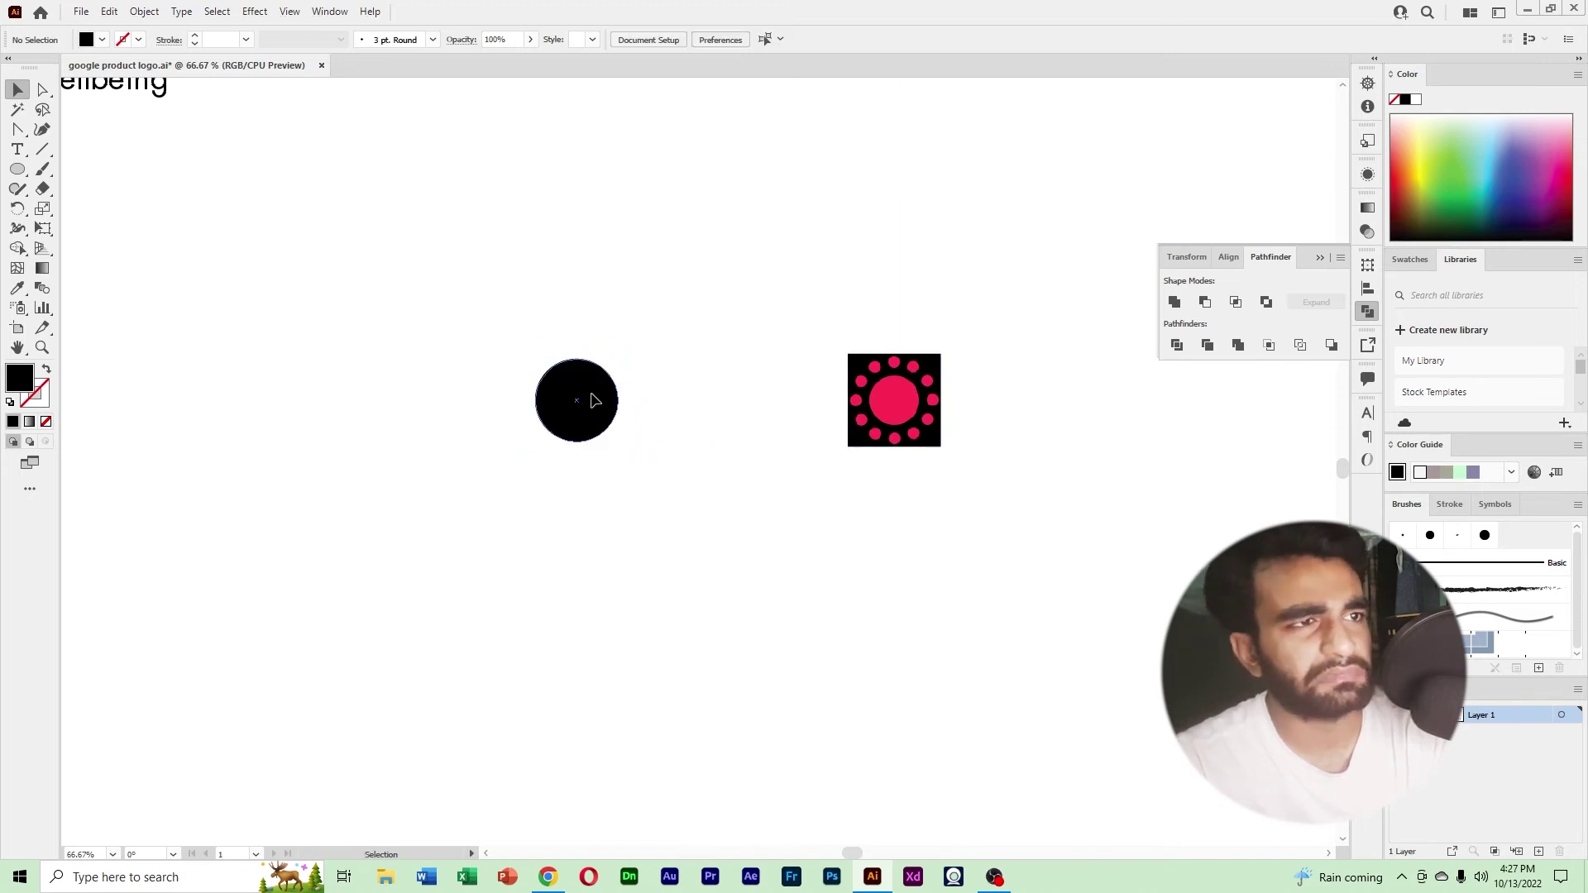
Duplicate the black circle to its right and shrink the copy to about 23 px, vertically centred on the large circle.
alt+drag(589, 414, 646, 406)
click(755, 444)
drag(692, 460, 451, 339)
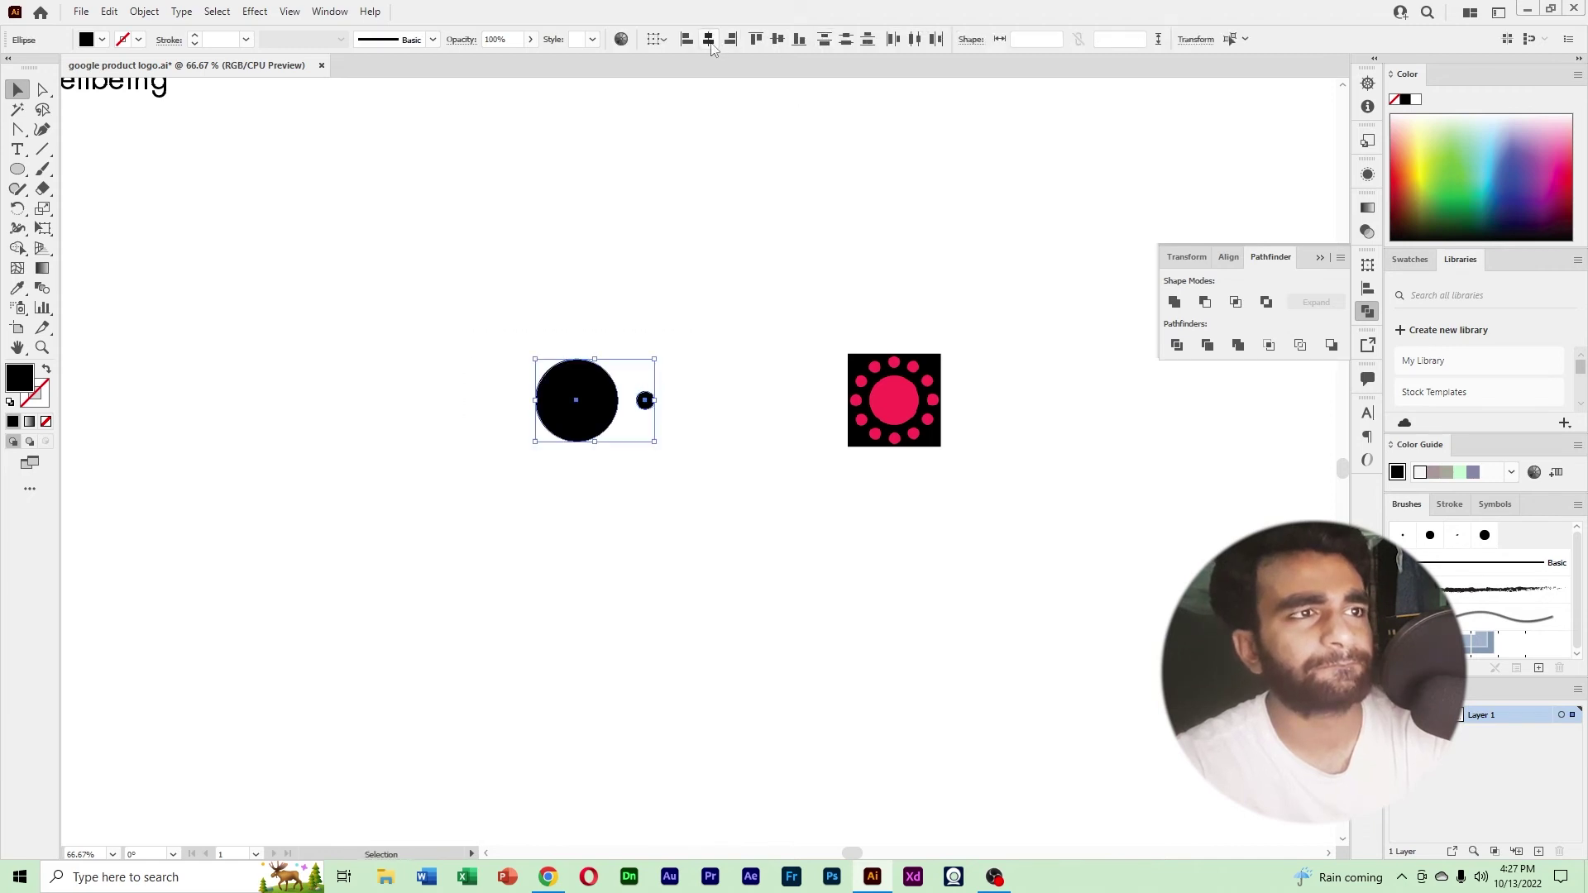
key(a)
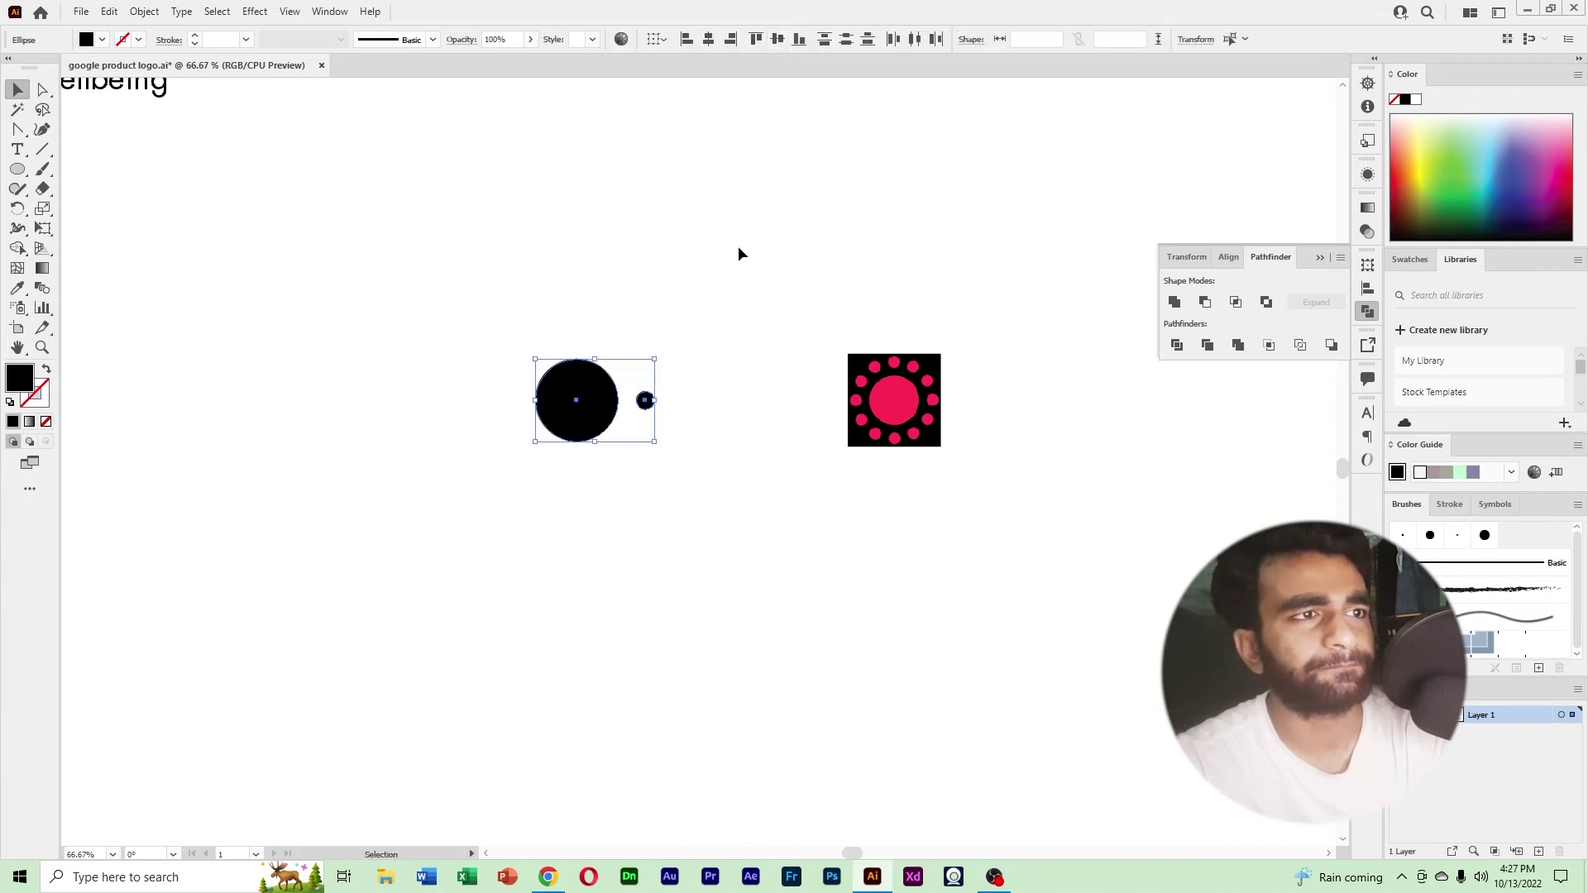
click(722, 363)
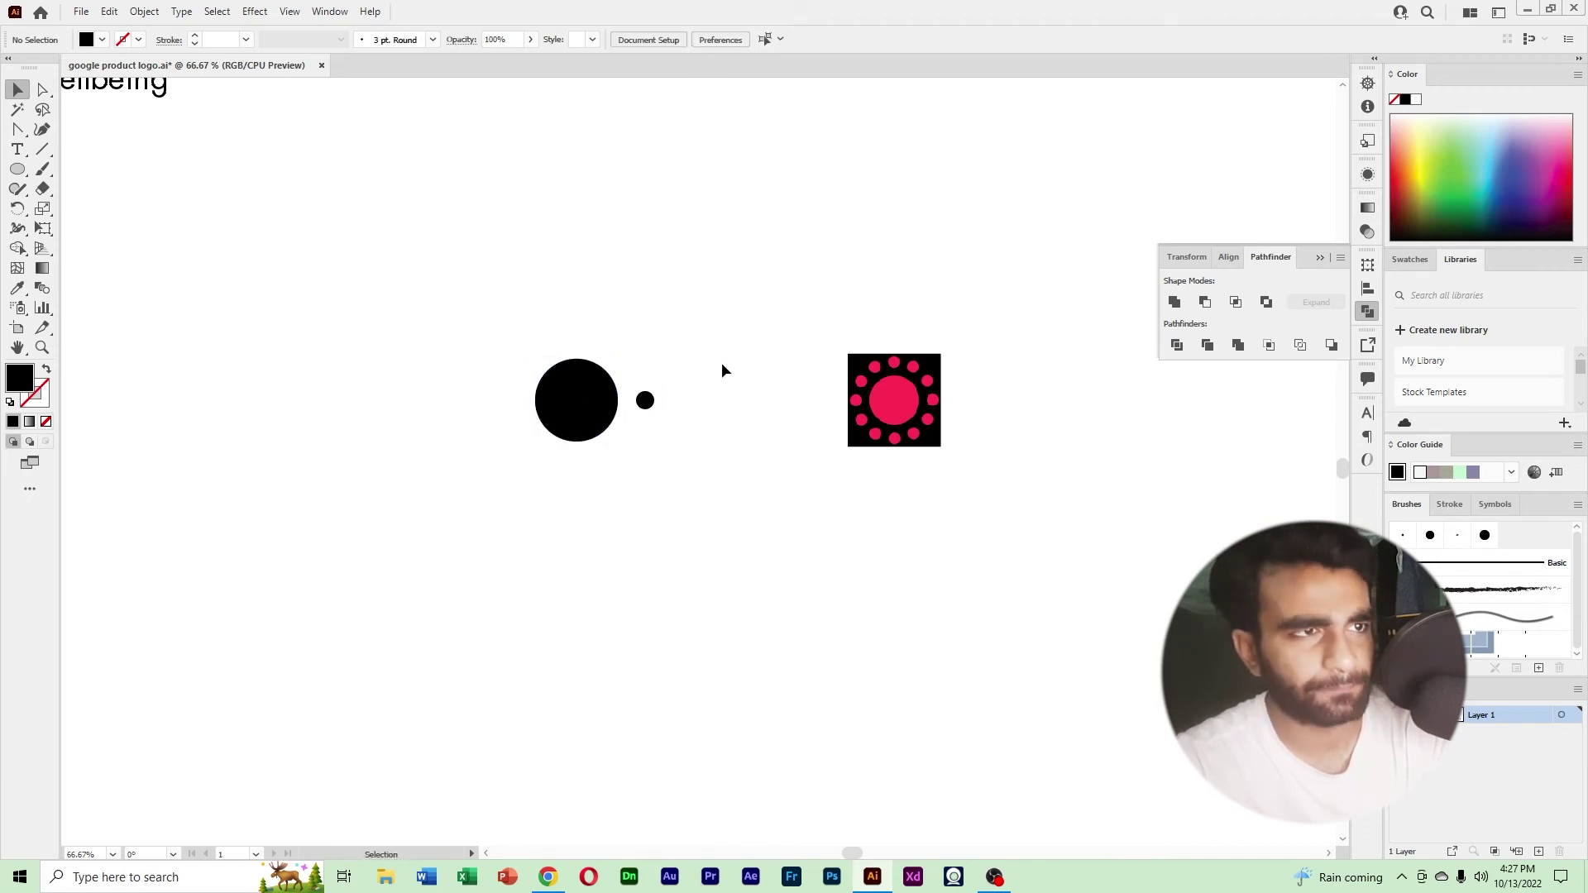
Move the small circle horizontally a little closer to the large circle's edge.
ctrl+click(686, 406)
drag(641, 397, 772, 405)
click(768, 468)
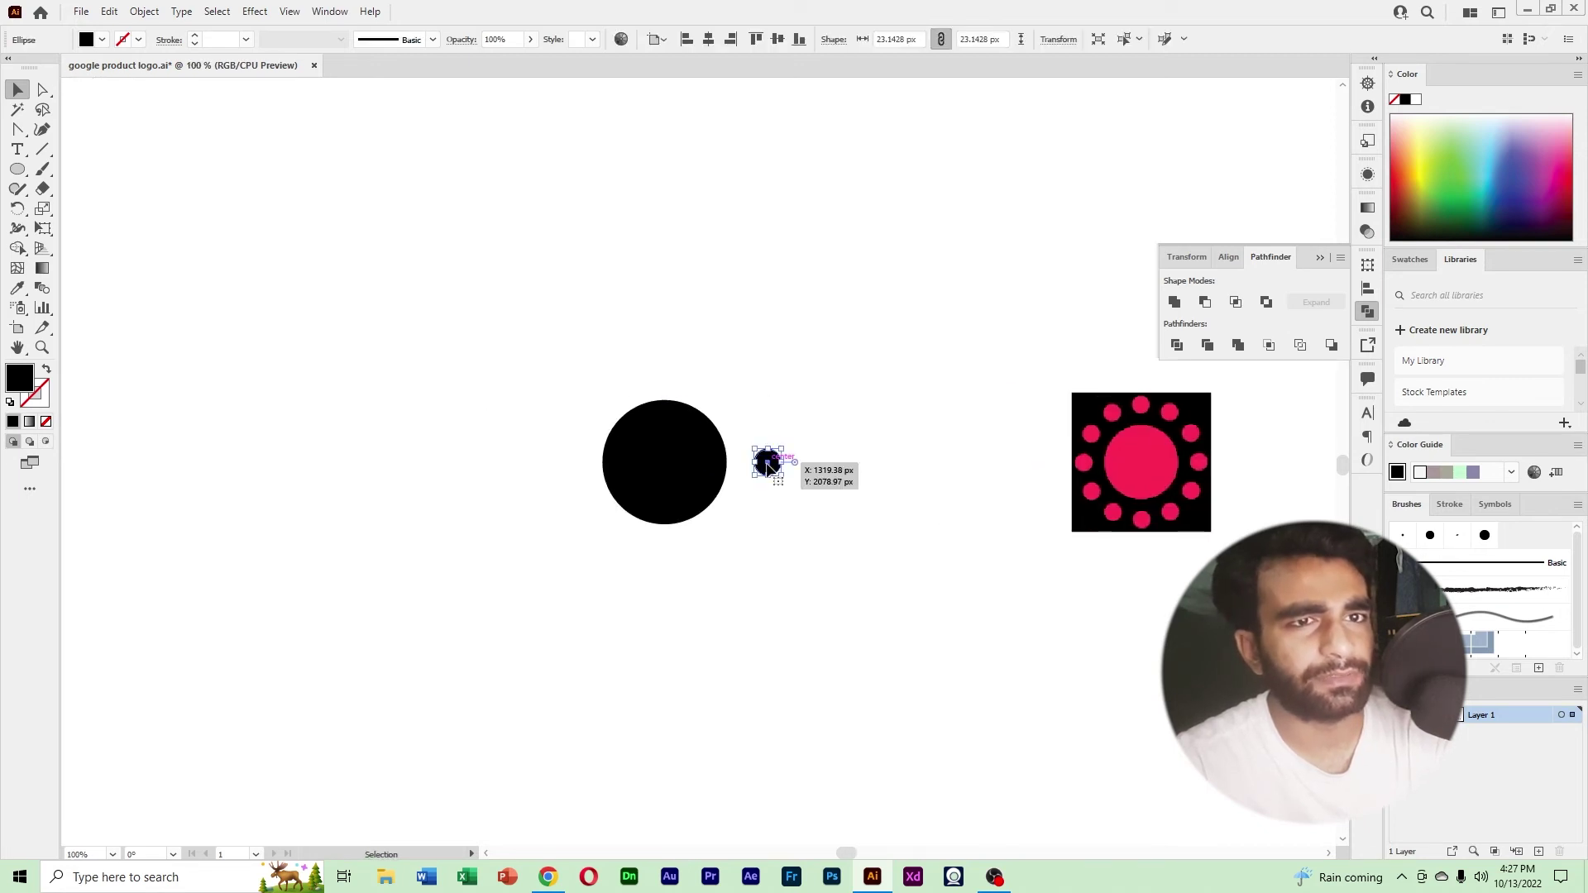
key(Left)
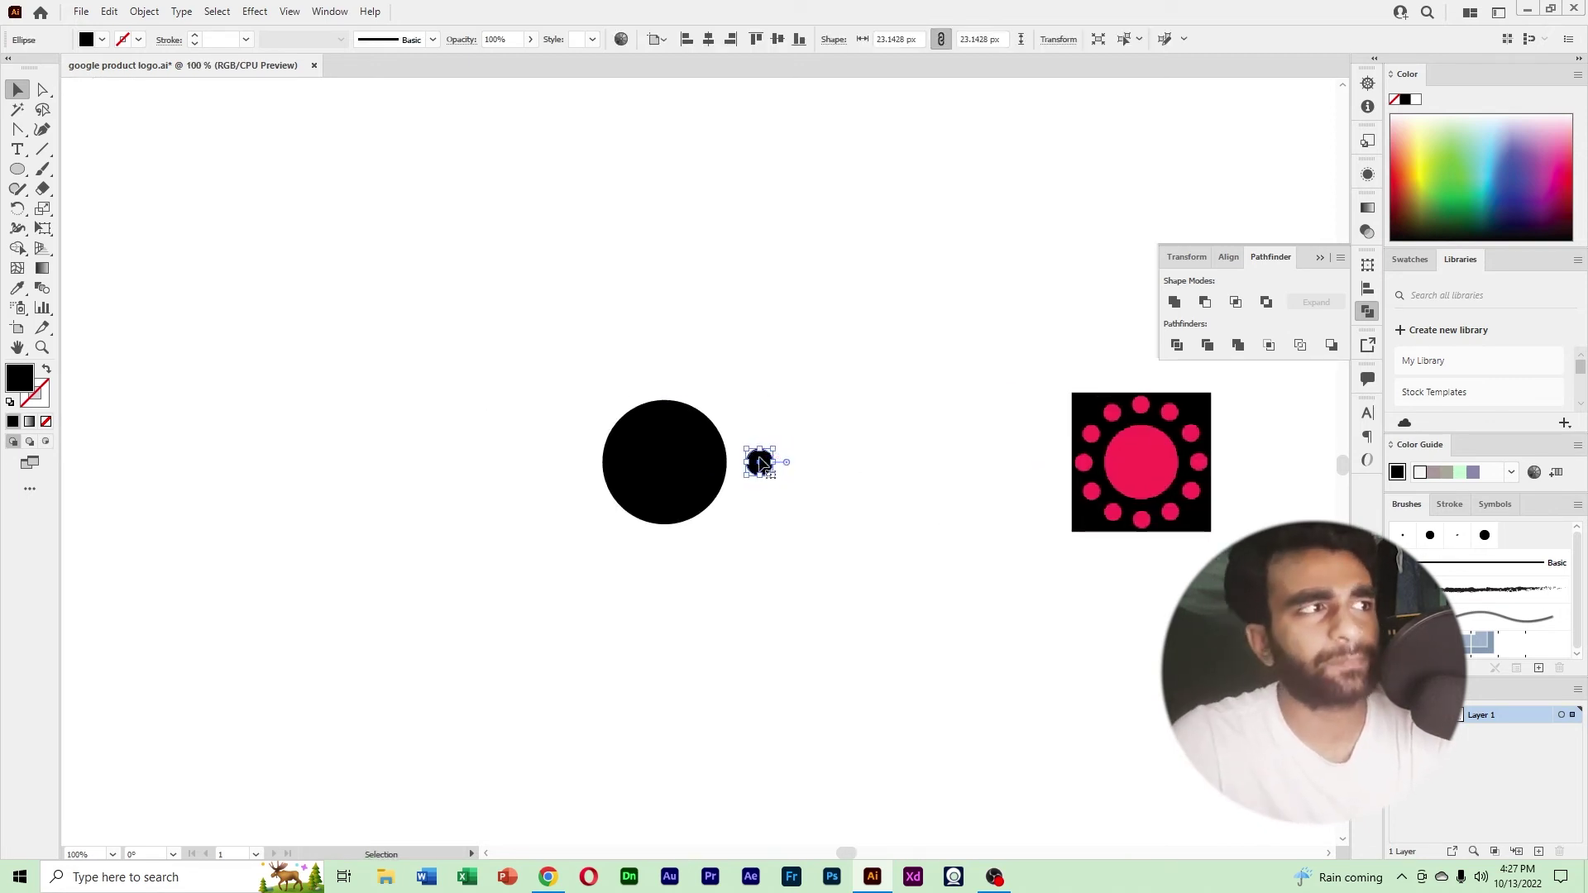
Create a copy of the small circle rotated by 360/12 (30°) around the centre of the large circle.
click(12, 214)
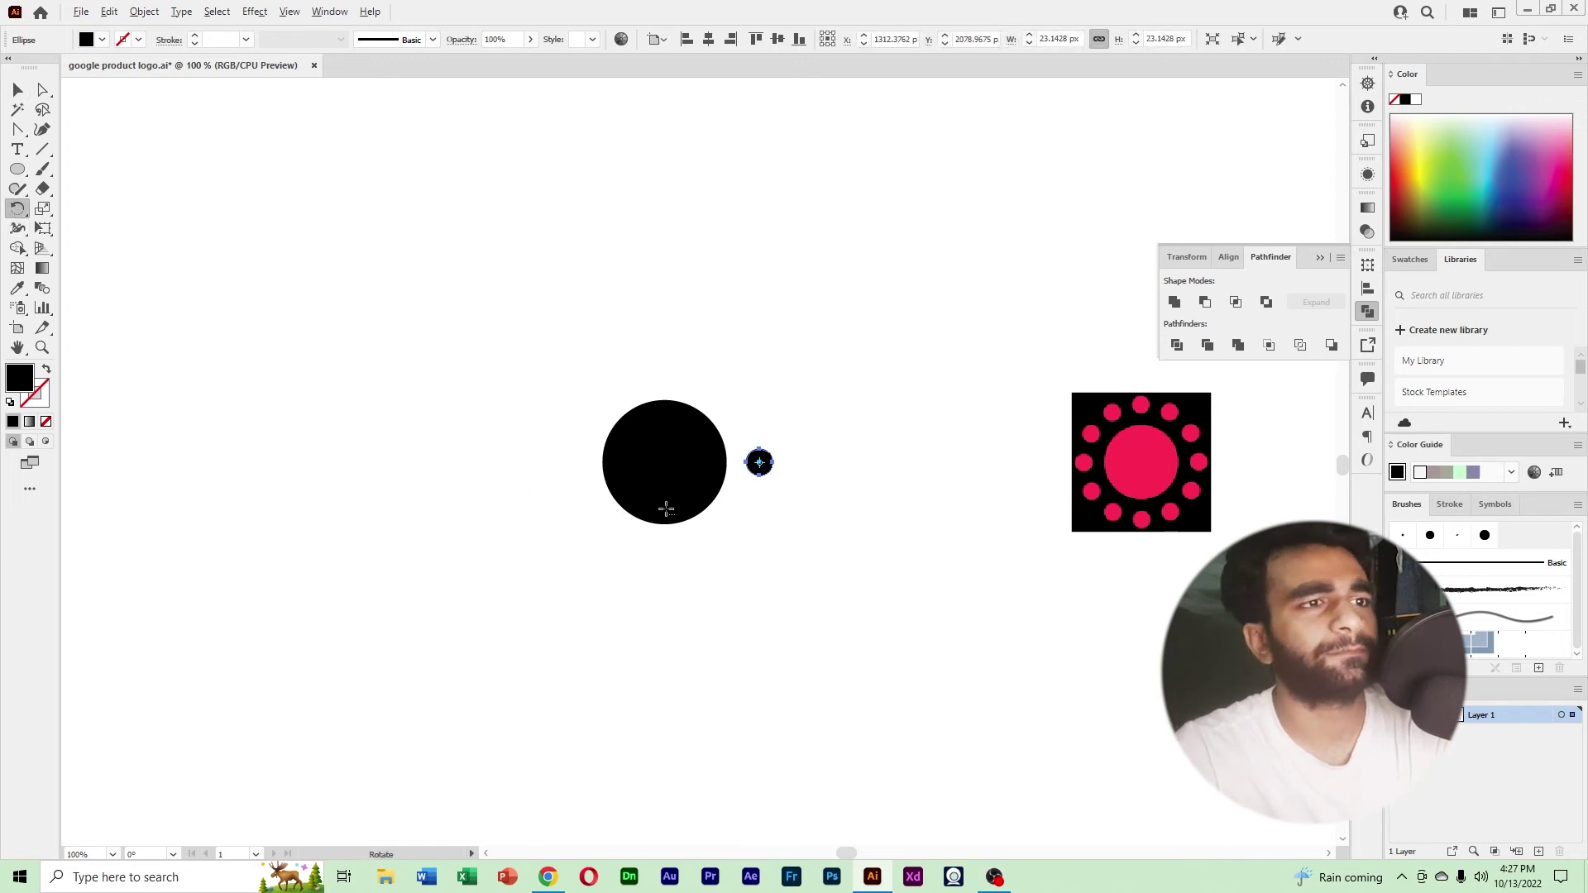
alt+click(663, 465)
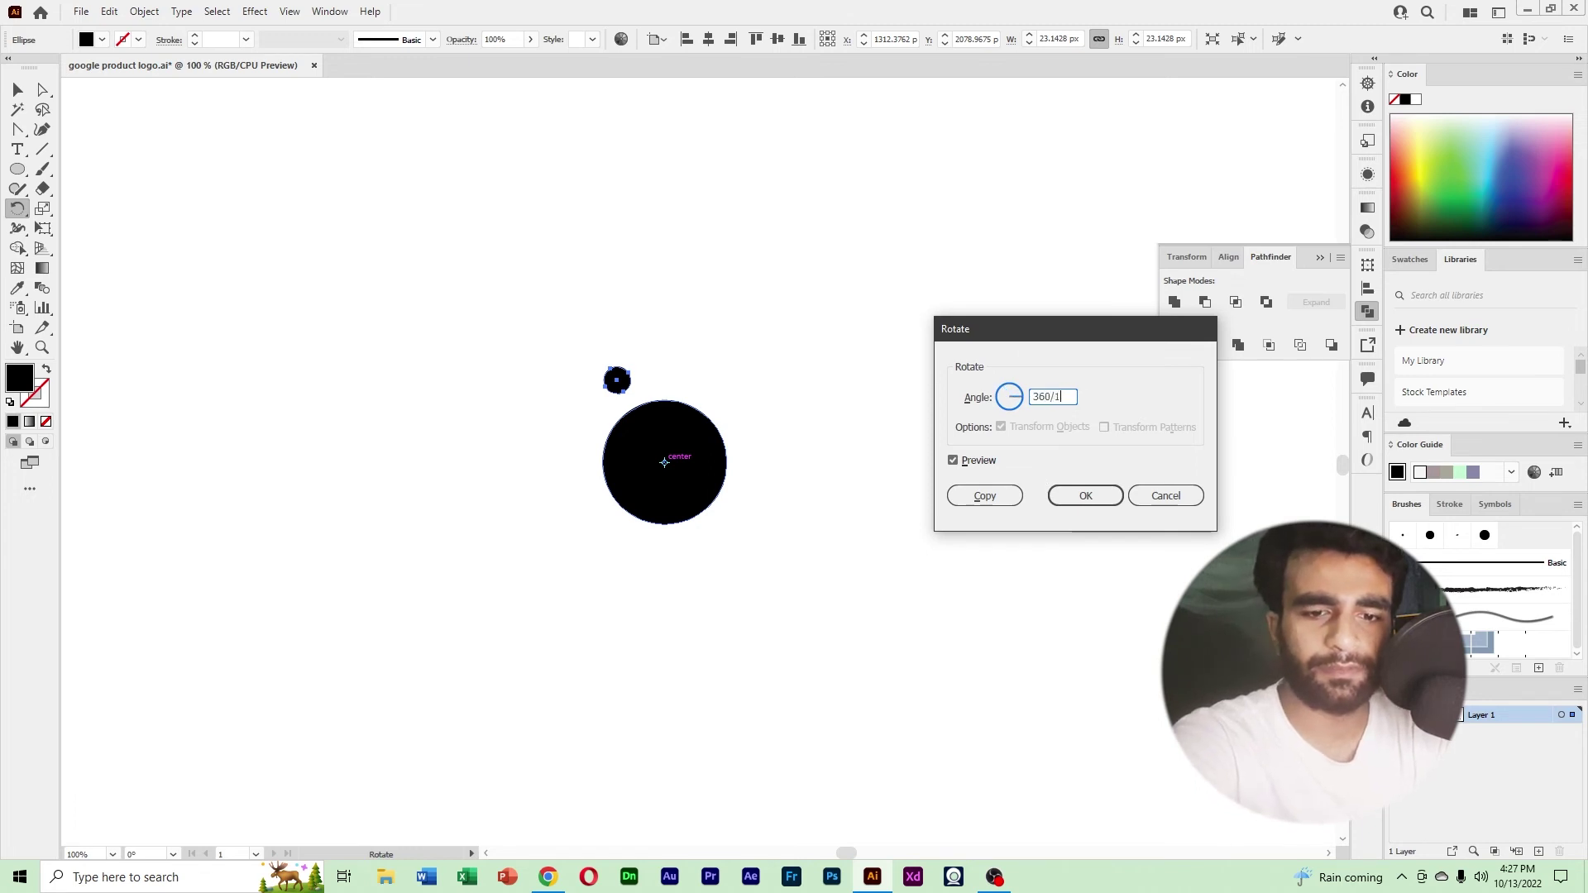
click(993, 498)
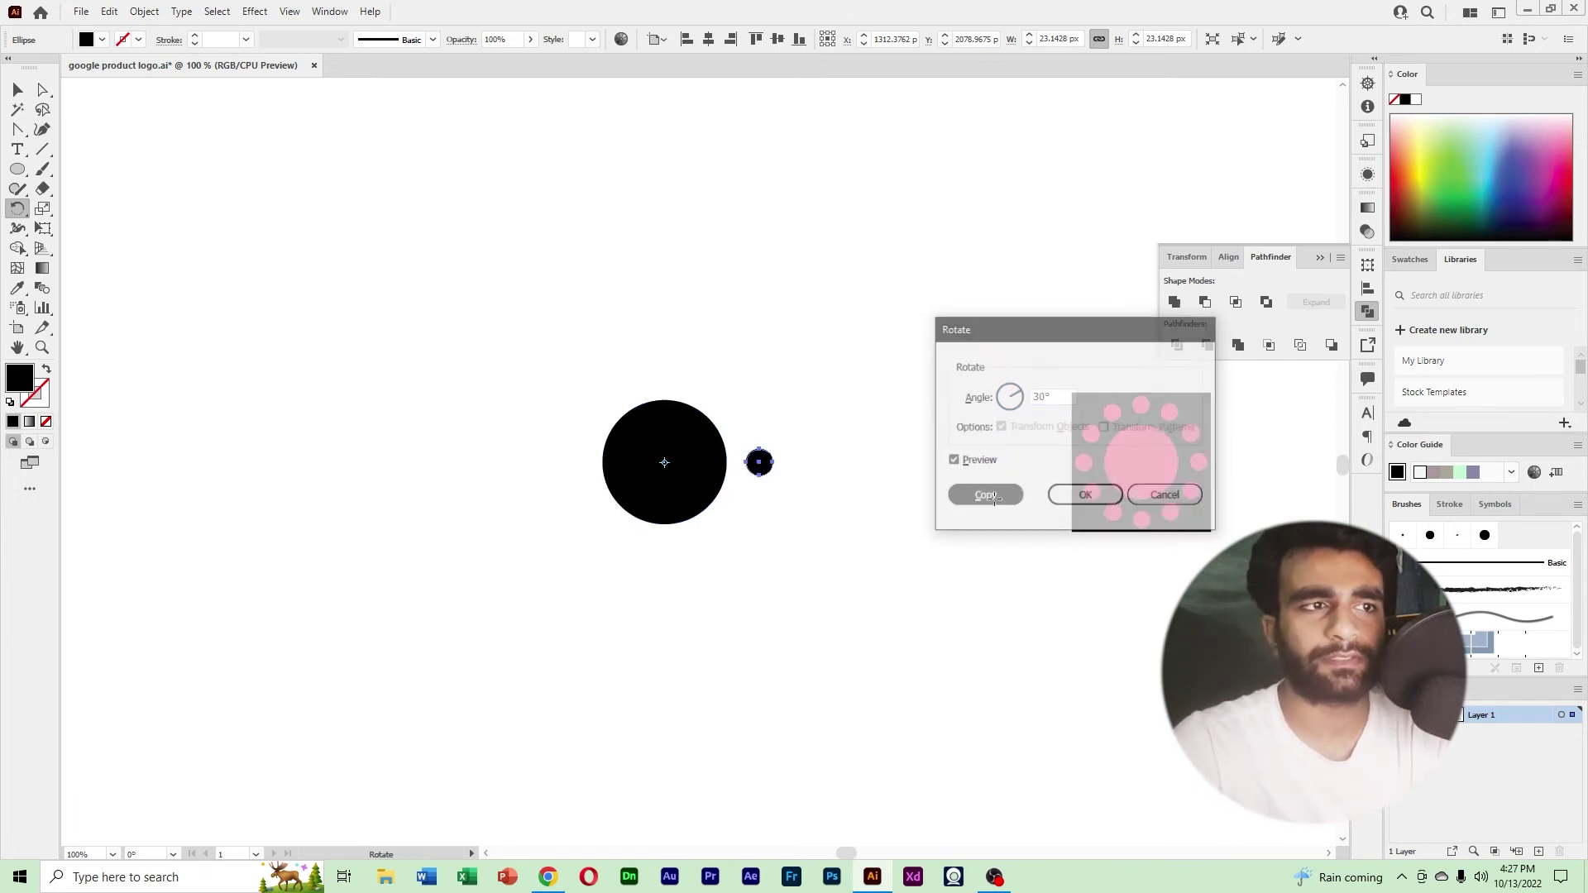
Repeat the 30° rotated copy until twelve small circles form a full ring around the large circle.
key(ctrl+d)
key(ctrl+d)
key(ctrl+d)
key(ctrl+d)
key(ctrl+d)
key(ctrl+d)
key(ctrl+d)
key(ctrl+d)
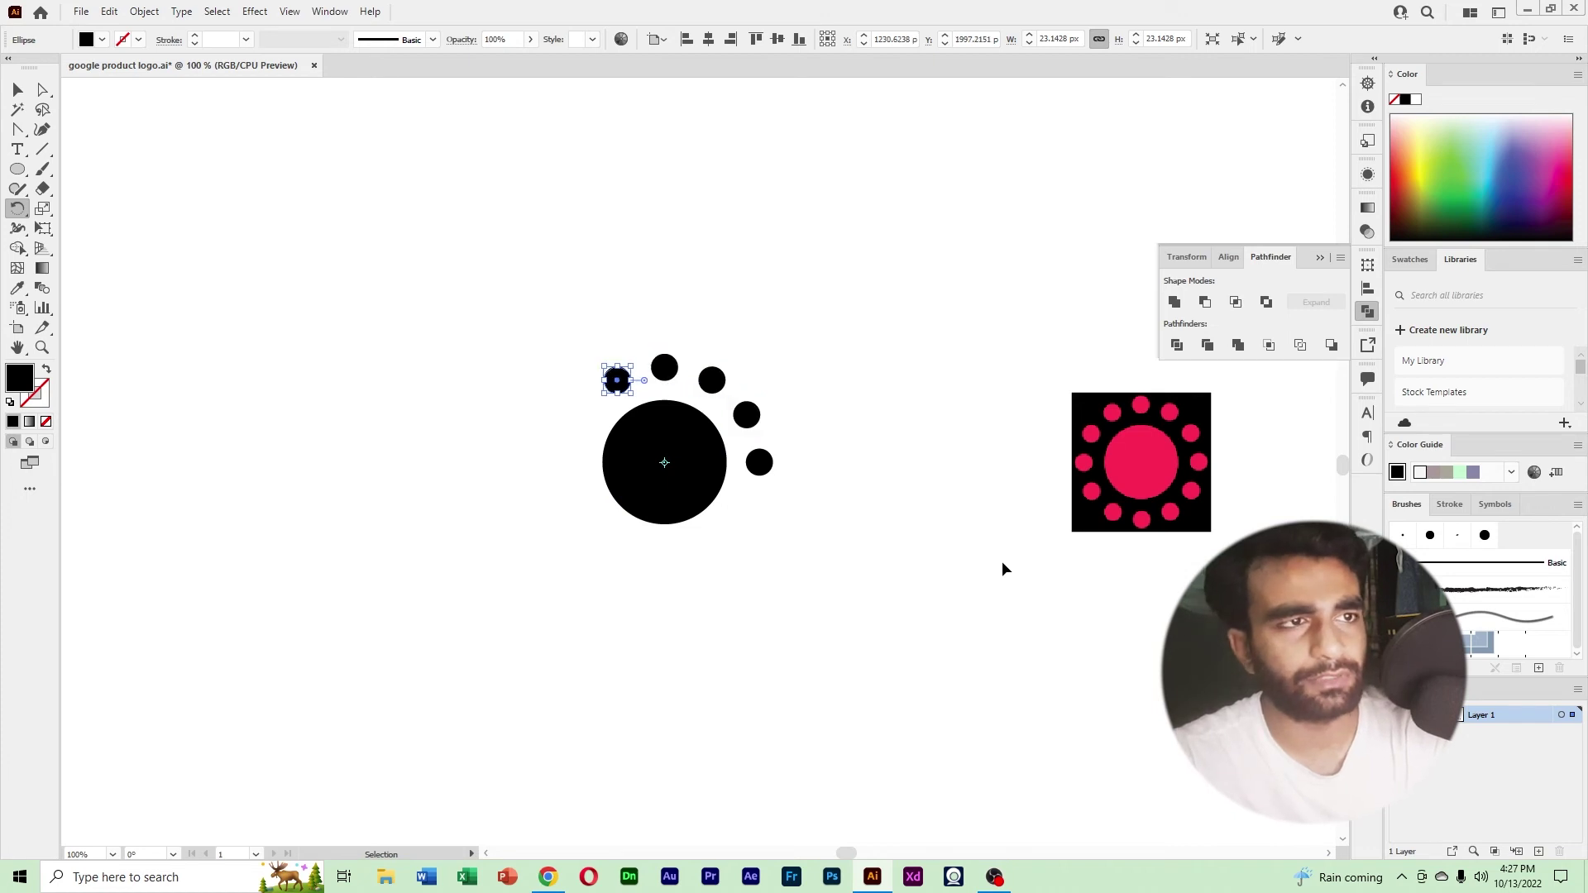
key(ctrl+d)
key(ctrl+d)
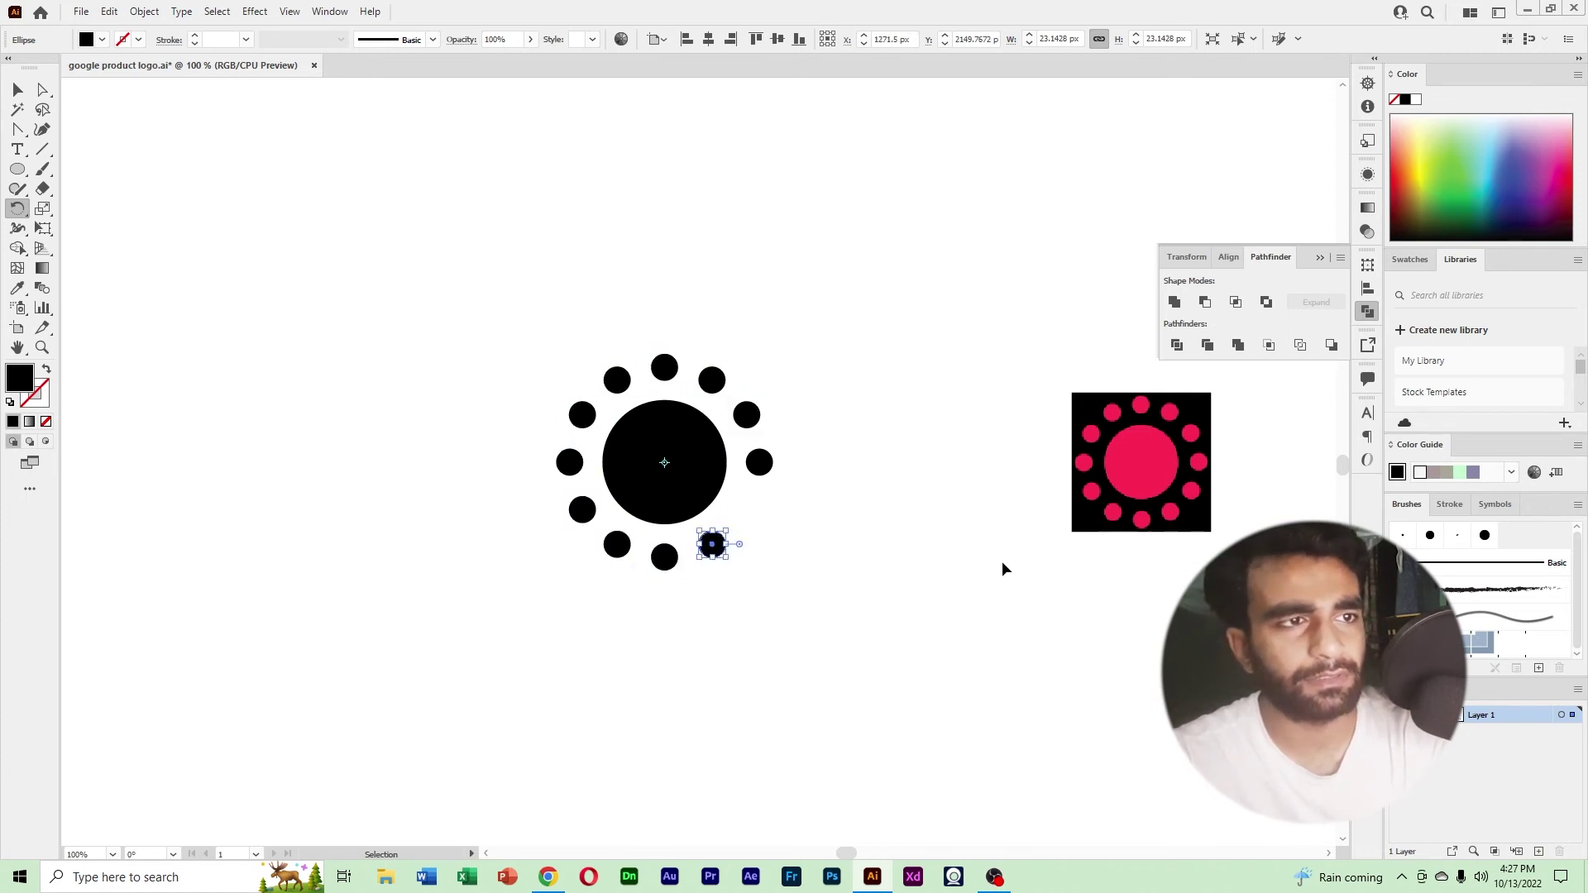
Group the large circle and its ring of small circles into one object and select the group.
click(18, 90)
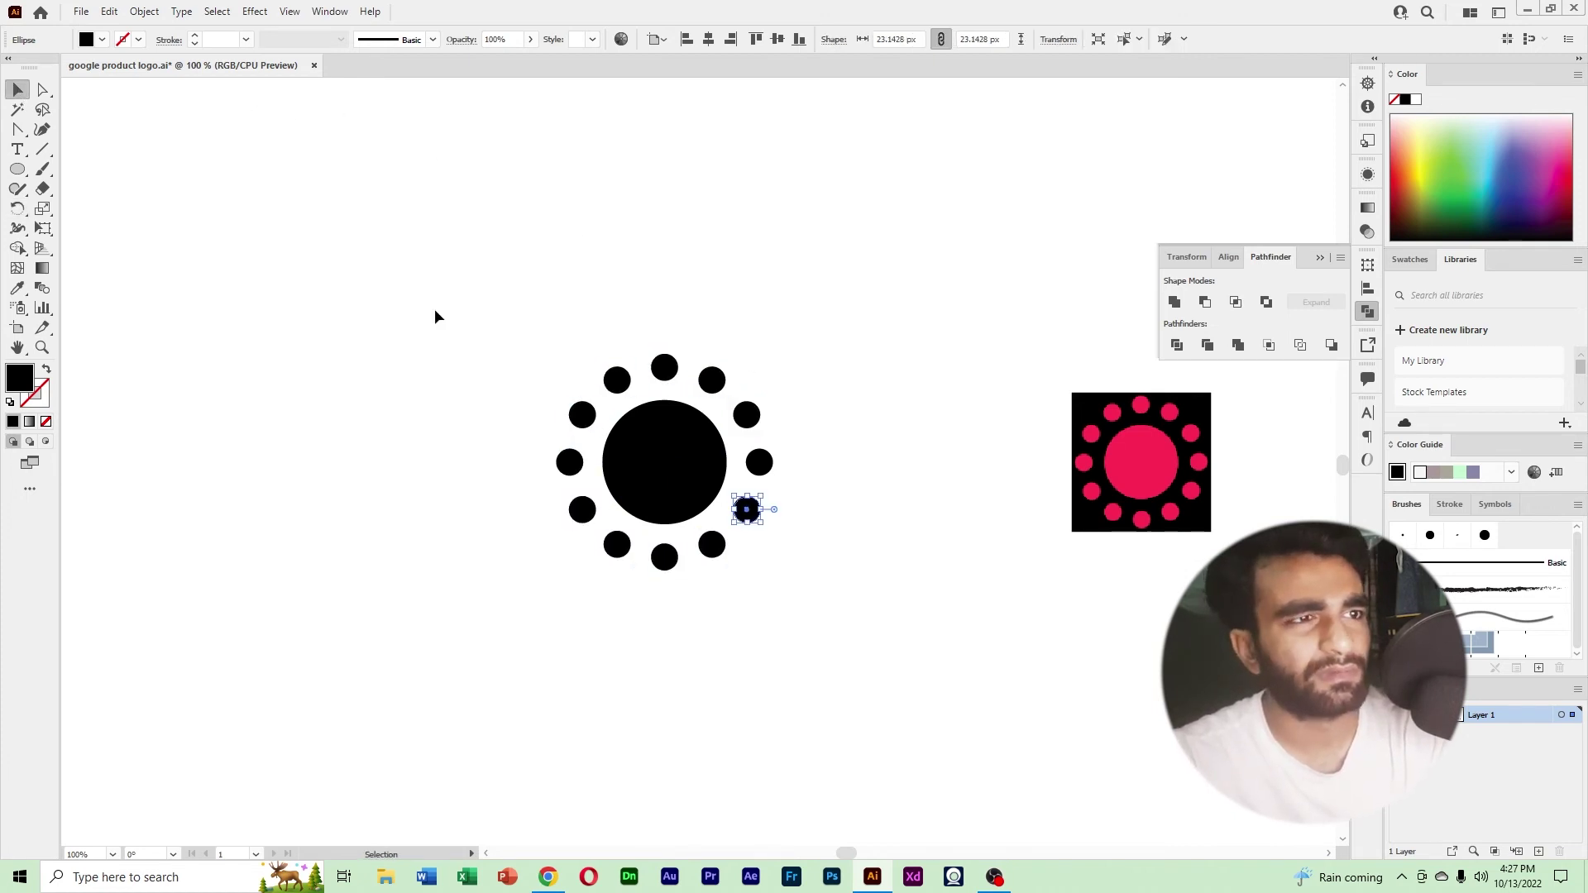
drag(436, 316, 802, 651)
right_click(687, 491)
click(787, 592)
click(290, 390)
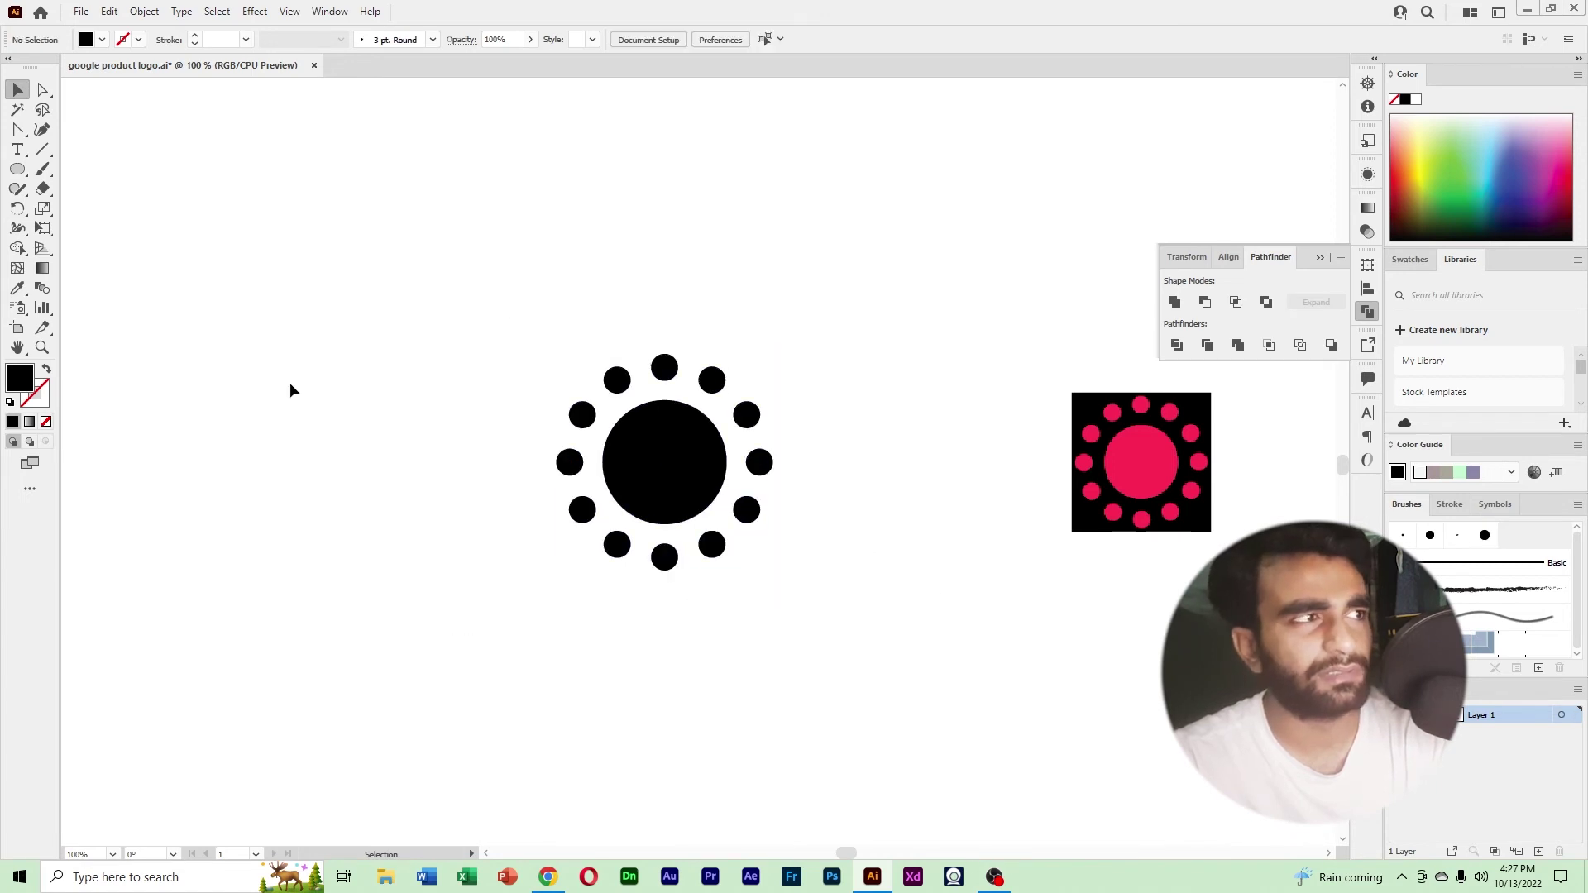
click(673, 460)
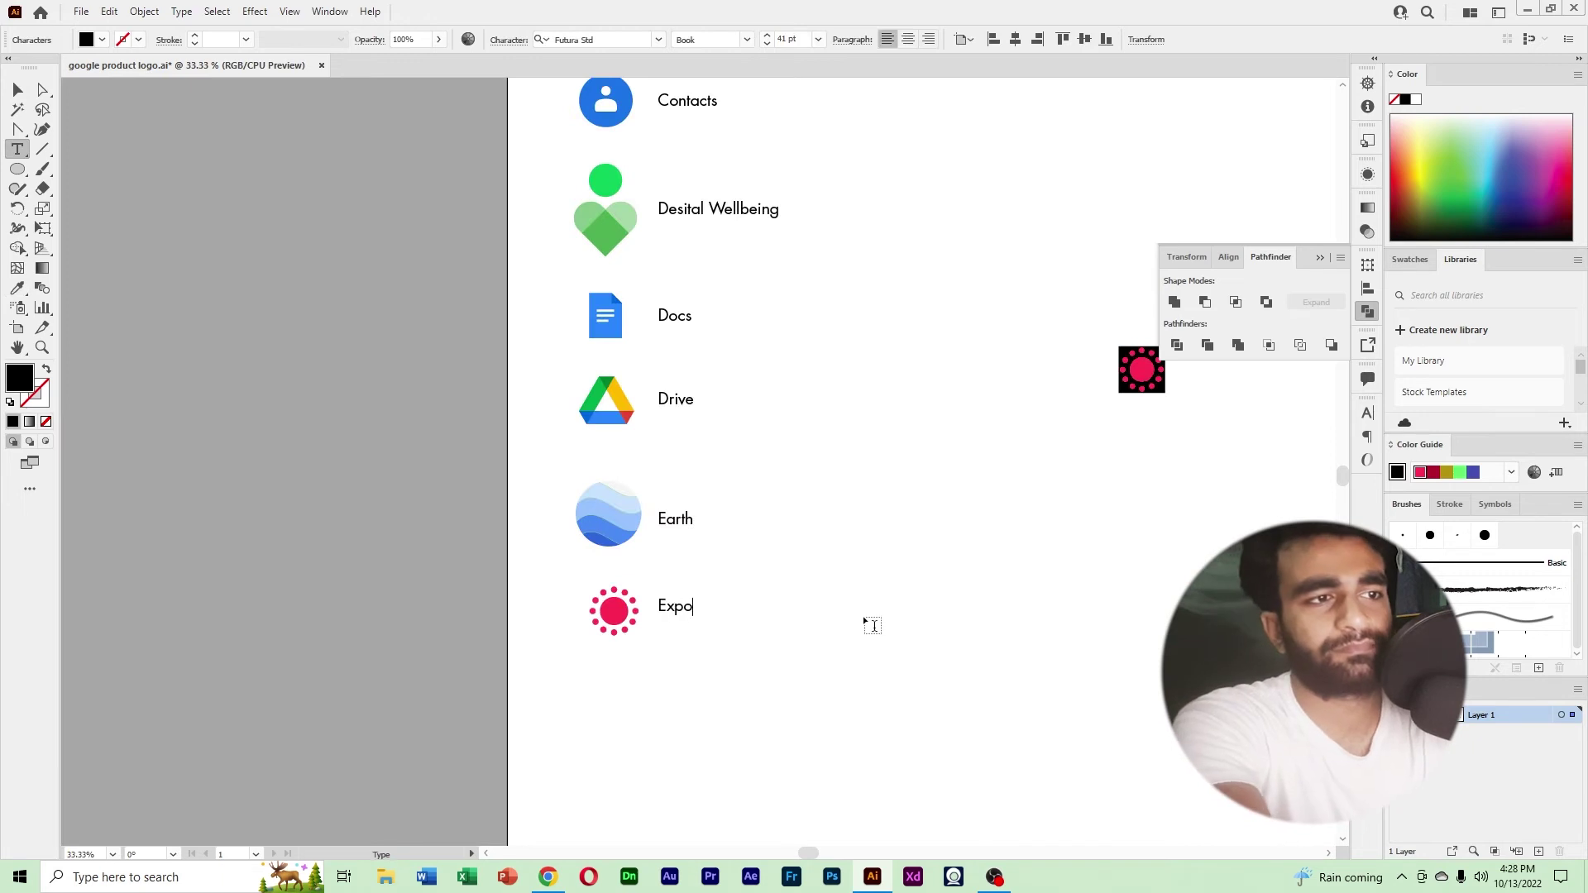
Complete the text label beside the placed pink logo so it reads "Exposure Notifaction".
text(sure )
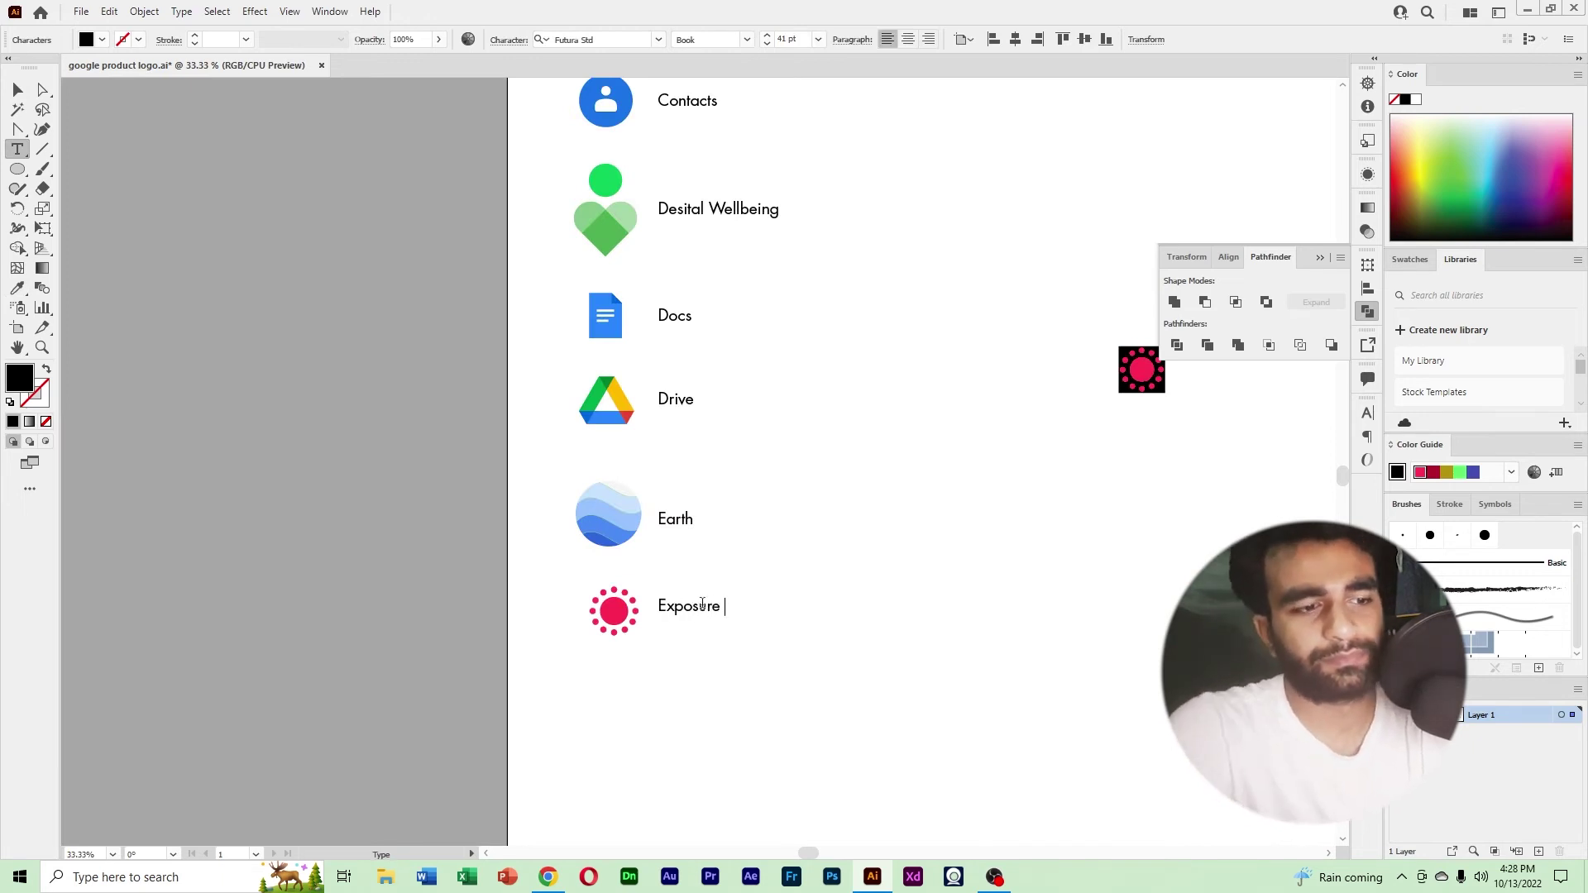
text(Notifaction)
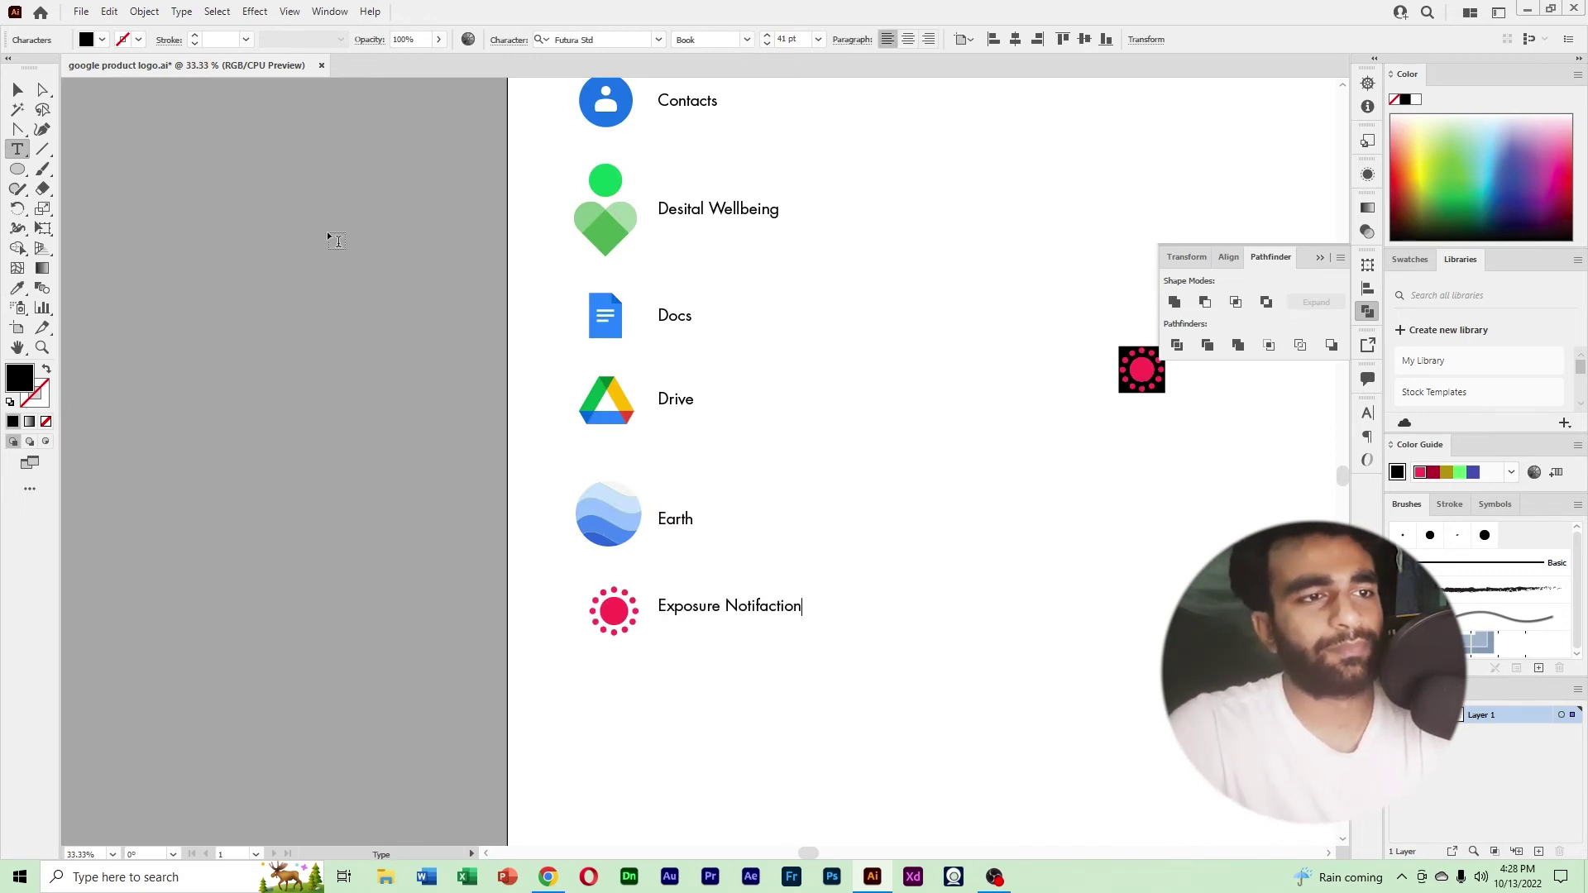
click(17, 89)
click(901, 542)
ctrl+alt+click(902, 531)
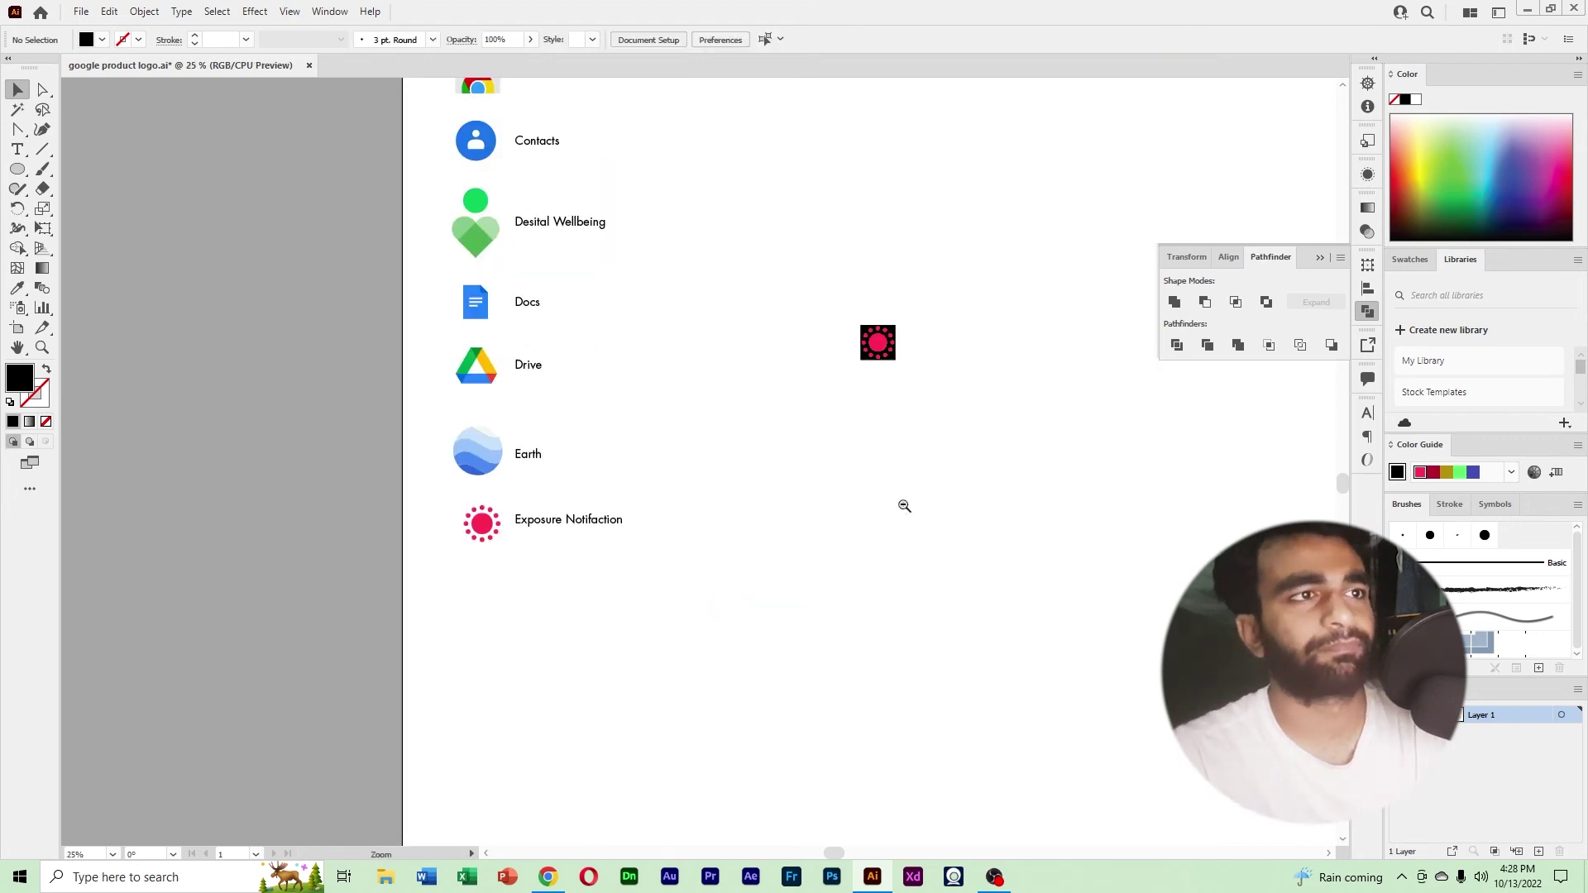
Switch to Chrome, copy the Finance logo image from Google's products page, and paste it into the Illustrator document as a reference.
drag(855, 618, 795, 564)
click(548, 877)
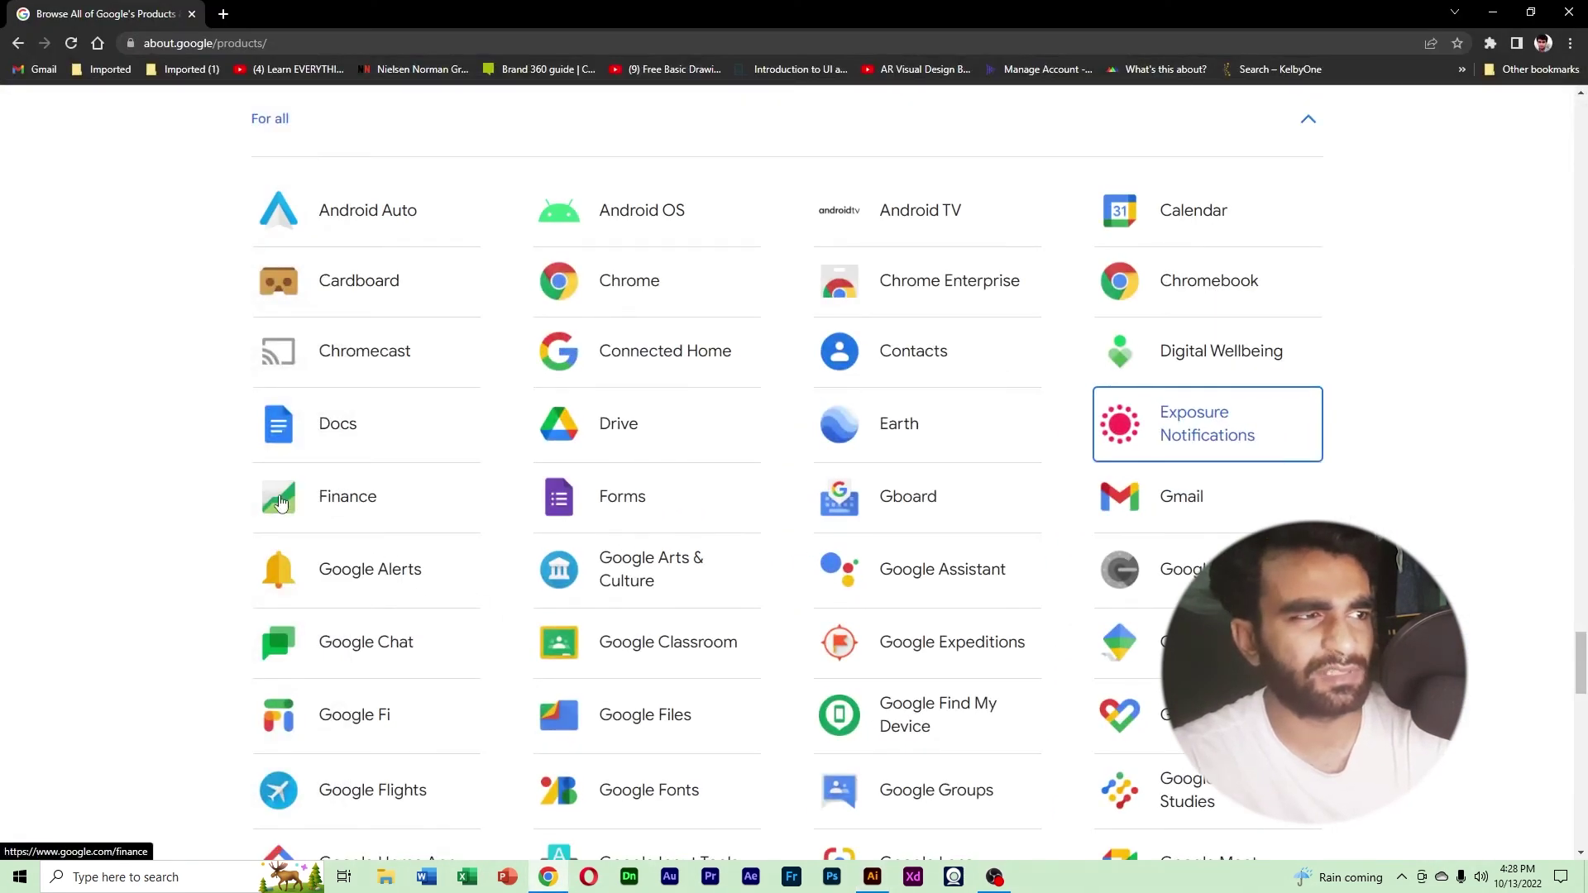
right_click(278, 494)
click(336, 690)
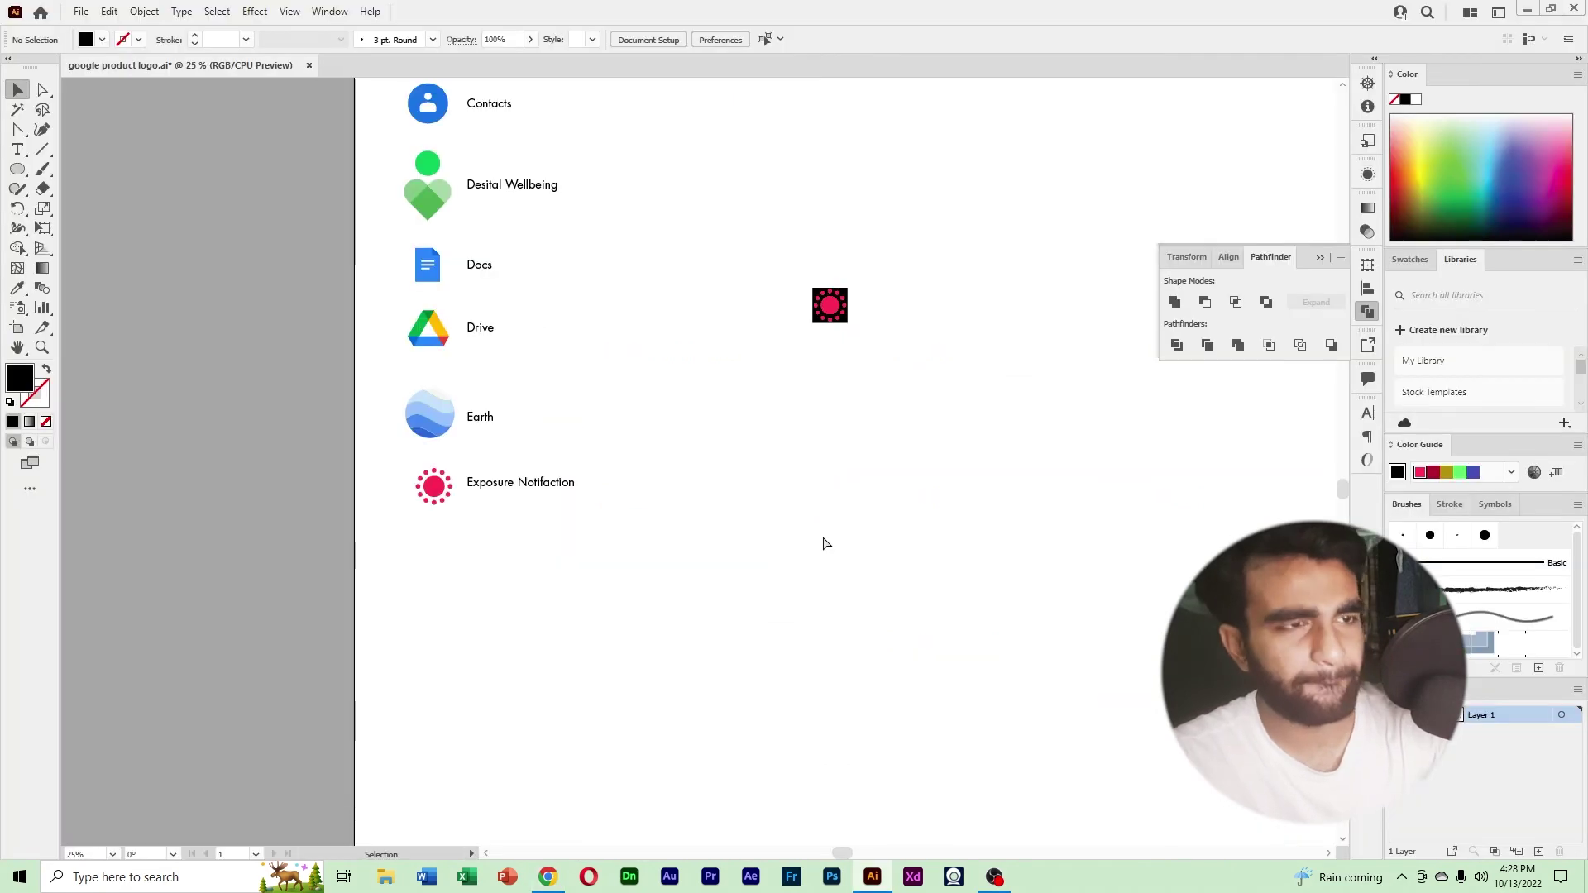
key(ctrl+v)
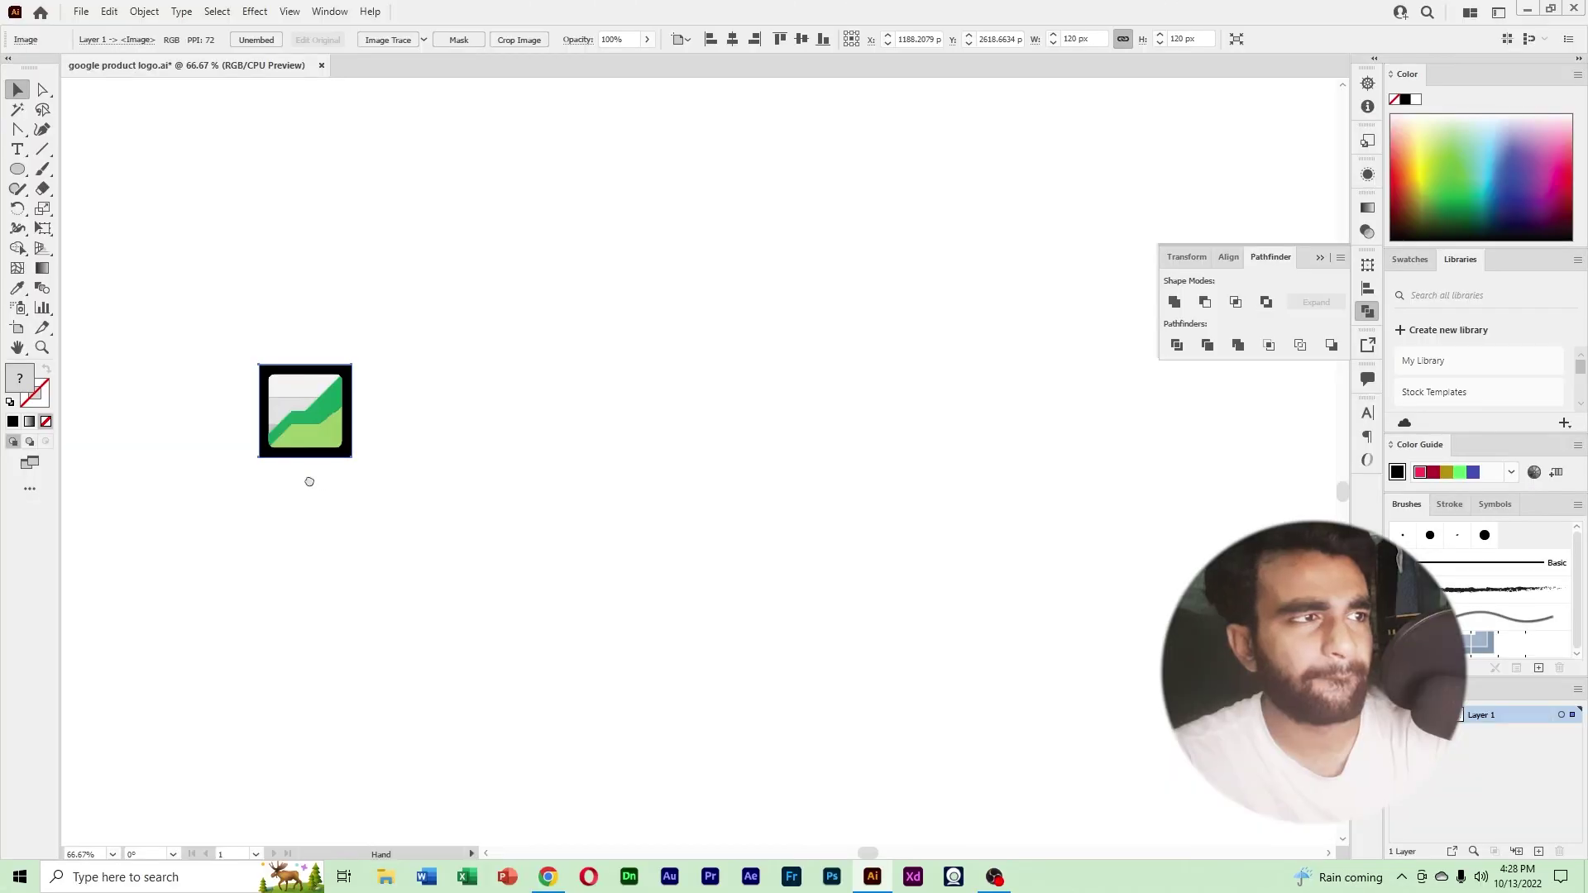
drag(308, 441, 1064, 430)
click(1028, 482)
click(1099, 603)
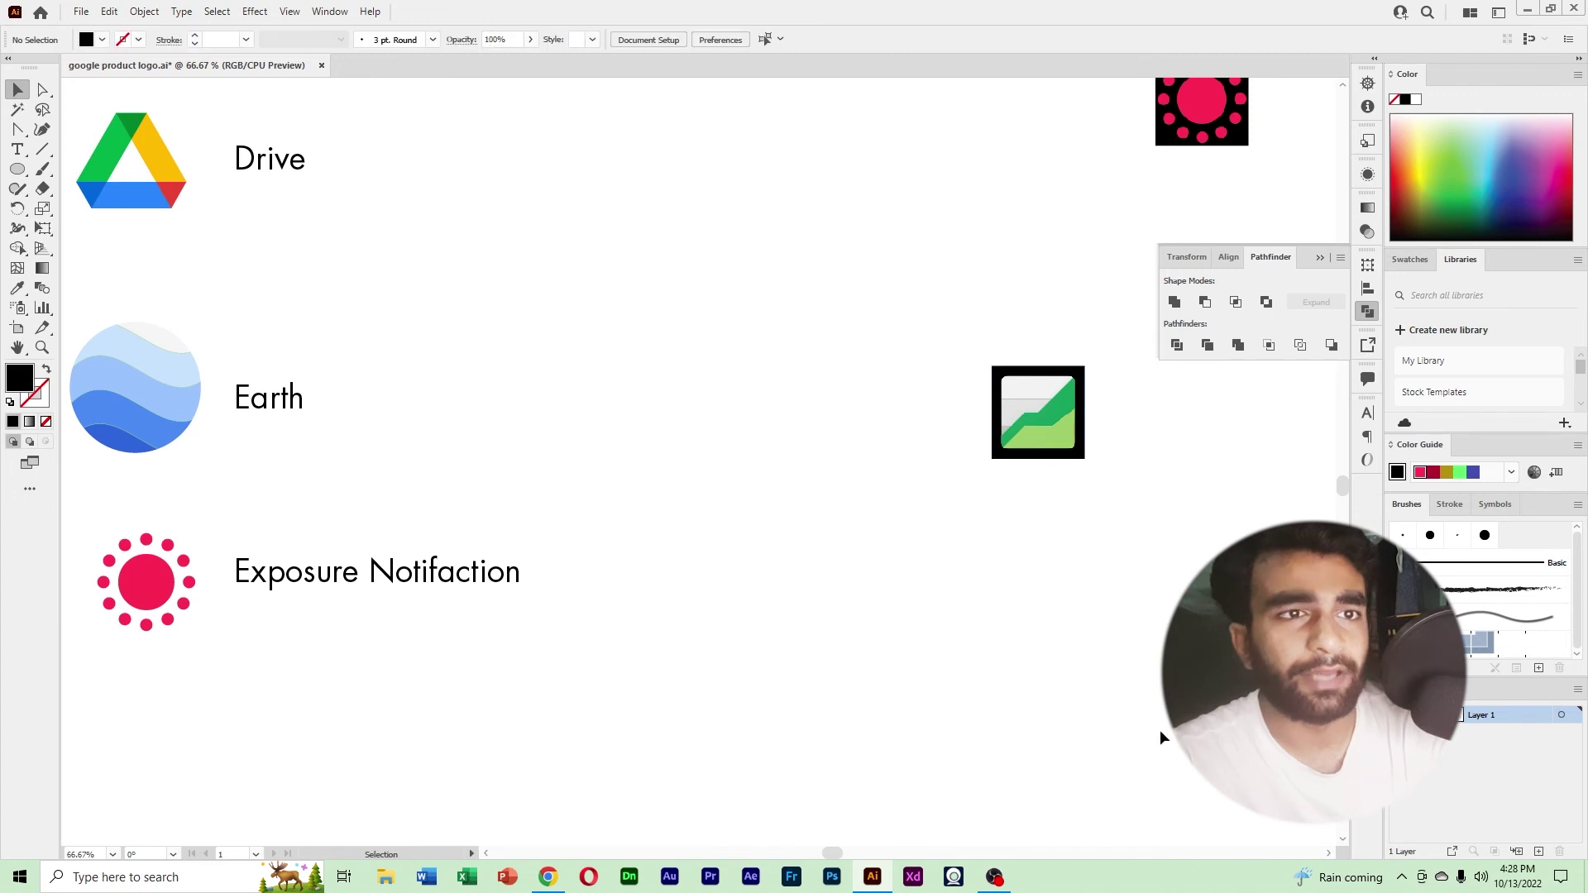
Draw a black square about 142 px wide to the left of the Finance reference image.
drag(27, 168, 74, 166)
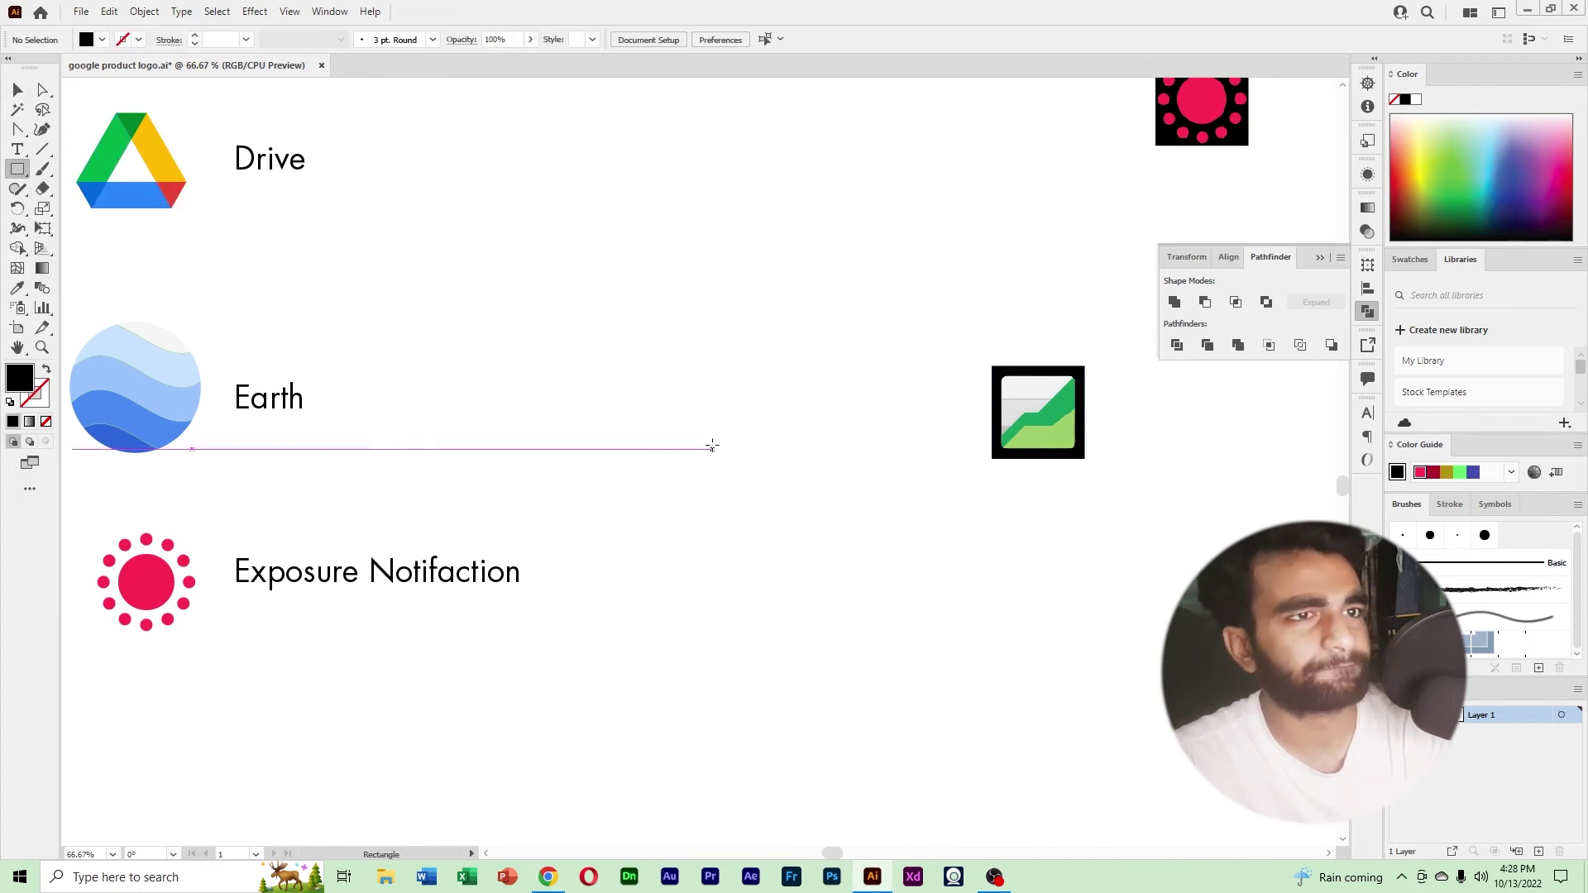
drag(696, 363, 782, 474)
key(v)
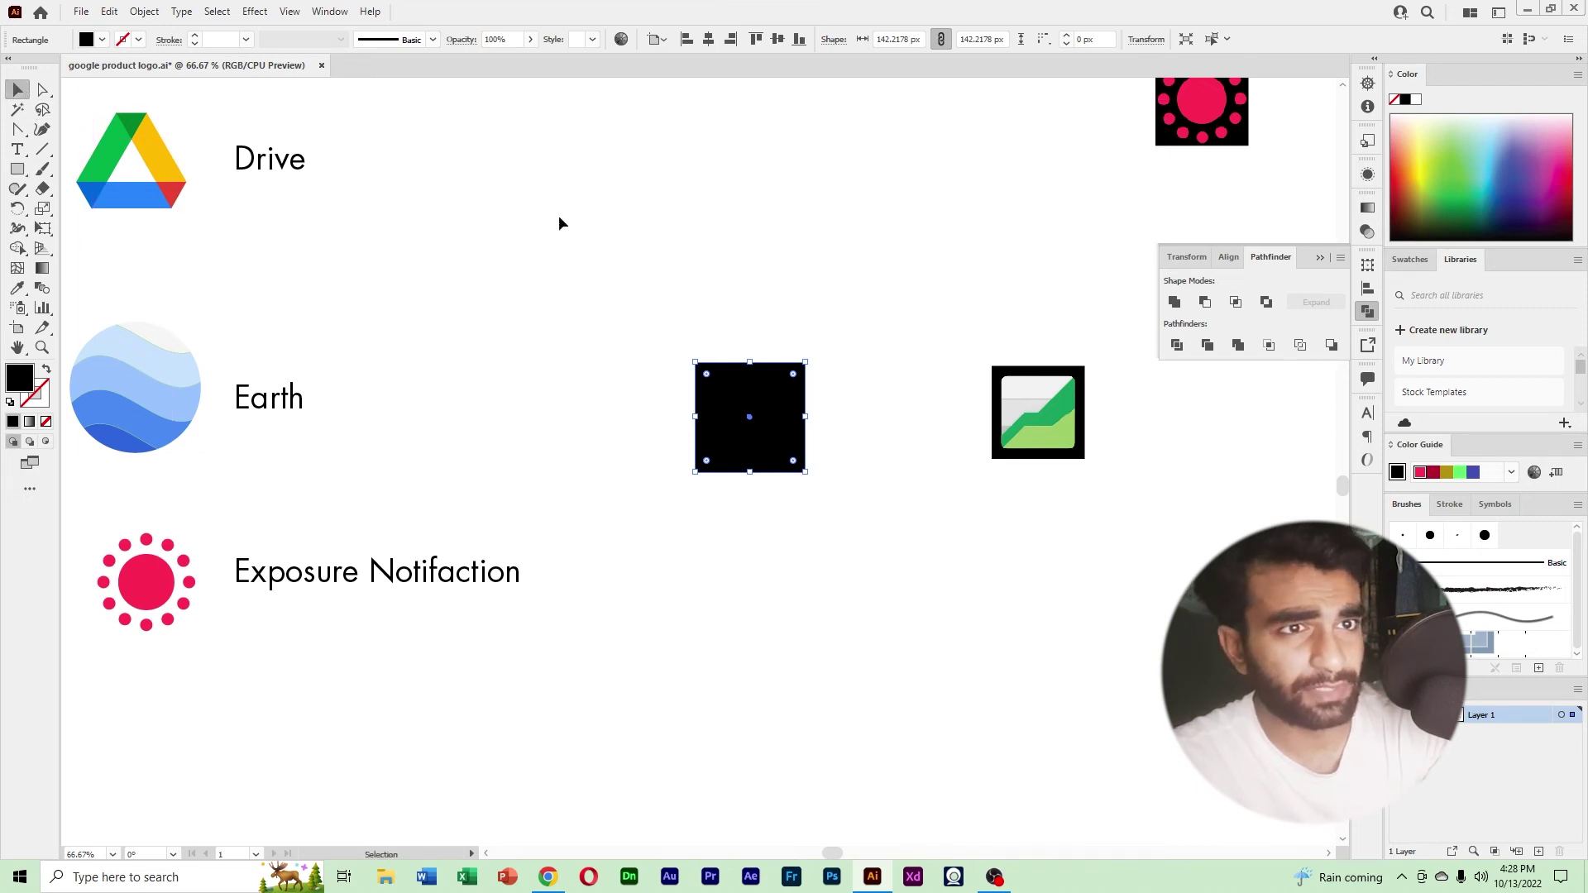
click(852, 341)
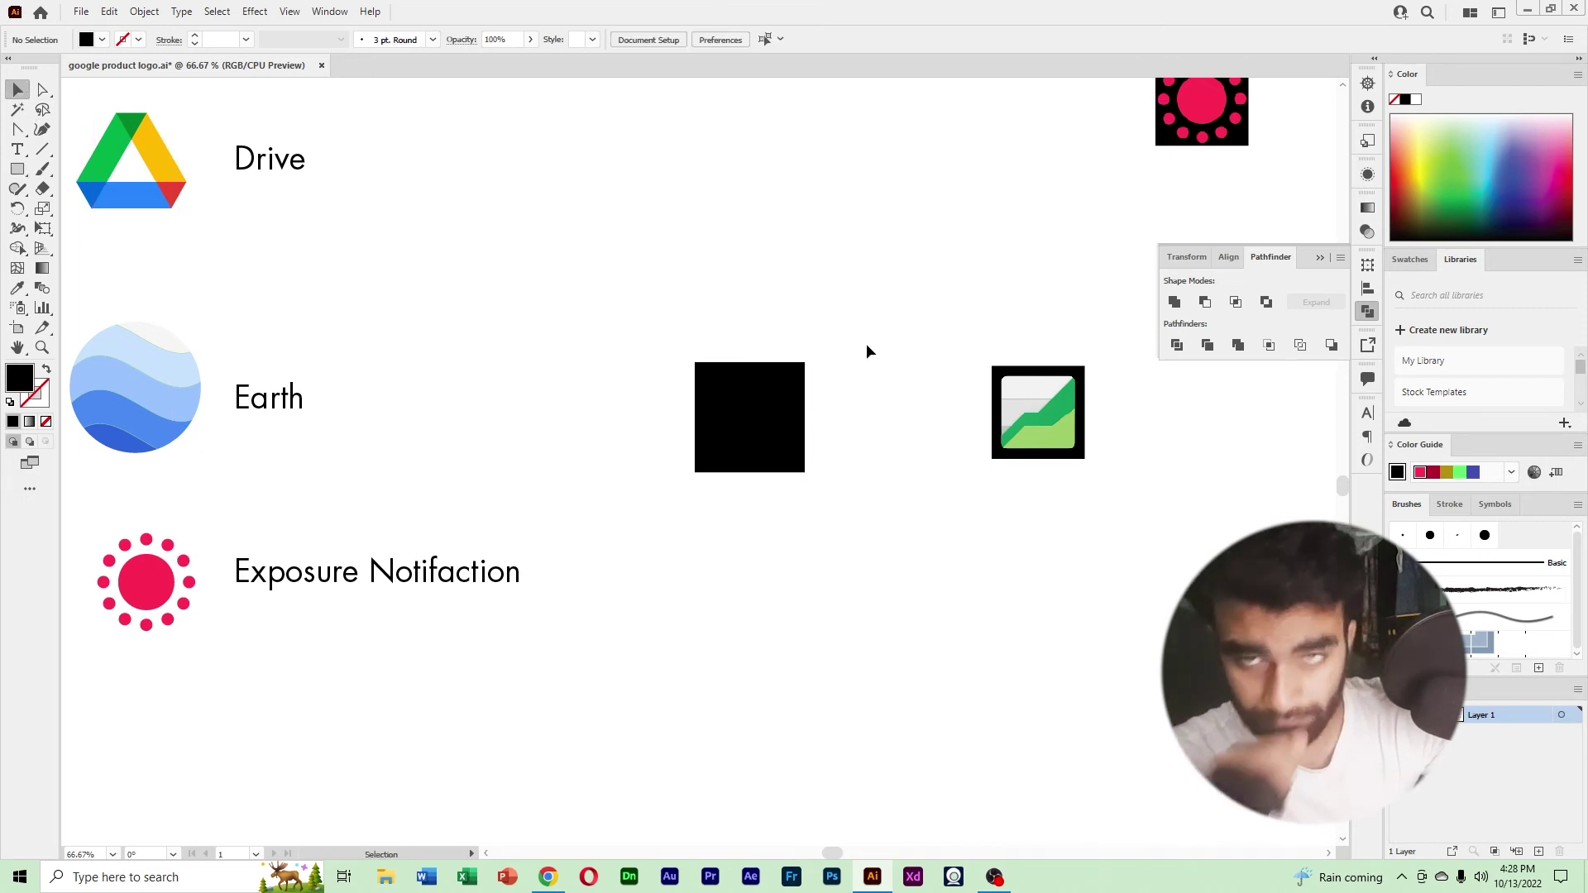
Fill the square with a grey sampled from the Finance reference image.
click(774, 401)
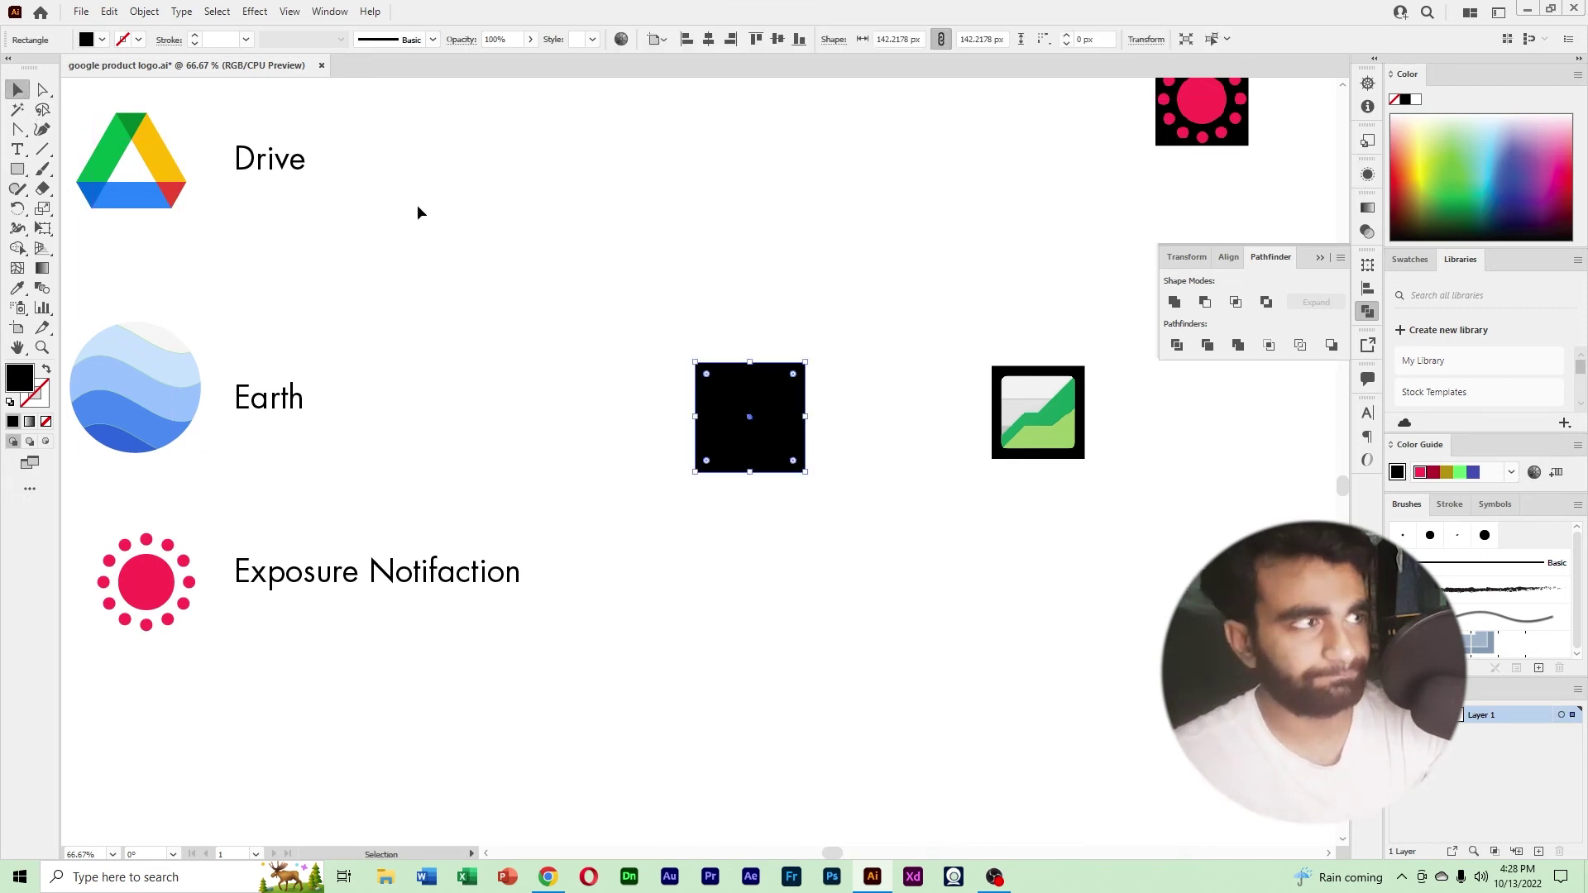
click(17, 288)
click(1016, 386)
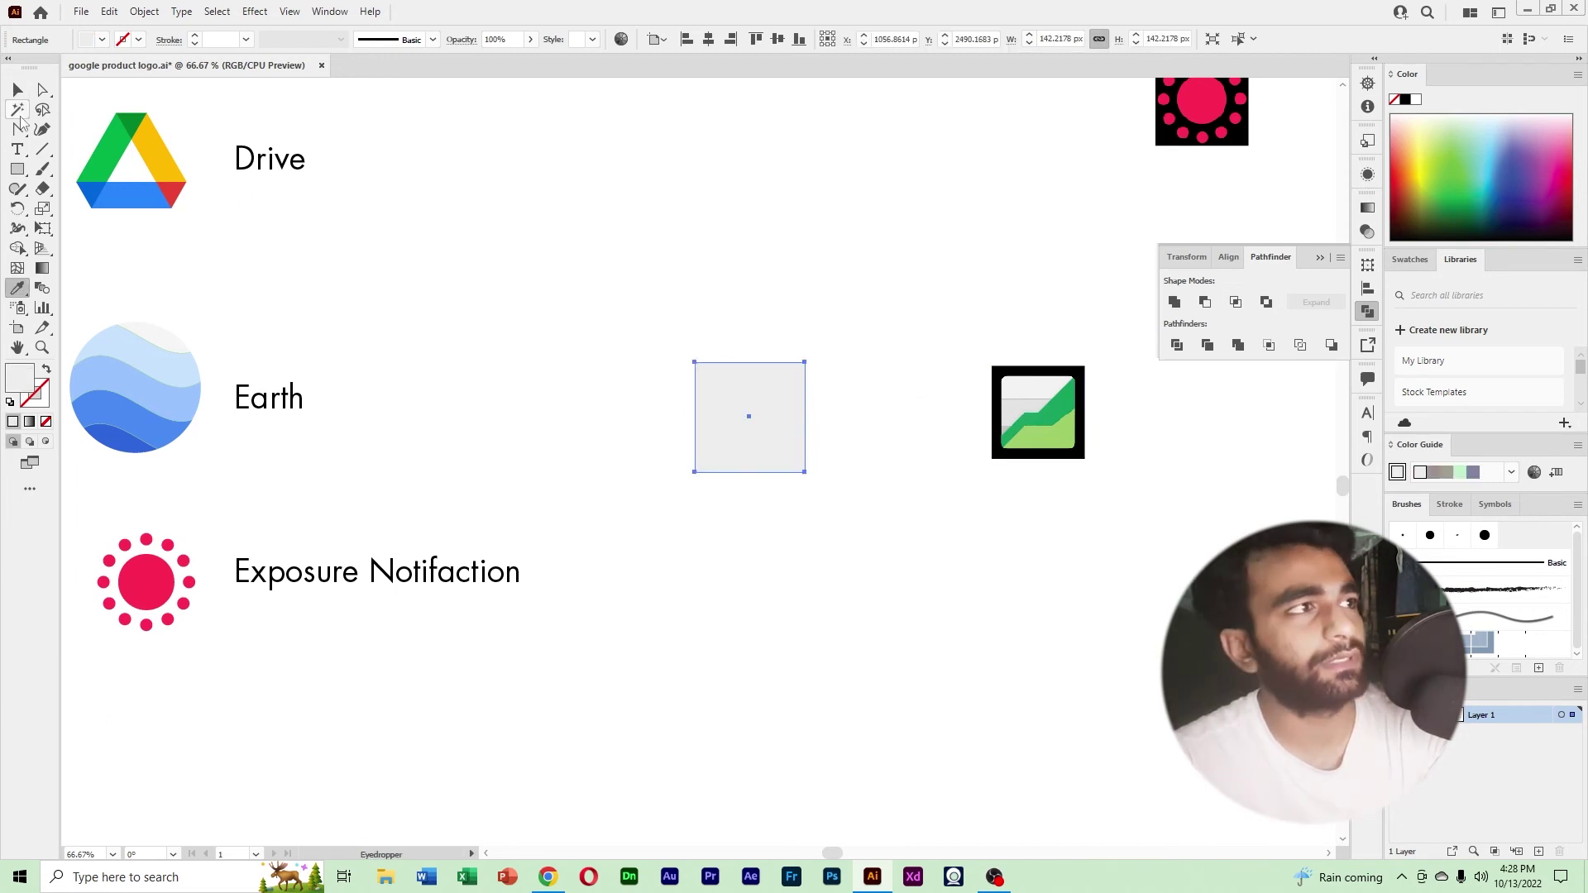
click(18, 89)
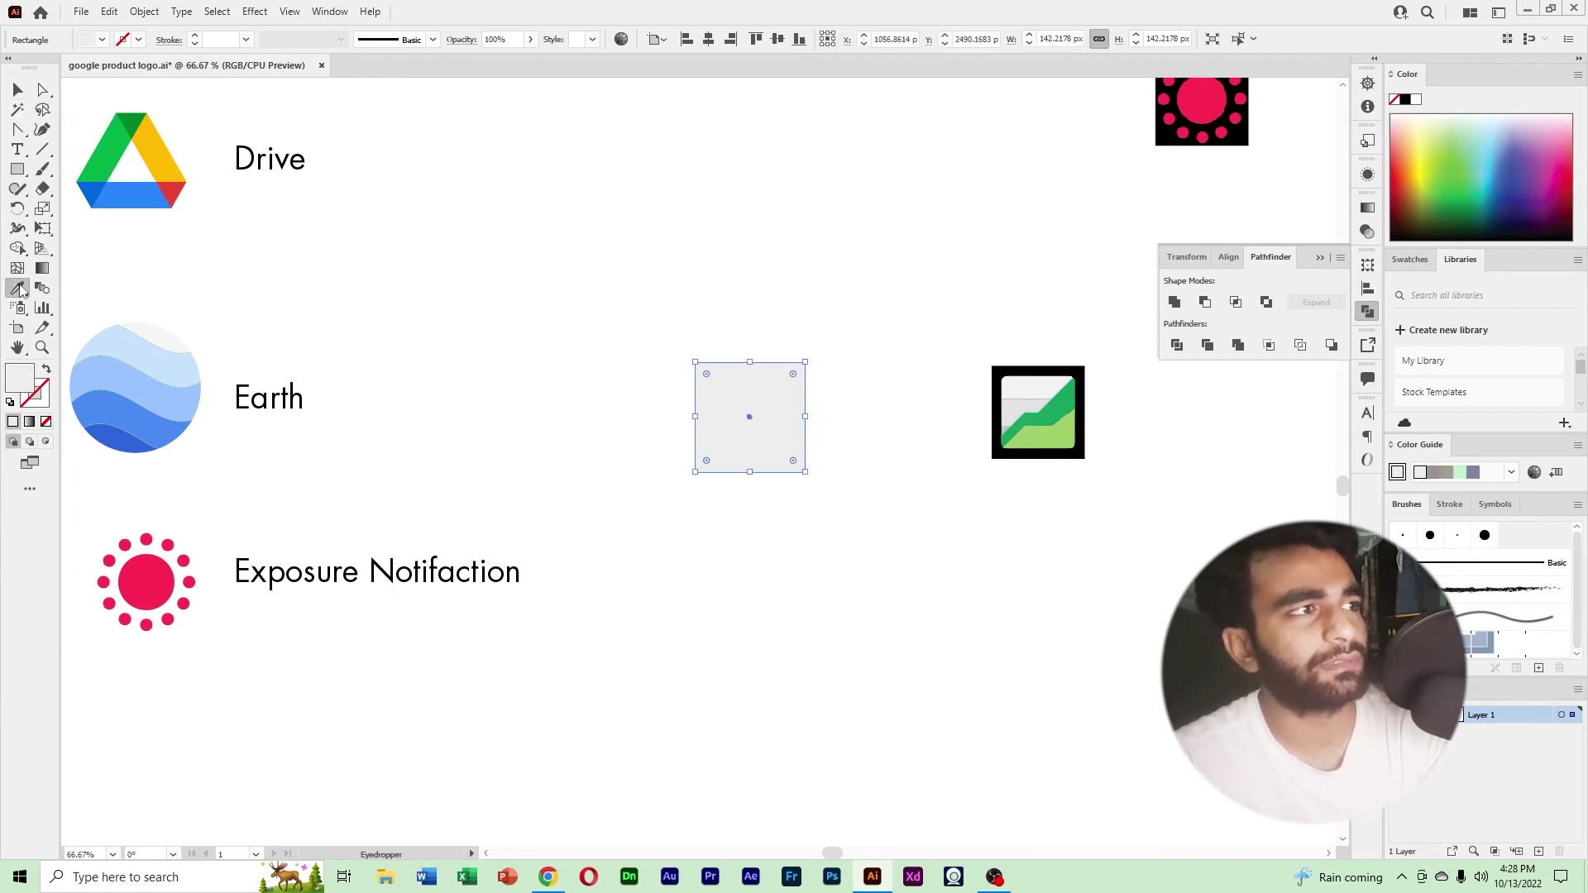
key(ctrl+1)
Split the grey square into a grid of 3 rows and 1 column with a 0 px gutter.
click(144, 11)
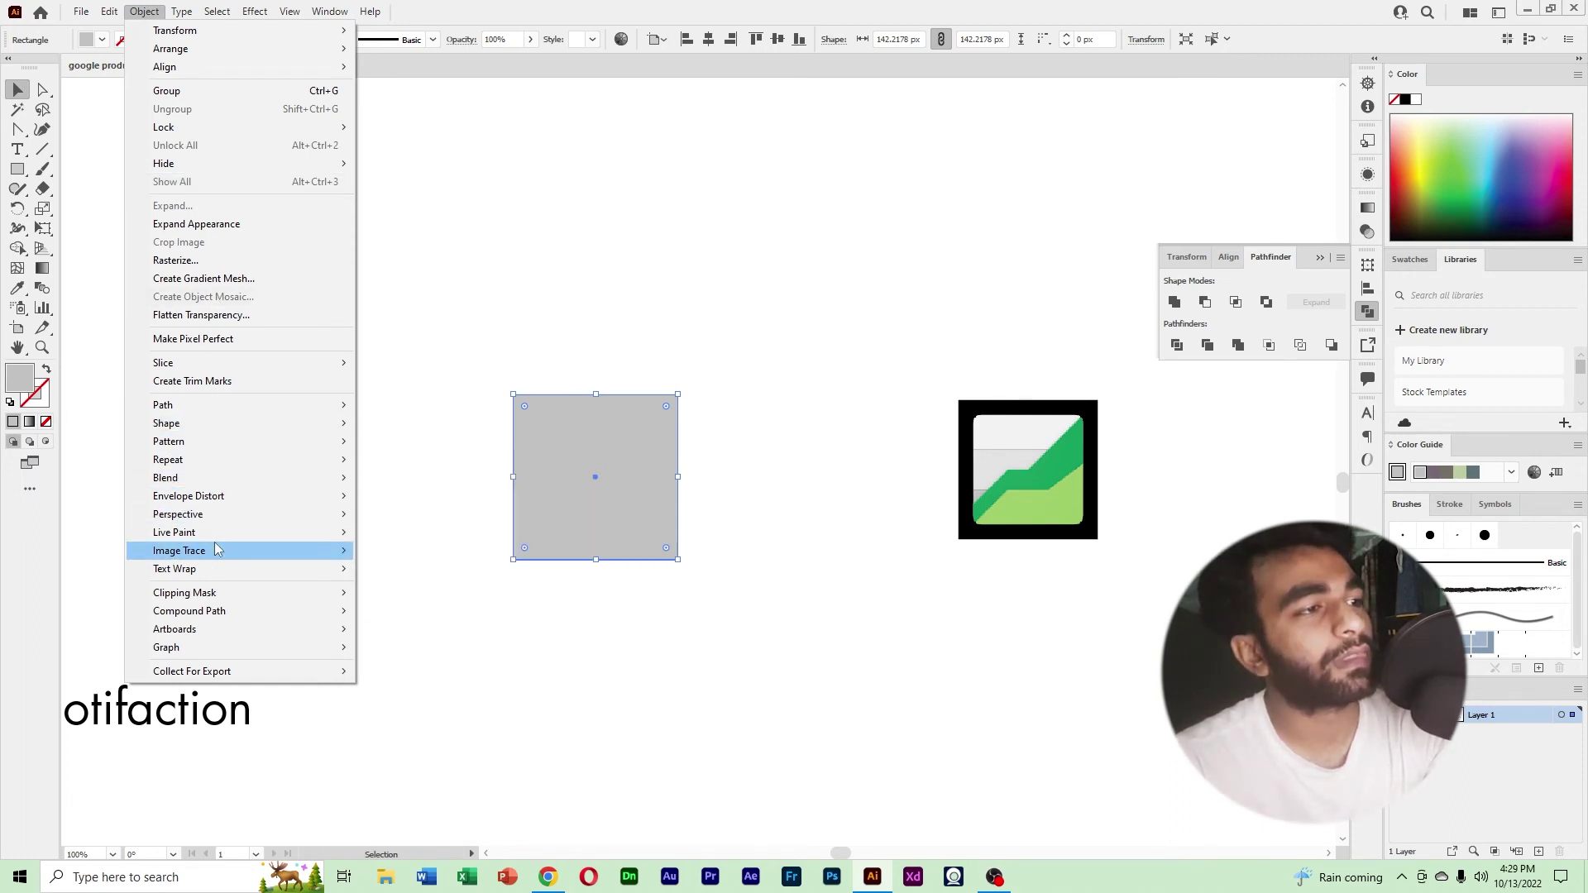
mouse_move(215, 550)
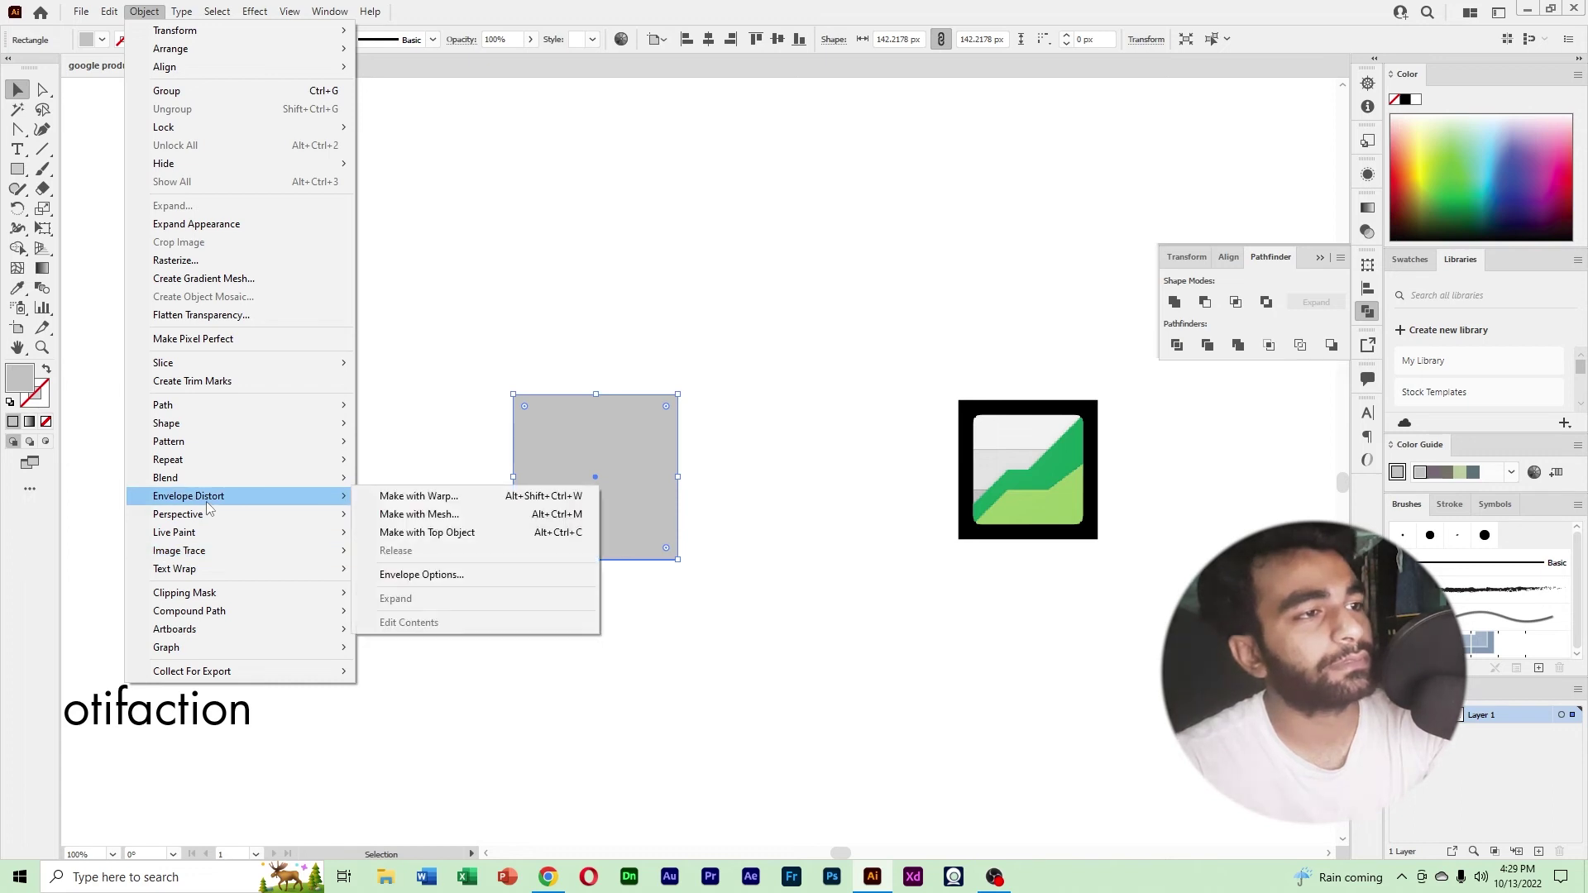
mouse_move(201, 370)
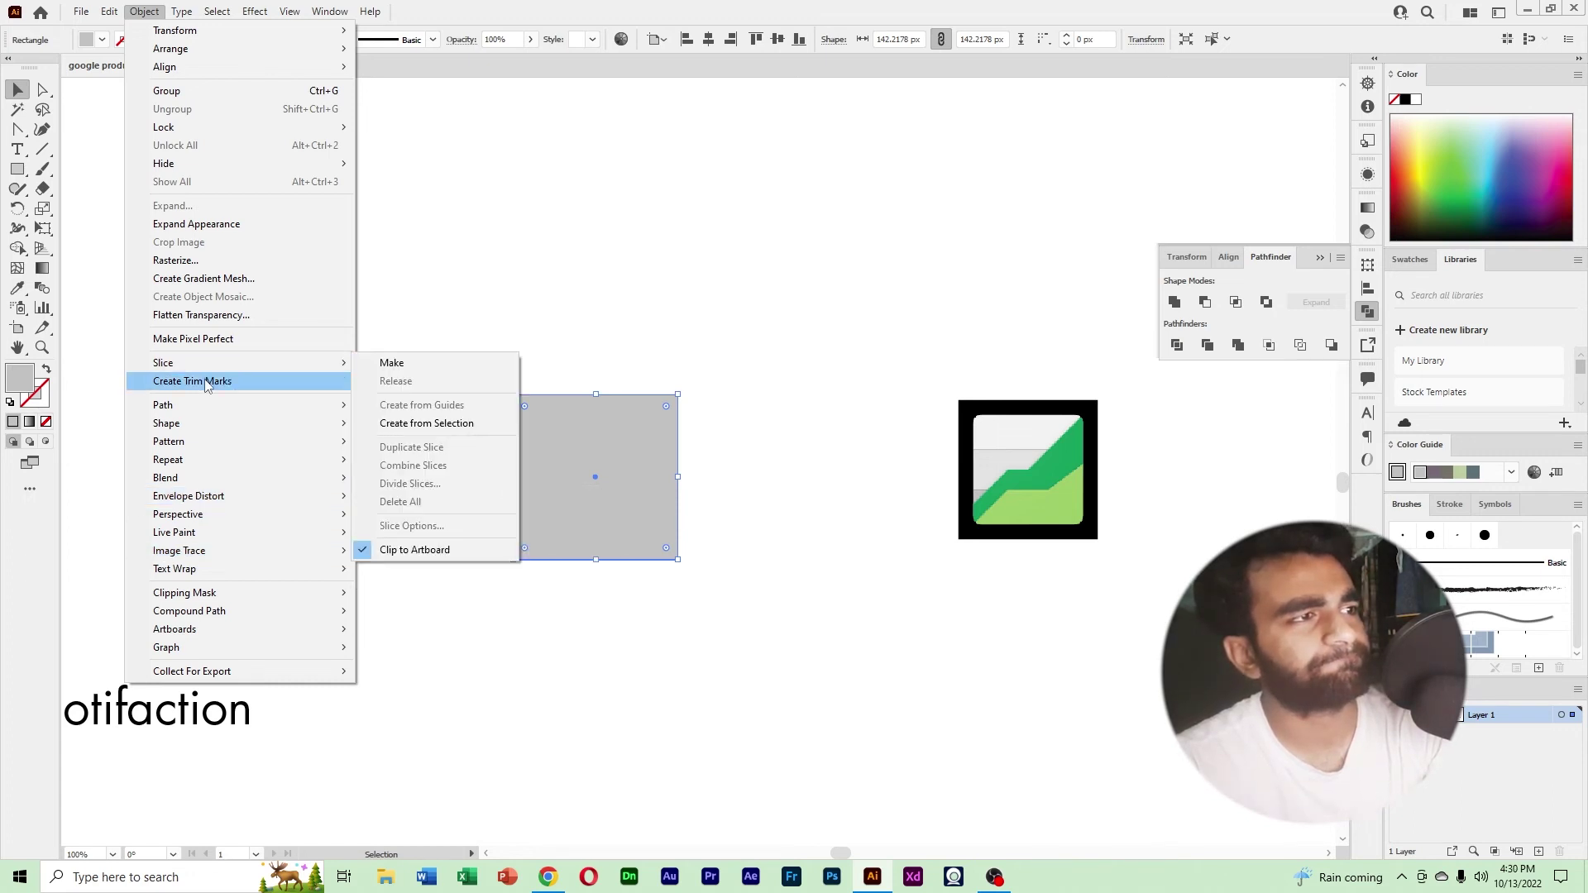
mouse_move(211, 412)
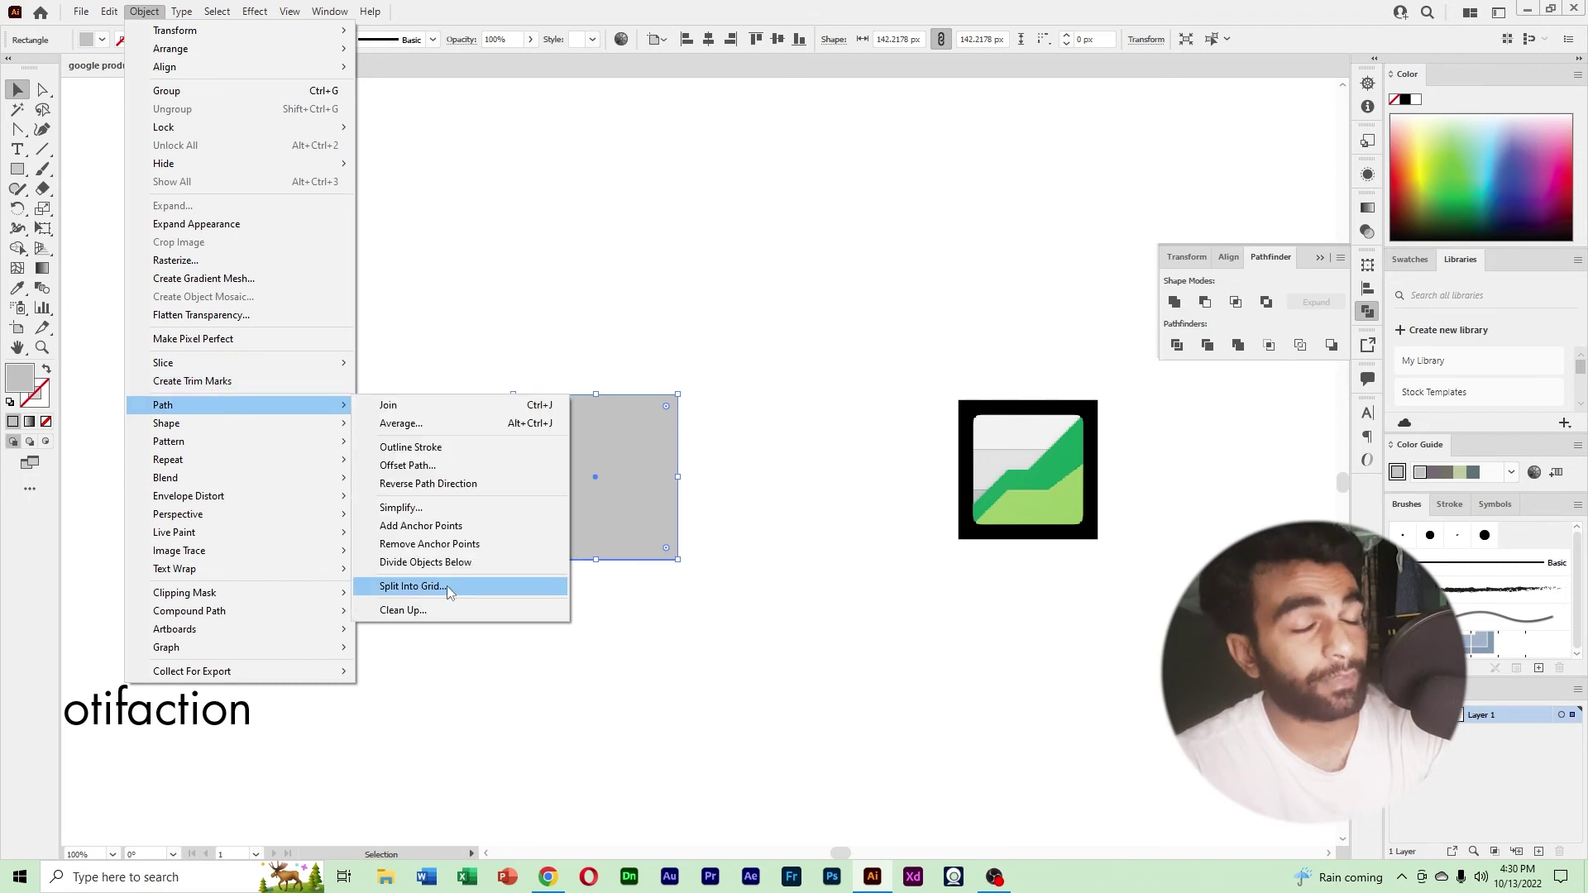
click(412, 586)
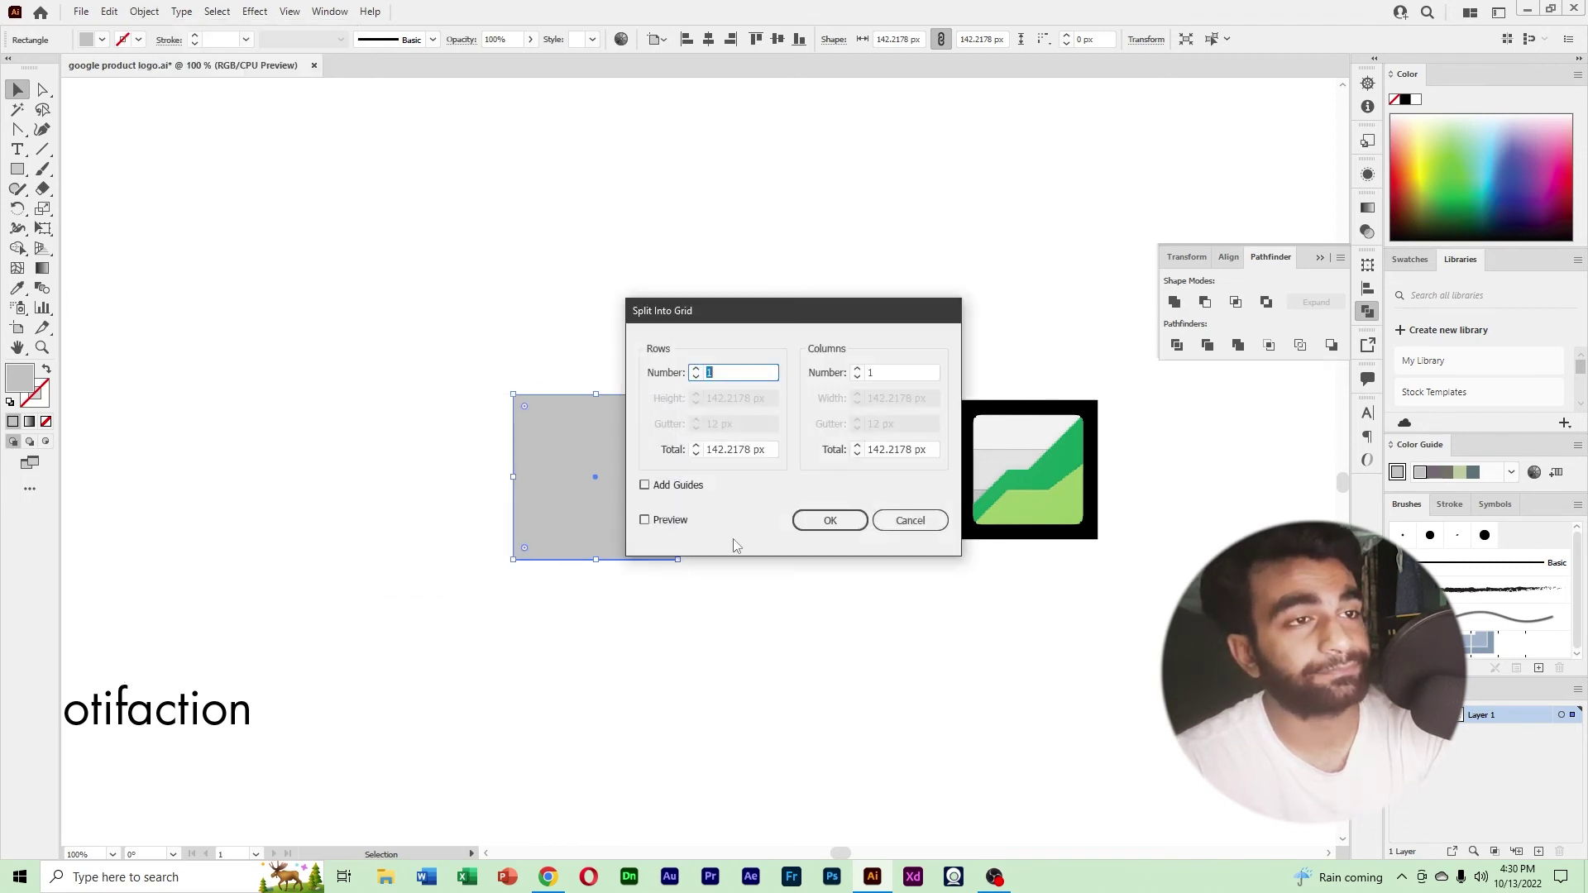
drag(829, 329, 951, 334)
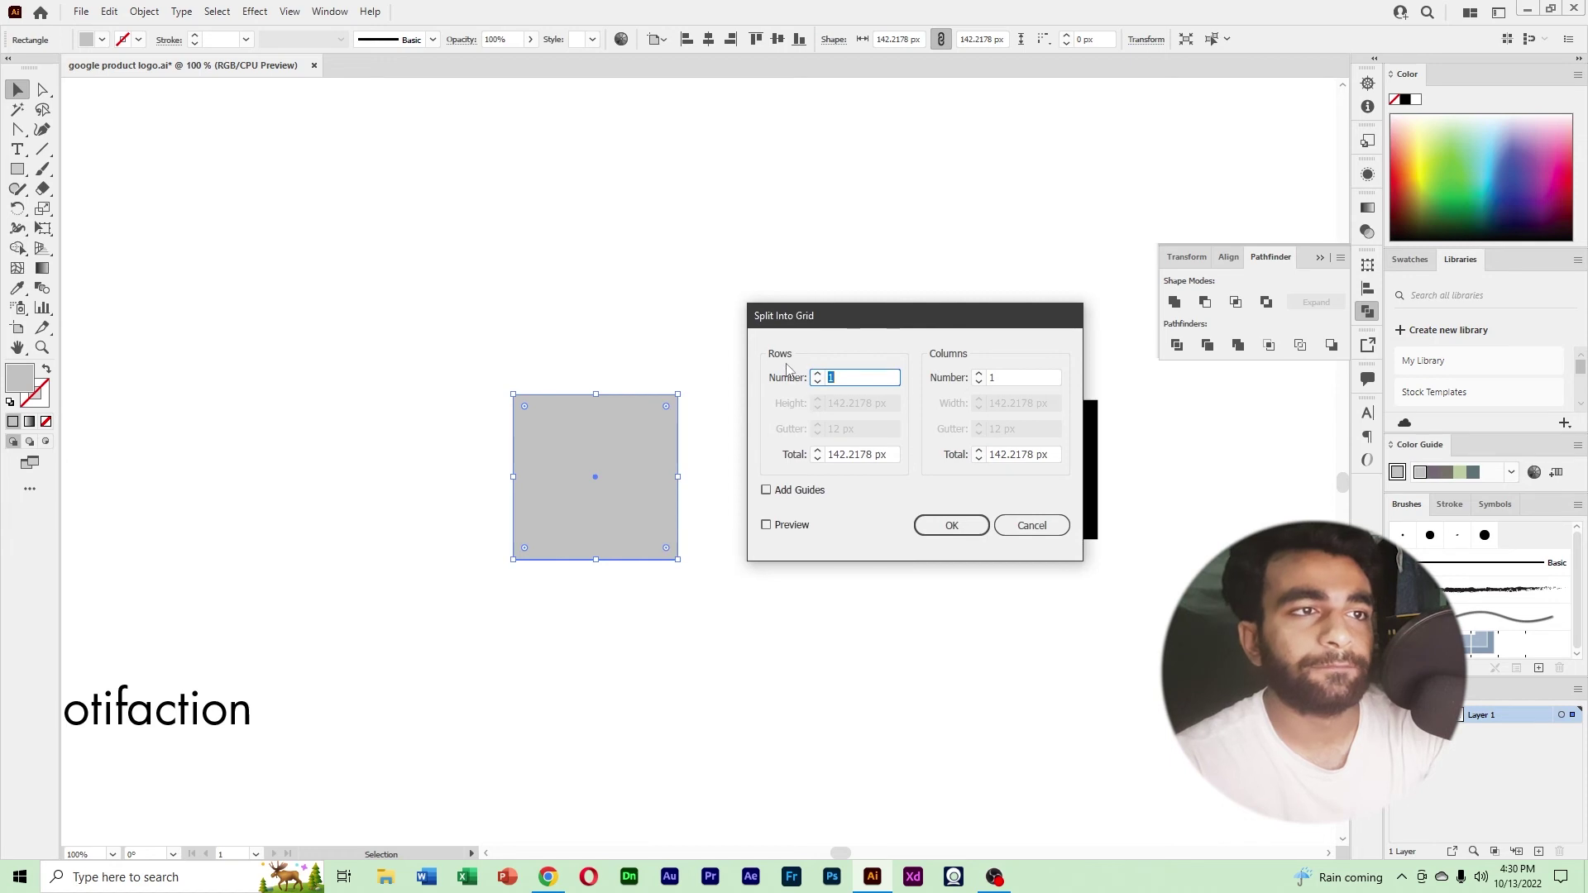
text(3)
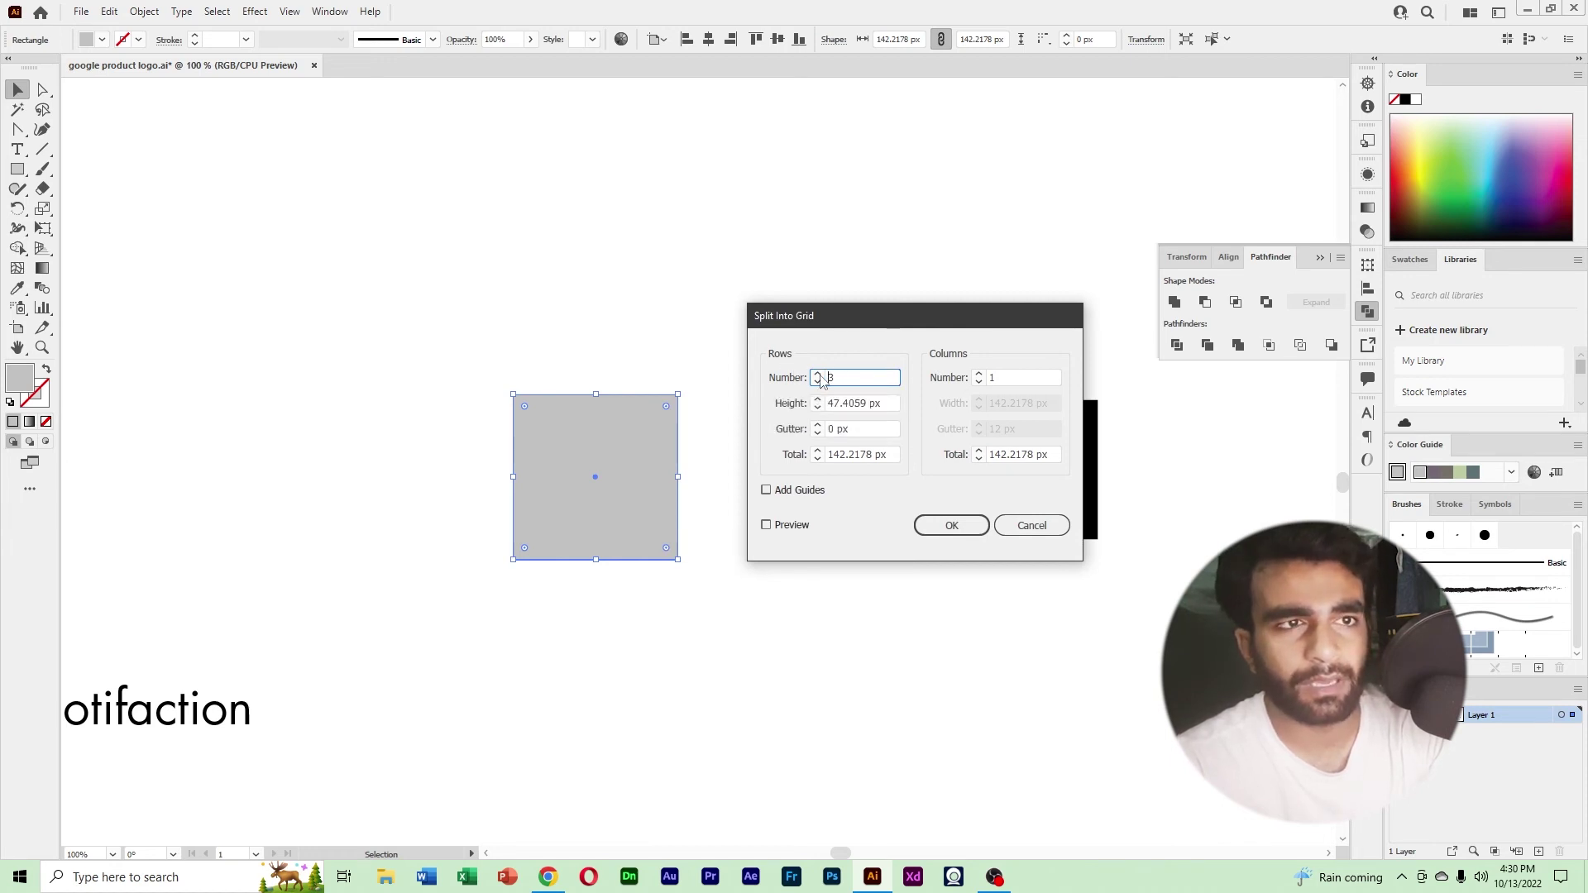
click(981, 384)
click(952, 534)
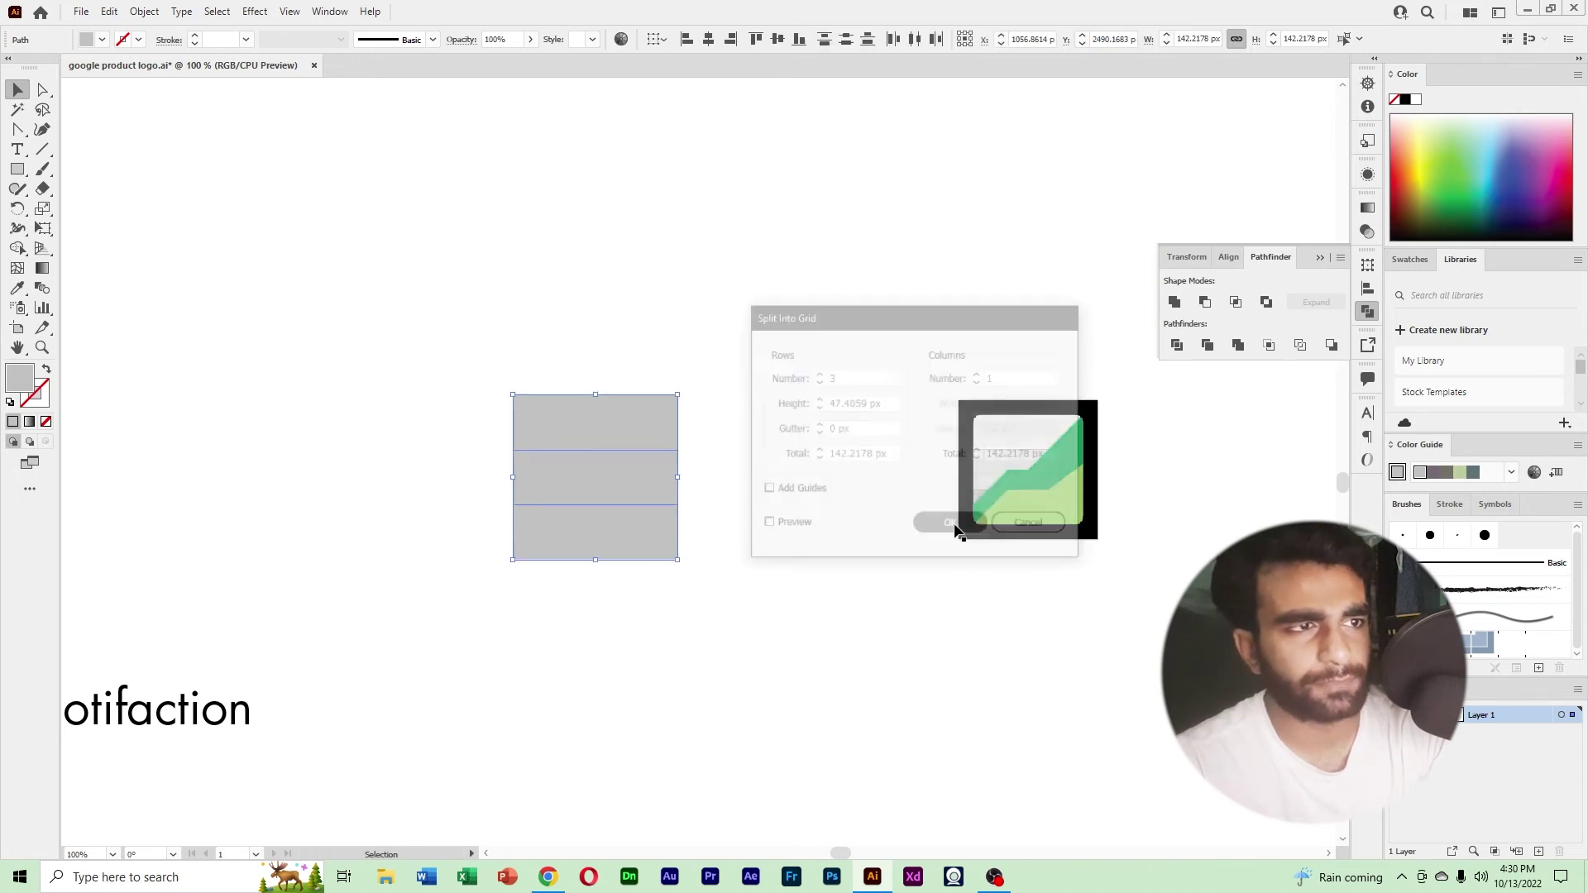
right_click(649, 471)
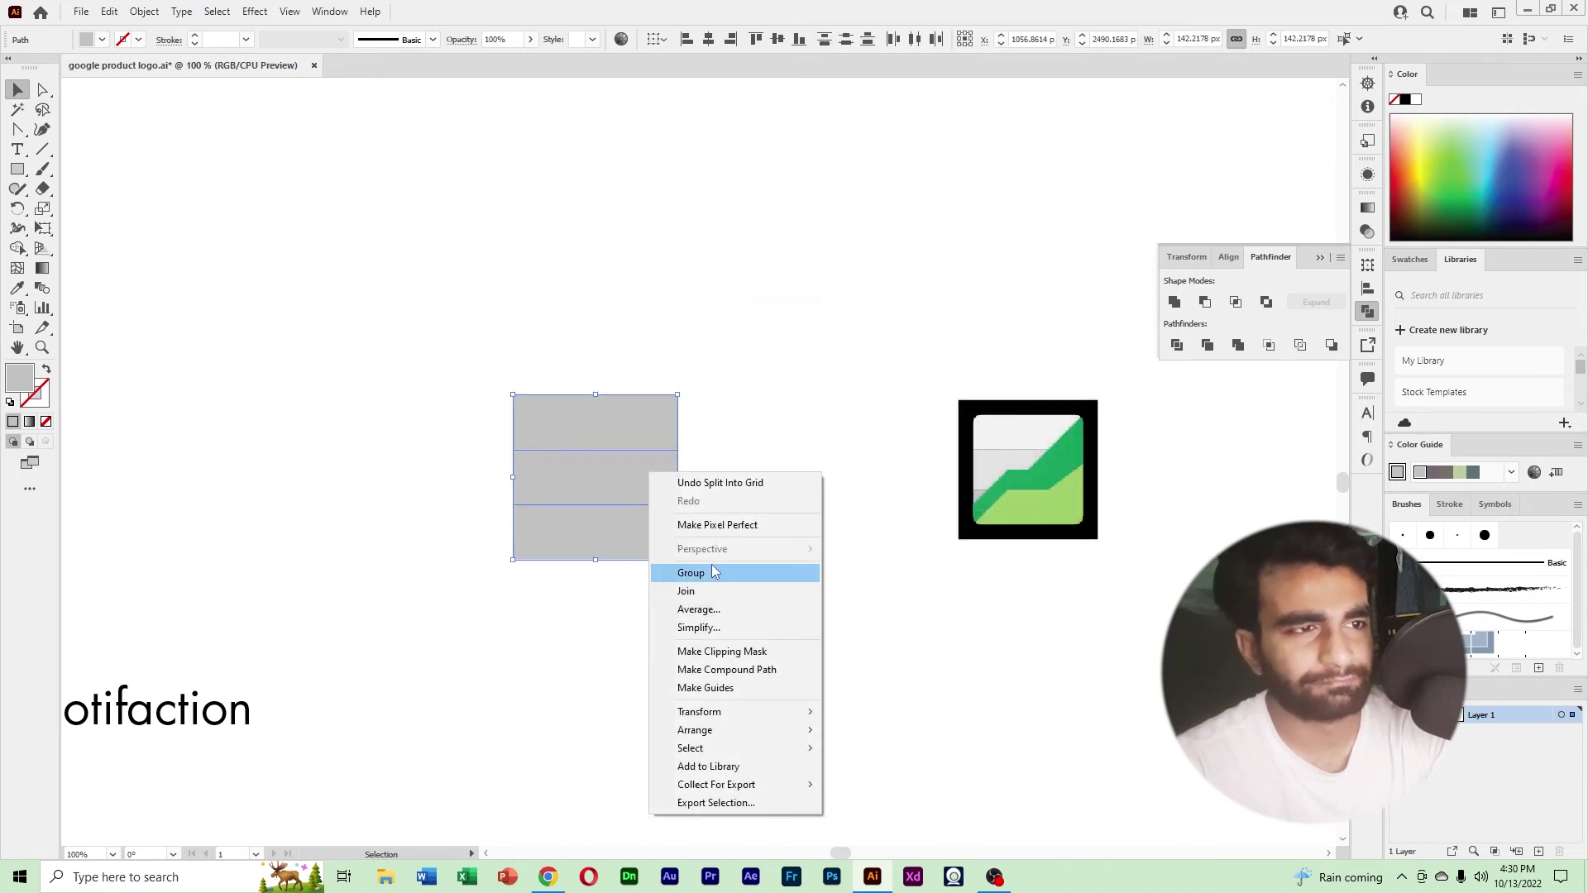
click(698, 461)
drag(623, 407, 749, 380)
key(shift+s)
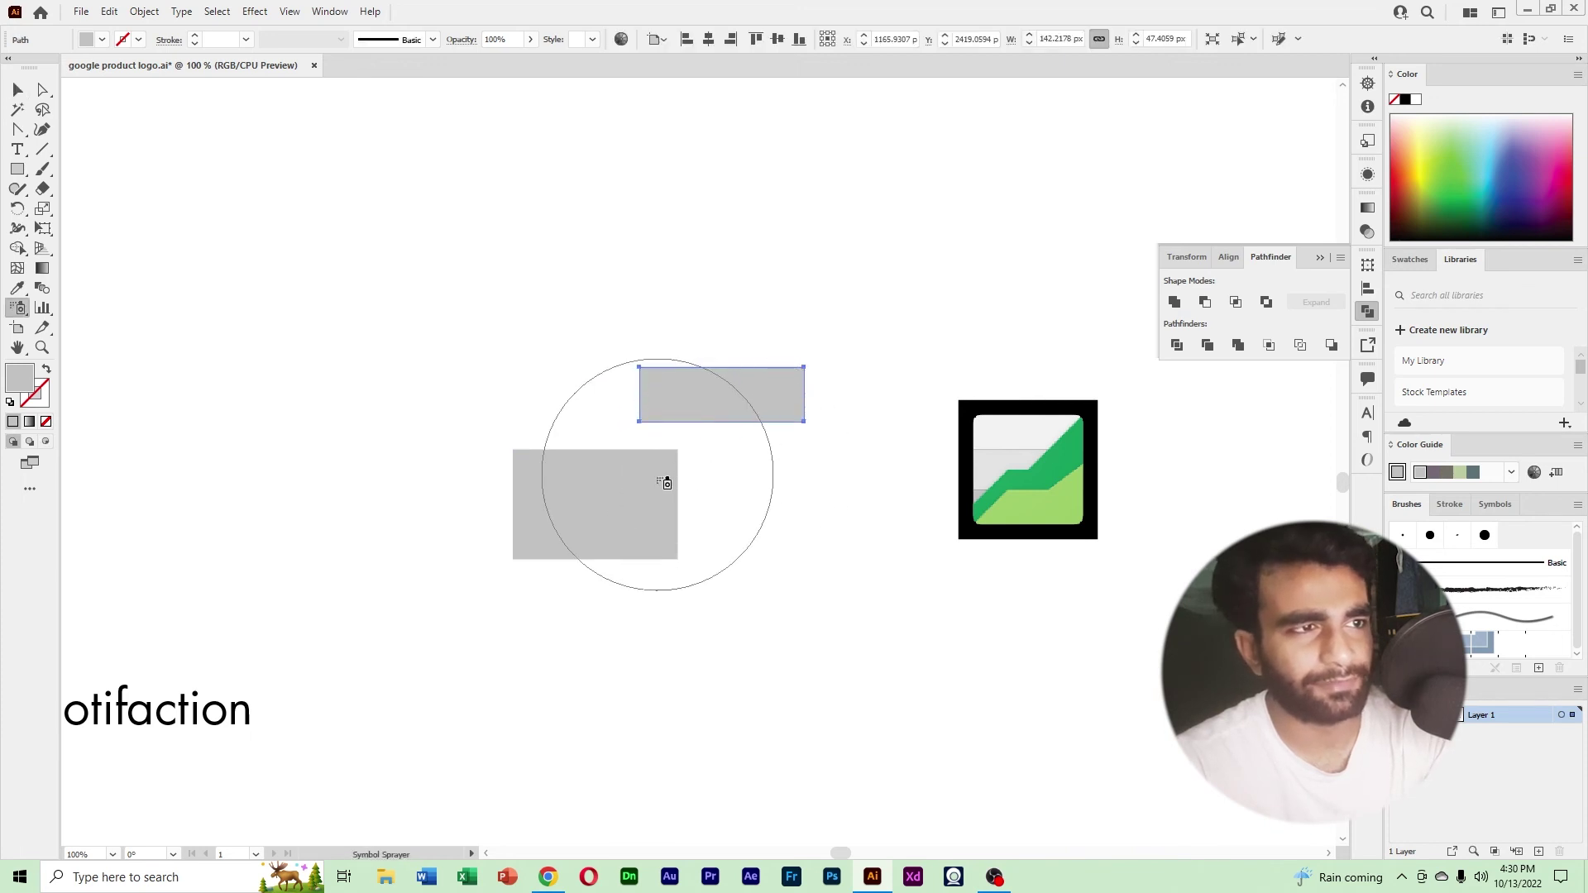
key(ctrl+z)
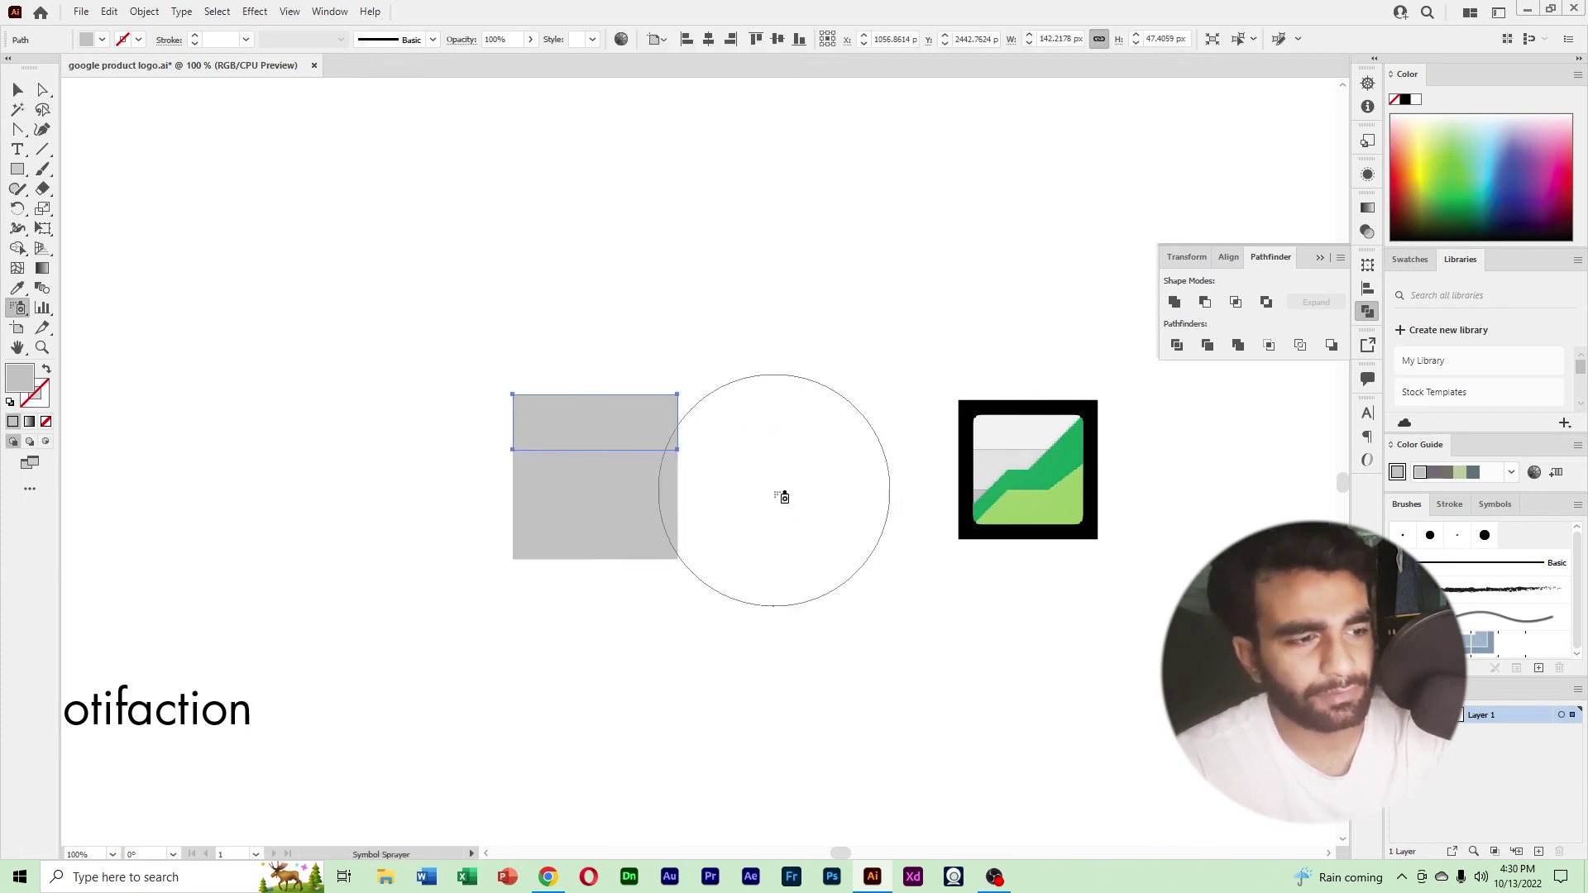
key(v)
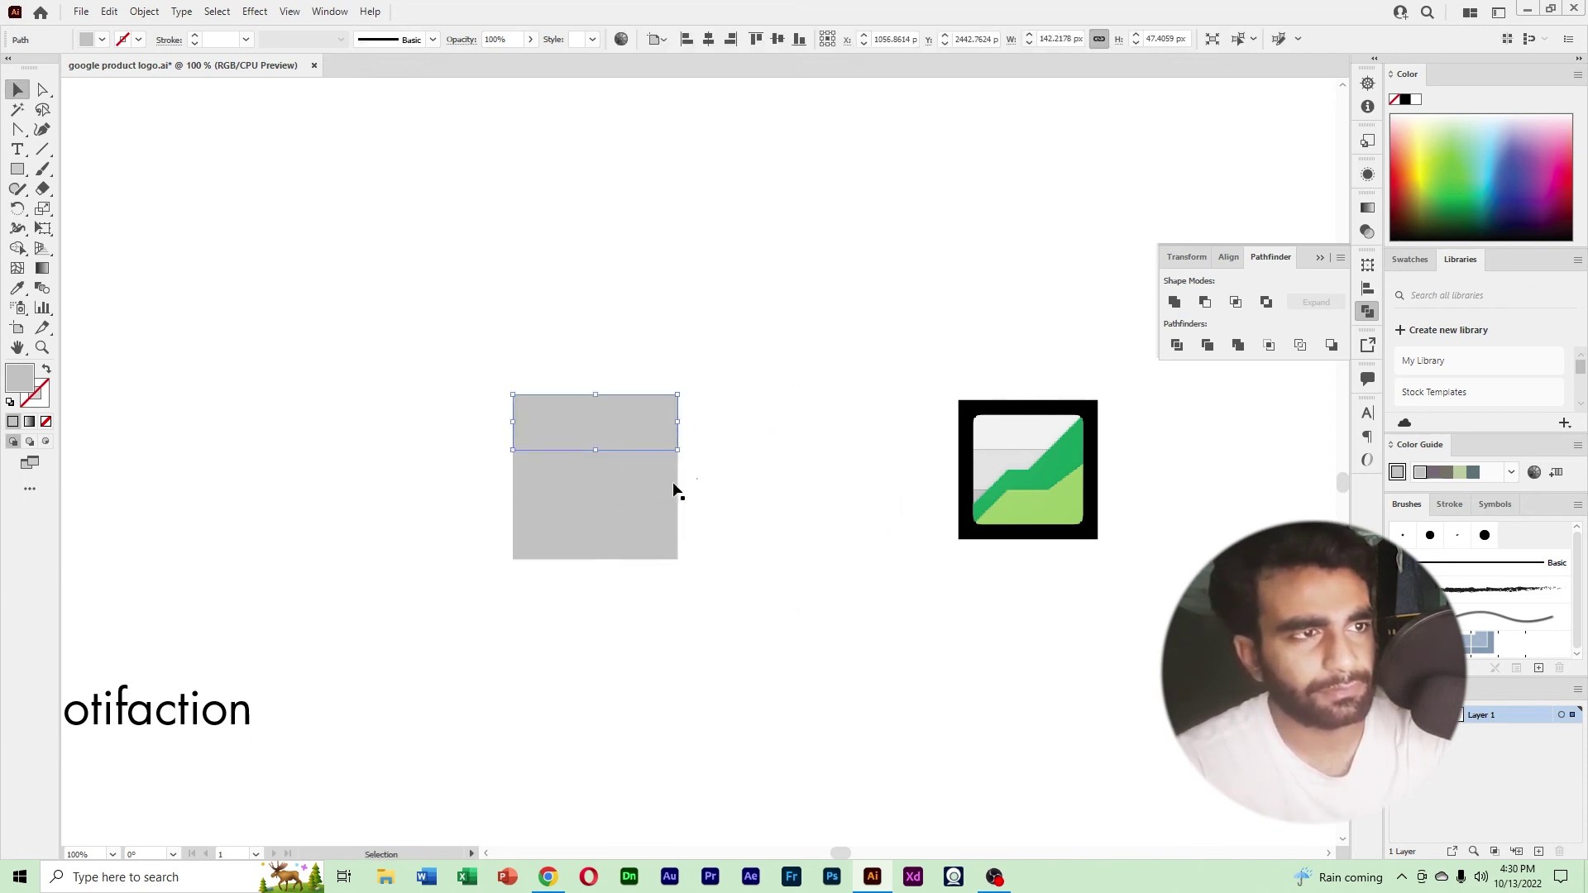
Recolour the top and middle bands of the square with the matching lighter greys sampled from the Finance reference.
click(17, 288)
click(1014, 433)
key(c)
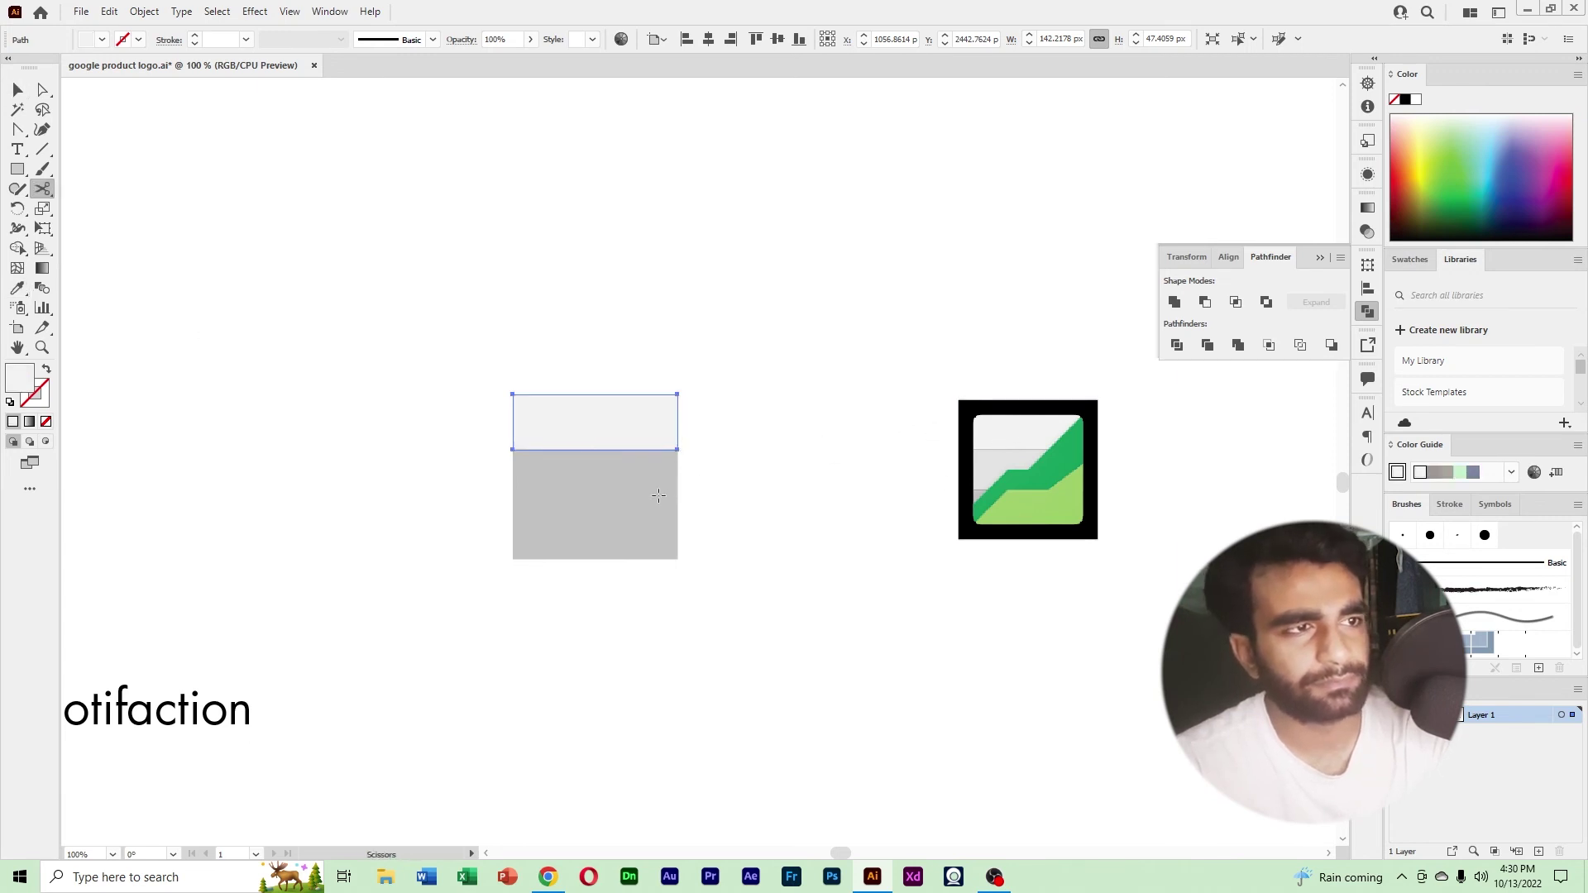
key(v)
click(653, 496)
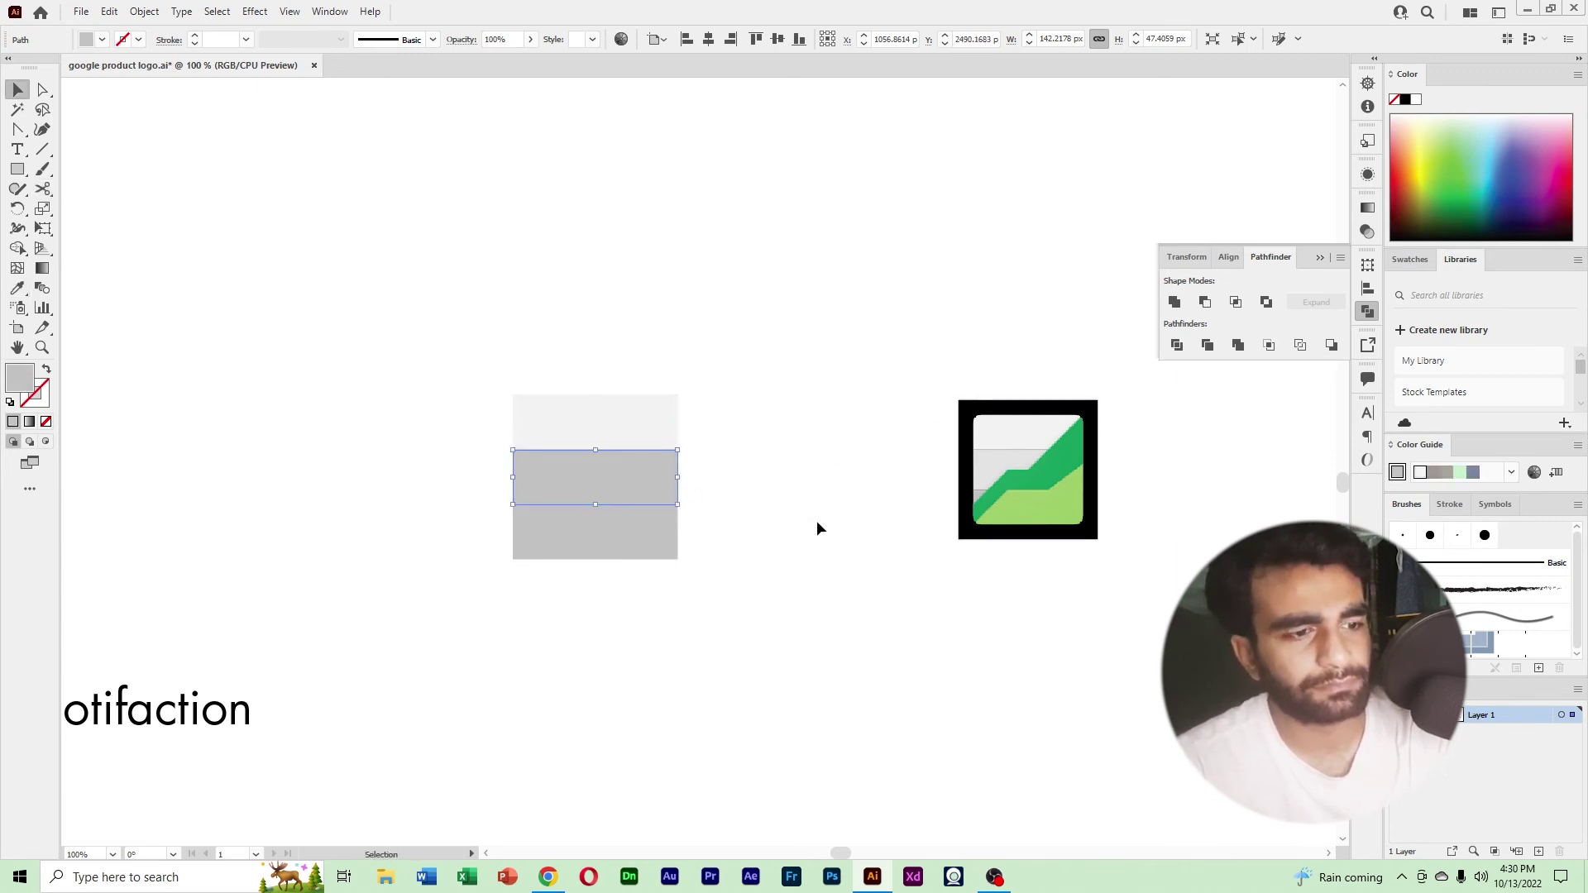
key(i)
click(993, 465)
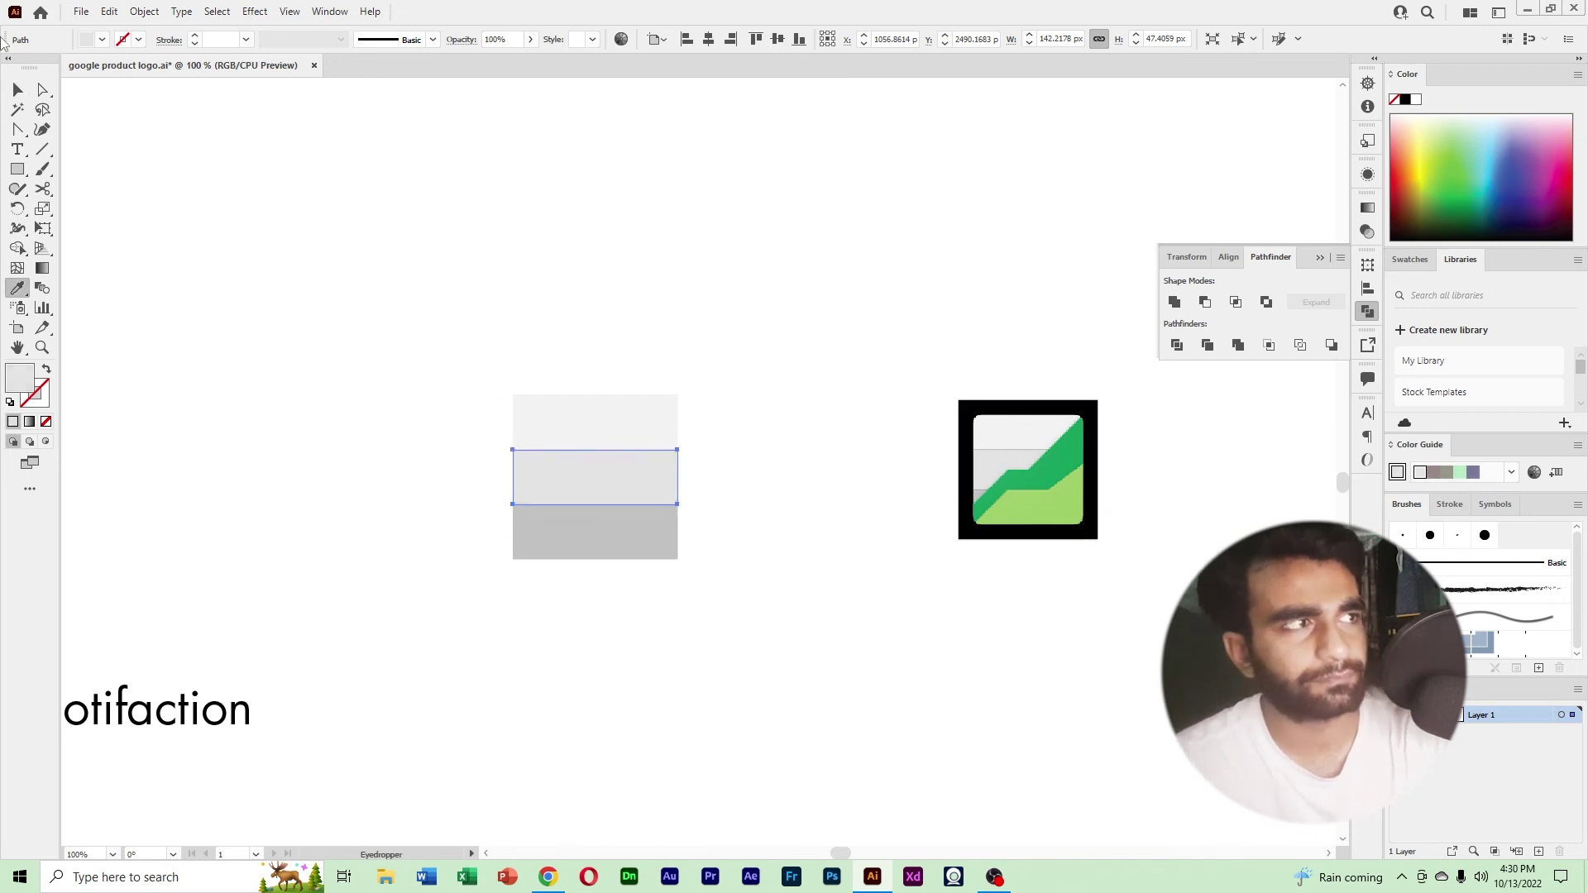
click(20, 89)
click(684, 269)
drag(814, 608, 476, 288)
scroll(836, 525, right, 2)
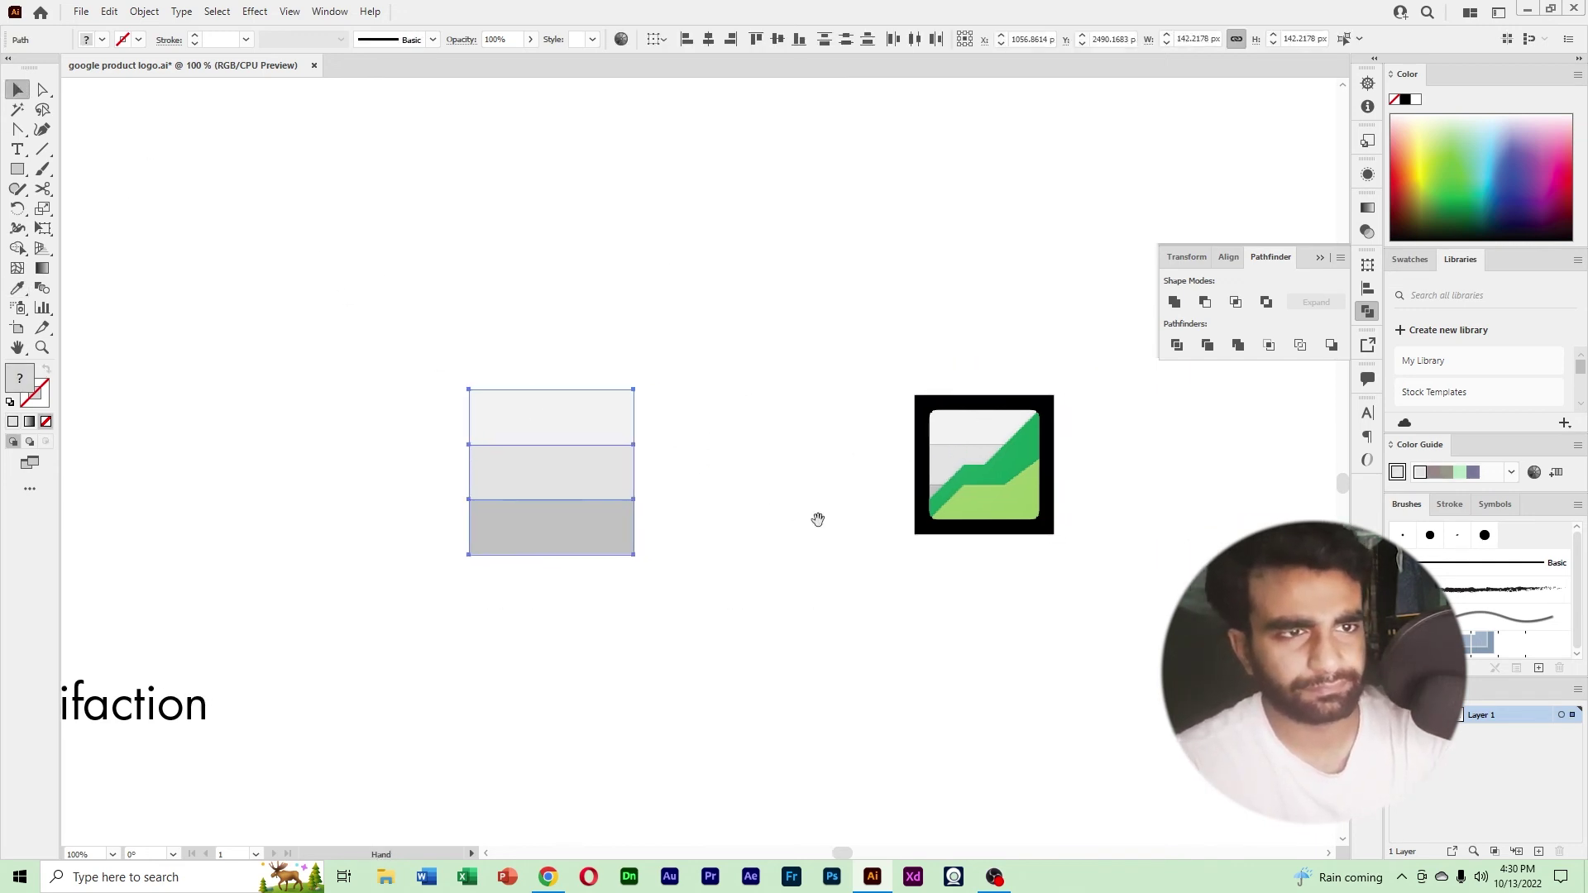
click(376, 291)
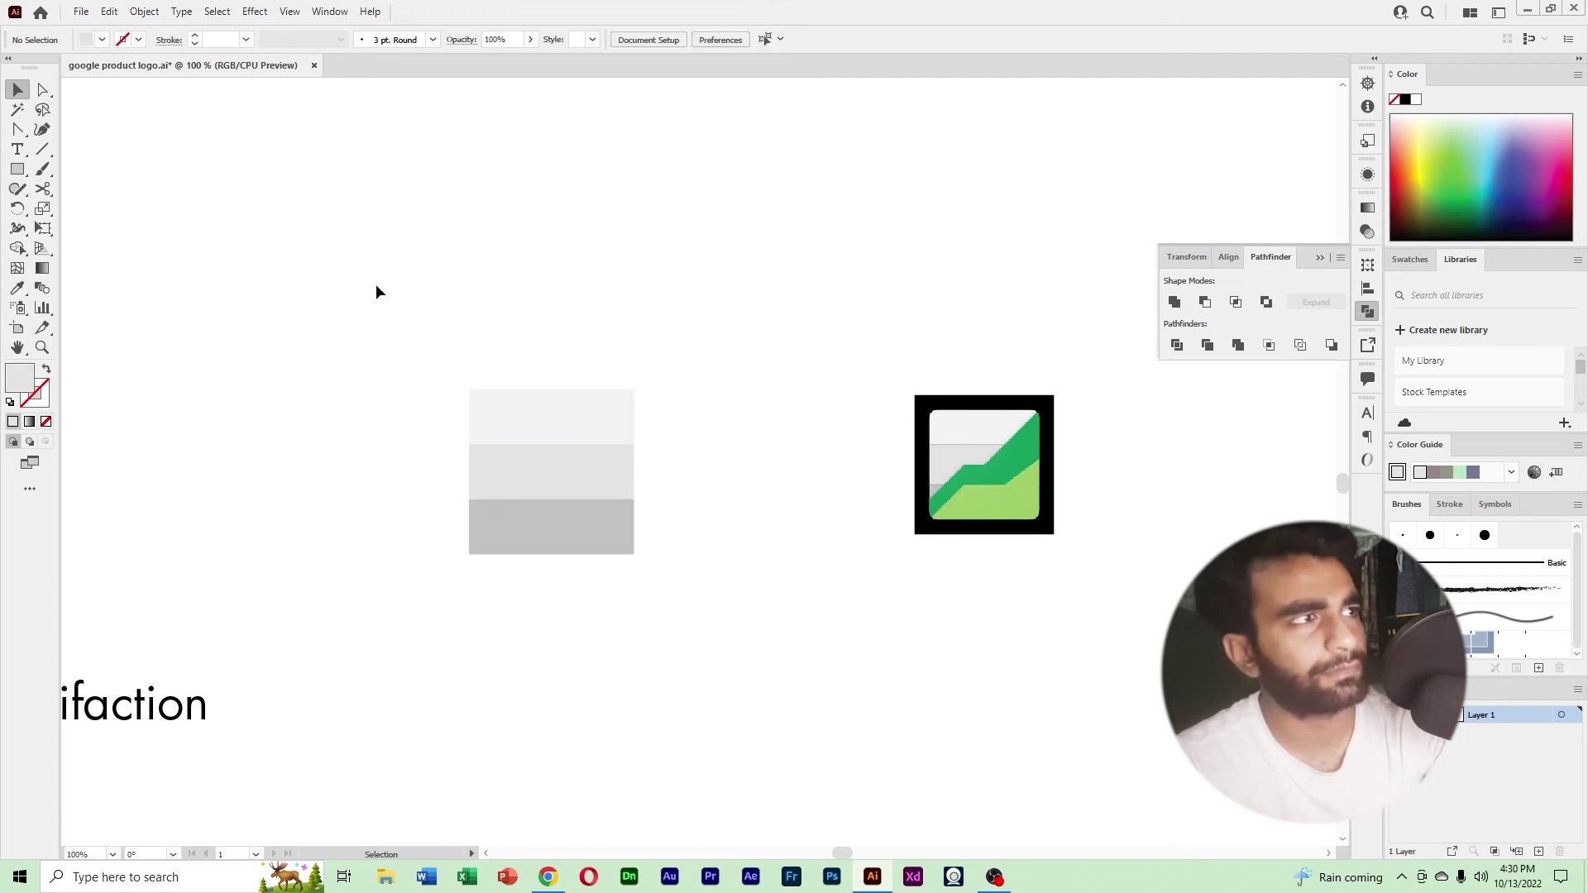
Draw a closed stepped chart shape with the Pen tool over the grey square, rising from its lower-left edge to its upper-right corner.
click(35, 136)
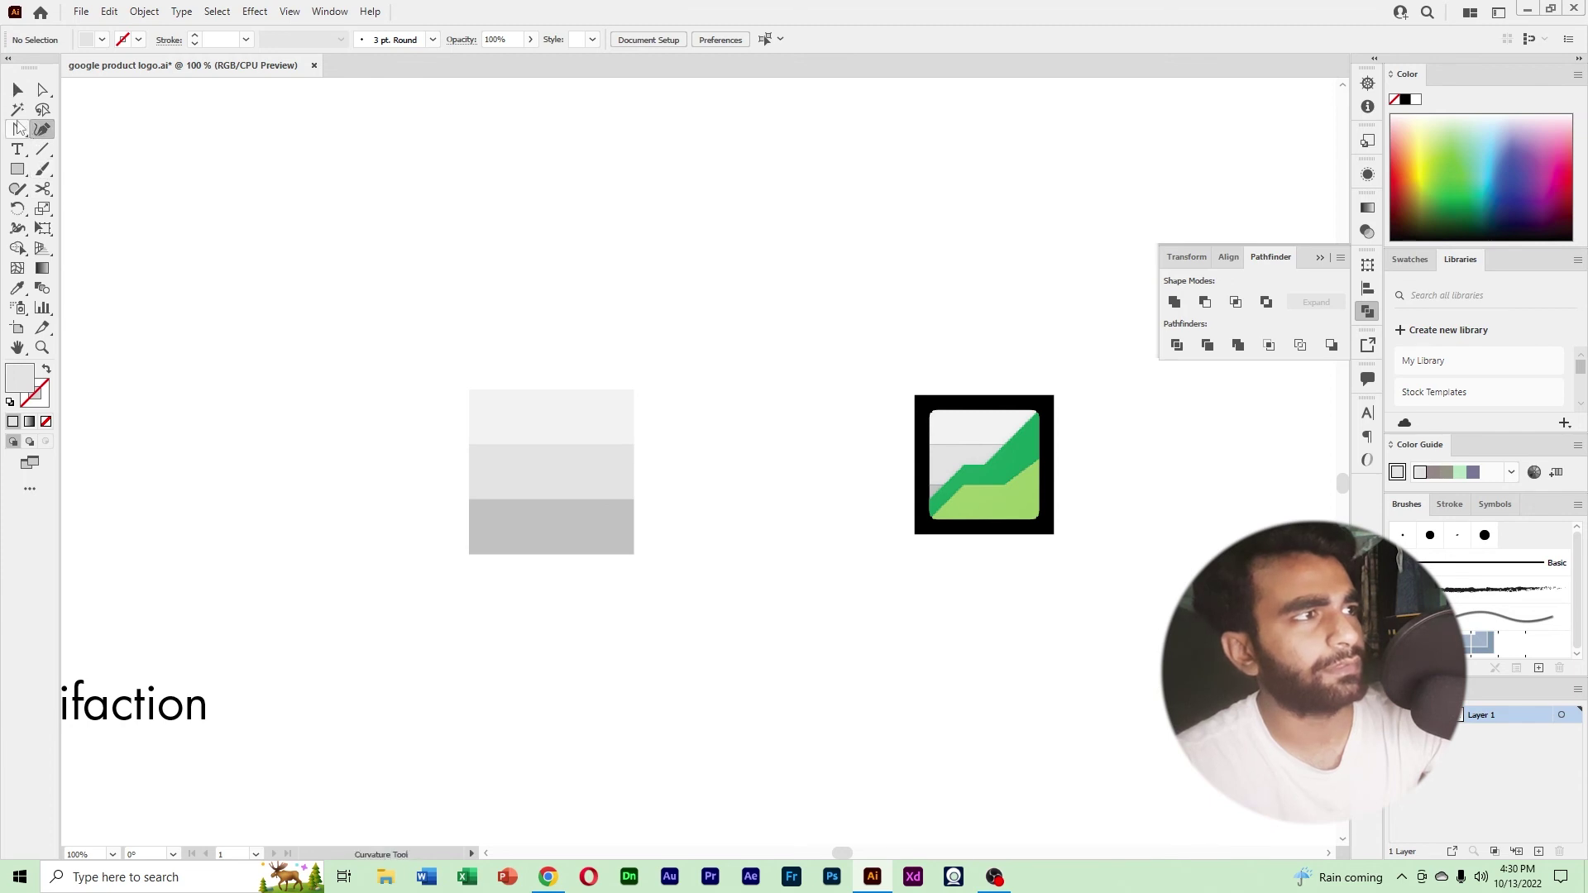
click(43, 168)
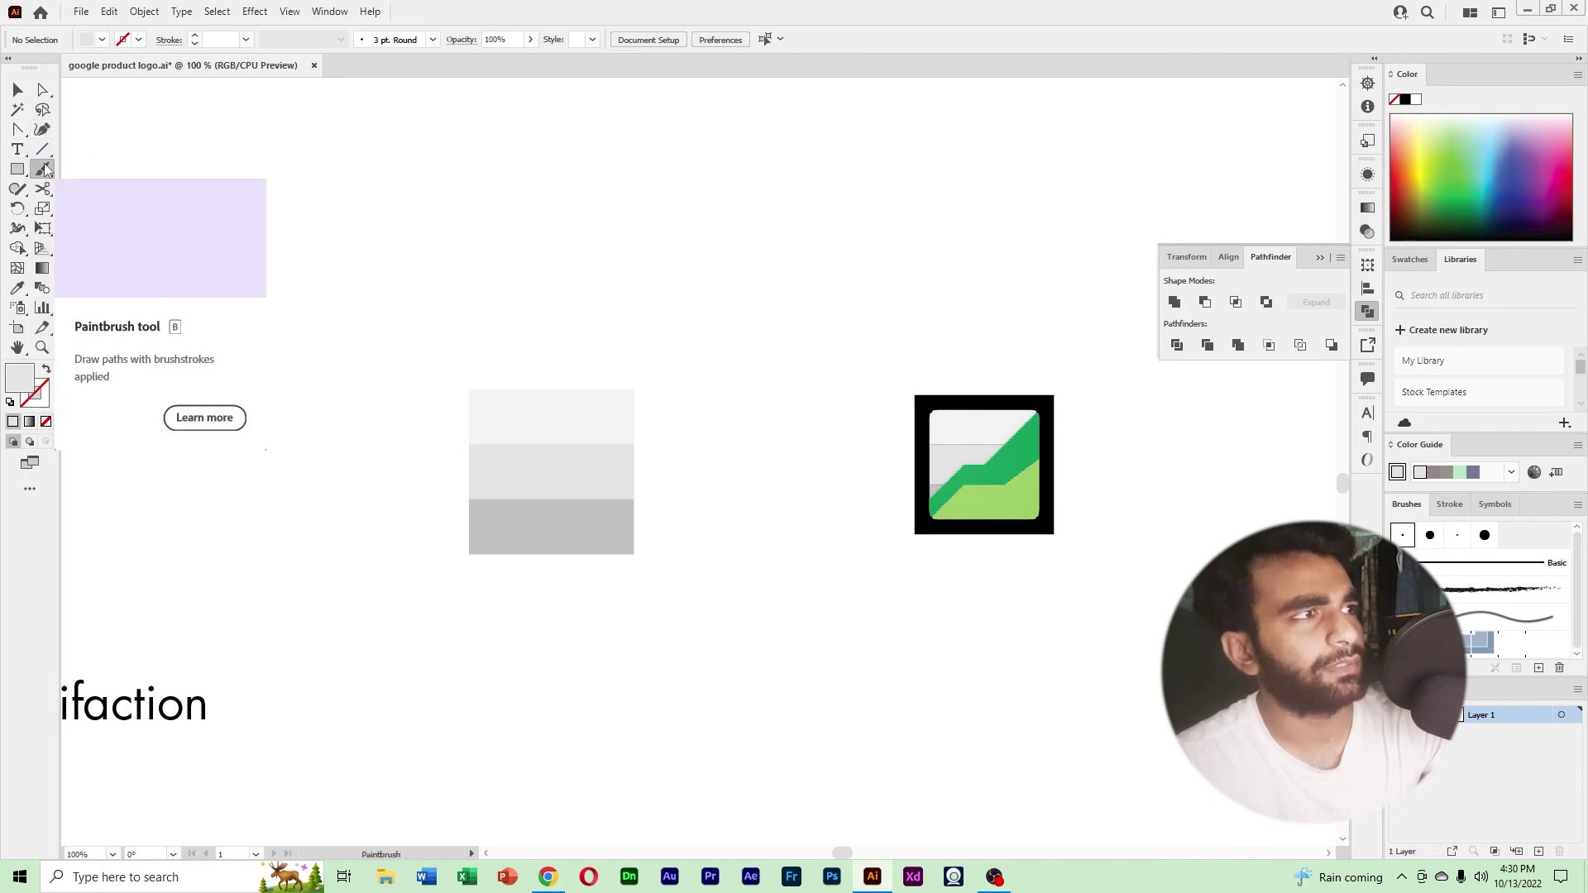
drag(18, 134, 76, 128)
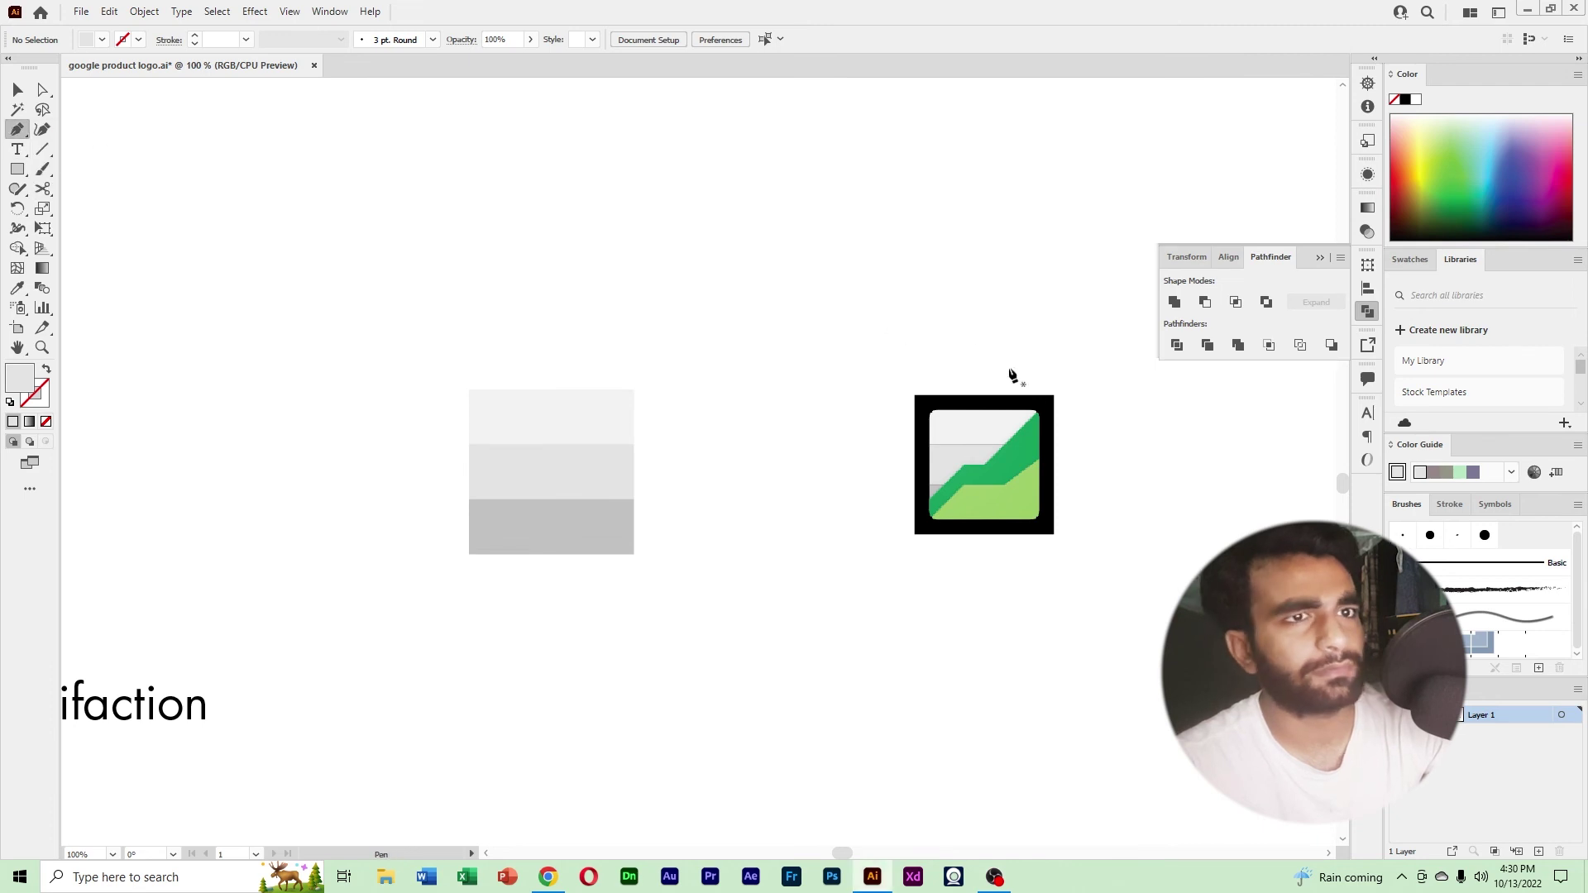
click(634, 389)
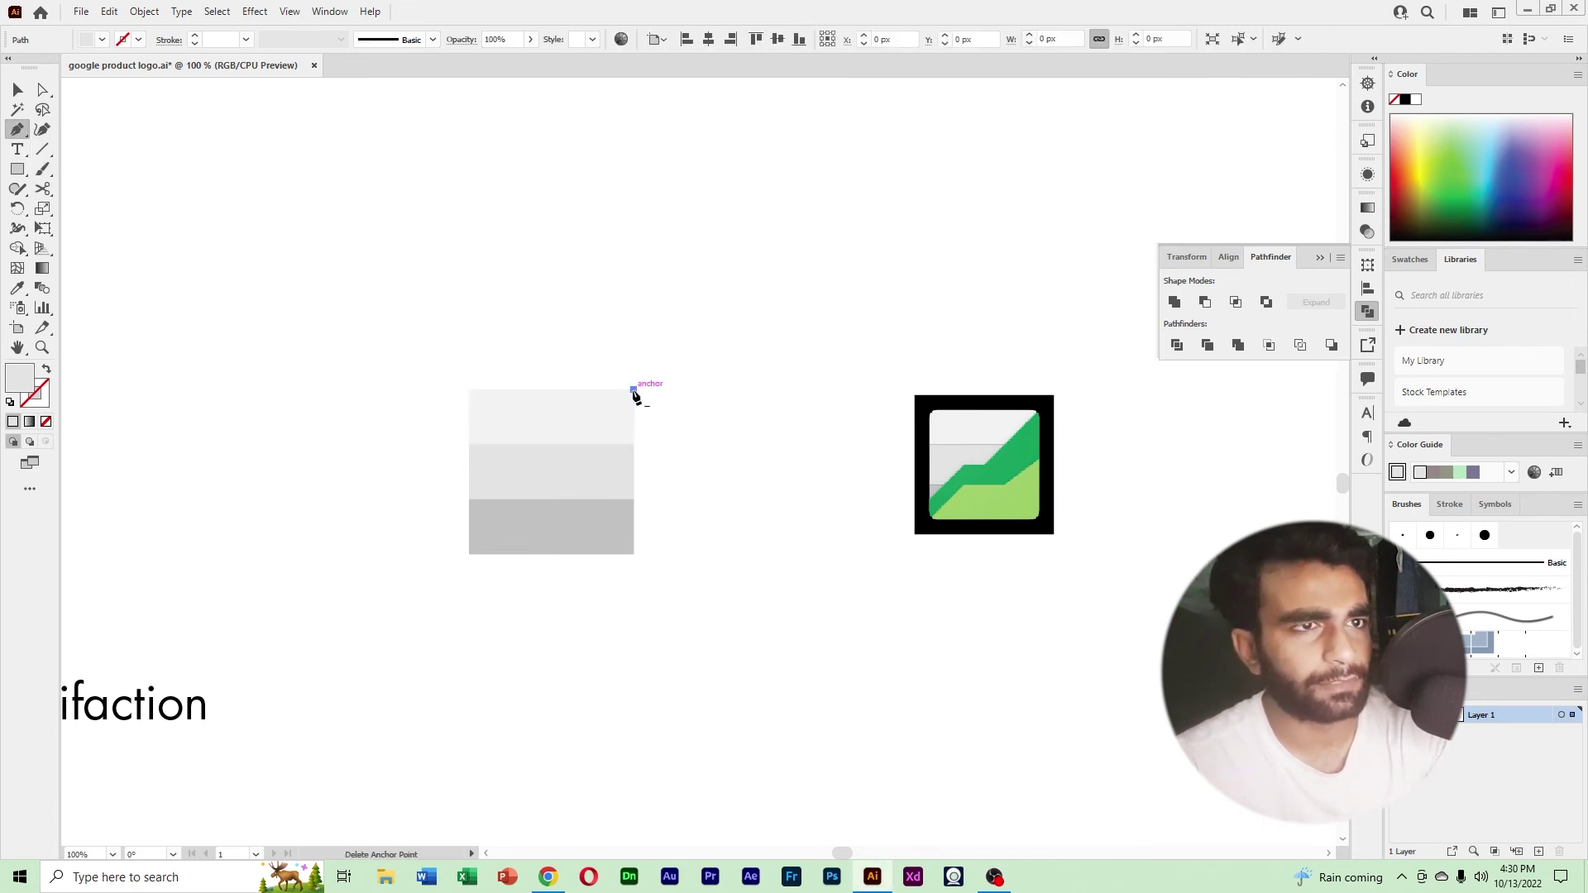
click(554, 472)
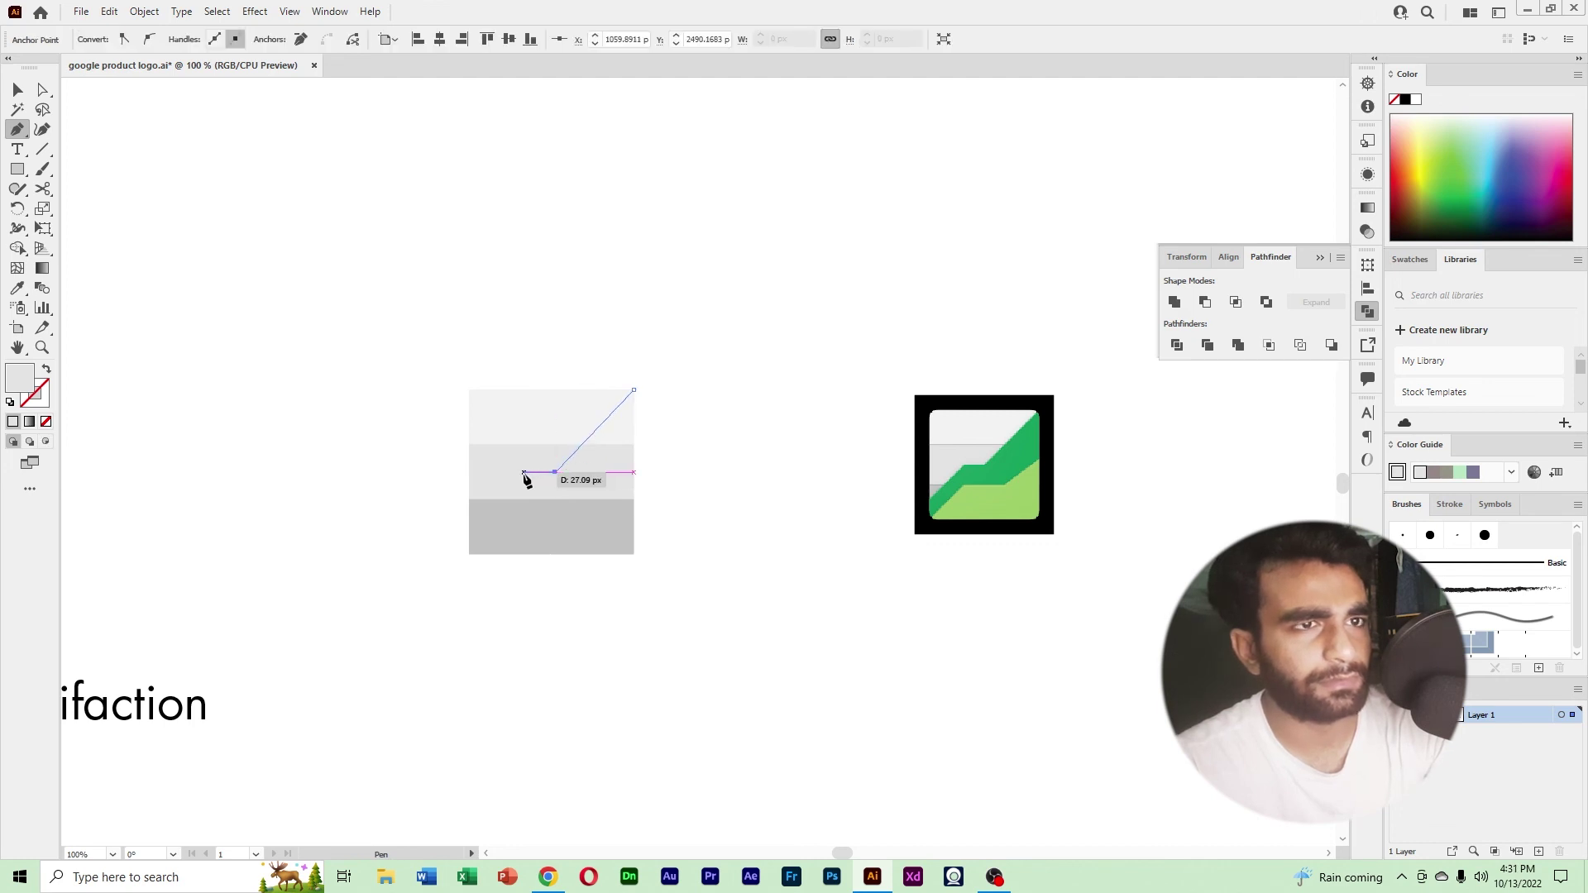
click(525, 472)
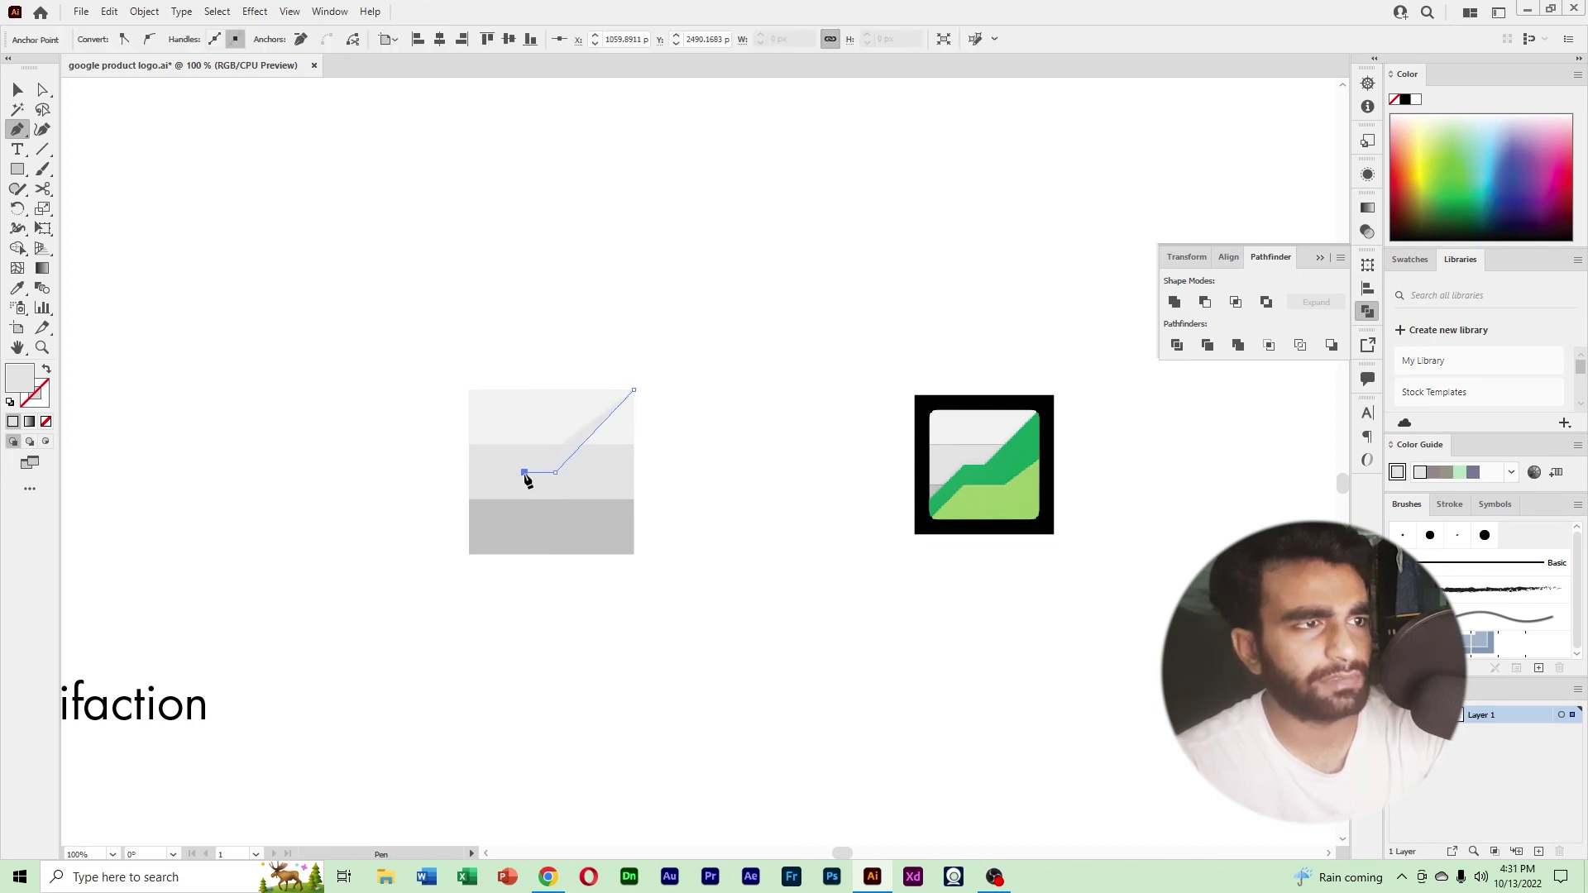
click(469, 527)
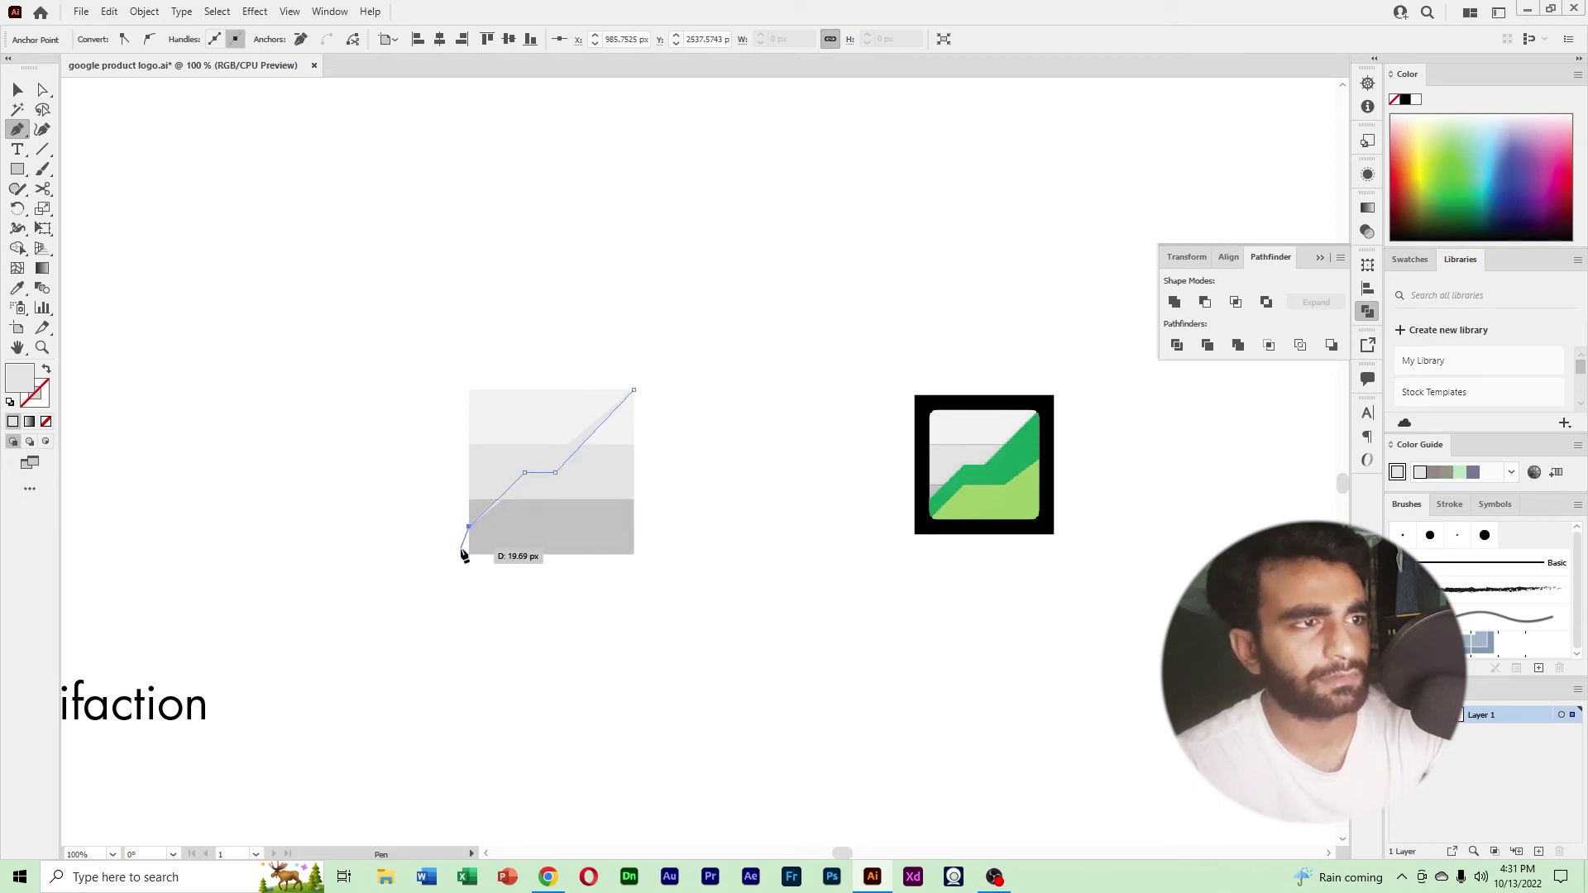
click(469, 554)
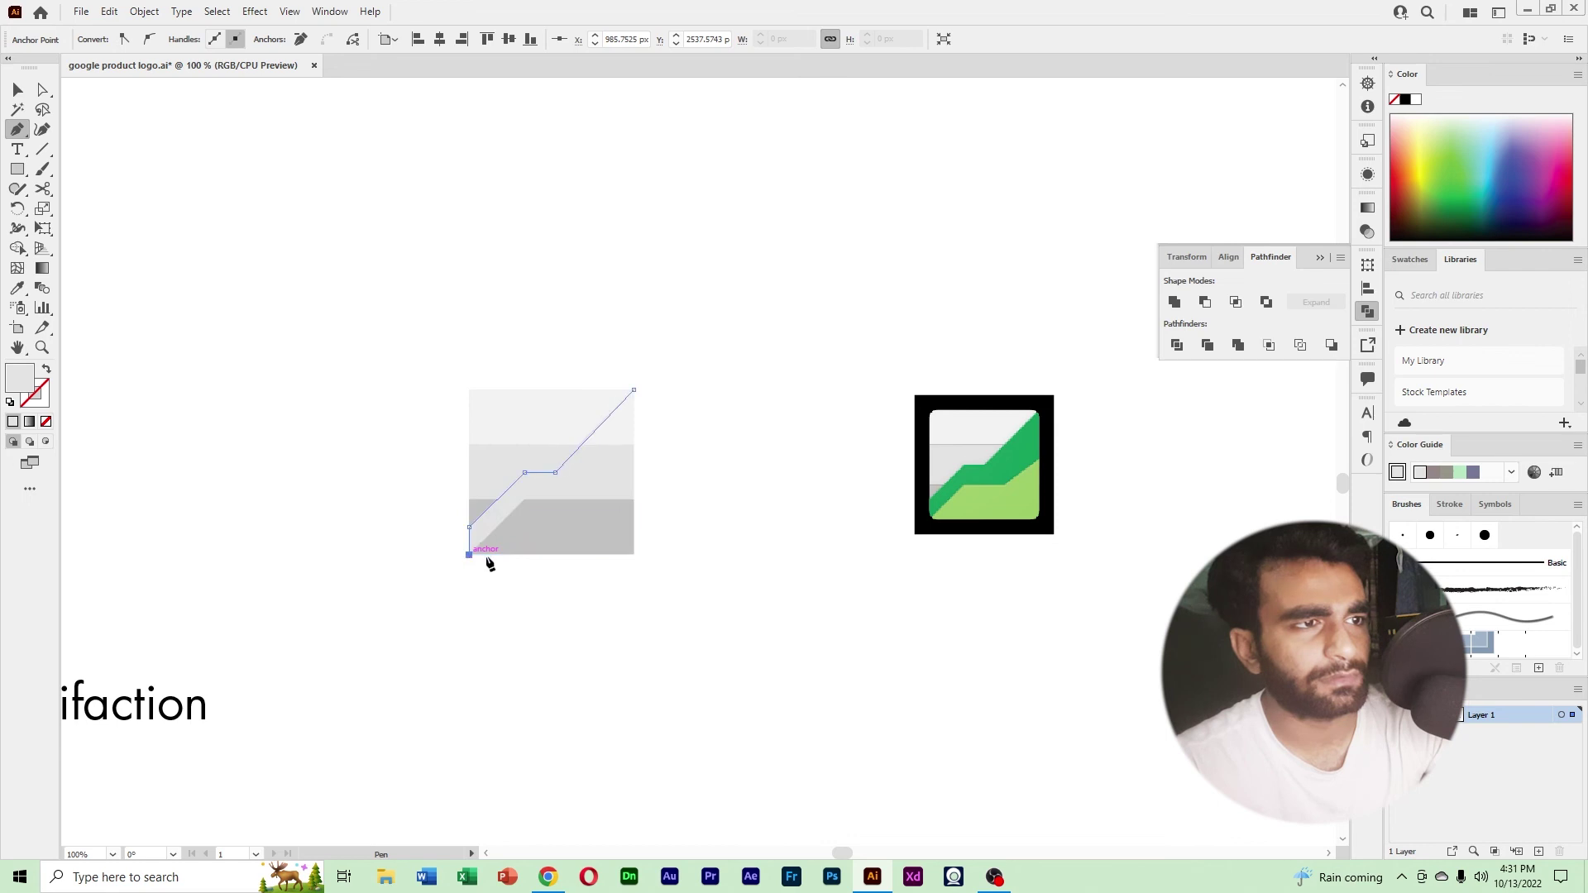
click(634, 554)
click(634, 391)
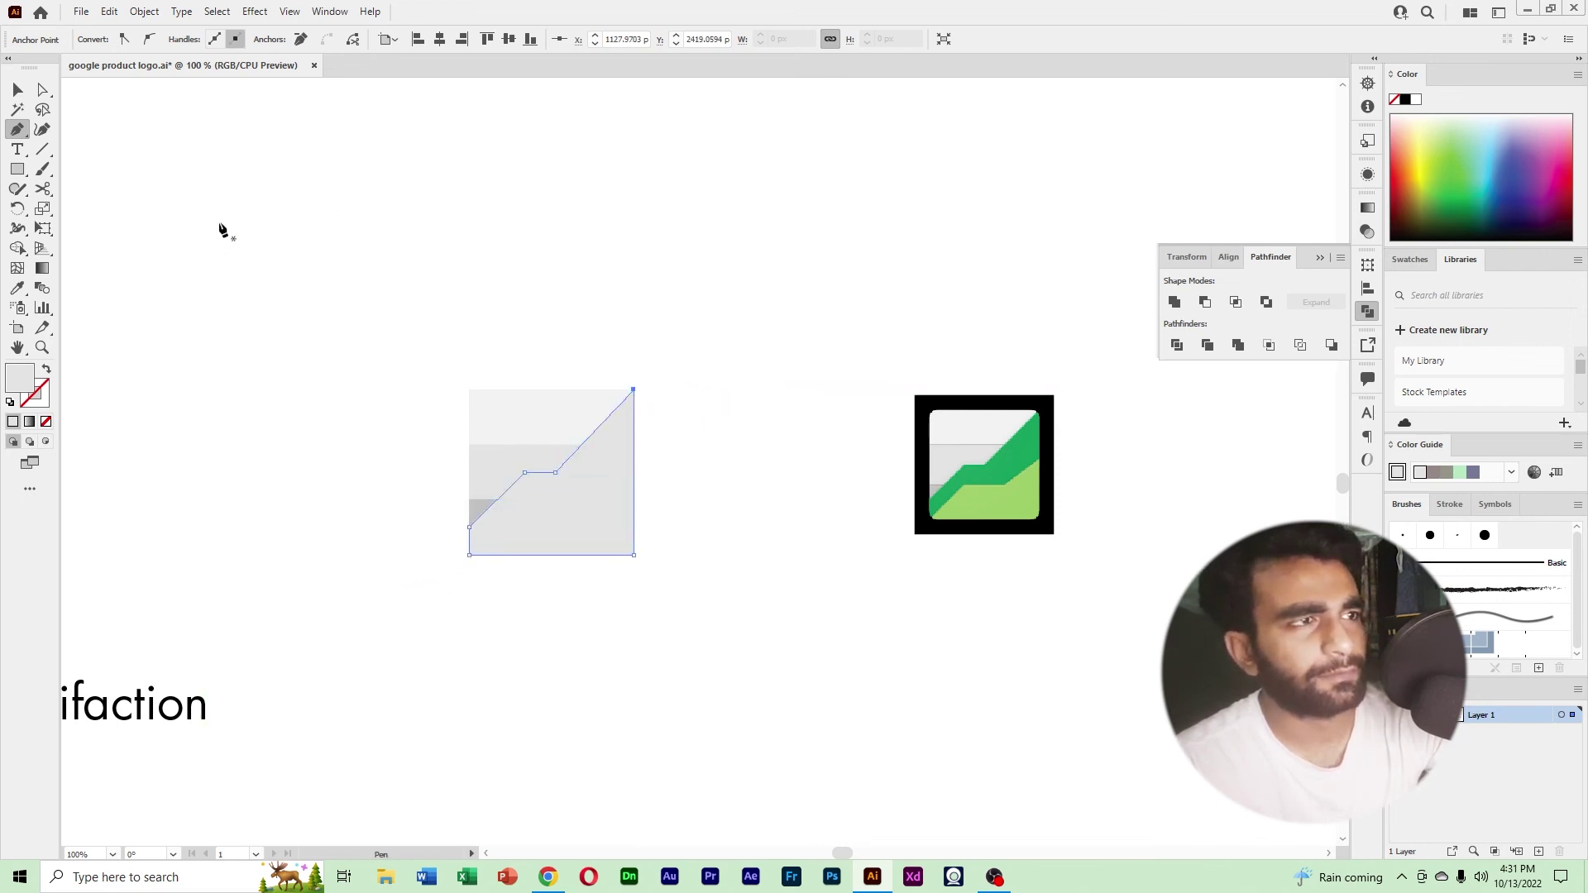
Fill the stepped chart shape with the dark green sampled from the Finance reference image.
click(18, 89)
click(16, 288)
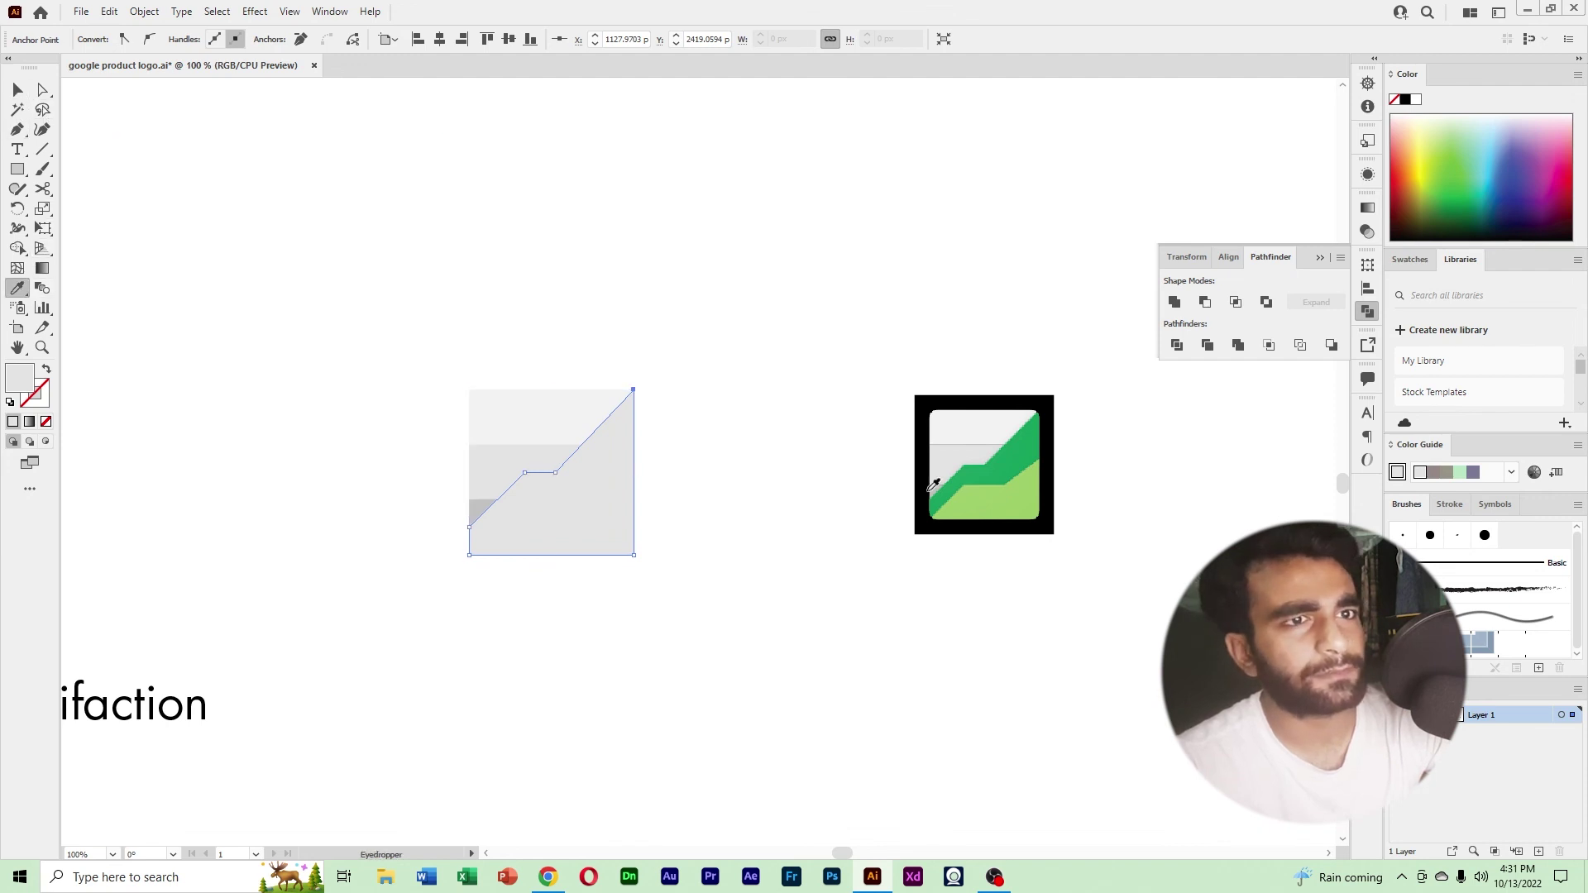
click(1017, 469)
click(19, 91)
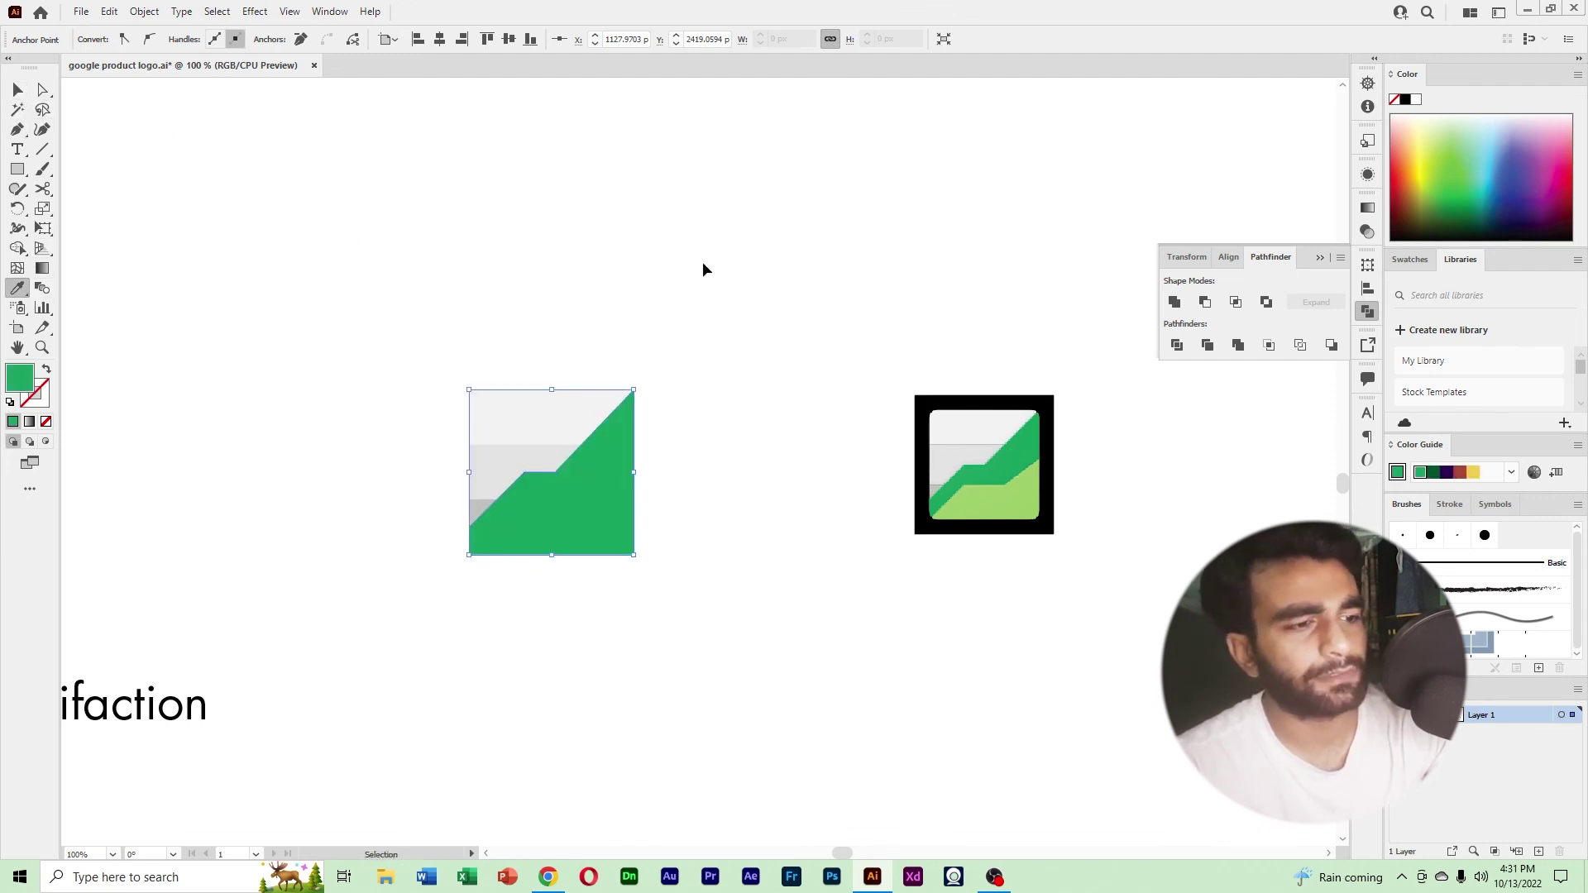
key(i)
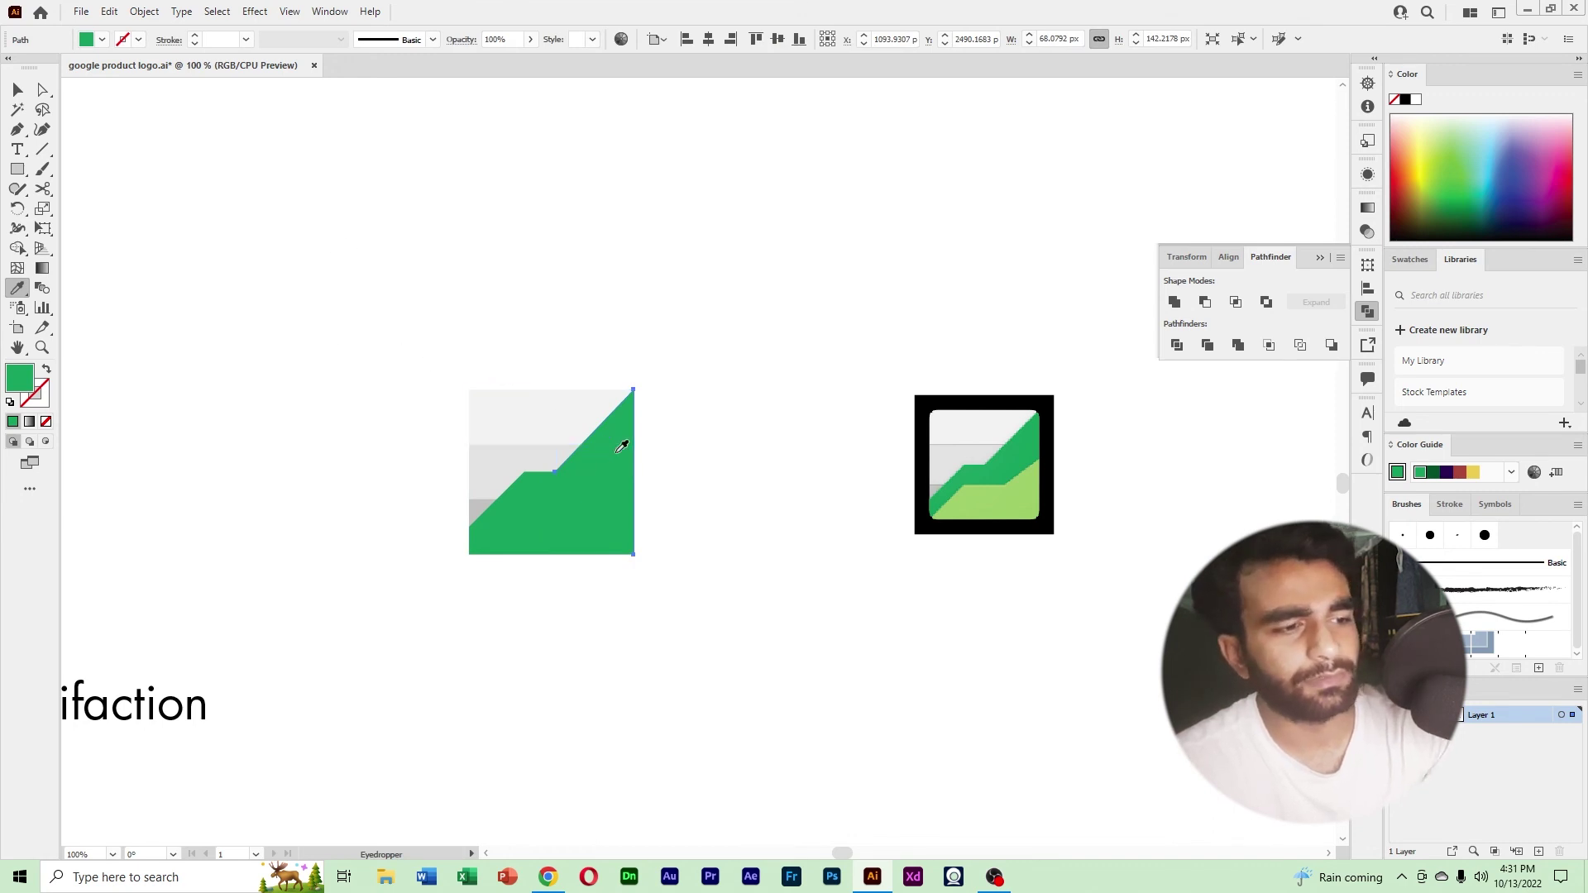
key(v)
click(758, 533)
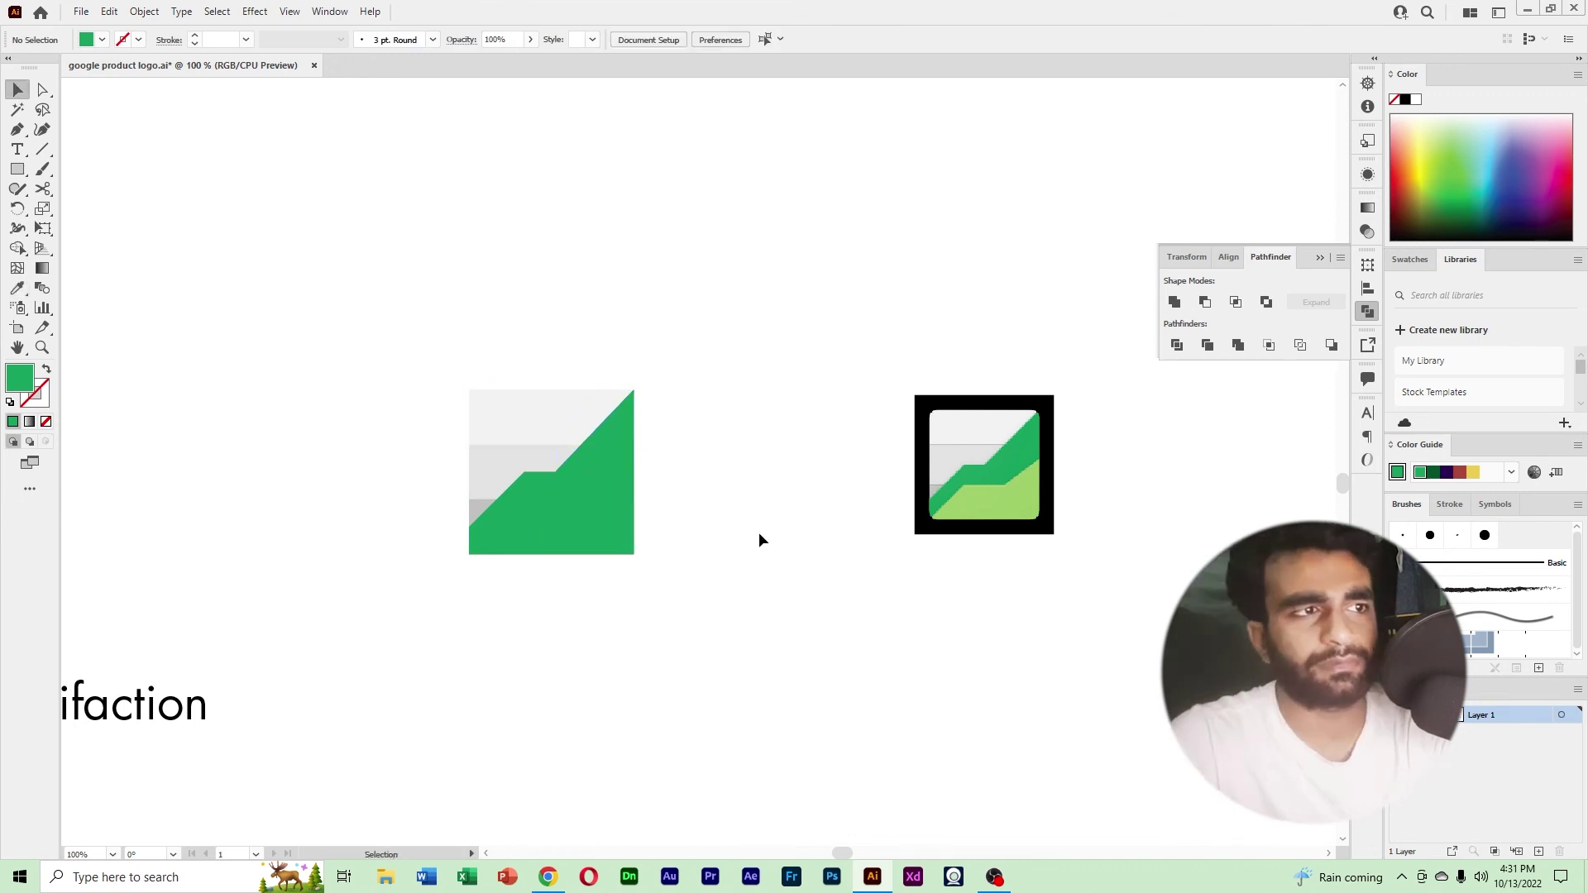
Duplicate the green chart shape in place and squash the copy down from its upper edge to about 99 px tall.
click(638, 524)
key(a)
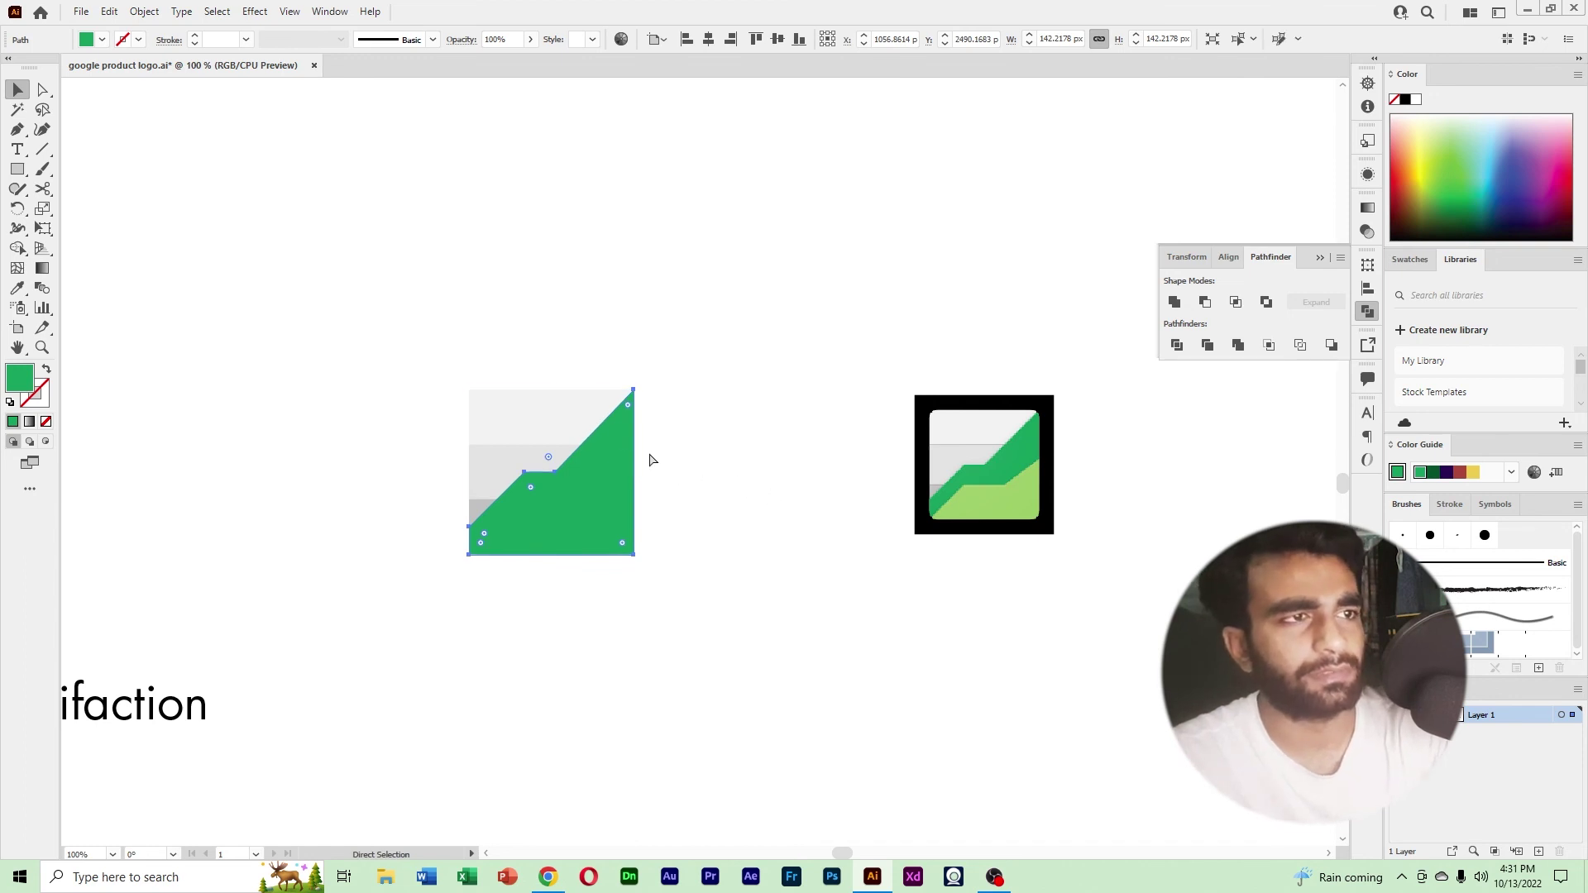
key(v)
drag(550, 383, 553, 451)
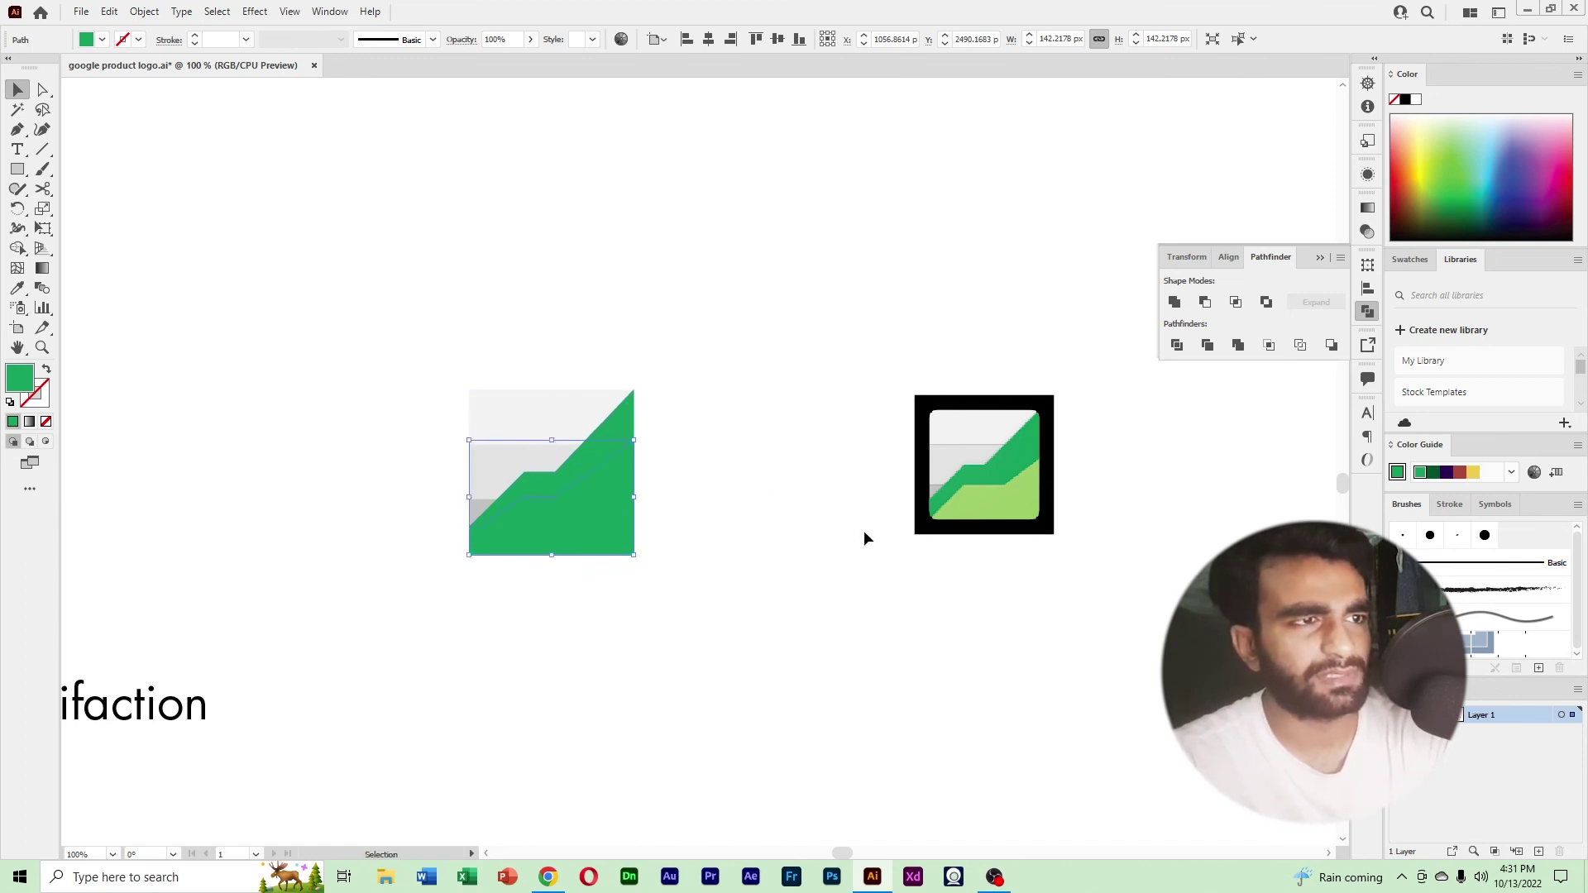
click(861, 533)
Fill the squashed chart shape with the light green sampled from the Finance reference image.
click(622, 531)
click(17, 290)
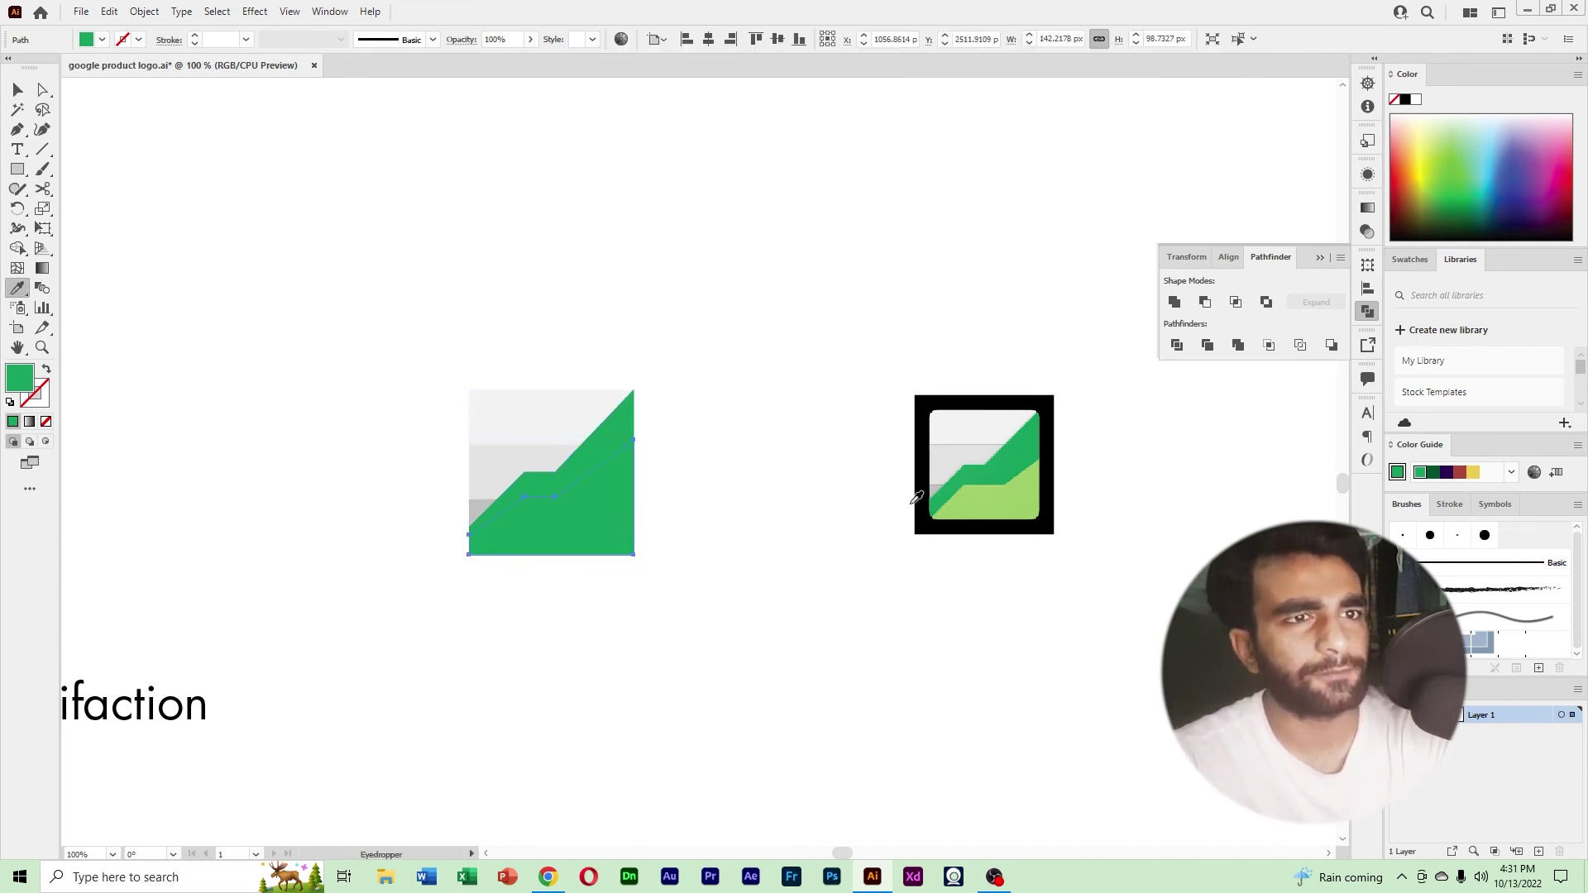
click(999, 508)
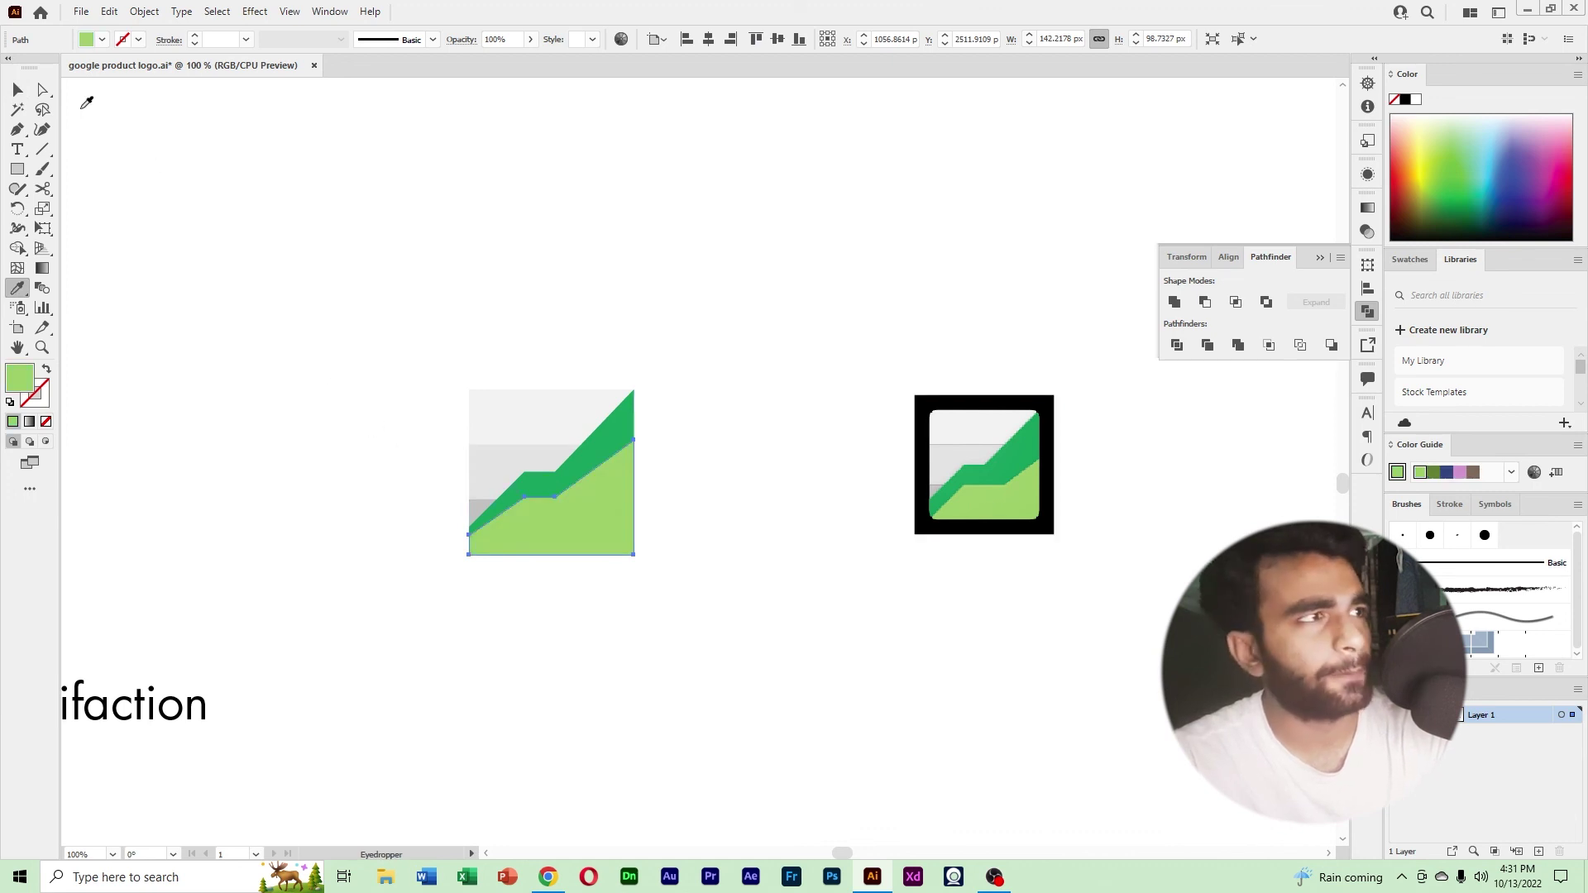
Reposition the light green shape's inner right, lower-left and right-edge anchor points to match the chart outline in the Finance reference.
click(43, 90)
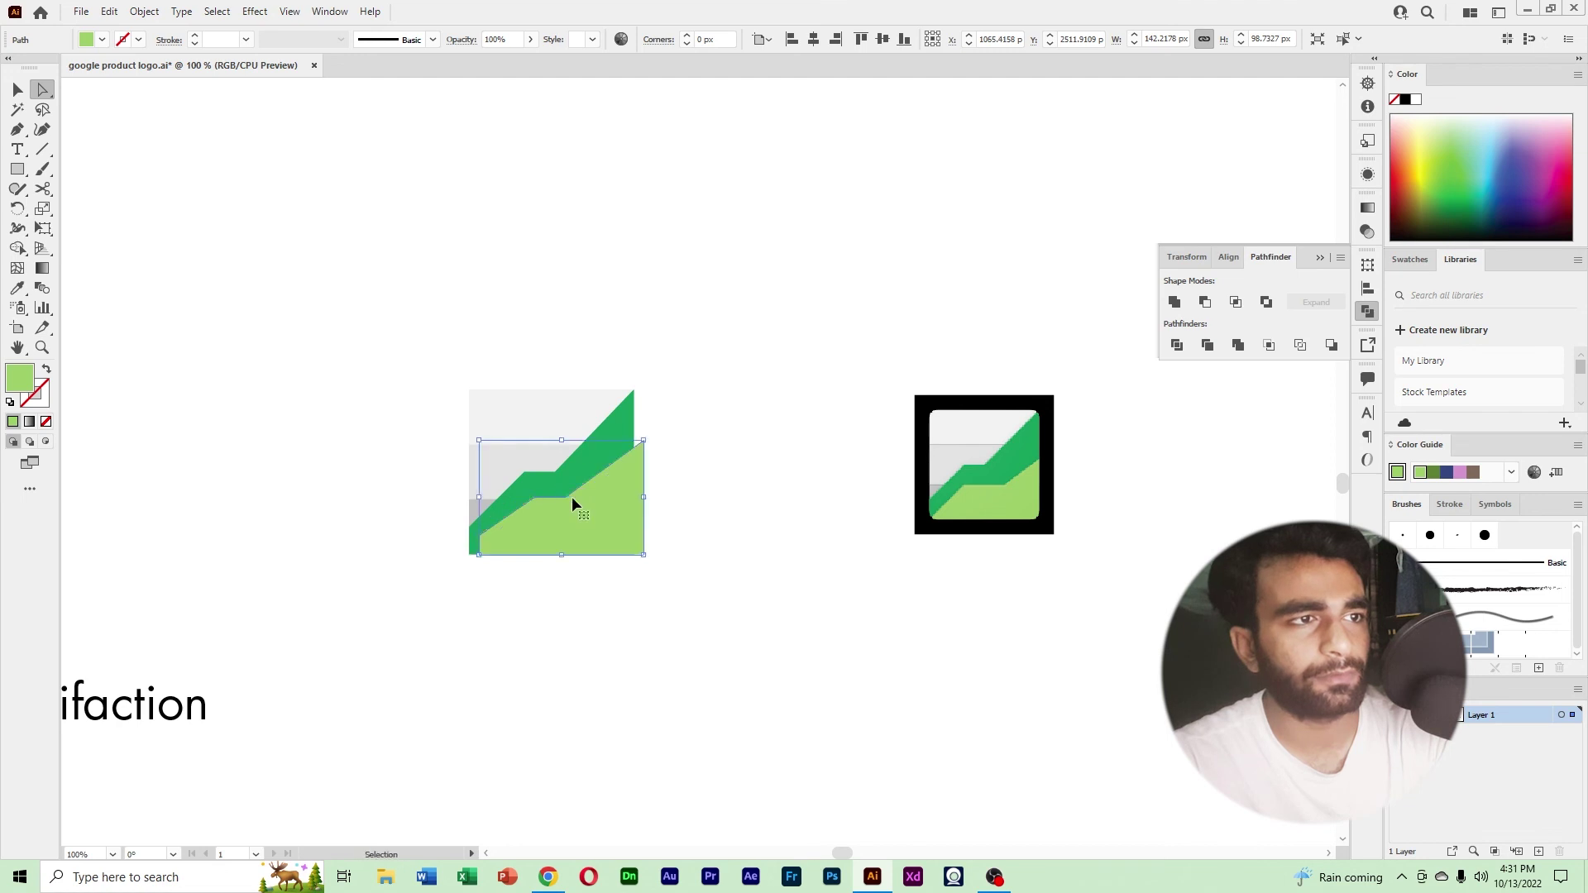
drag(559, 502, 584, 497)
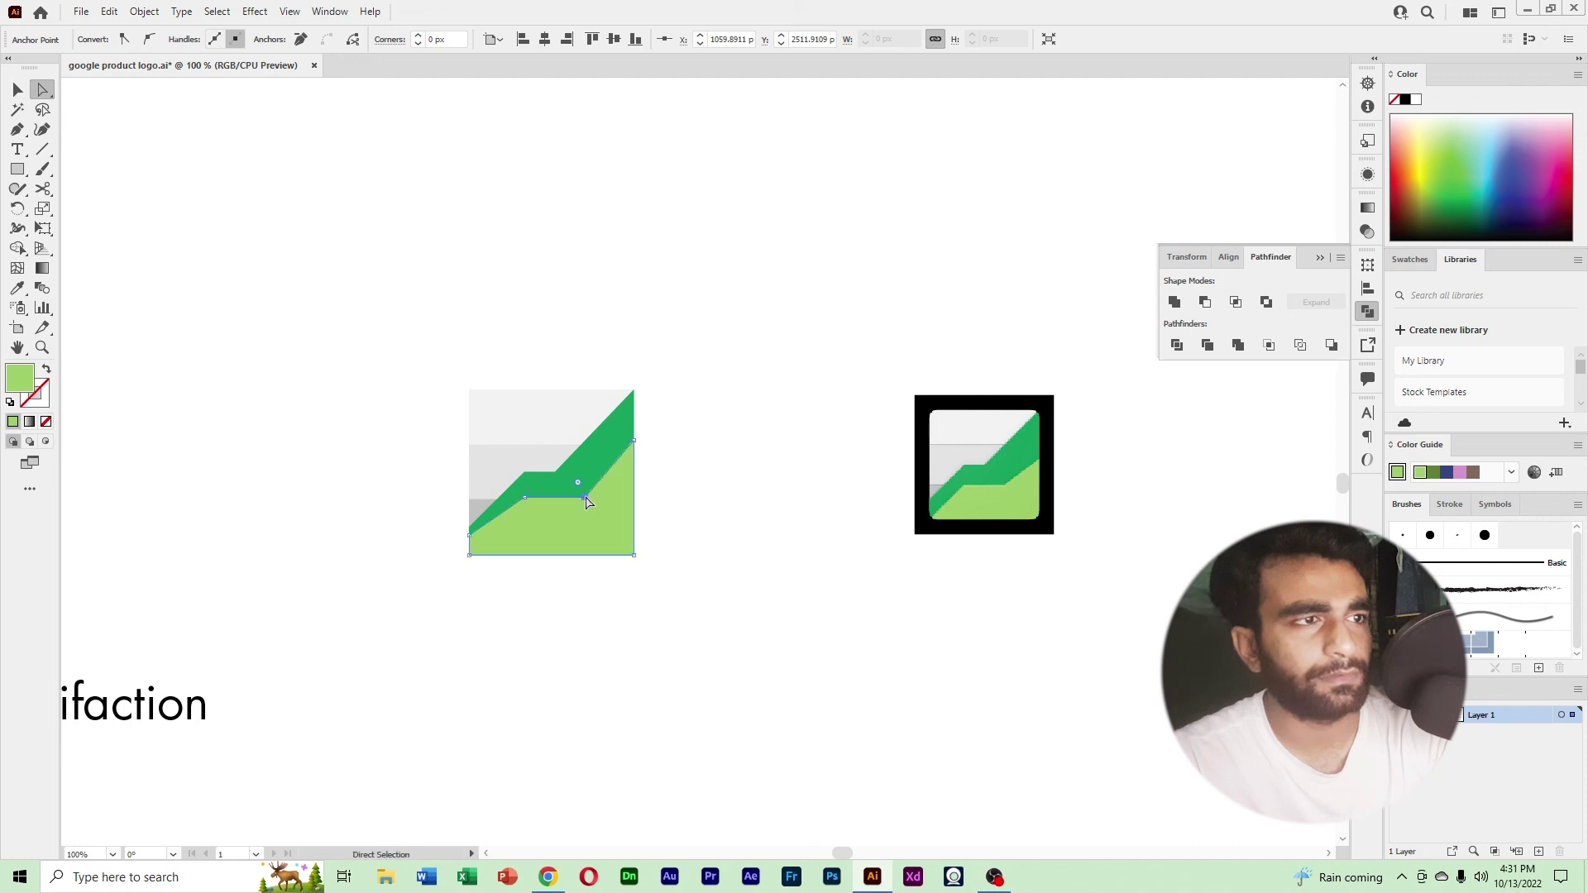
click(468, 534)
drag(468, 536, 466, 543)
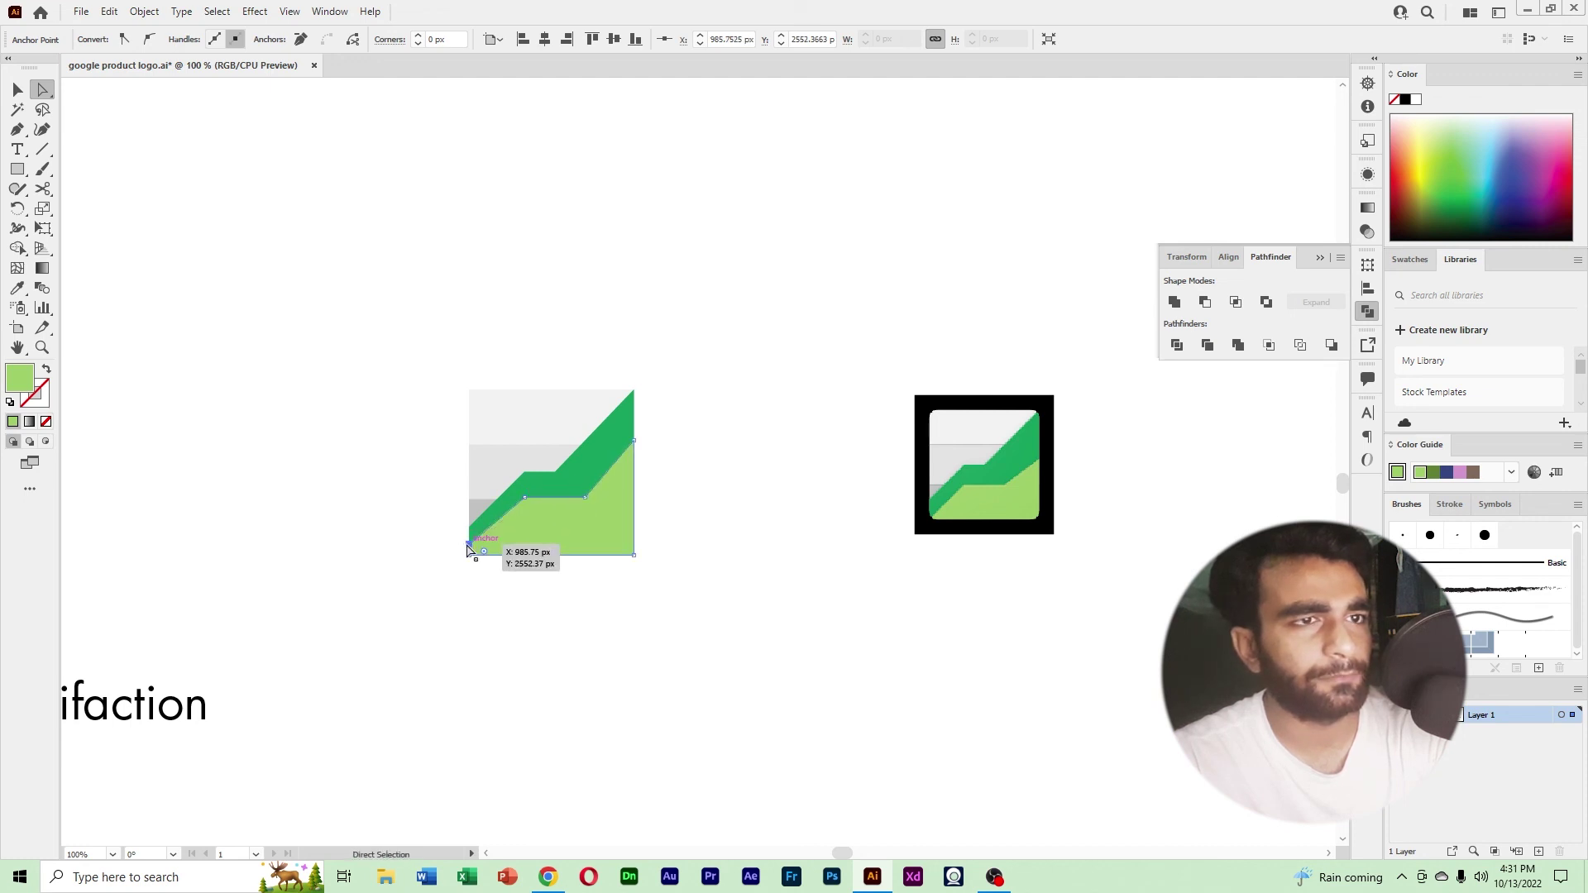
drag(634, 444, 635, 453)
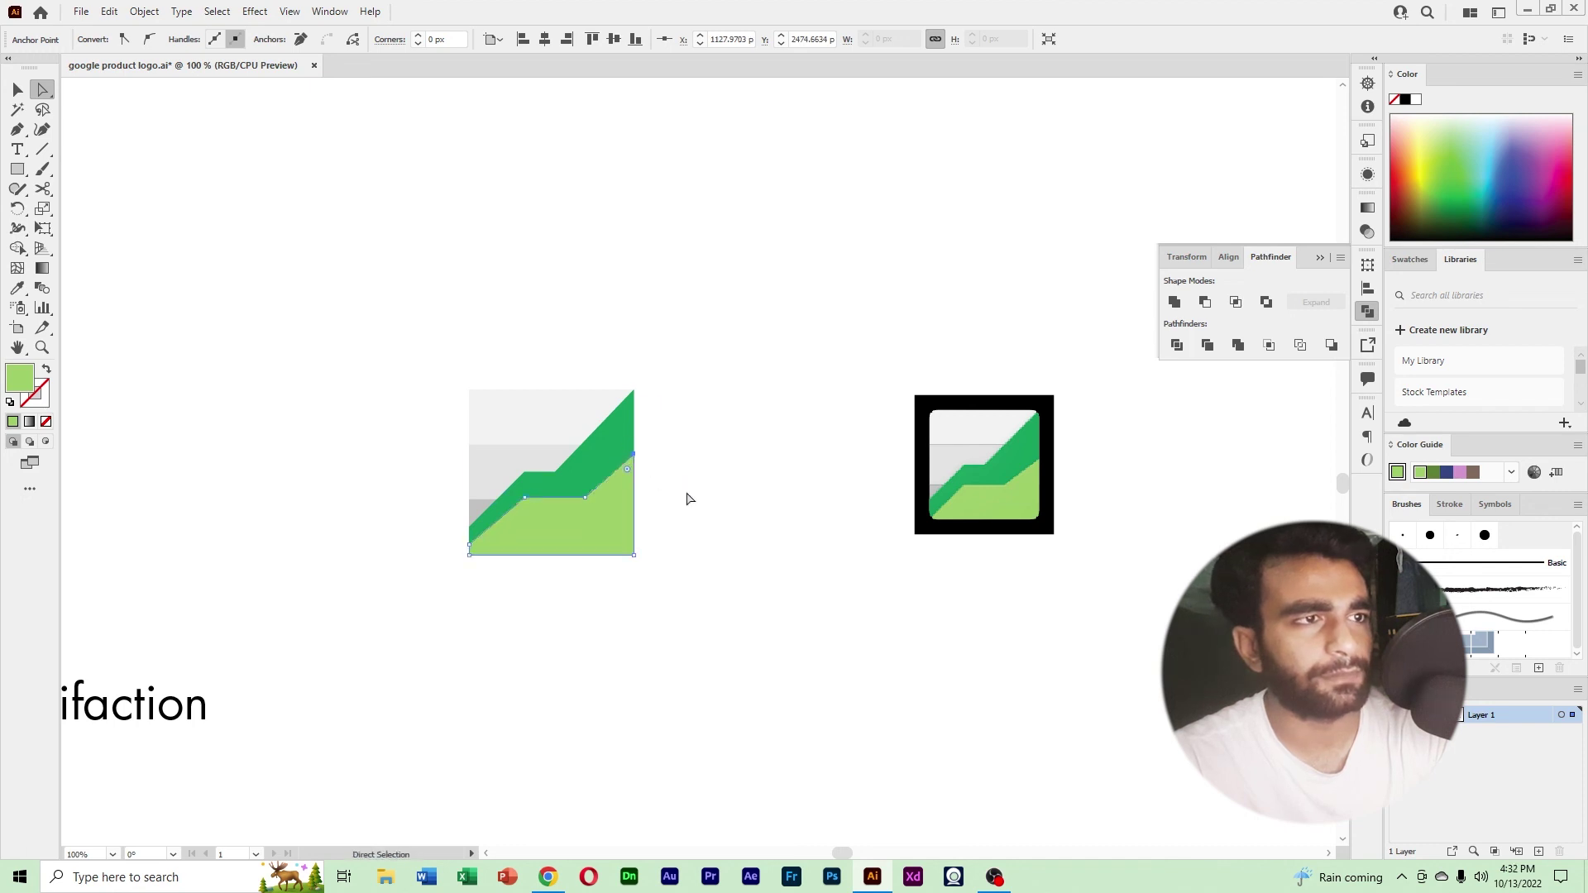
click(585, 500)
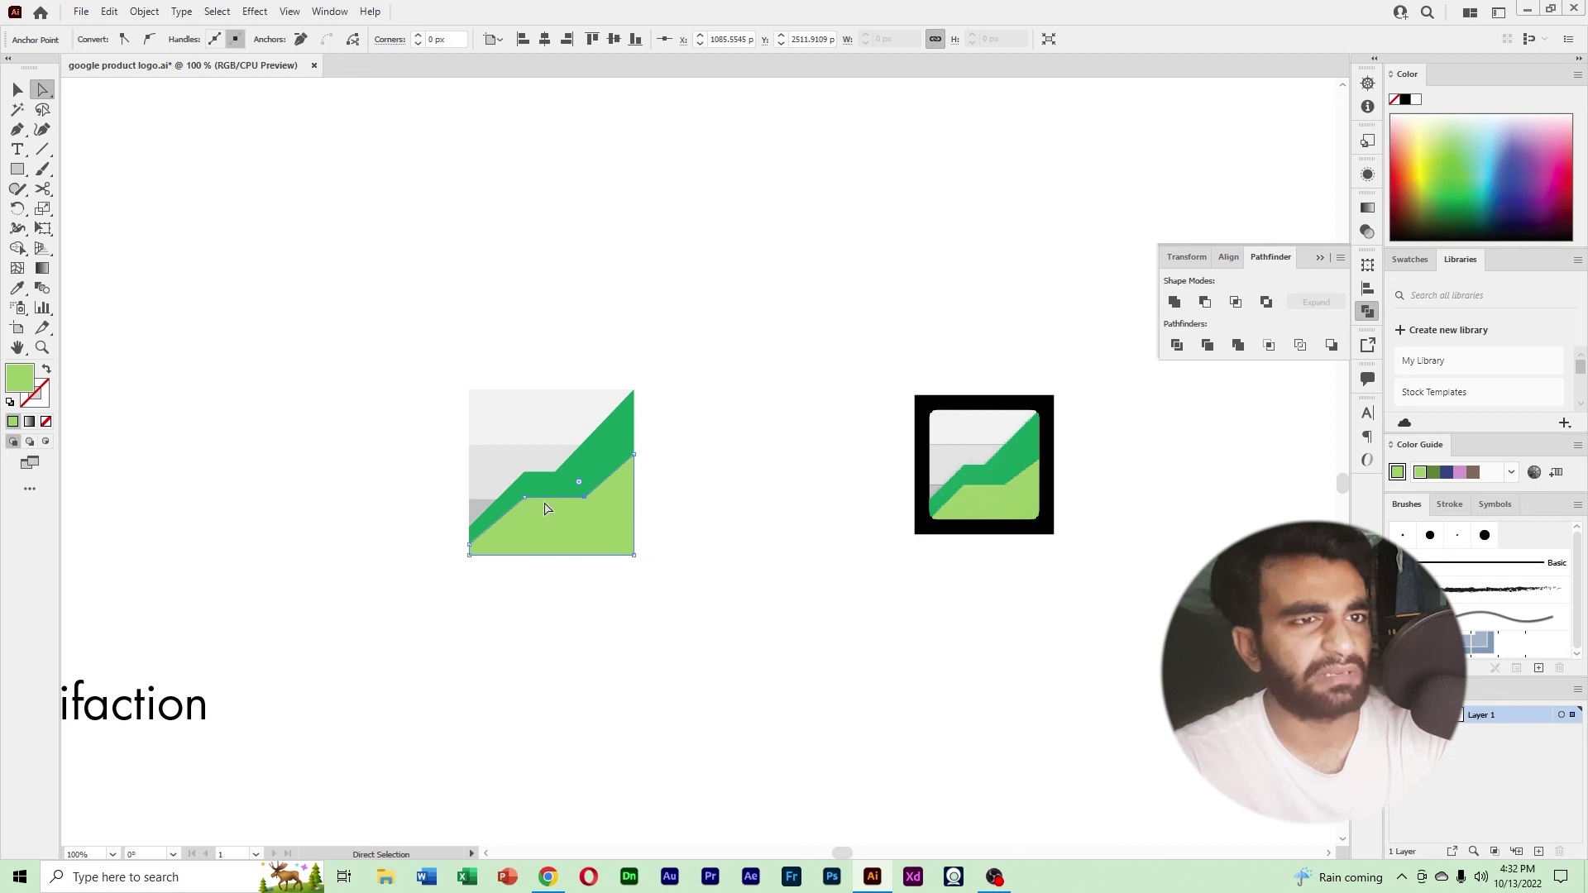
Round the outer corners of the stacked Finance logo shapes to a radius of about 8.55 px.
click(18, 89)
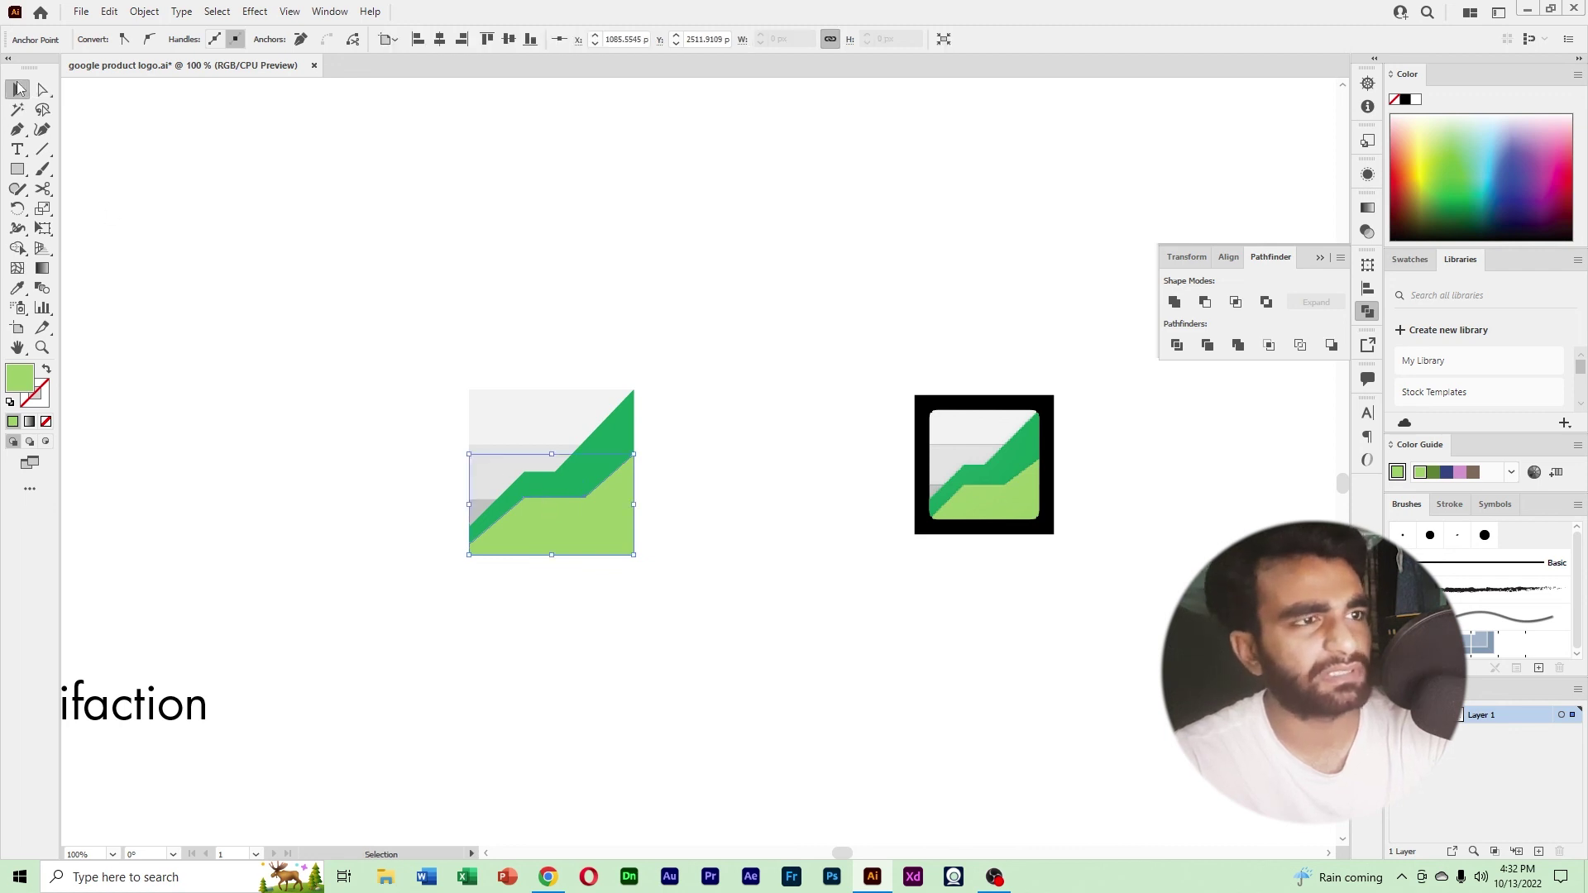
click(498, 252)
click(43, 89)
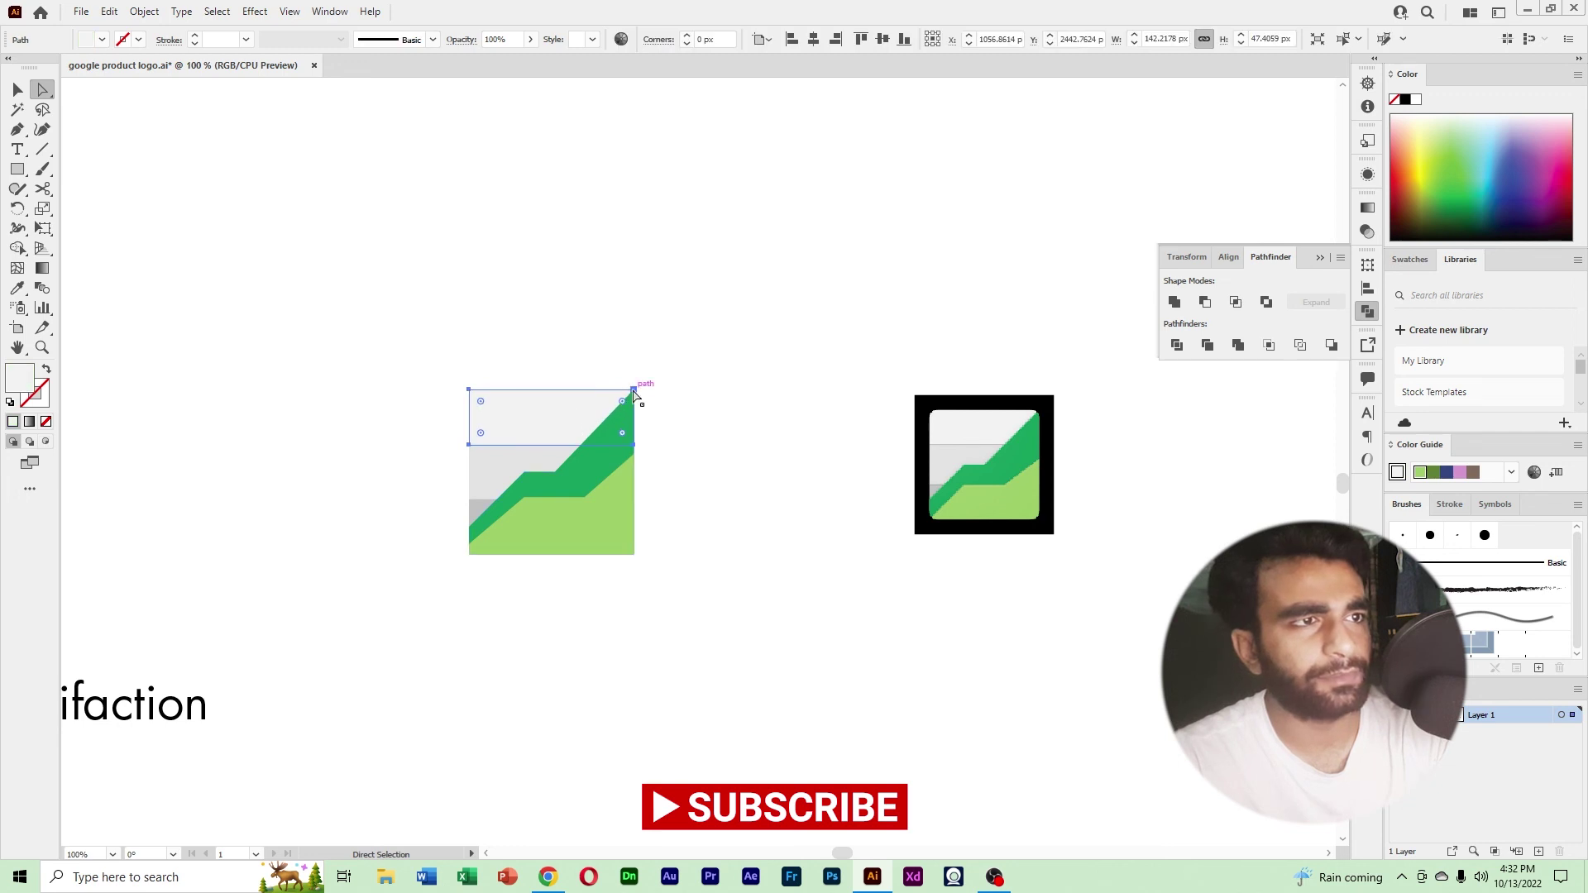
click(634, 390)
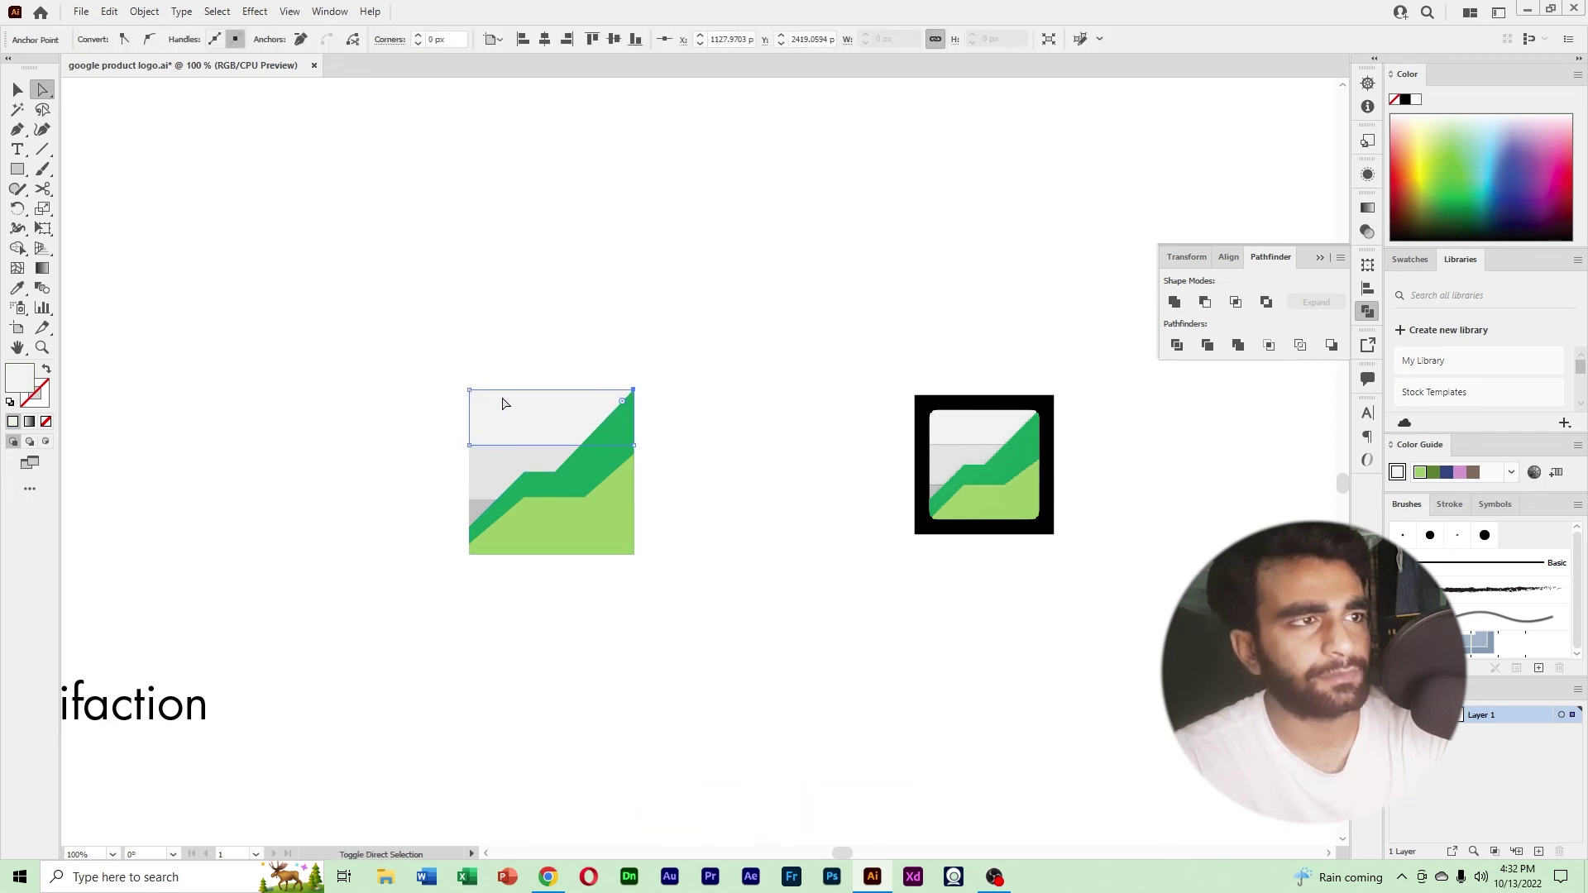
shift+click(468, 392)
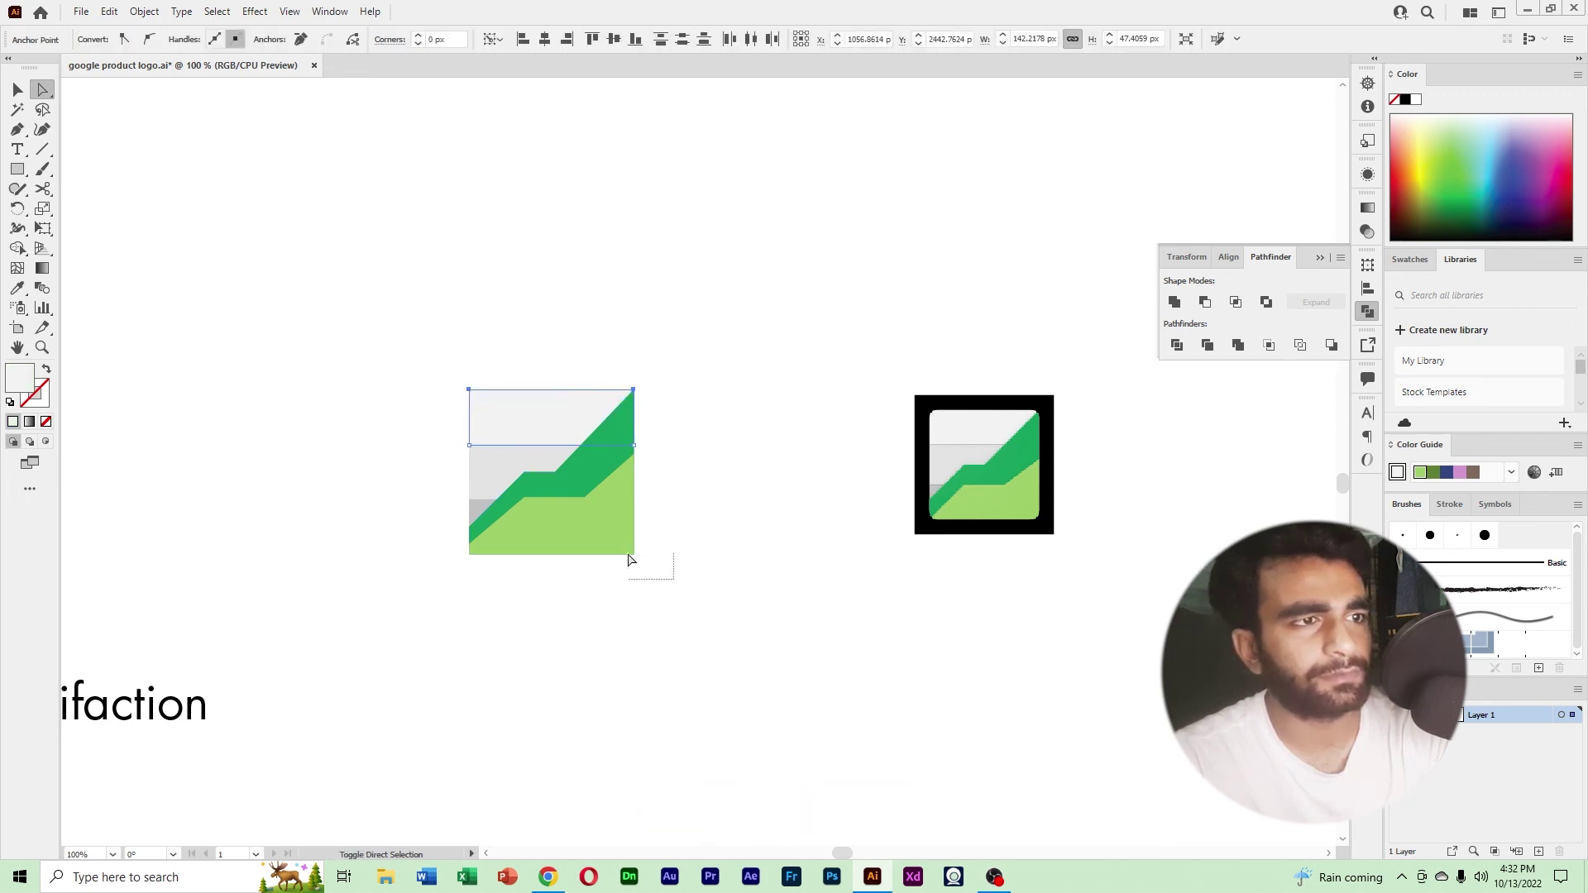
drag(629, 560, 627, 551)
drag(464, 560, 465, 561)
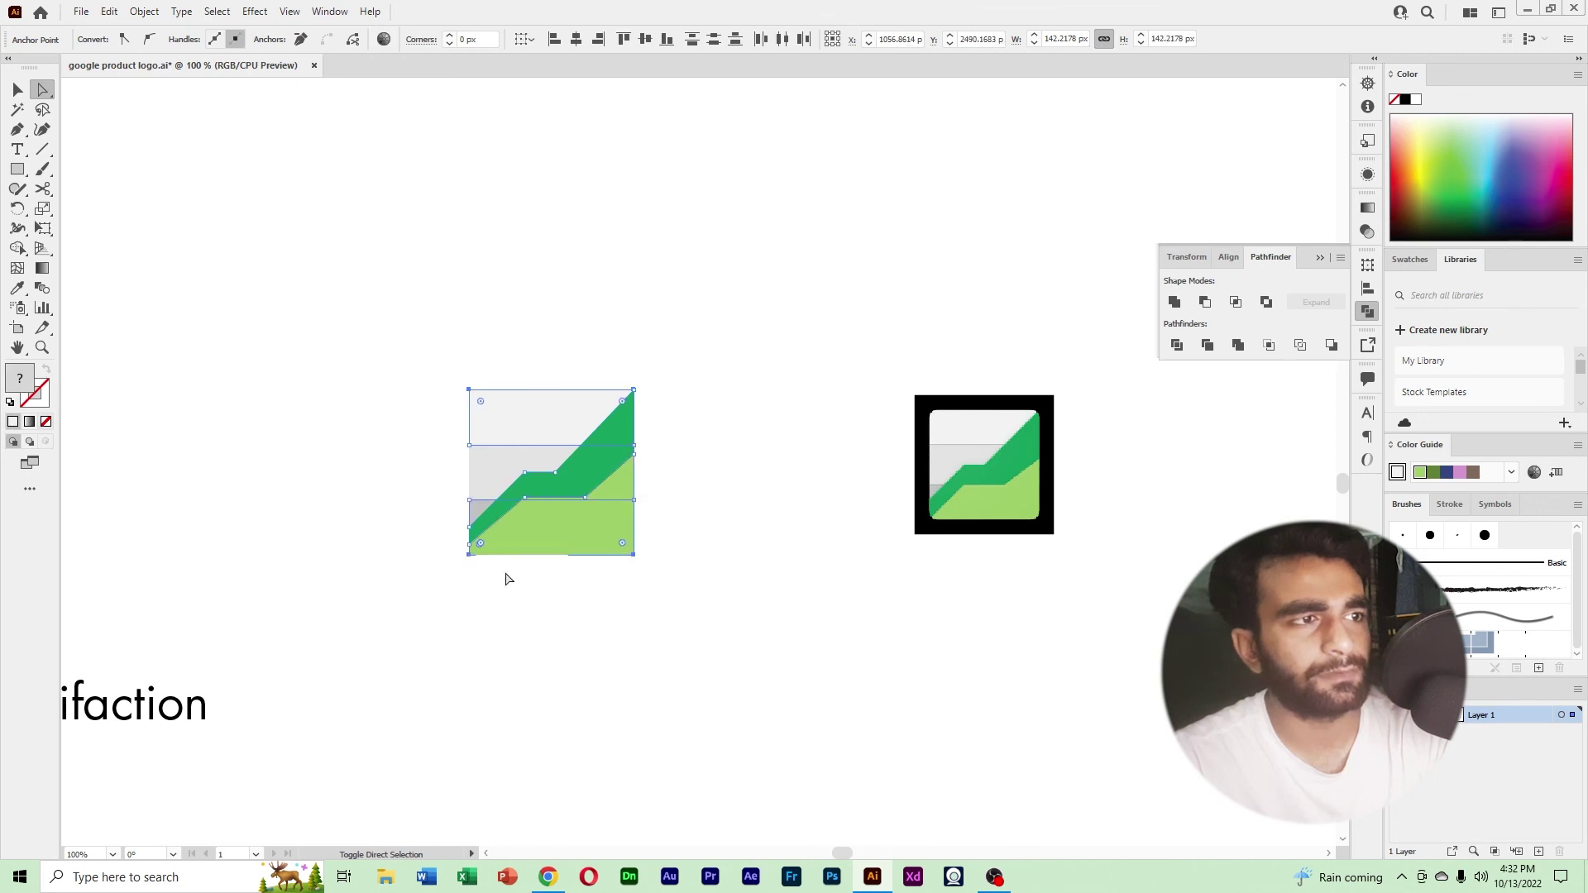
drag(625, 547, 626, 550)
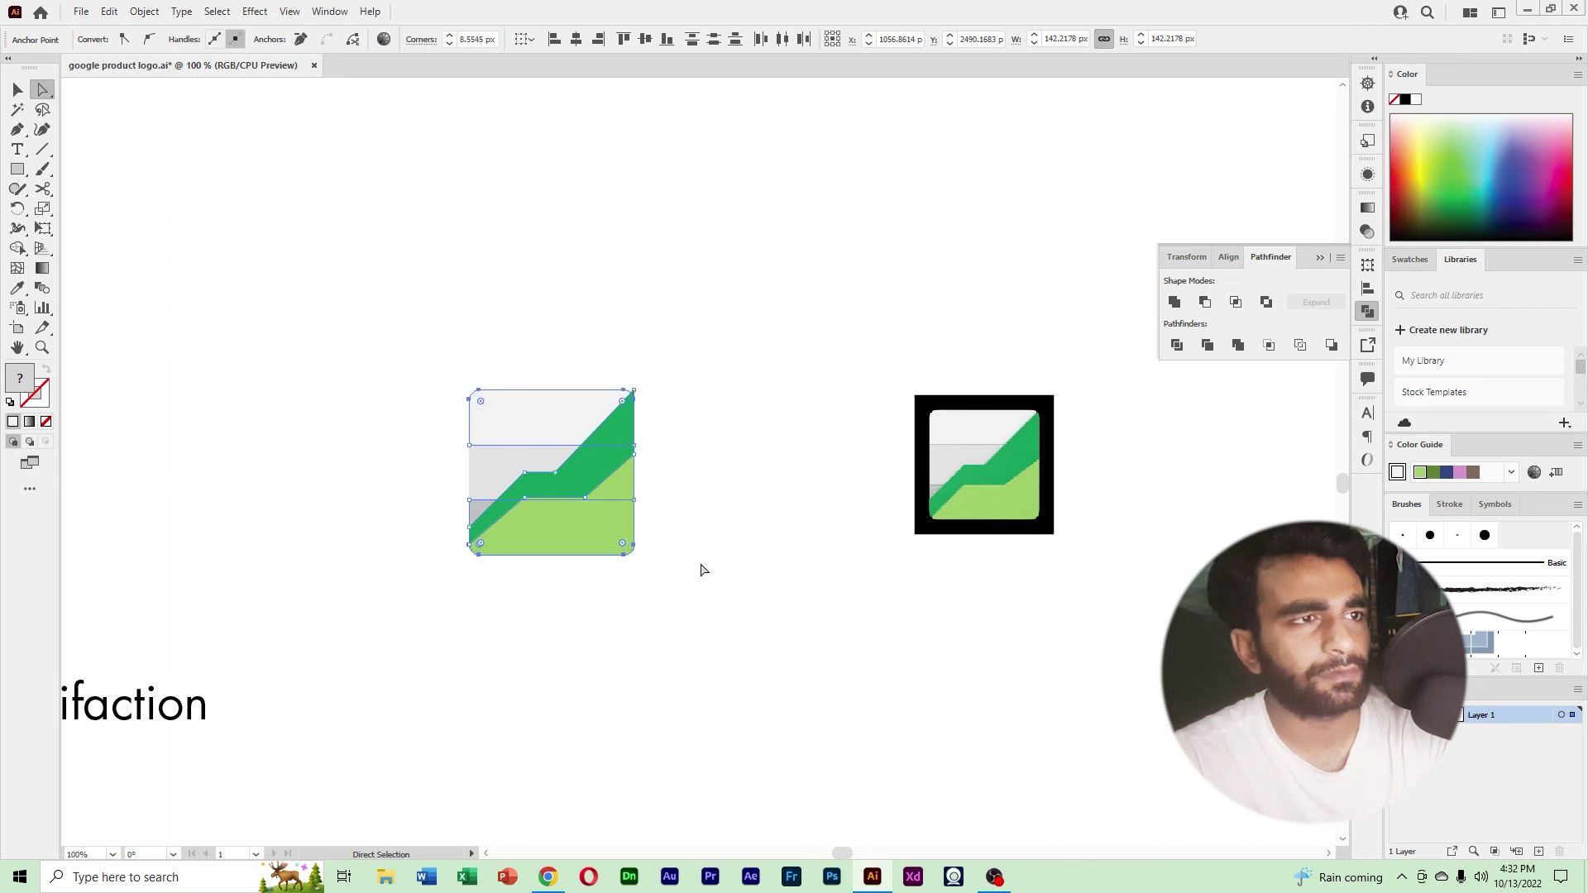
Select all the logo shapes and trim the dark green tip sticking out past the rounded upper-right corner with Shape Builder.
click(255, 238)
click(28, 91)
drag(415, 320, 847, 672)
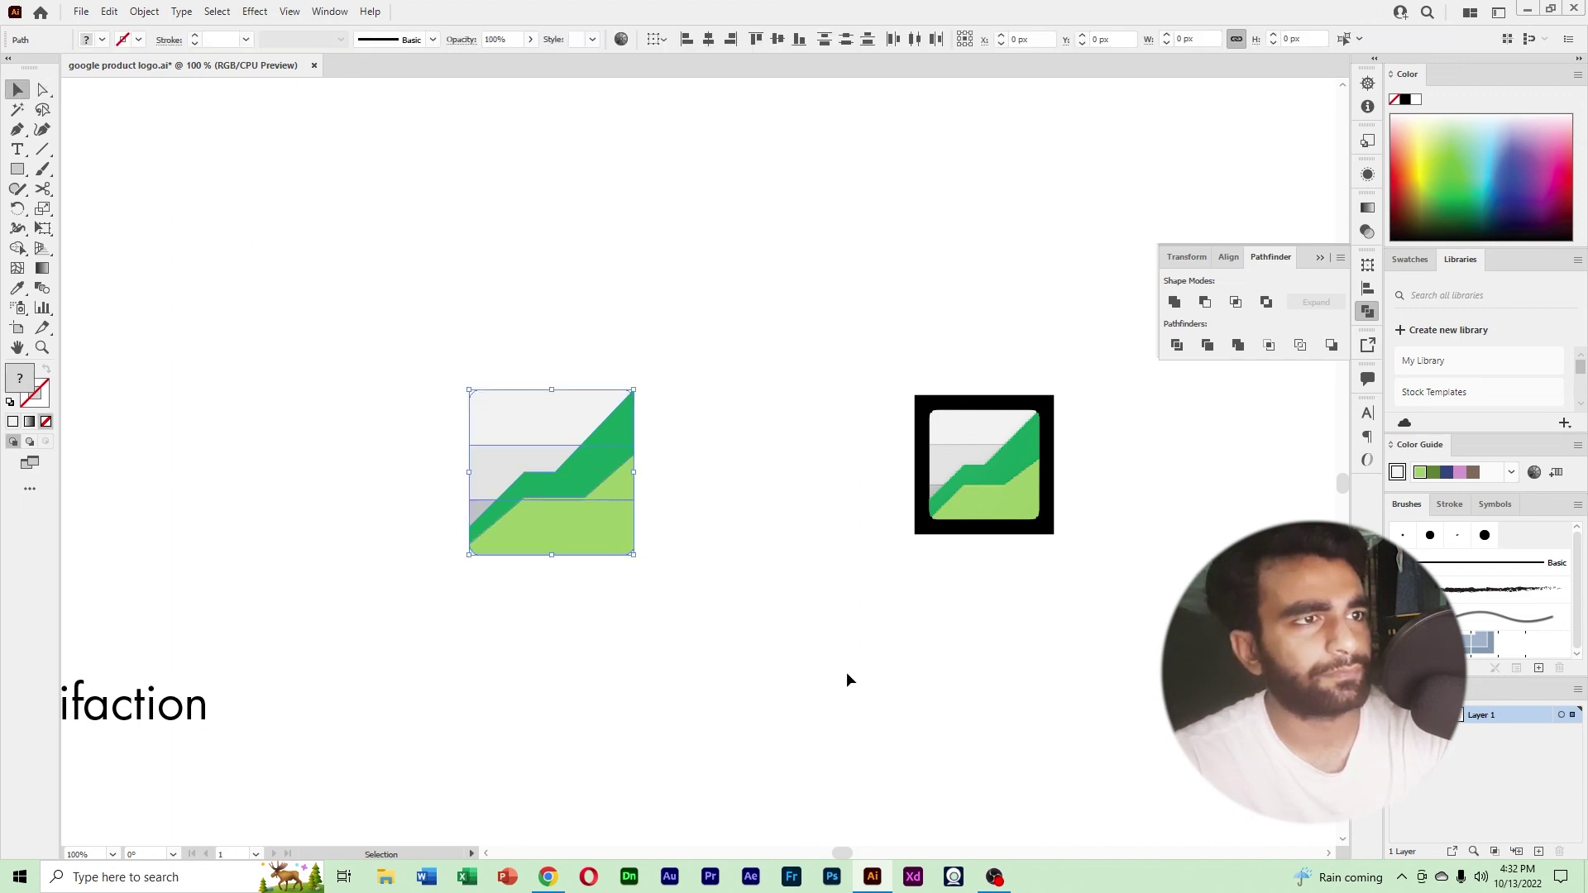
ctrl+click(671, 464)
ctrl+click(656, 450)
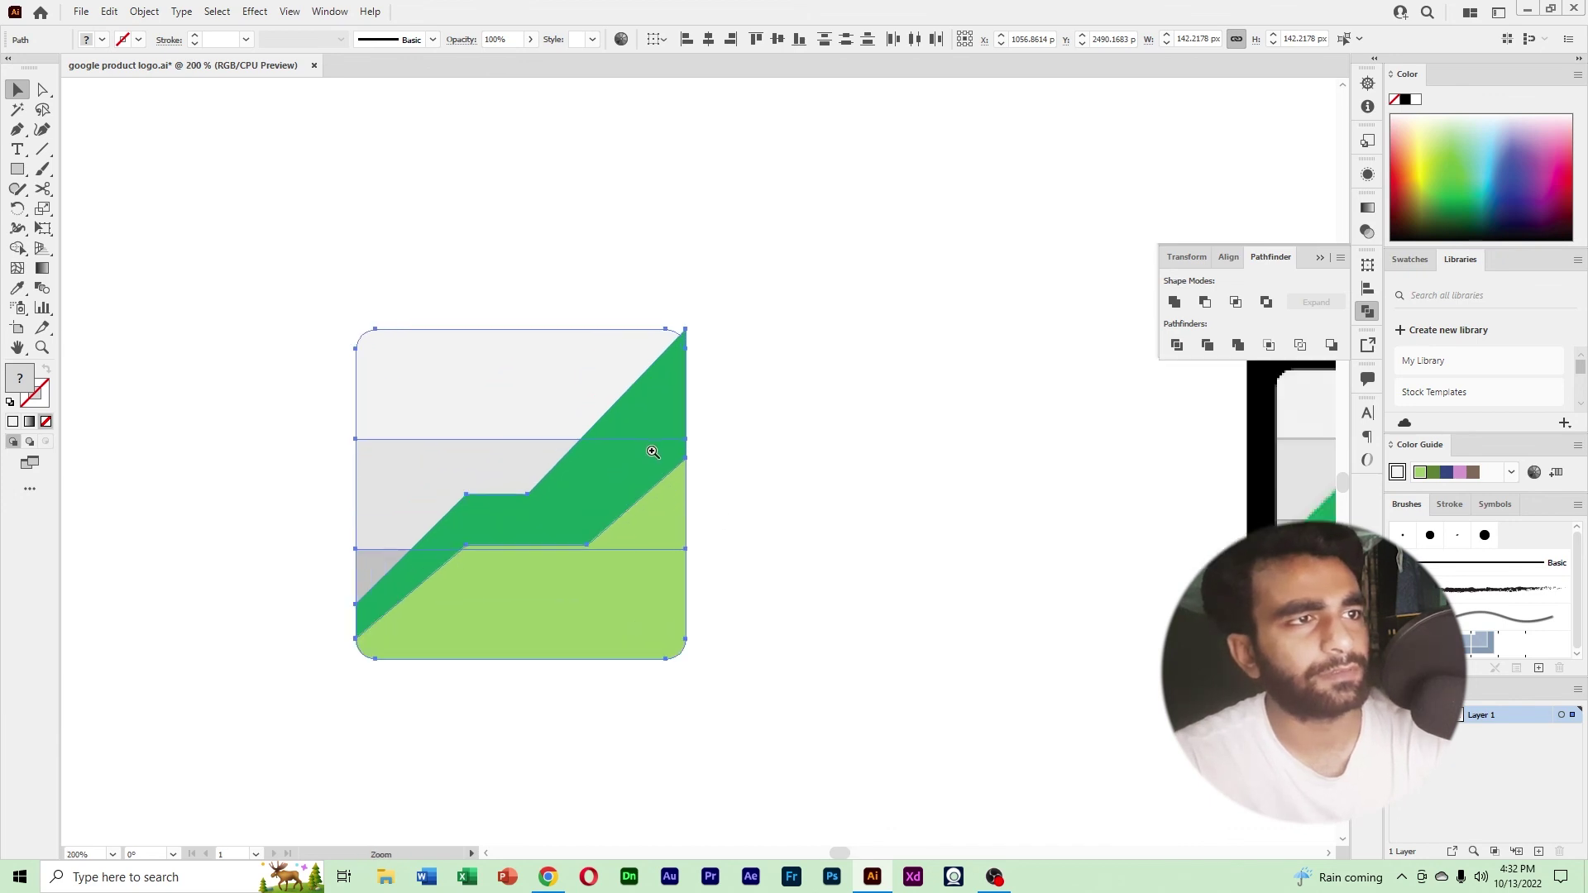
ctrl+click(653, 451)
drag(743, 374, 787, 459)
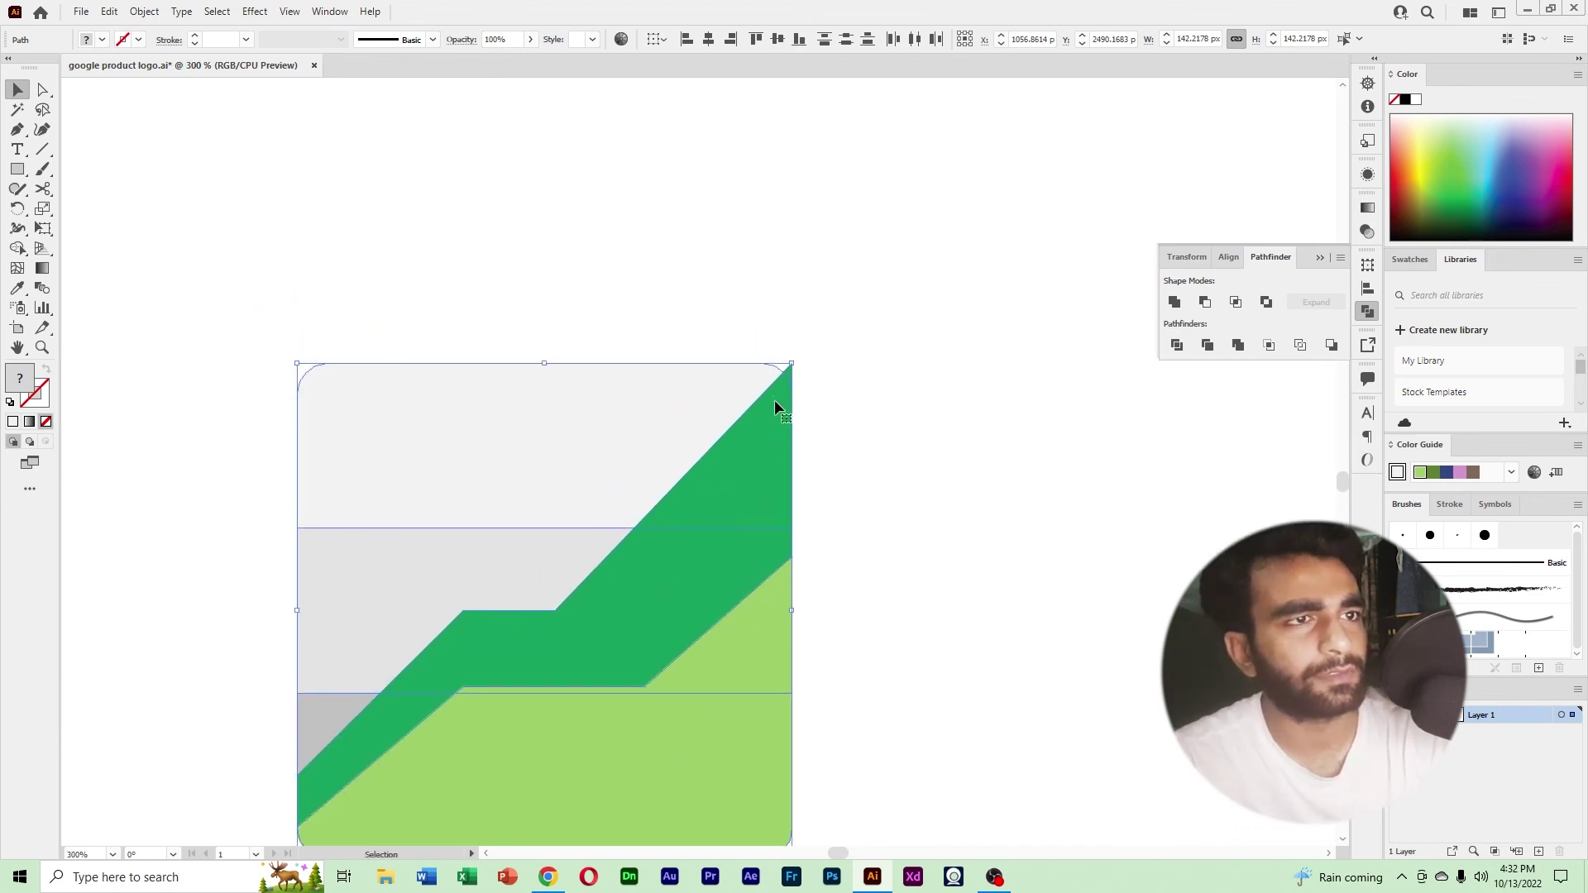
click(16, 248)
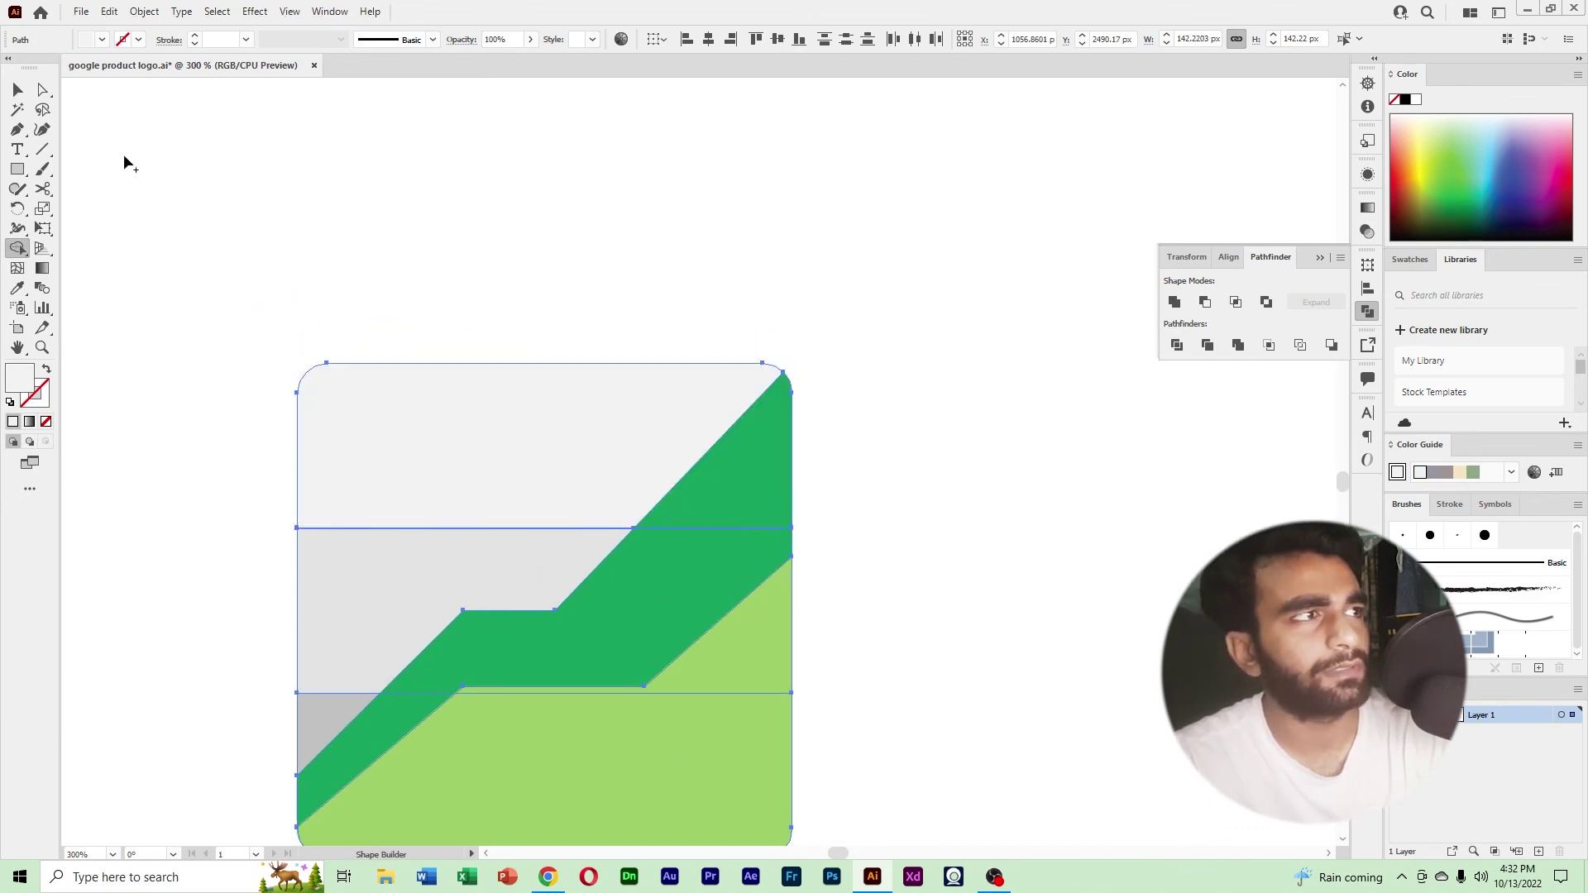
click(18, 91)
click(518, 231)
Place the finished logo below Exposure Notifaction in the list and label it "Finance" using a copy of the label above.
ctrl+alt+click(723, 303)
ctrl+alt+click(721, 303)
ctrl+alt+click(722, 303)
drag(799, 548, 809, 268)
drag(460, 349, 811, 665)
click(786, 584)
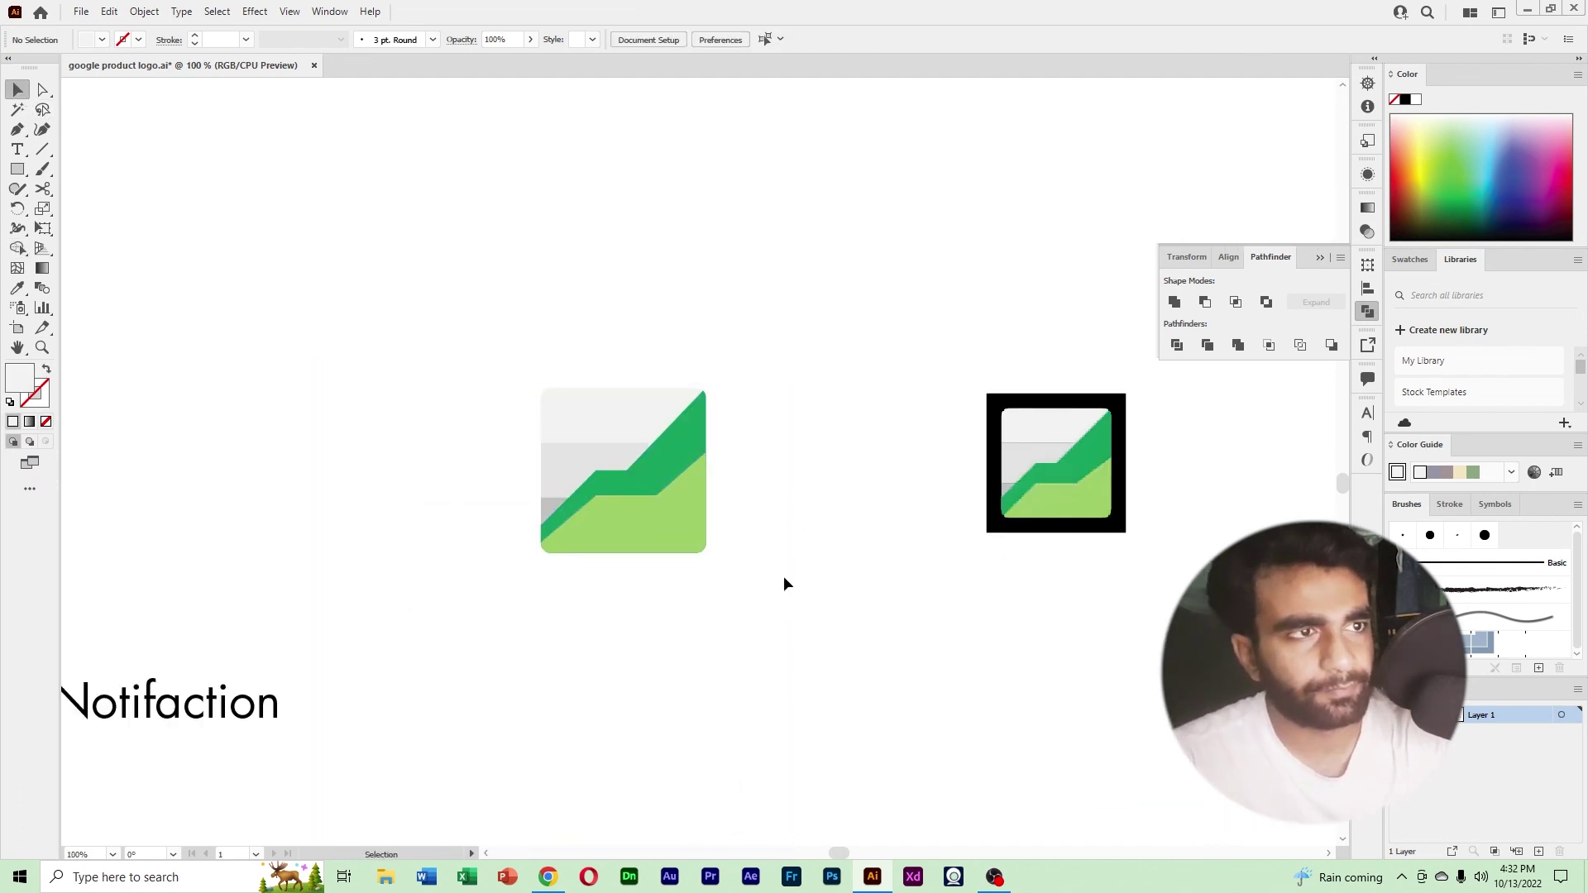
ctrl+alt+click(747, 533)
ctrl+alt+click(745, 535)
ctrl+alt+click(744, 535)
drag(602, 484, 1085, 677)
drag(1085, 548, 813, 728)
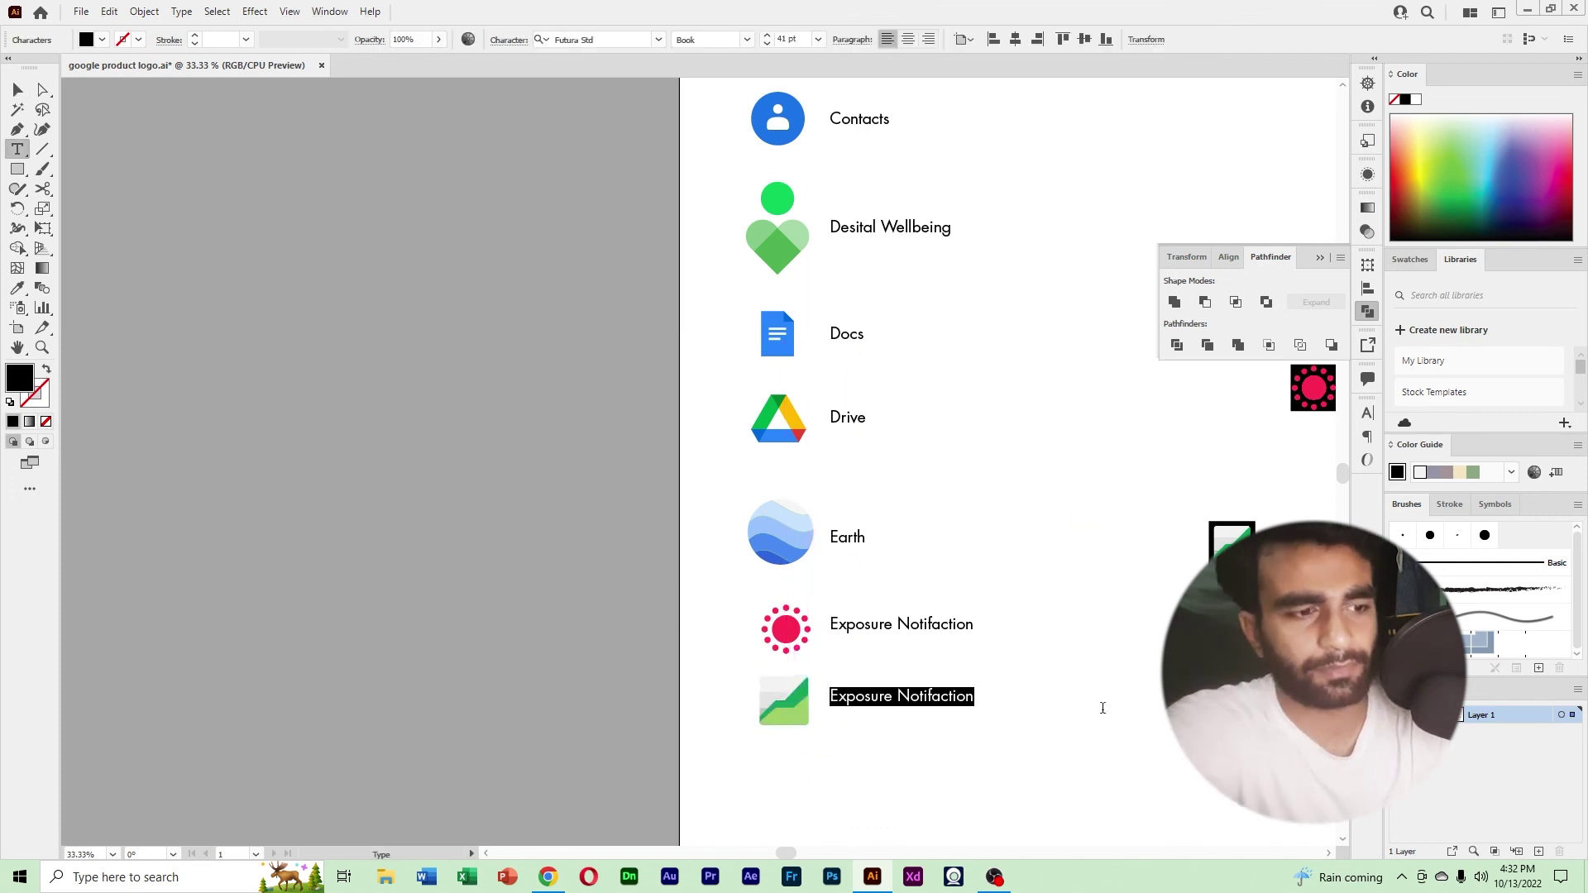
text(Finance)
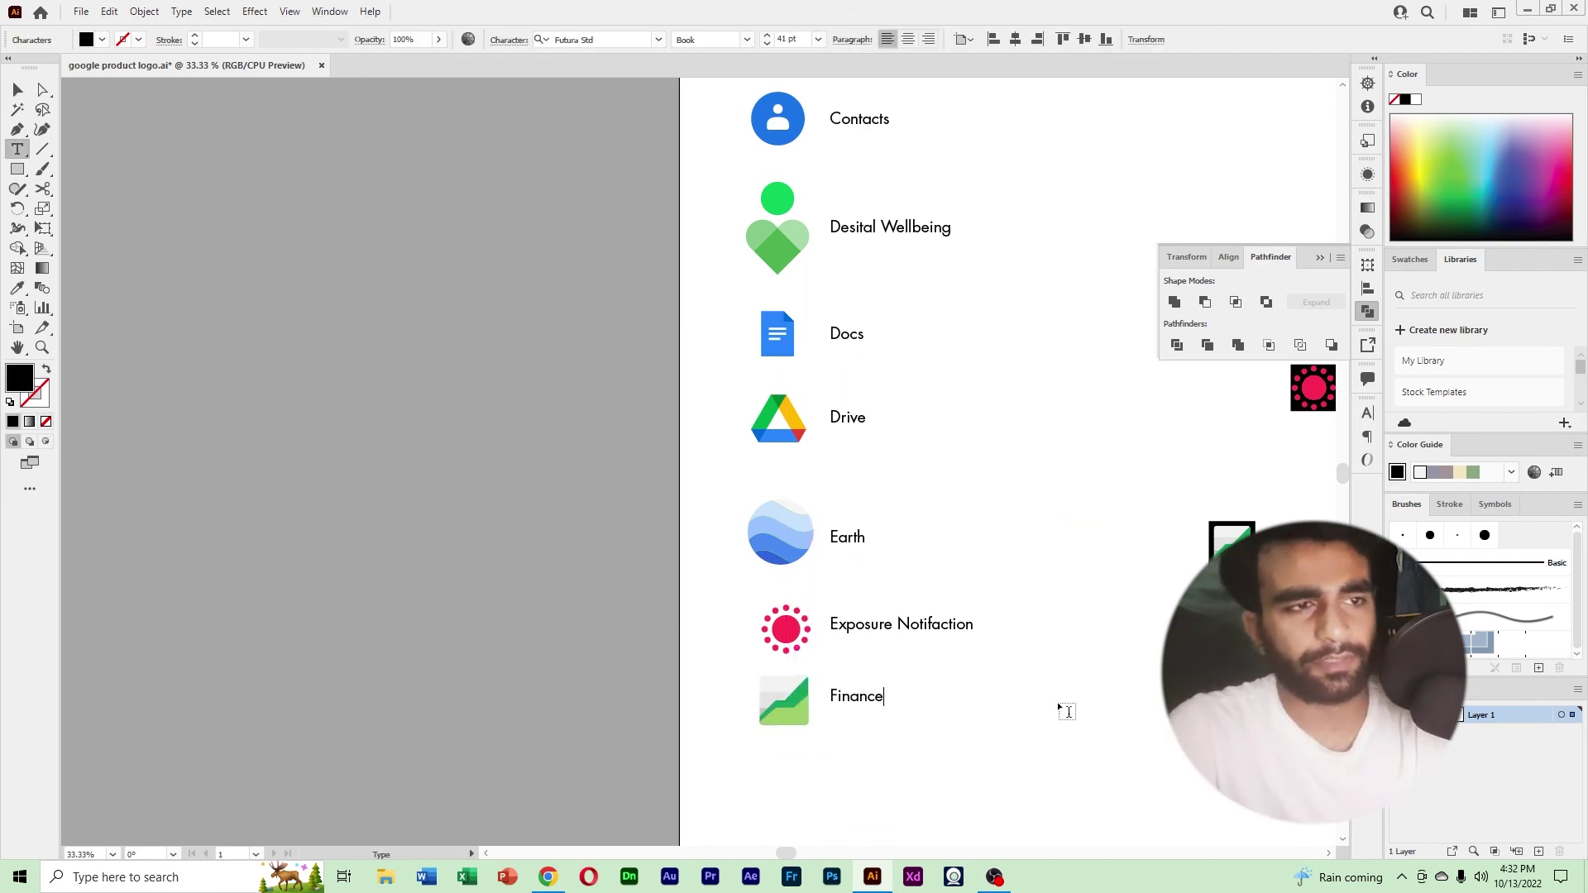
Select the logos and labels from Contacts through Finance and examine this finished part of the list.
click(17, 89)
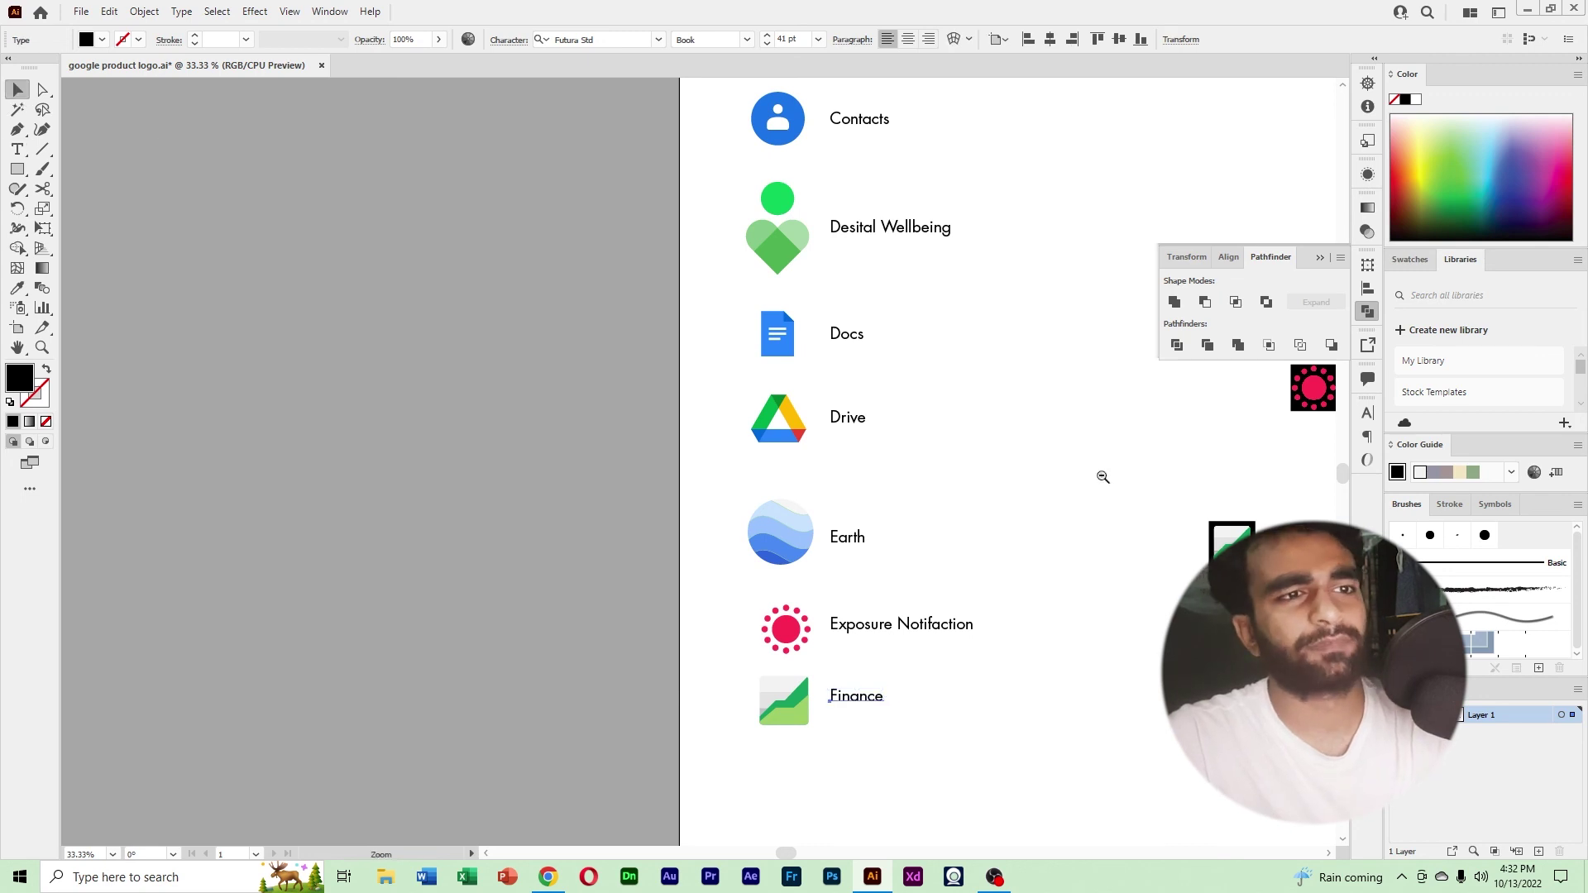
ctrl+alt+click(1104, 475)
ctrl+alt+click(1097, 476)
drag(563, 435, 918, 438)
drag(758, 653, 598, 262)
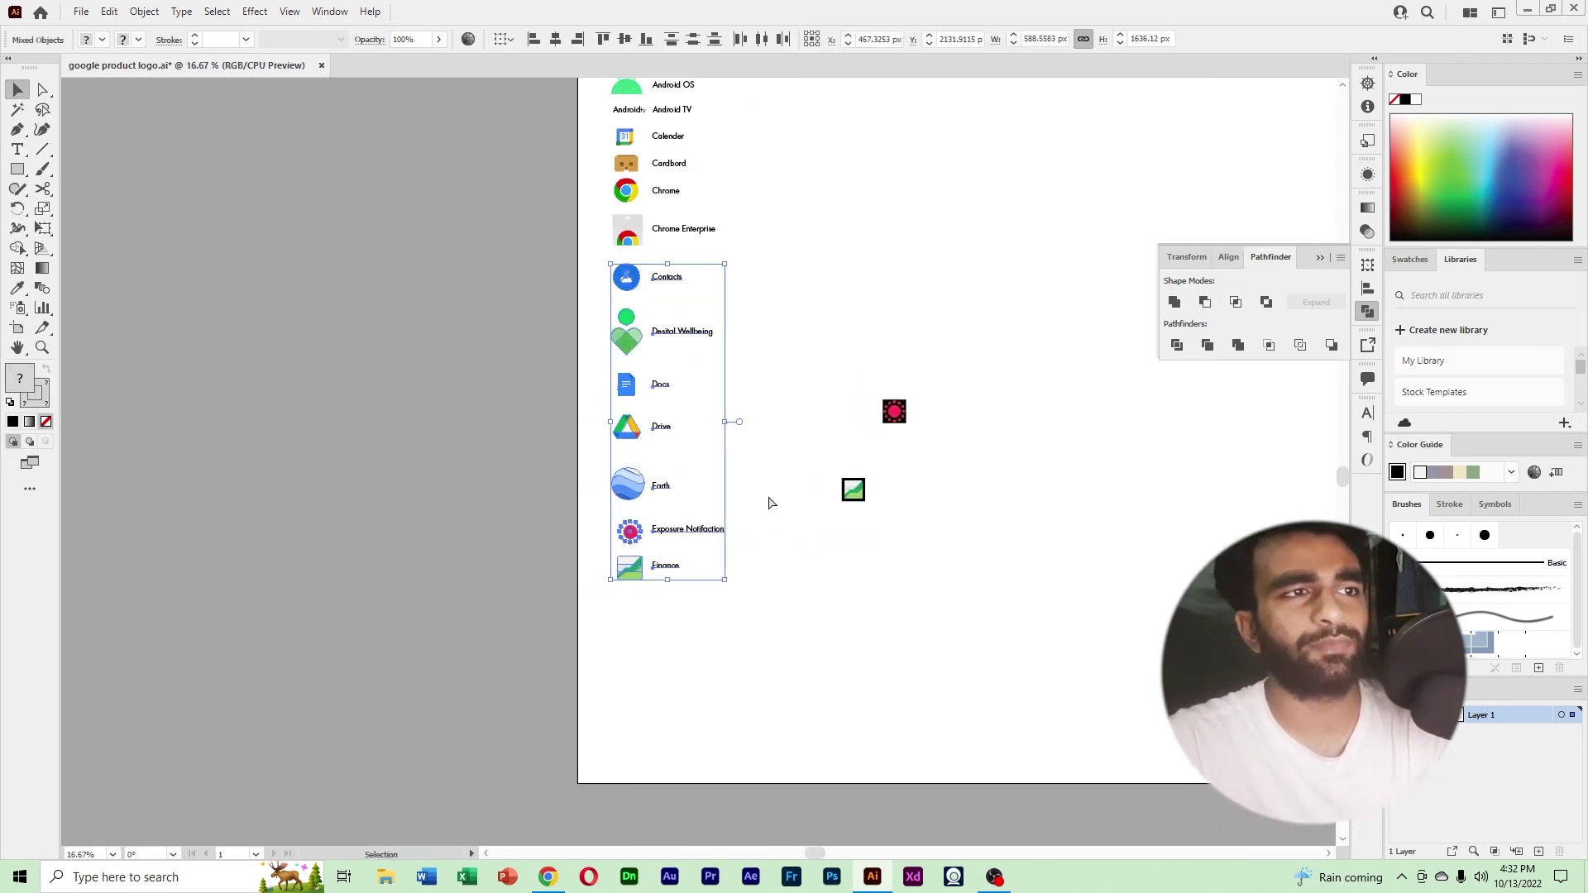
ctrl+click(738, 440)
ctrl+click(739, 439)
drag(577, 446, 907, 383)
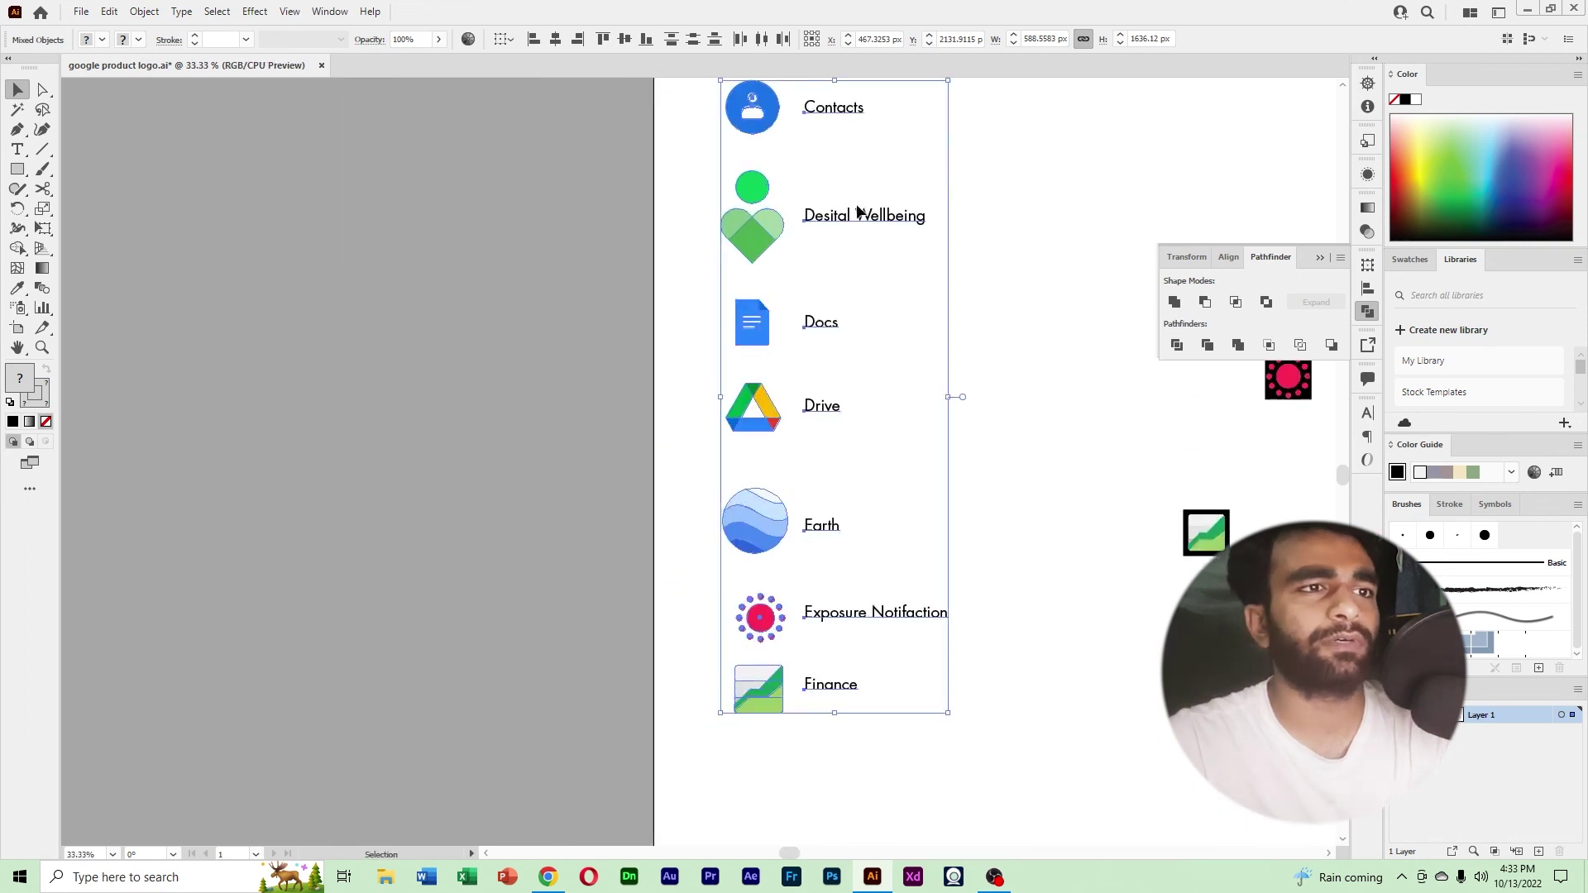
Delete the Exposure Notifications and Finance reference images beside the logo list.
ctrl+alt+click(979, 588)
ctrl+alt+click(979, 587)
drag(703, 523, 645, 152)
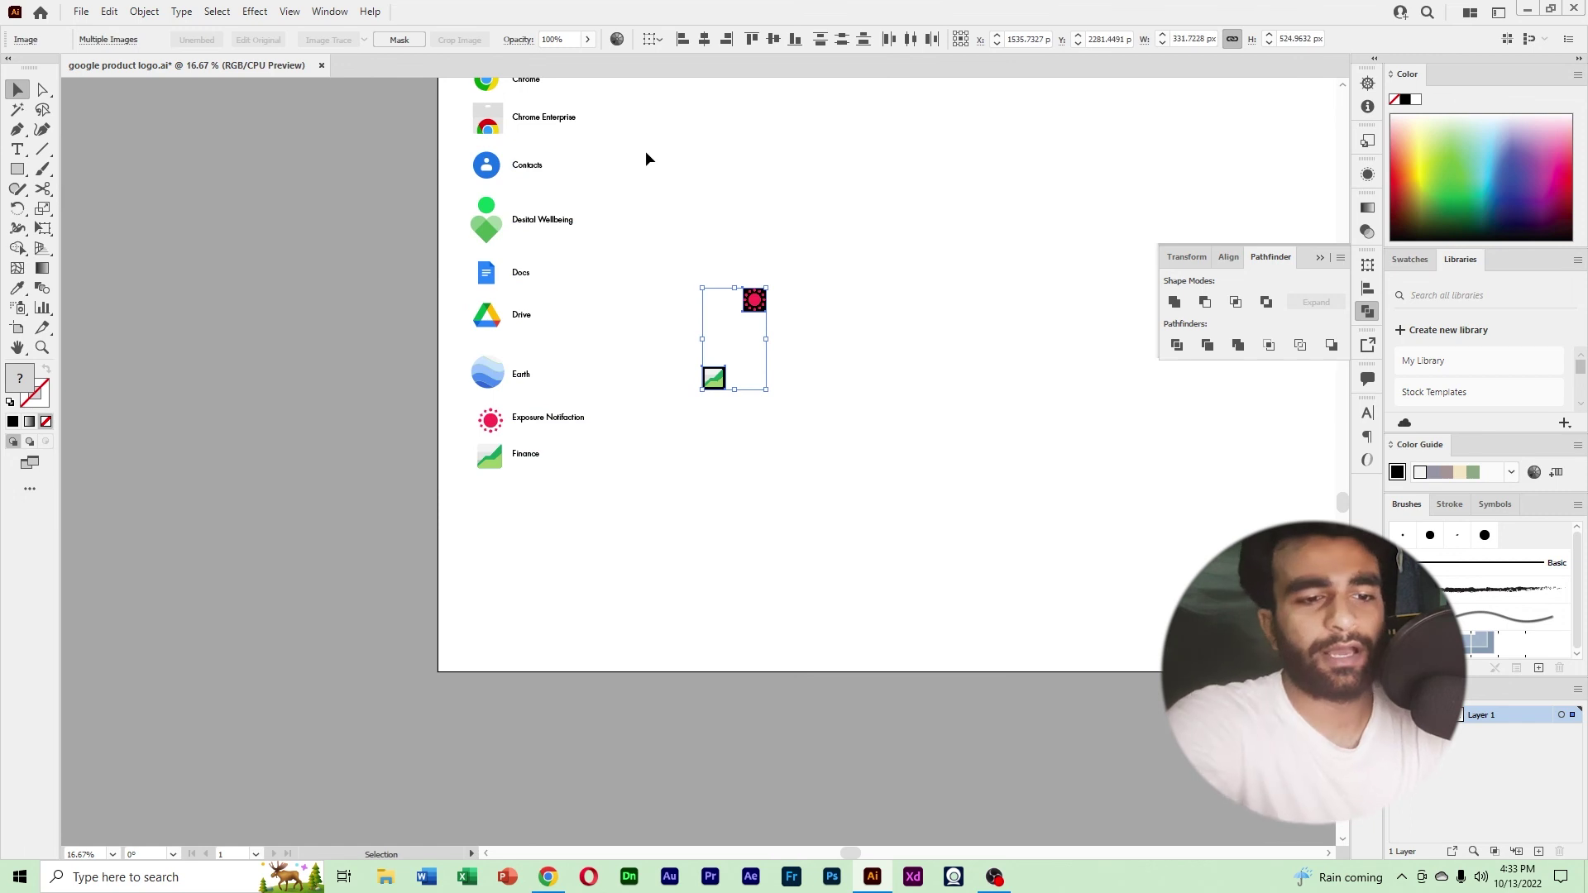
key(Delete)
Switch to Chrome and look through the product logos under "For all" on Google's products page.
click(549, 877)
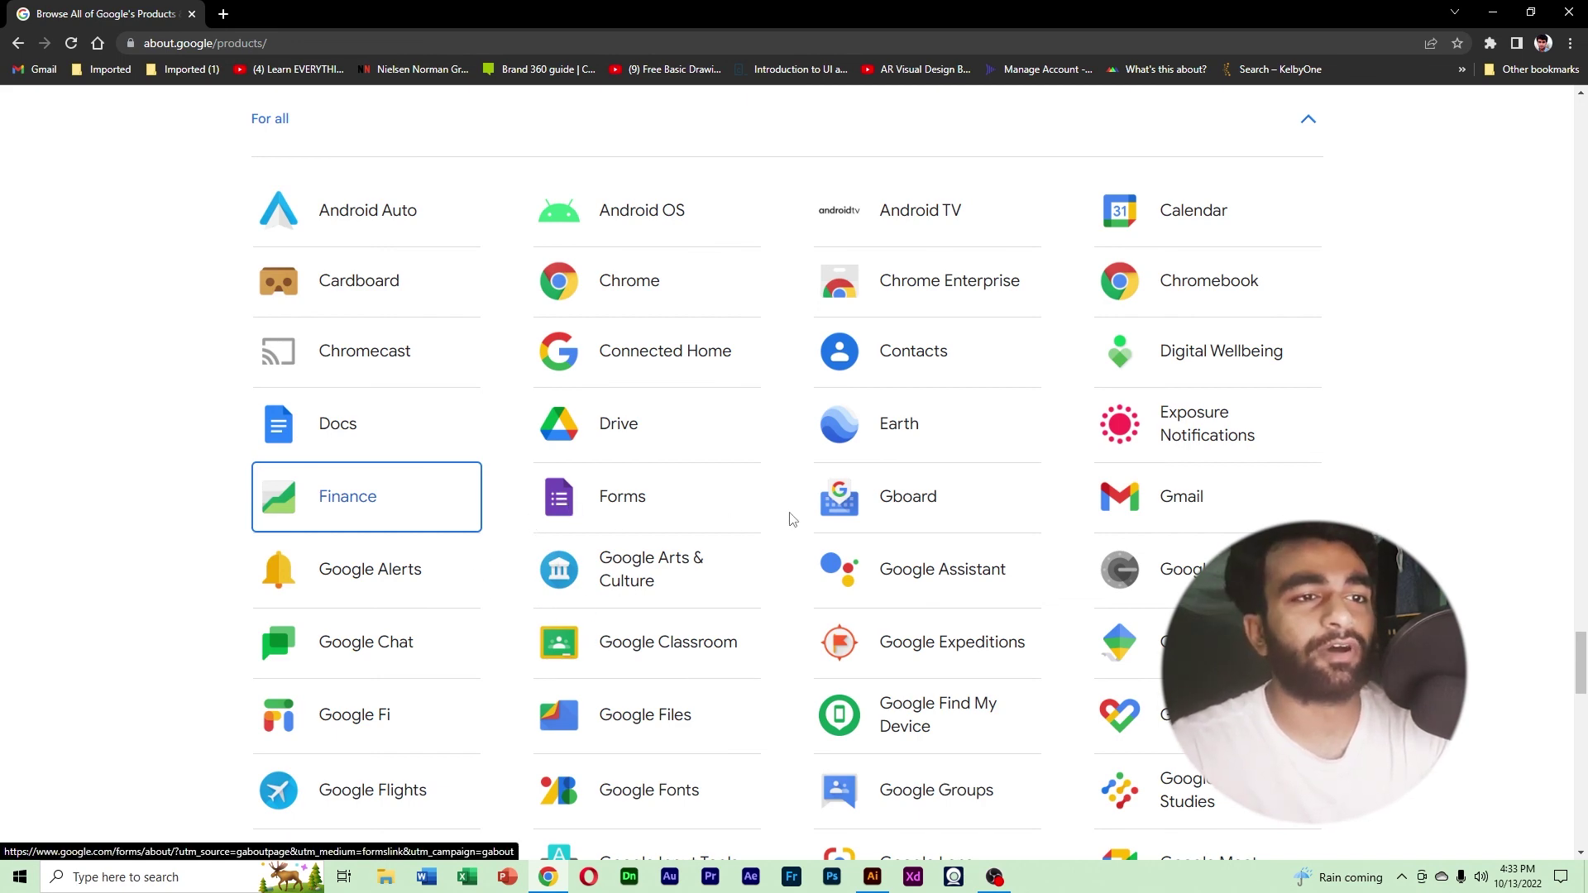
scroll(461, 538, down, 1)
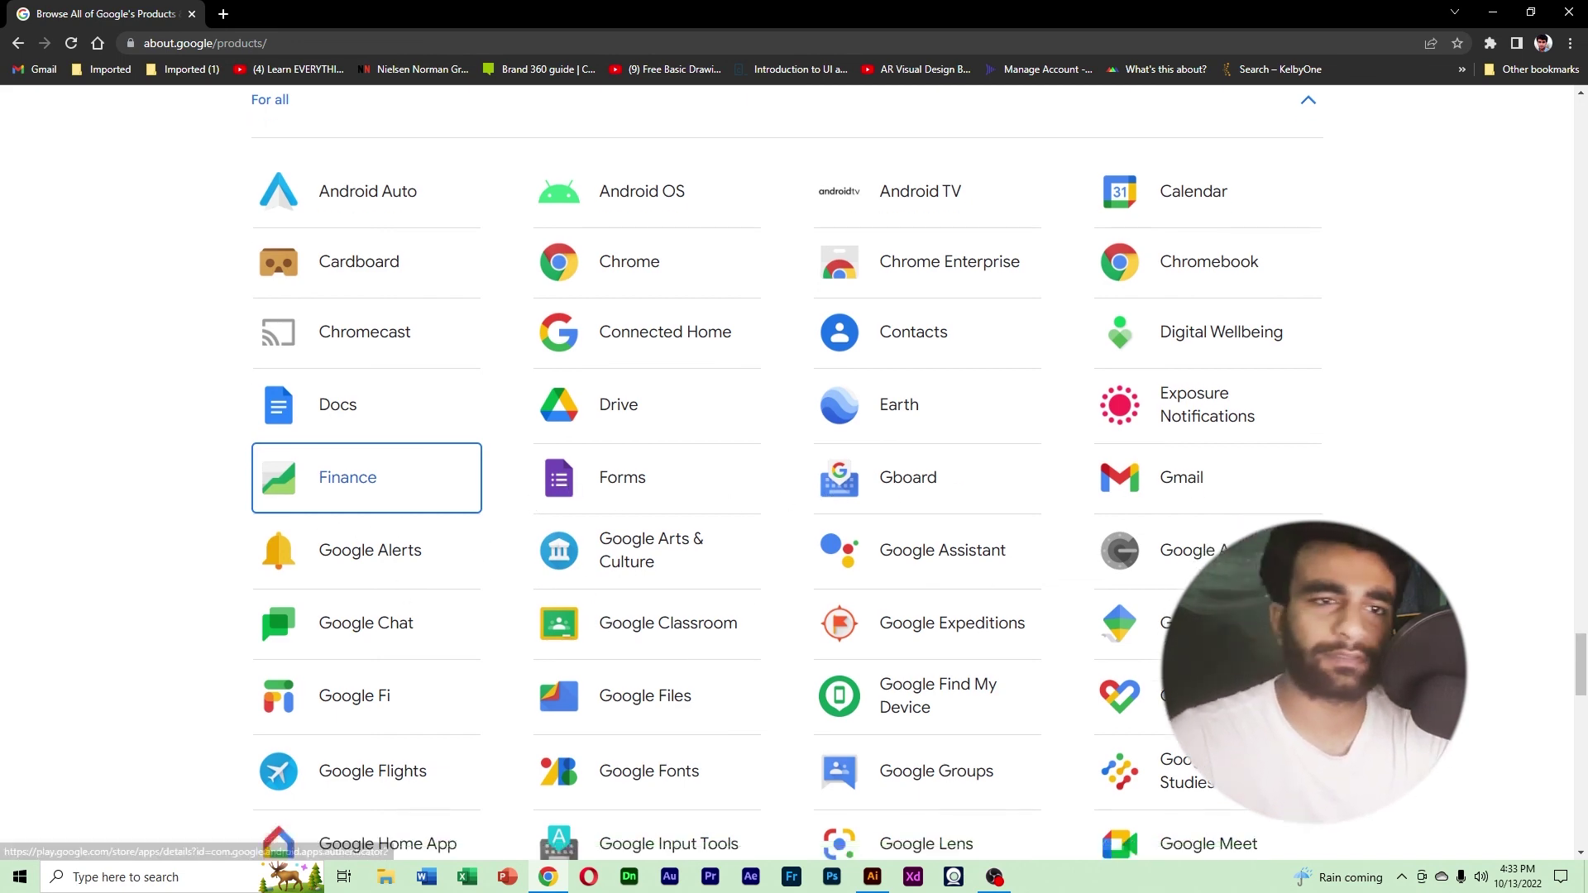
scroll(1200, 550, down, 9)
scroll(1200, 550, up, 13)
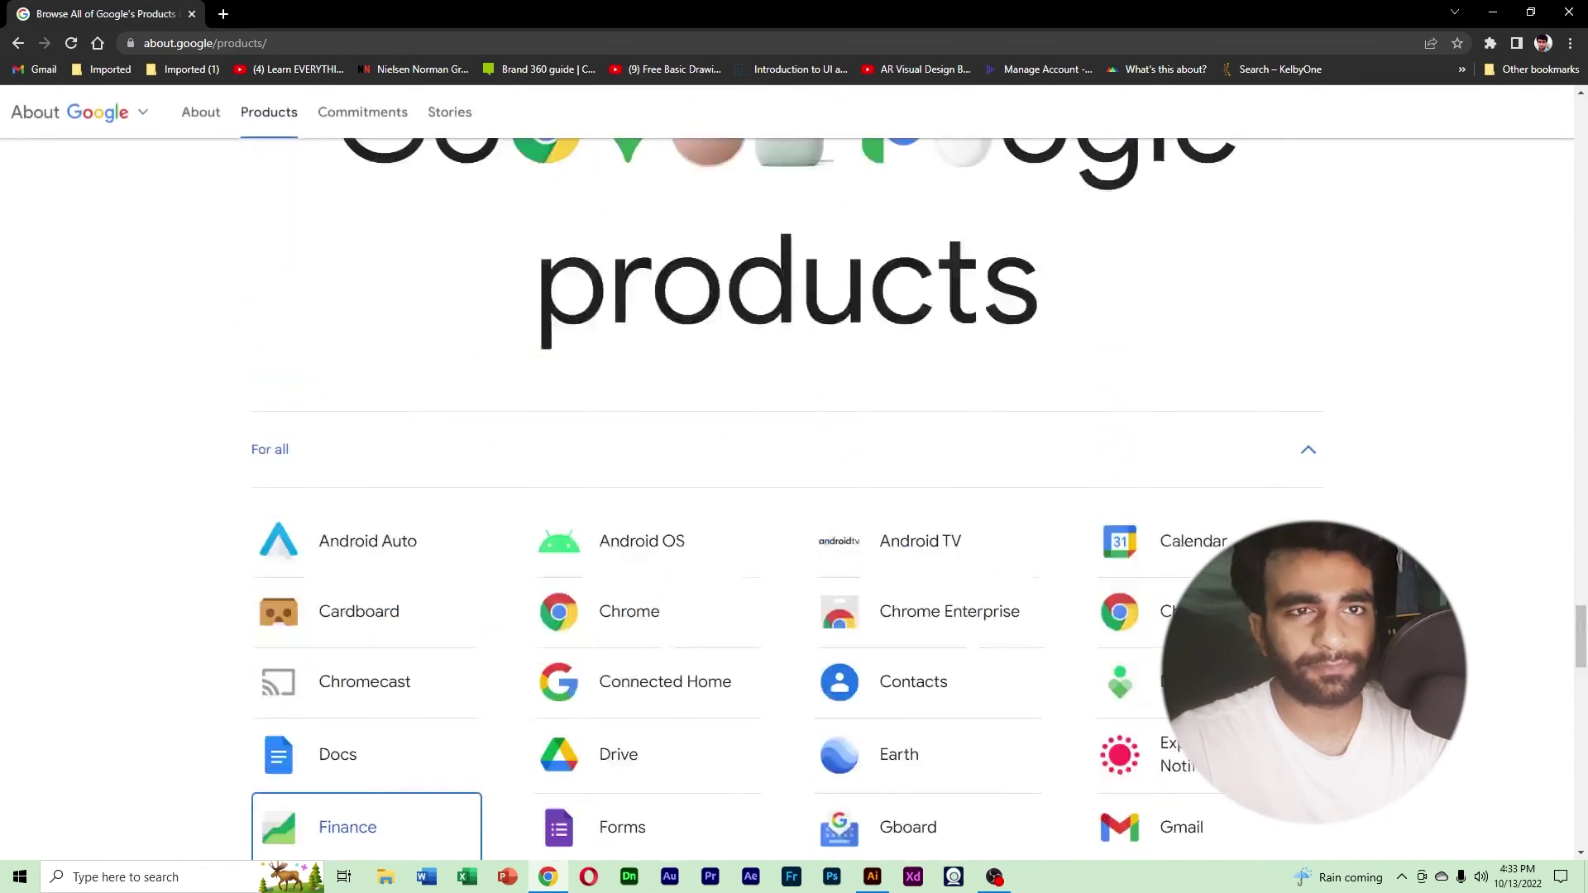
scroll(787, 472, down, 1)
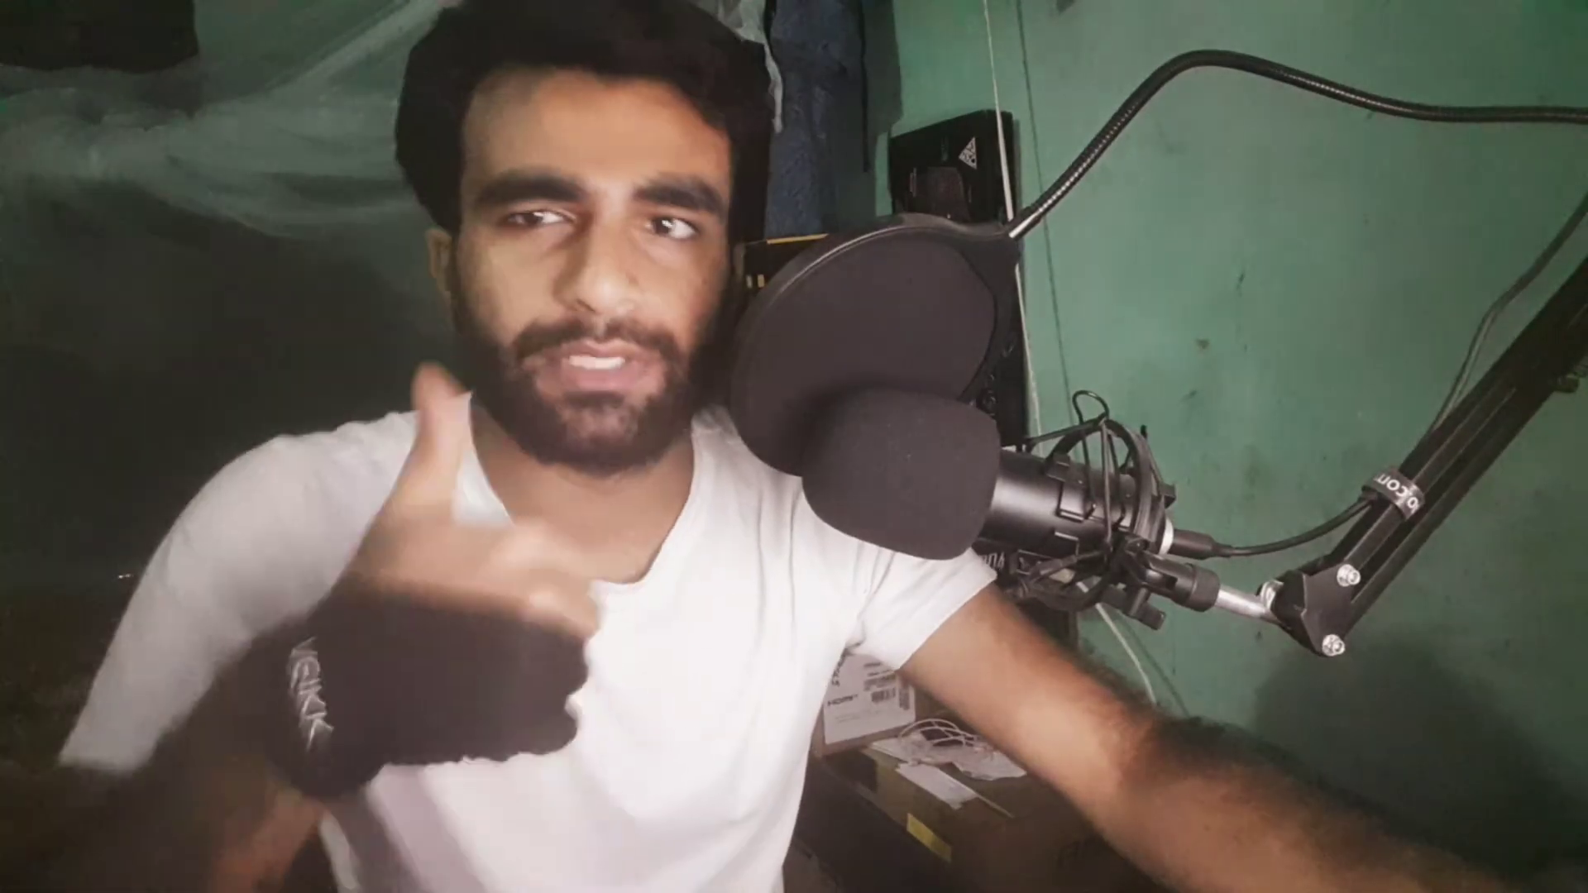